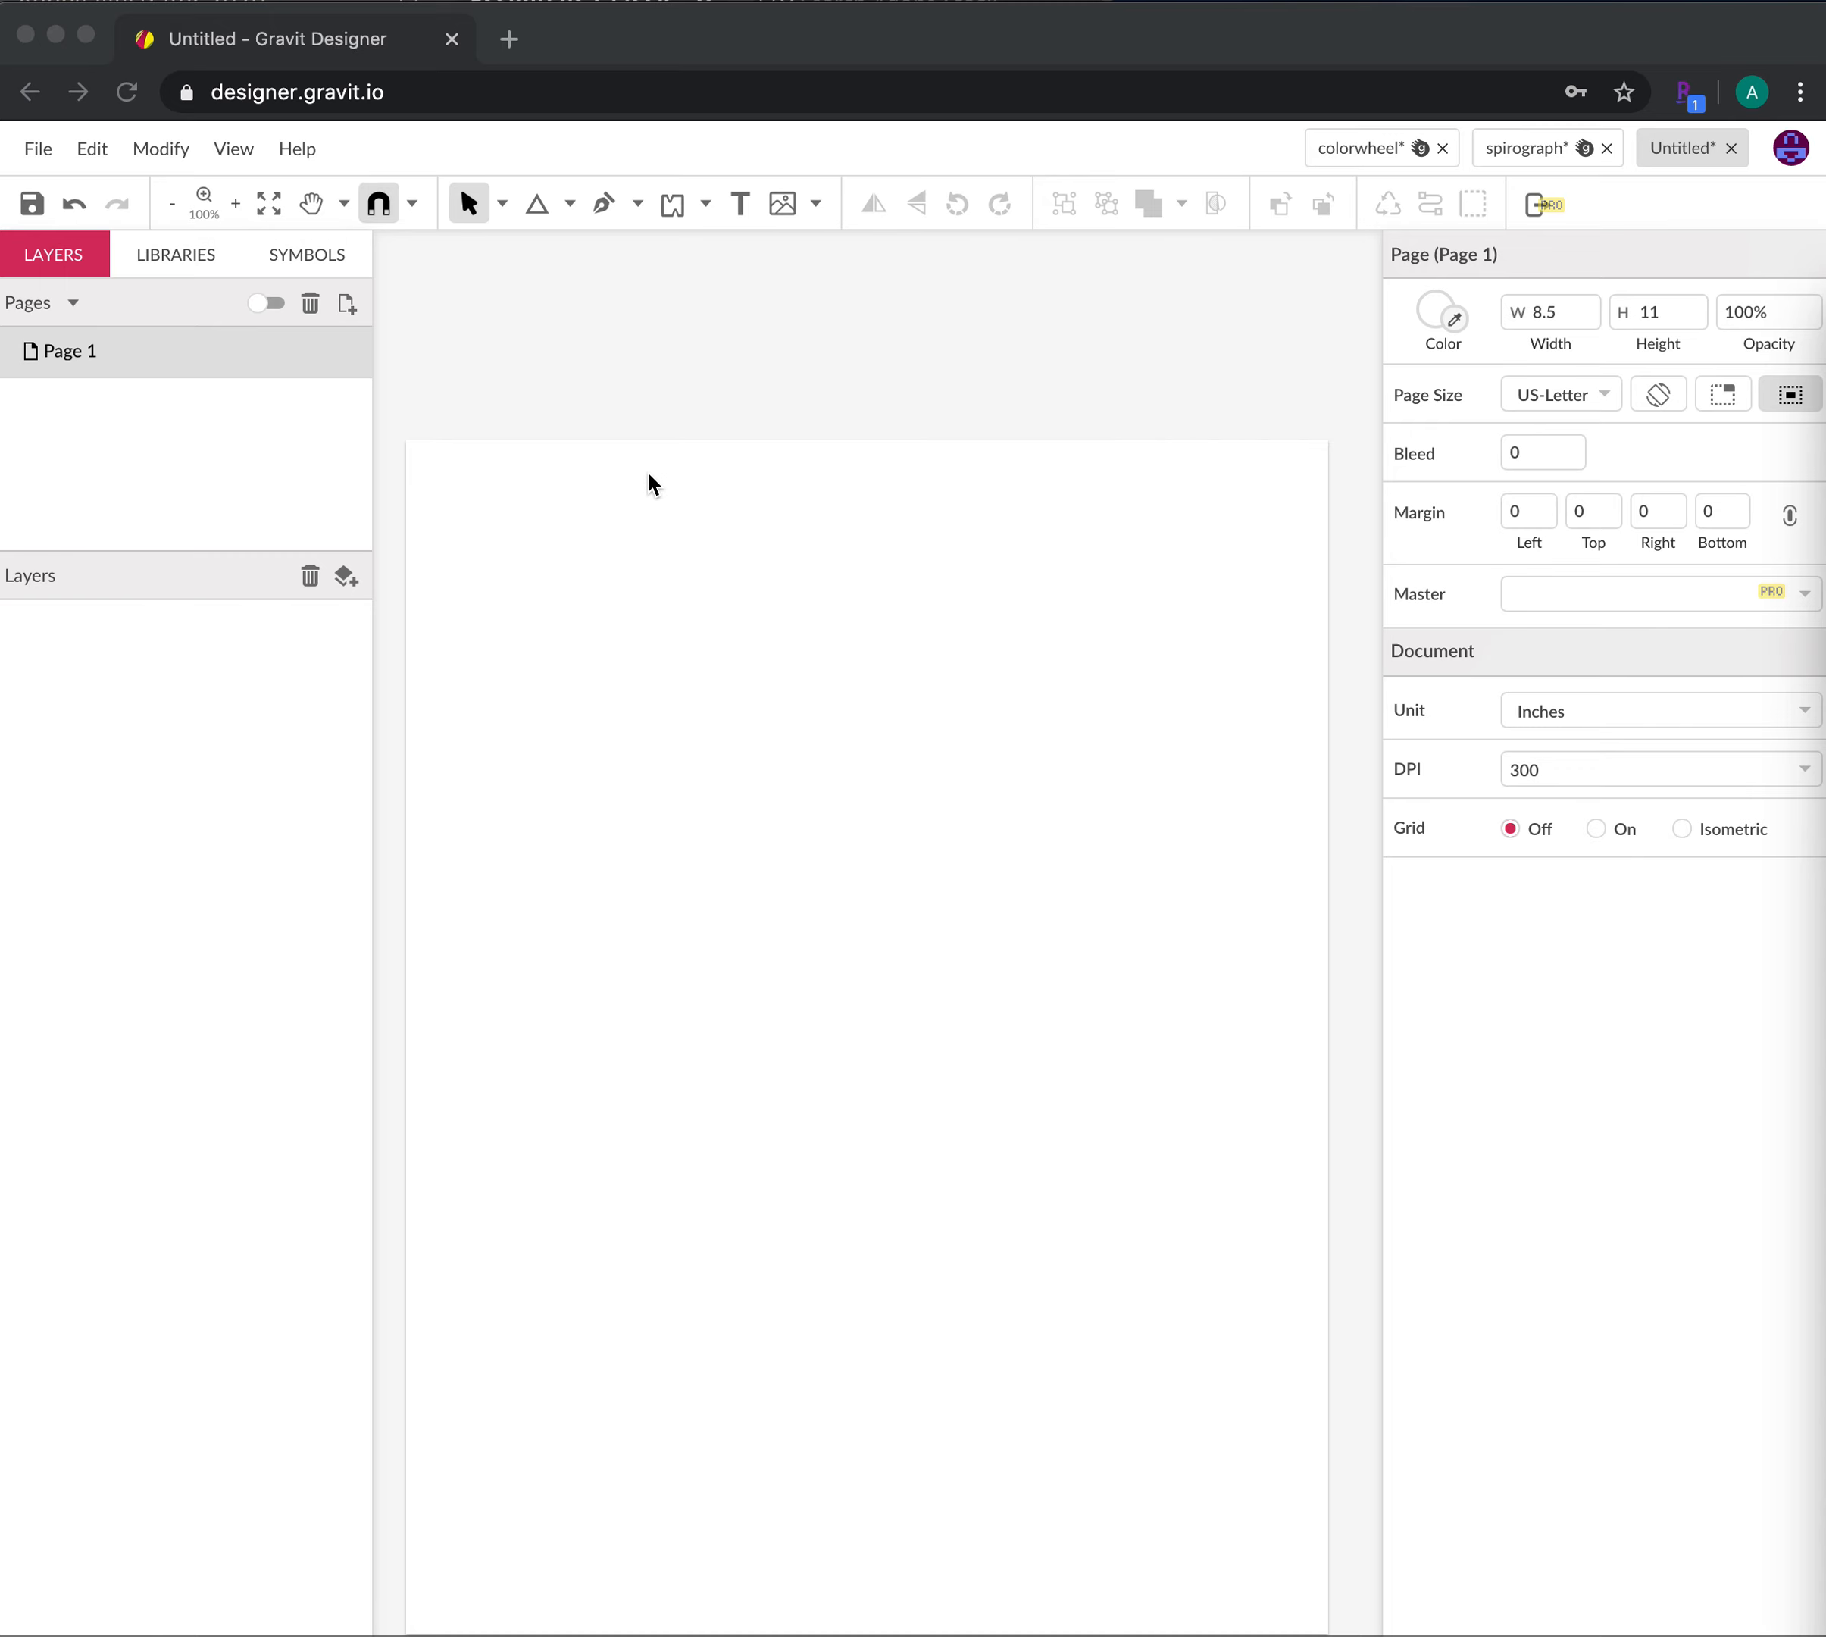
Draw a 6.7361 × 3.9167-inch rectangle across the upper page as the camera body
{"action": "left_click", "coordinate": [570, 203]}
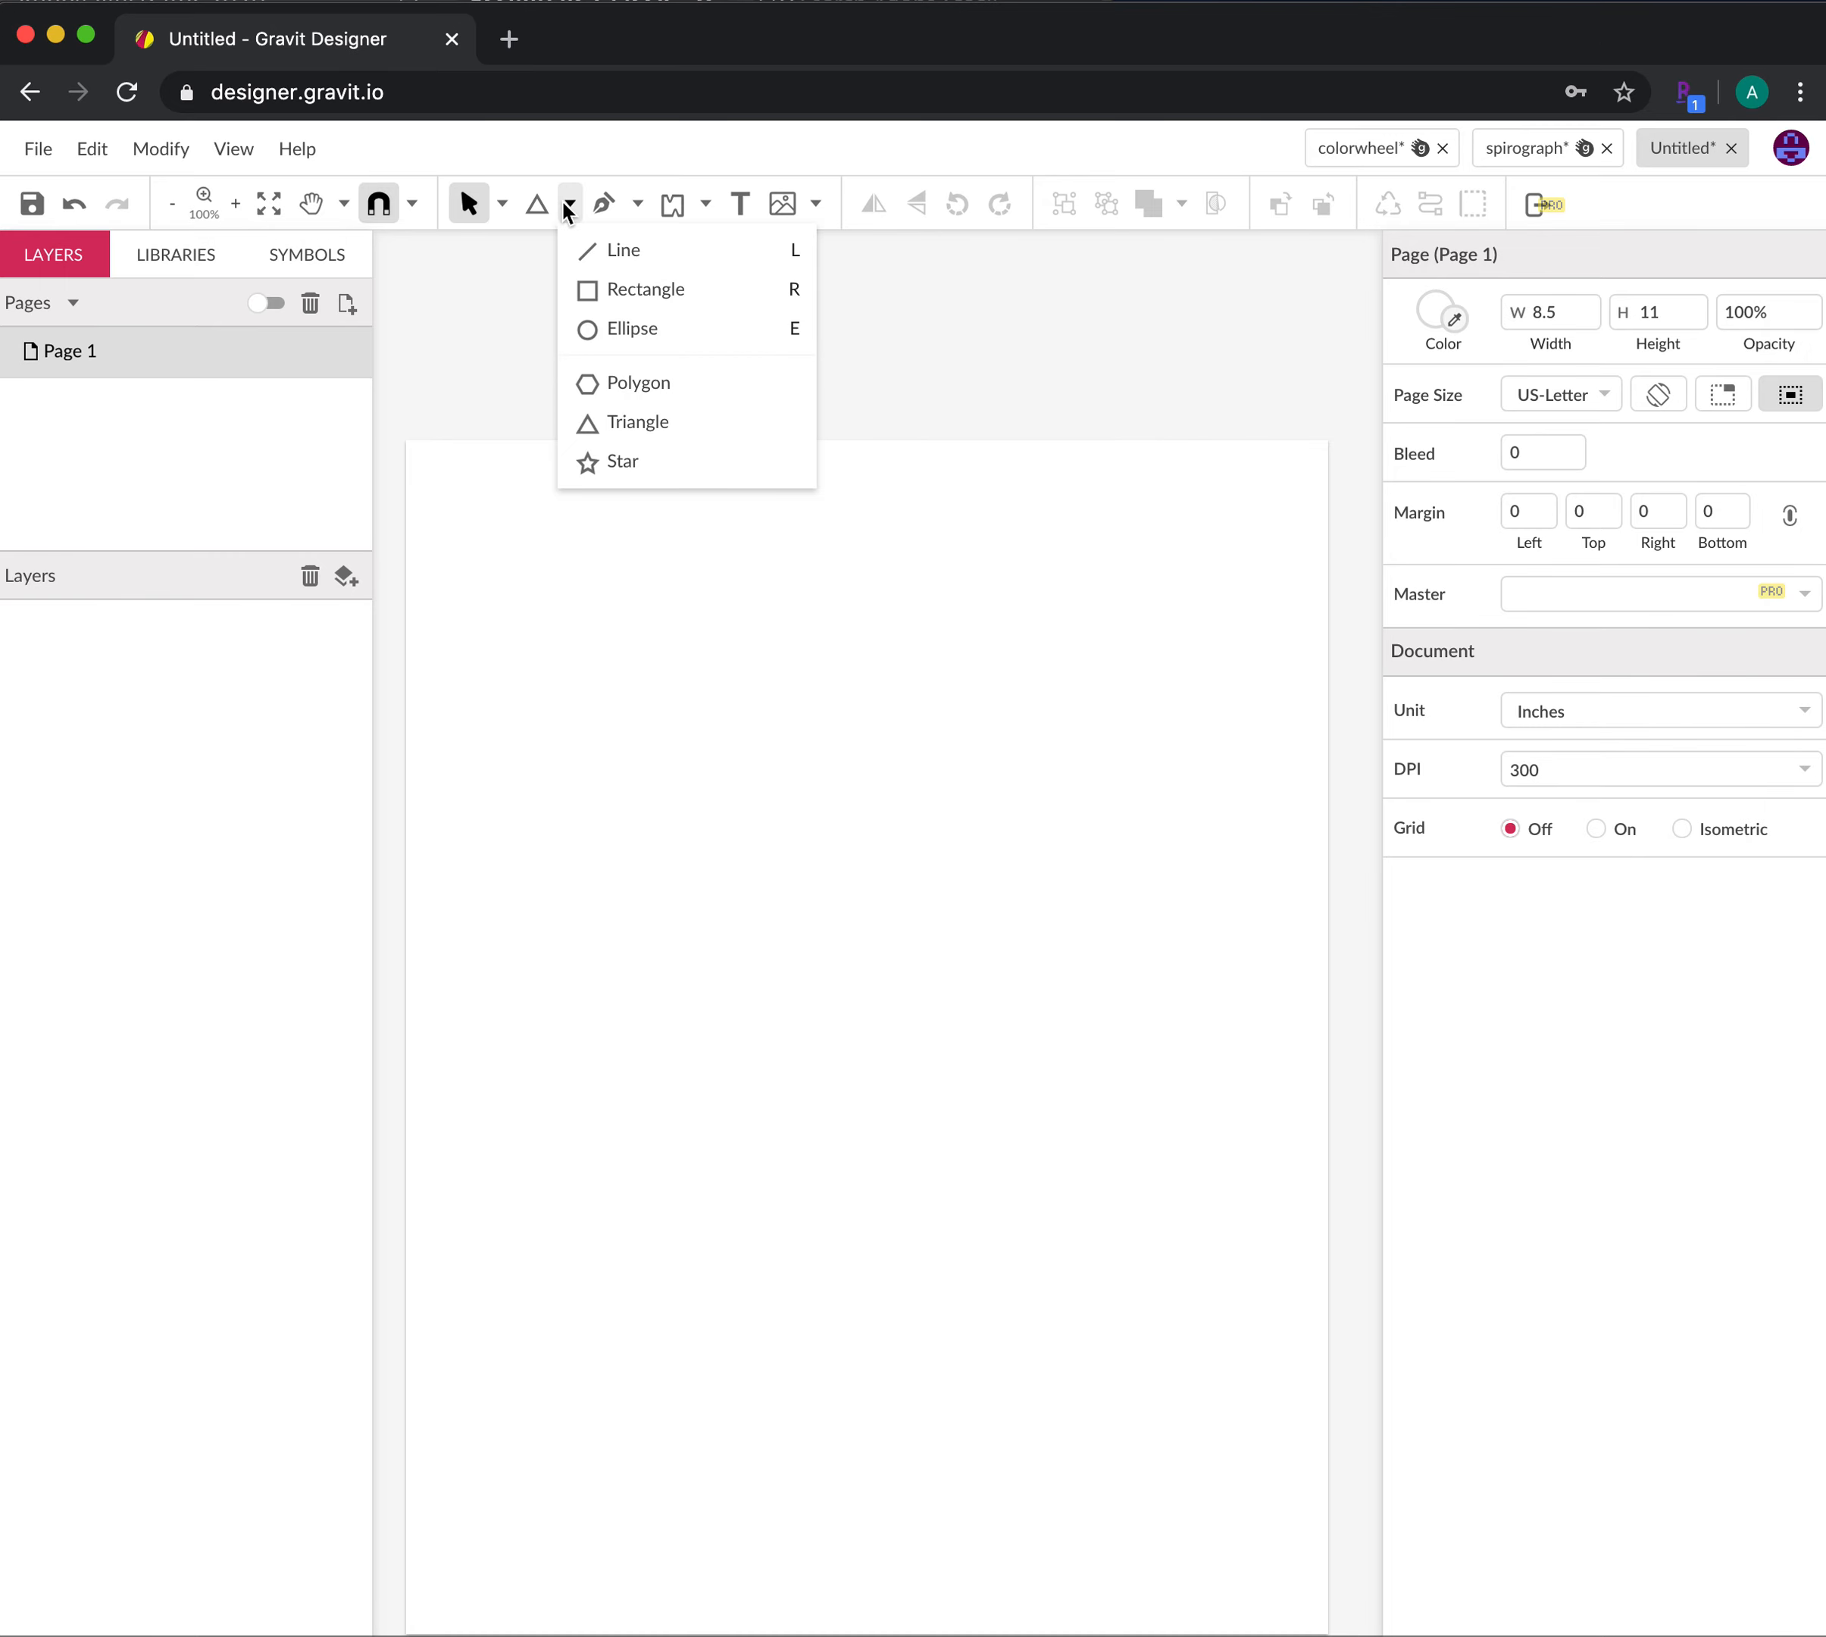
{"action": "left_click", "coordinate": [604, 288]}
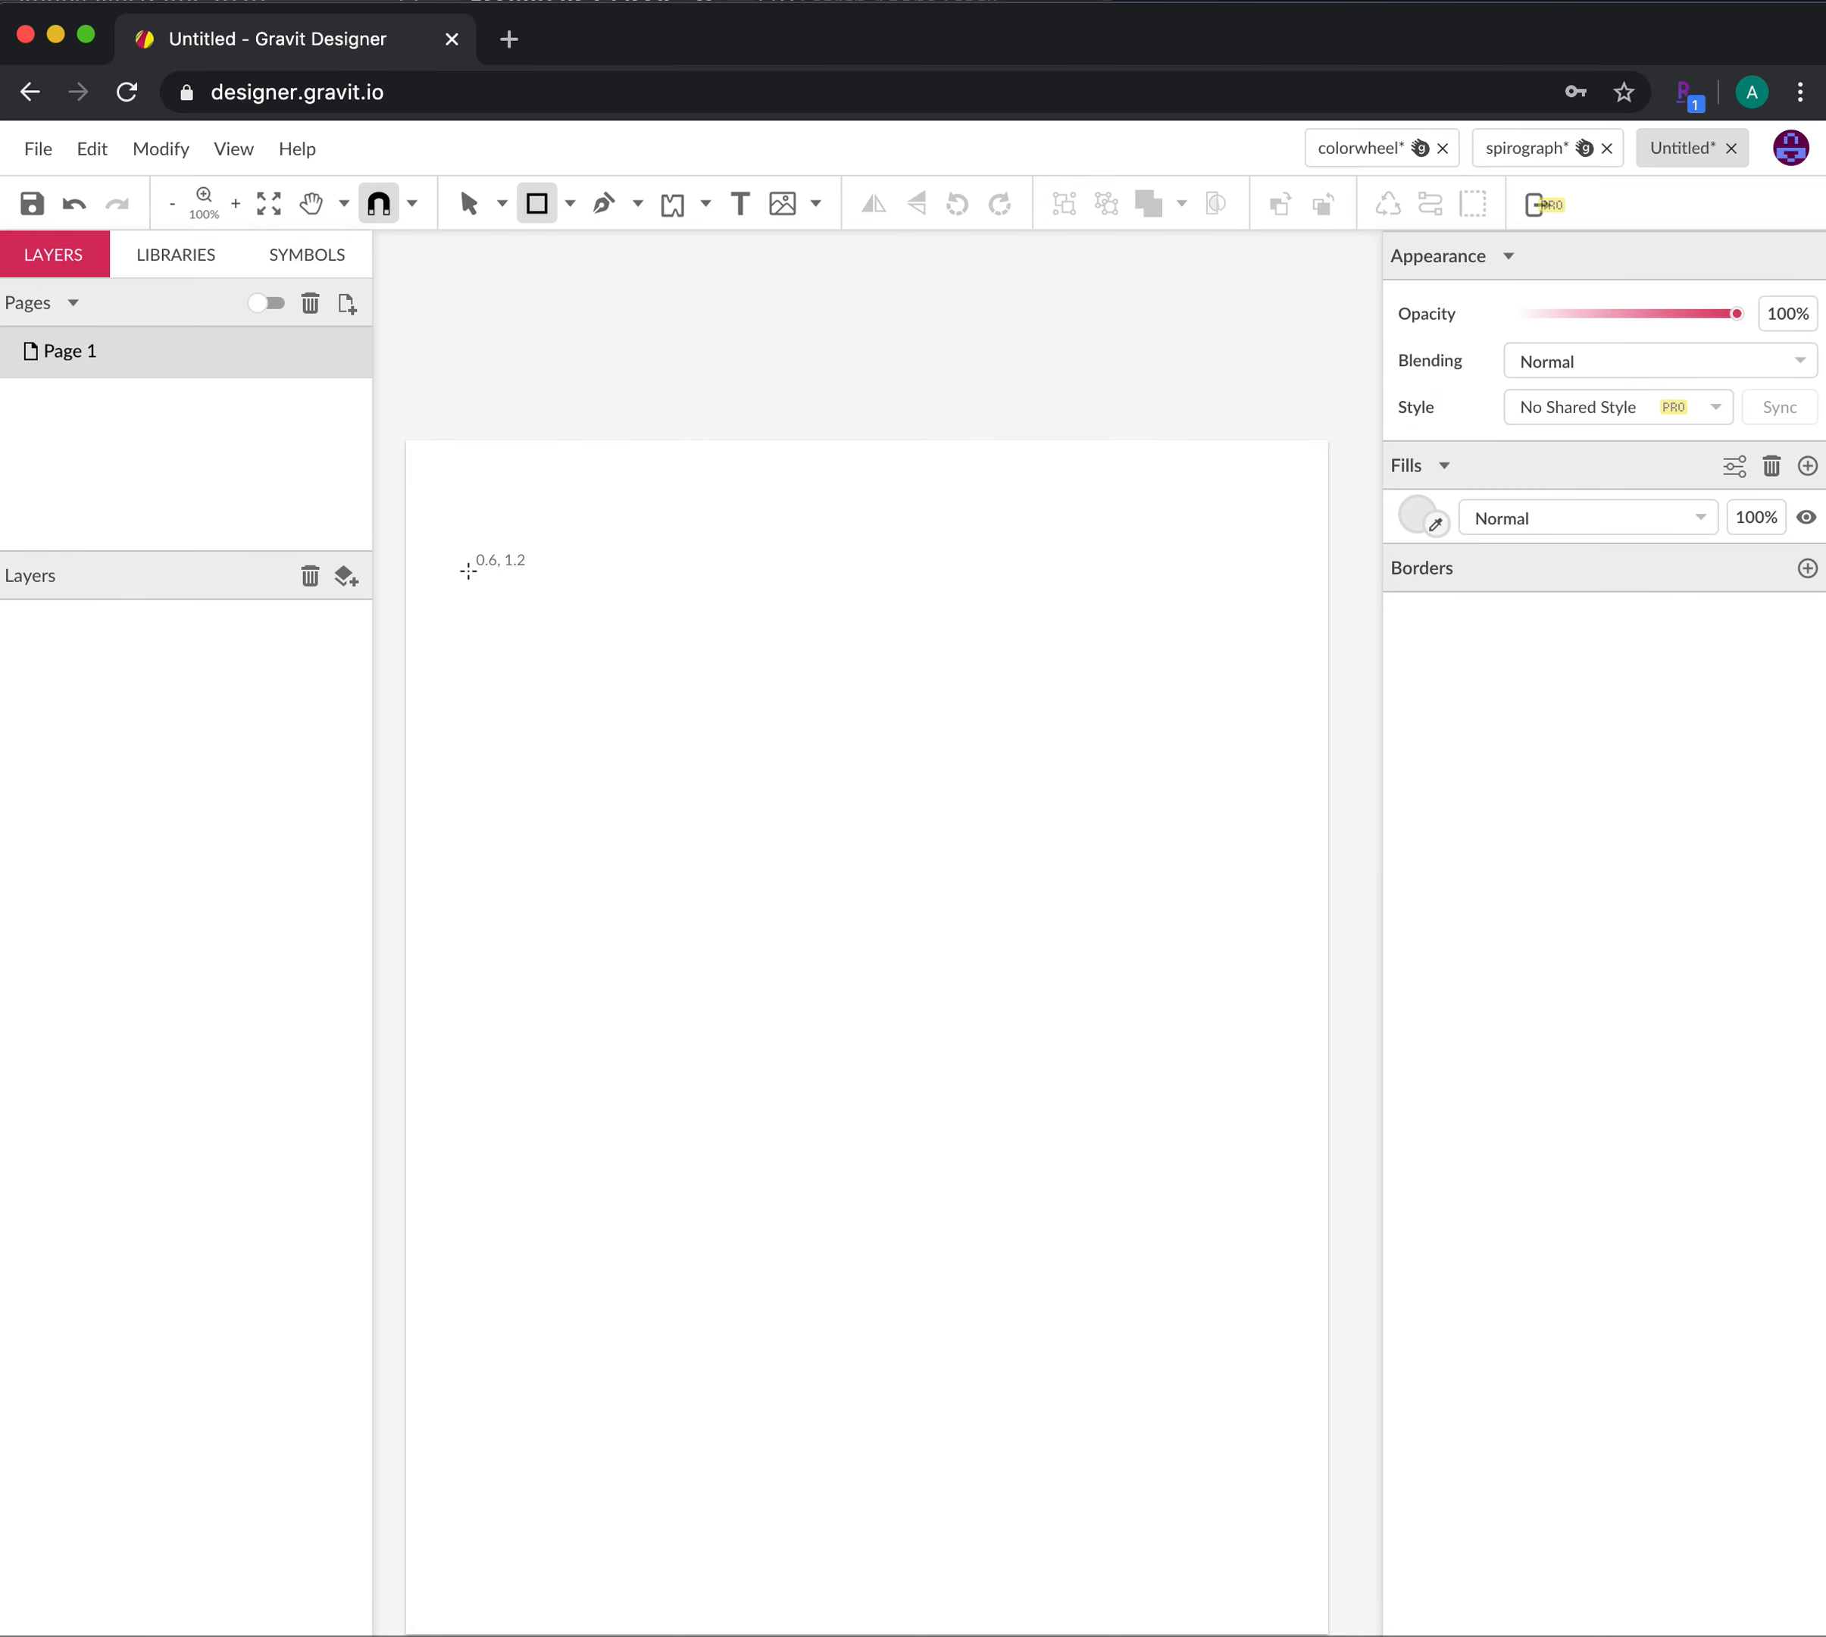
{"action": "left_click_drag", "start_coordinate": [490, 570], "coordinate": [1220, 994]}
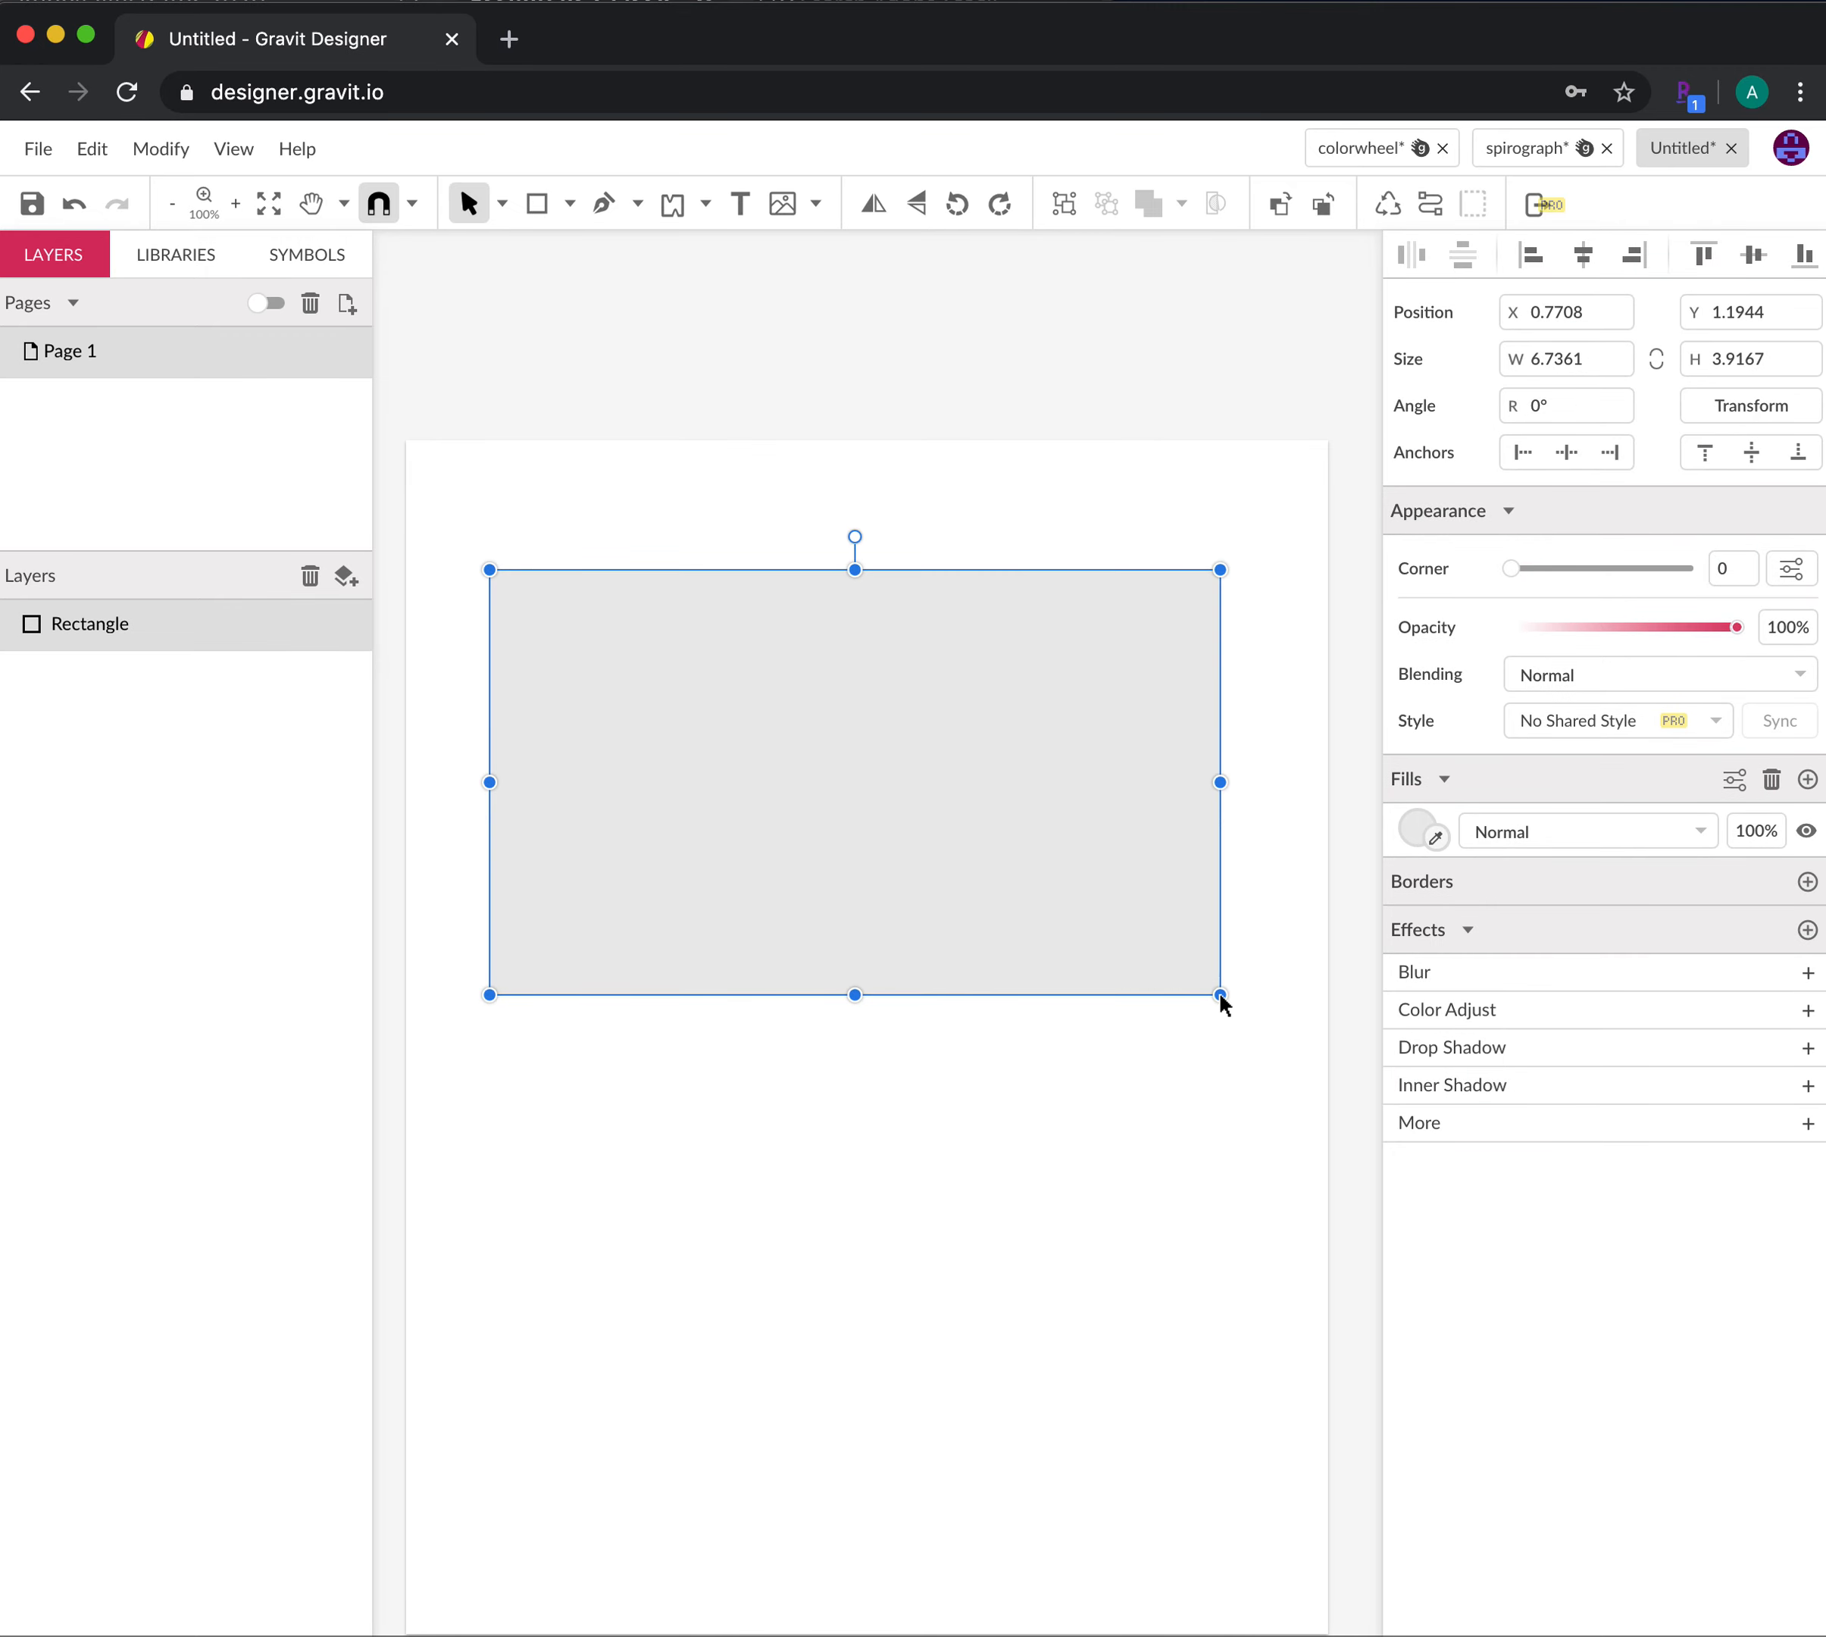
{"action": "left_click", "coordinate": [1080, 1124]}
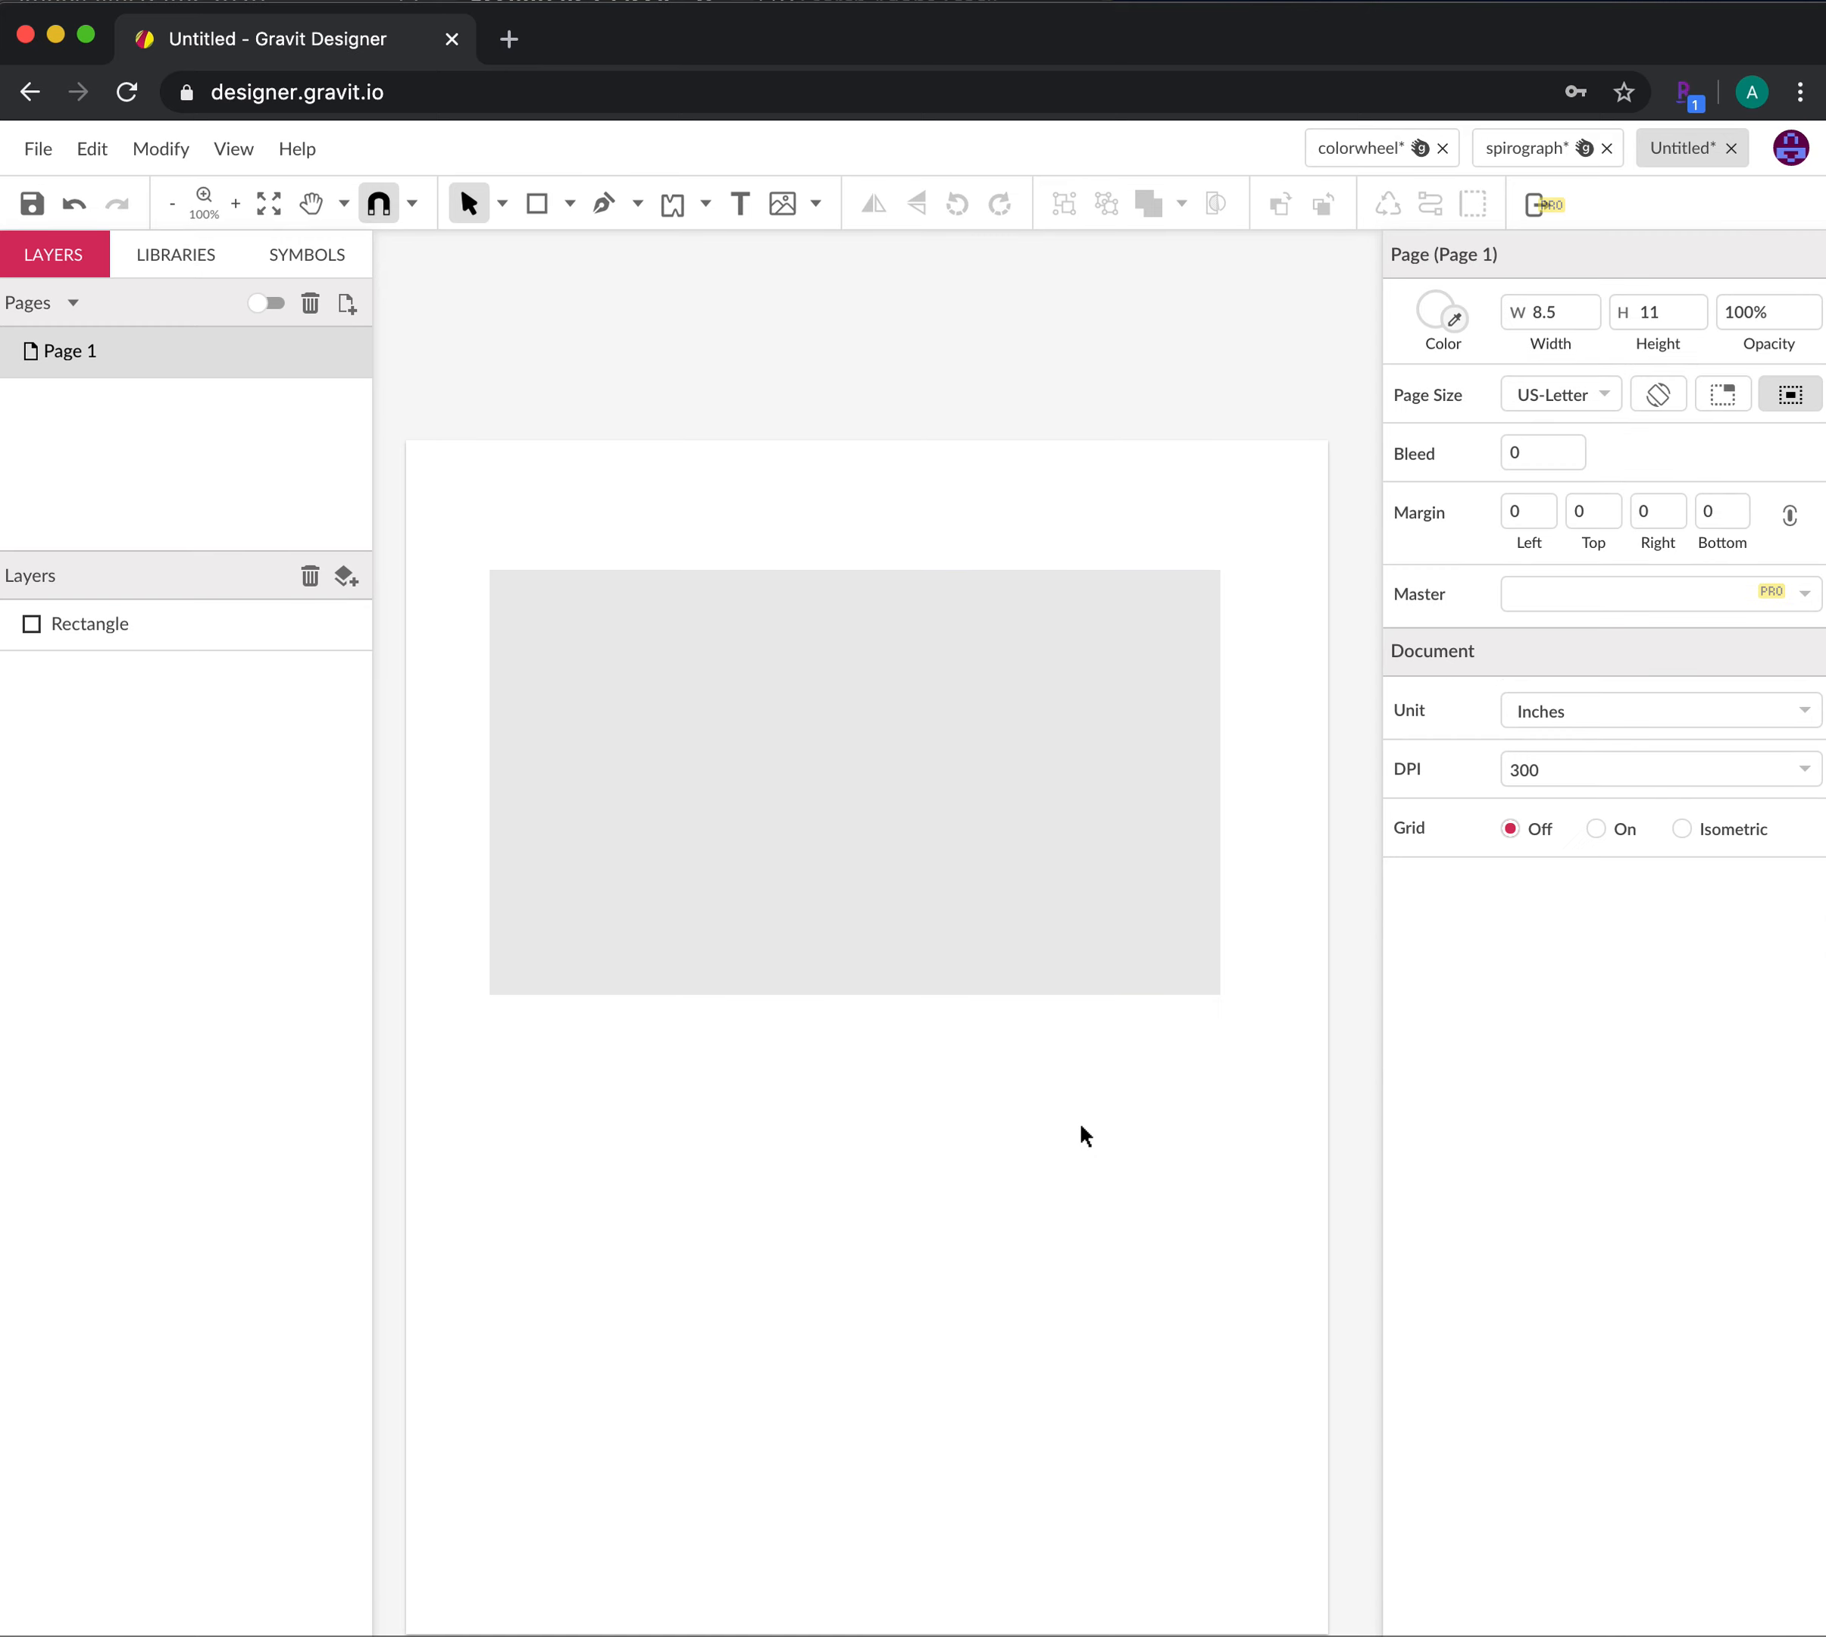
{"action": "left_click", "coordinate": [777, 916]}
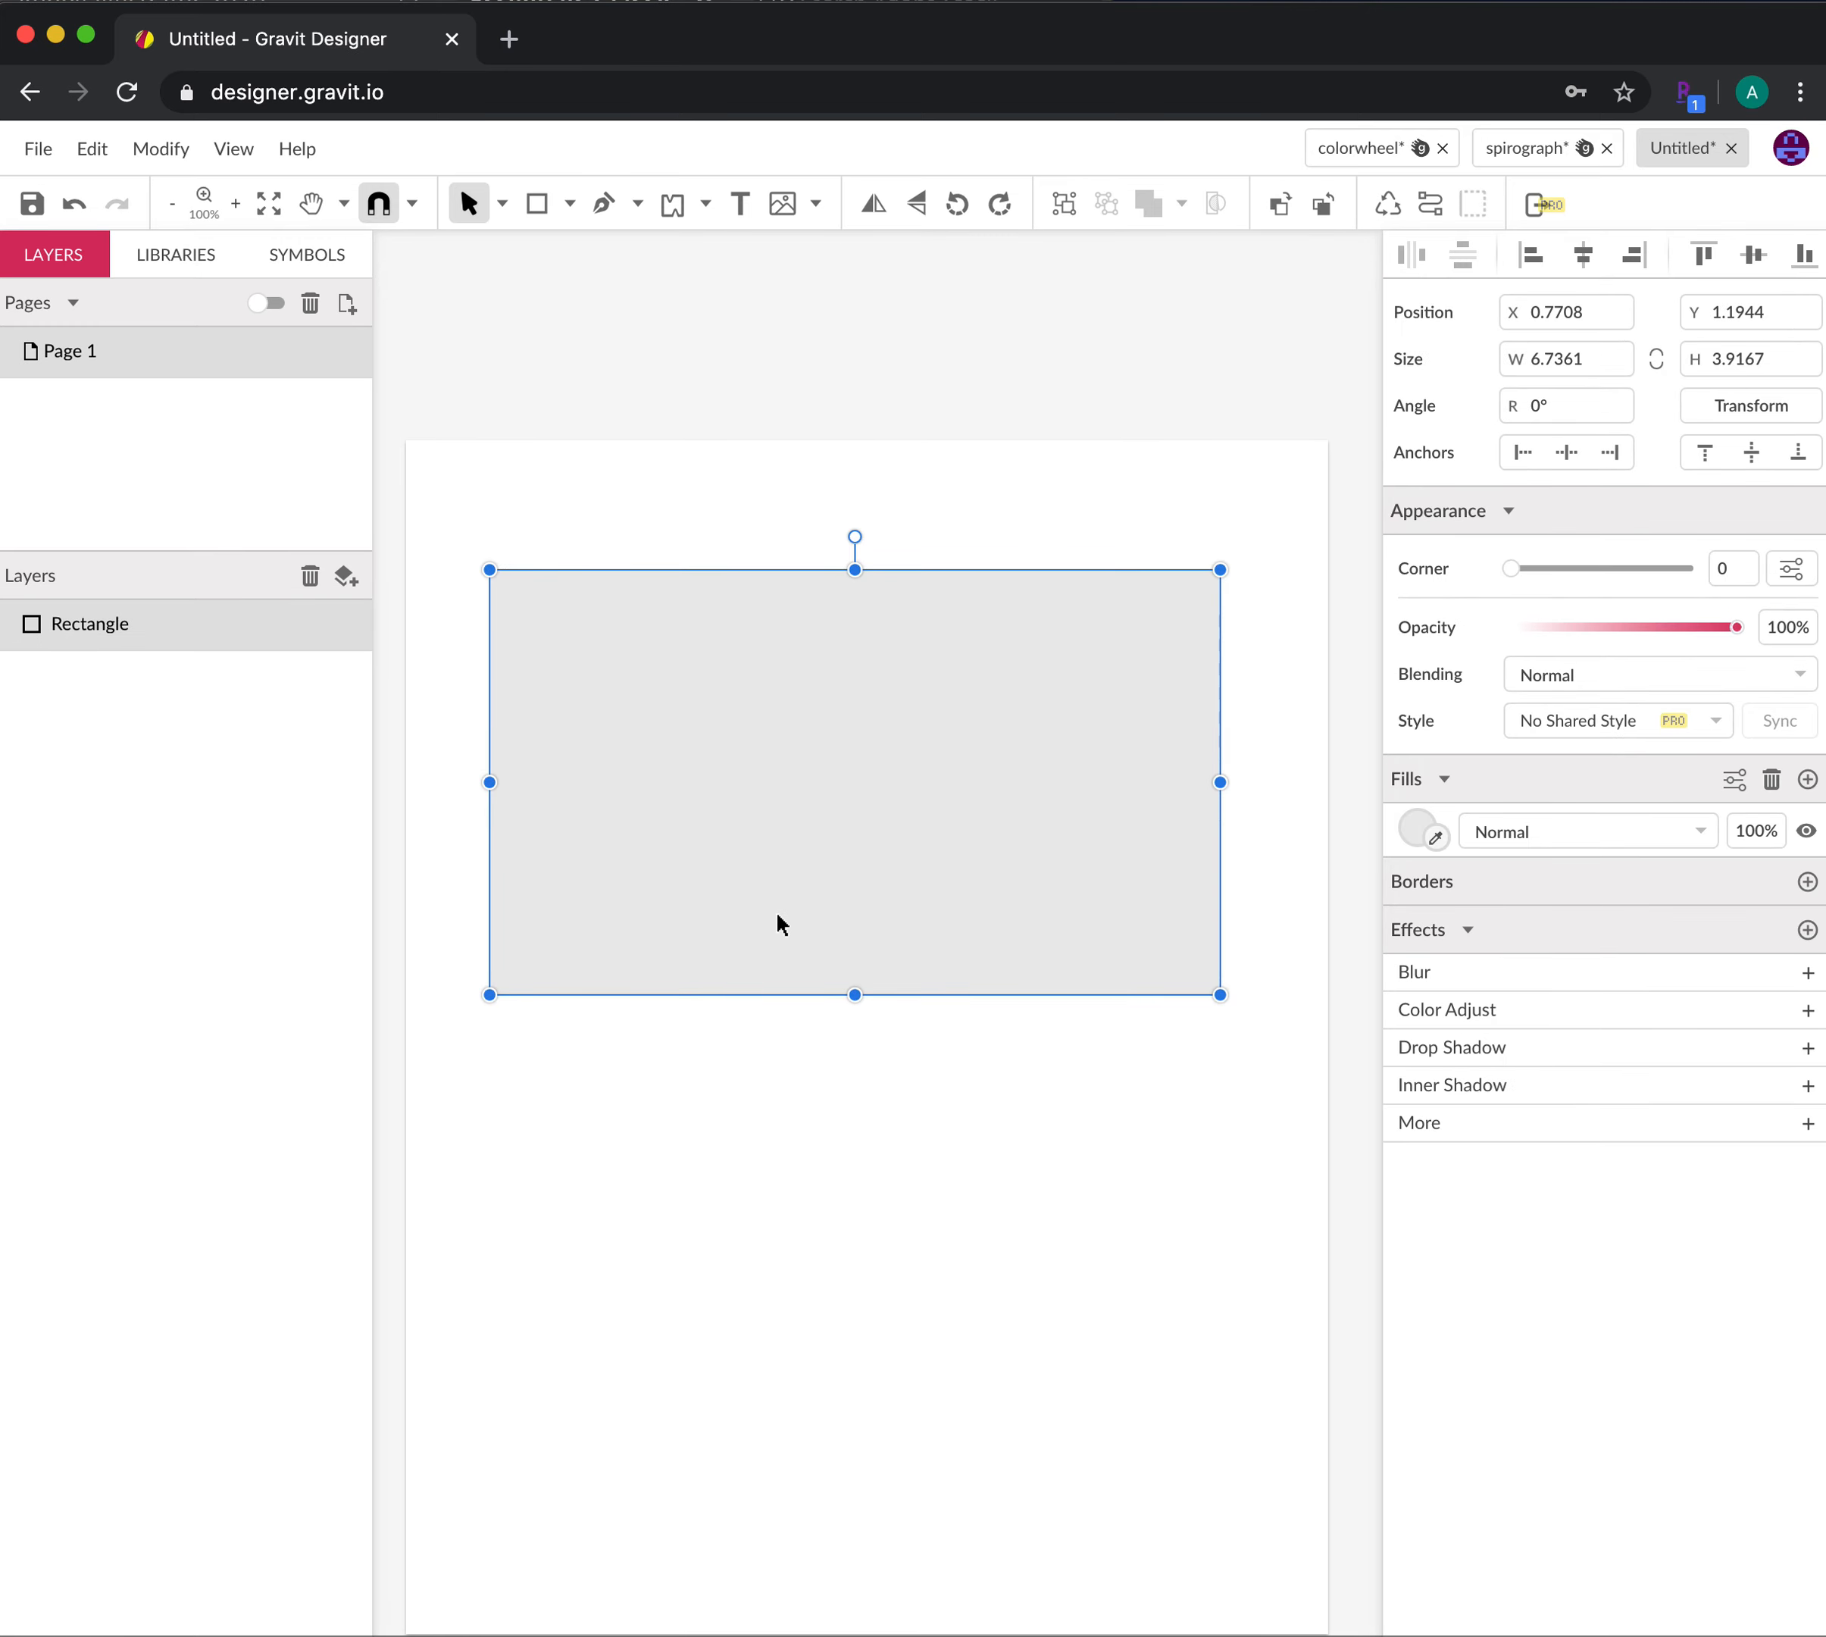
{"action": "left_click", "coordinate": [501, 203]}
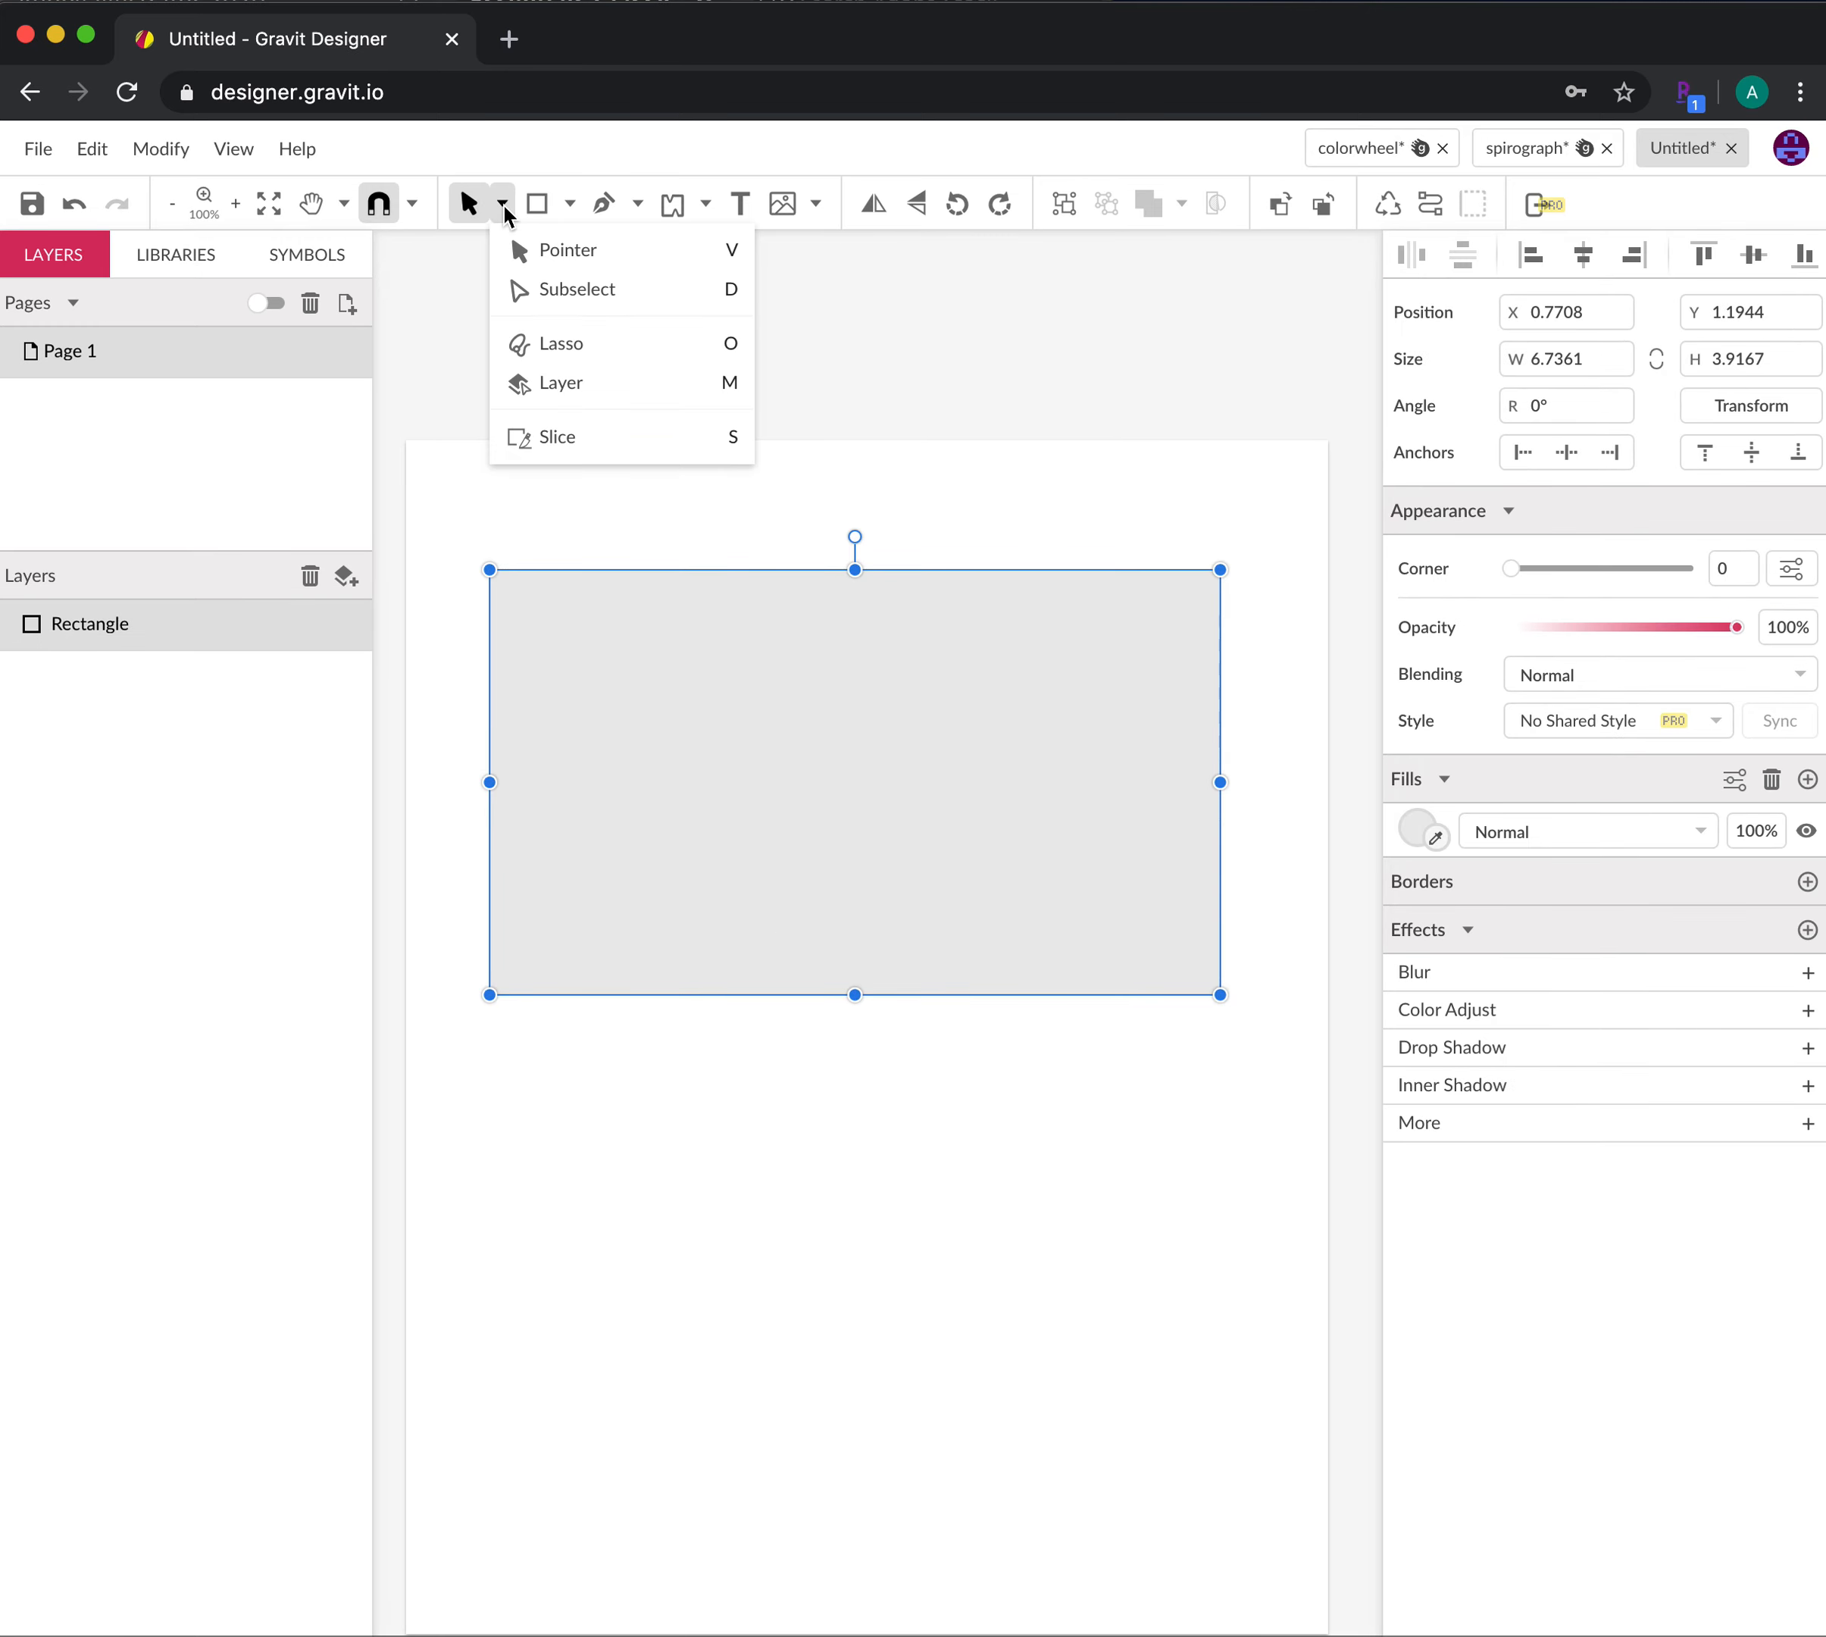
Use Subselect to round all four corners of the camera-body rectangle to a 0.79 radius
{"action": "left_click", "coordinate": [546, 290]}
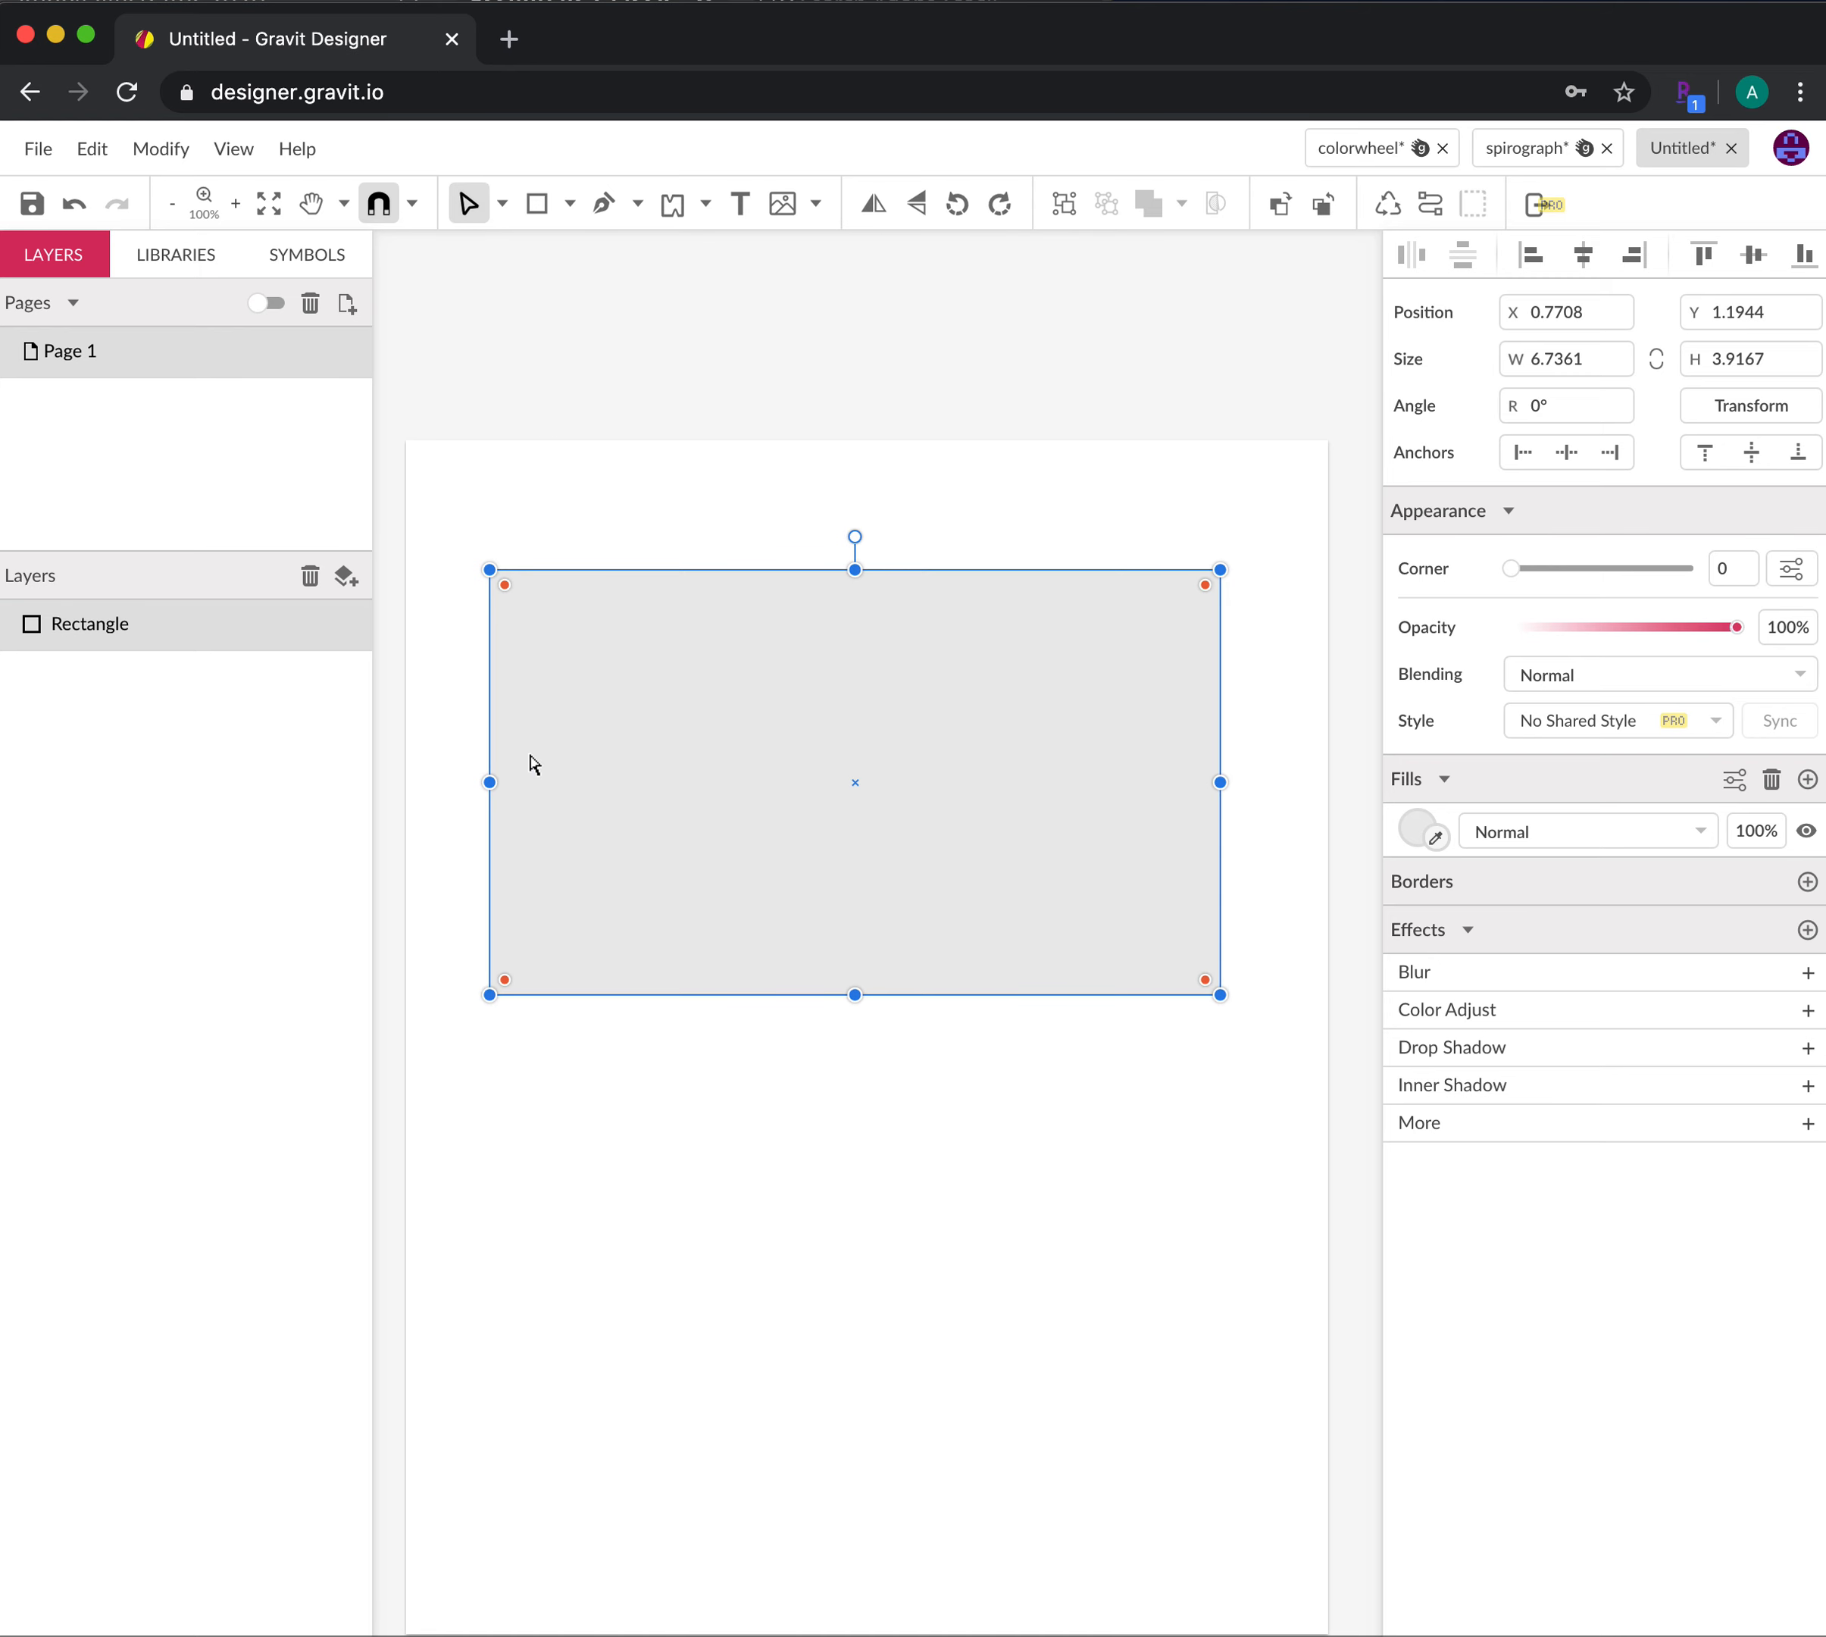
{"action": "left_click_drag", "start_coordinate": [506, 593], "coordinate": [581, 667]}
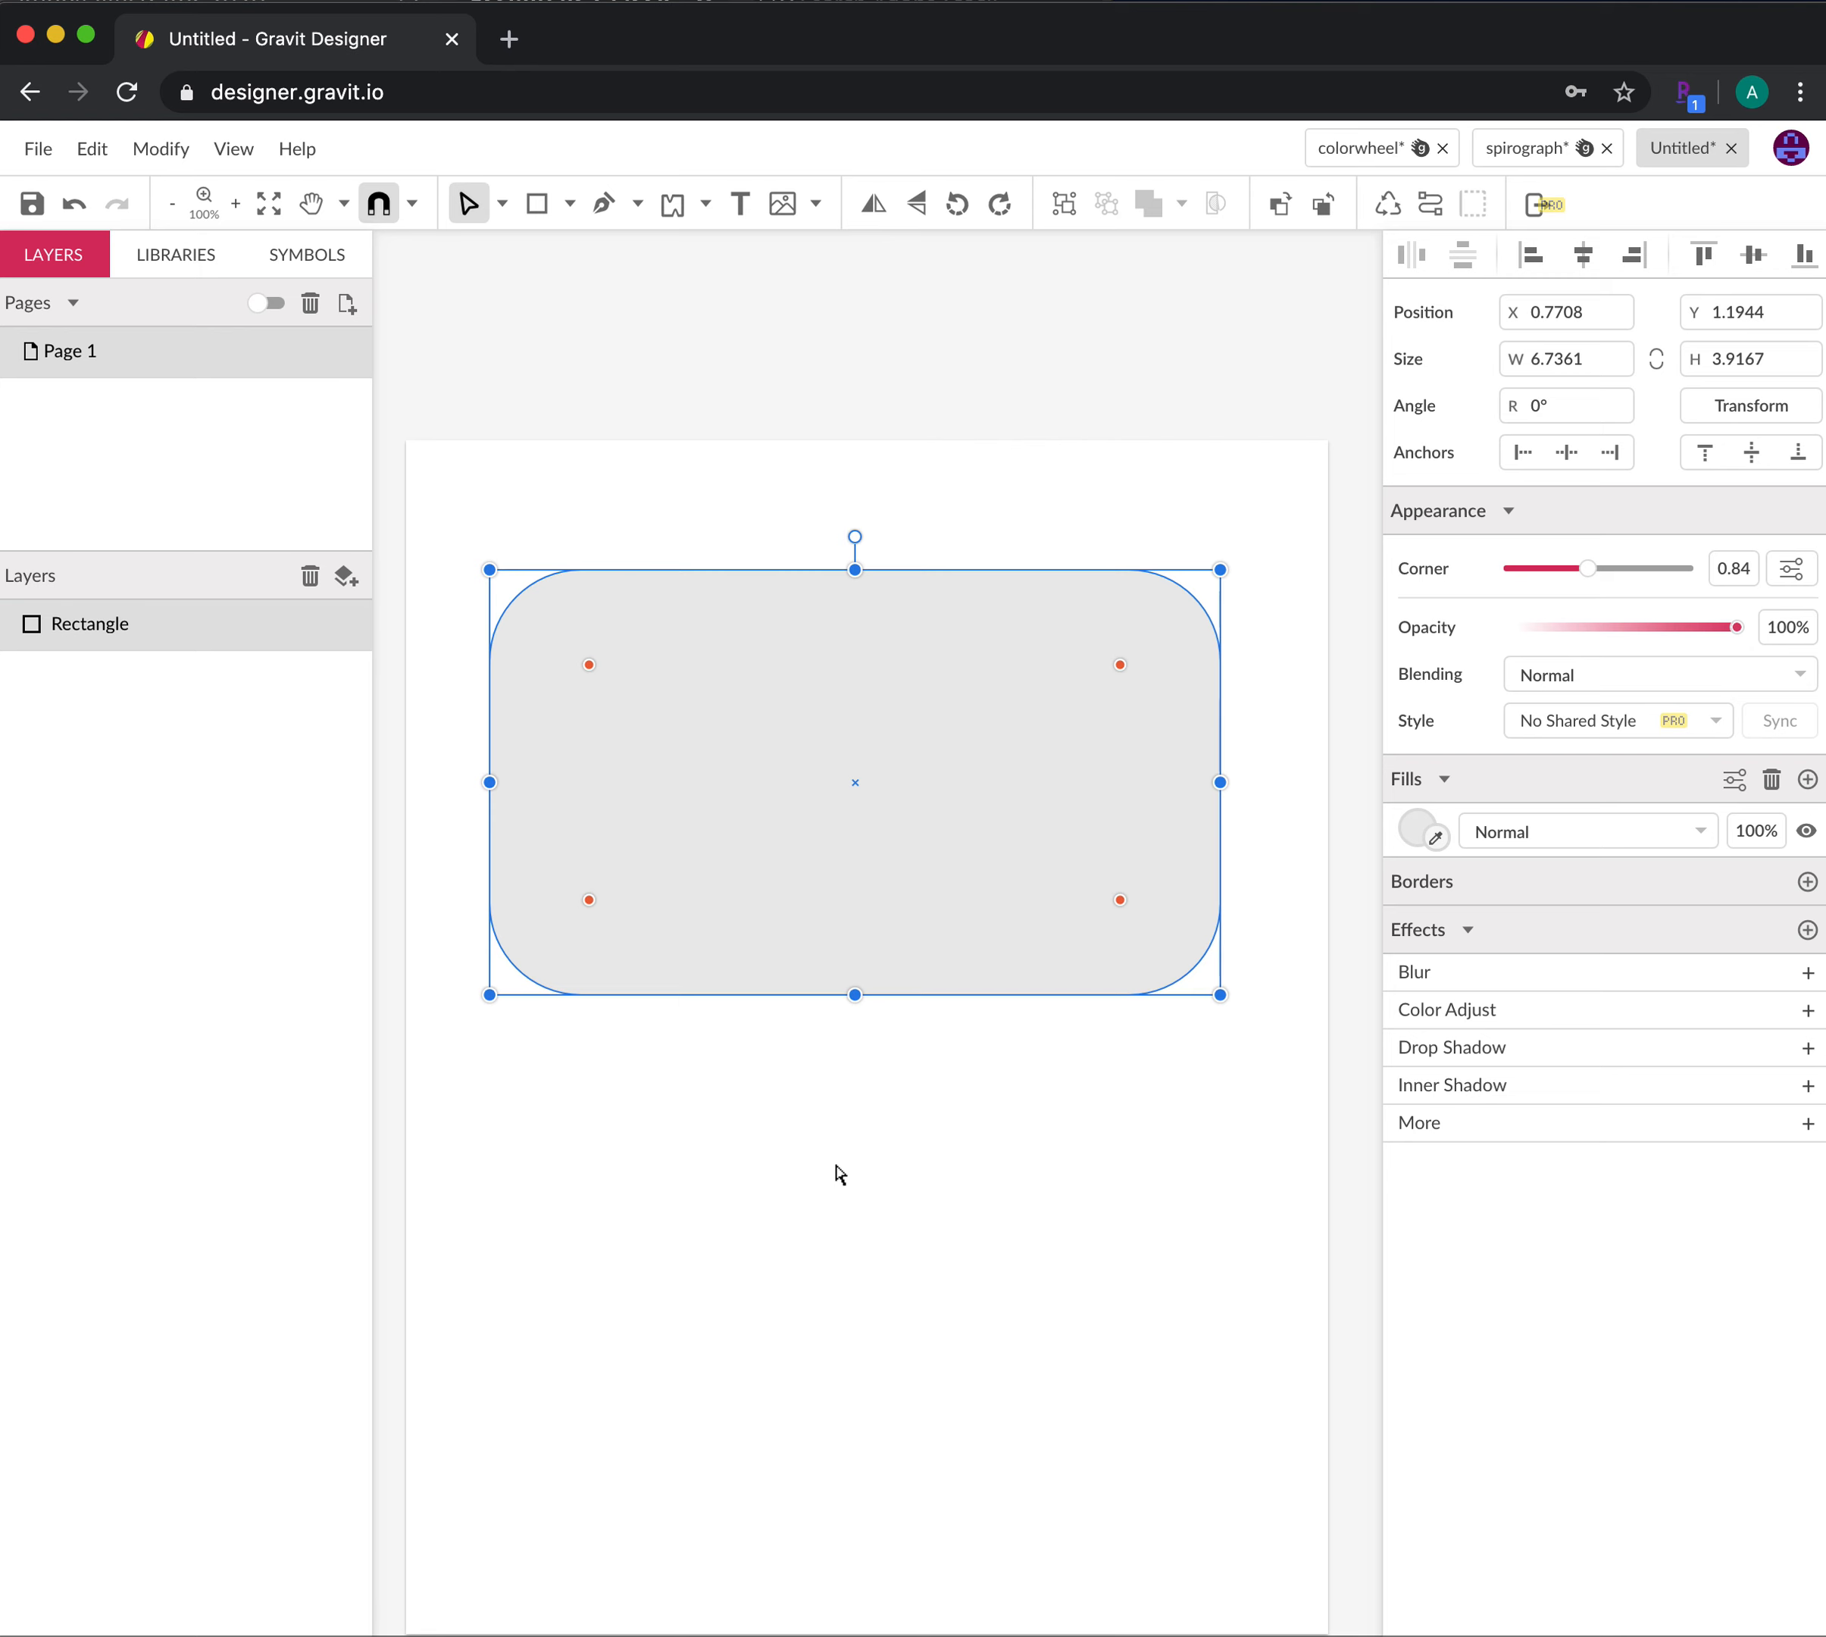
{"action": "key", "text": "super+z"}
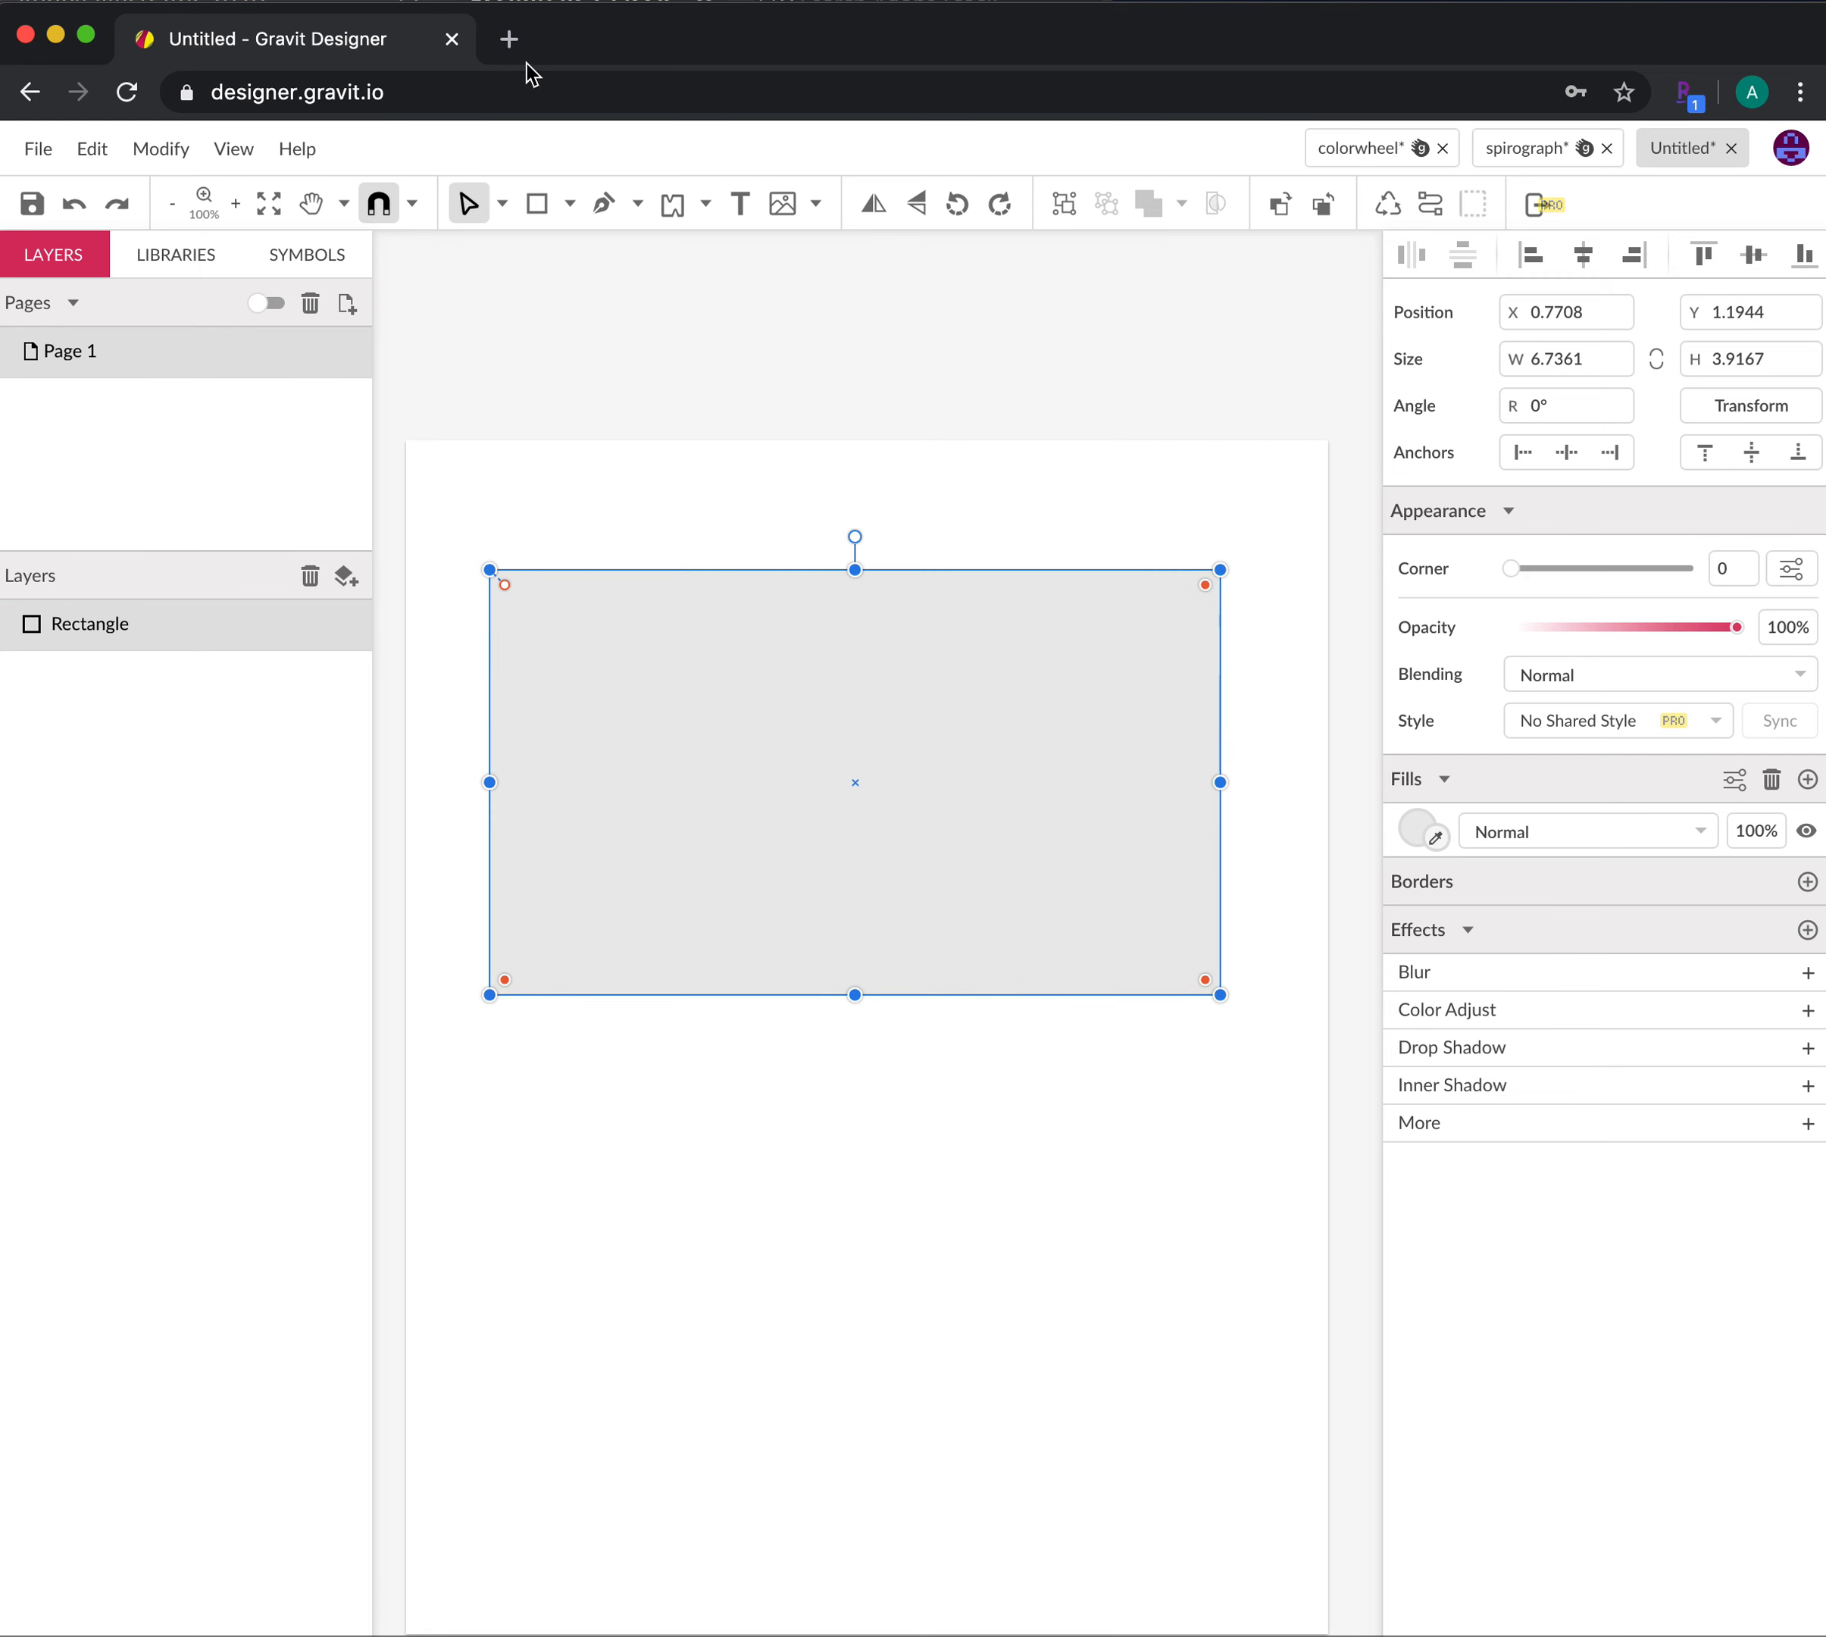
{"action": "left_click", "coordinate": [503, 204]}
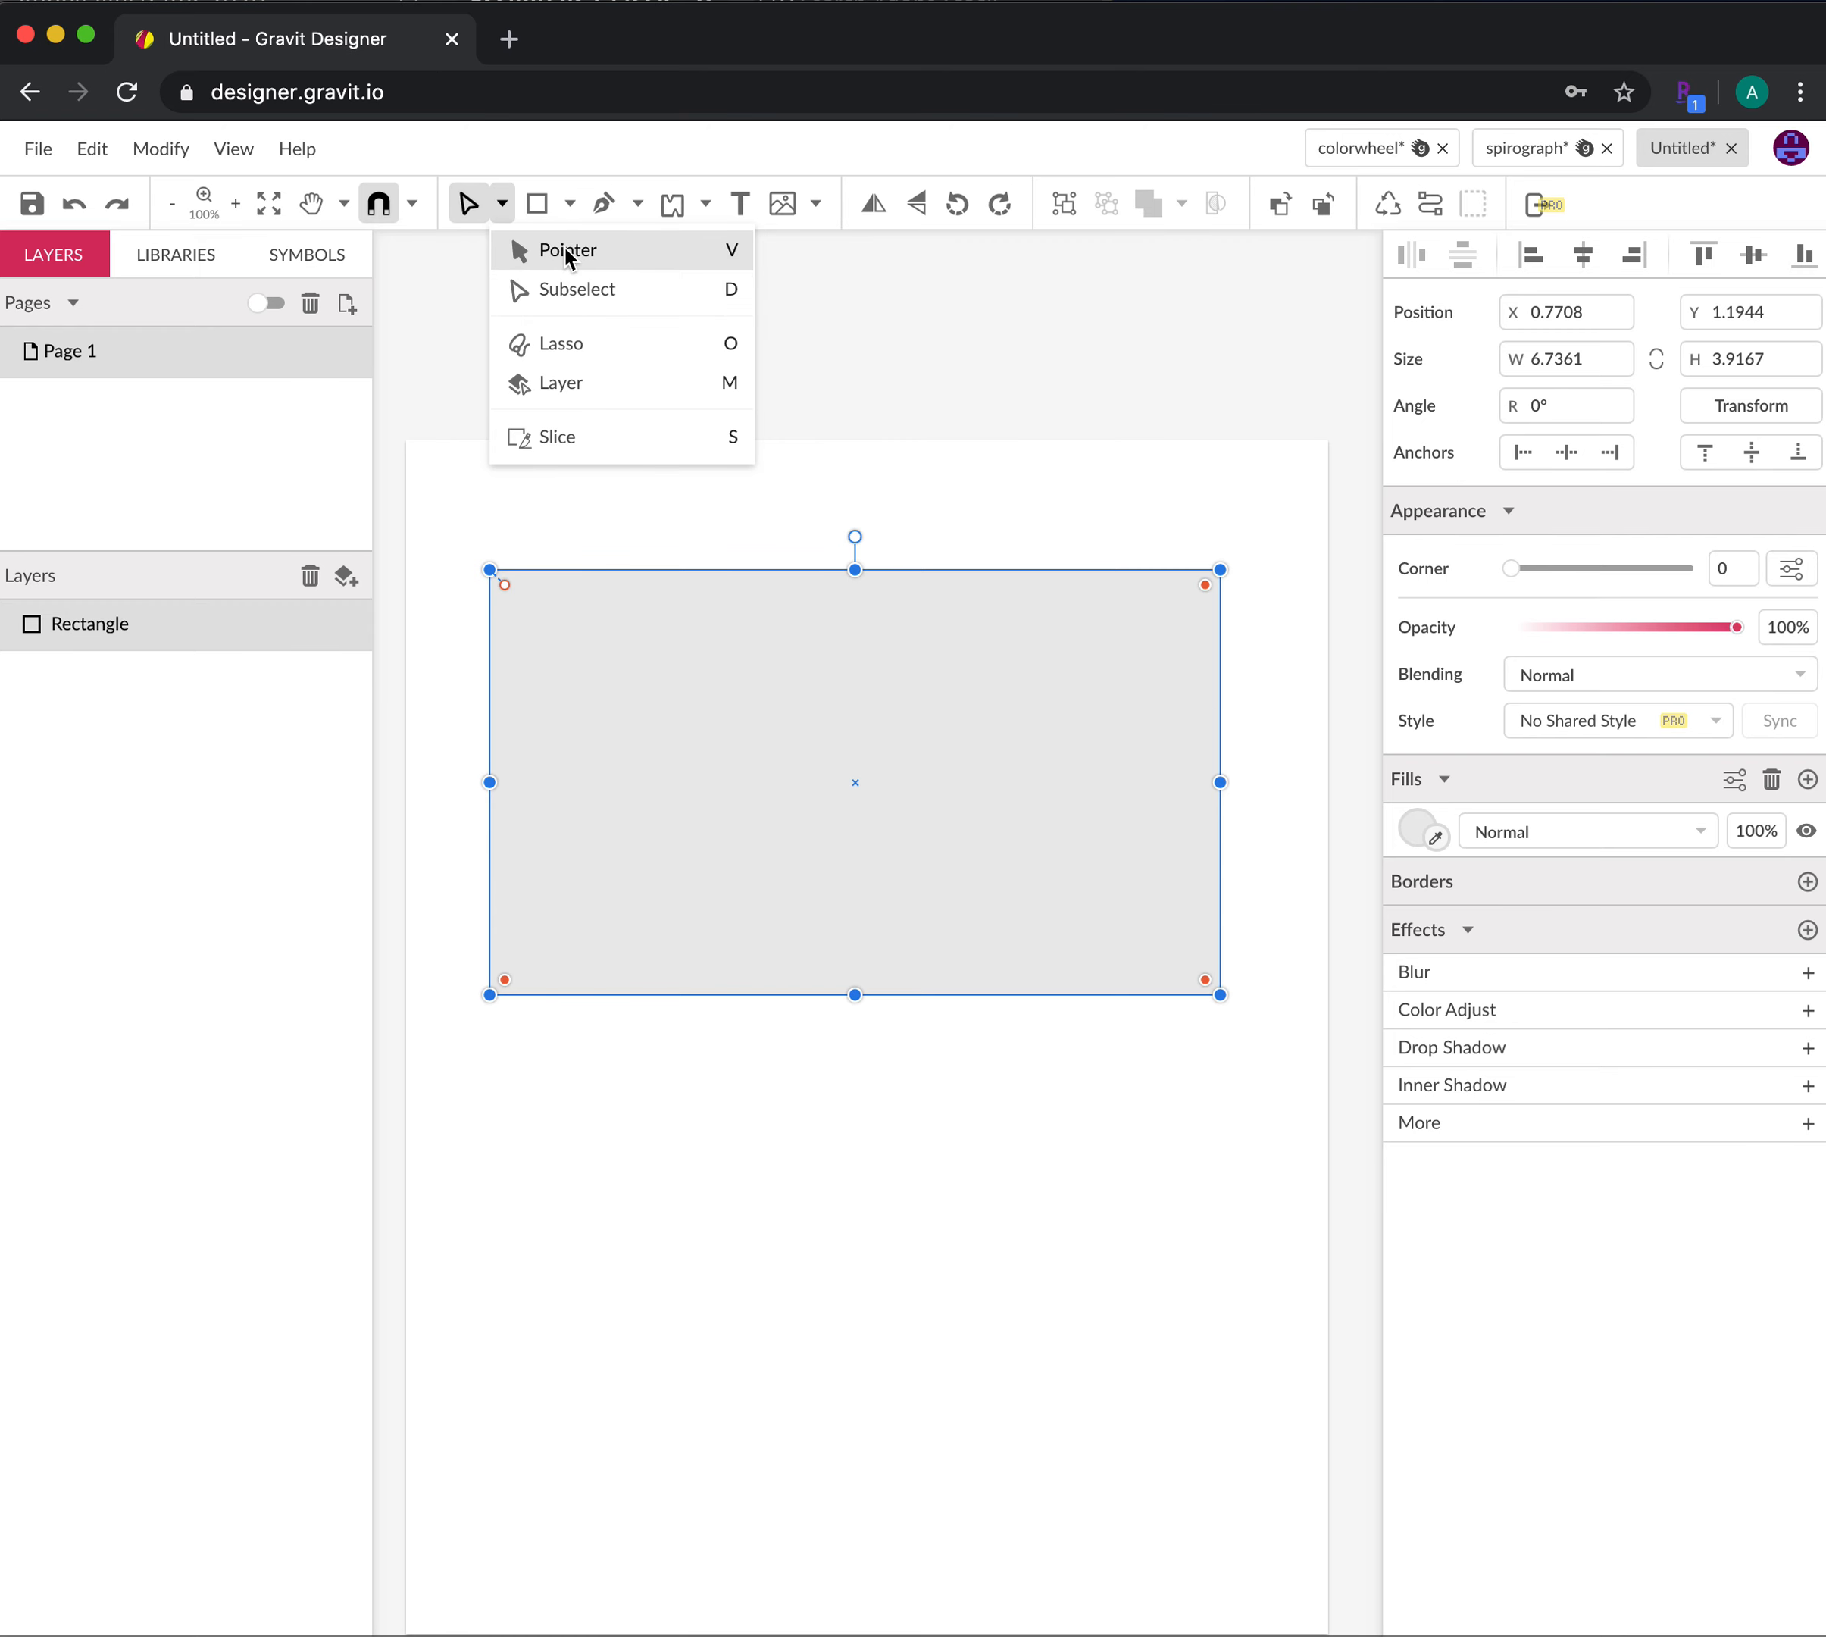
{"action": "left_click", "coordinate": [584, 290]}
{"action": "left_click", "coordinate": [886, 1230]}
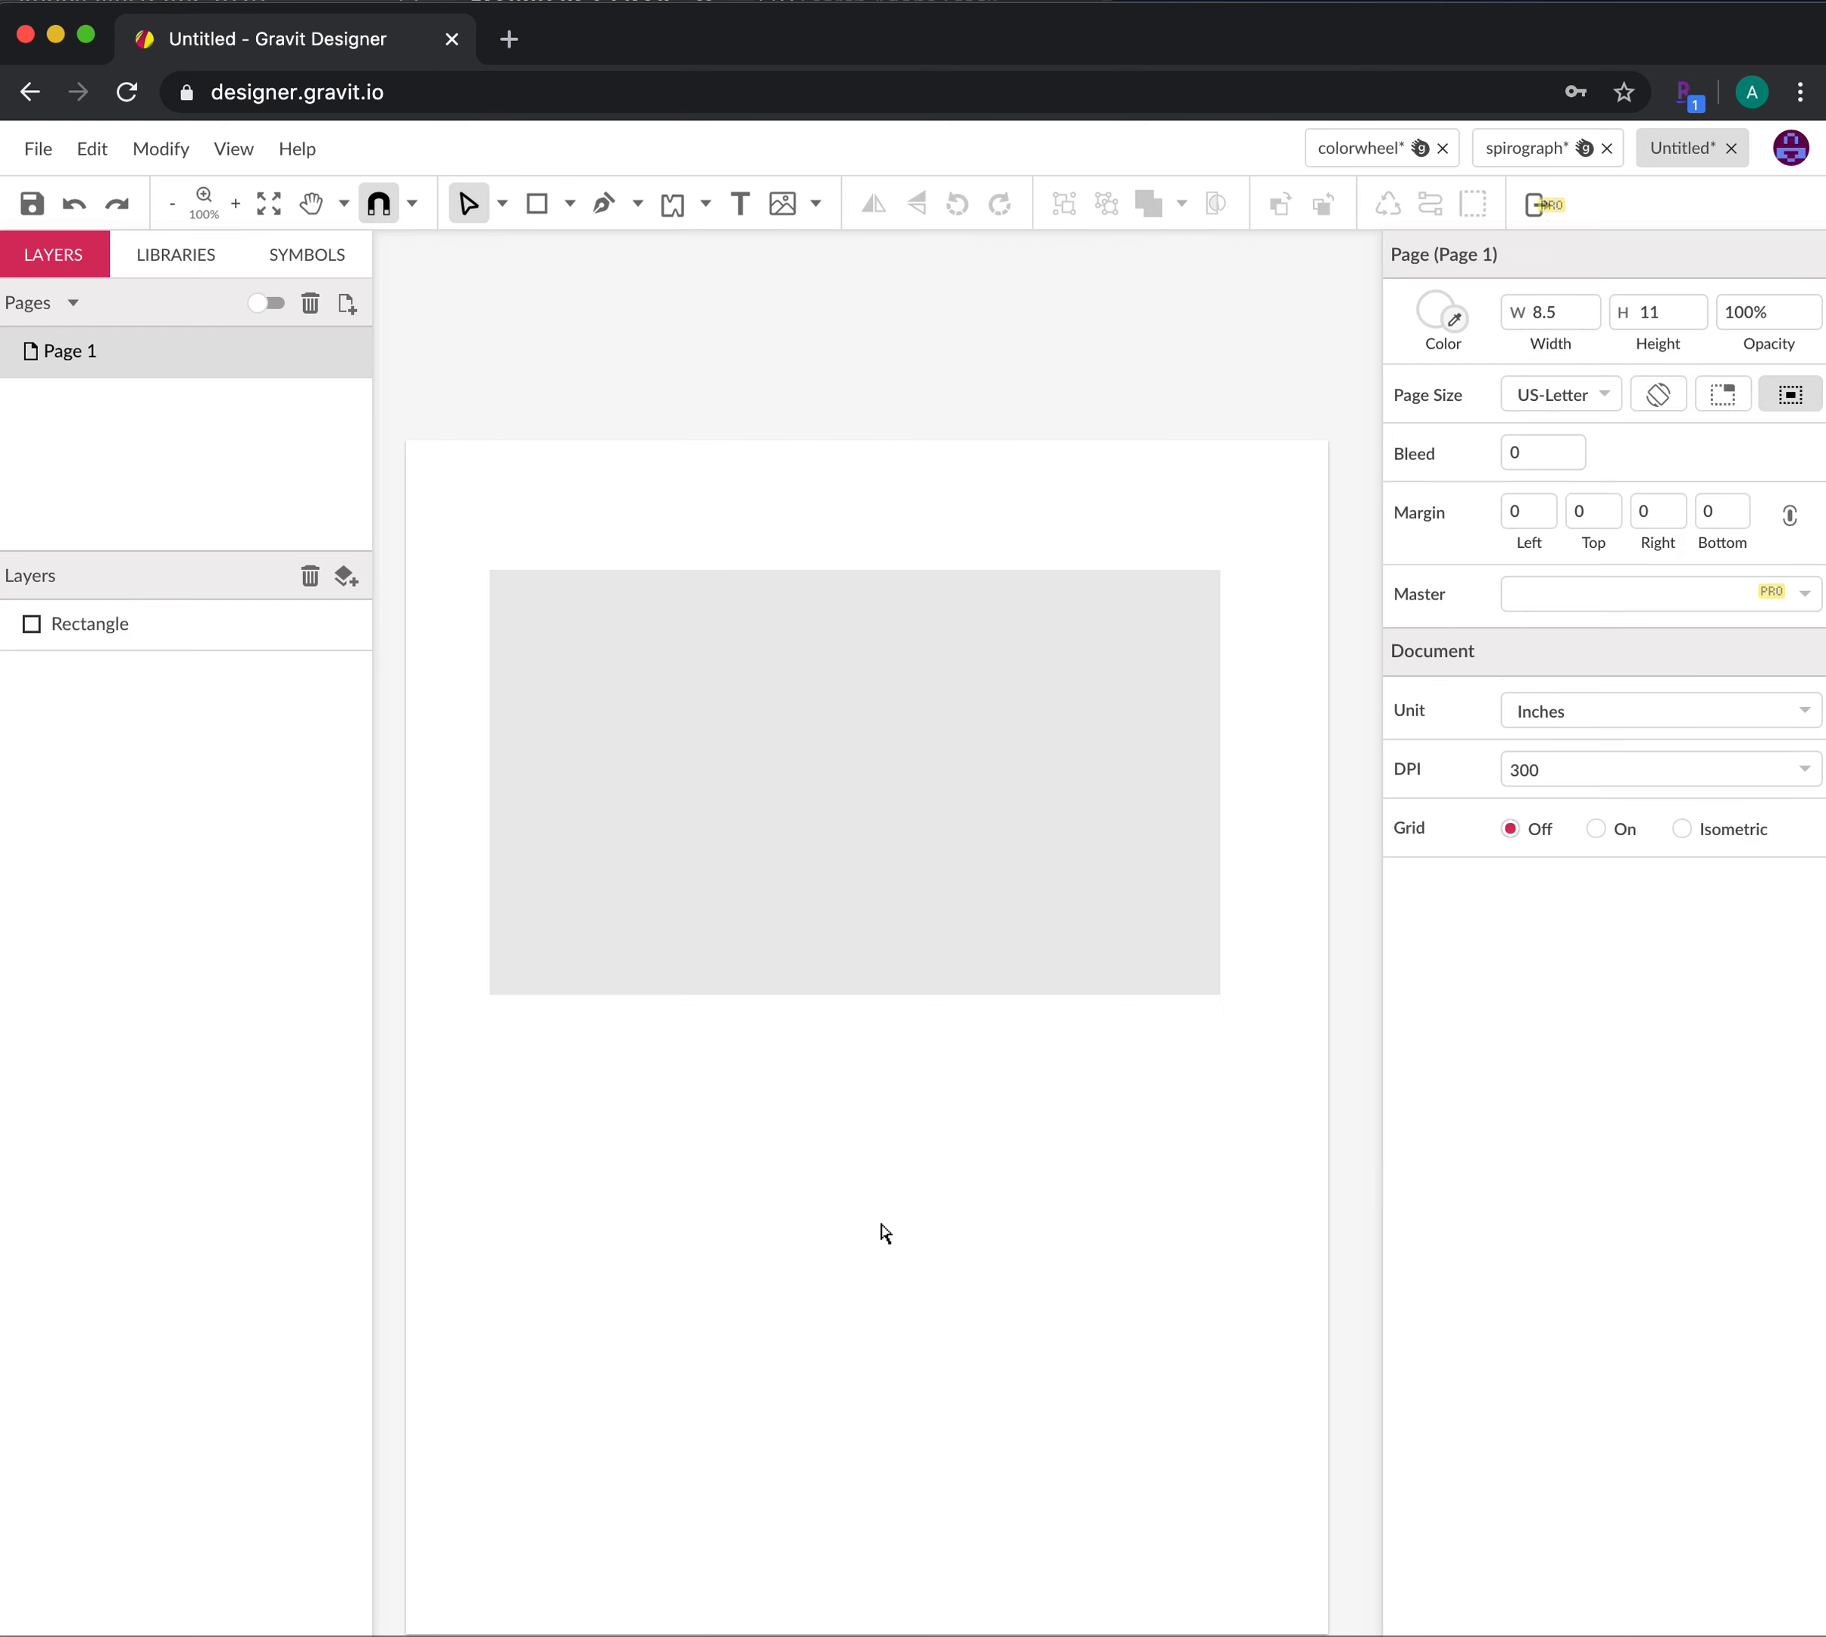
{"action": "left_click", "coordinate": [505, 605]}
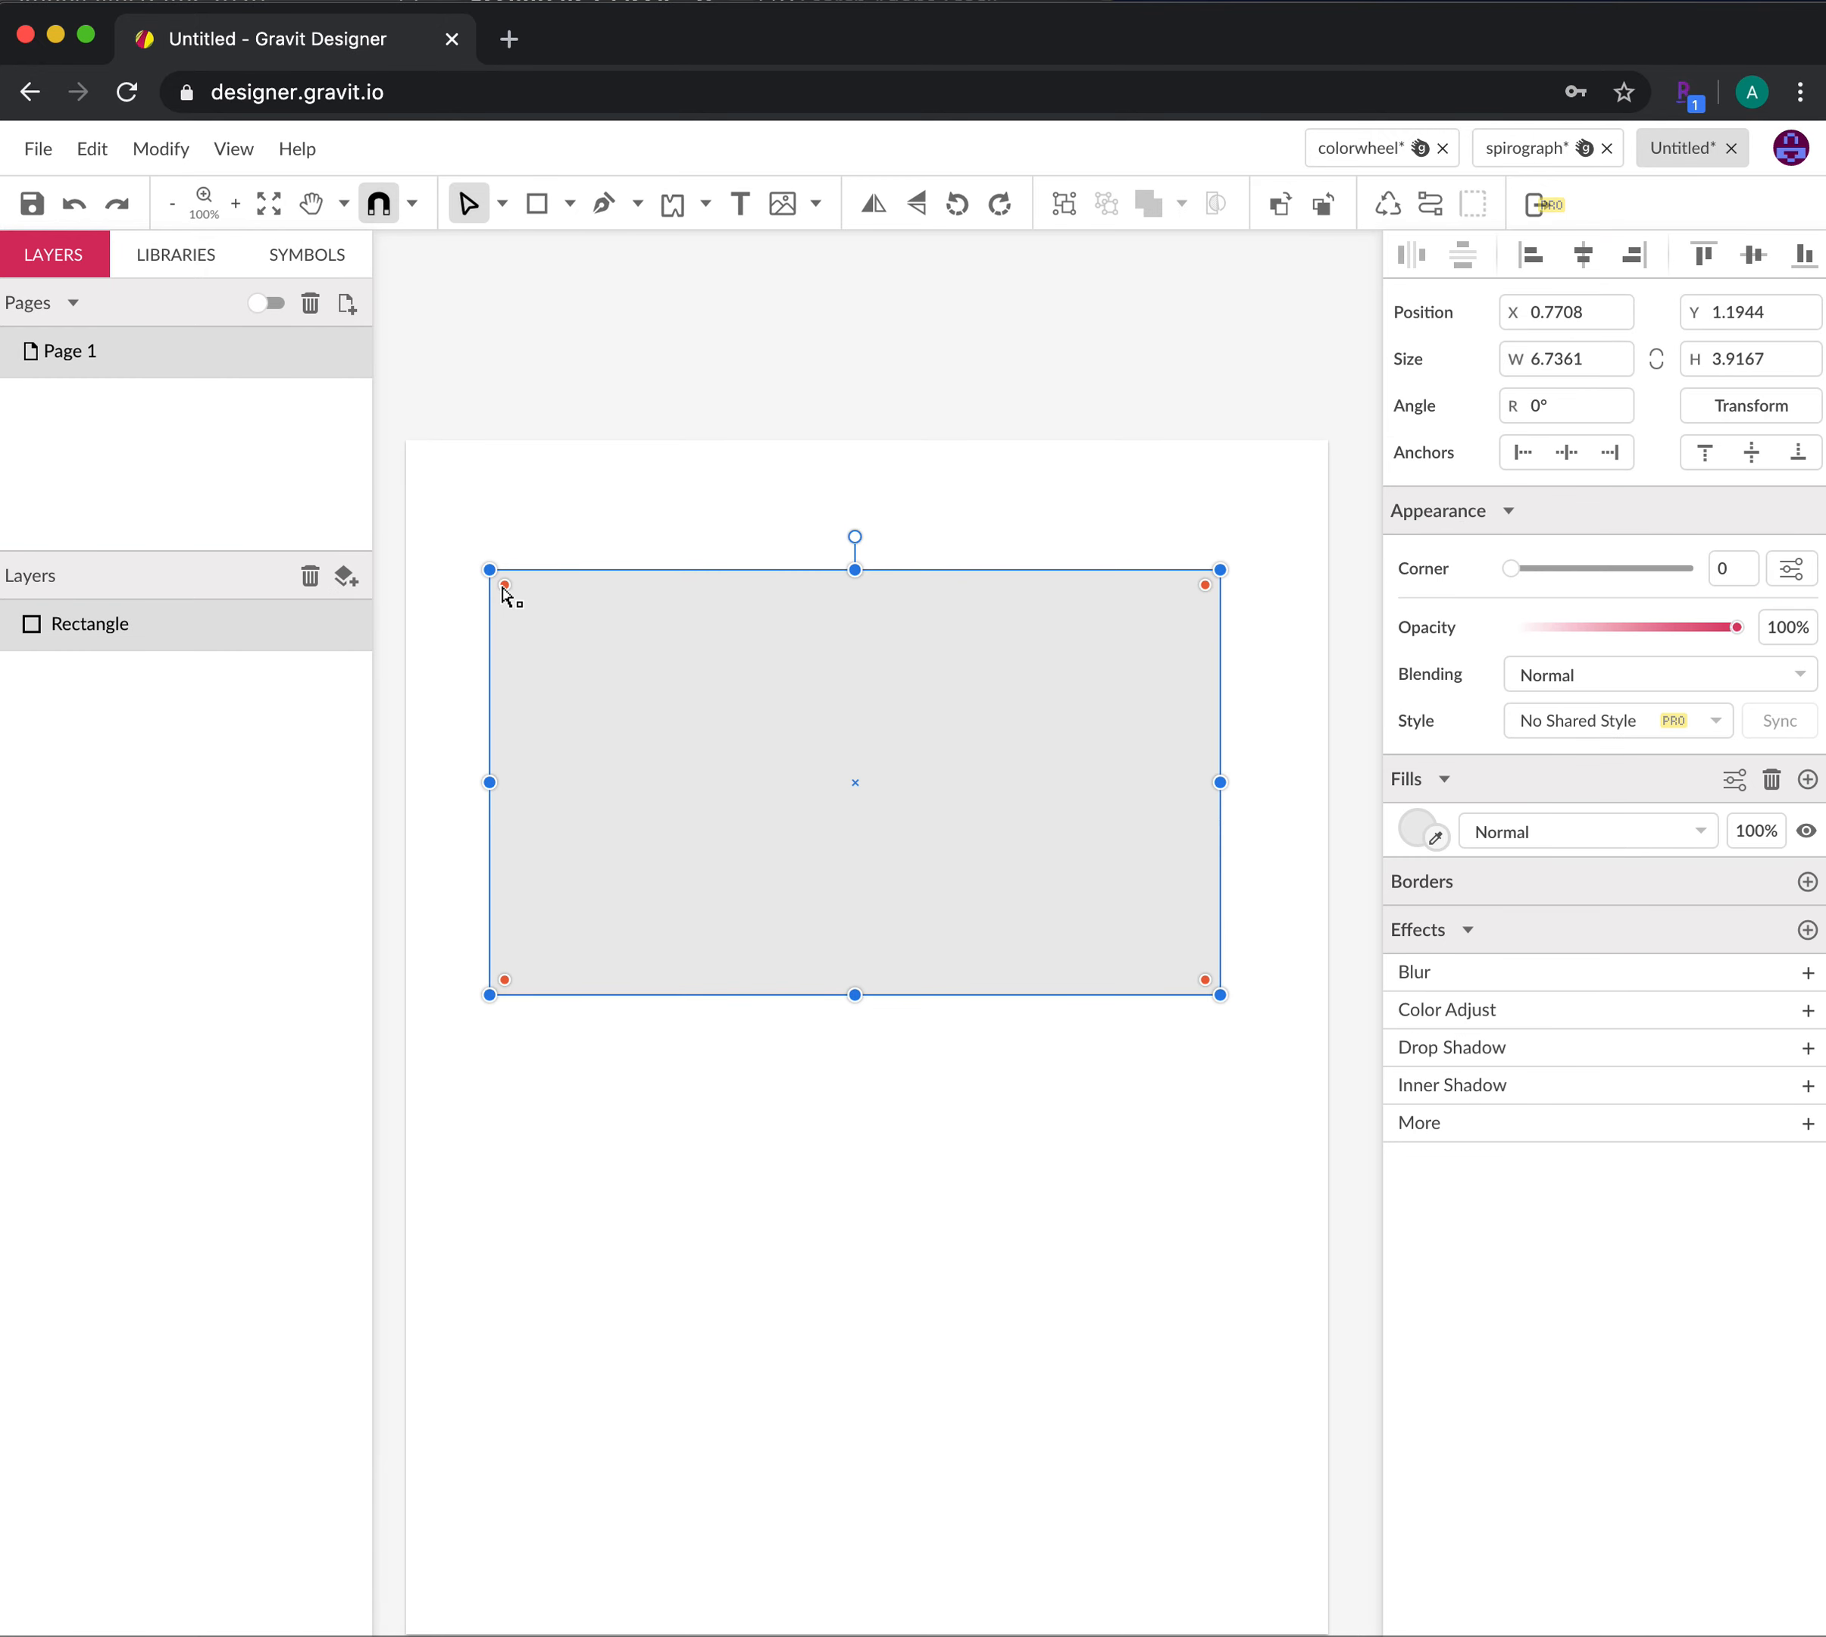
{"action": "left_click_drag", "start_coordinate": [505, 587], "coordinate": [585, 667]}
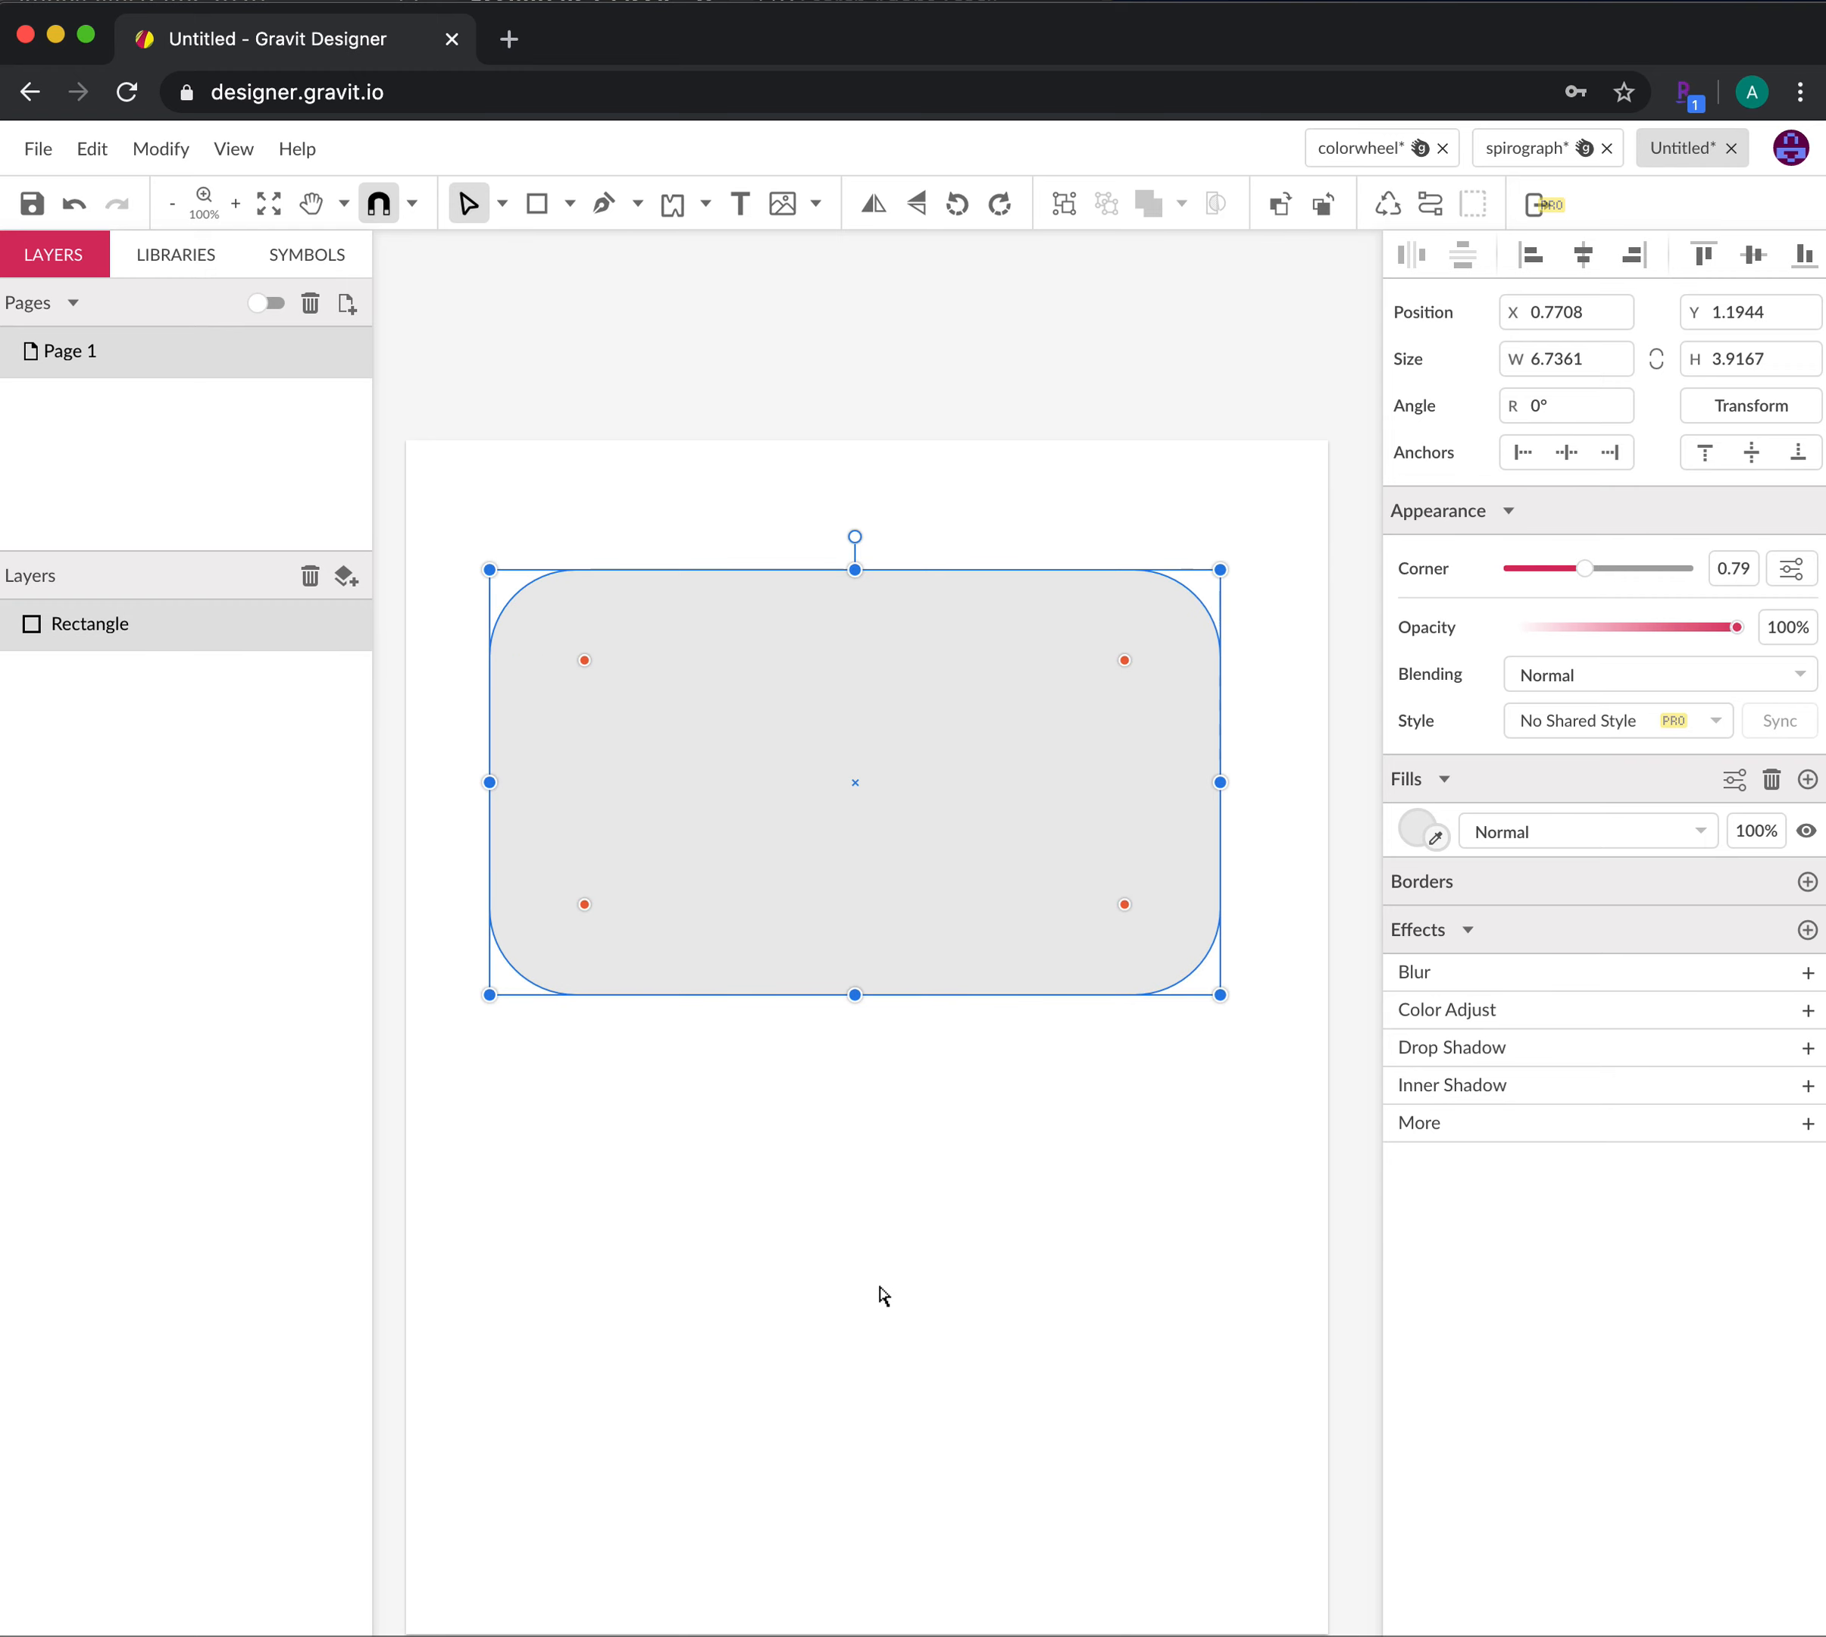
{"action": "left_click", "coordinate": [884, 1296]}
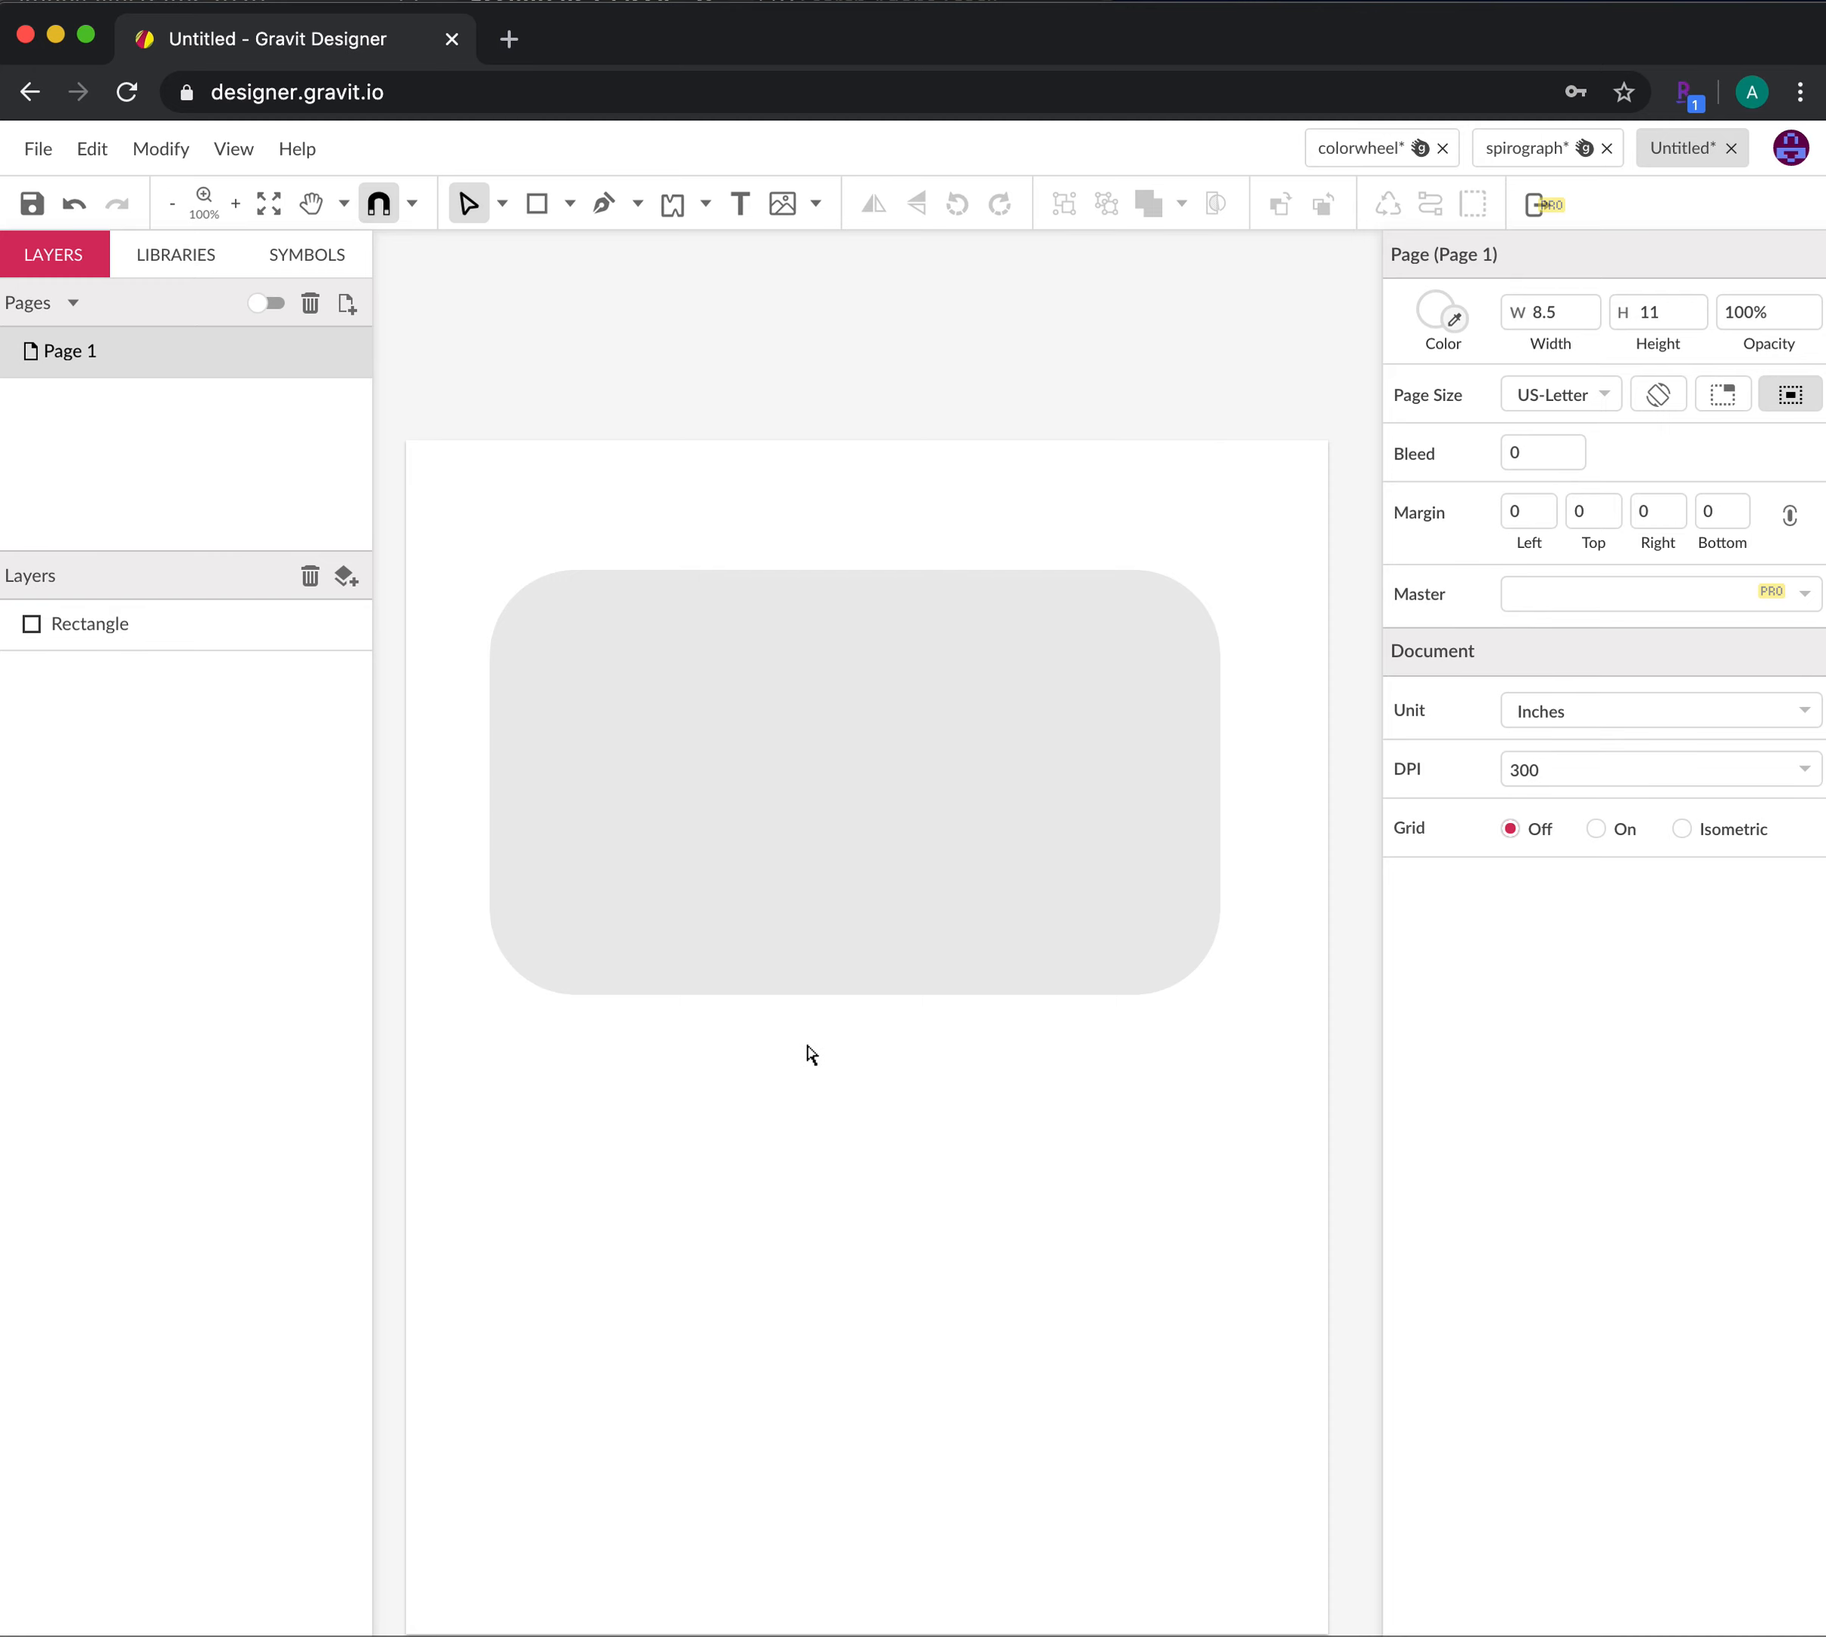
Draw a 3.0556-inch circle below the camera body
{"action": "left_click", "coordinate": [571, 201]}
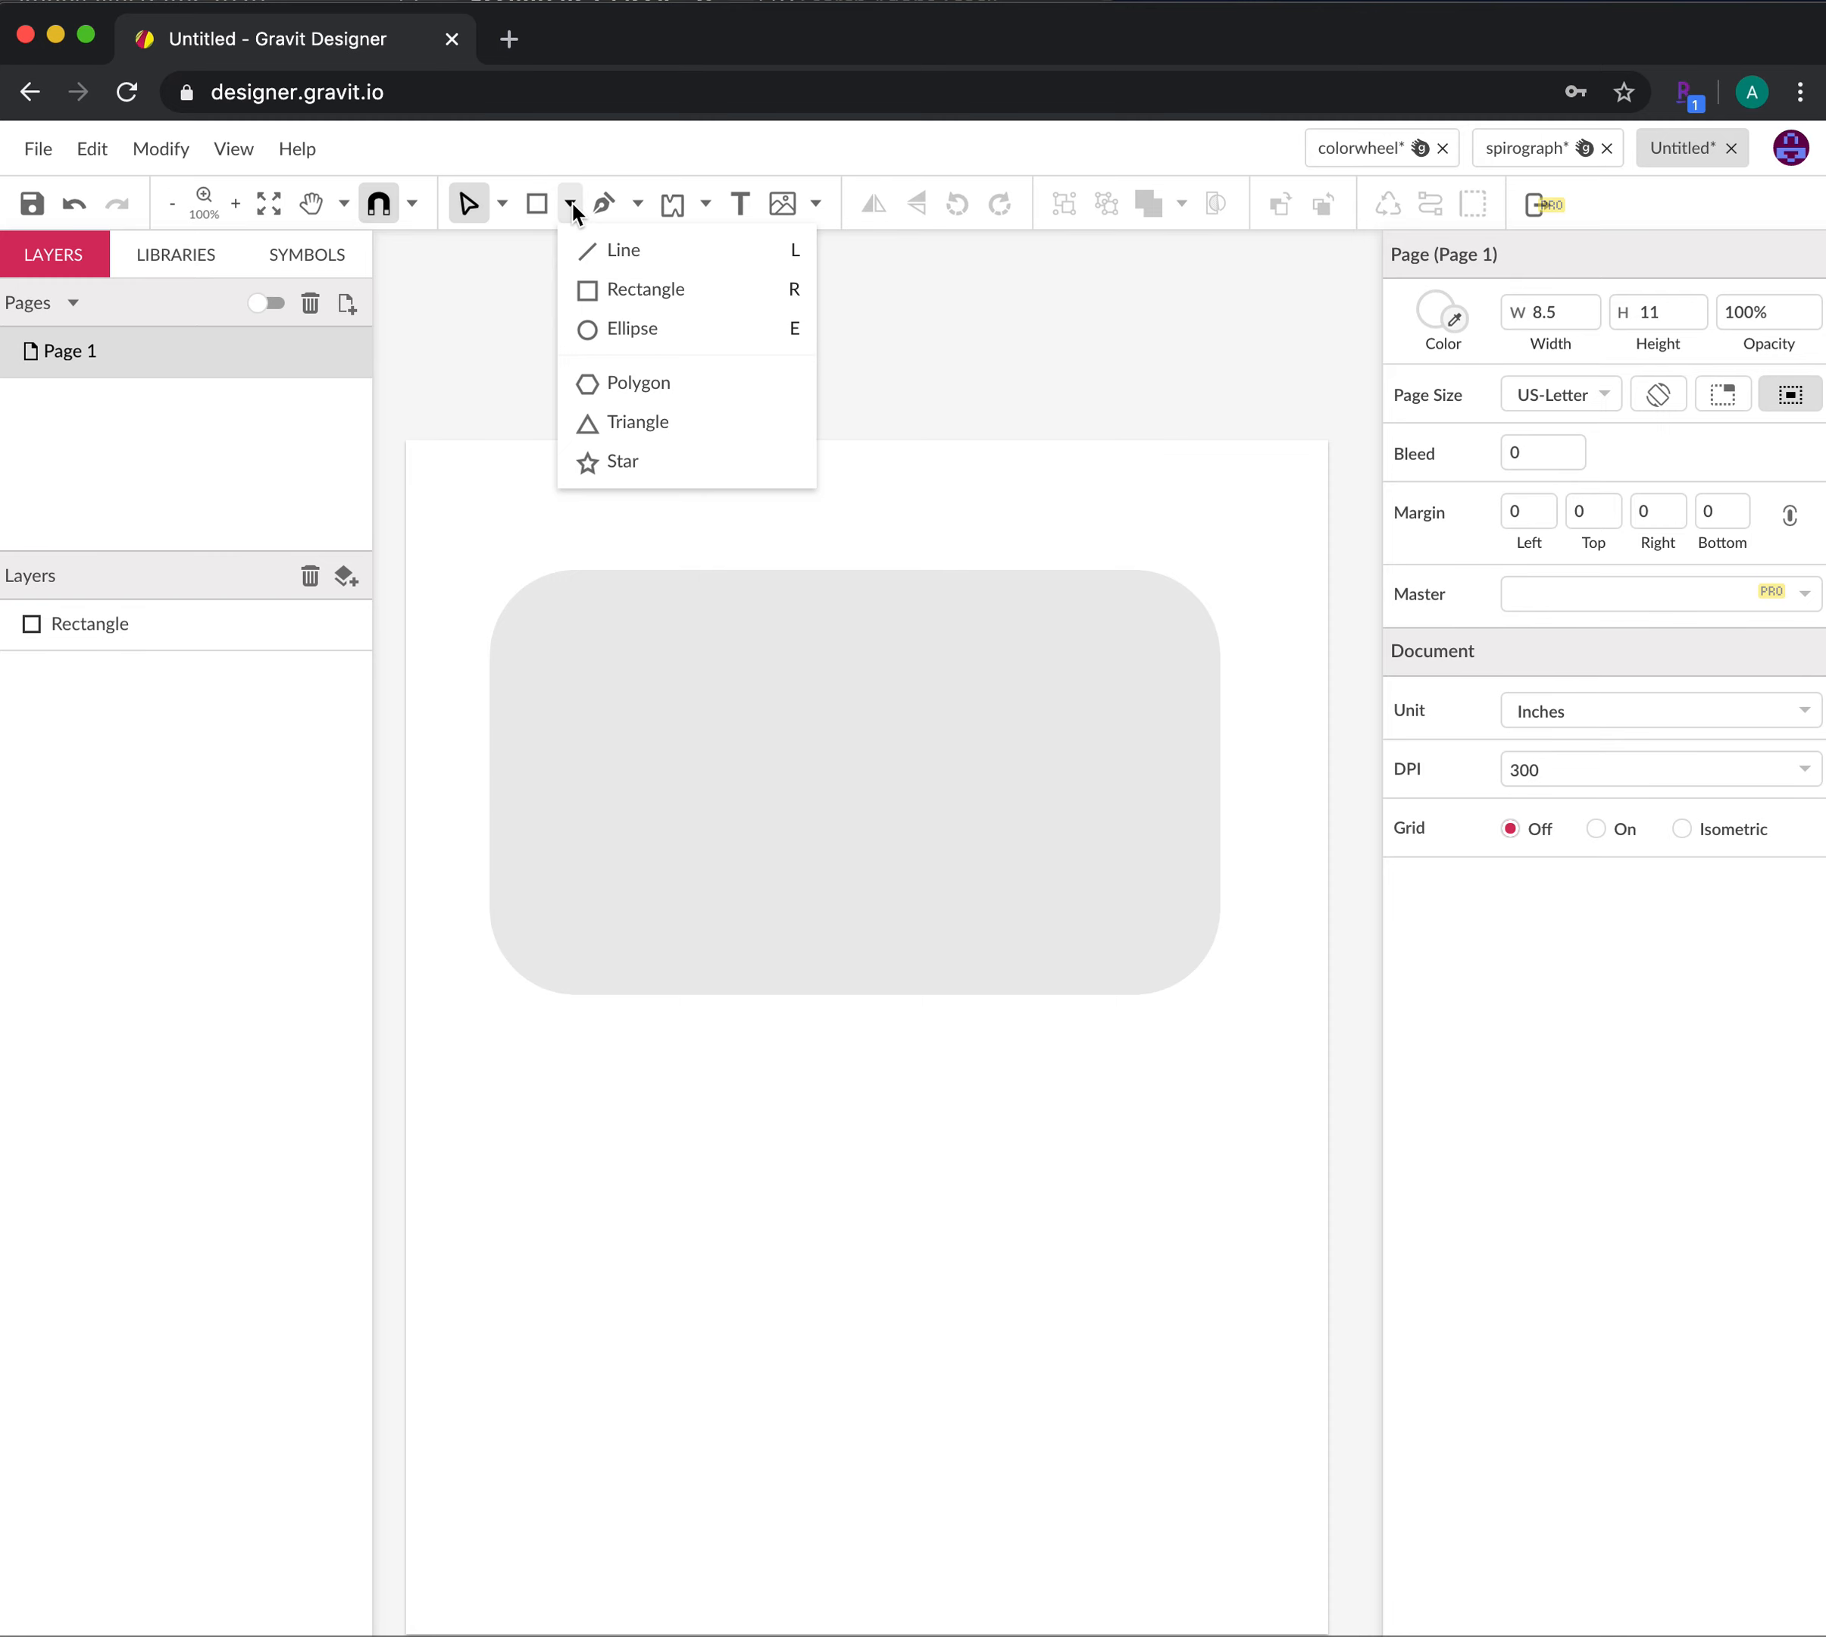
{"action": "left_click", "coordinate": [640, 324]}
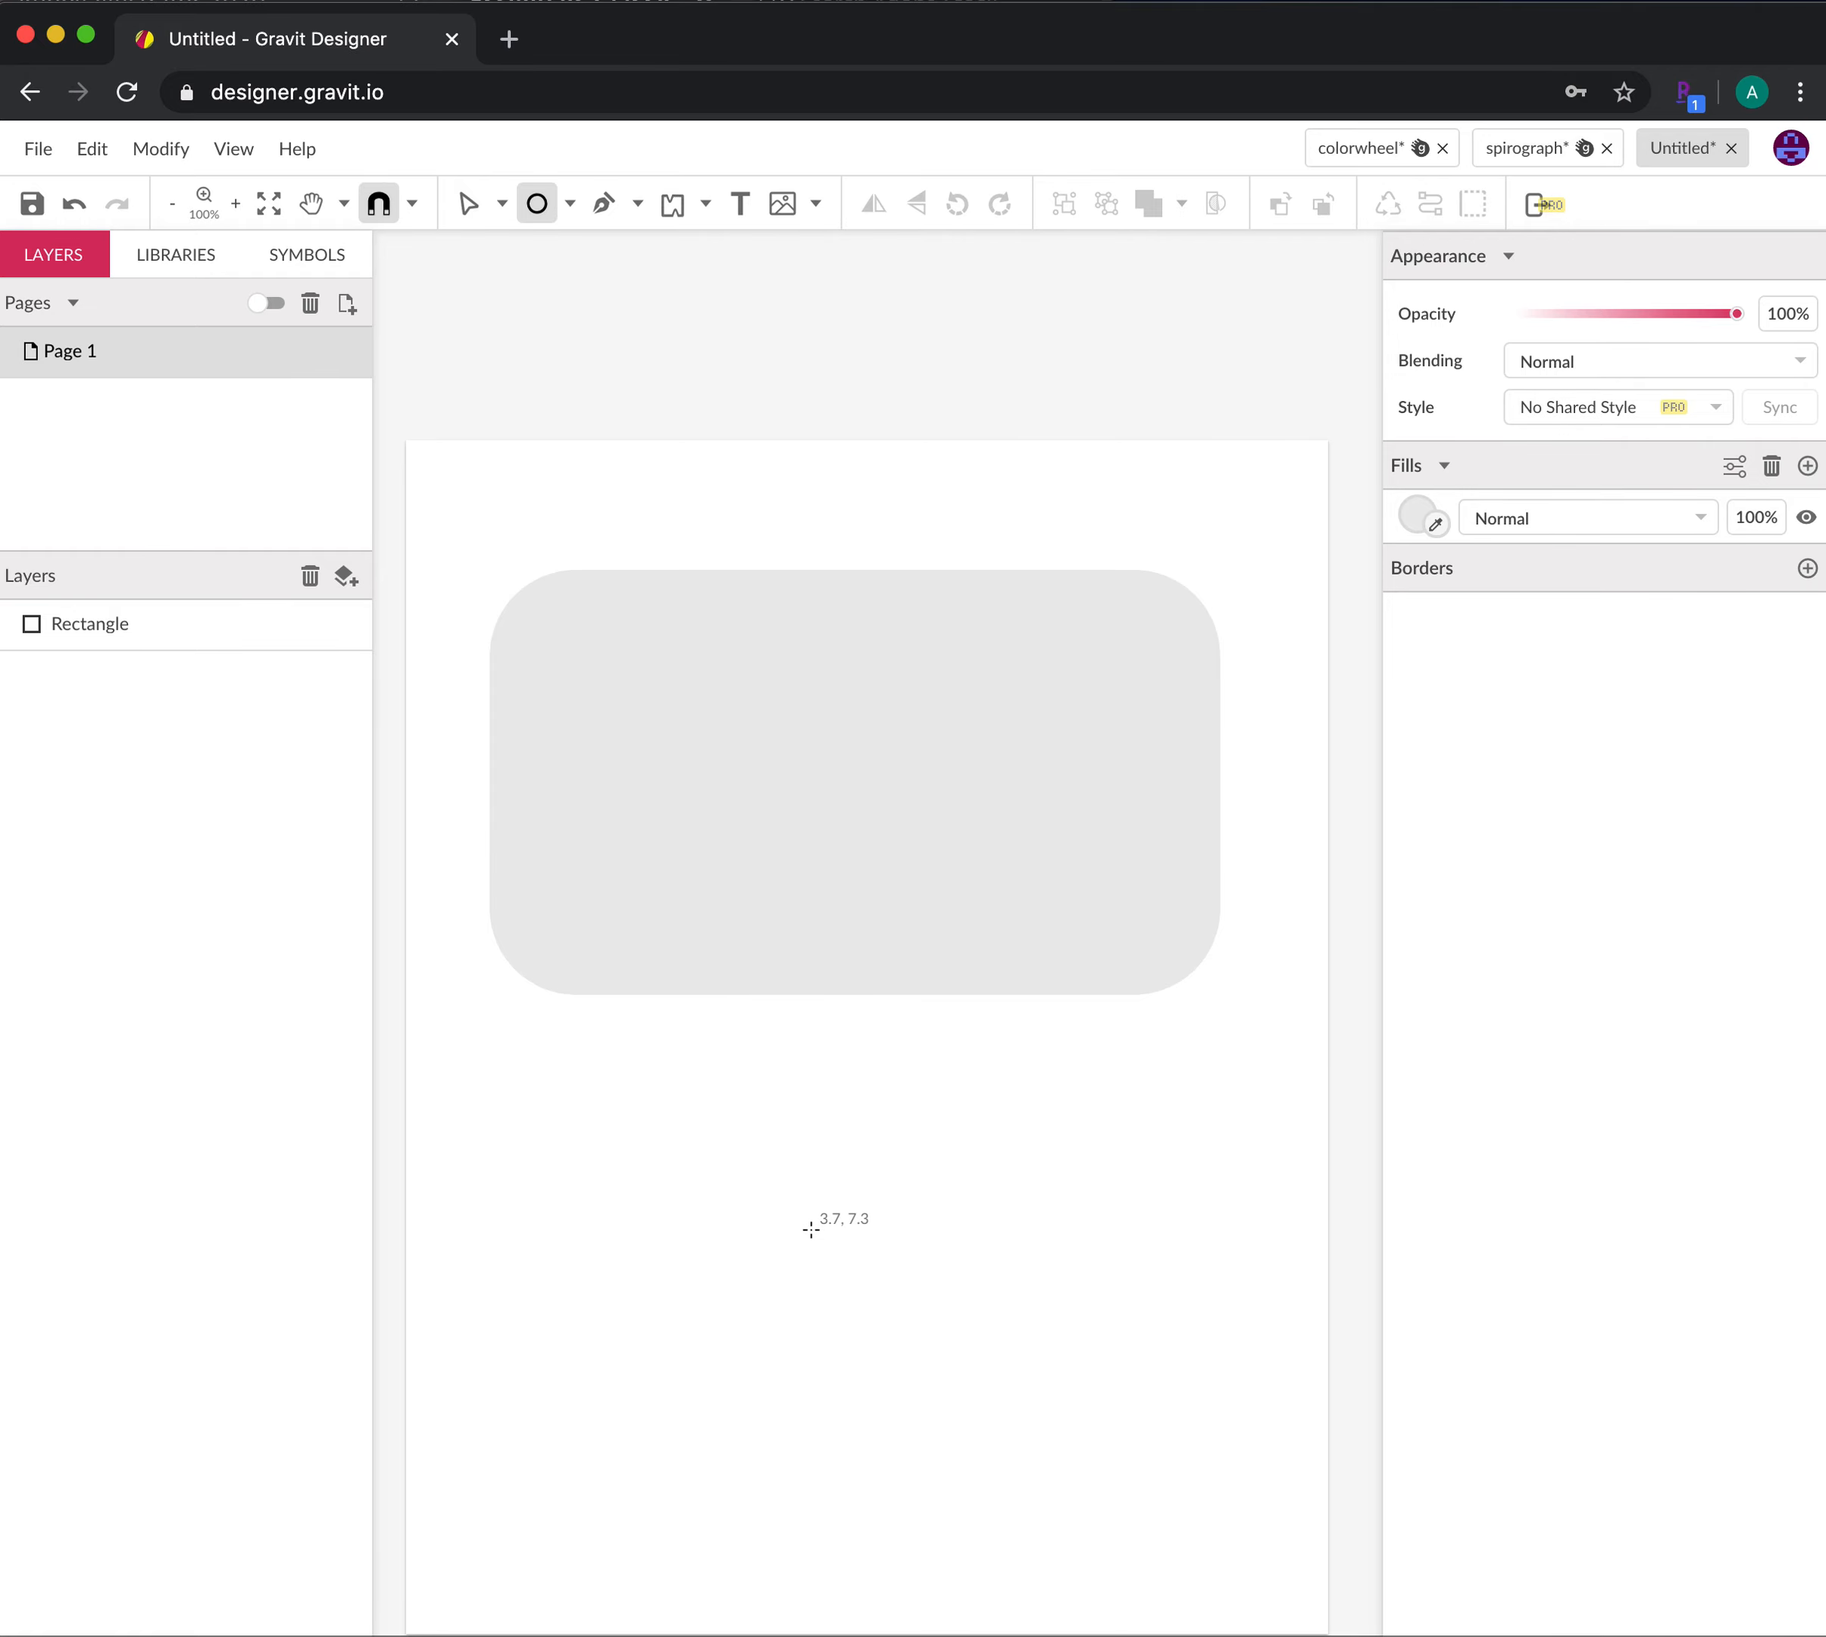
{"action": "left_click_drag", "start_coordinate": [791, 1210], "coordinate": [956, 1376]}
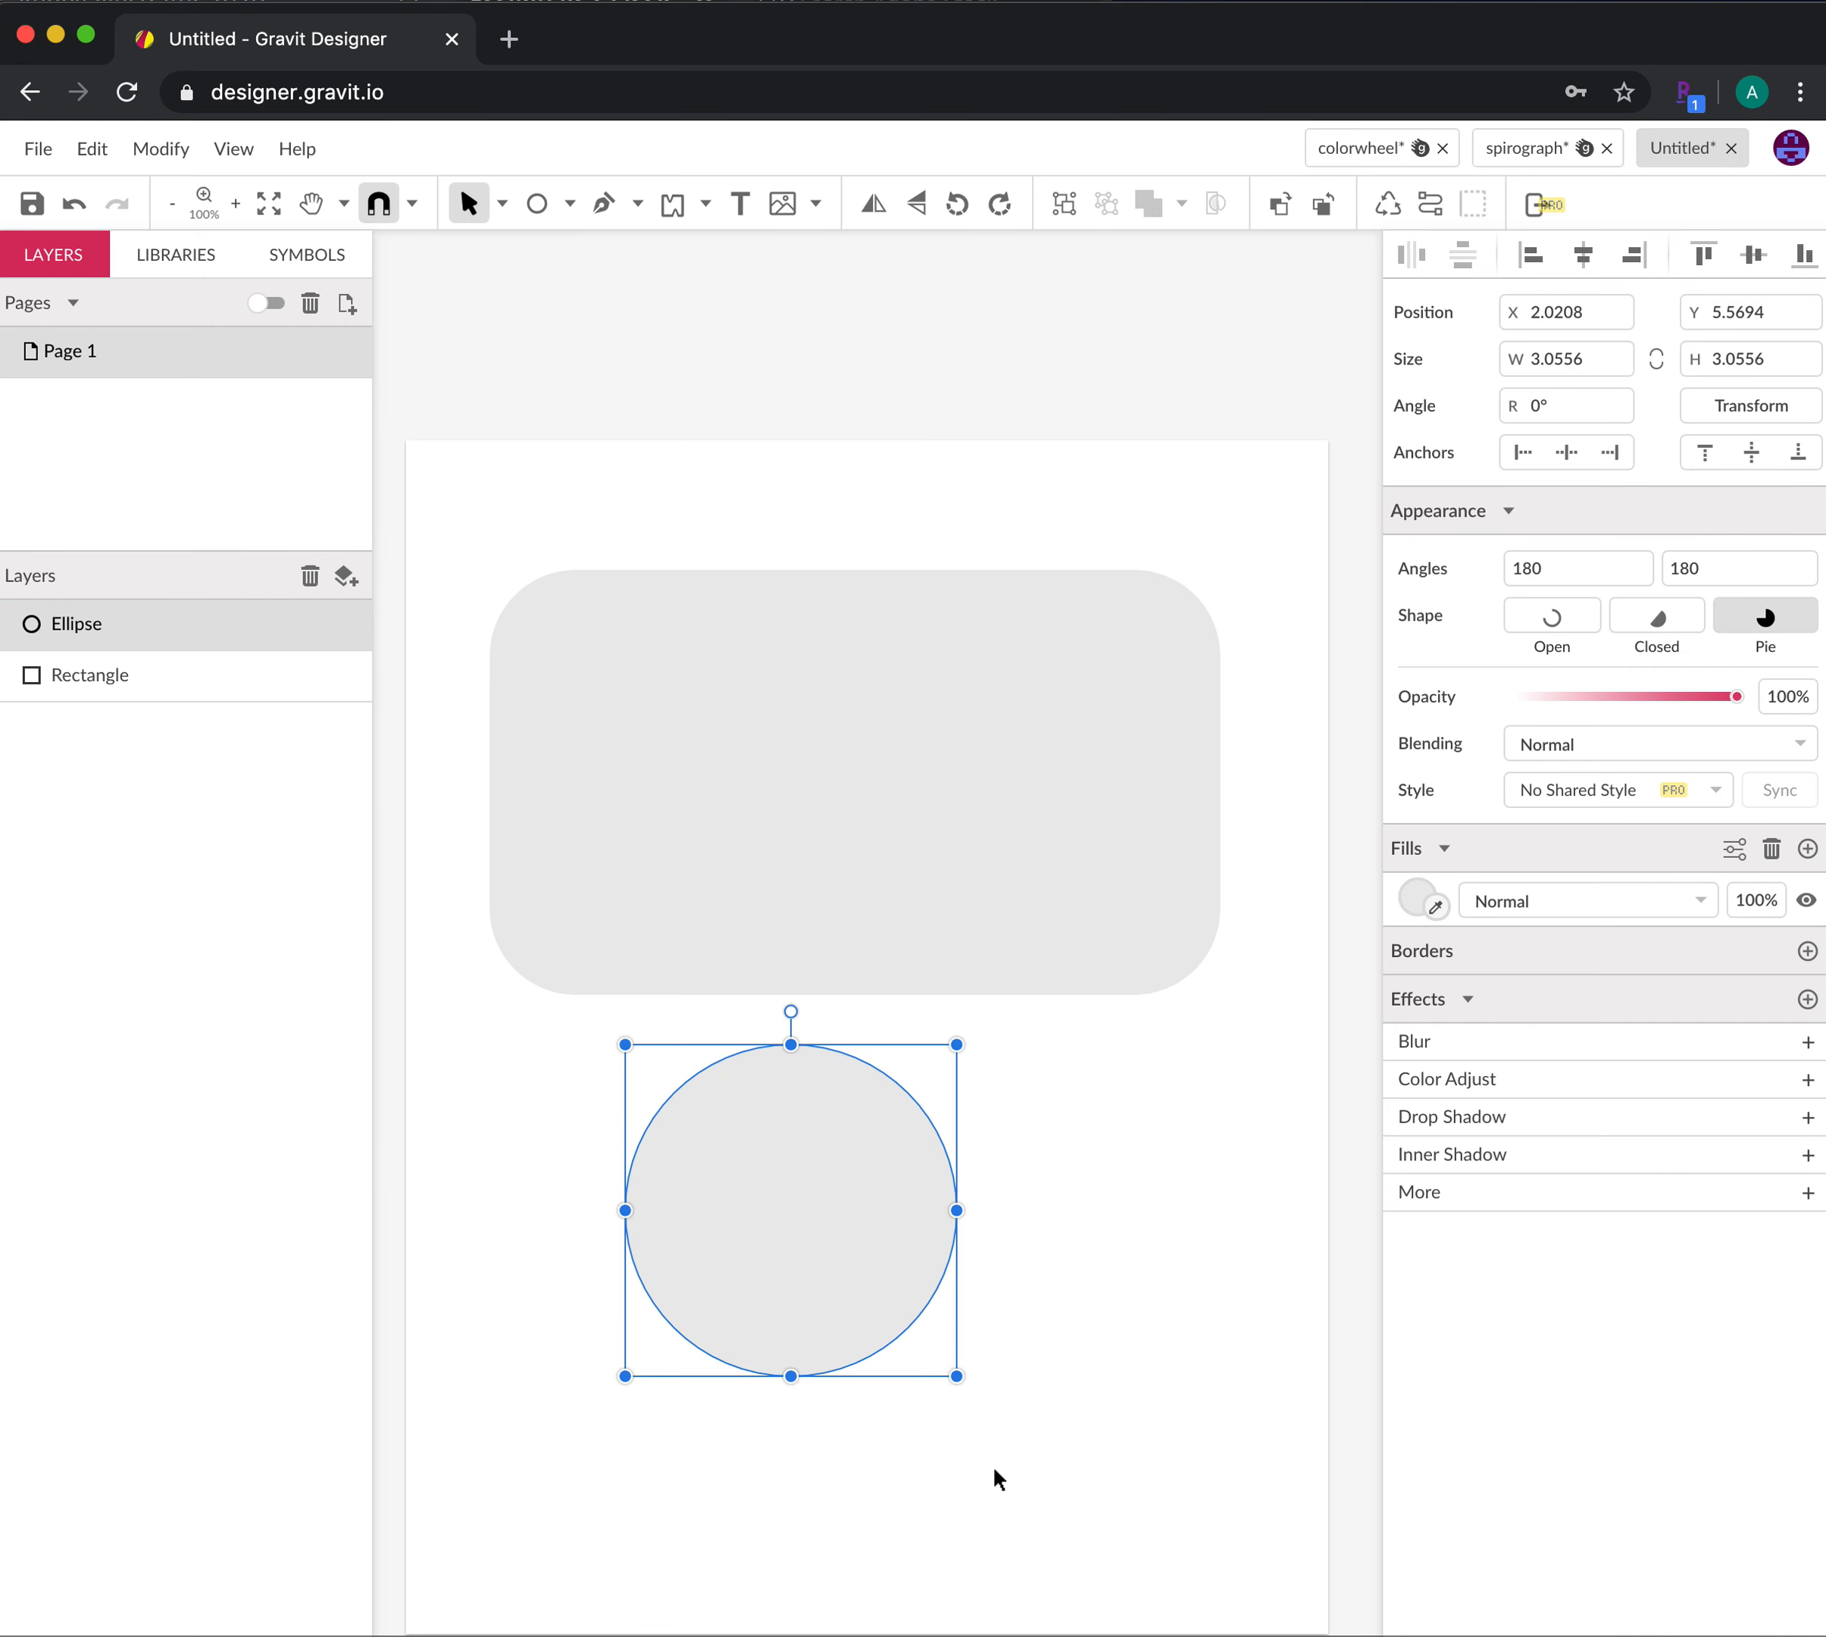
Set the circle's fill opacity to 0% and give it a 2pt black border
{"action": "left_click", "coordinate": [1762, 899]}
{"action": "type", "text": "0"}
{"action": "key", "text": "Return"}
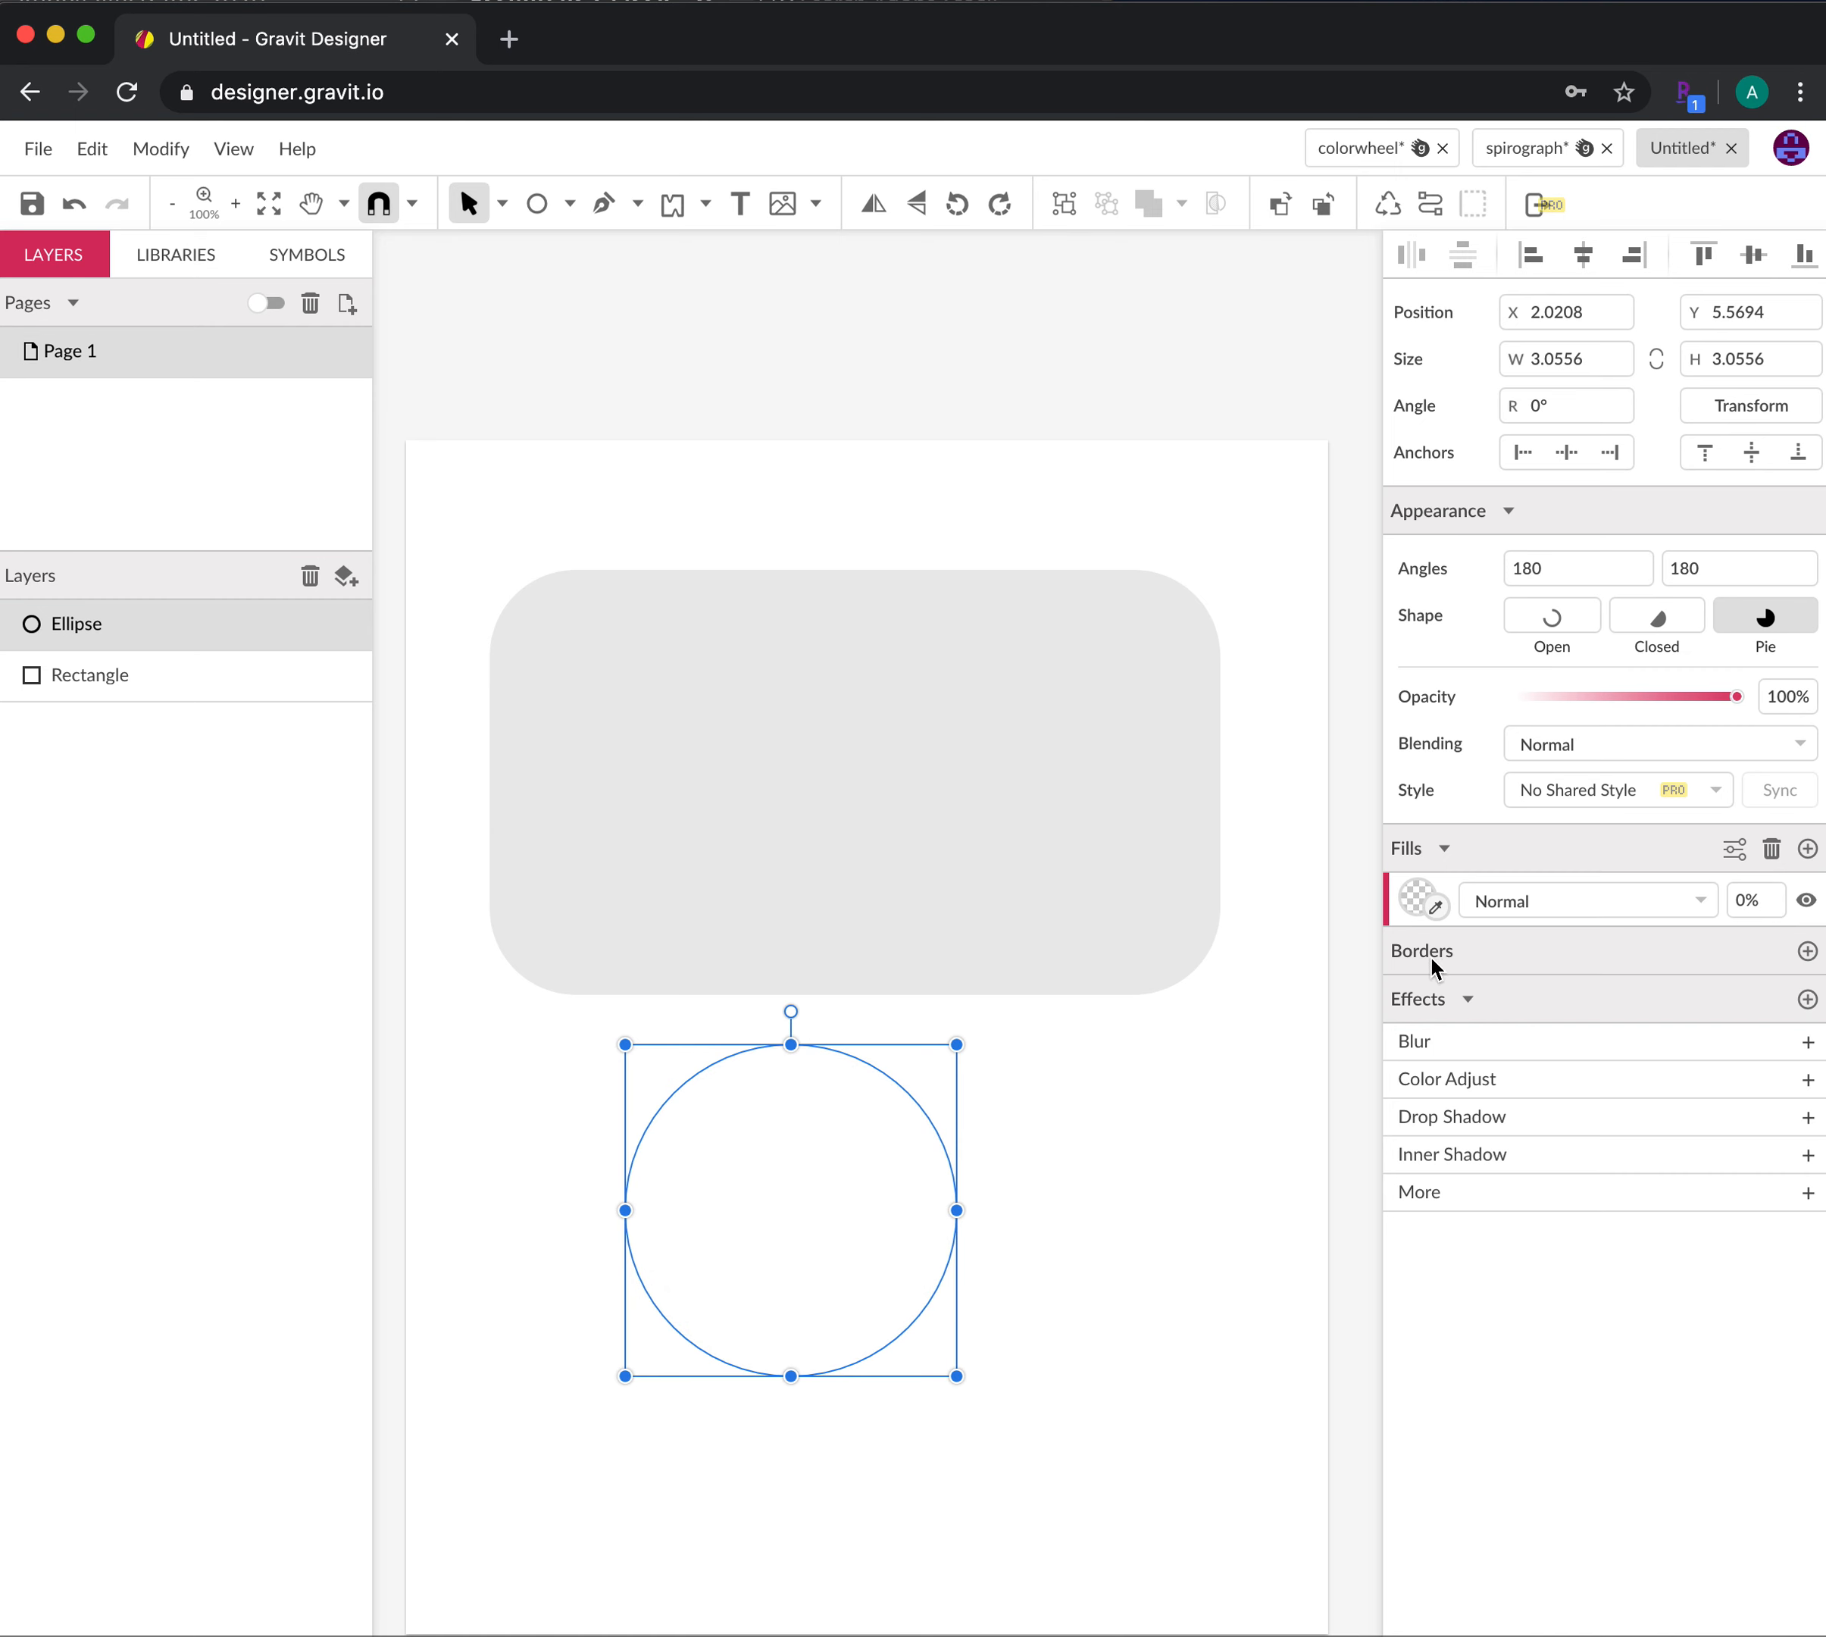
{"action": "left_click", "coordinate": [1807, 951]}
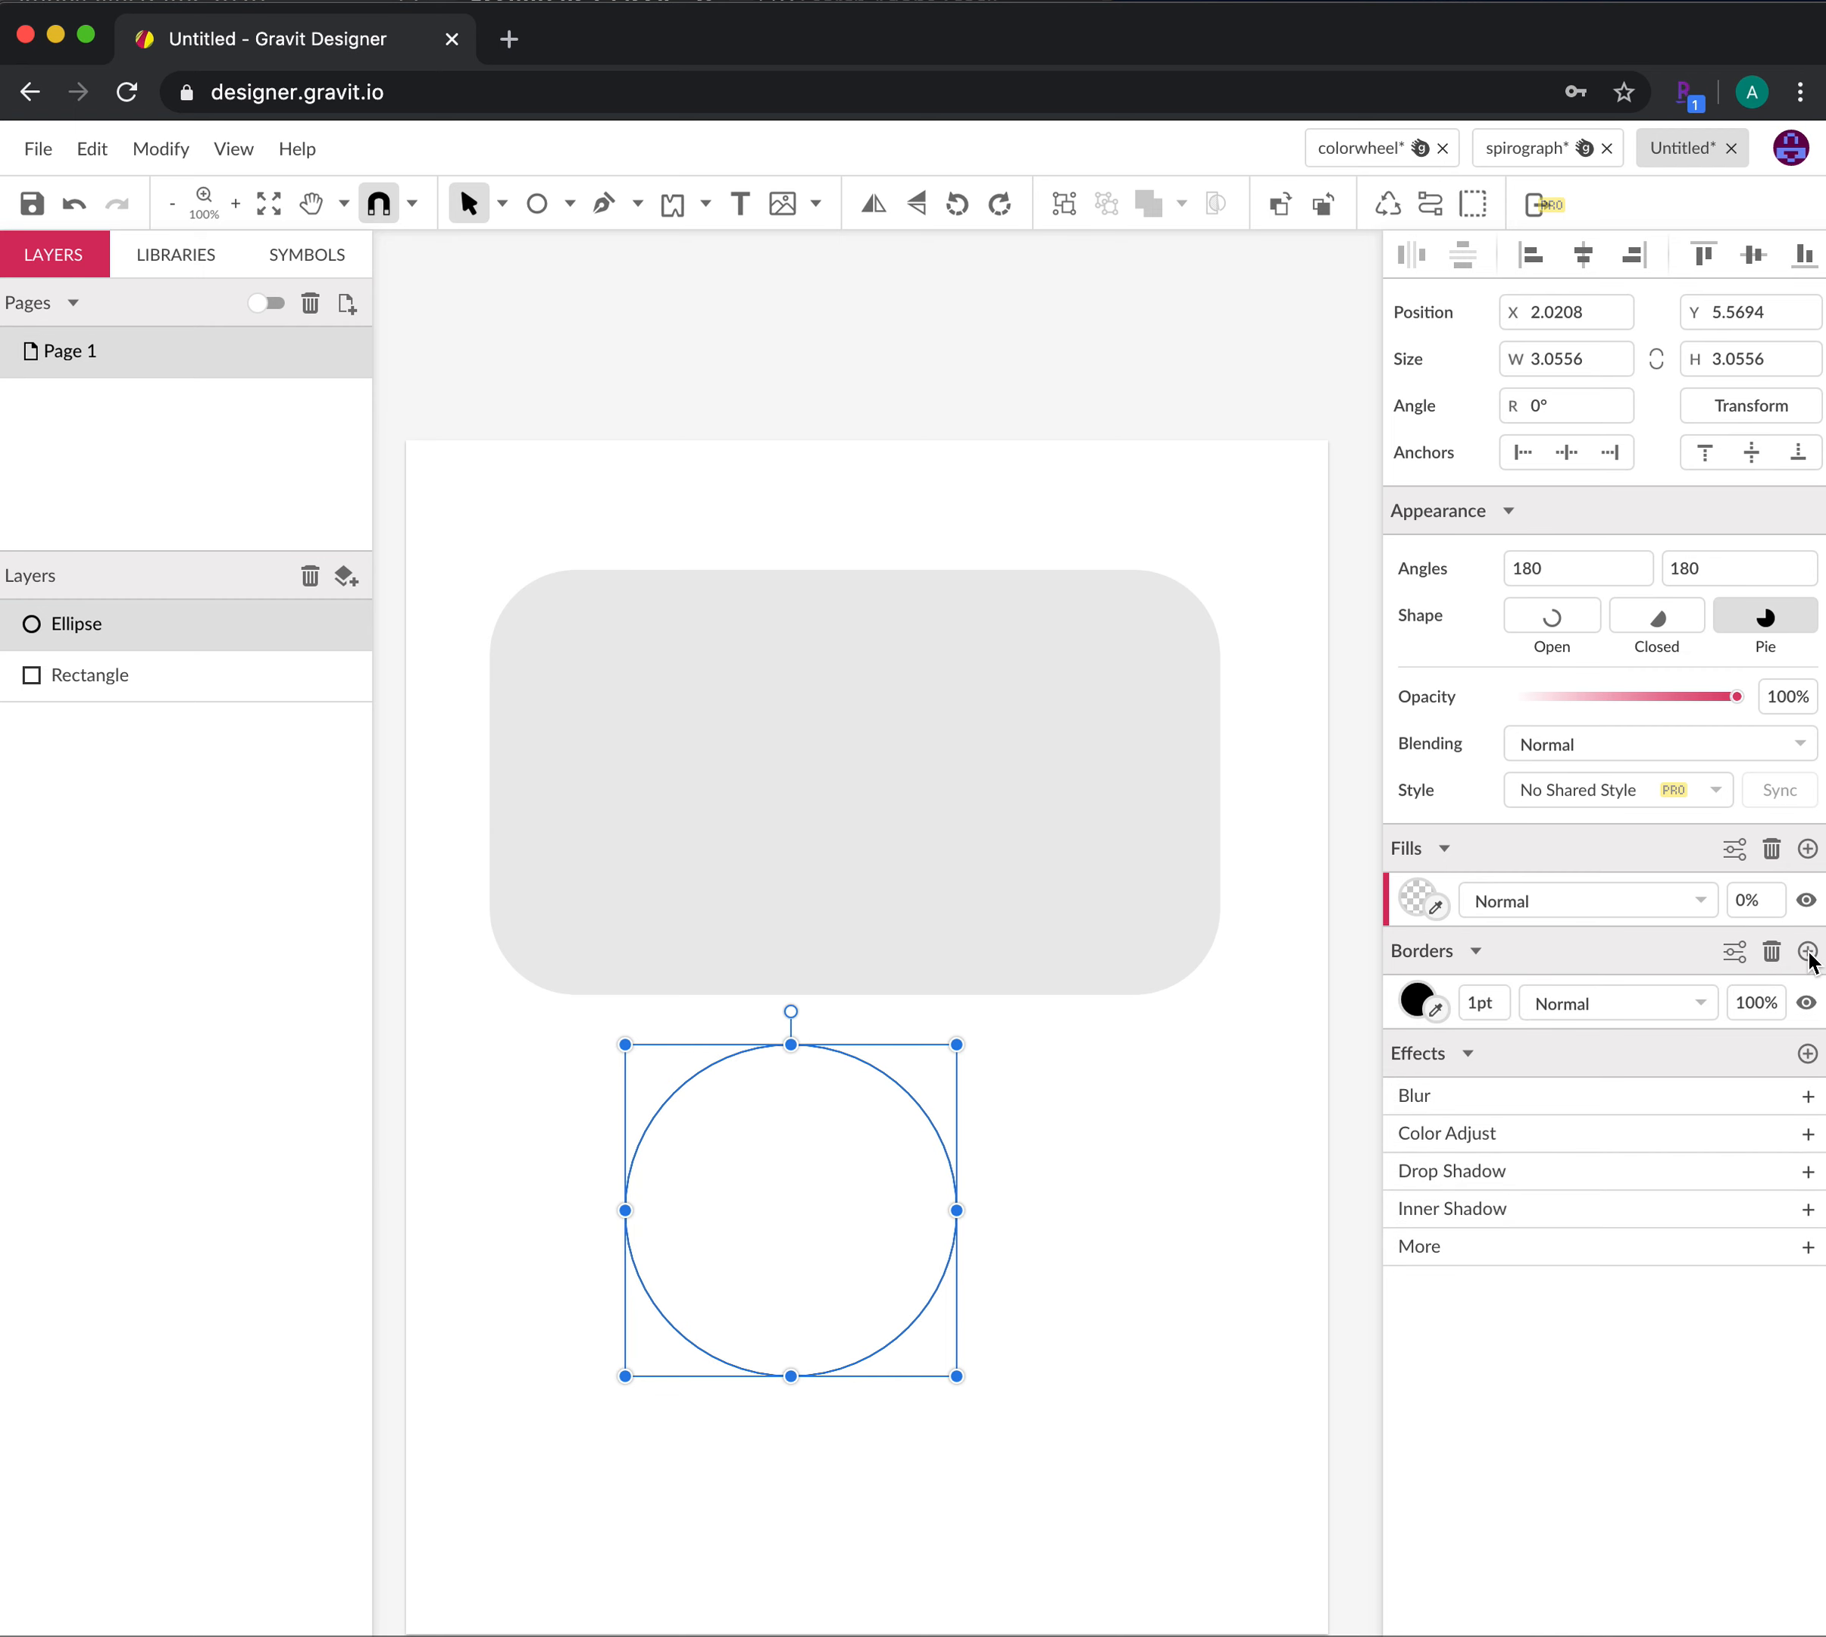
{"action": "left_click", "coordinate": [1500, 1013]}
{"action": "type", "text": "2"}
{"action": "key", "text": "Return"}
{"action": "left_click", "coordinate": [1215, 1250]}
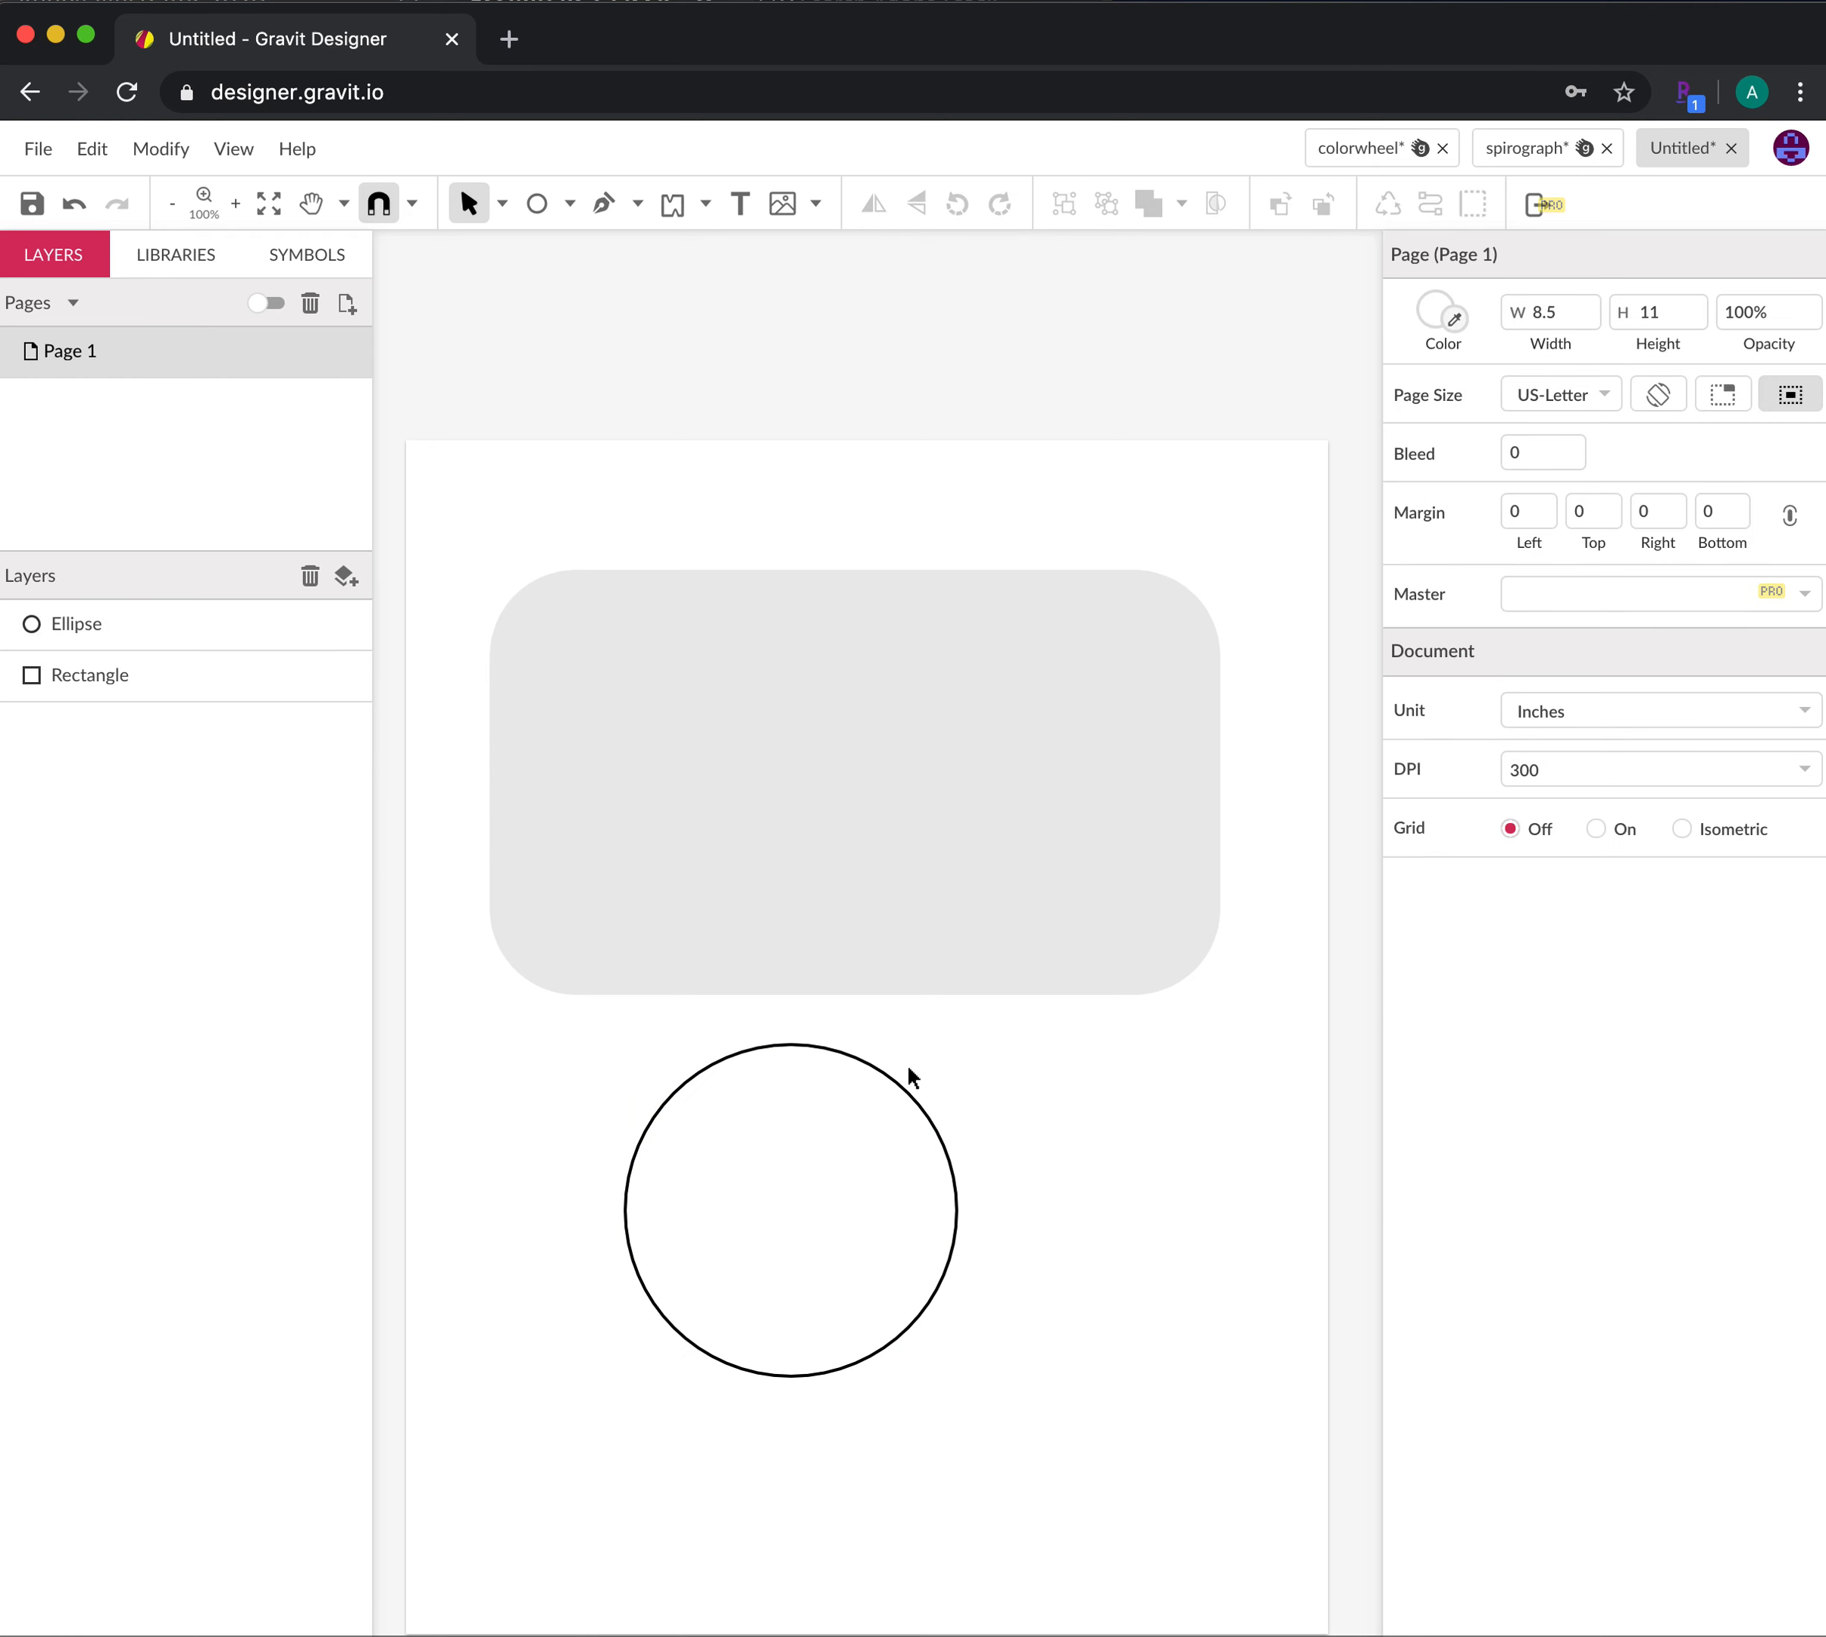
Alt-drag the circle to make one copy to its right and another lower left
{"action": "left_click", "coordinate": [900, 1088]}
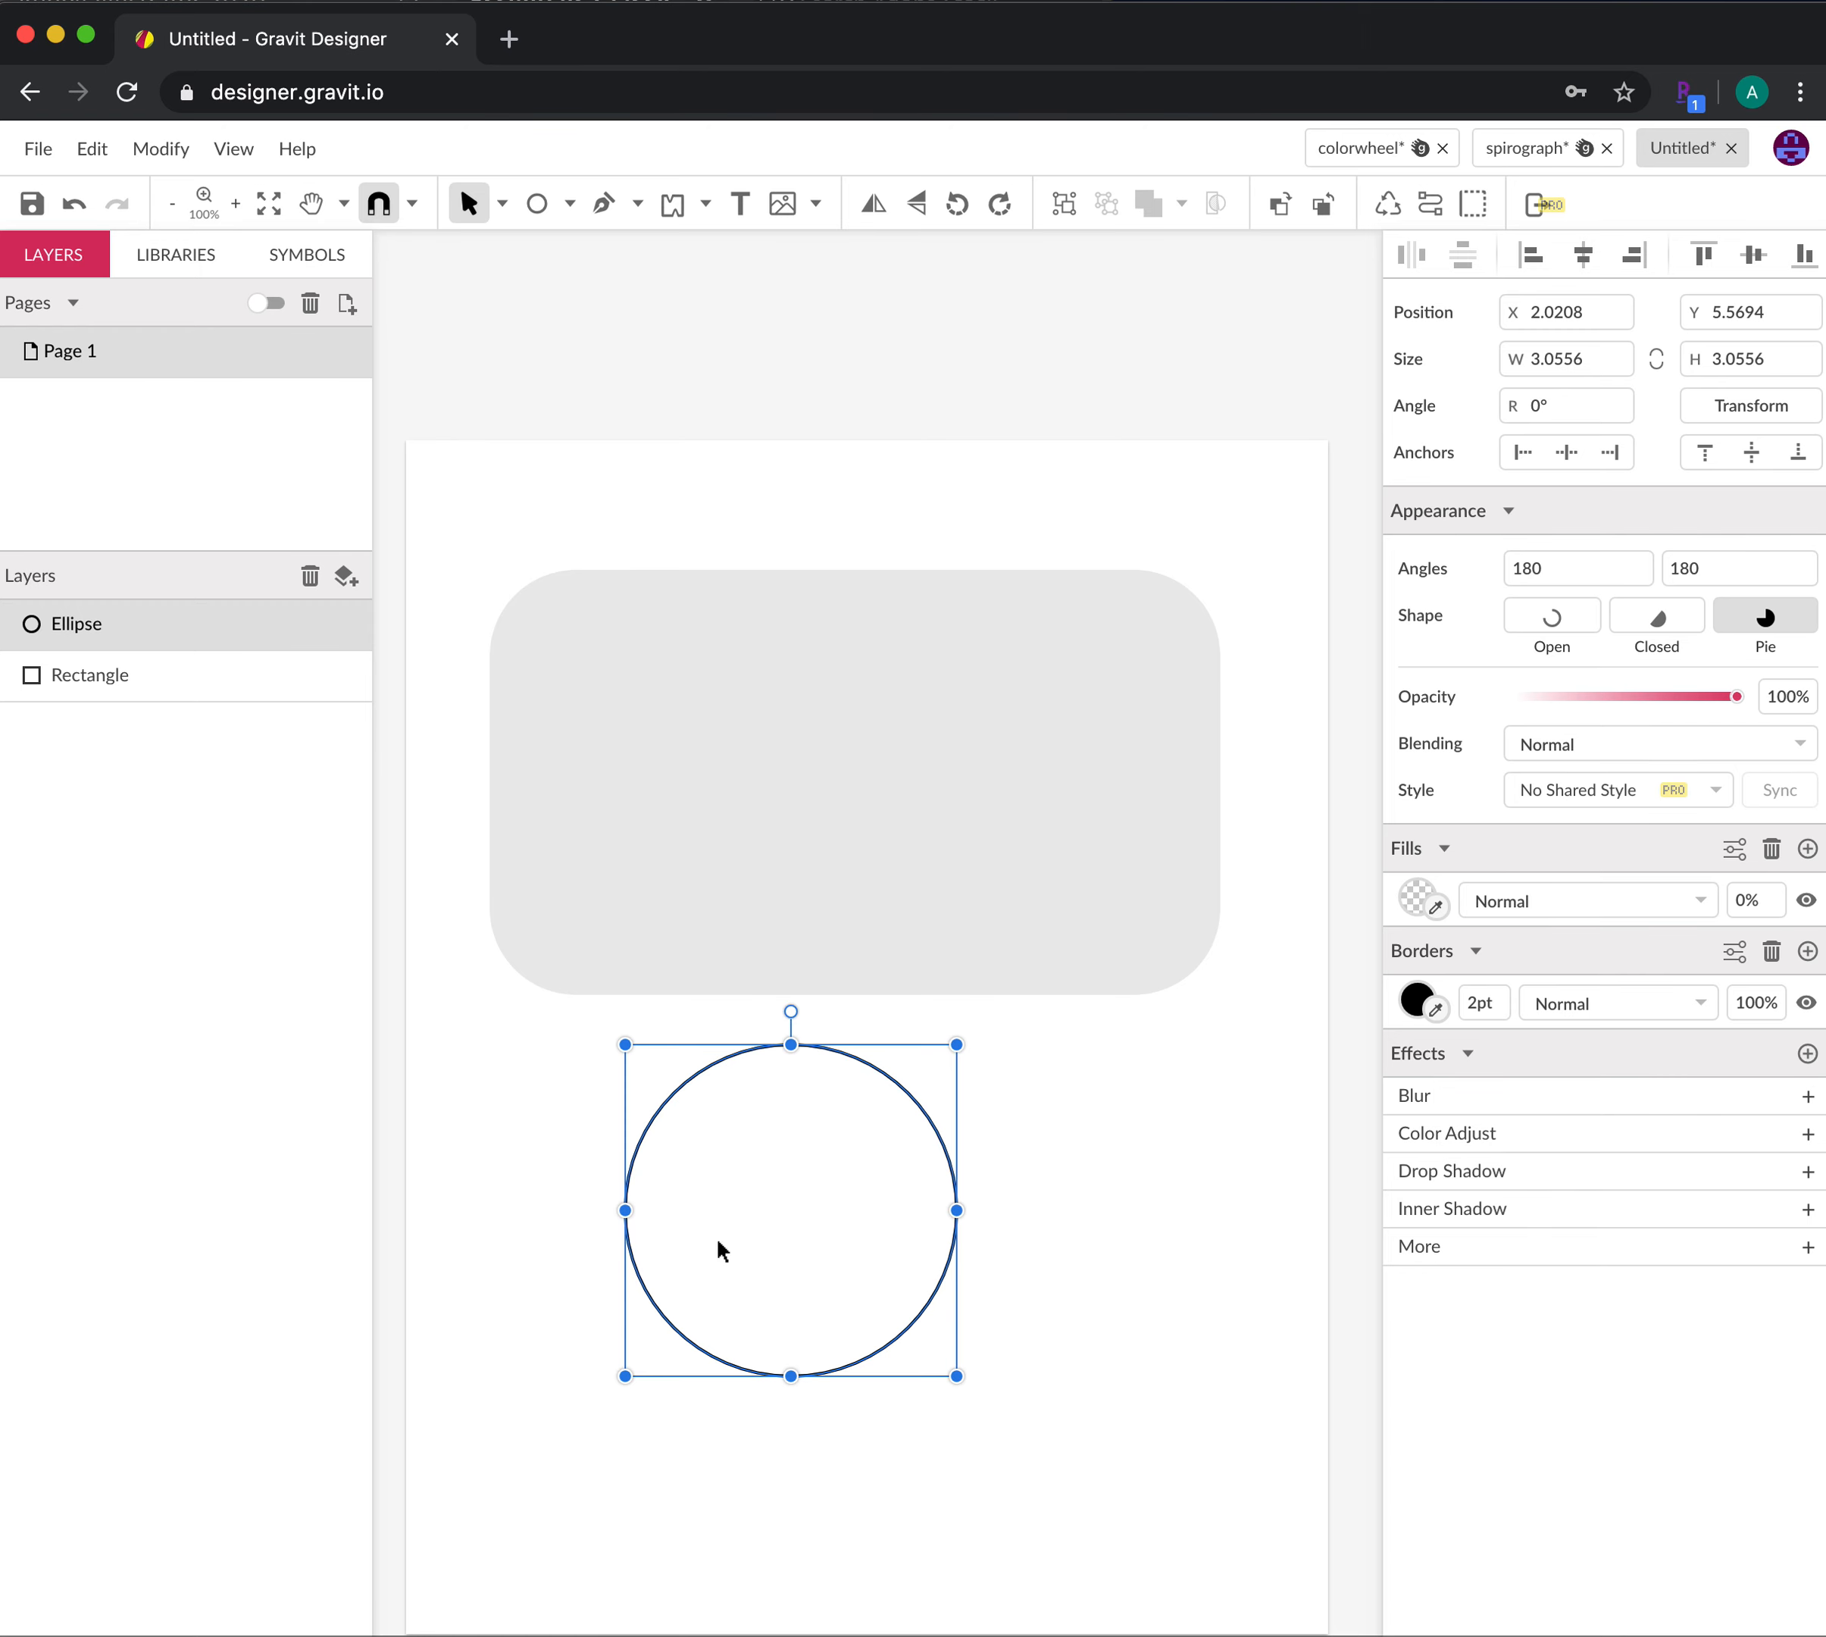
{"action": "left_click_drag", "start_coordinate": [912, 1100], "coordinate": [1132, 1151]}
{"action": "left_click_drag", "start_coordinate": [955, 1234], "coordinate": [1294, 1238]}
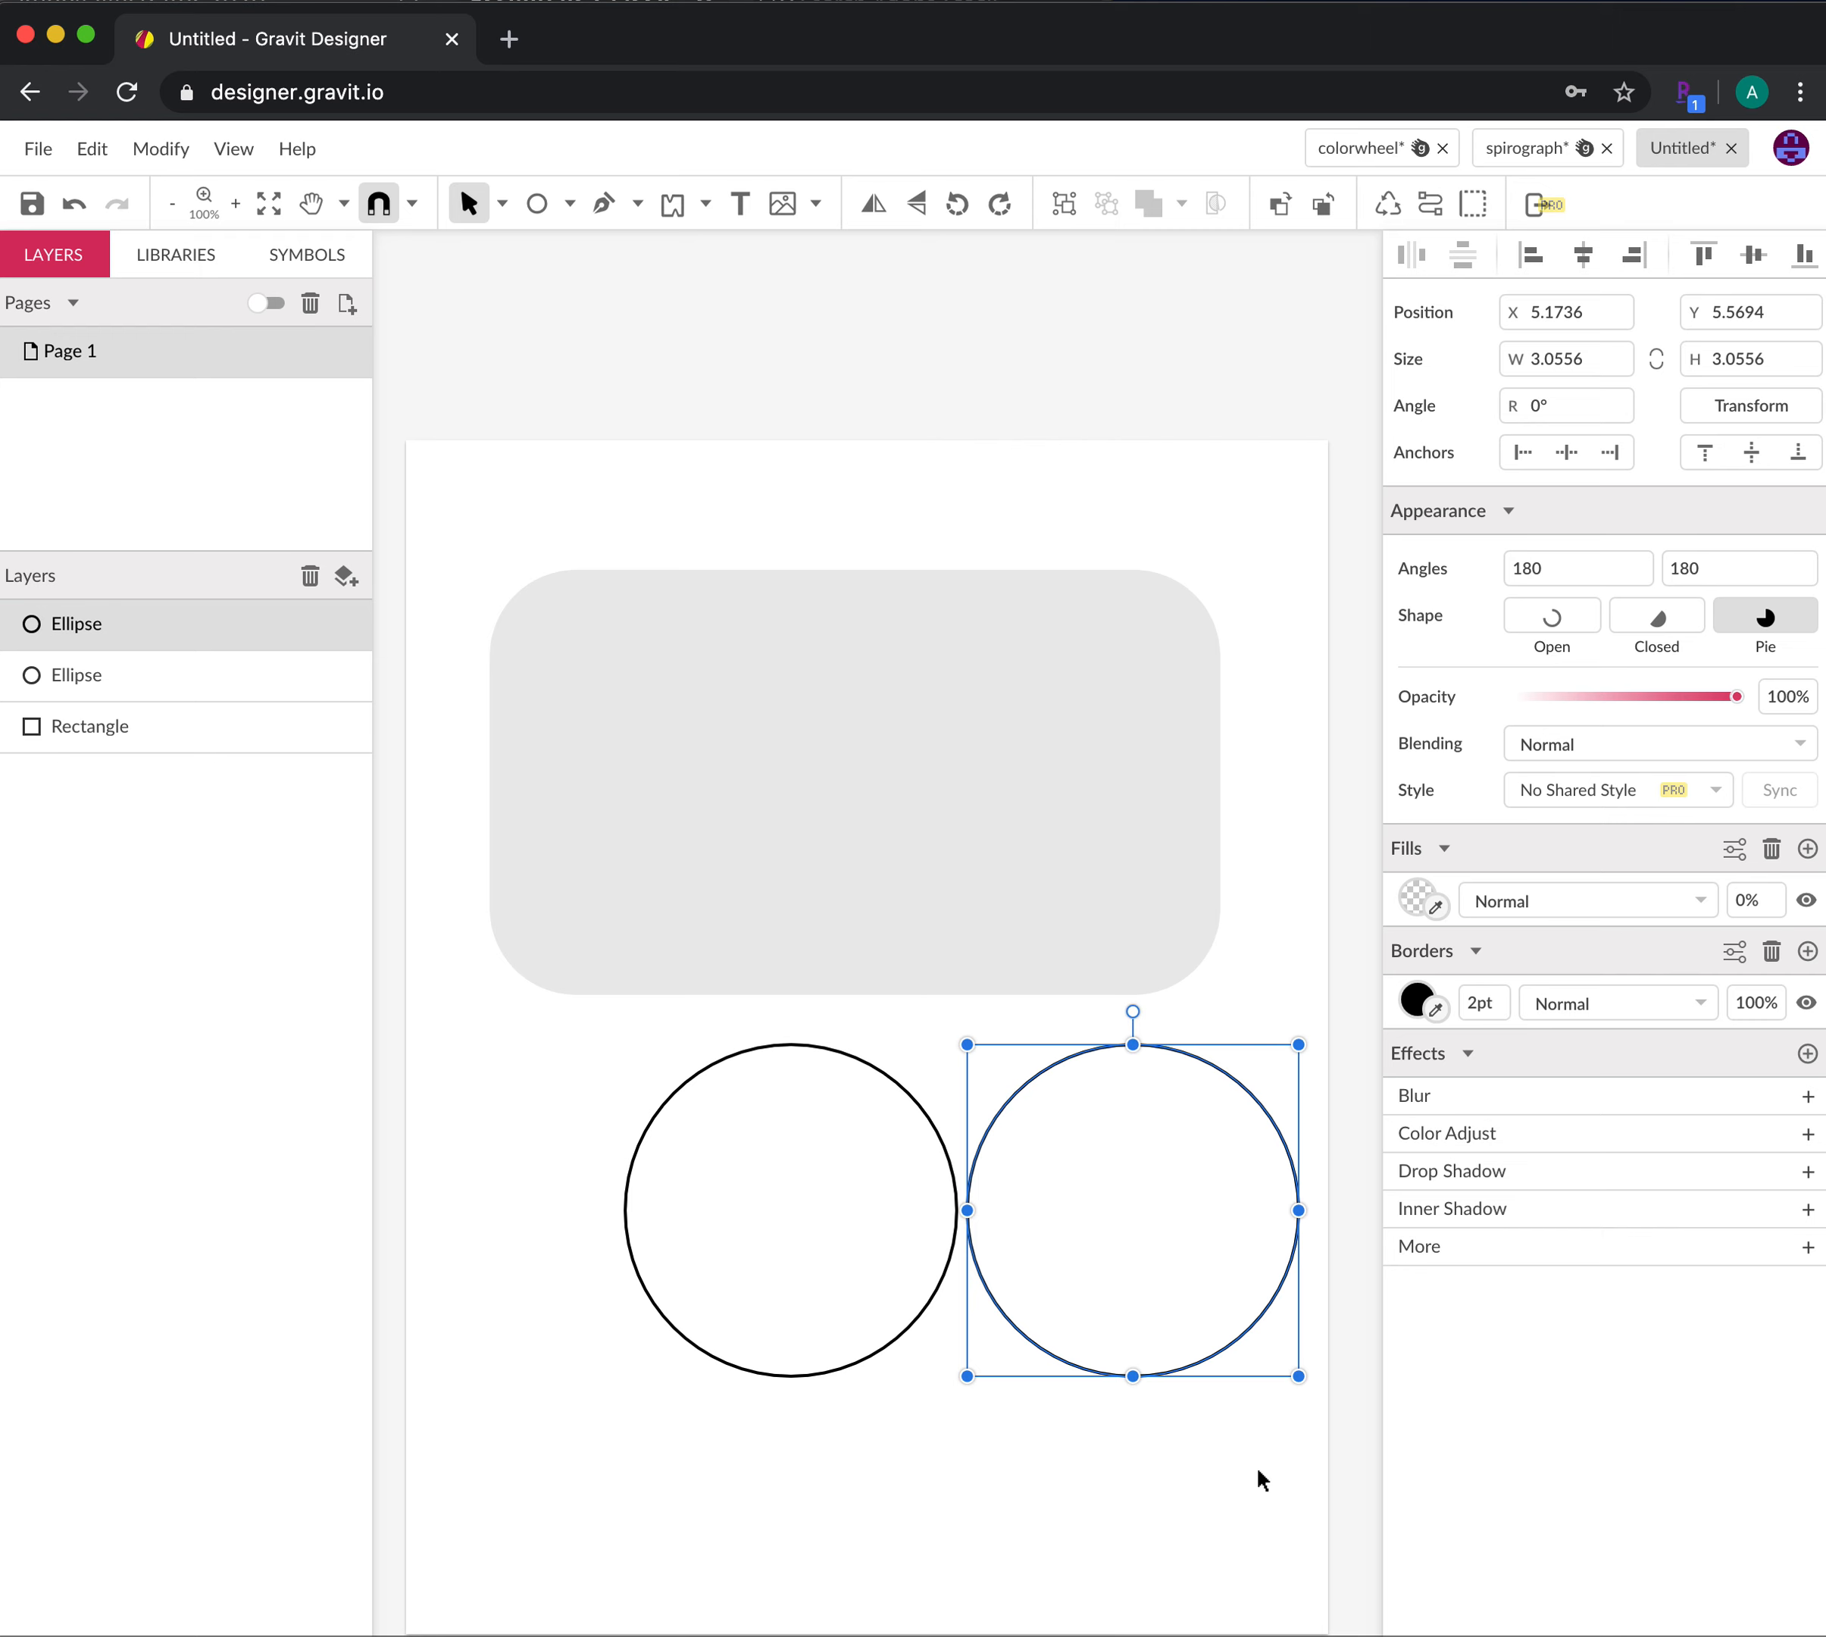
{"action": "left_click", "coordinate": [1258, 1477]}
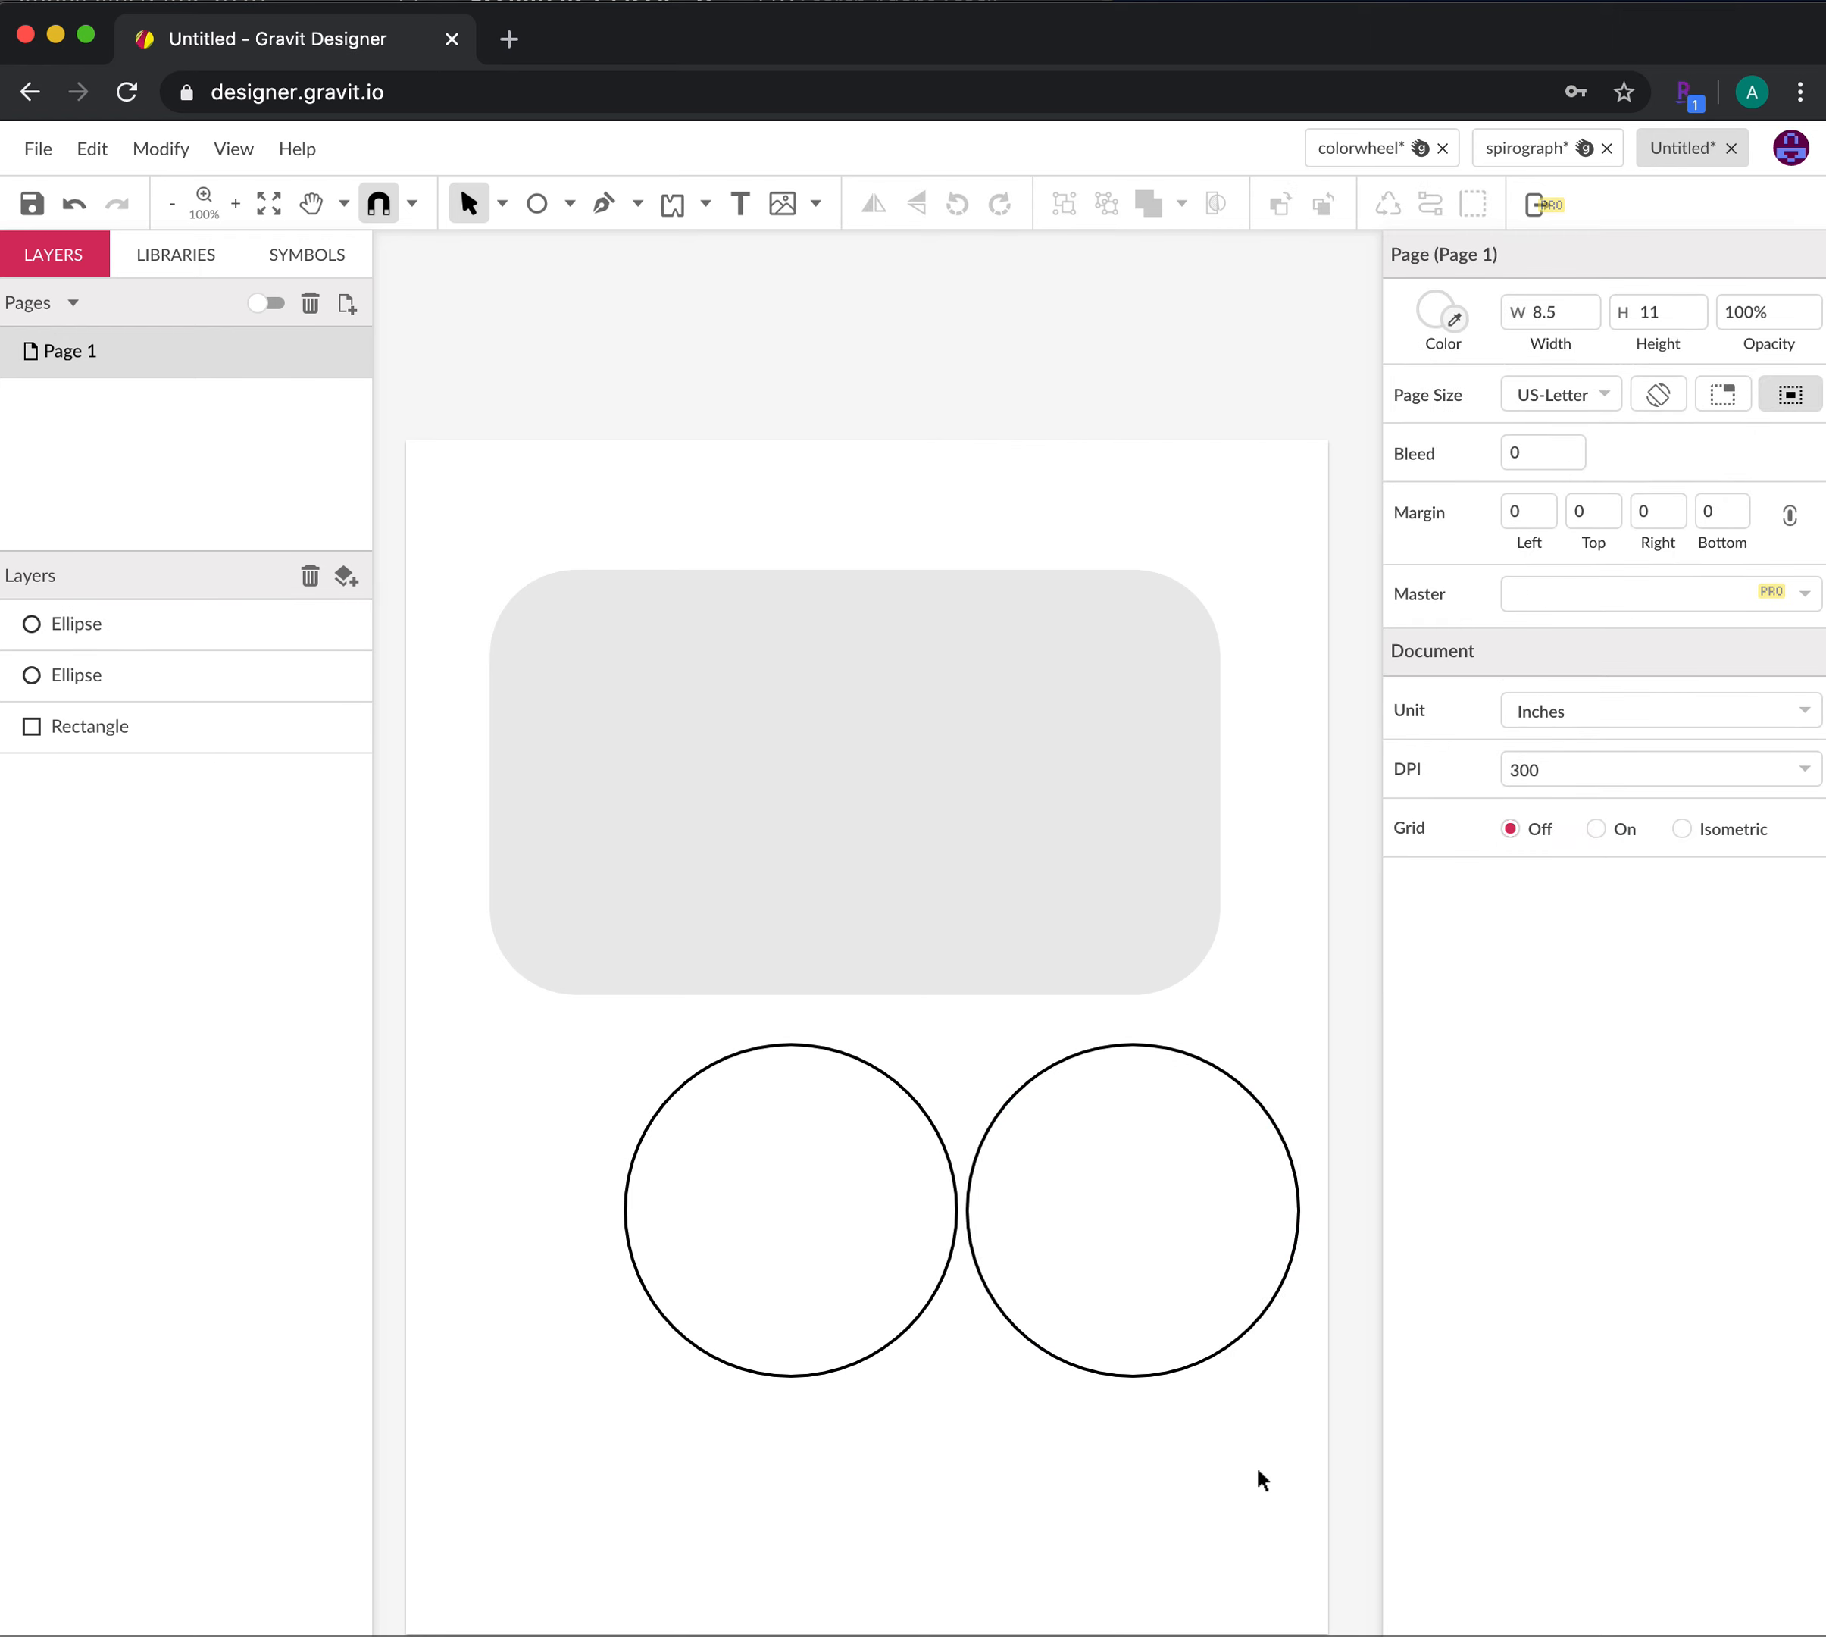
{"action": "left_click", "coordinate": [1067, 1368]}
{"action": "left_click_drag", "start_coordinate": [1067, 1369], "coordinate": [486, 1628]}
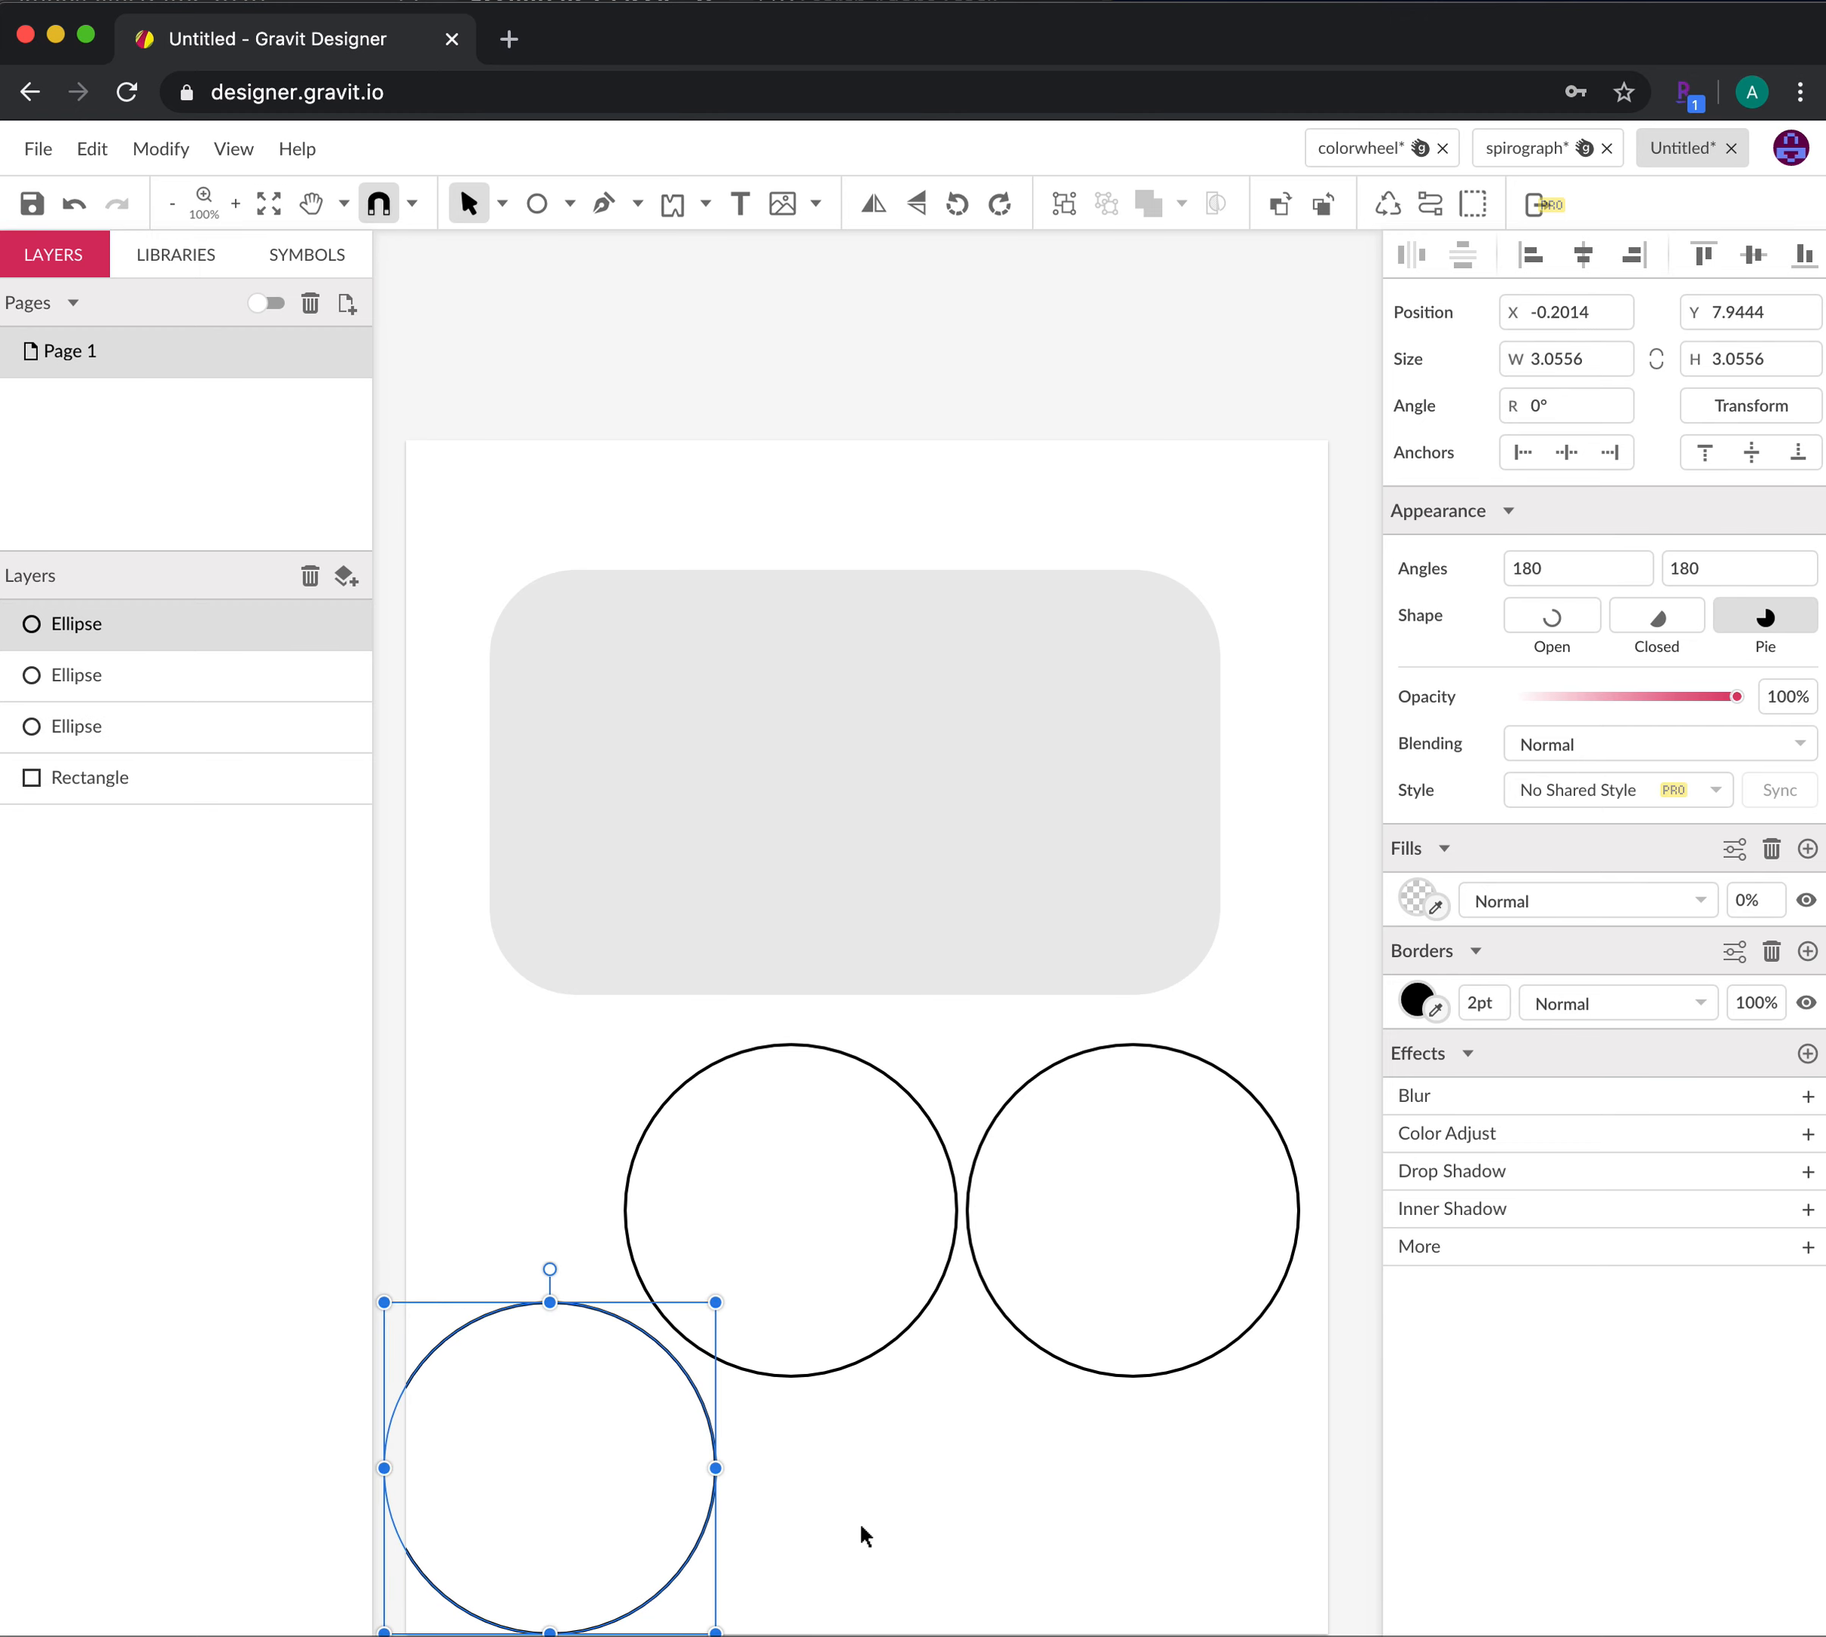
{"action": "left_click", "coordinate": [896, 1520]}
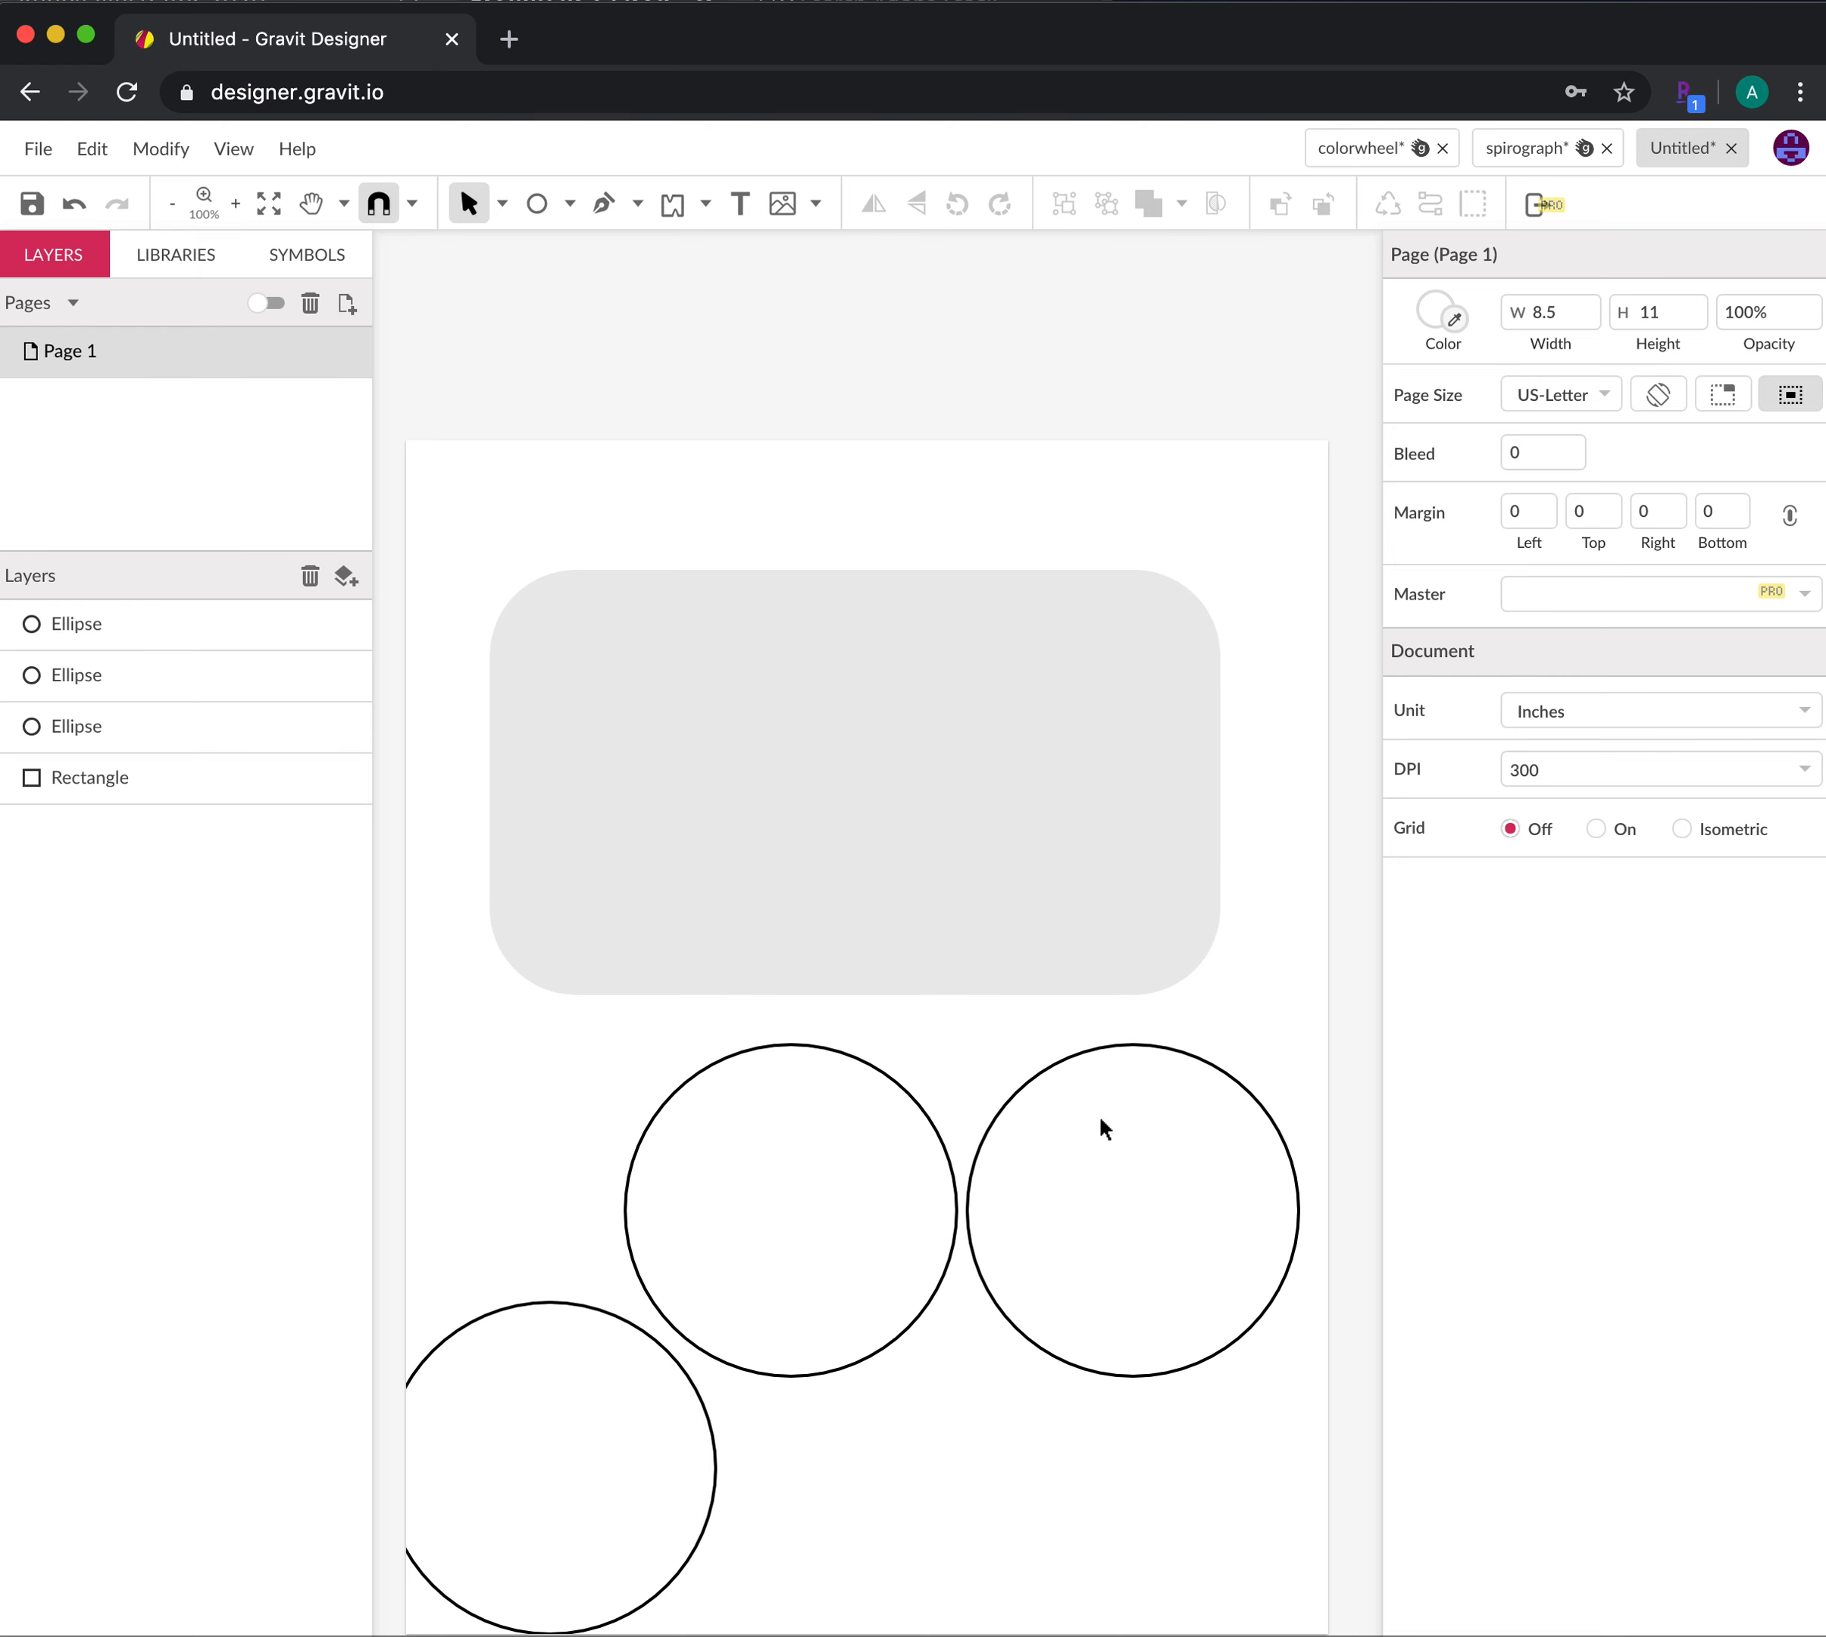
Shrink the right-hand circle and centre it inside the original circle
{"action": "left_click", "coordinate": [1071, 1061]}
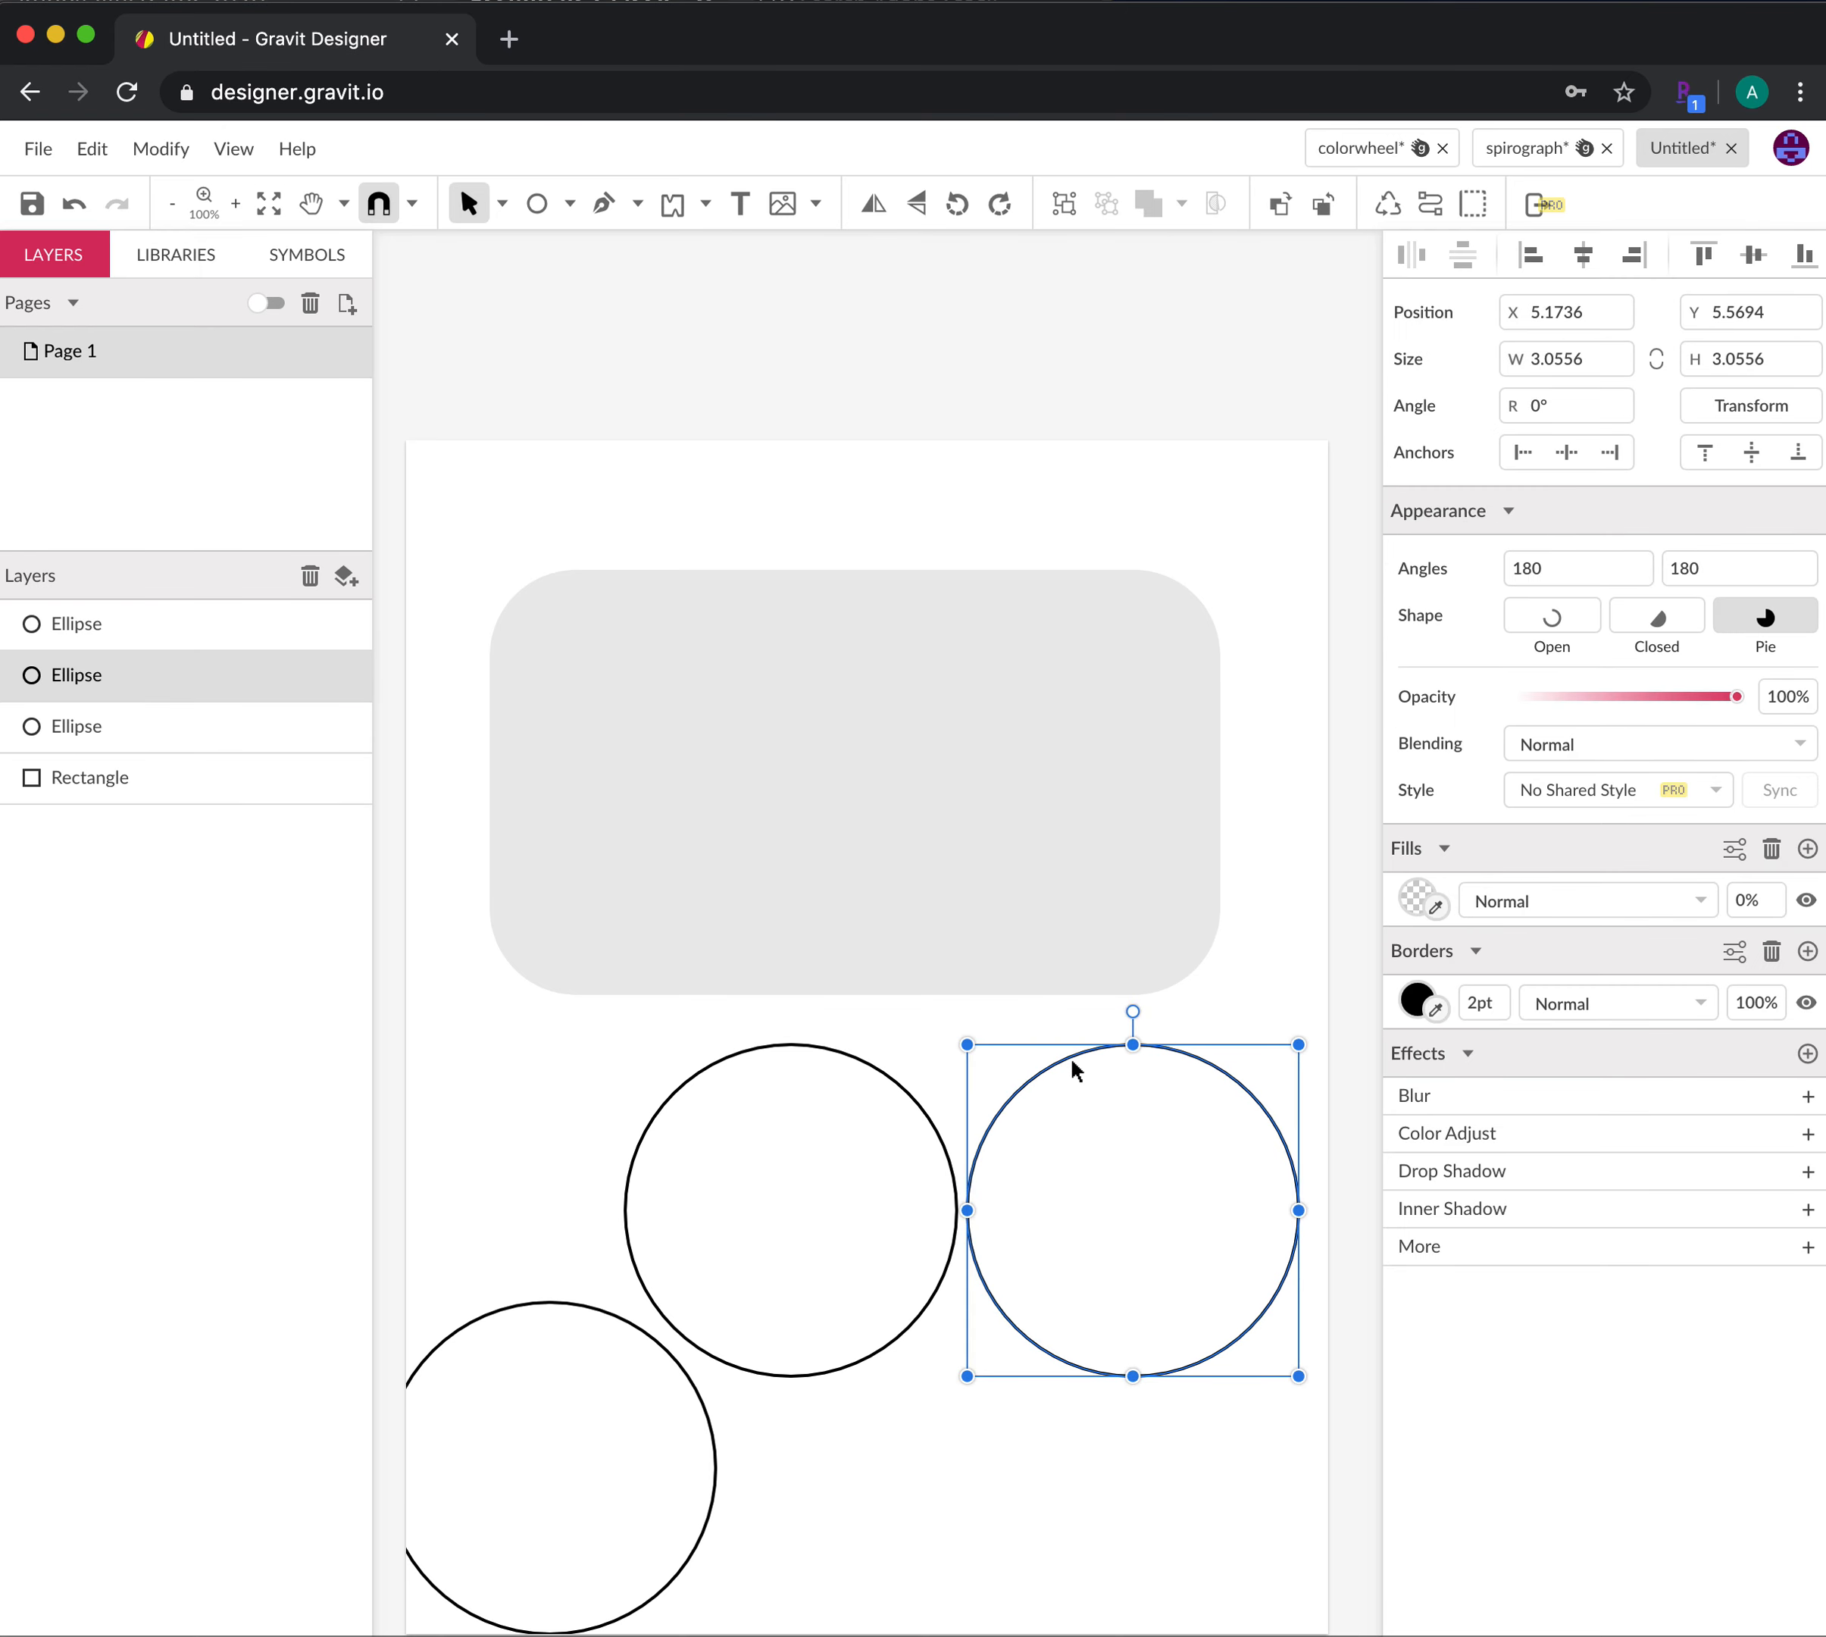
{"action": "left_click", "coordinate": [1227, 1416]}
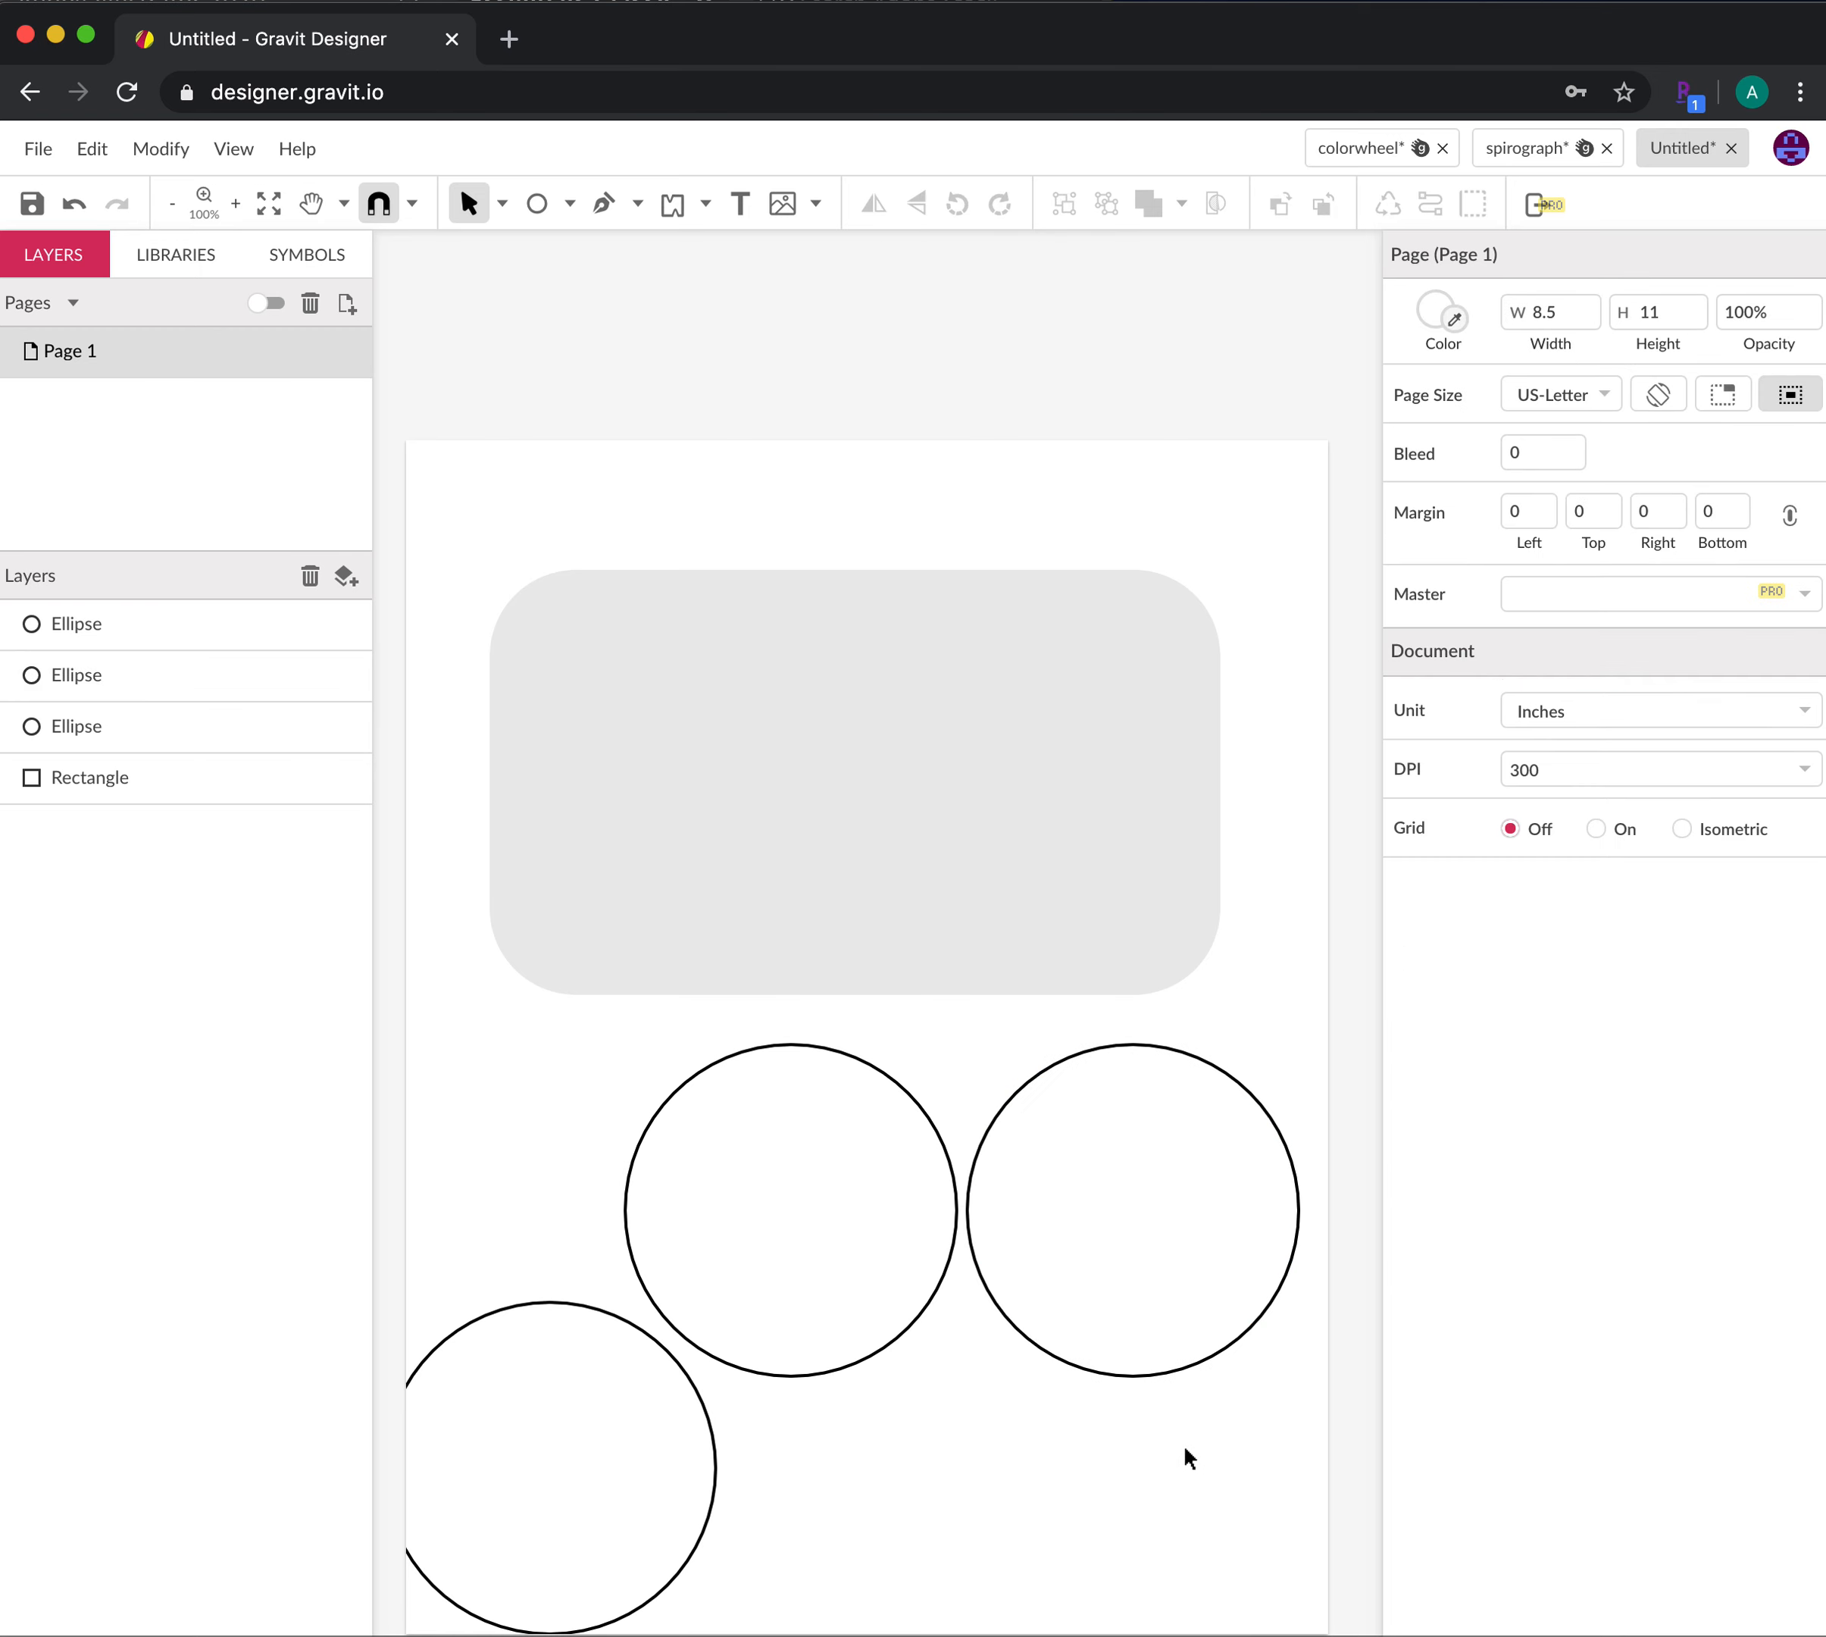
{"action": "left_click", "coordinate": [709, 1062]}
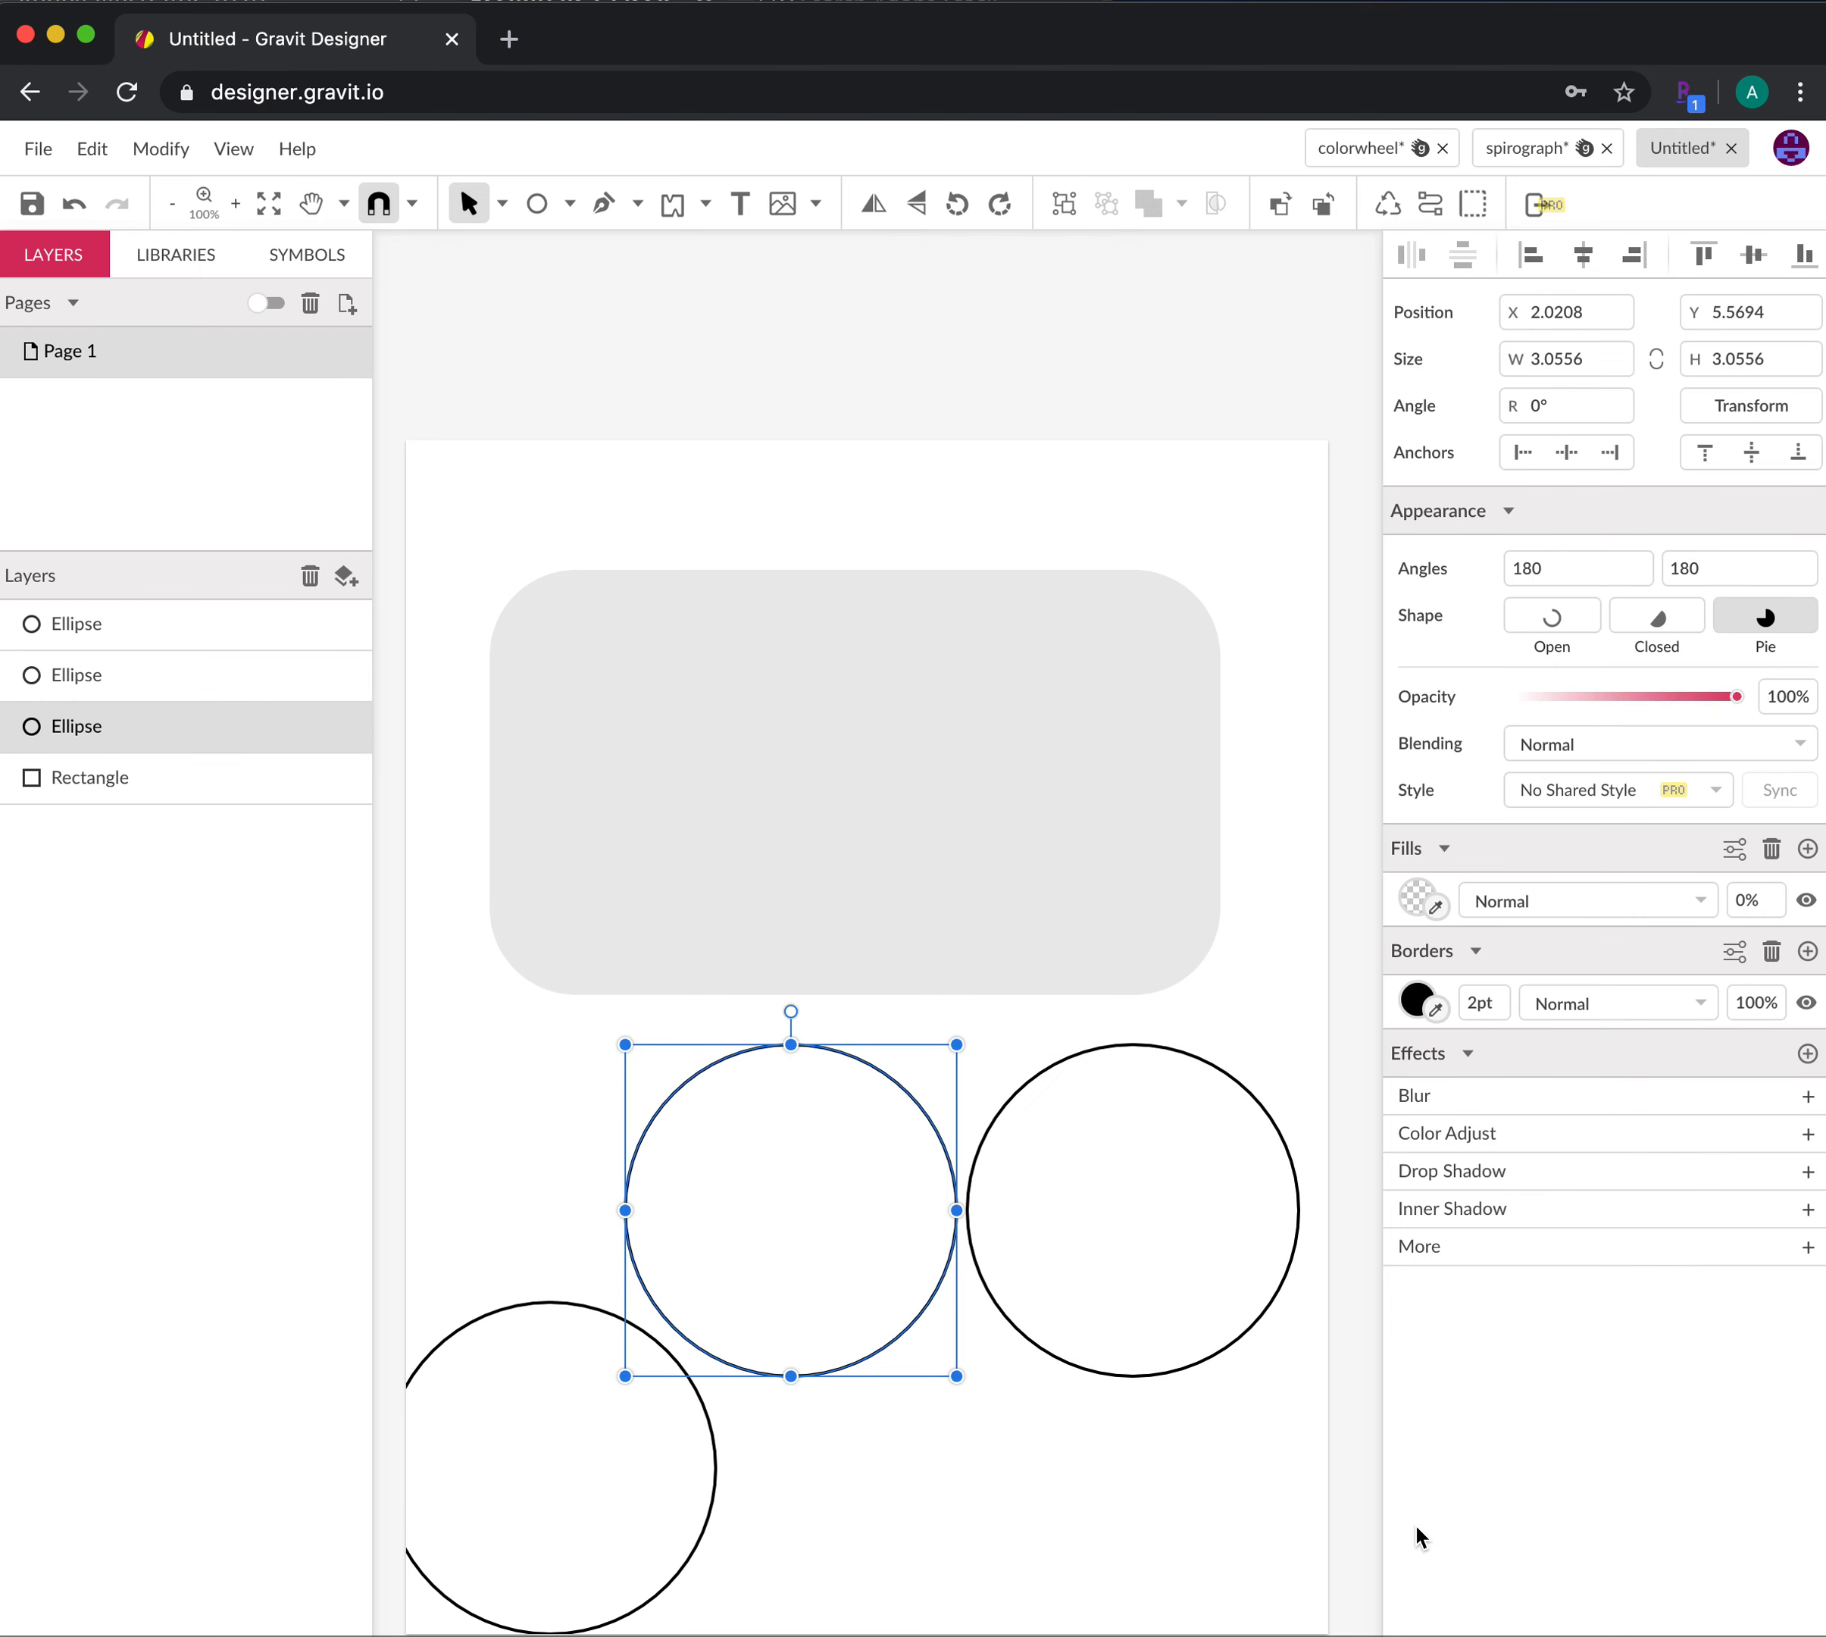
{"action": "left_click", "coordinate": [1268, 1327]}
{"action": "left_click", "coordinate": [1220, 1069]}
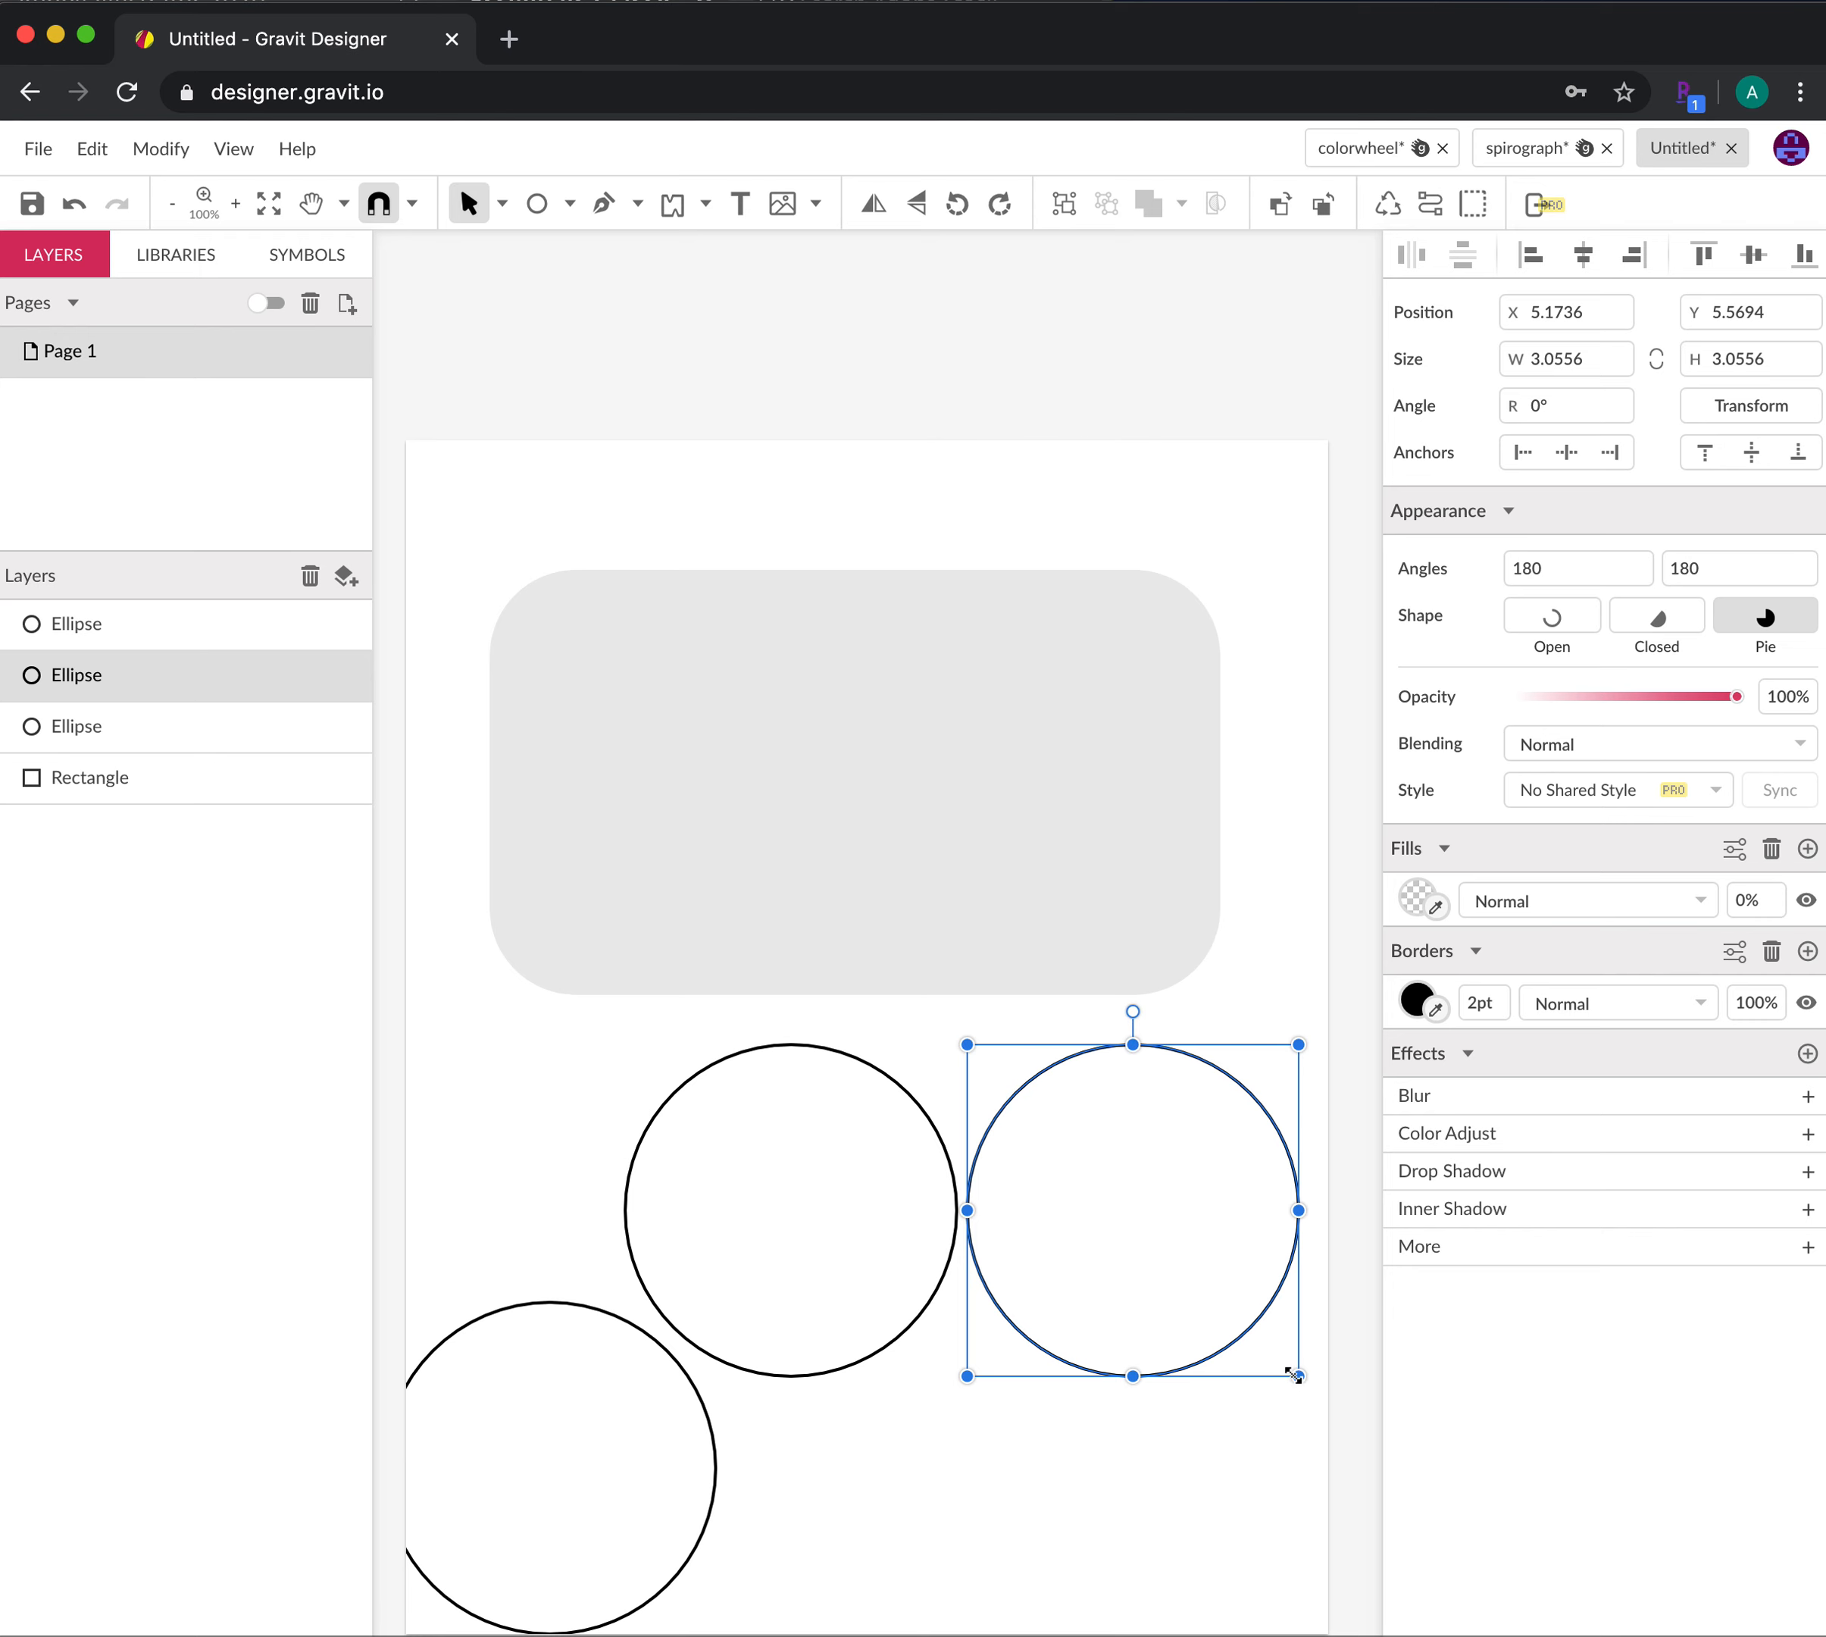
{"action": "left_click_drag", "start_coordinate": [1298, 1376], "coordinate": [1260, 1333]}
{"action": "left_click_drag", "start_coordinate": [1210, 1115], "coordinate": [871, 1107]}
{"action": "left_click", "coordinate": [1011, 1620]}
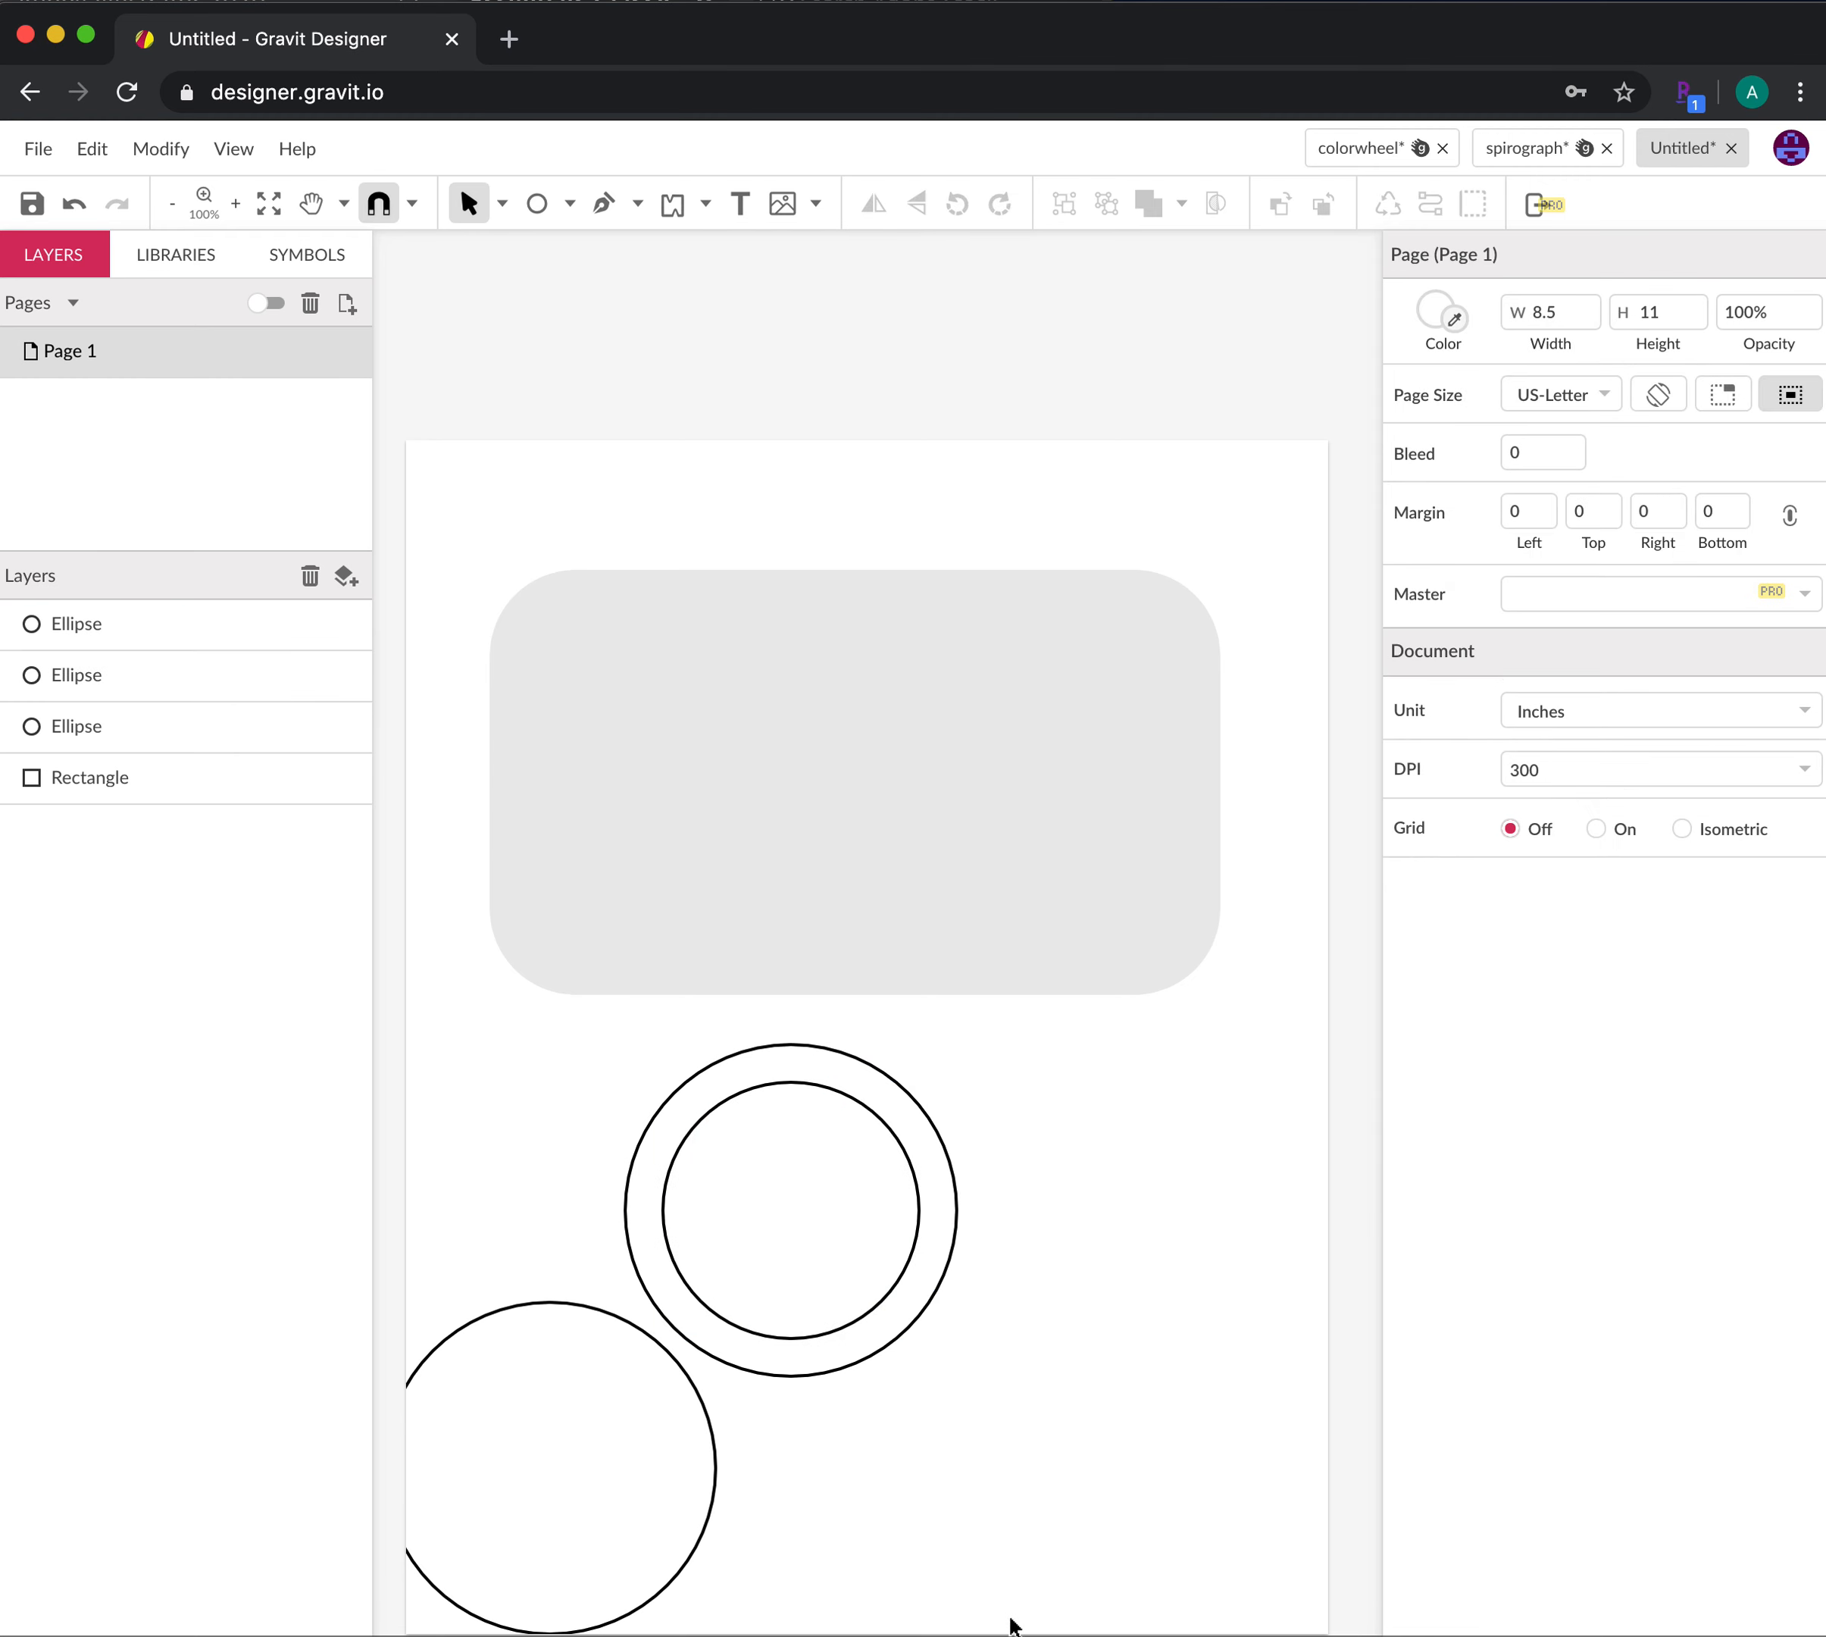
Shrink the lower-left circle to about half size and centre it inside the rings
{"action": "left_click", "coordinate": [563, 1301]}
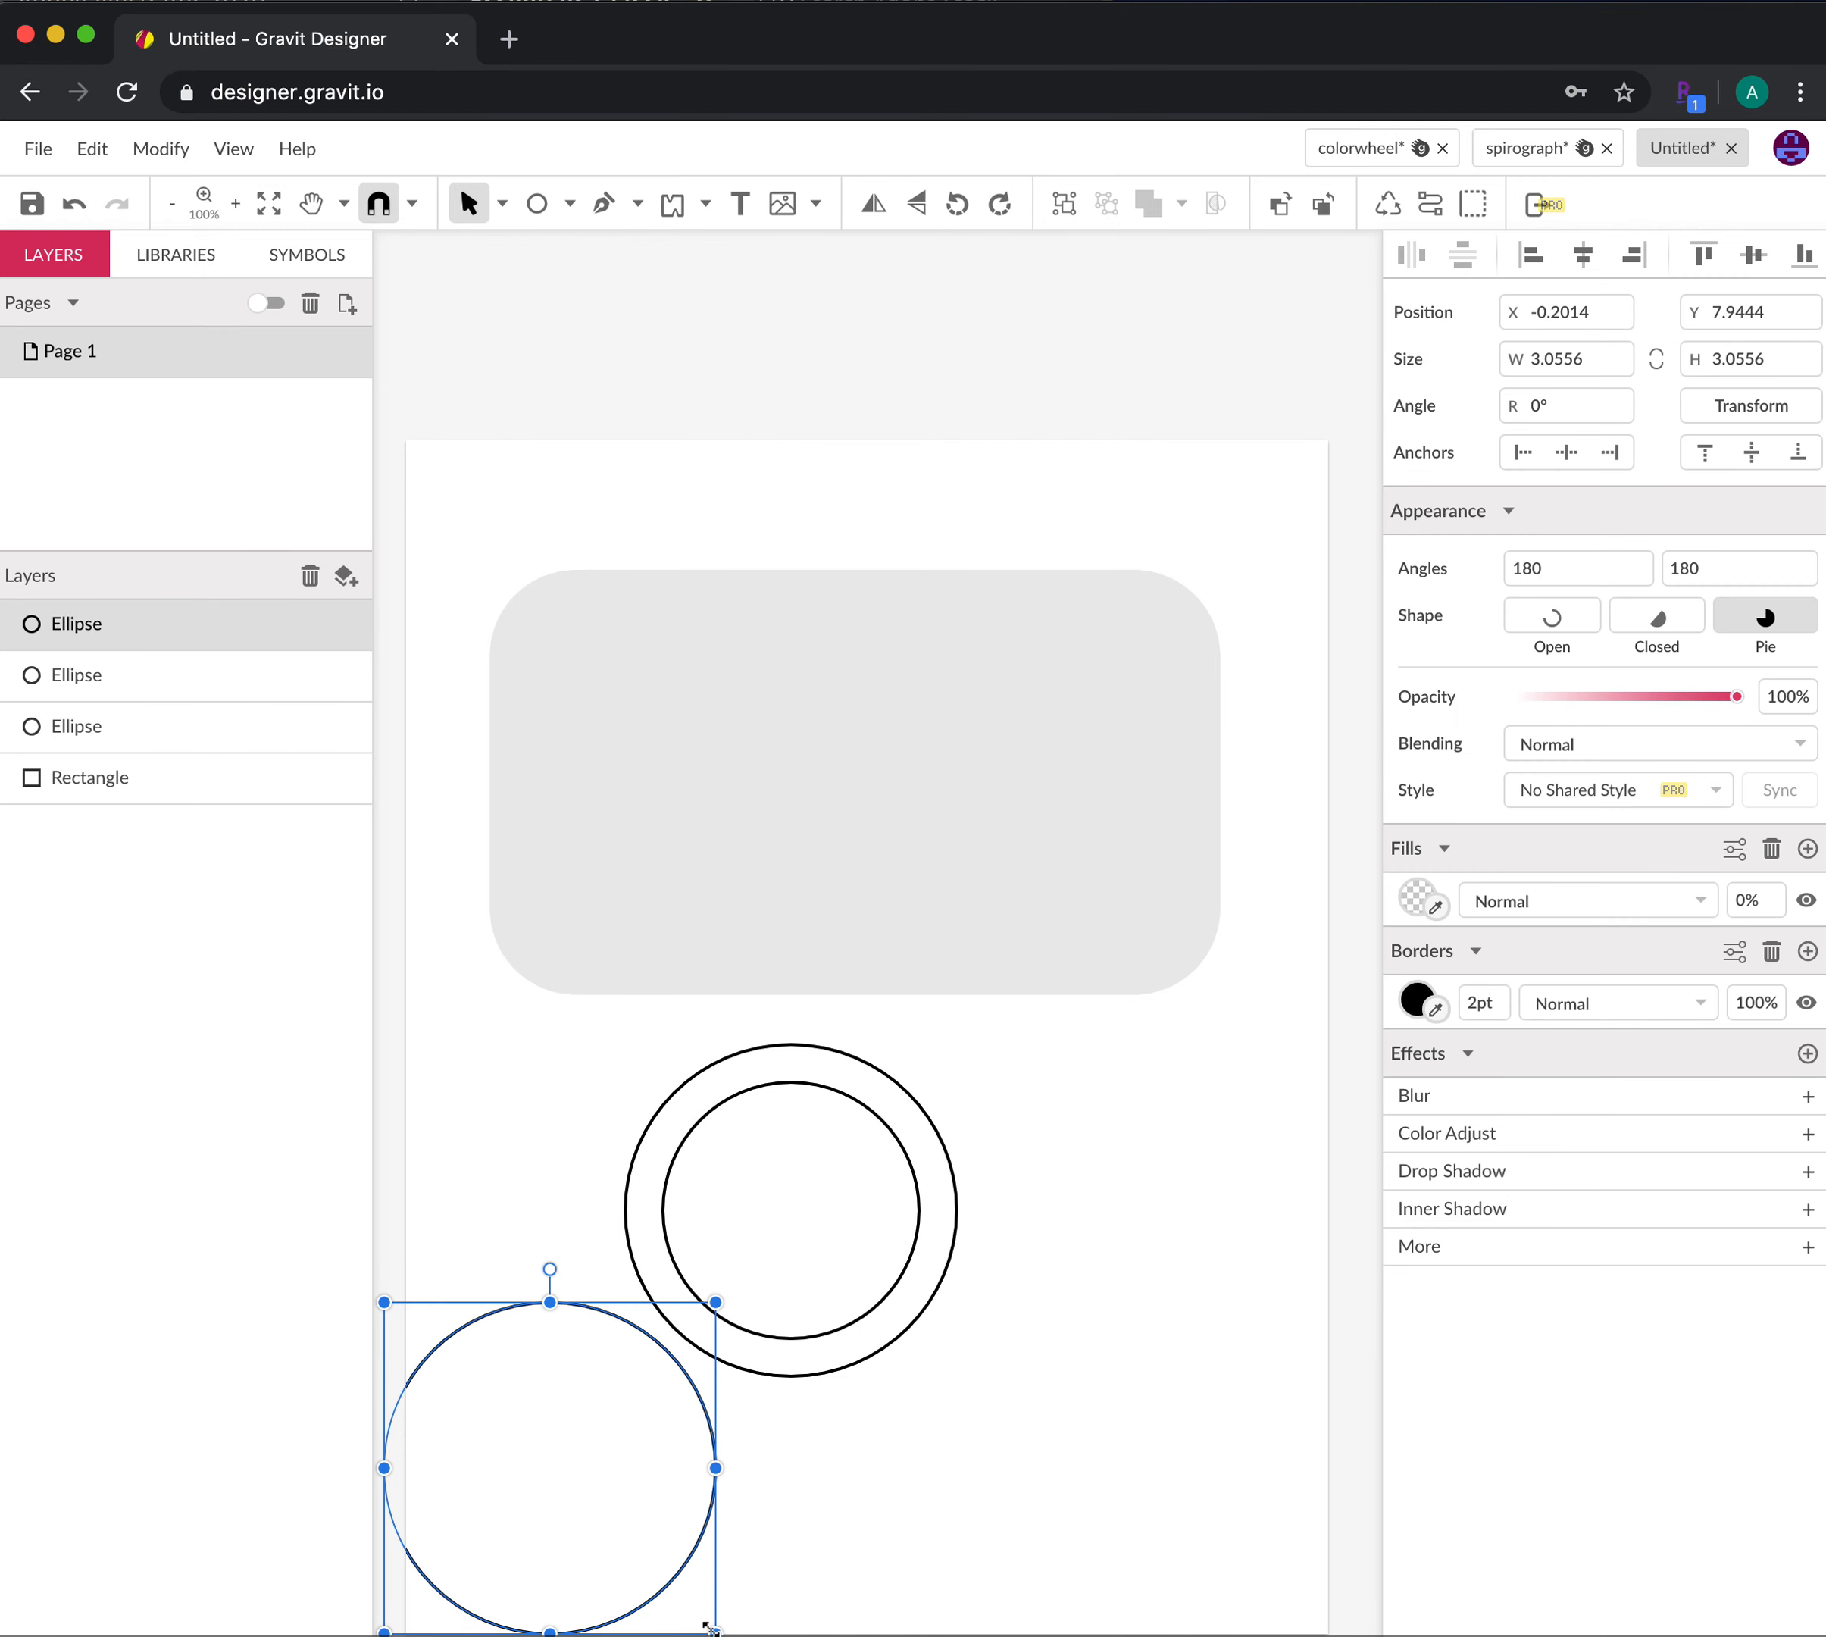
{"action": "left_click_drag", "start_coordinate": [710, 1628], "coordinate": [641, 1556]}
{"action": "left_click_drag", "start_coordinate": [585, 1377], "coordinate": [830, 1127]}
{"action": "left_click", "coordinate": [1052, 1382]}
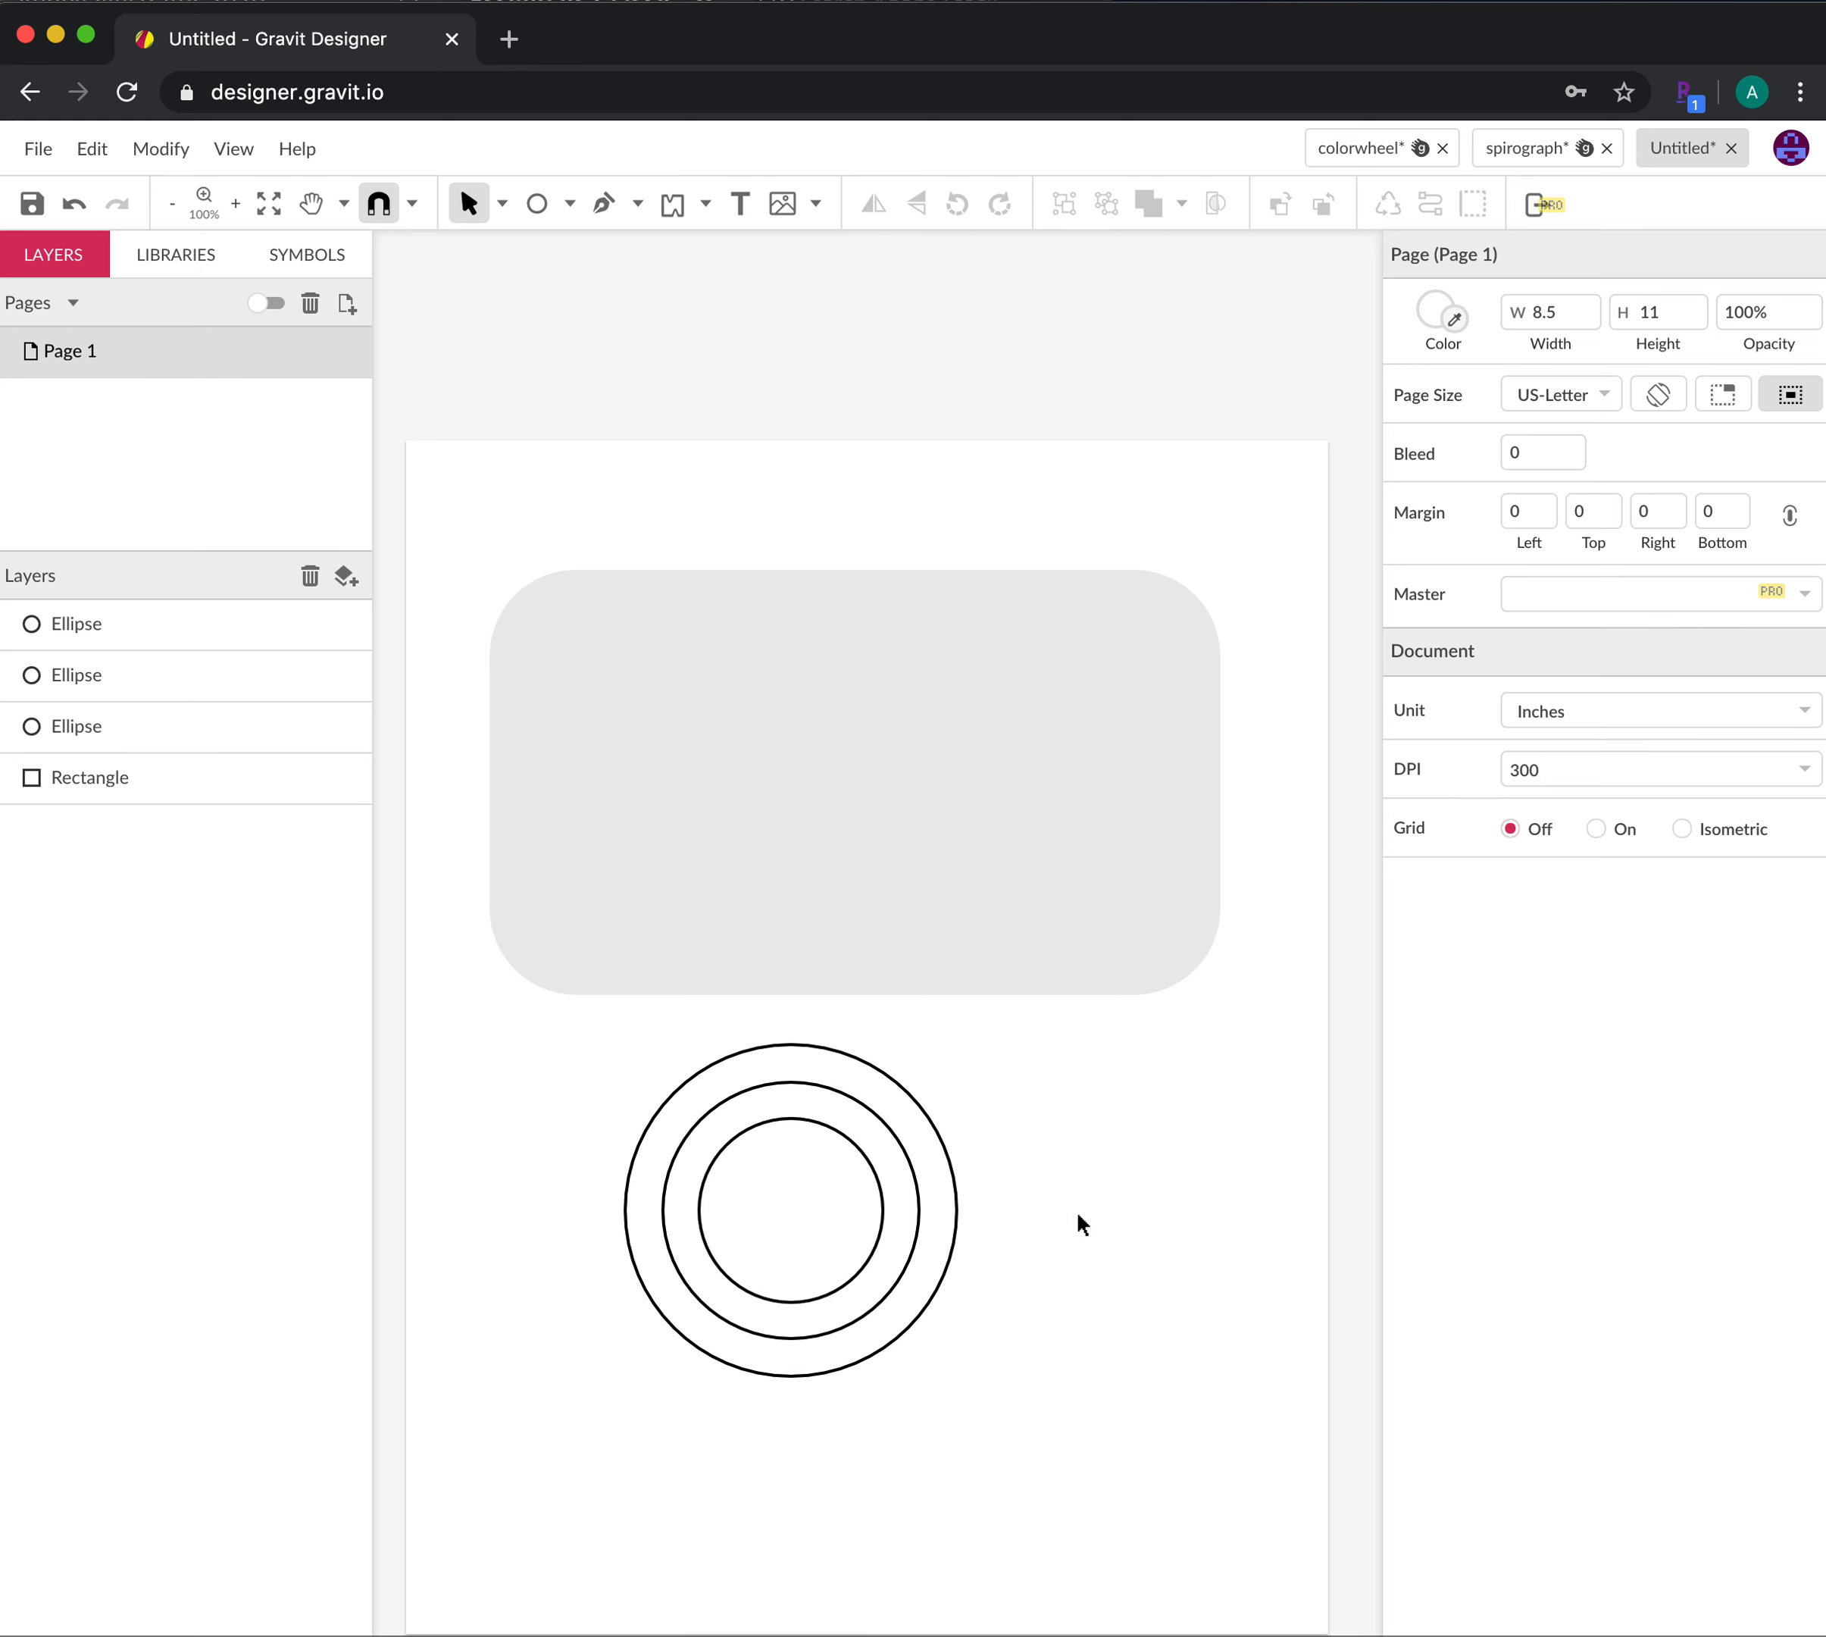
Enlarge the middle ring slightly so the three rings are evenly spaced
{"action": "left_click", "coordinate": [850, 1100]}
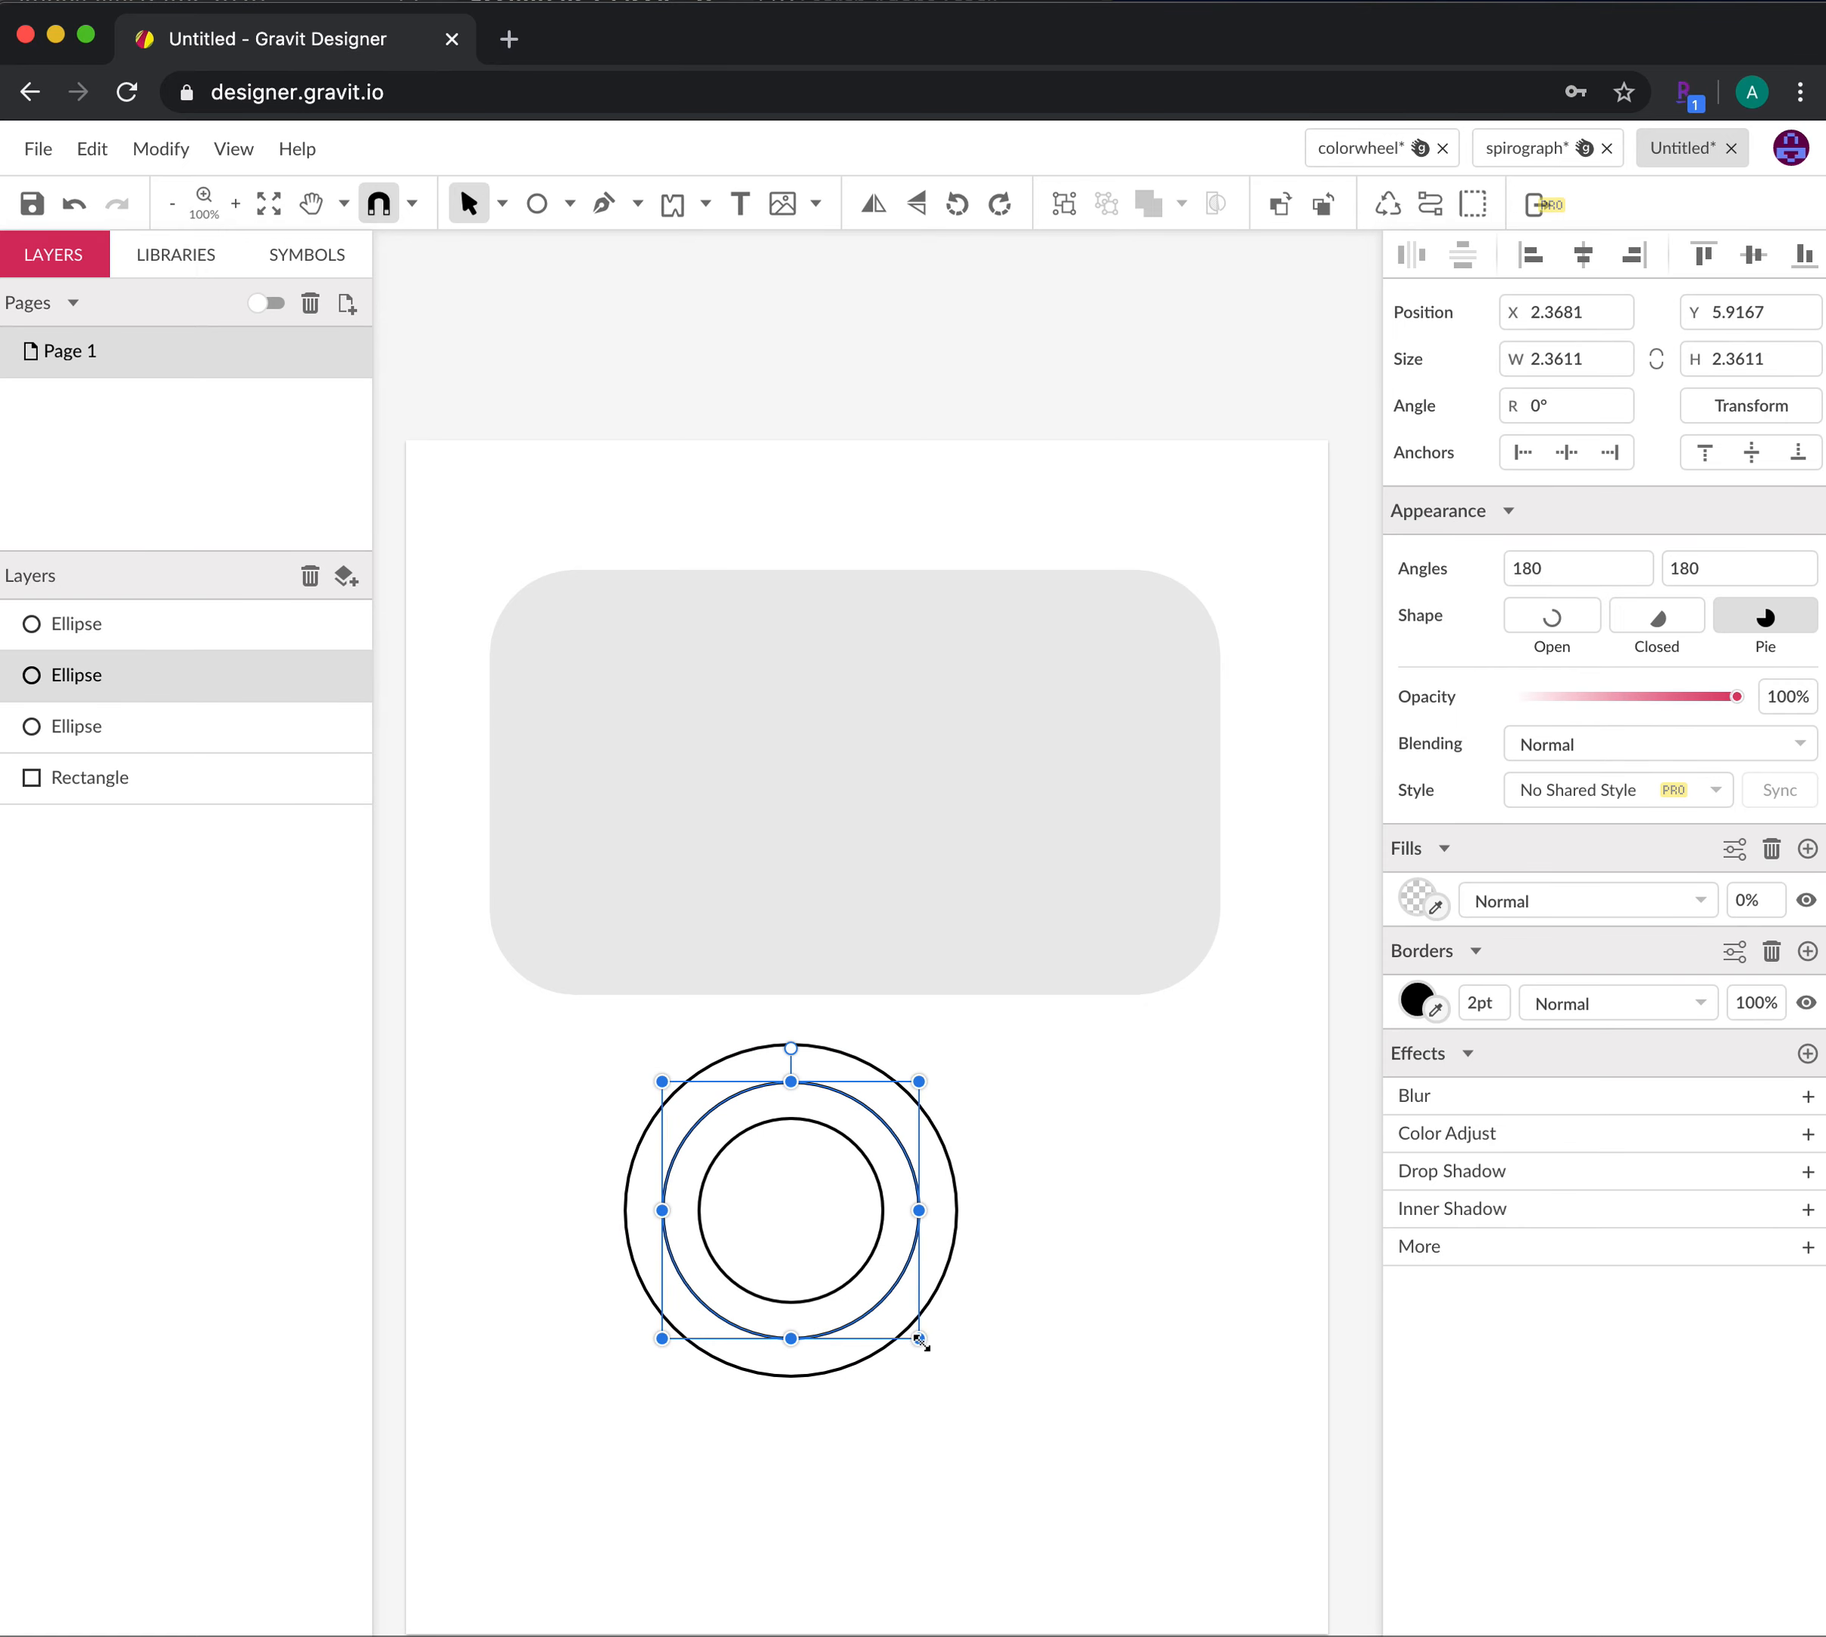
{"action": "left_click_drag", "start_coordinate": [921, 1339], "coordinate": [934, 1352]}
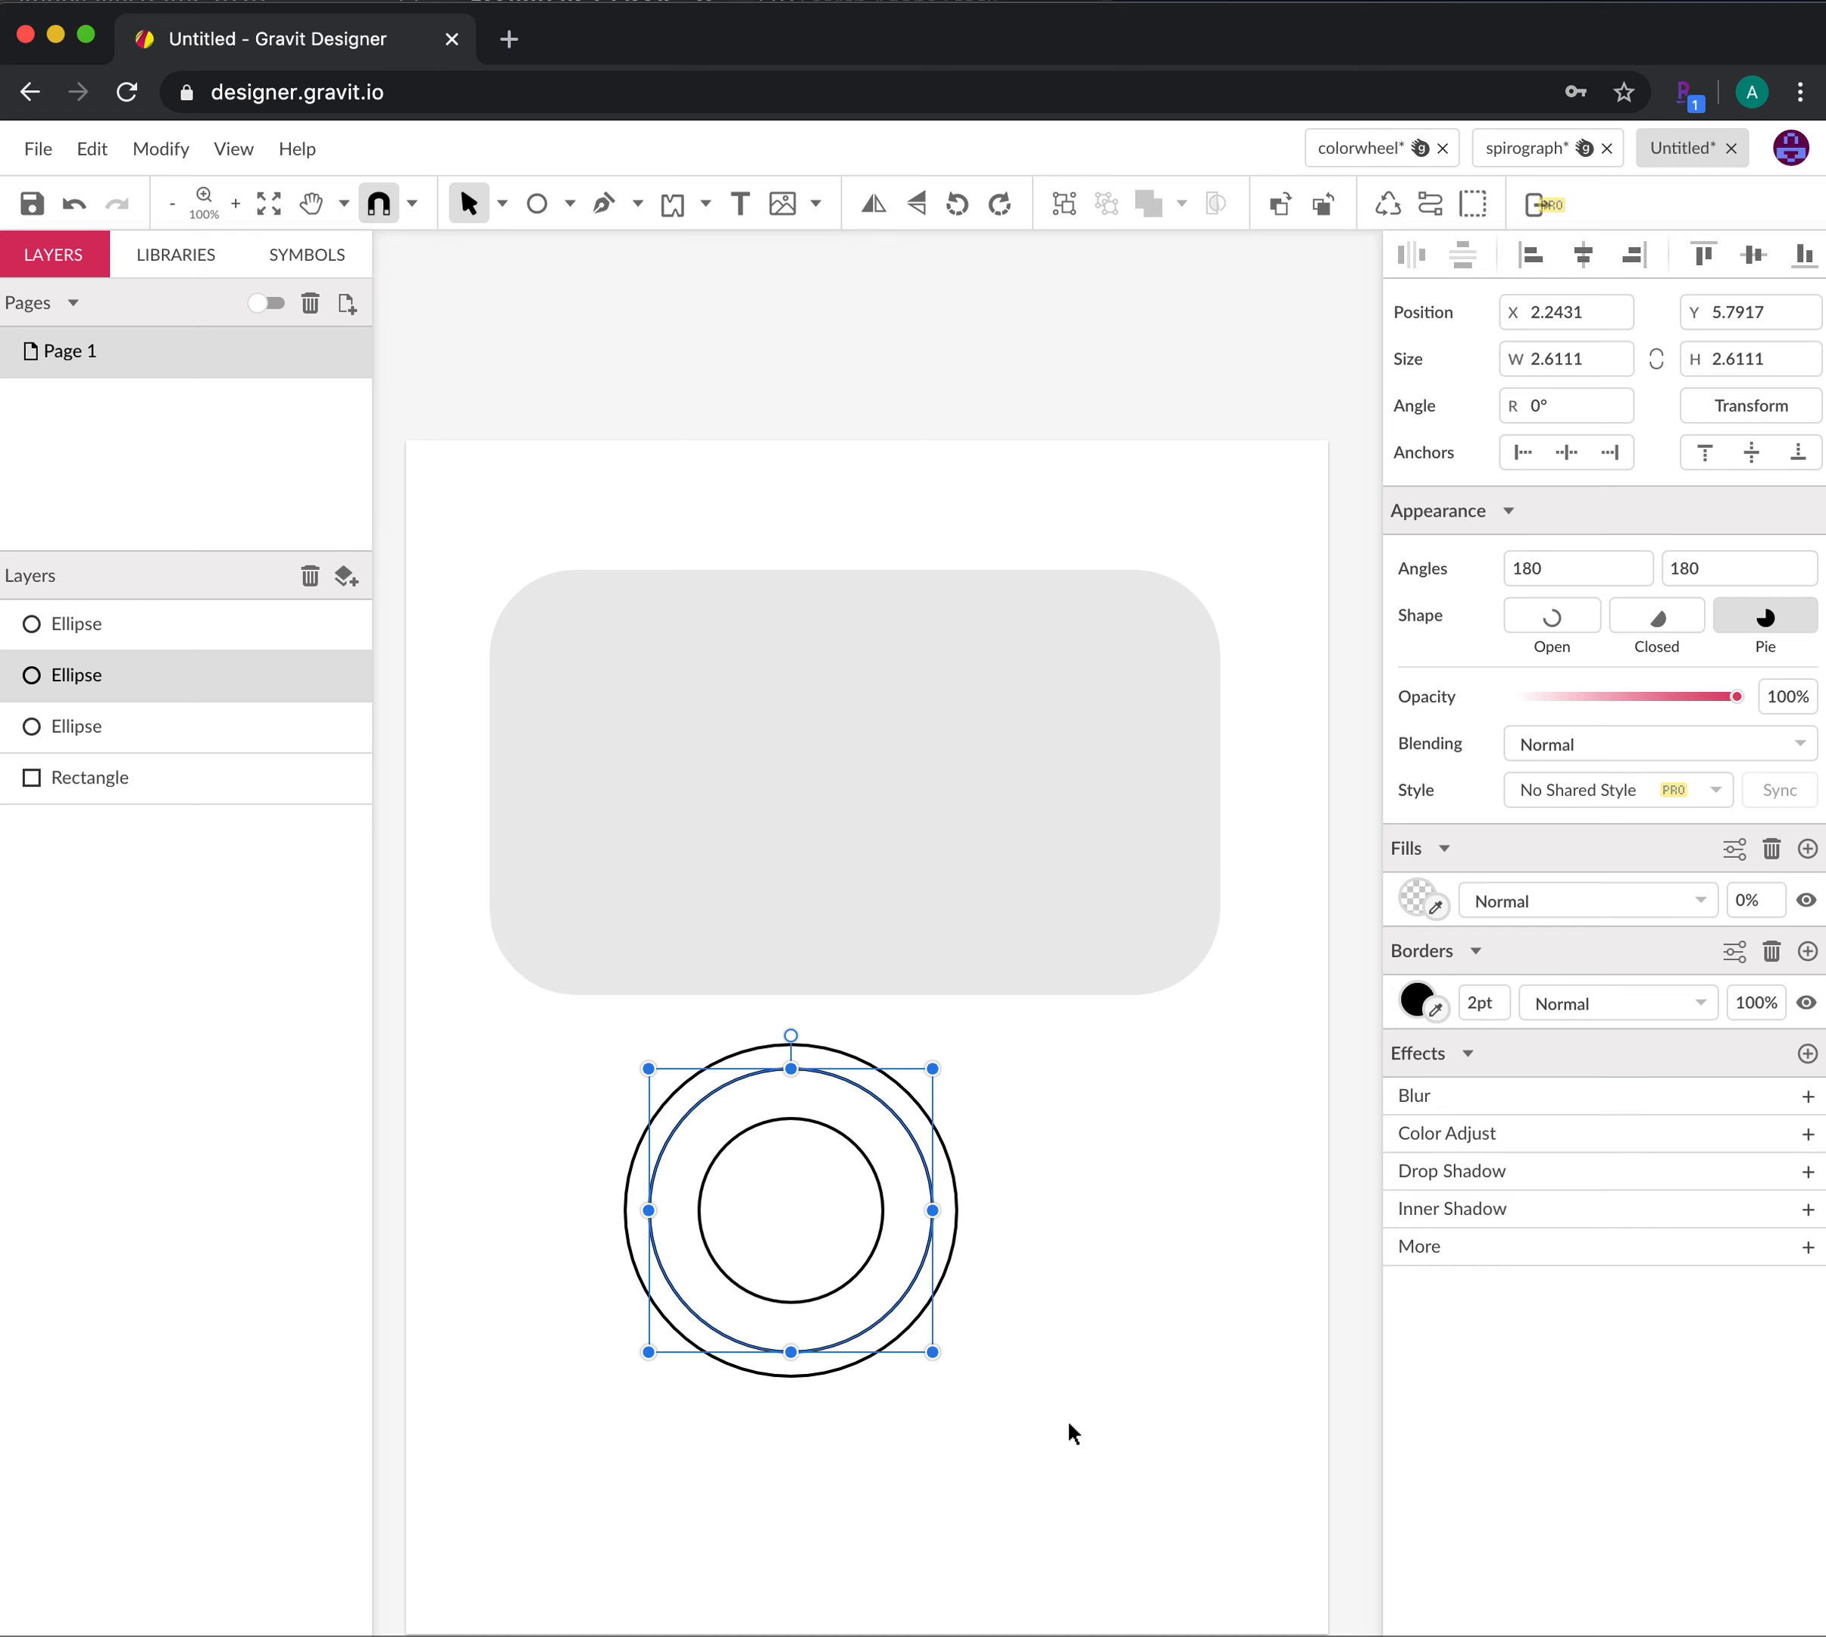
{"action": "left_click", "coordinate": [1067, 1420]}
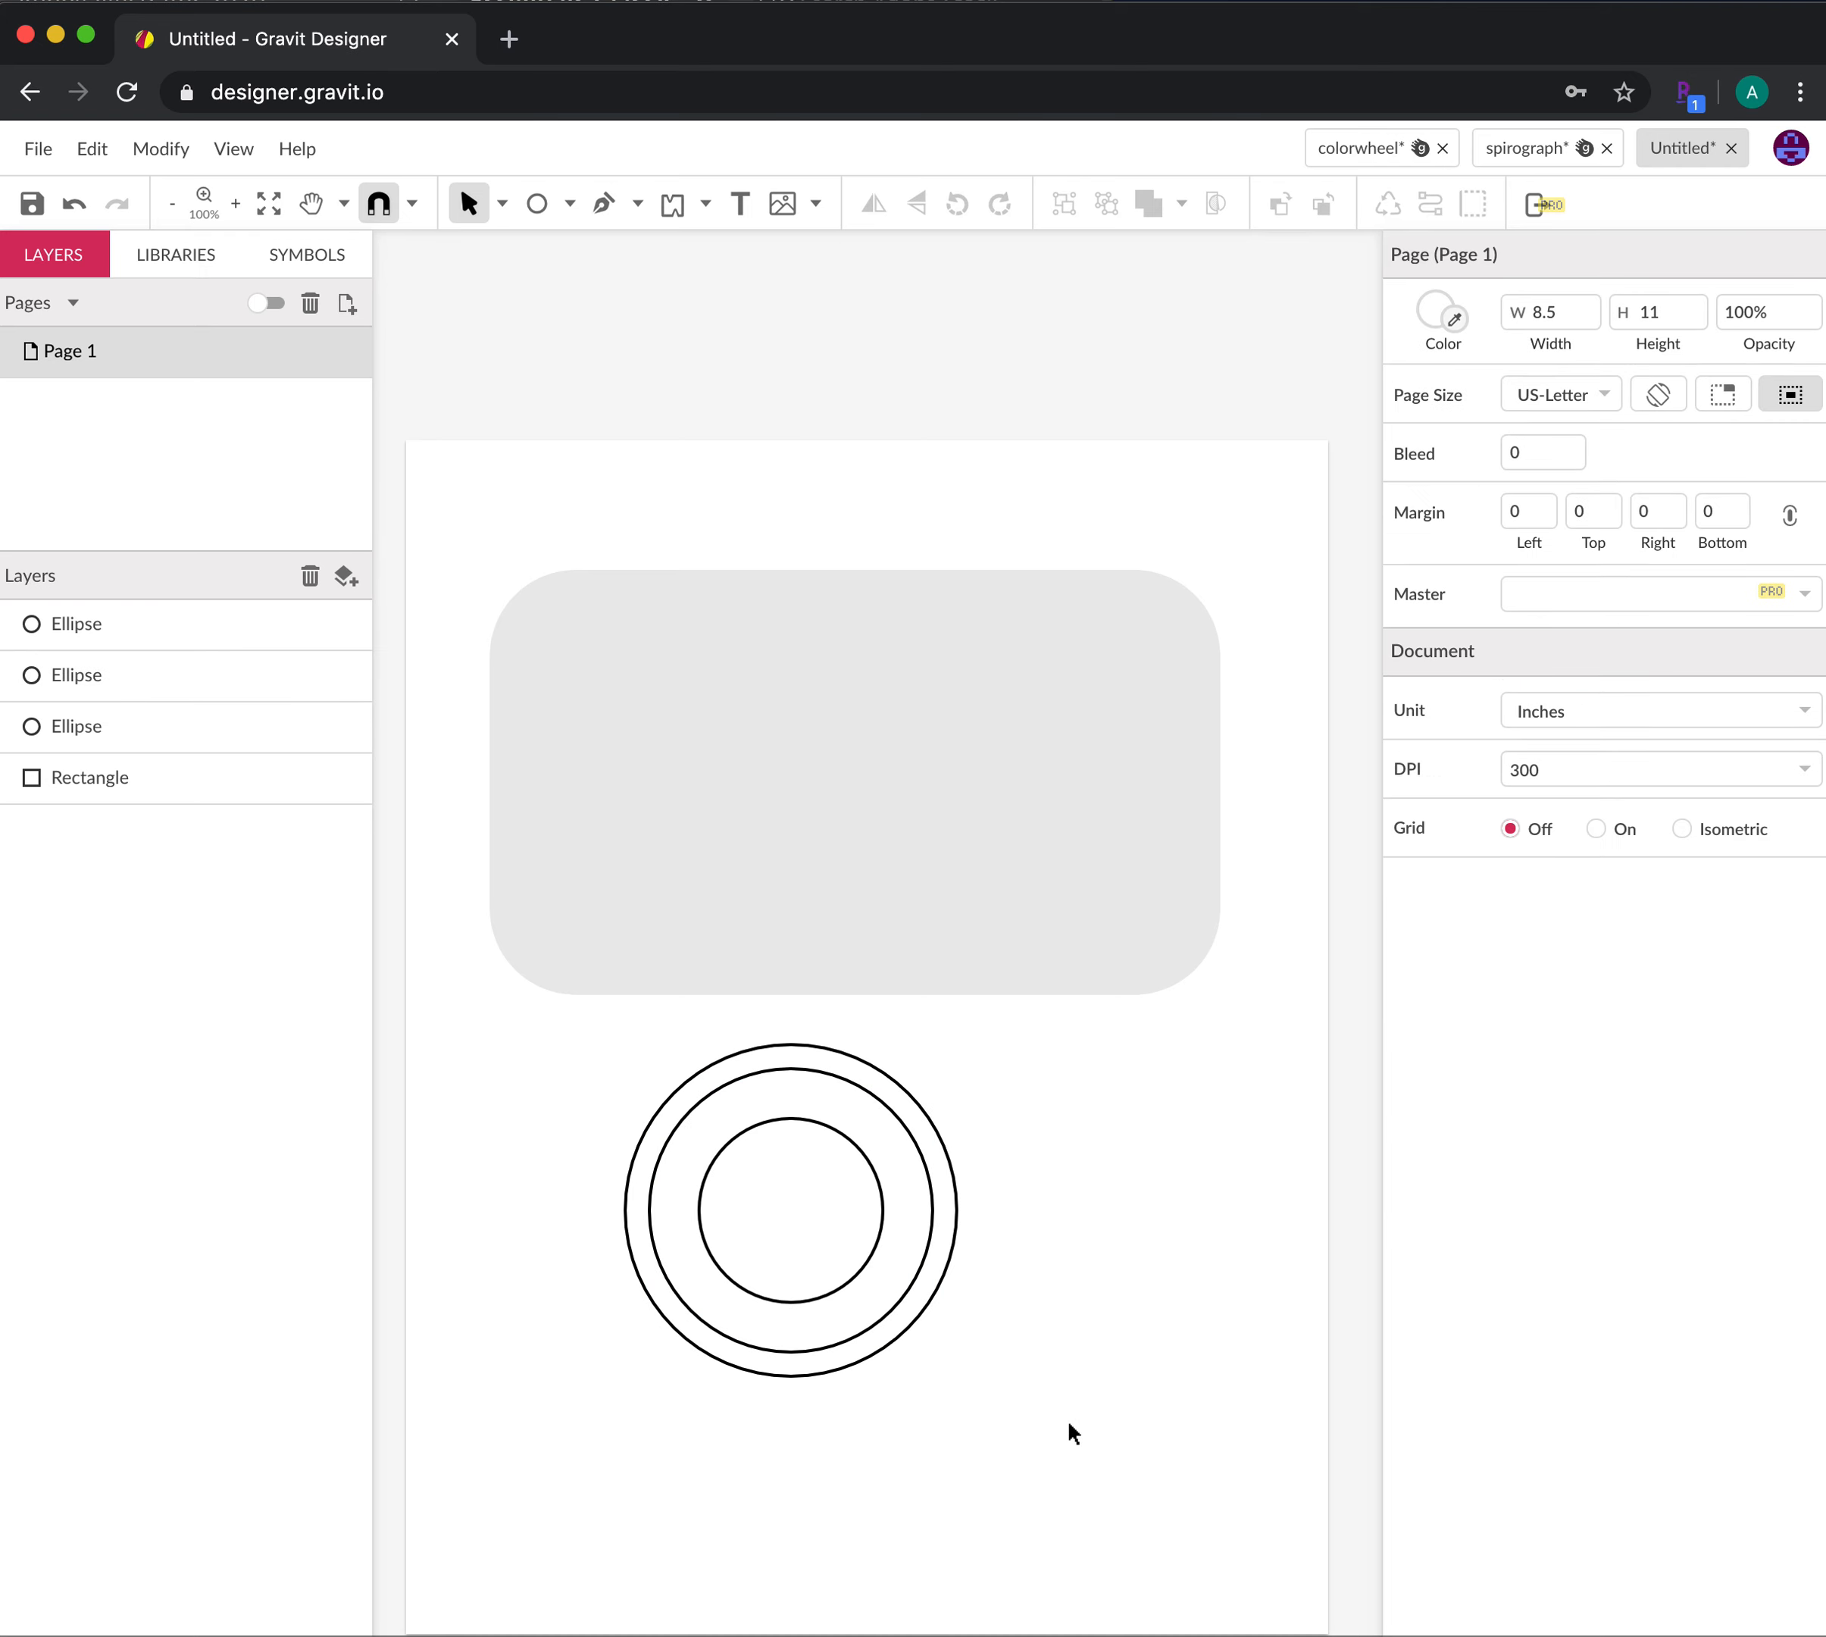
{"action": "left_click", "coordinate": [833, 1051]}
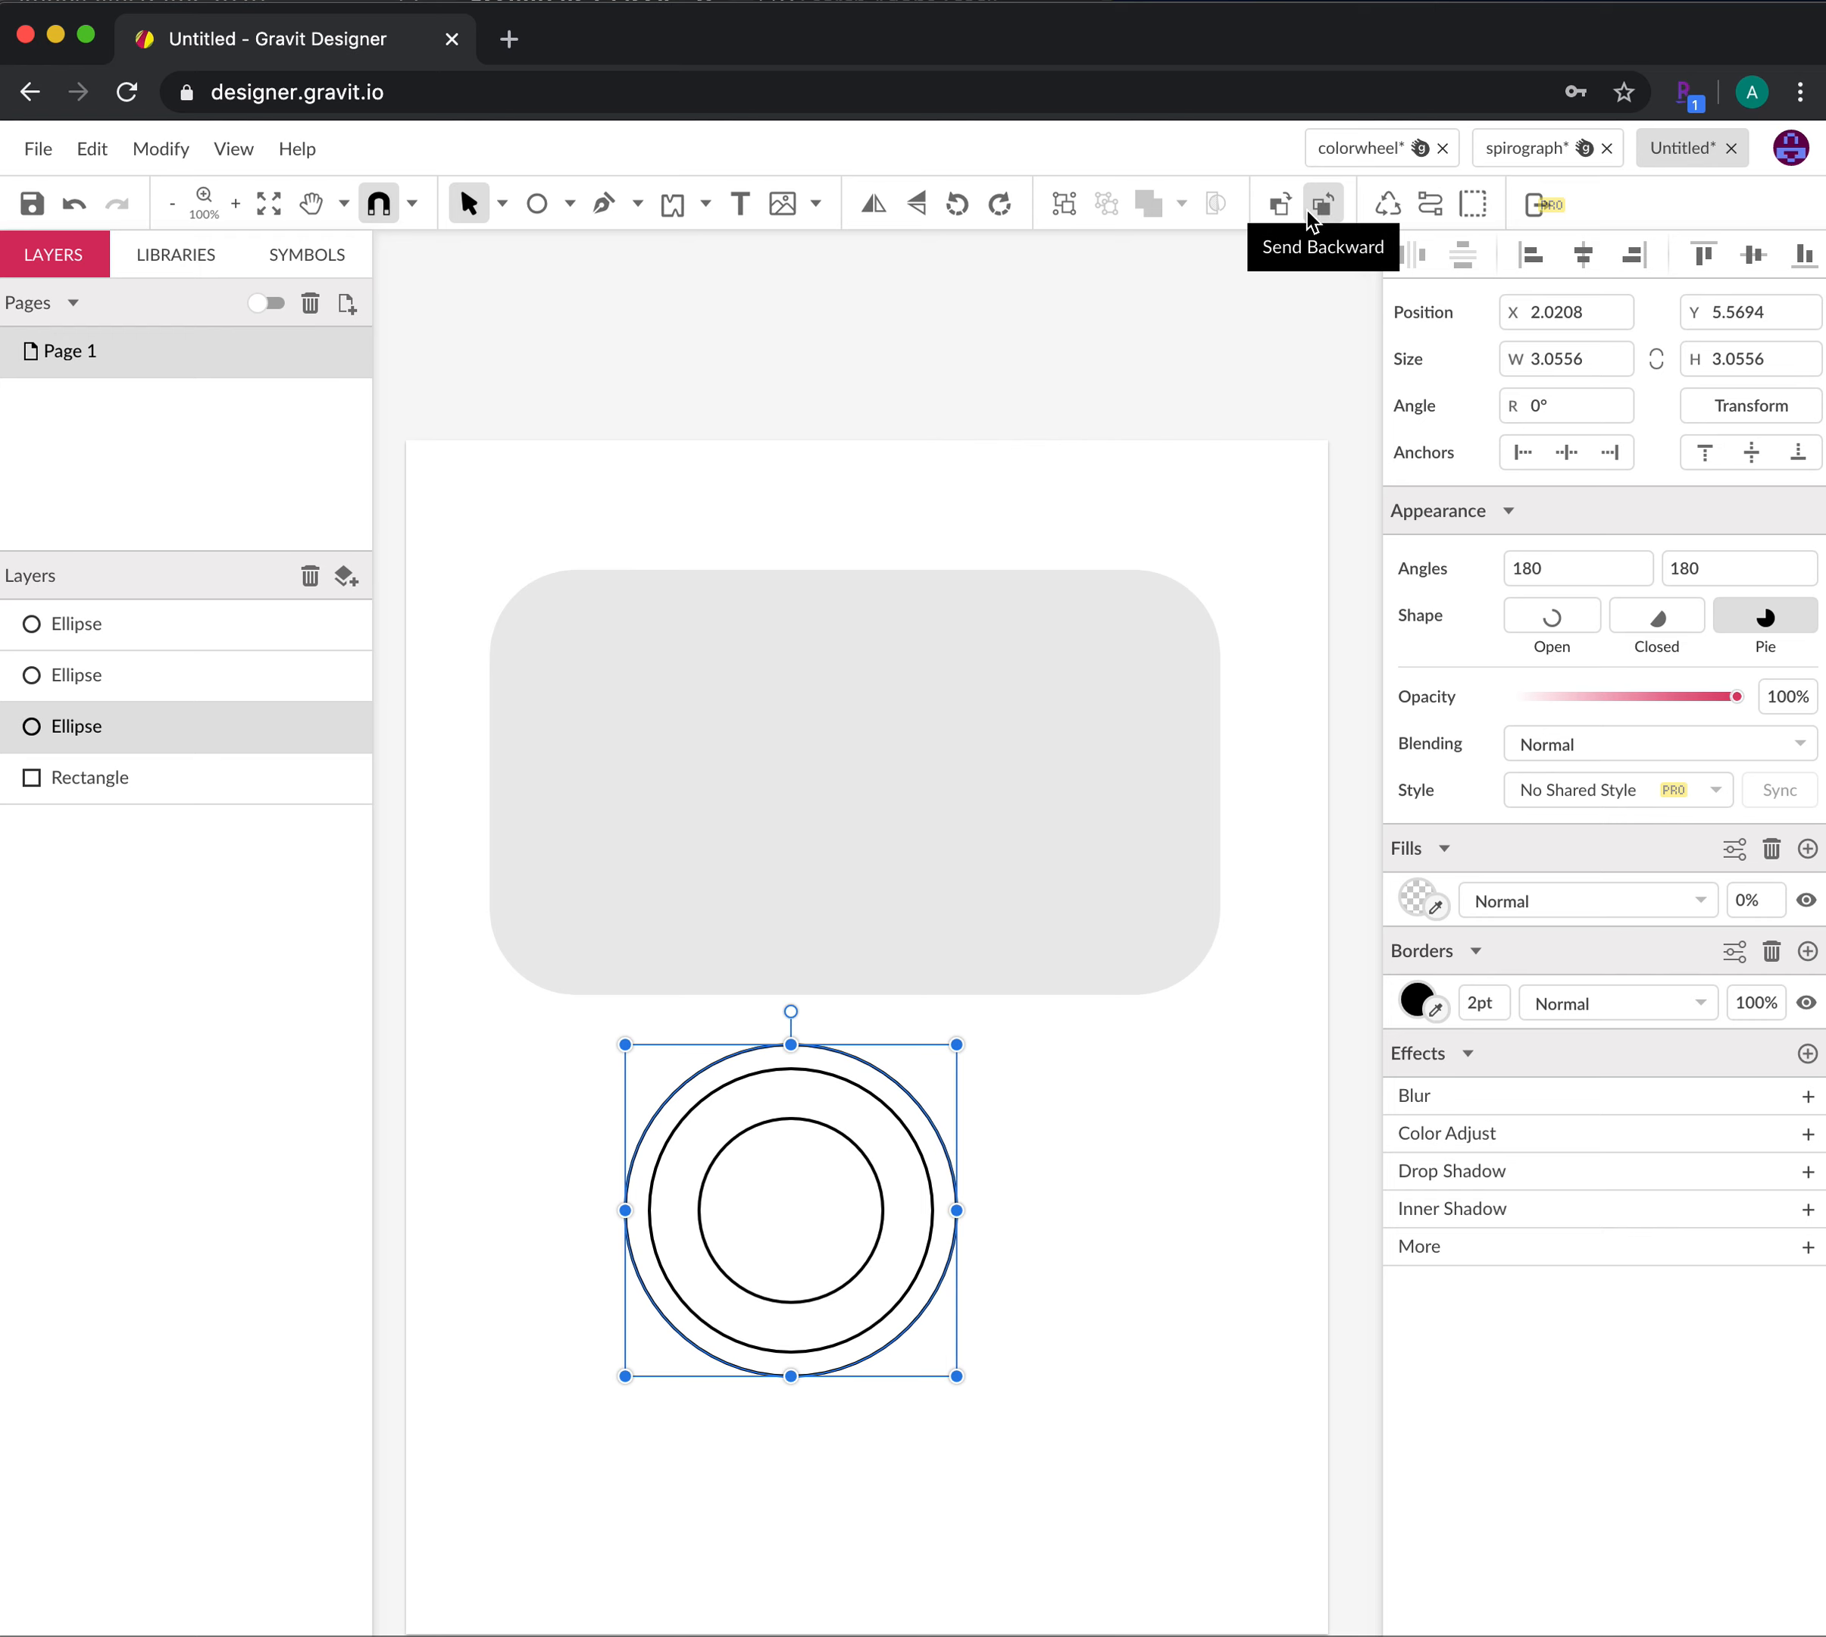
Marquee-select the three lens rings and move them up onto the camera body
{"action": "left_click", "coordinate": [1056, 1332]}
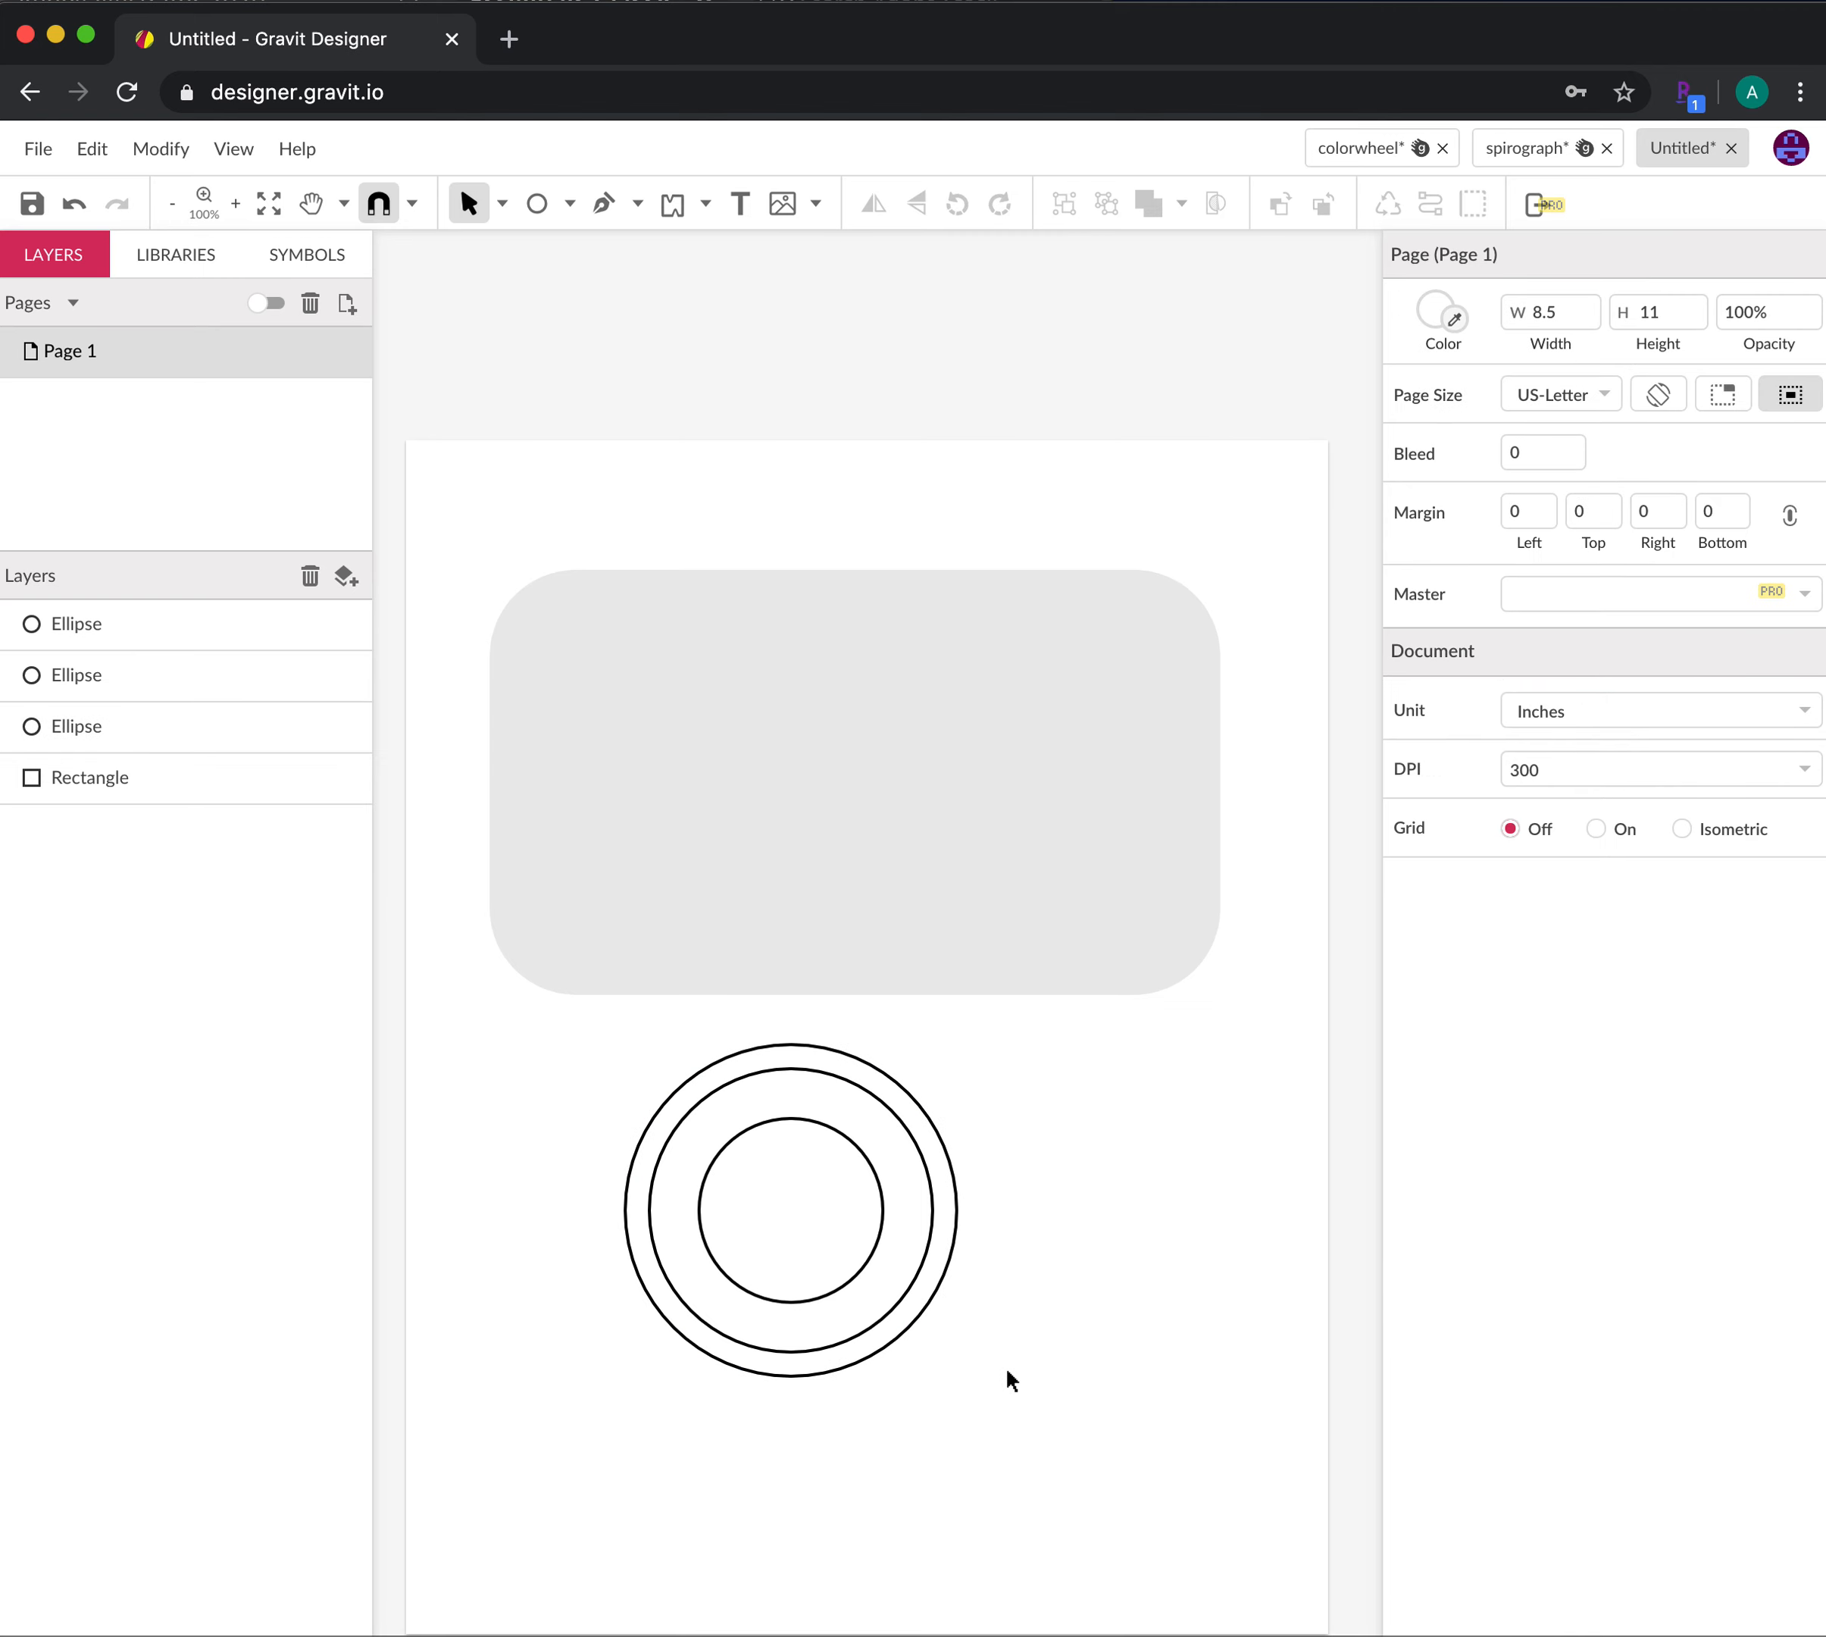
{"action": "left_click_drag", "start_coordinate": [1023, 1465], "coordinate": [571, 1086]}
{"action": "left_click_drag", "start_coordinate": [863, 1149], "coordinate": [893, 727]}
{"action": "left_click", "coordinate": [1144, 1319]}
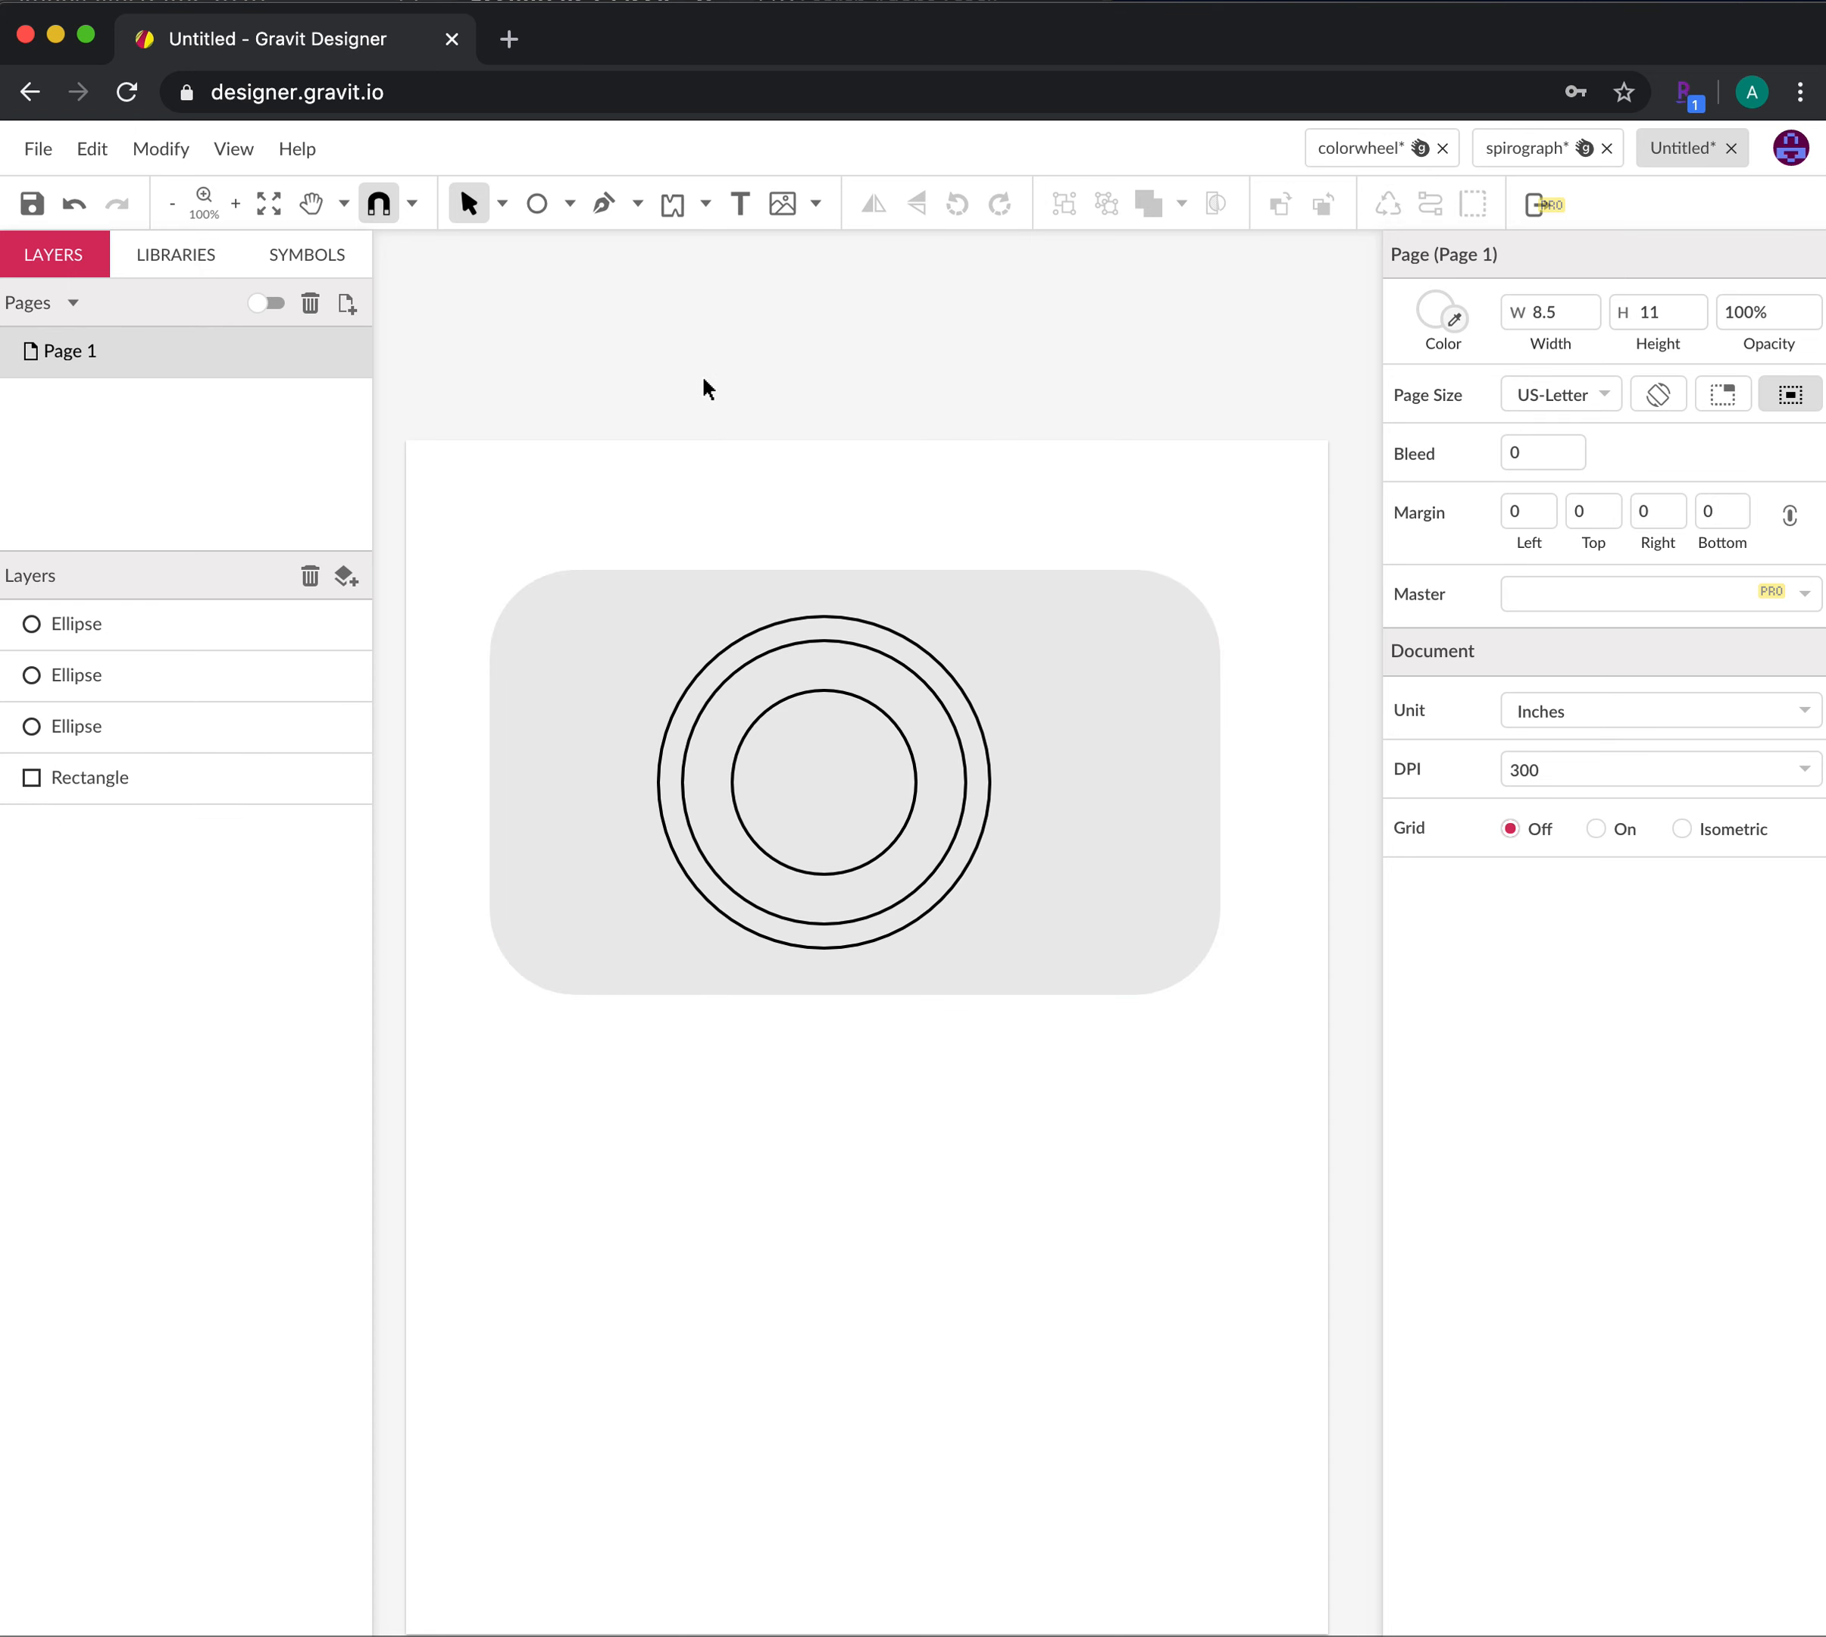
Draw a 1.8333 × 0.8194-inch rectangle at the body's bottom-left, snapping its left edge to the body
{"action": "left_click", "coordinate": [538, 205]}
{"action": "left_click", "coordinate": [570, 203]}
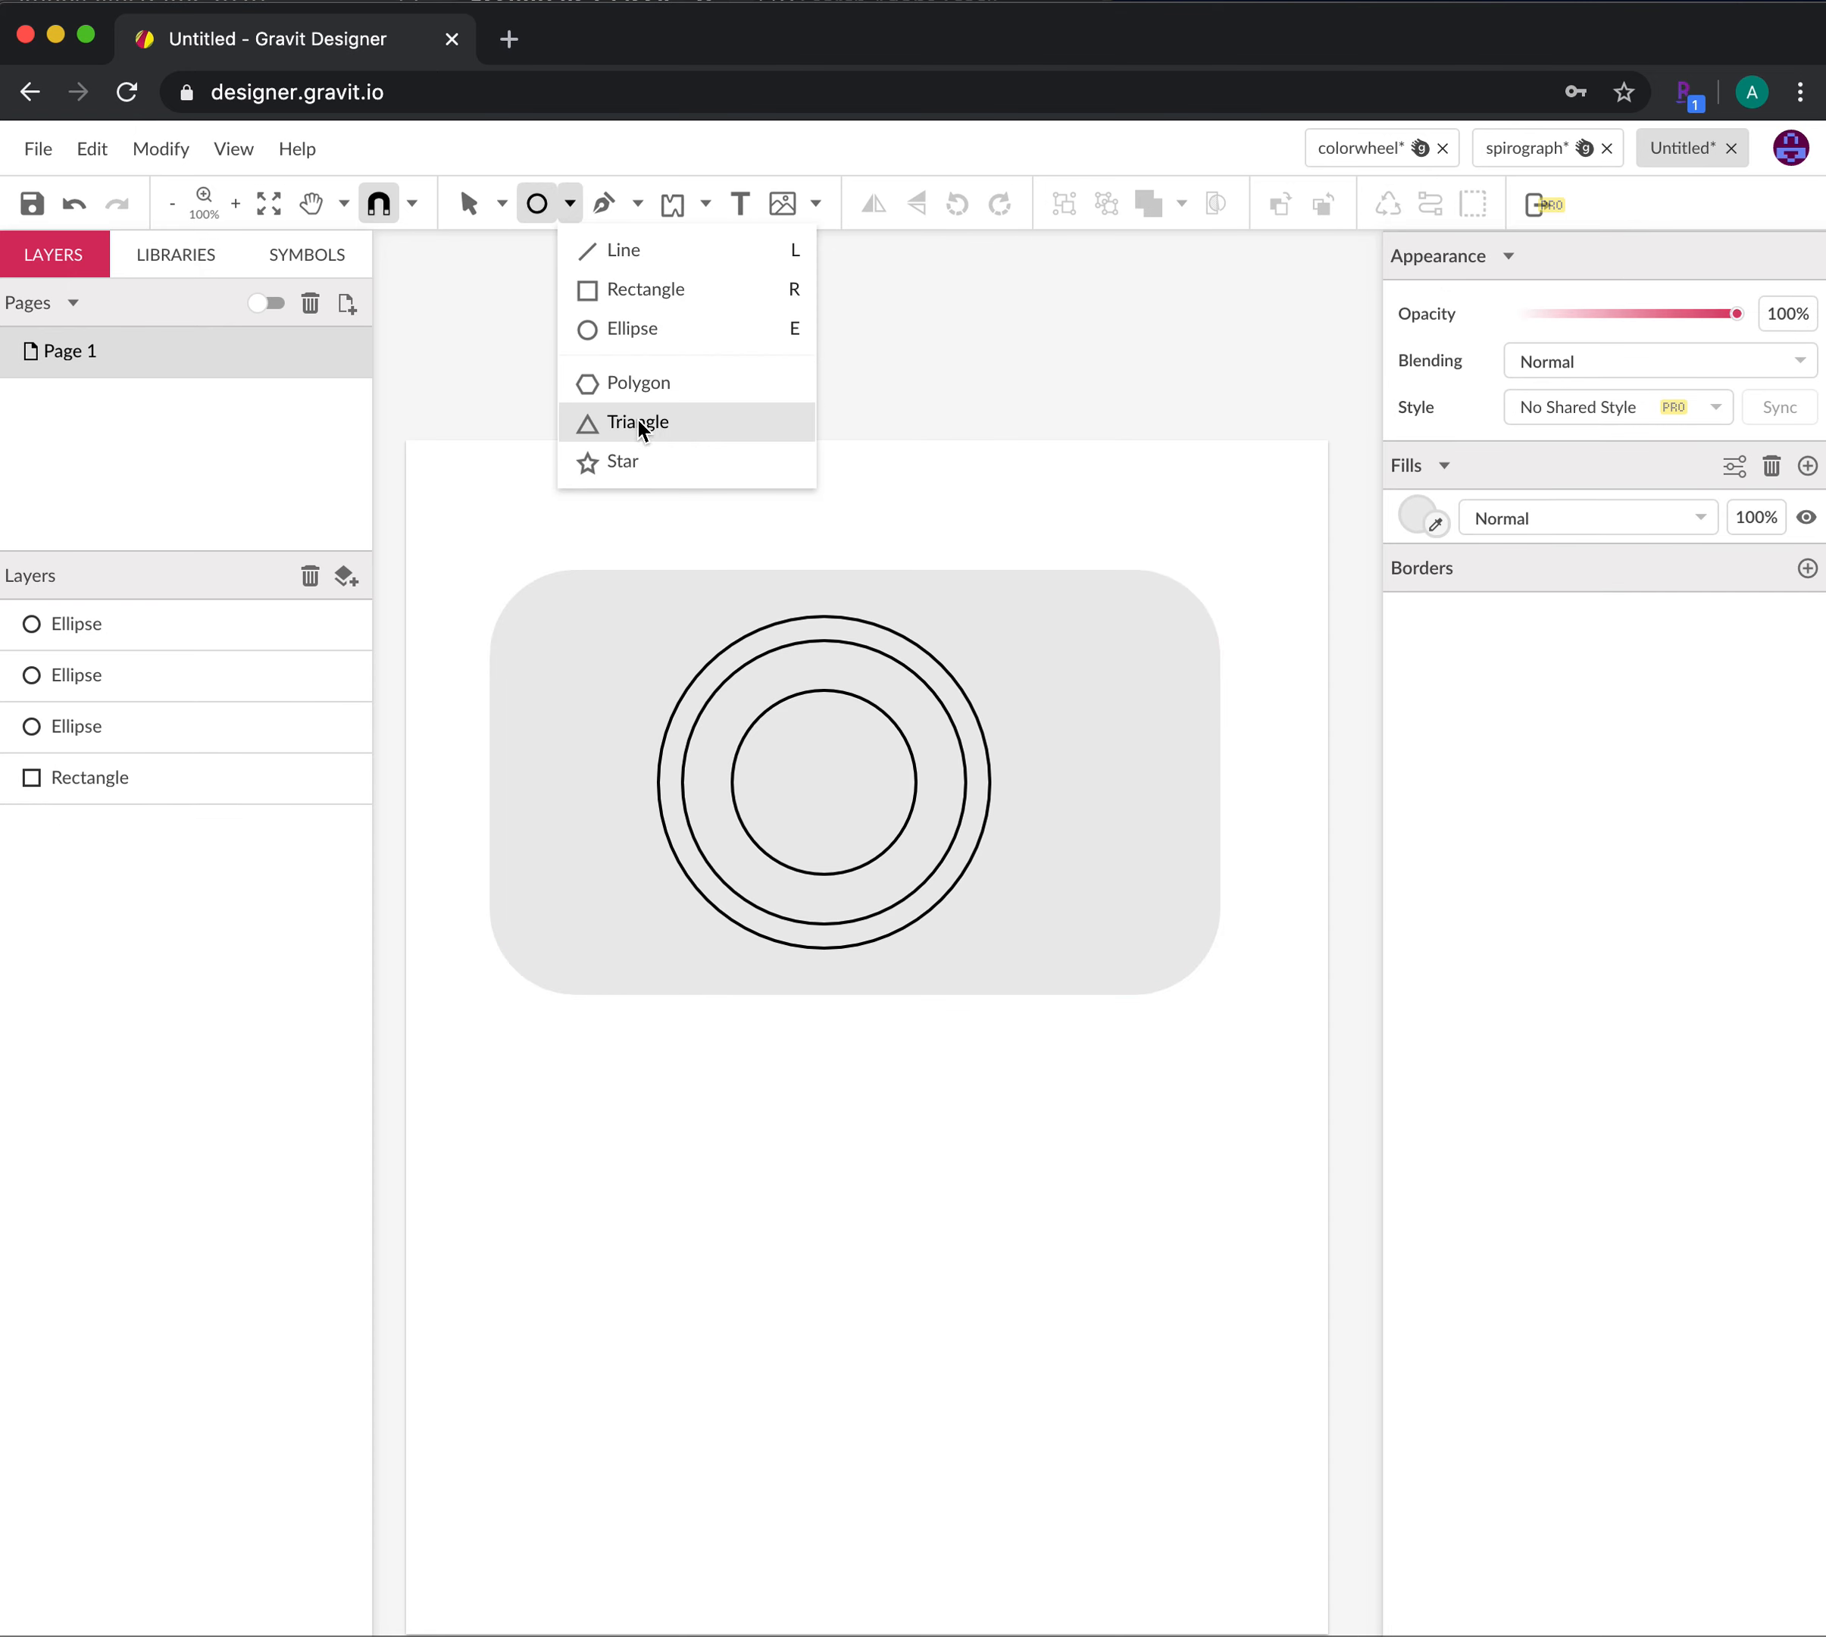
{"action": "left_click", "coordinate": [639, 292]}
{"action": "left_click_drag", "start_coordinate": [471, 906], "coordinate": [687, 994]}
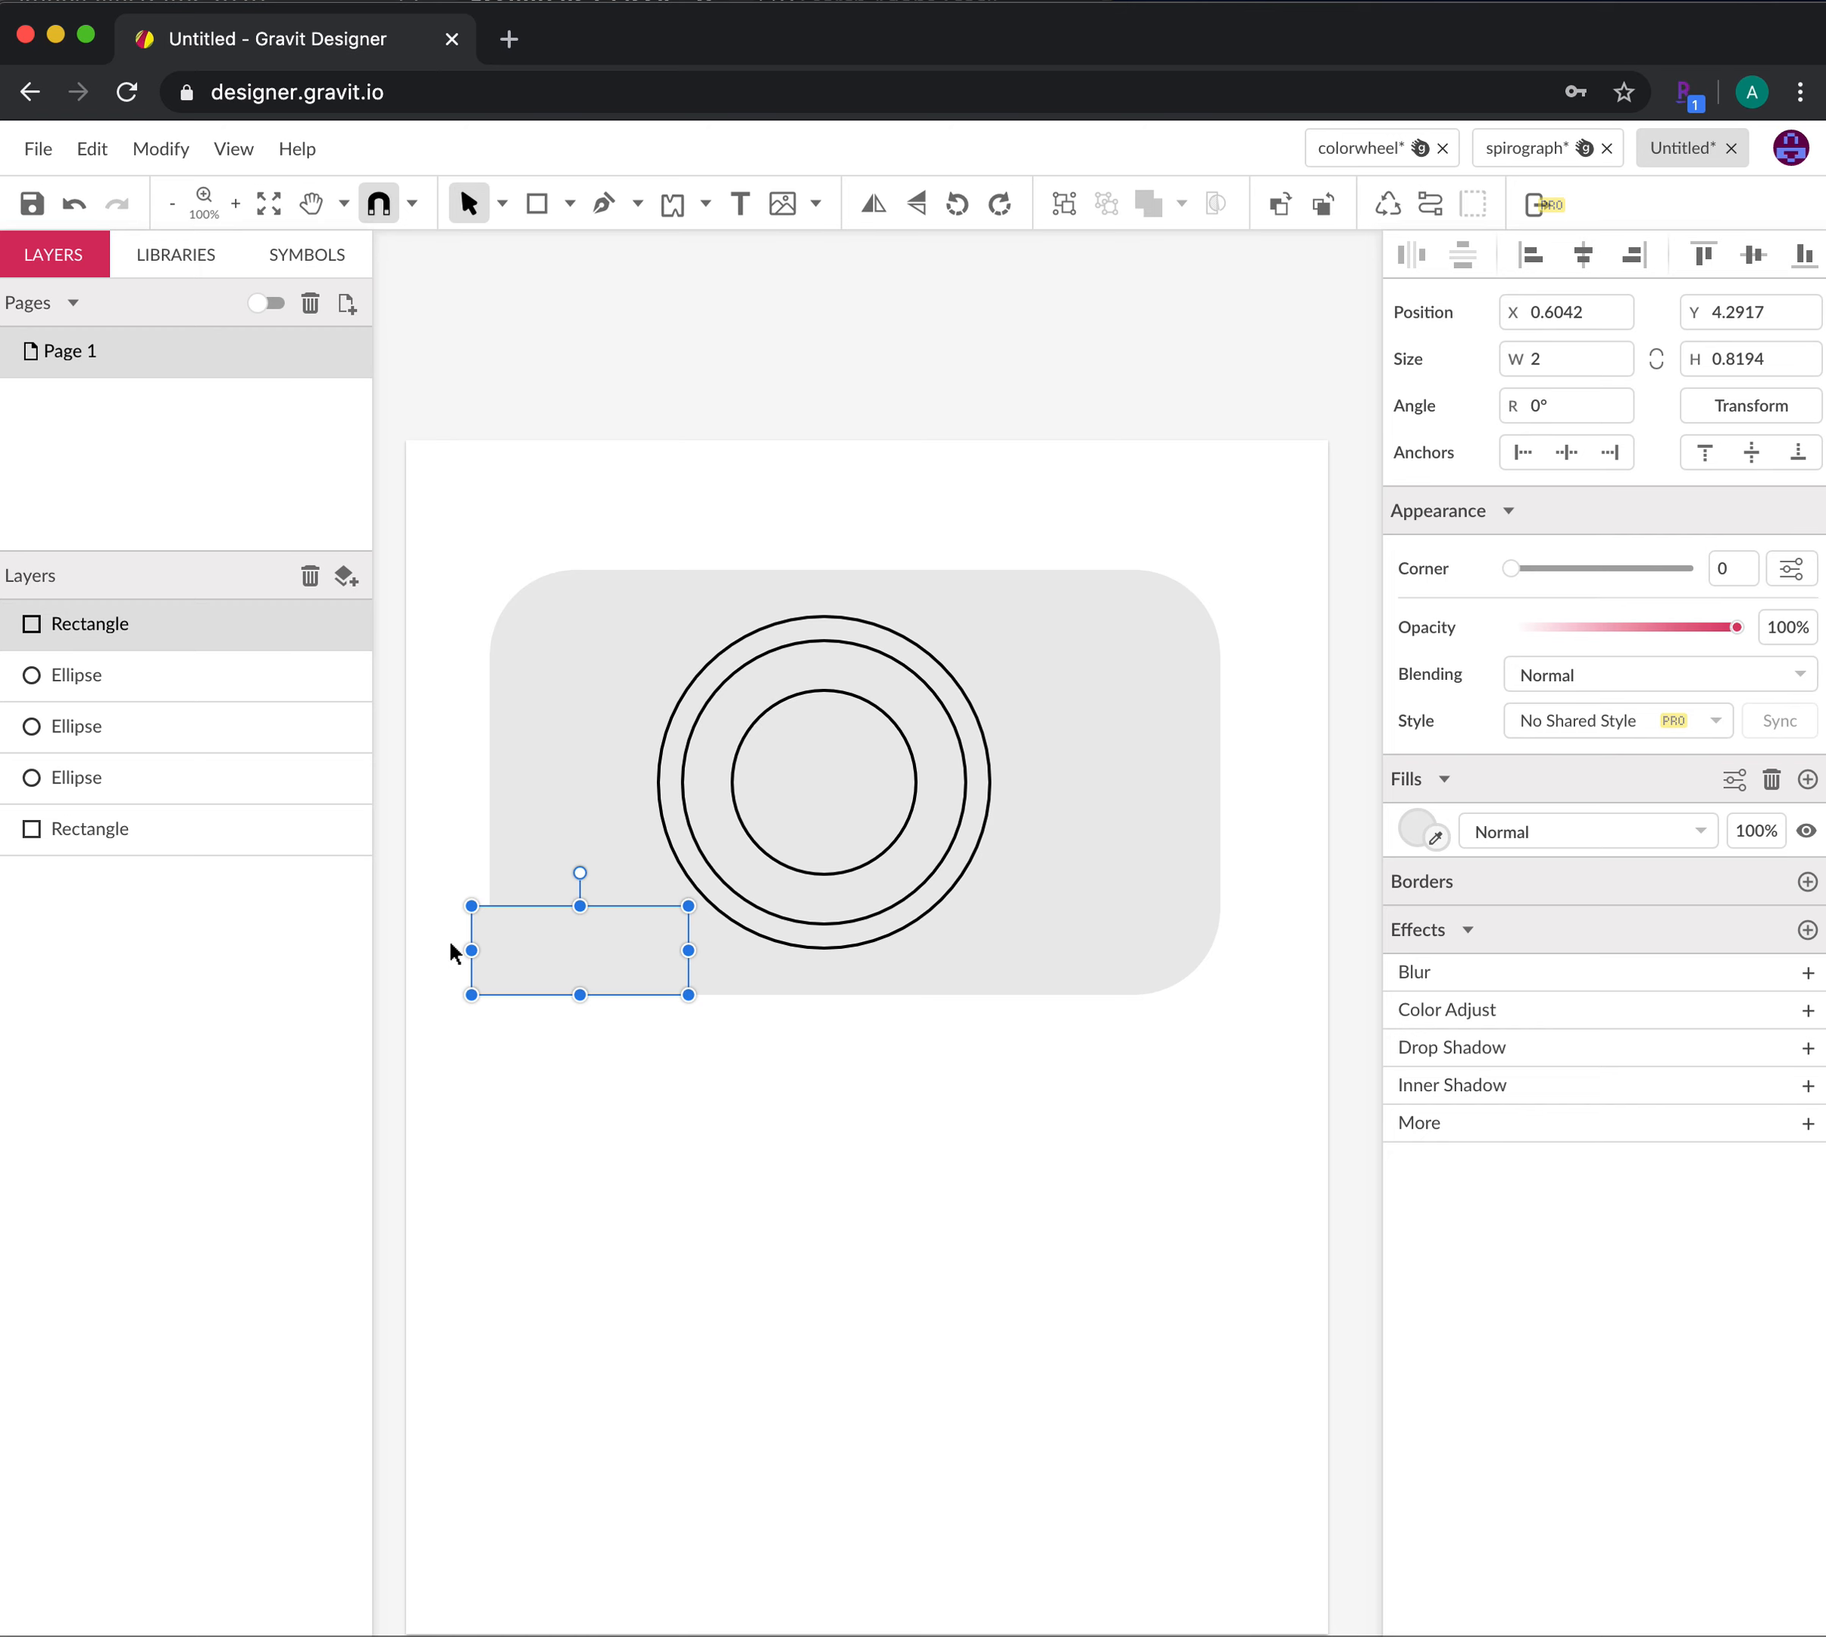
{"action": "left_click", "coordinate": [601, 1112]}
{"action": "left_click", "coordinate": [532, 960]}
{"action": "left_click_drag", "start_coordinate": [472, 949], "coordinate": [490, 952]}
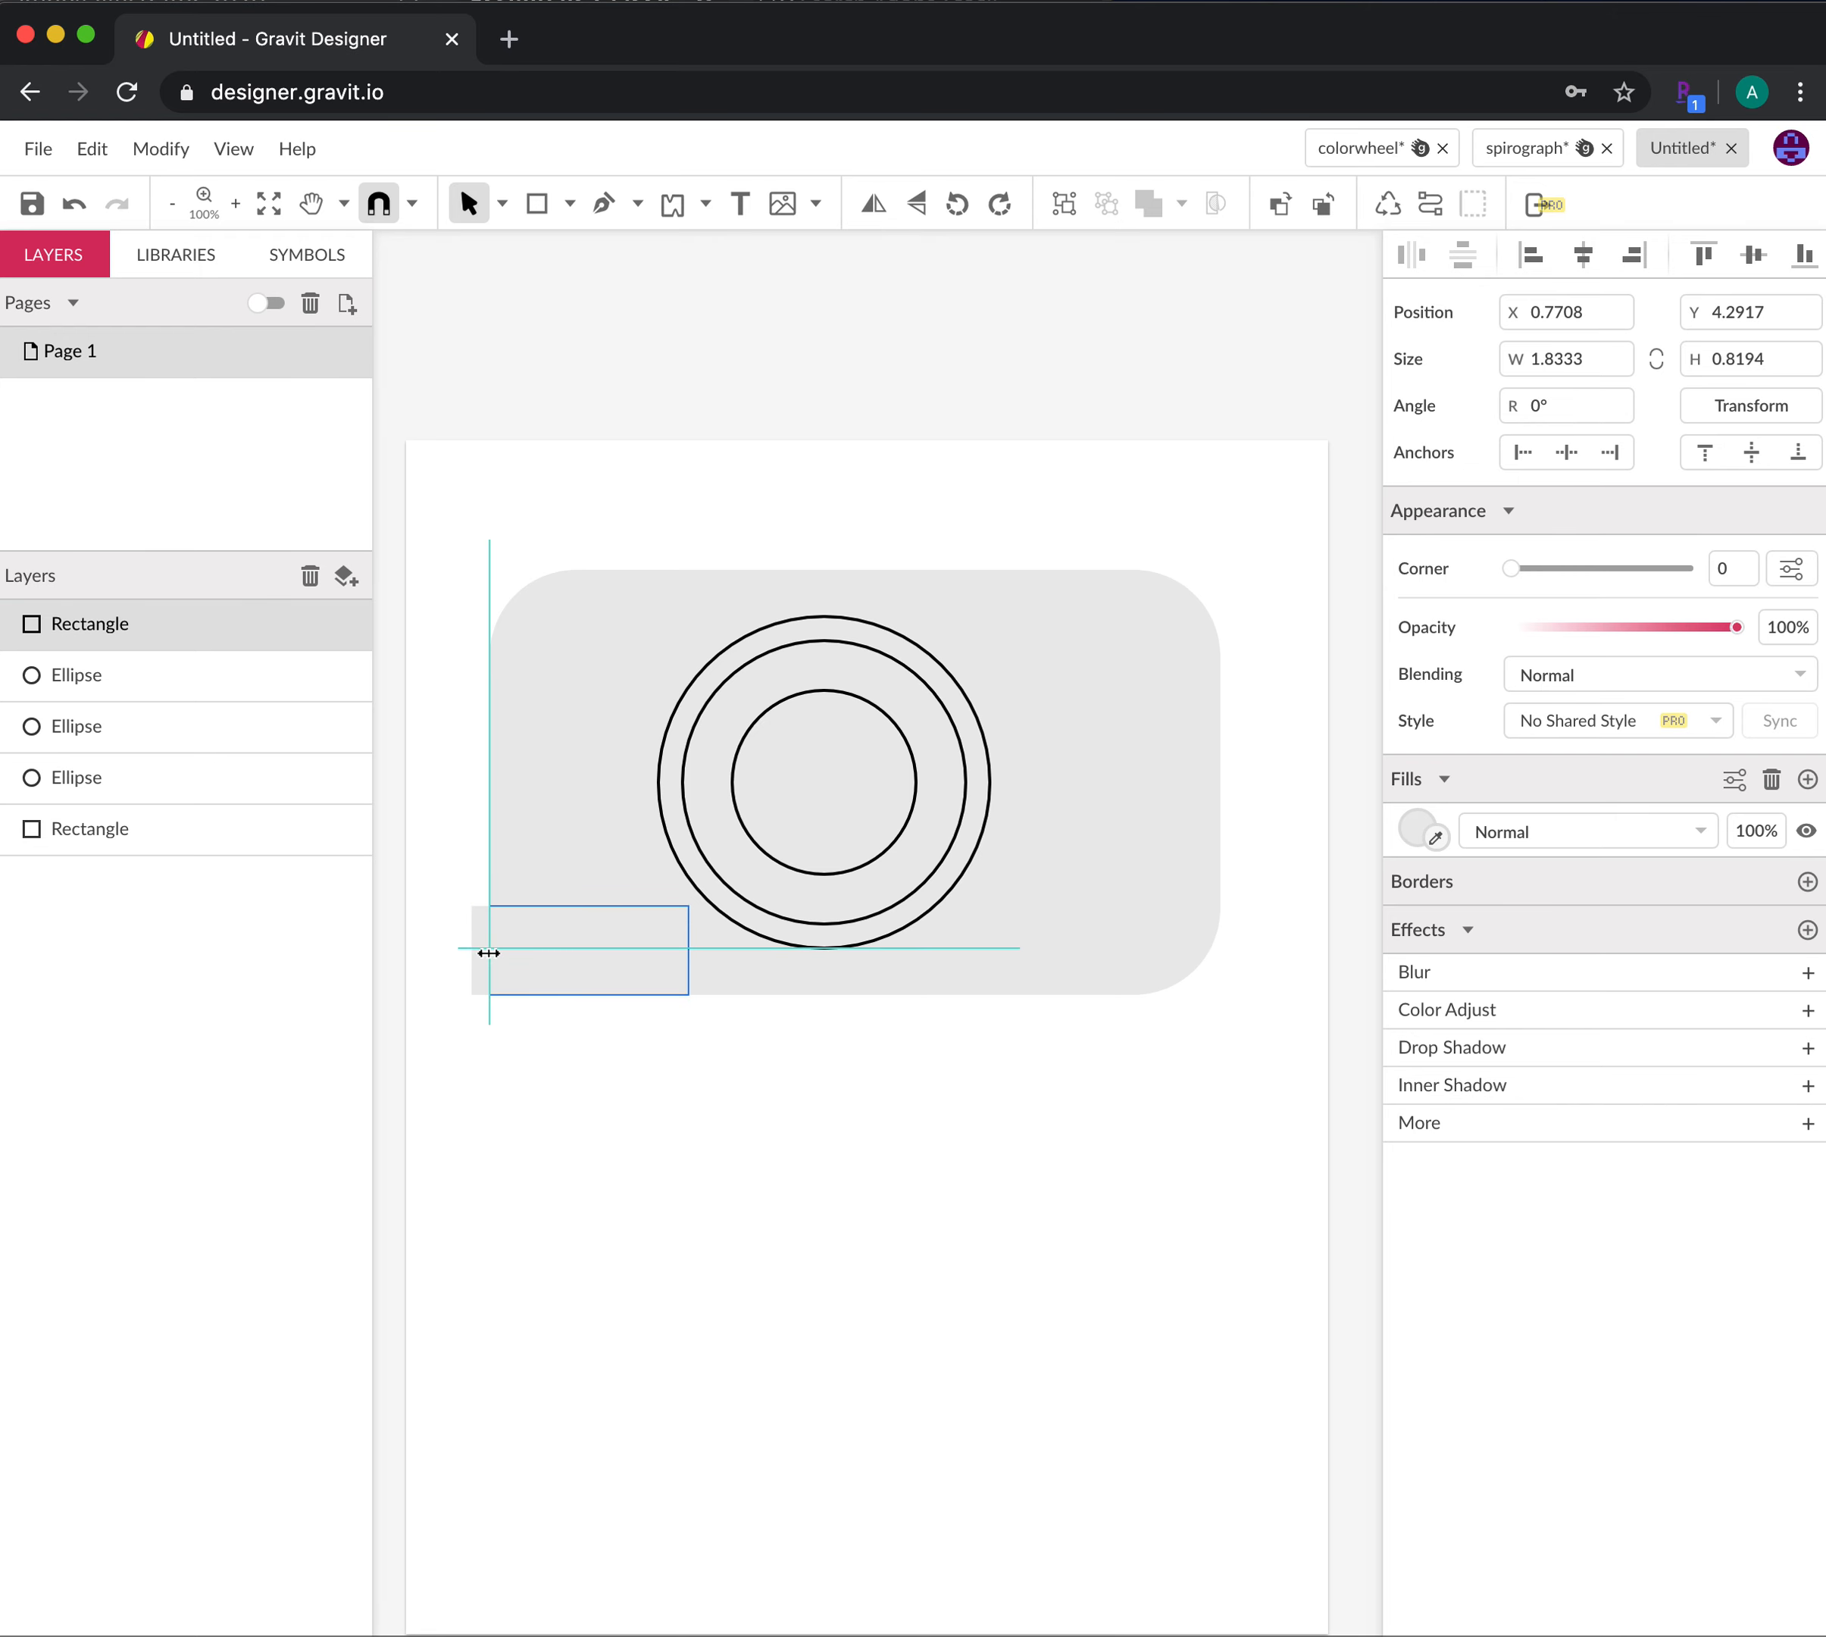
{"action": "left_click_drag", "start_coordinate": [489, 952], "coordinate": [489, 953]}
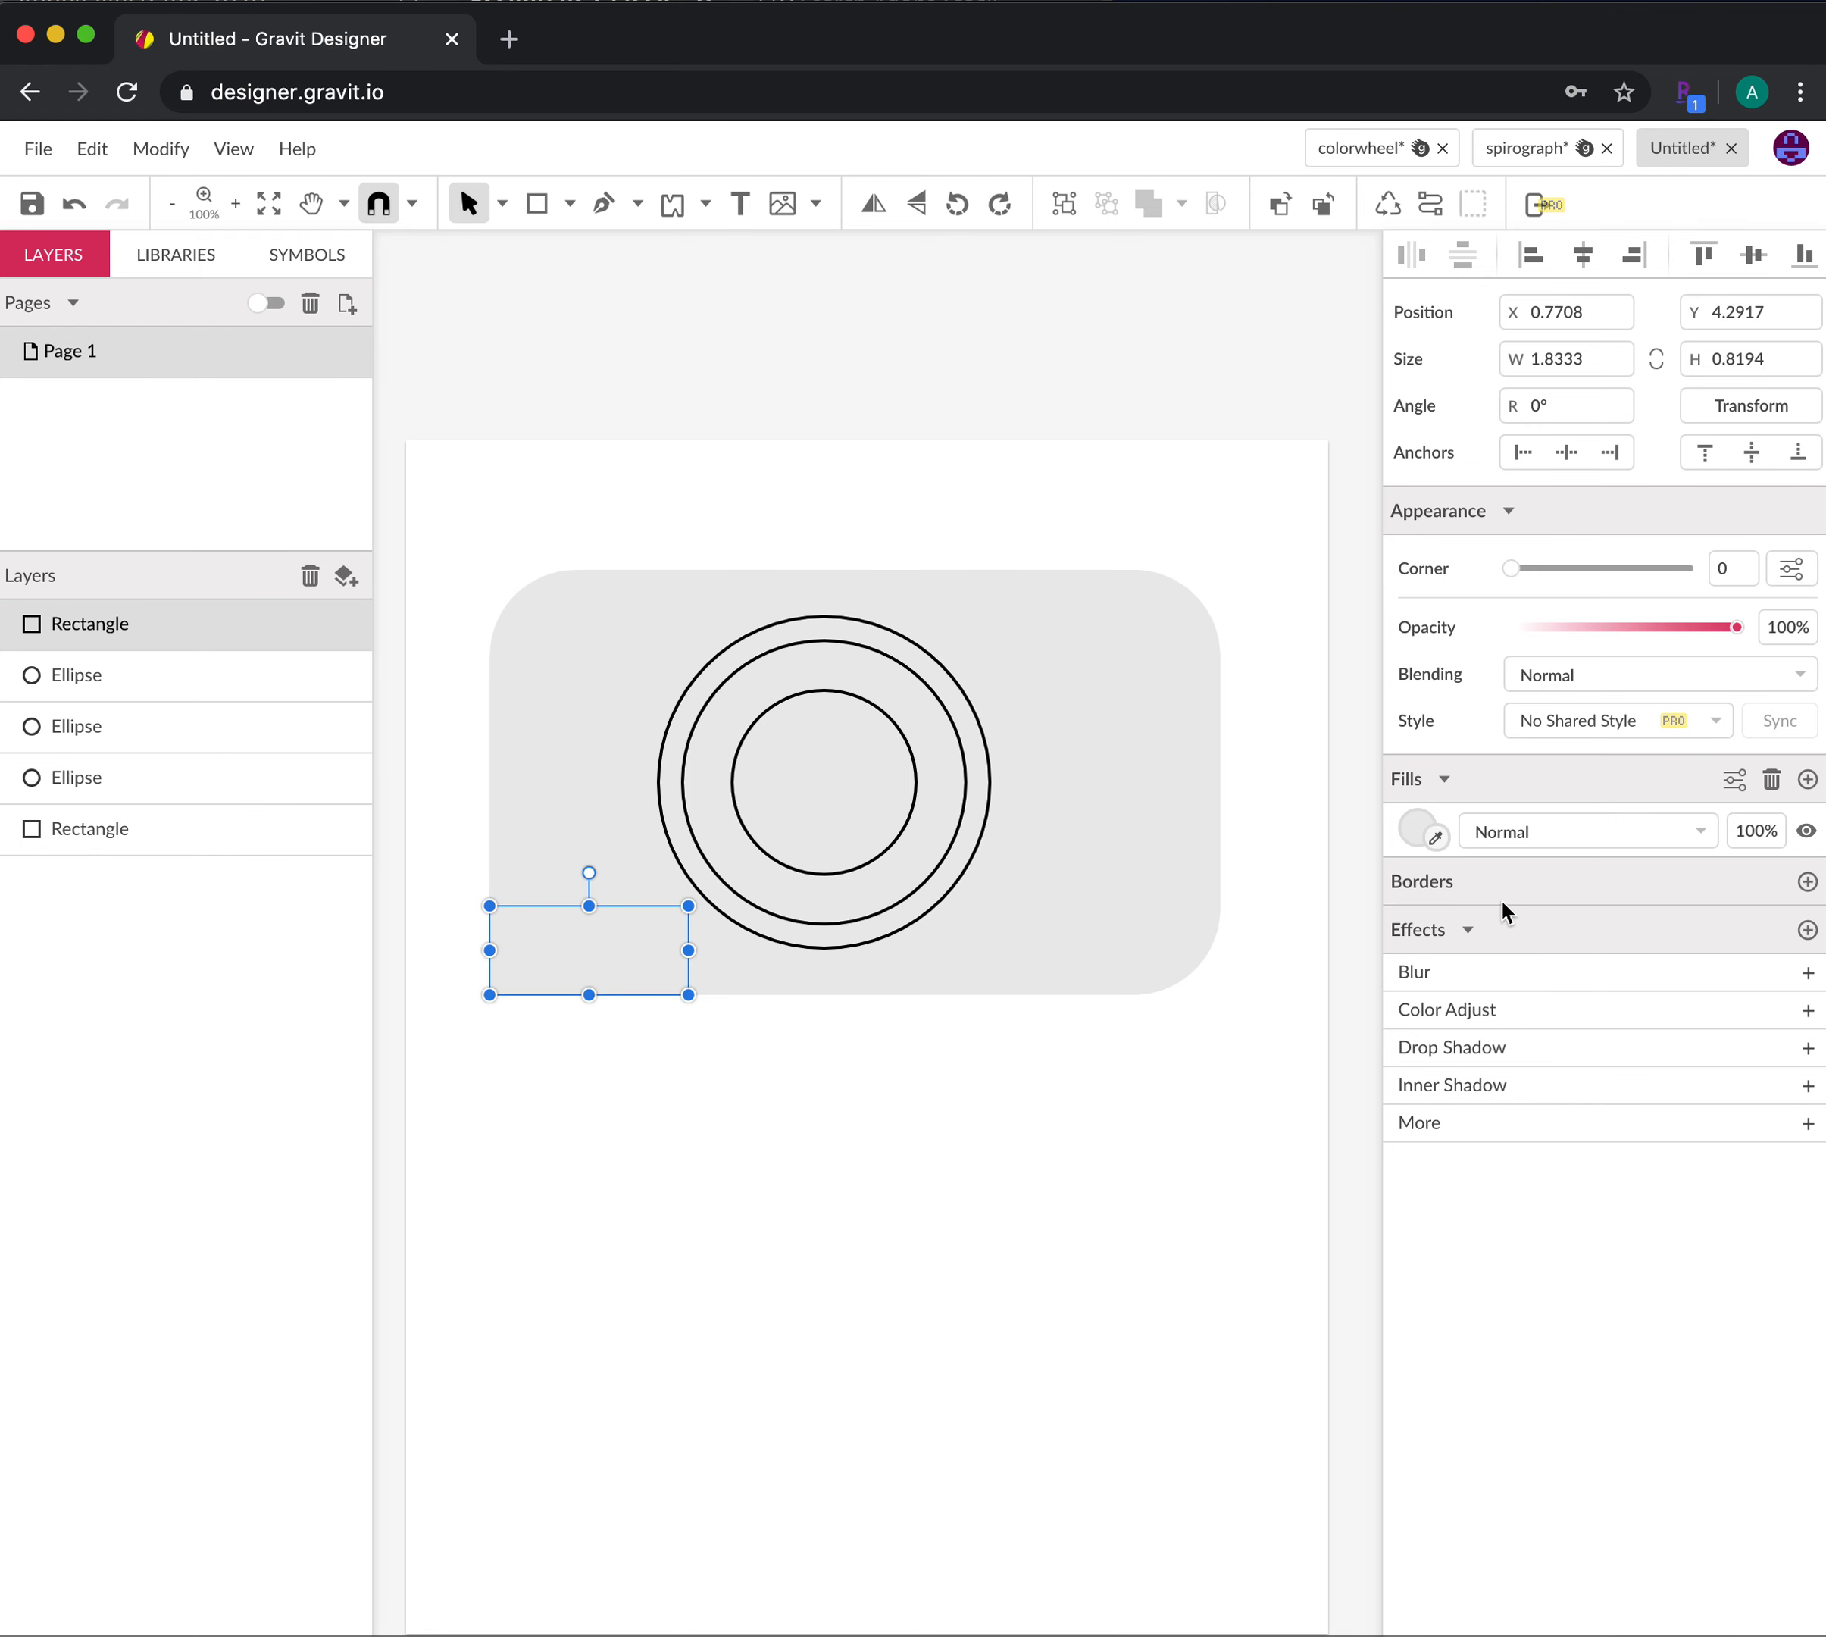
Add a 2pt black border to the small rectangle
{"action": "left_click", "coordinate": [1807, 881]}
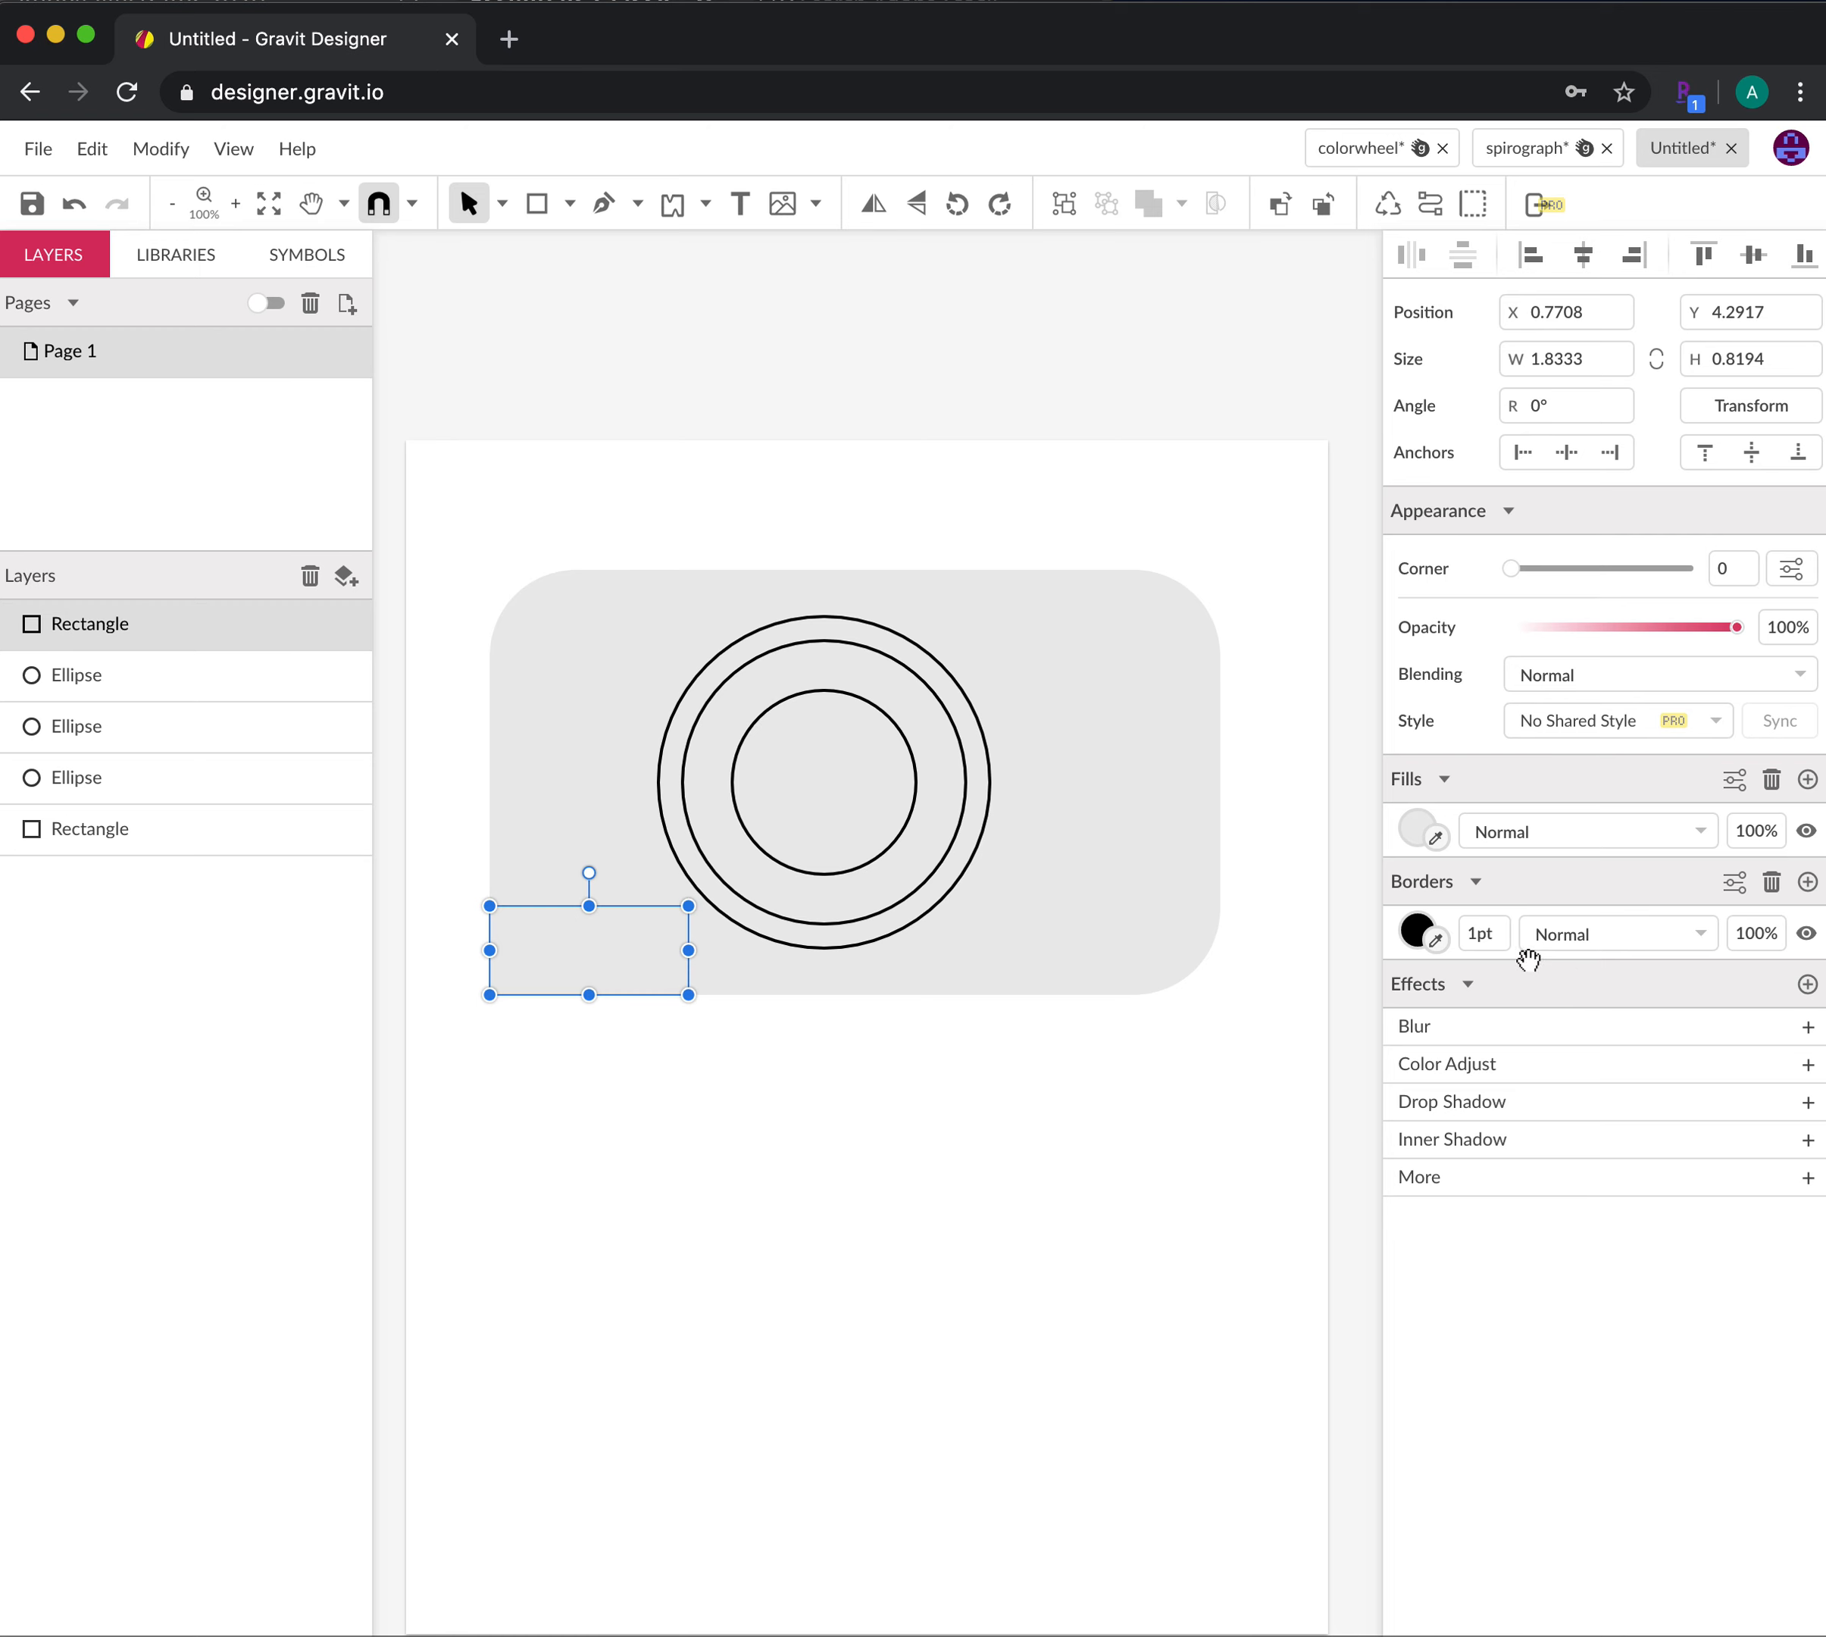
{"action": "double_click", "coordinate": [1484, 934]}
{"action": "type", "text": "2"}
{"action": "key", "text": "Return"}
{"action": "left_click", "coordinate": [1025, 1228]}
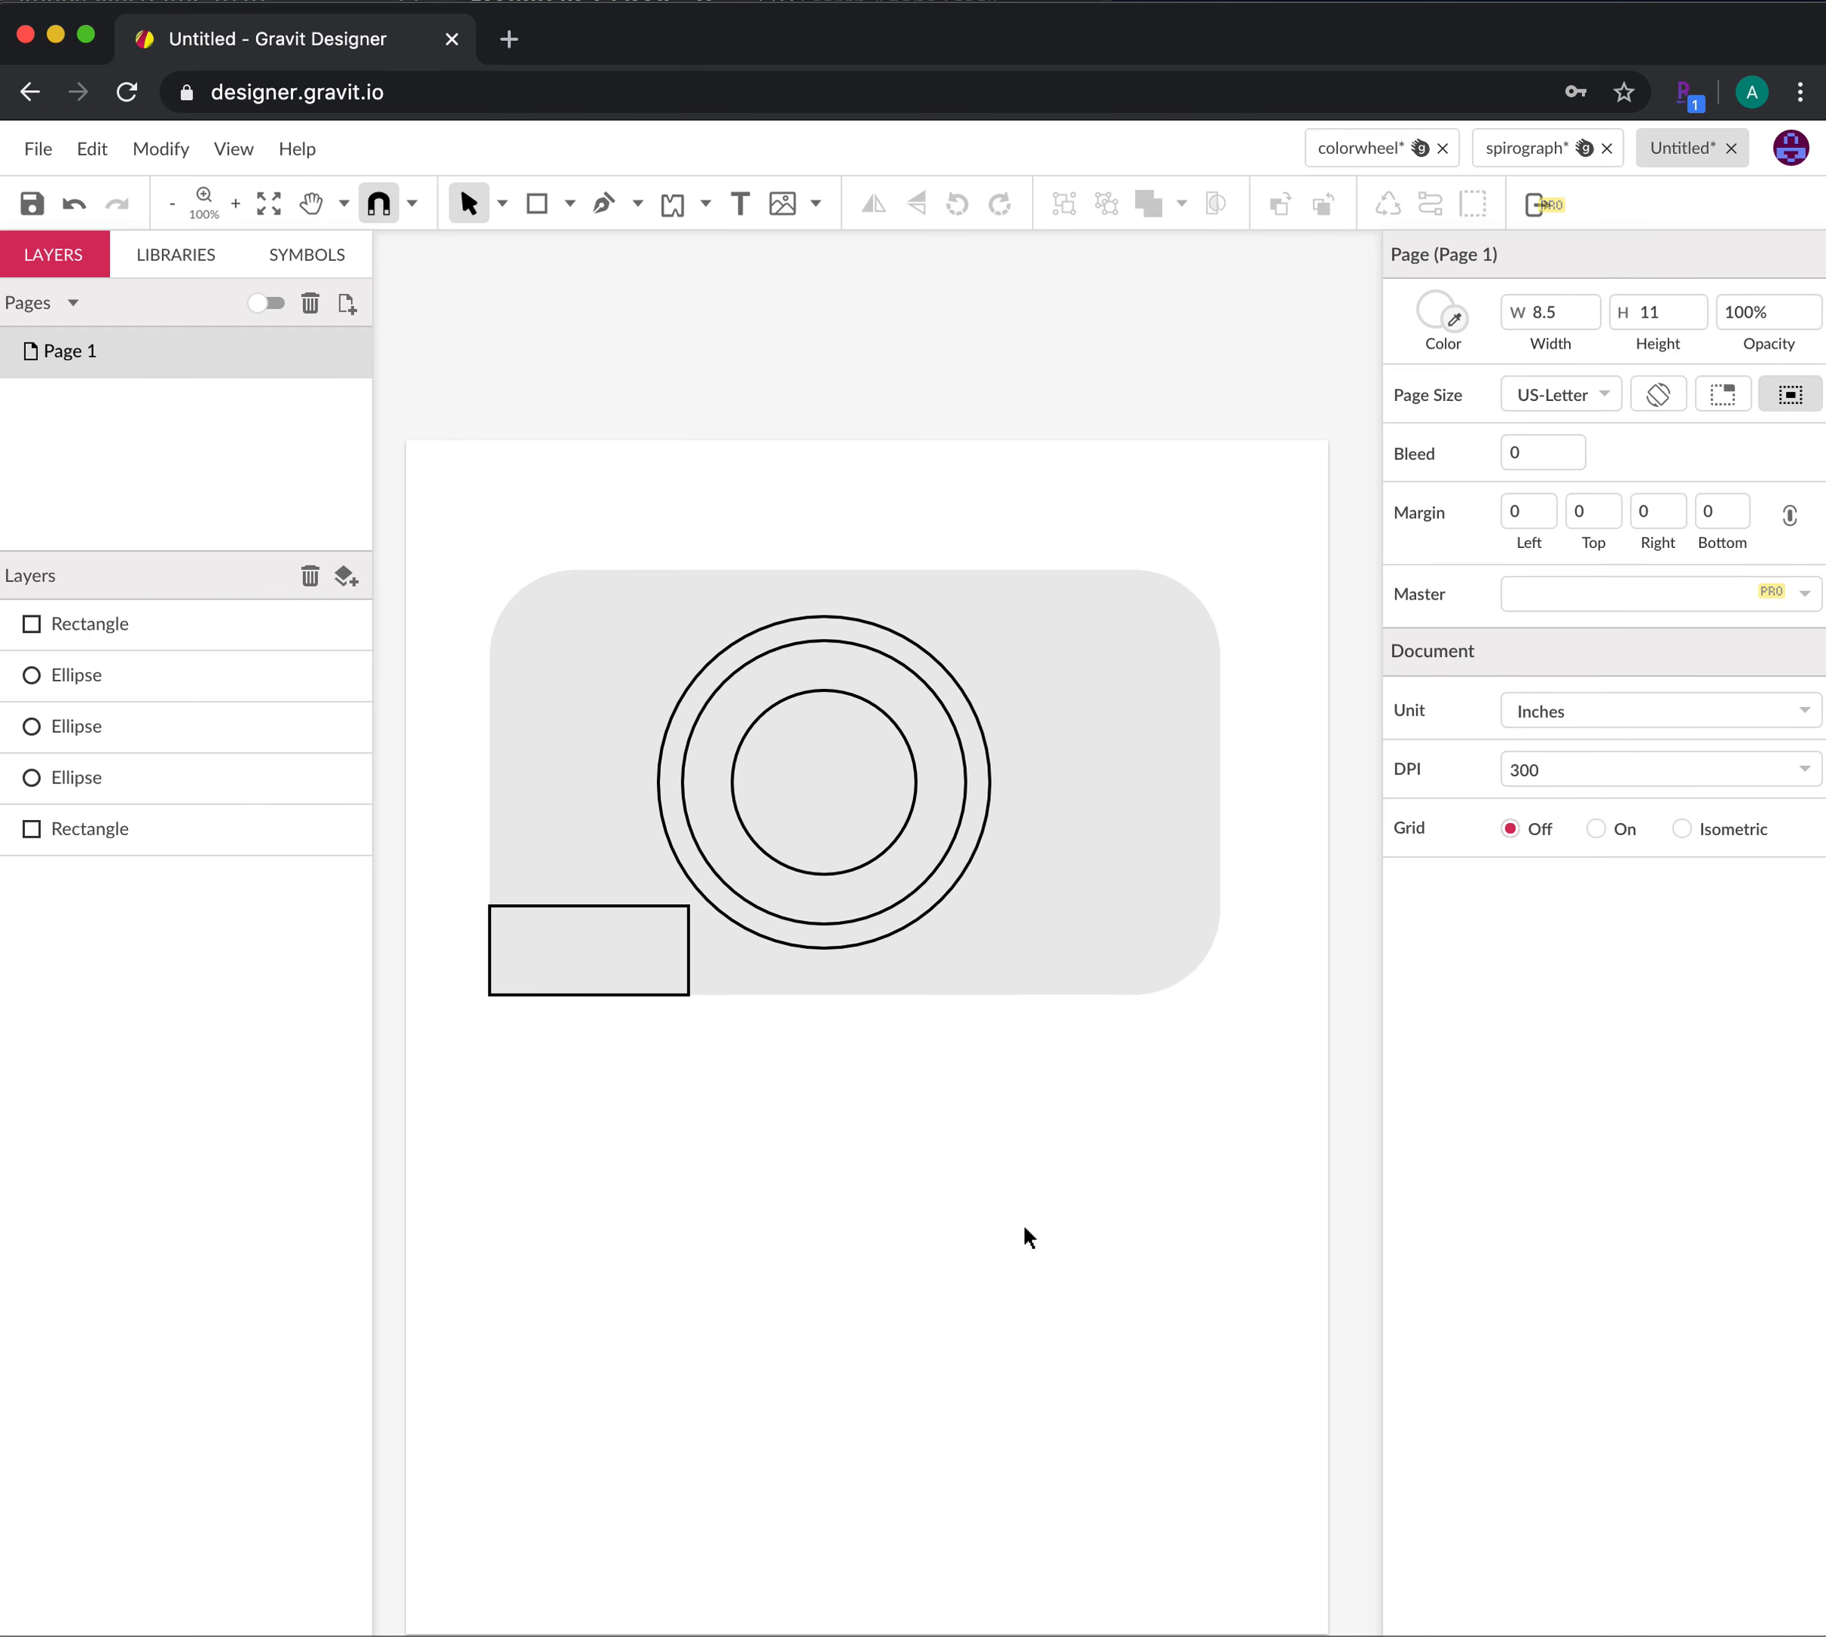
{"action": "left_click", "coordinate": [1156, 856]}
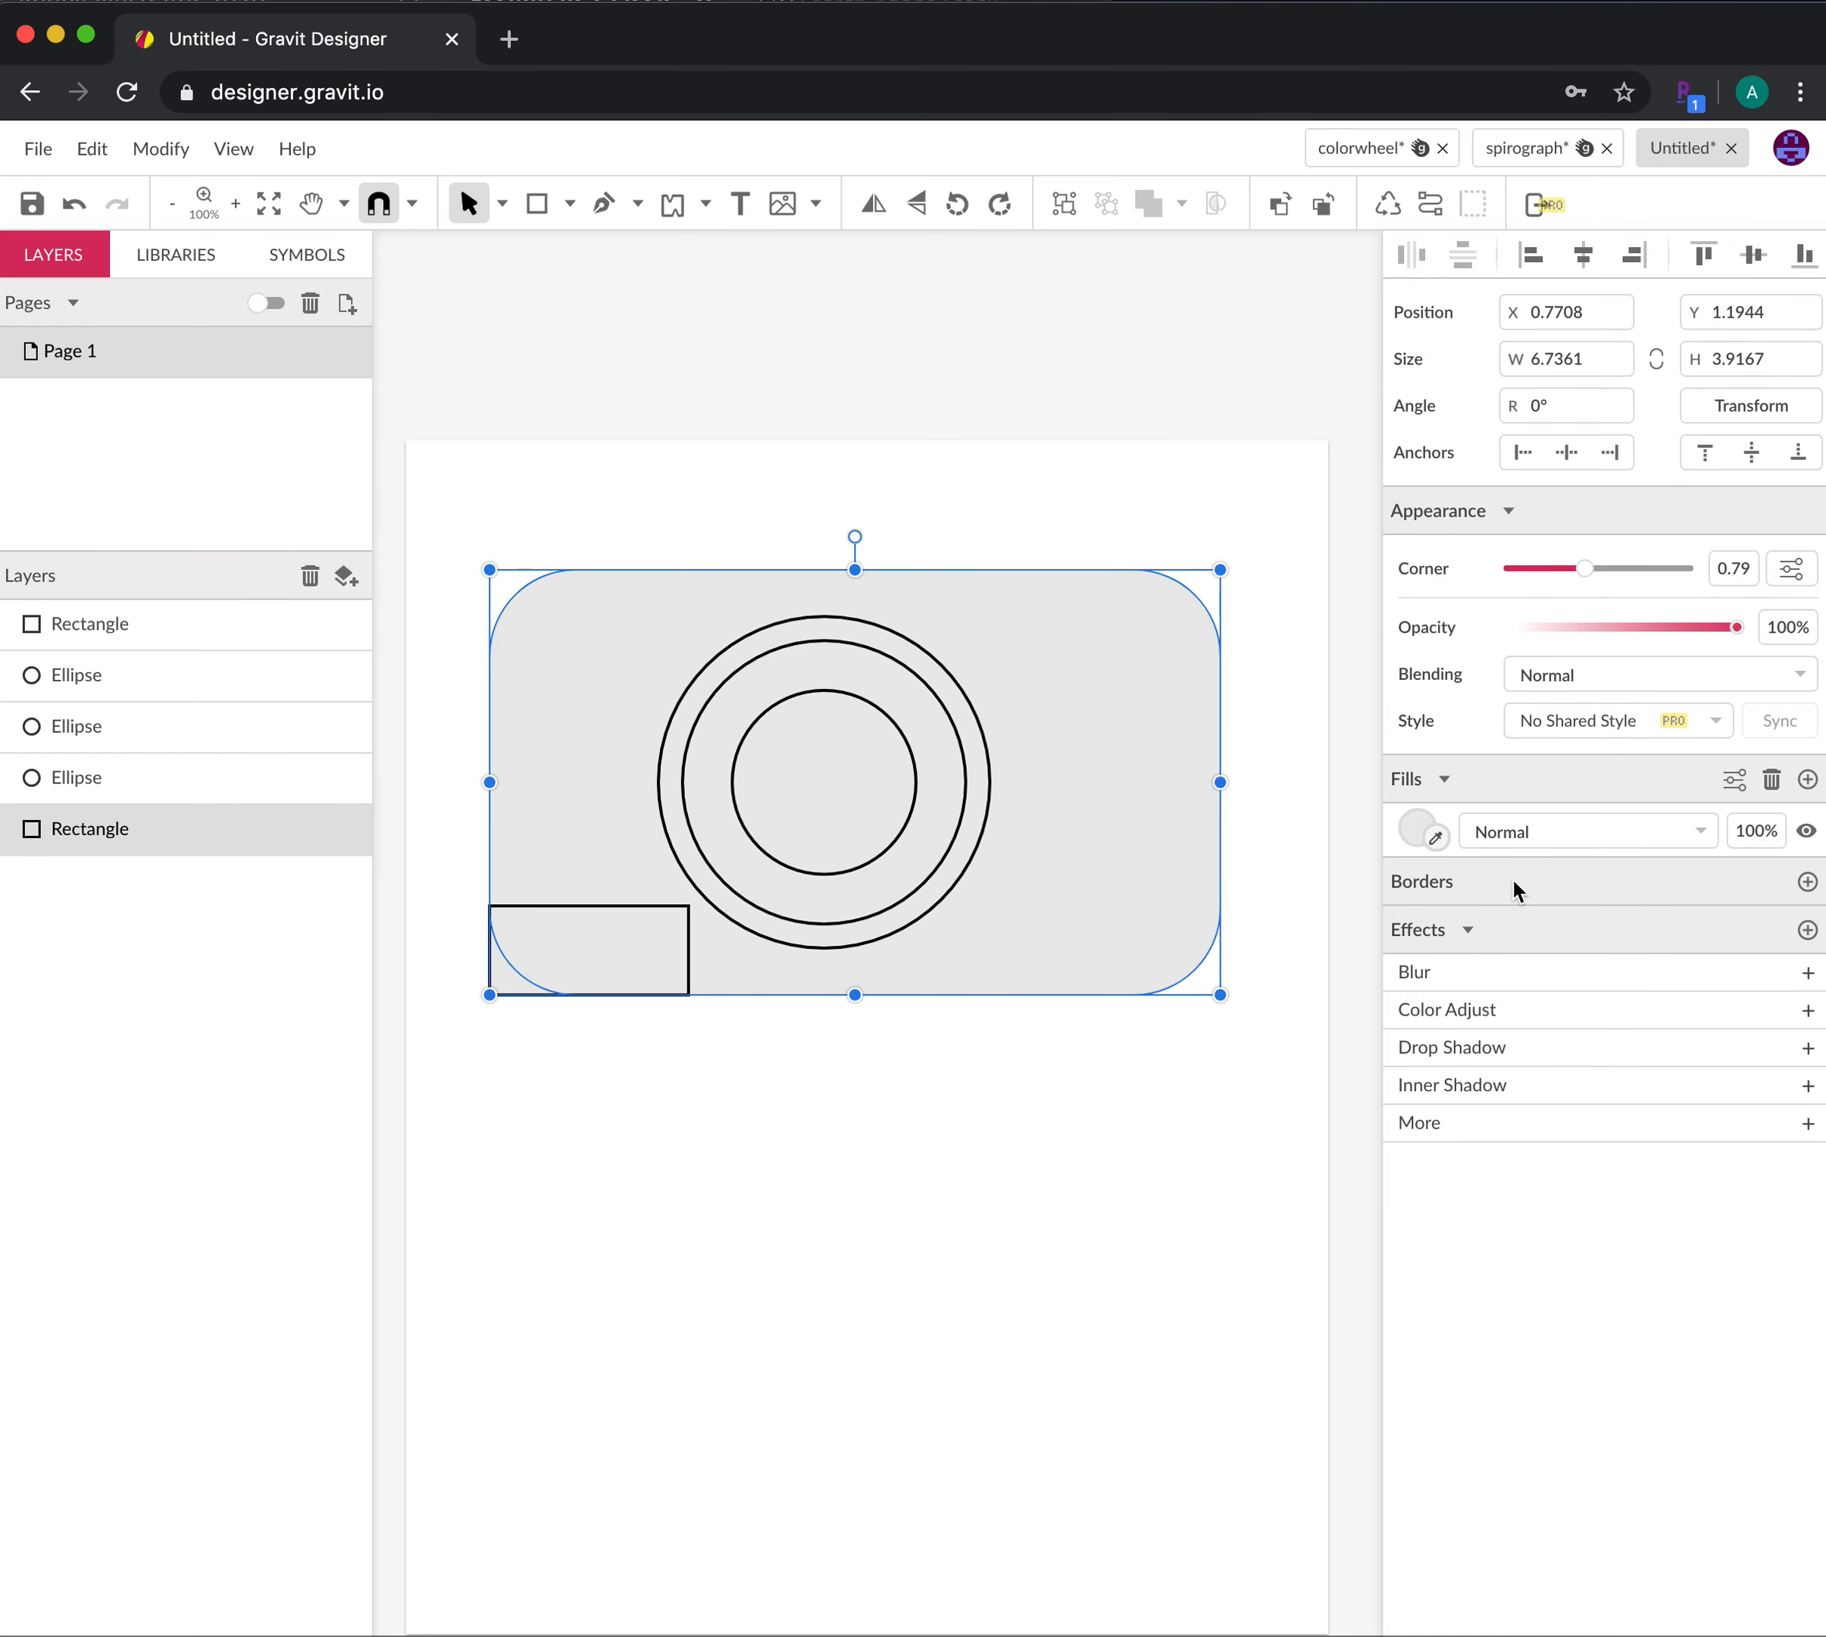
Add a 2pt black border to the rounded camera-body rectangle
{"action": "left_click", "coordinate": [1807, 882]}
{"action": "left_click", "coordinate": [1483, 934]}
{"action": "type", "text": "2"}
{"action": "key", "text": "Return"}
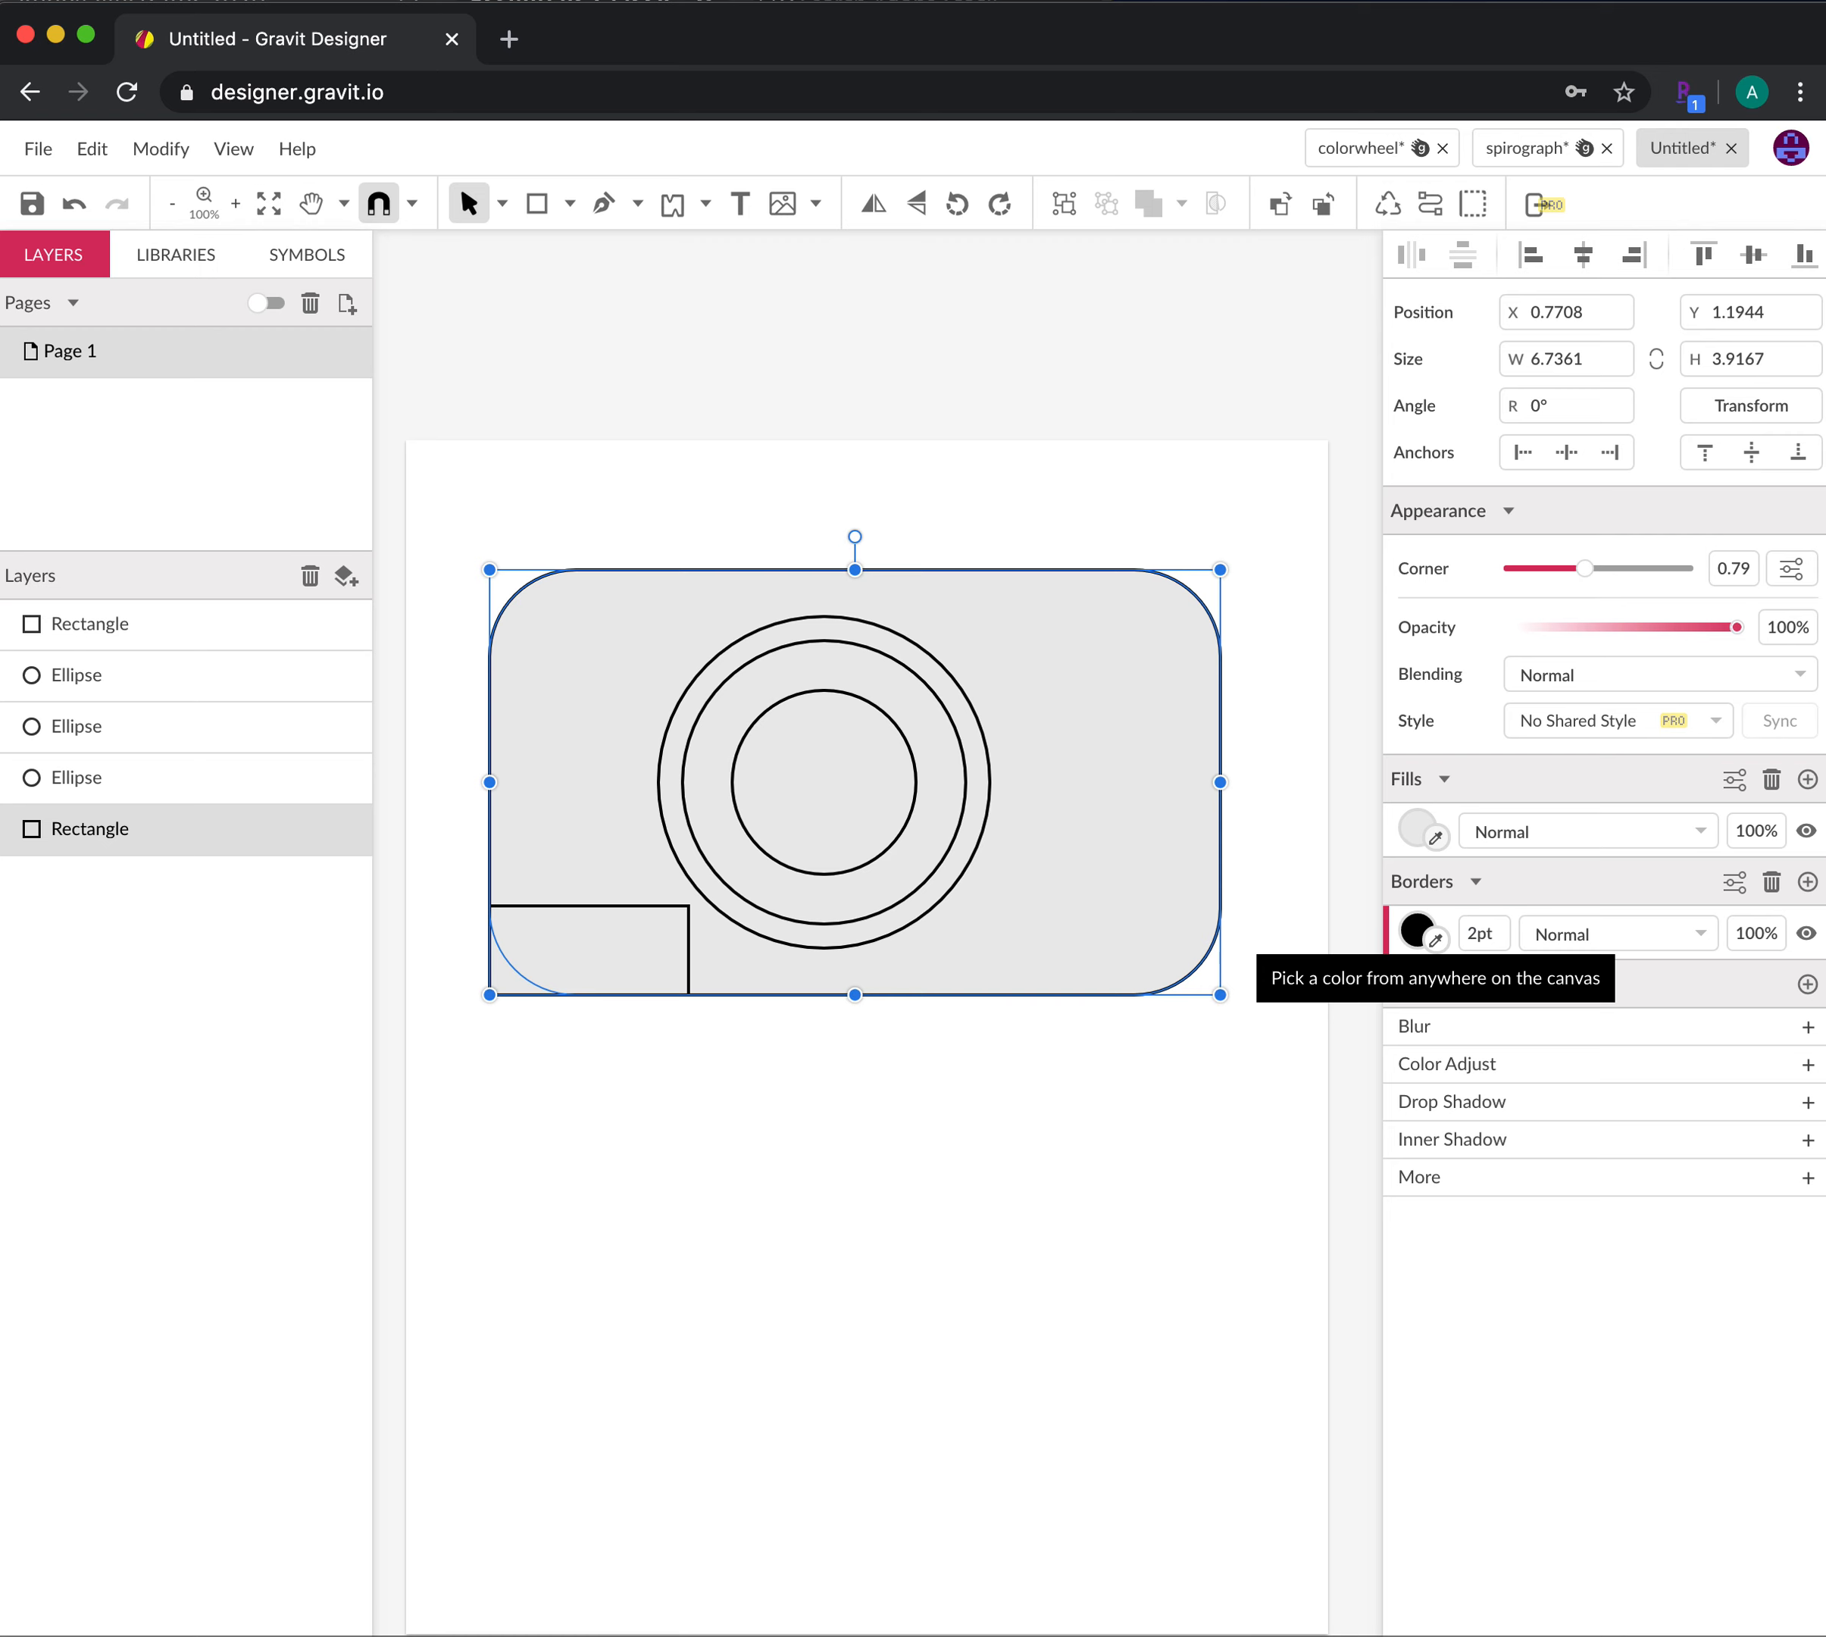
{"action": "left_click", "coordinate": [1001, 1110]}
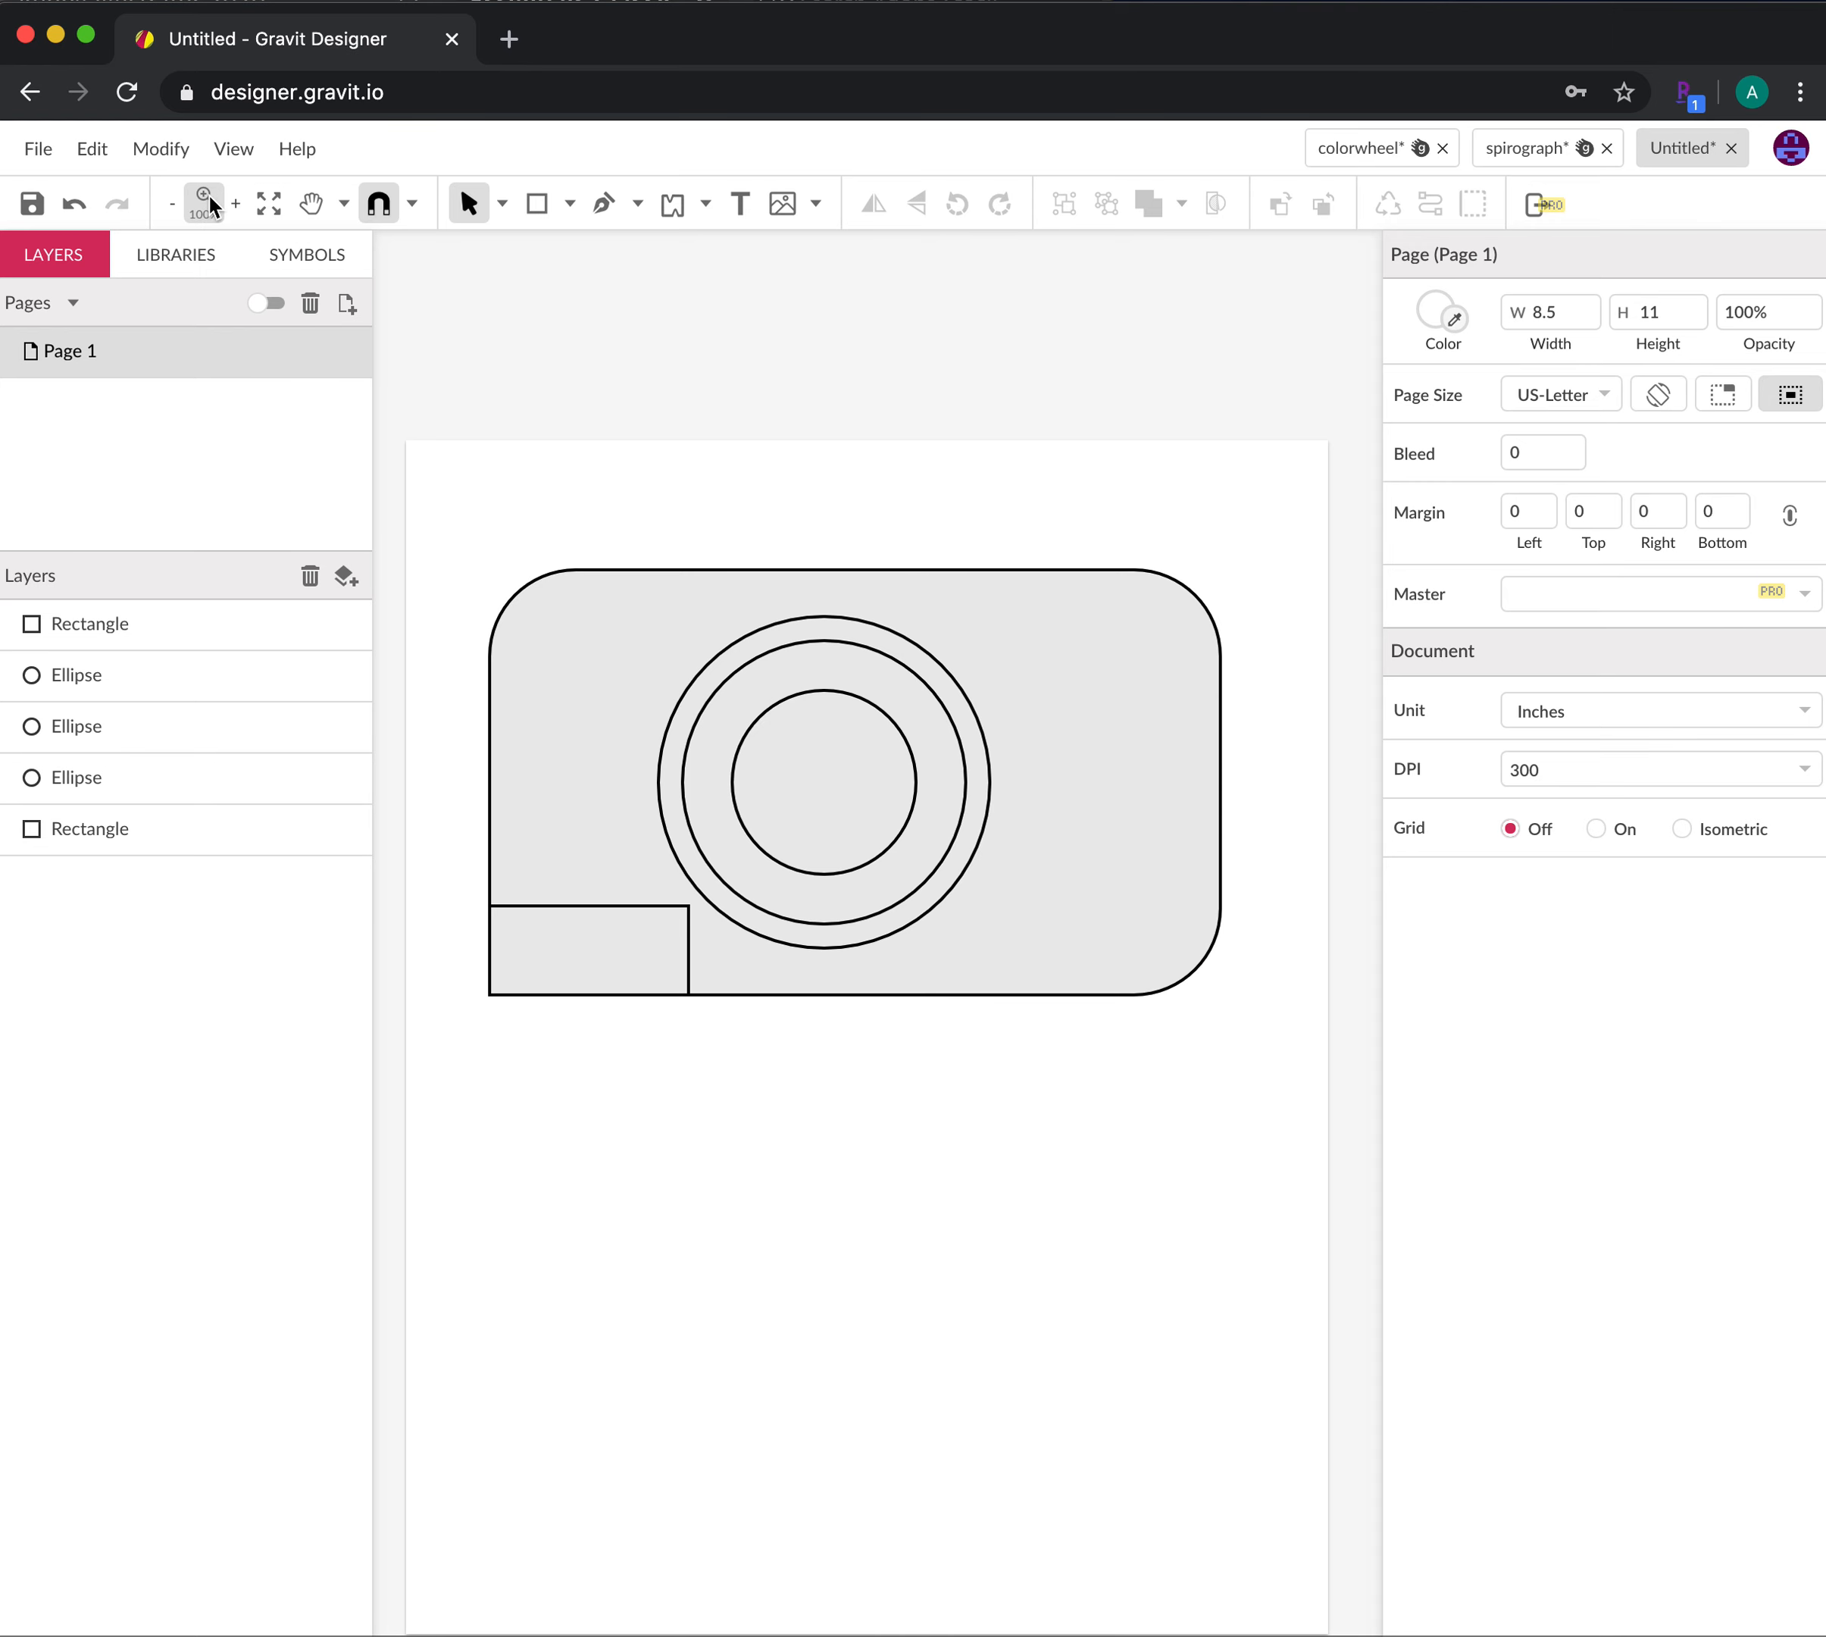
Zoom in closely on the small bottom-left rectangle
{"action": "left_click", "coordinate": [346, 203]}
{"action": "left_click", "coordinate": [384, 287]}
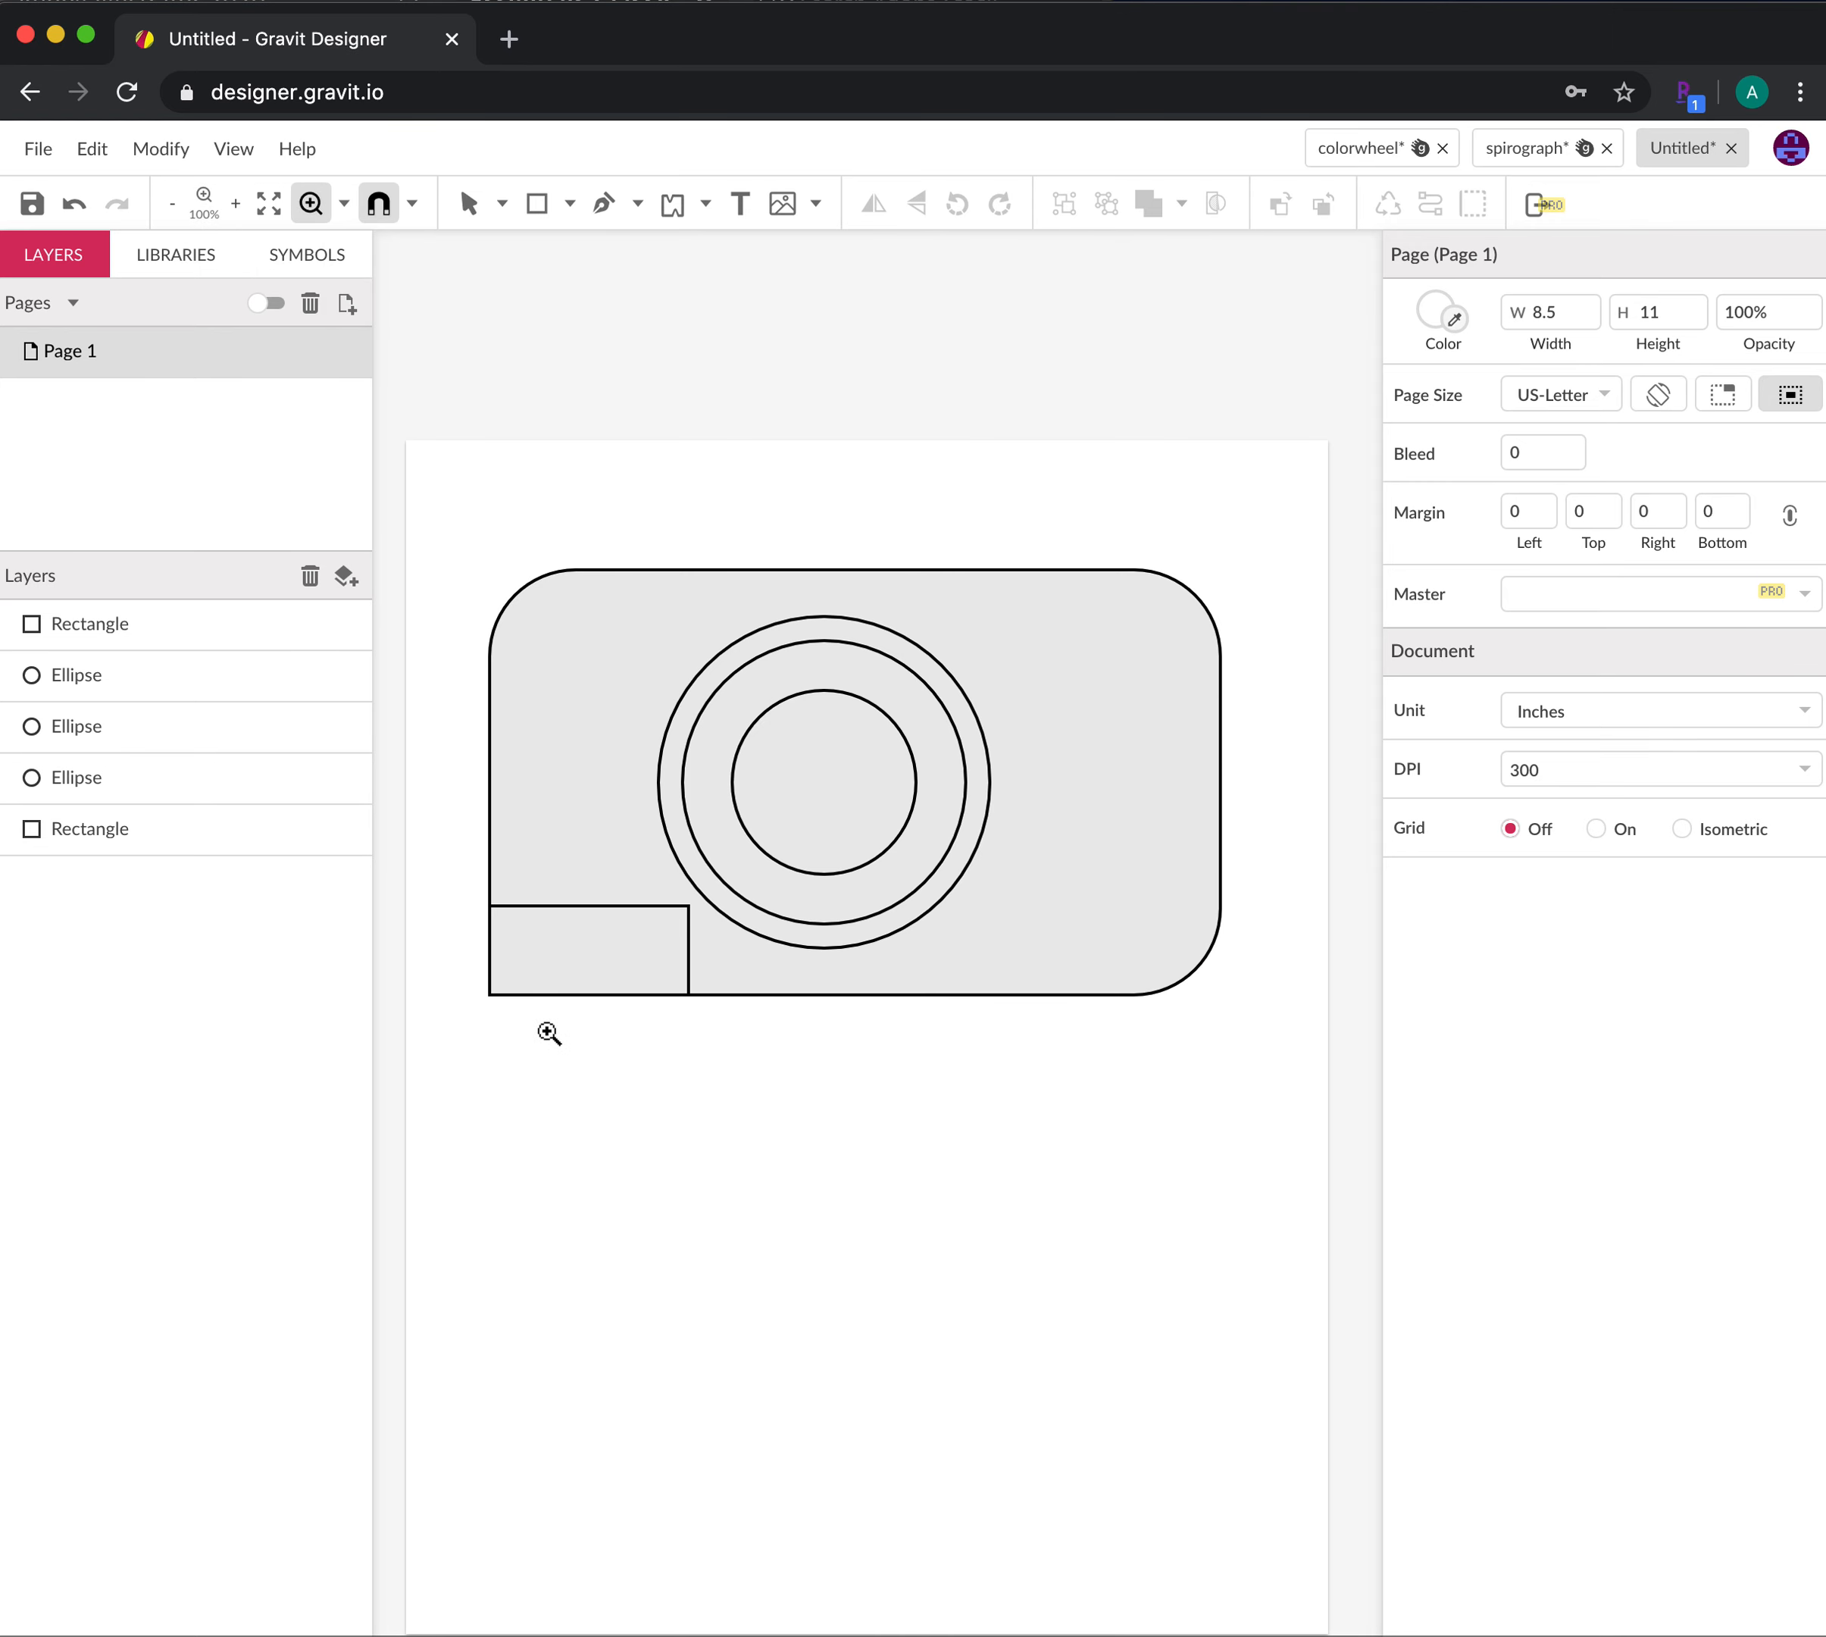
{"action": "left_click_drag", "start_coordinate": [448, 872], "coordinate": [779, 1066]}
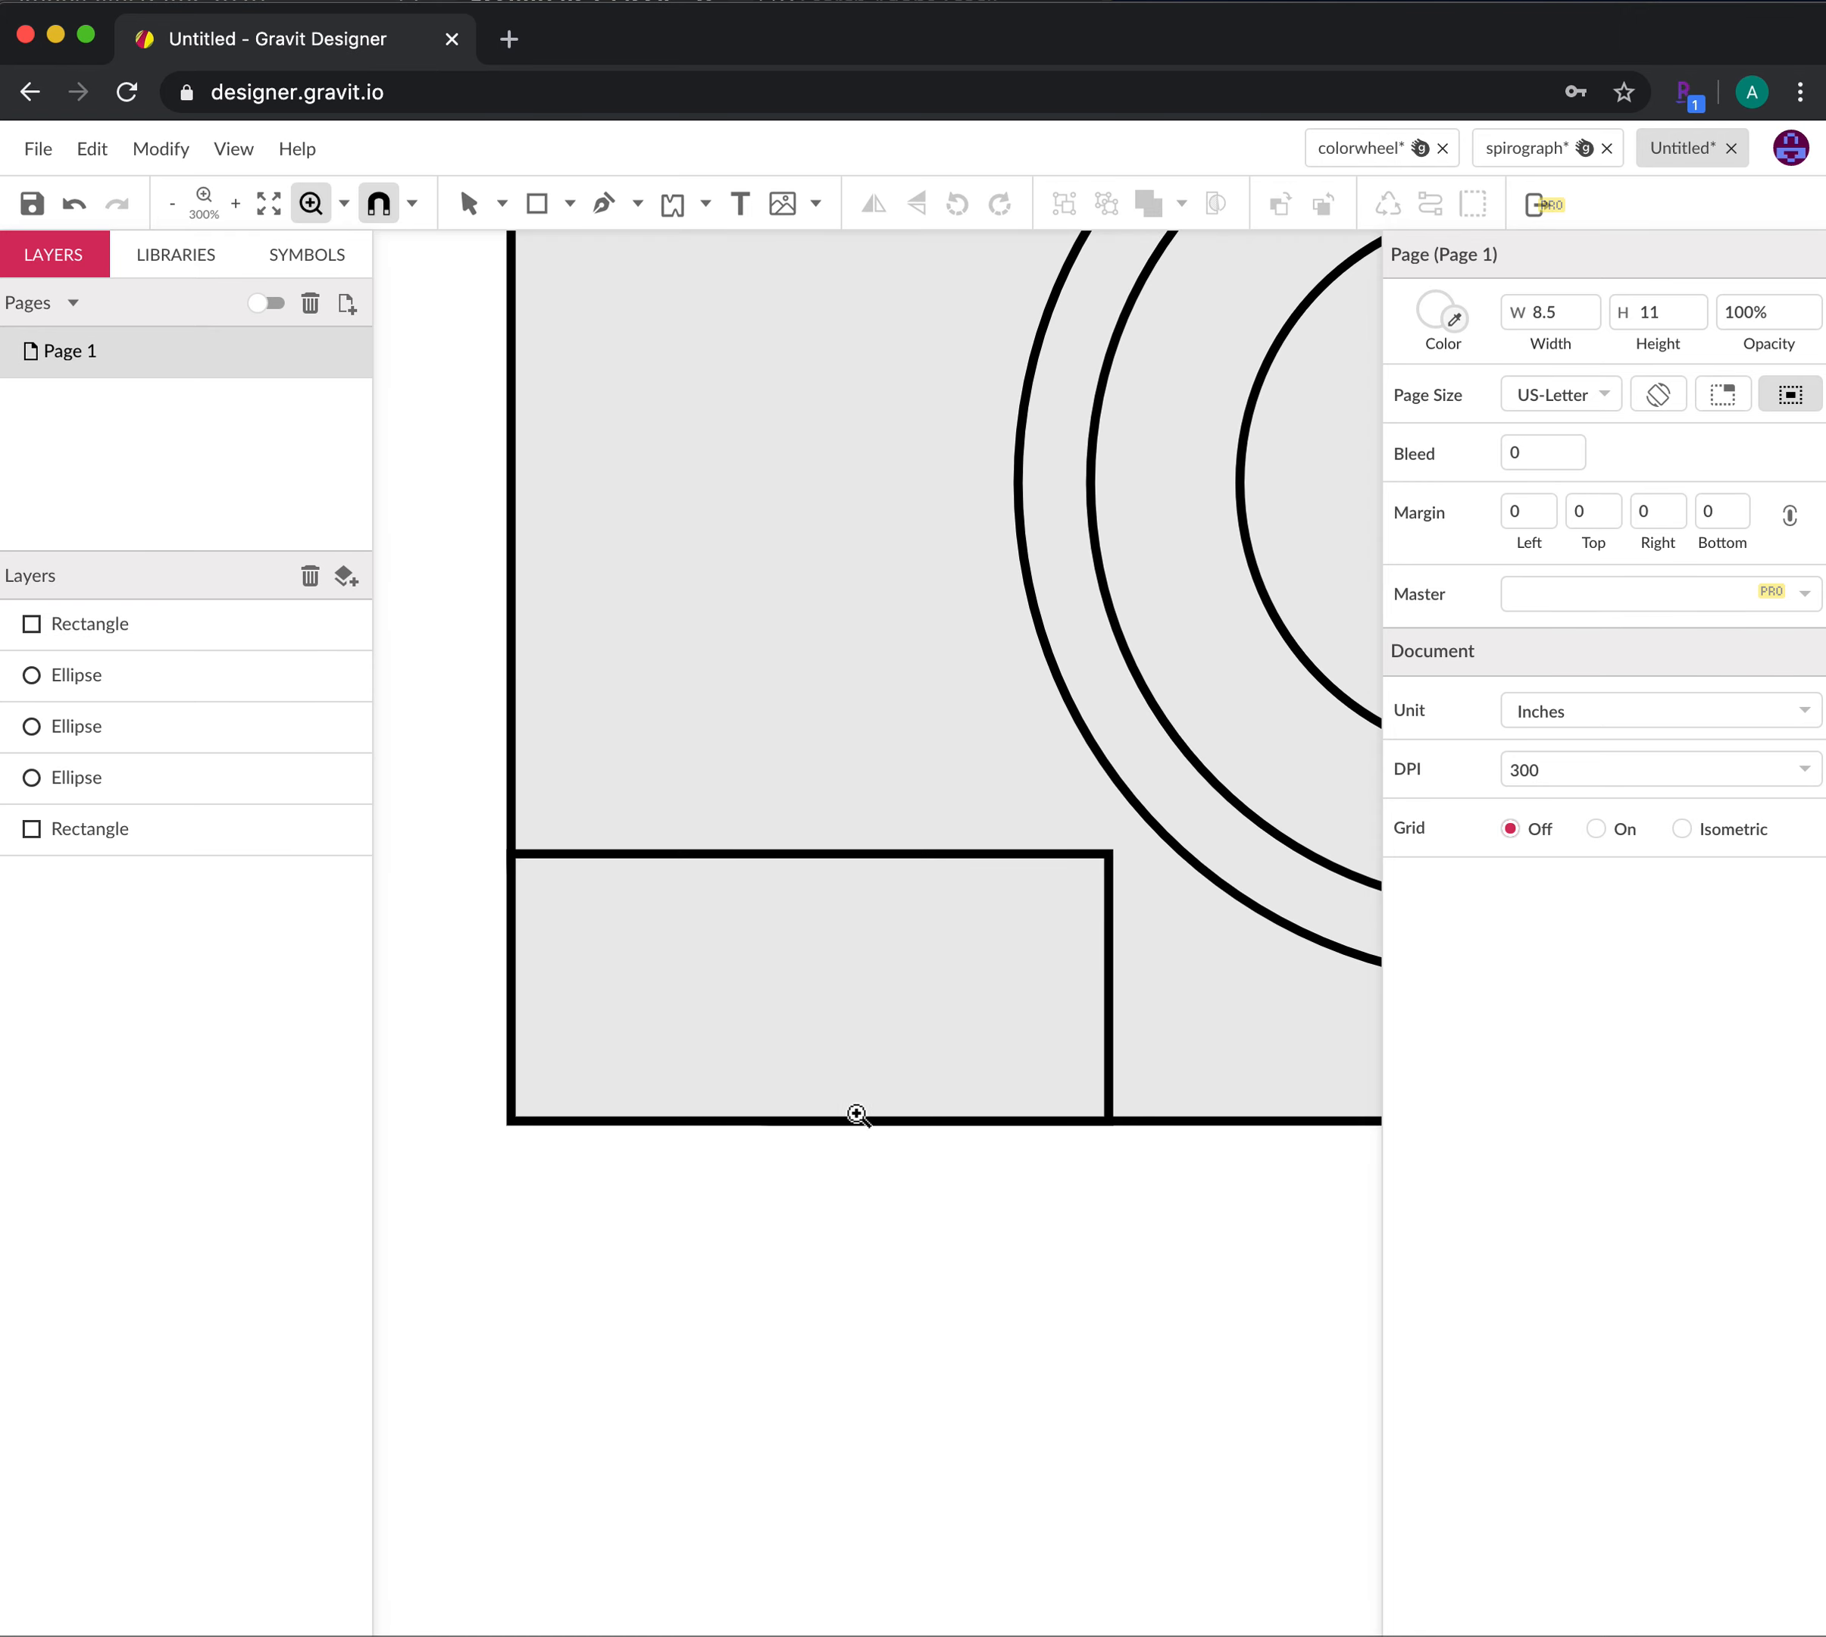
{"action": "left_click", "coordinate": [501, 203]}
{"action": "left_click", "coordinate": [702, 872]}
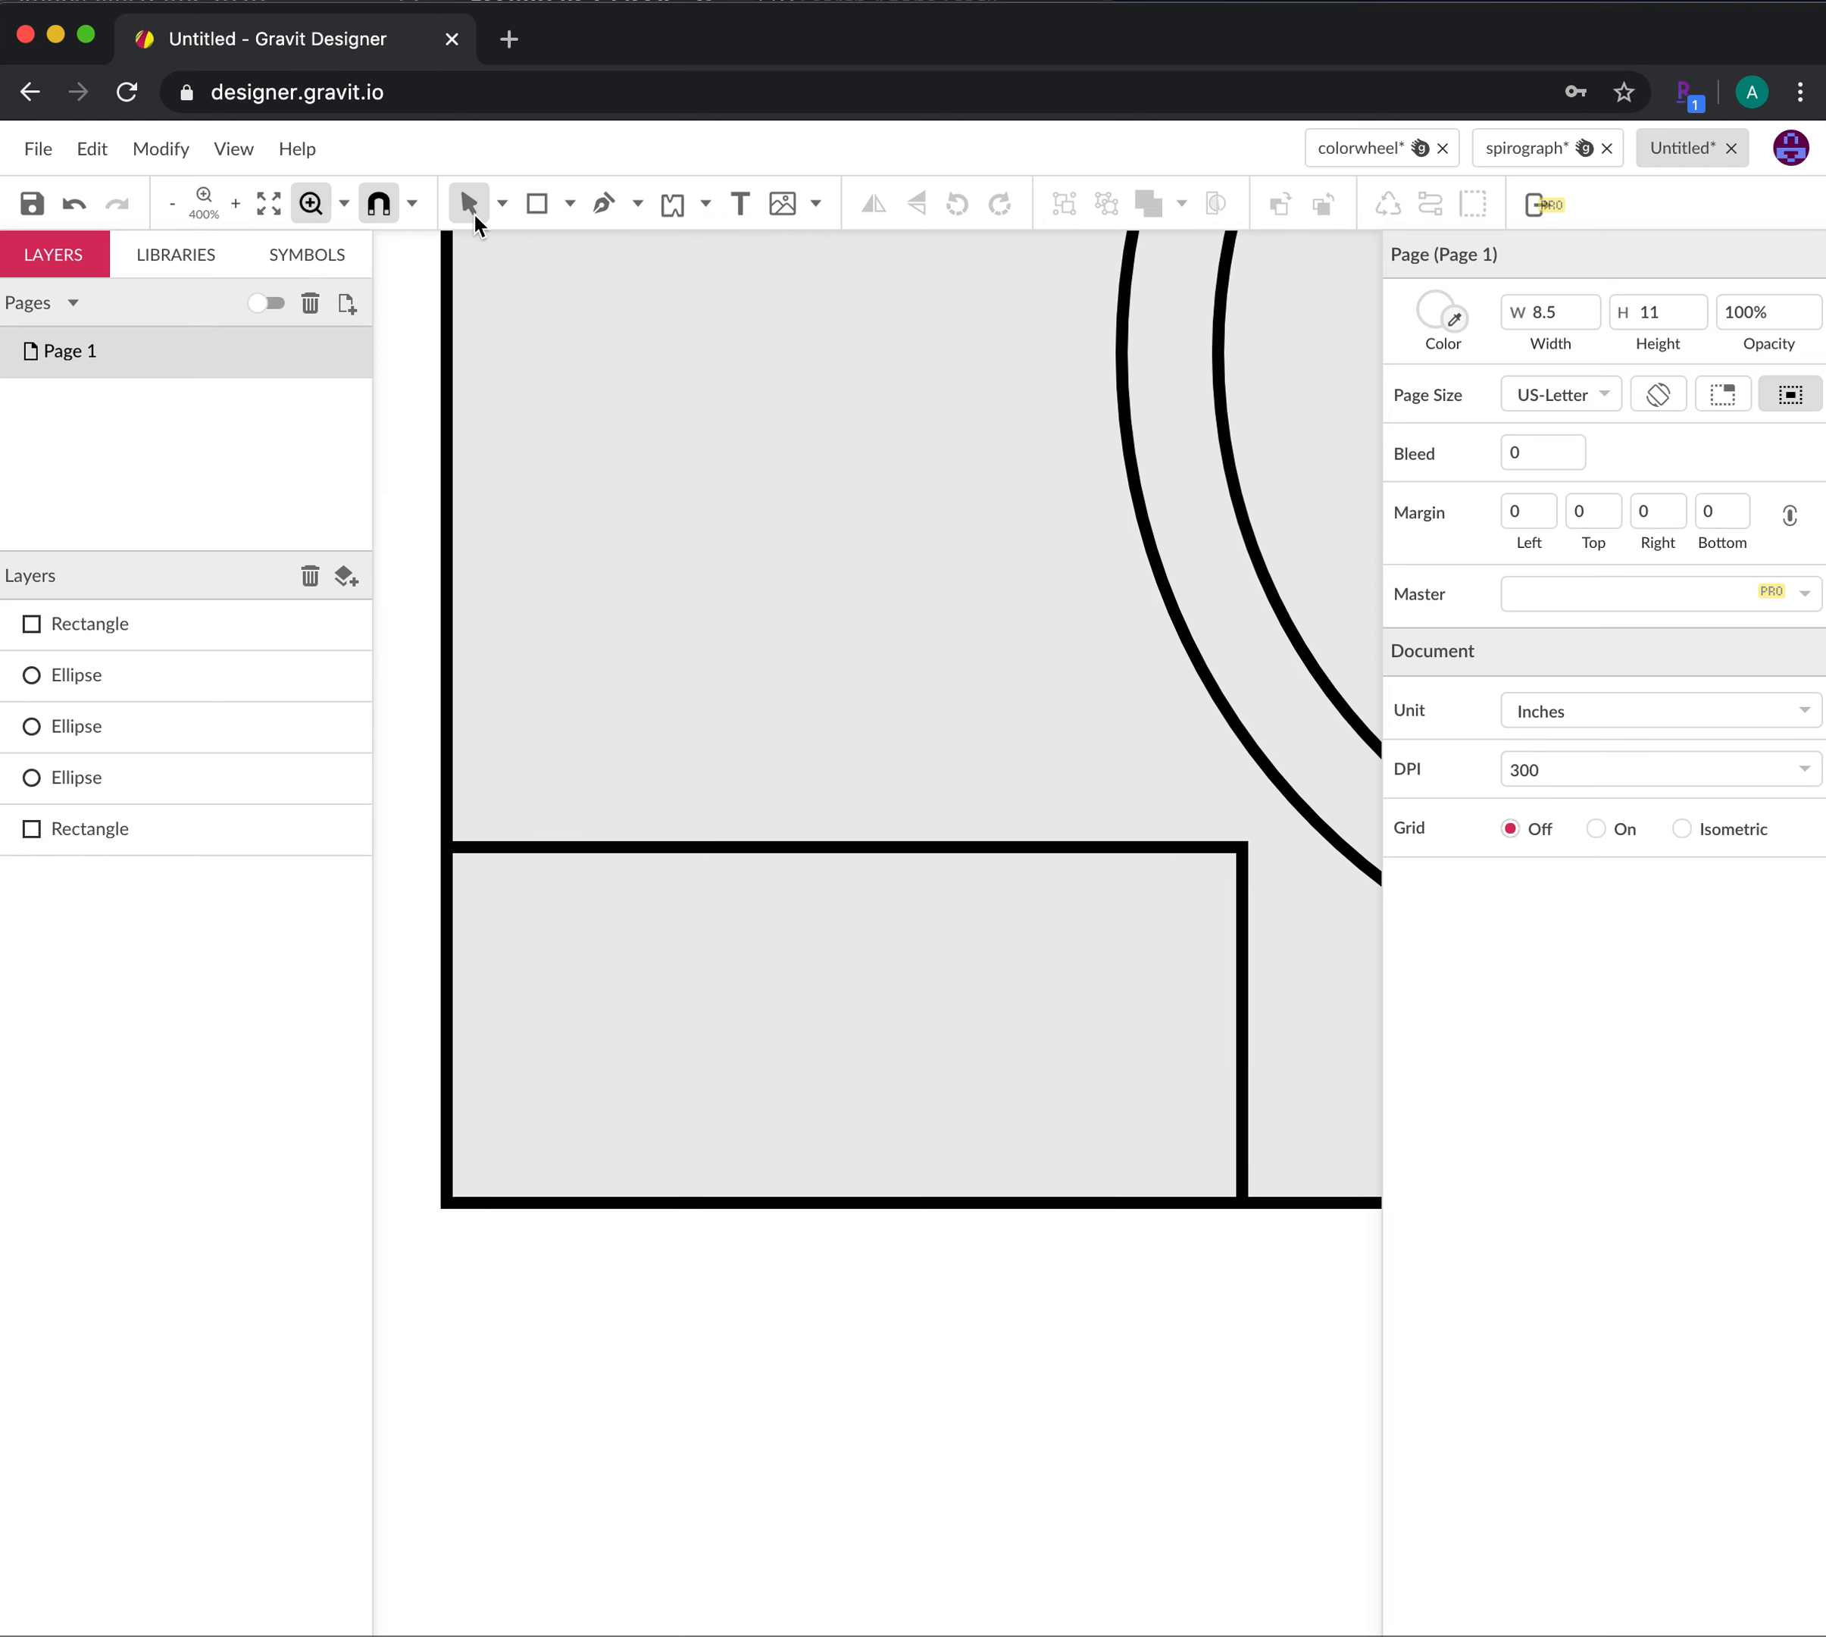
{"action": "left_click", "coordinate": [477, 216]}
Try rounding the small rectangle's corners with Subselect, then undo to keep them square
{"action": "left_click", "coordinate": [681, 851]}
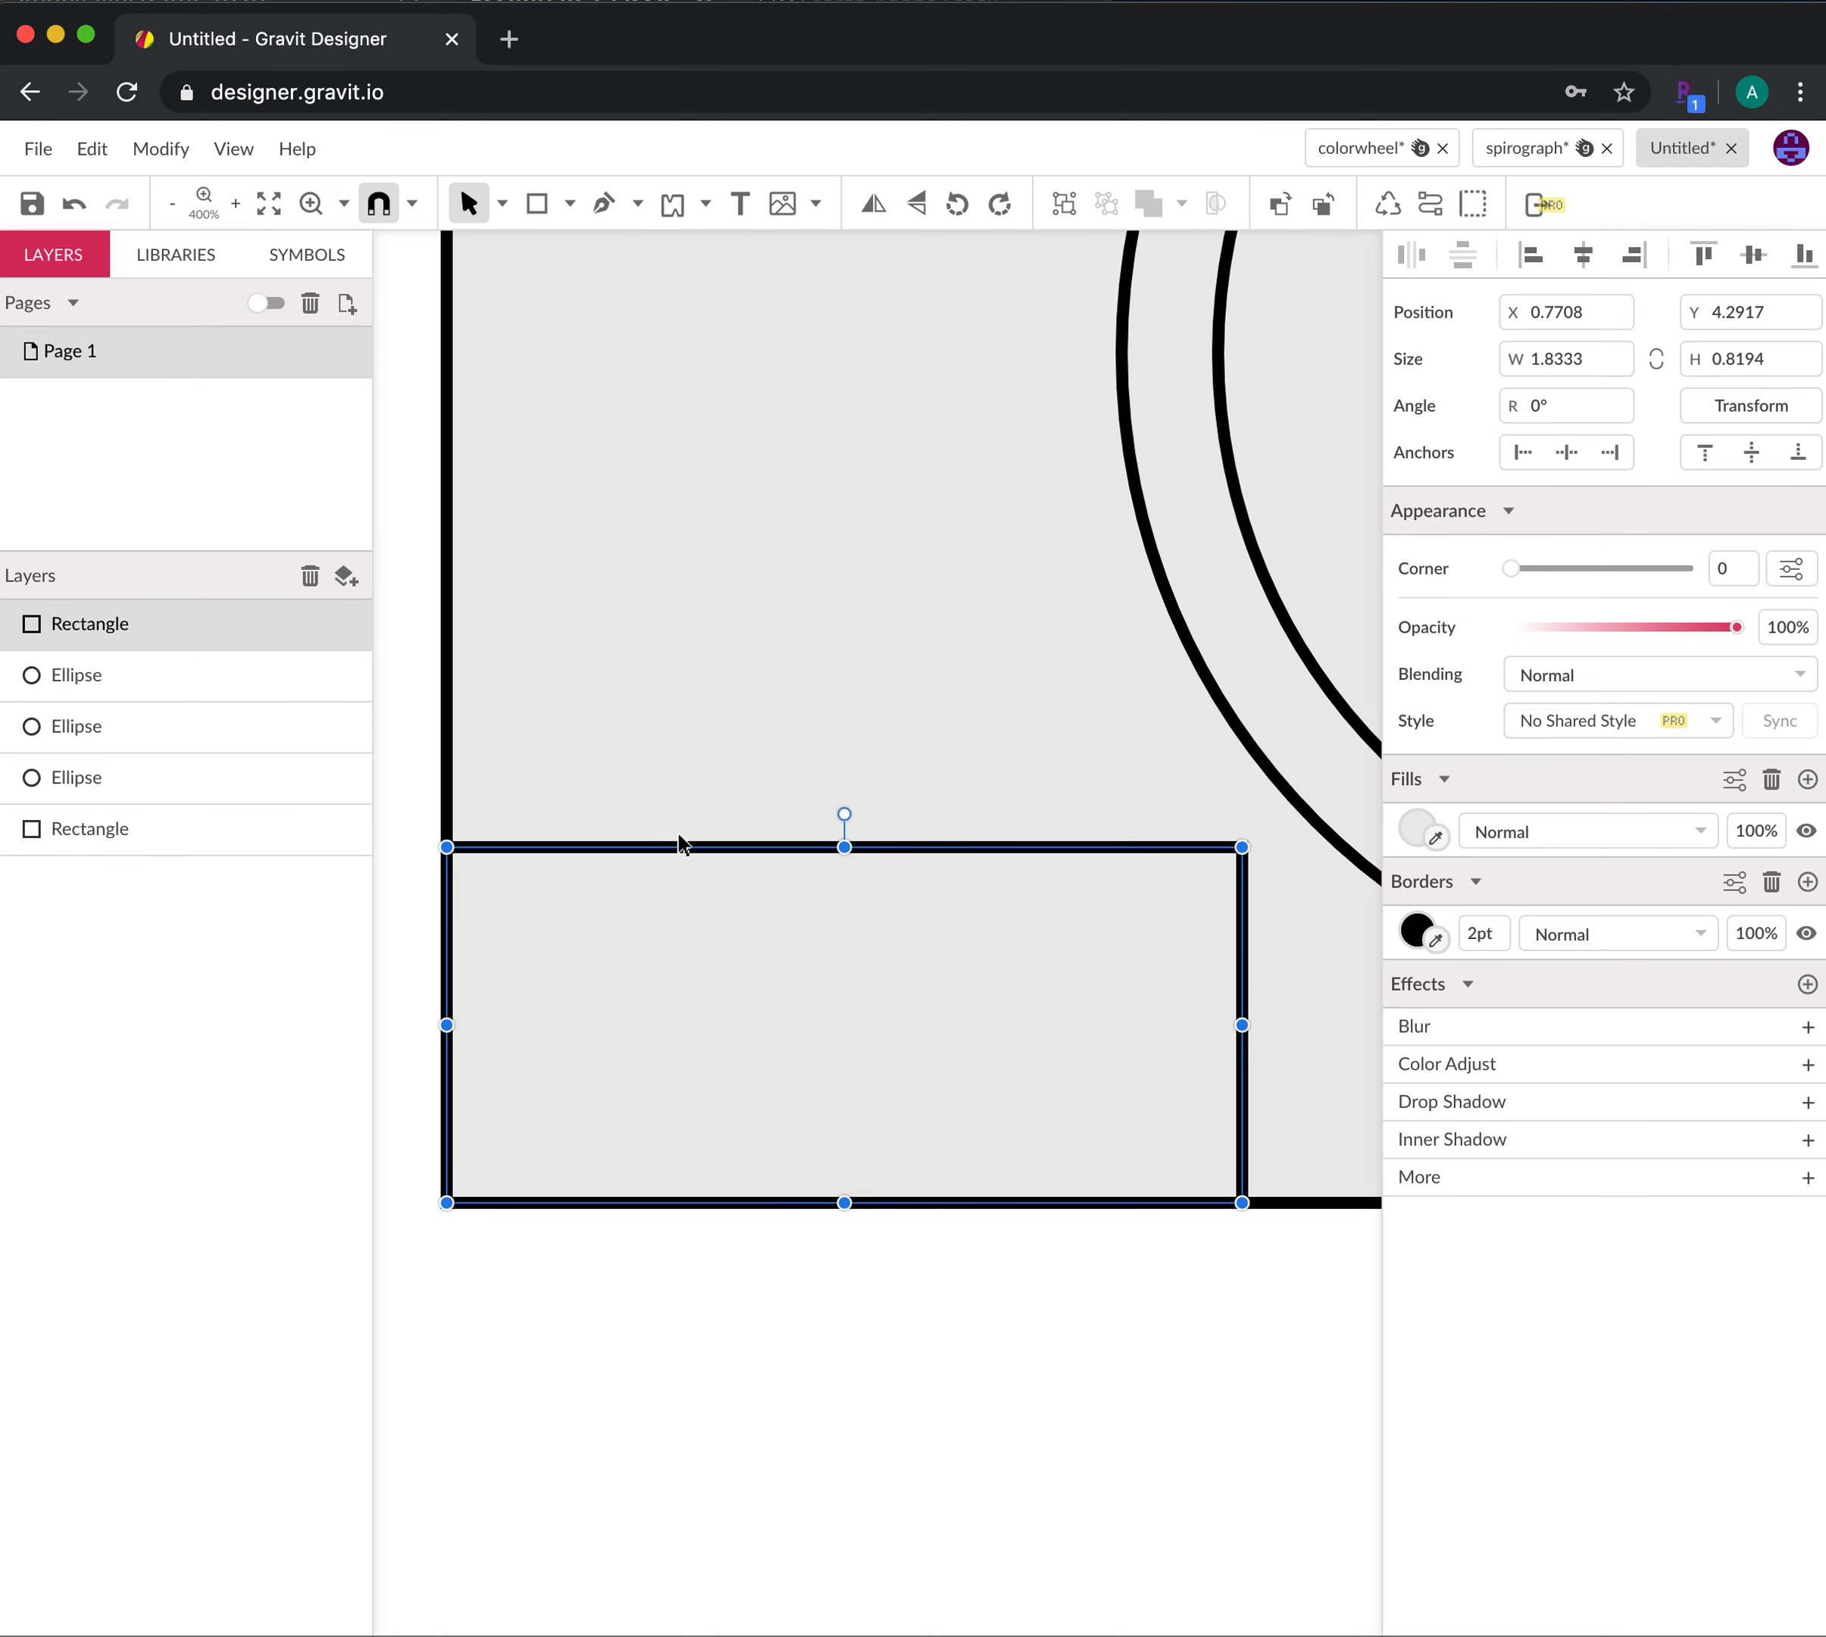
{"action": "left_click", "coordinate": [501, 203]}
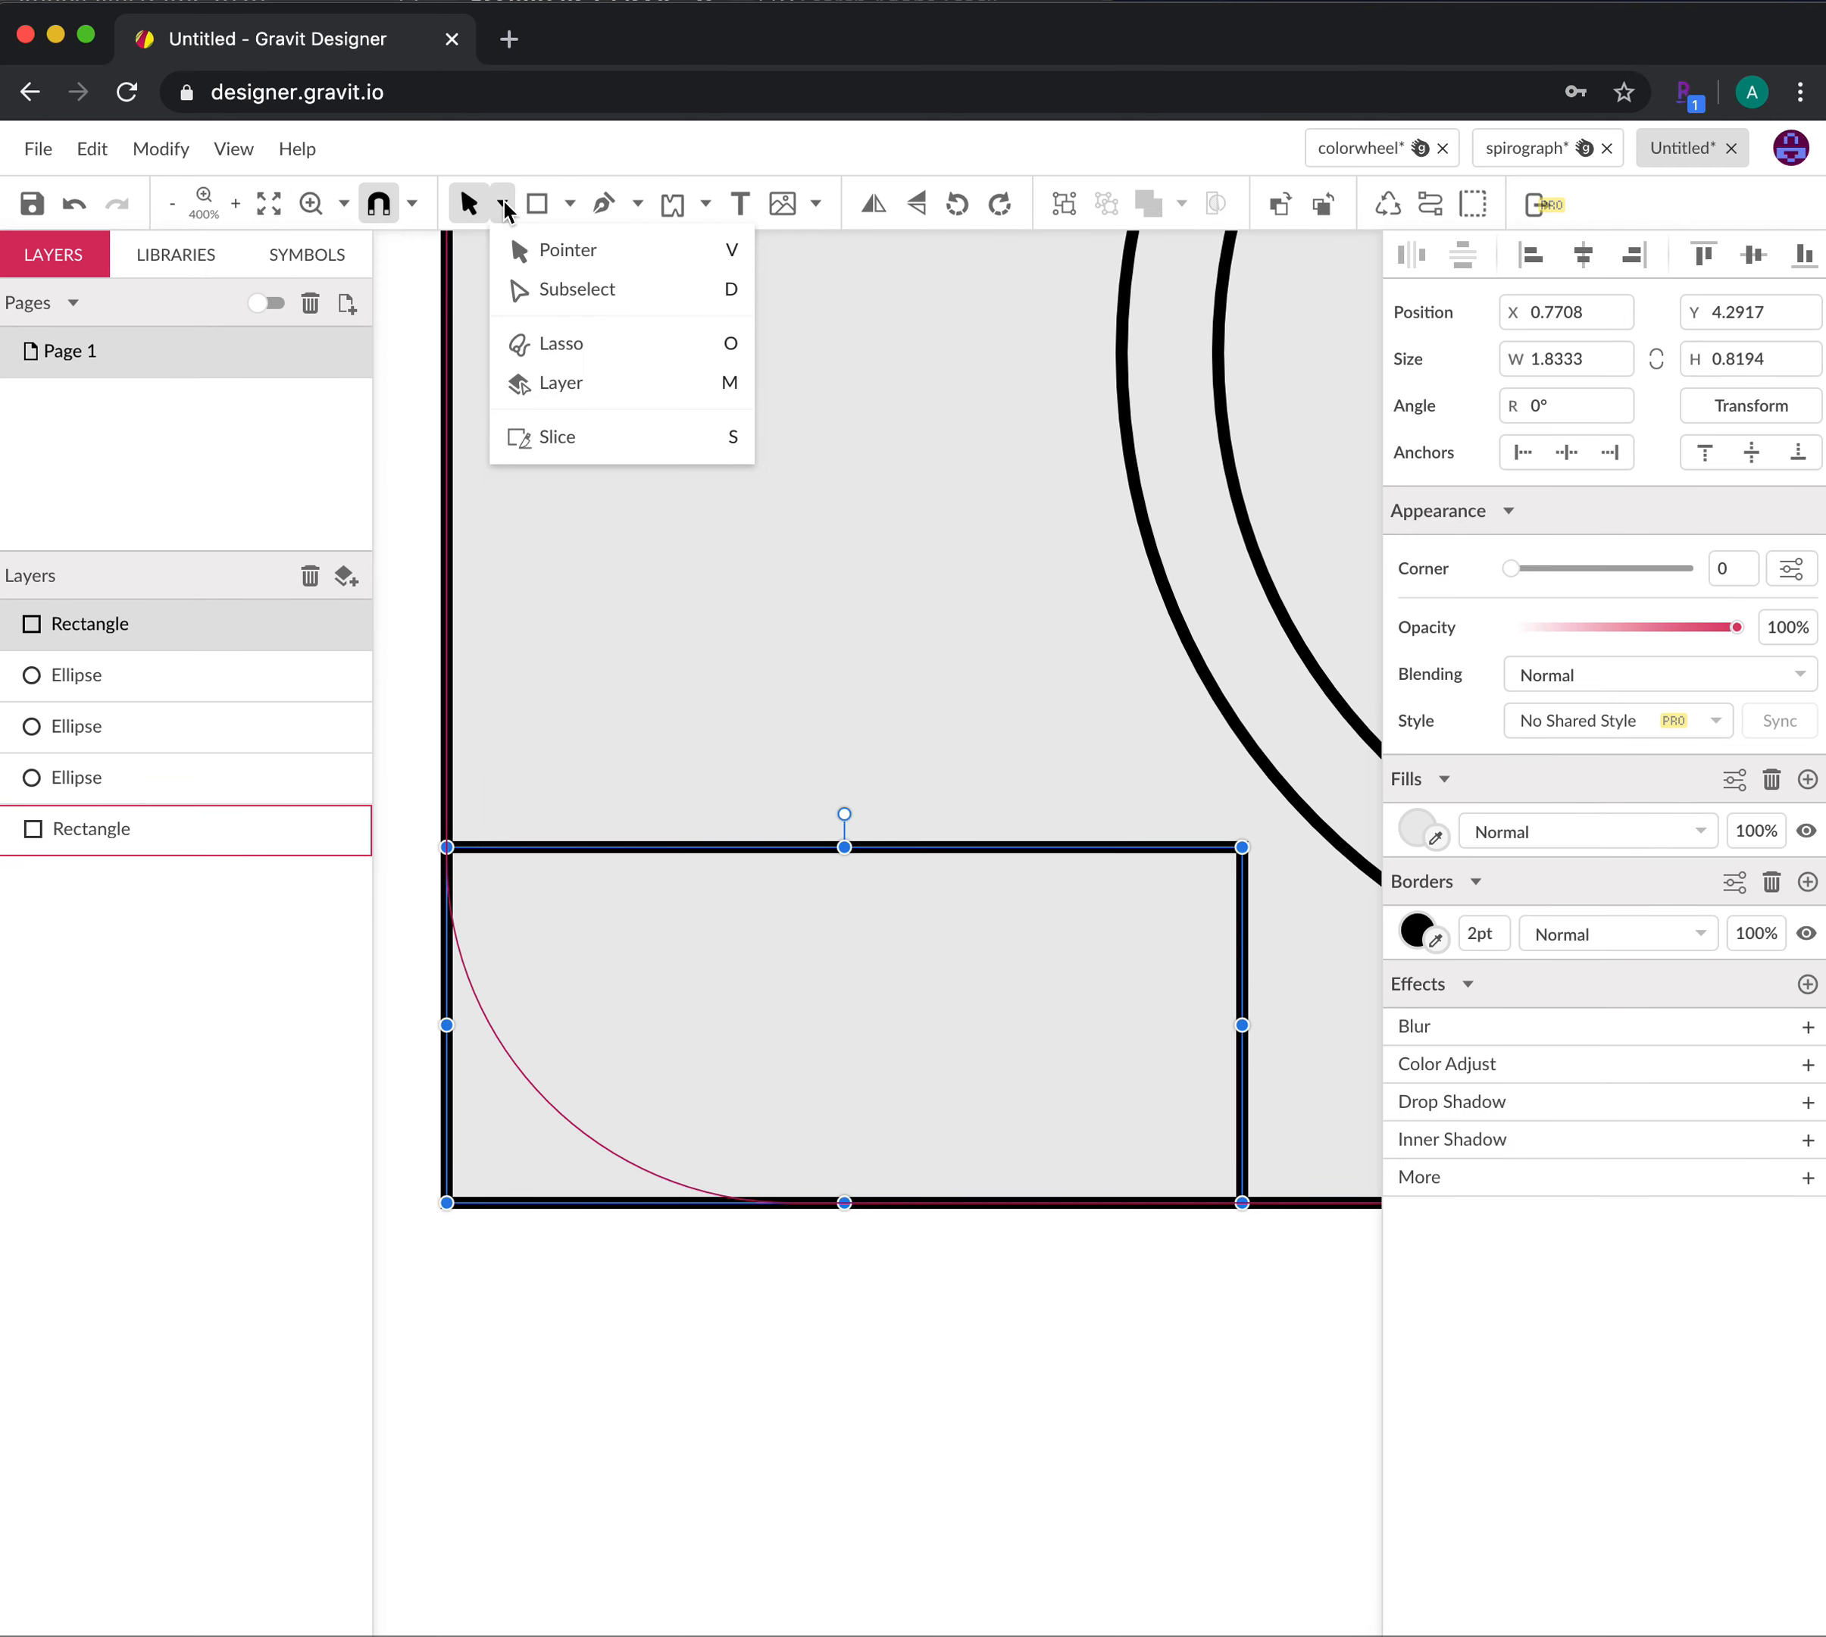
{"action": "left_click", "coordinate": [544, 301]}
{"action": "left_click_drag", "start_coordinate": [462, 1187], "coordinate": [602, 1073]}
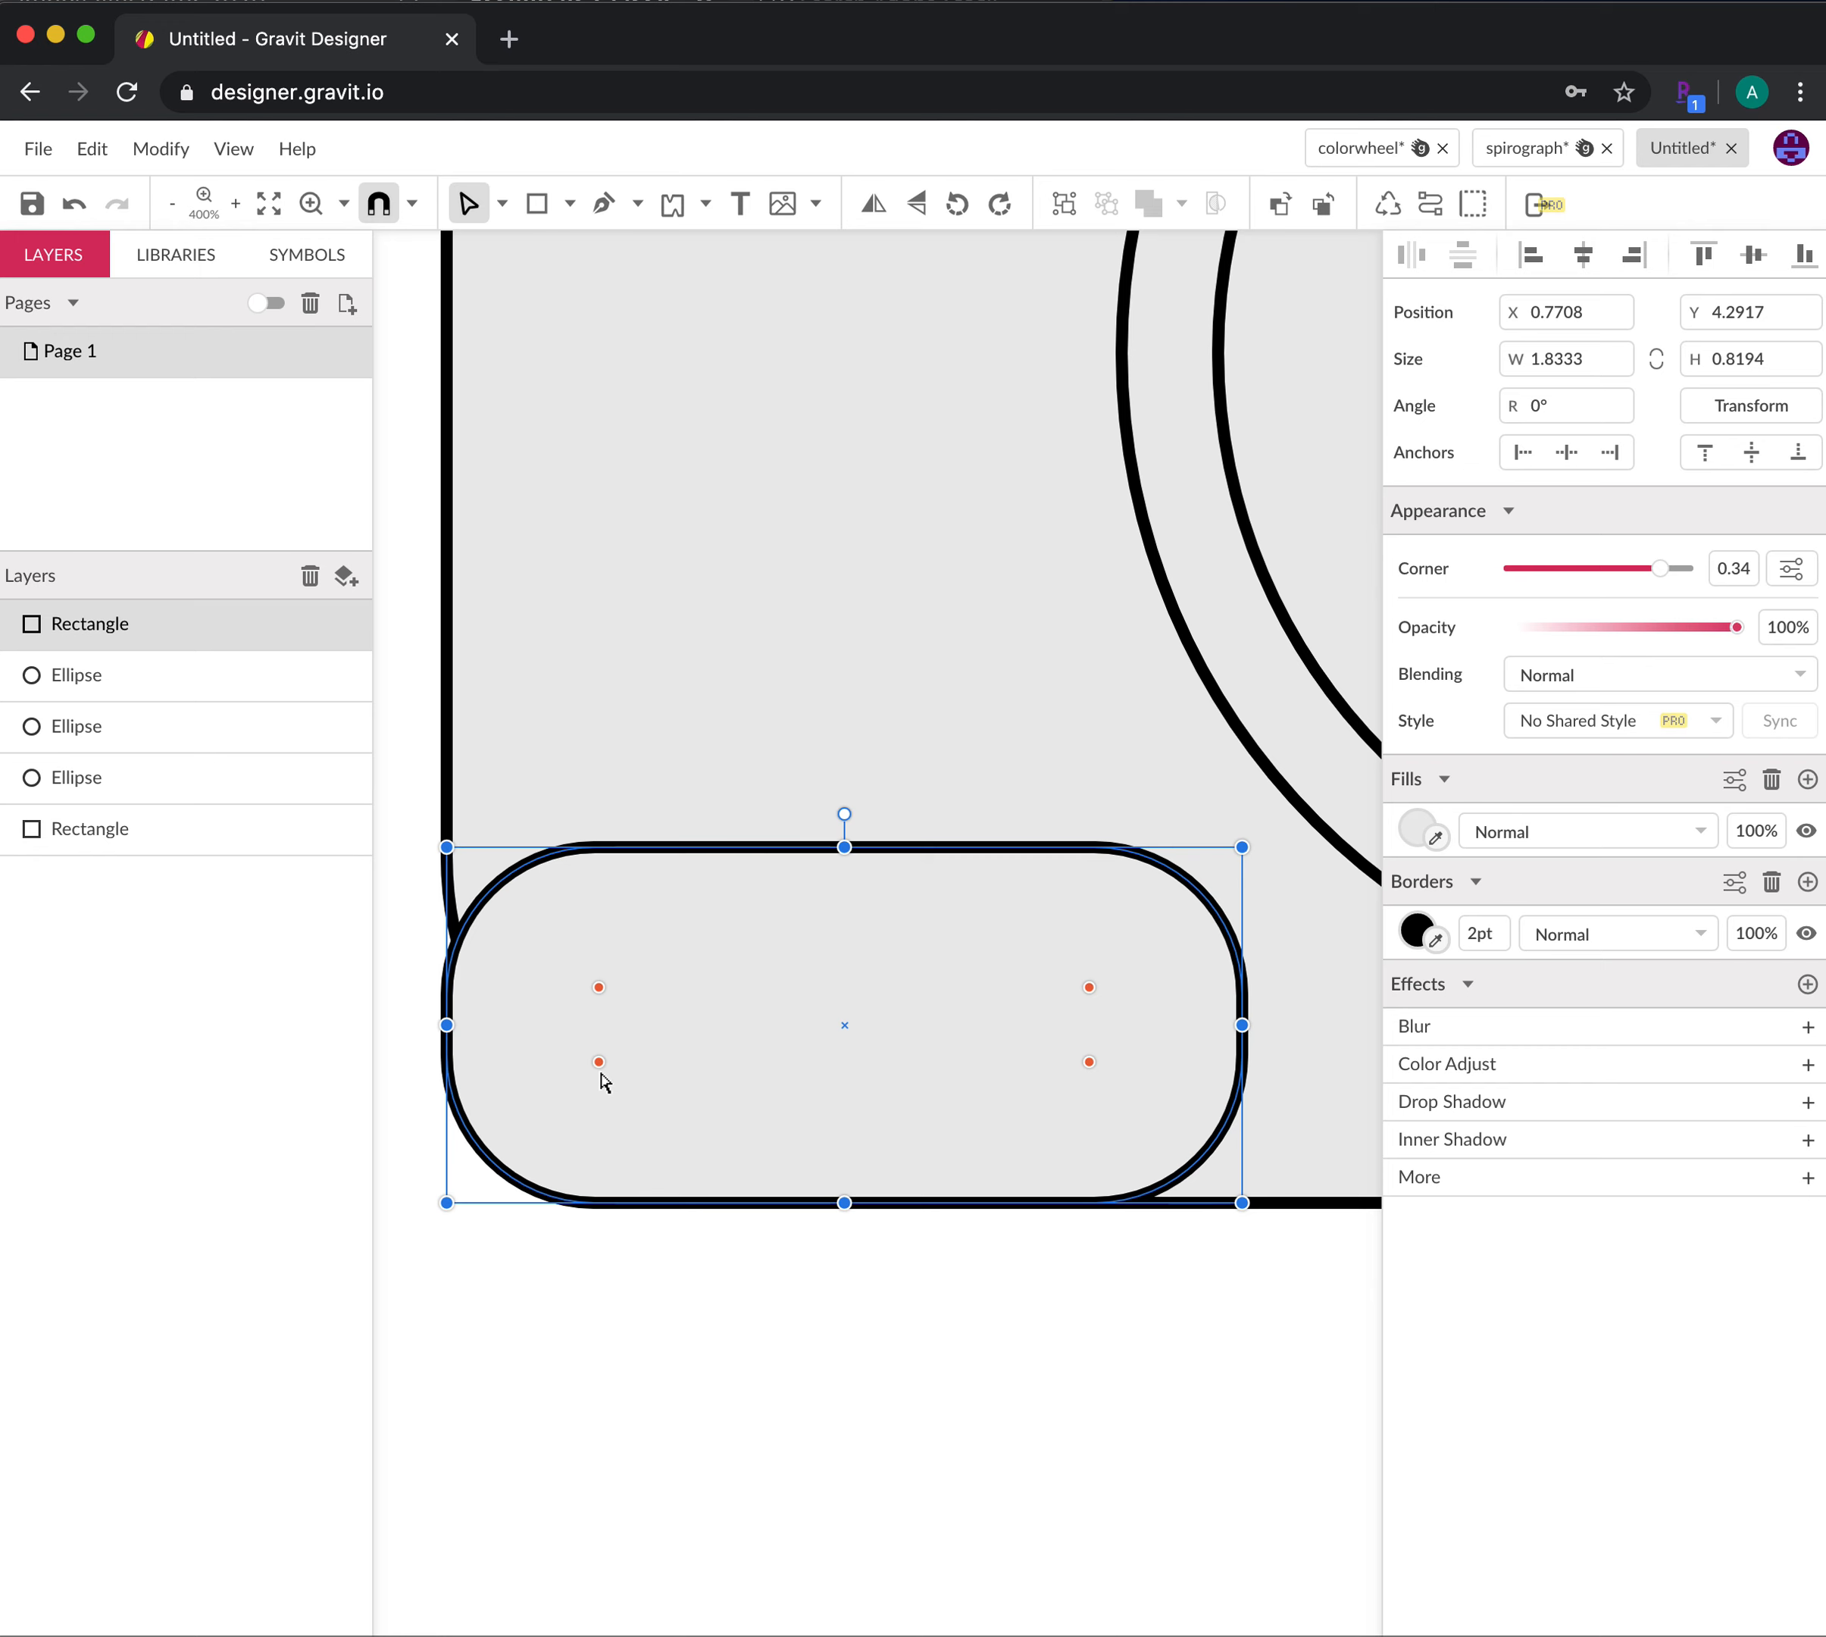
{"action": "key", "text": "super+z"}
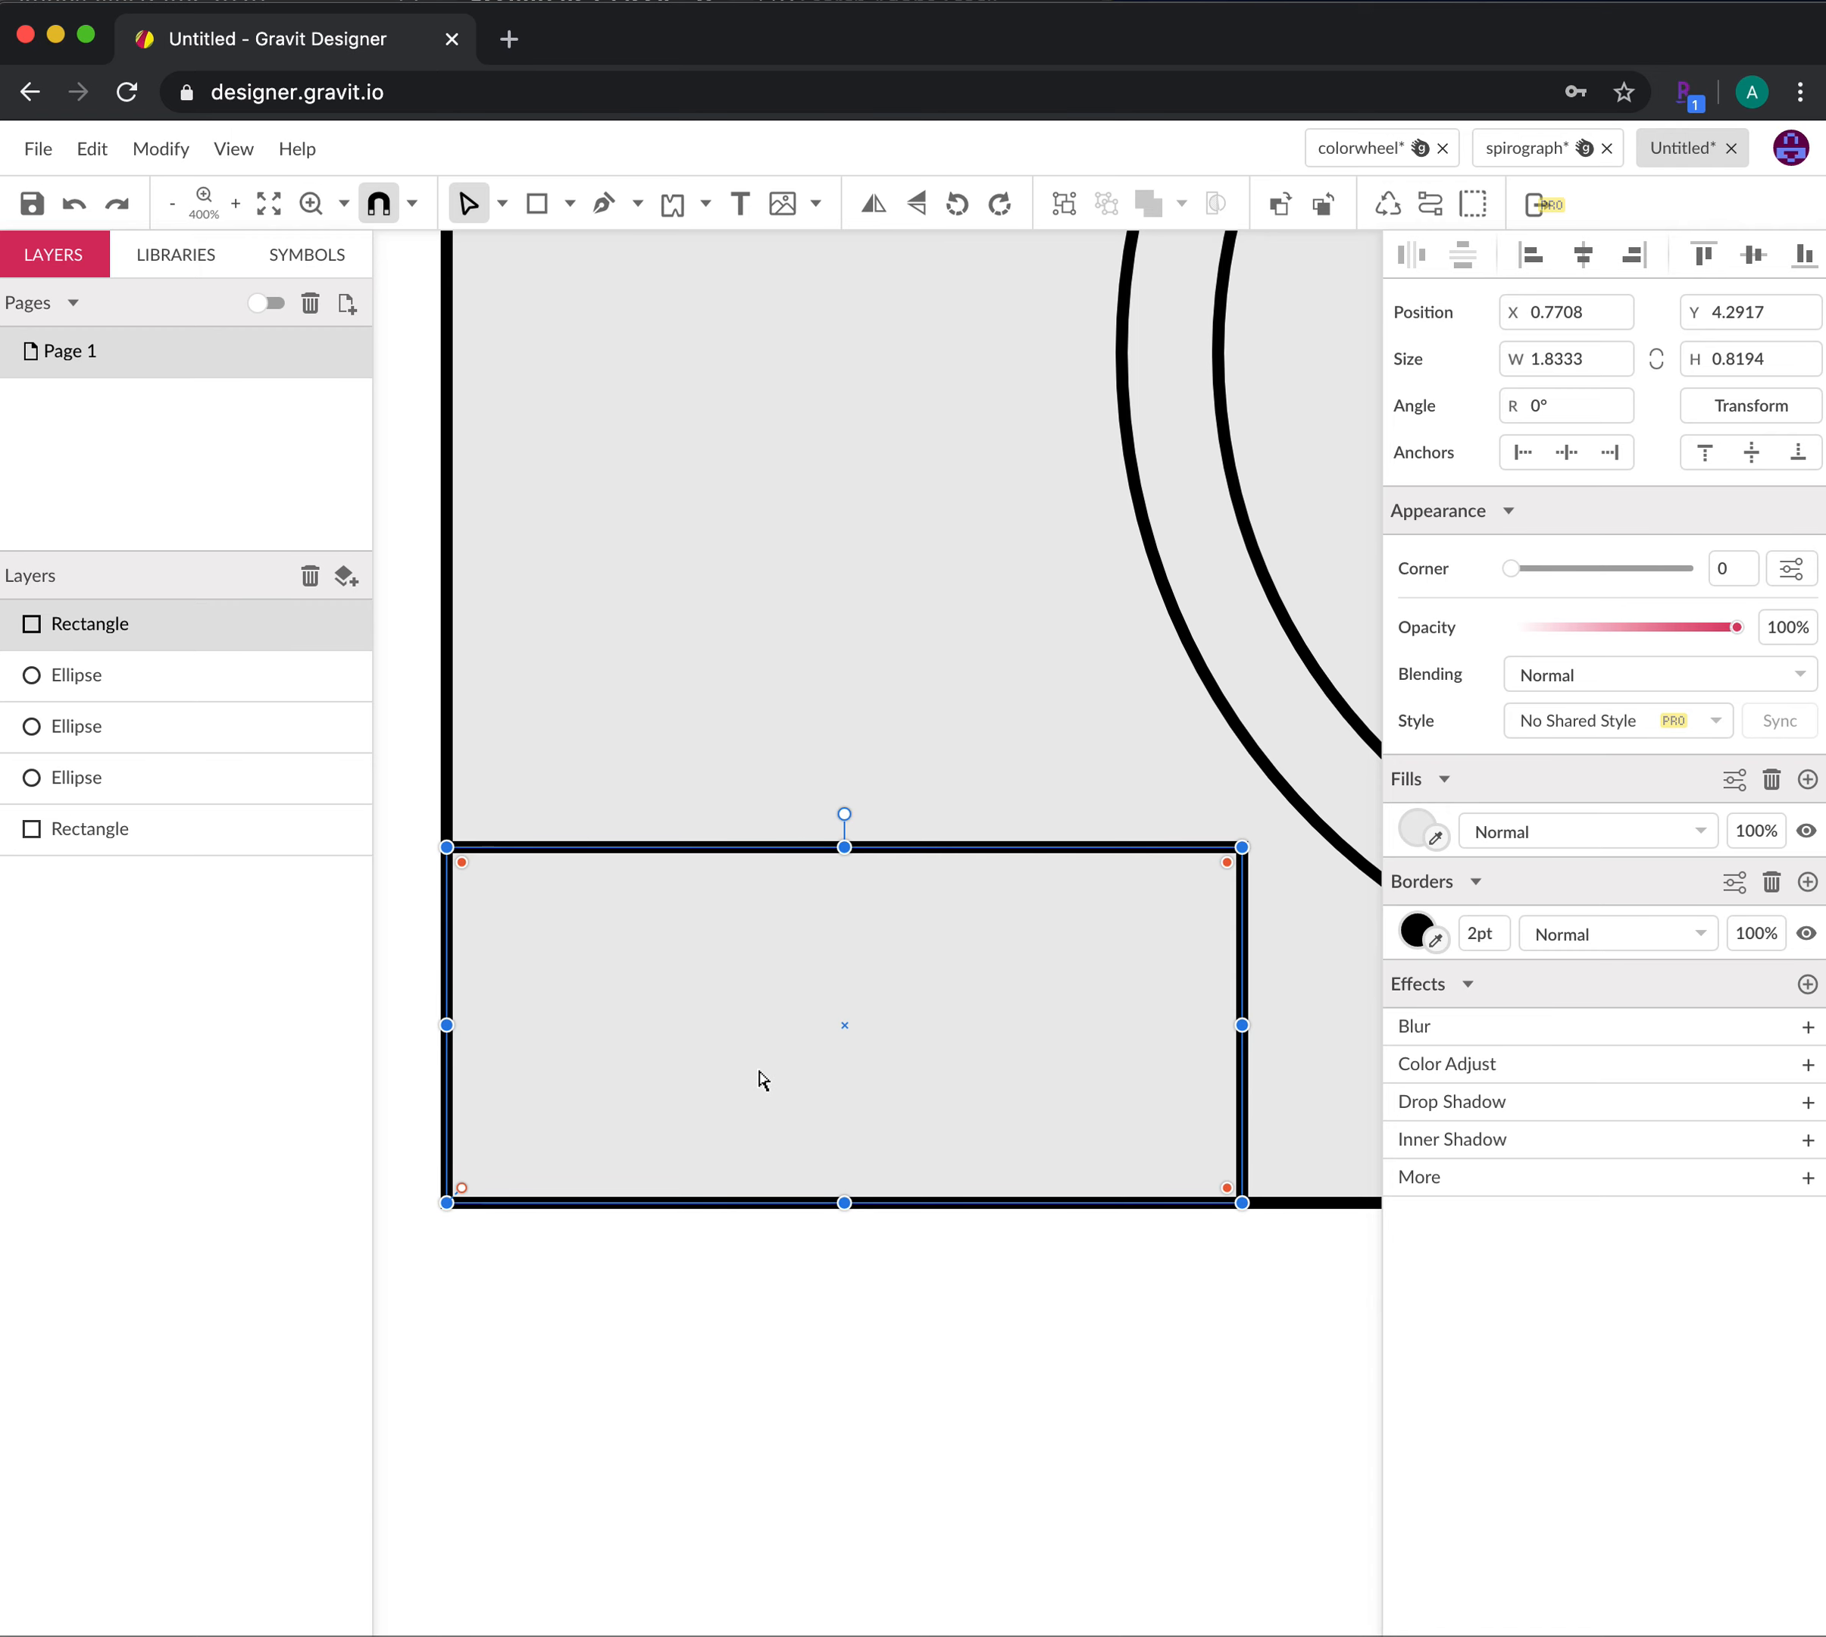
Convert the small lower-left rectangle to a path with Modify > Path > Convert to Path
{"action": "left_click", "coordinate": [942, 1432]}
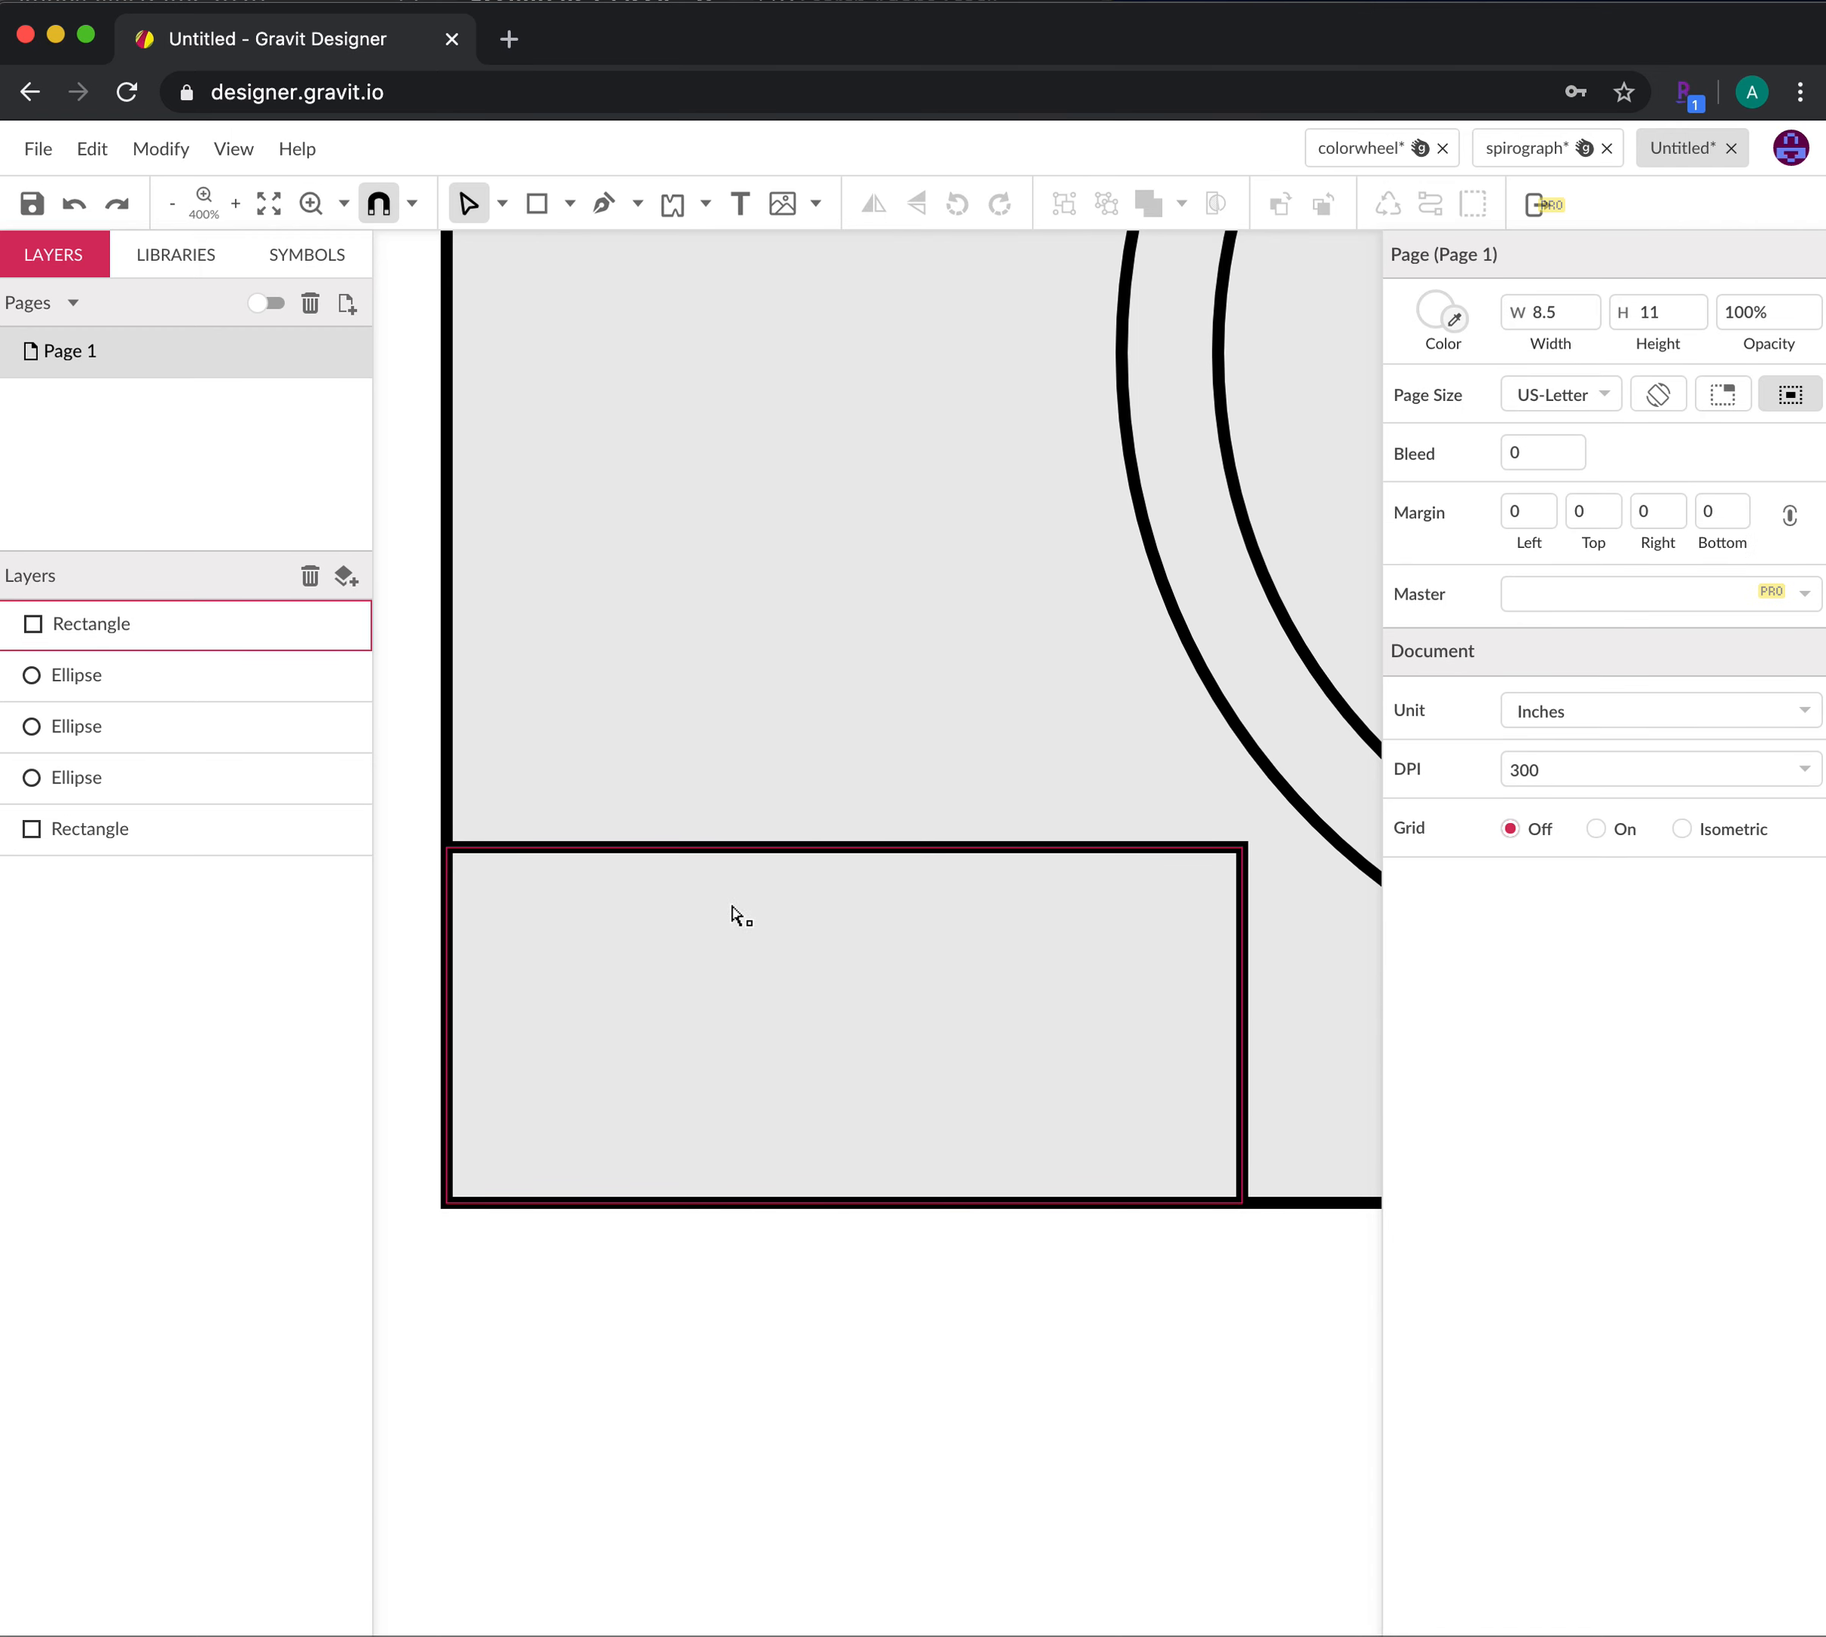
{"action": "left_click", "coordinate": [759, 861]}
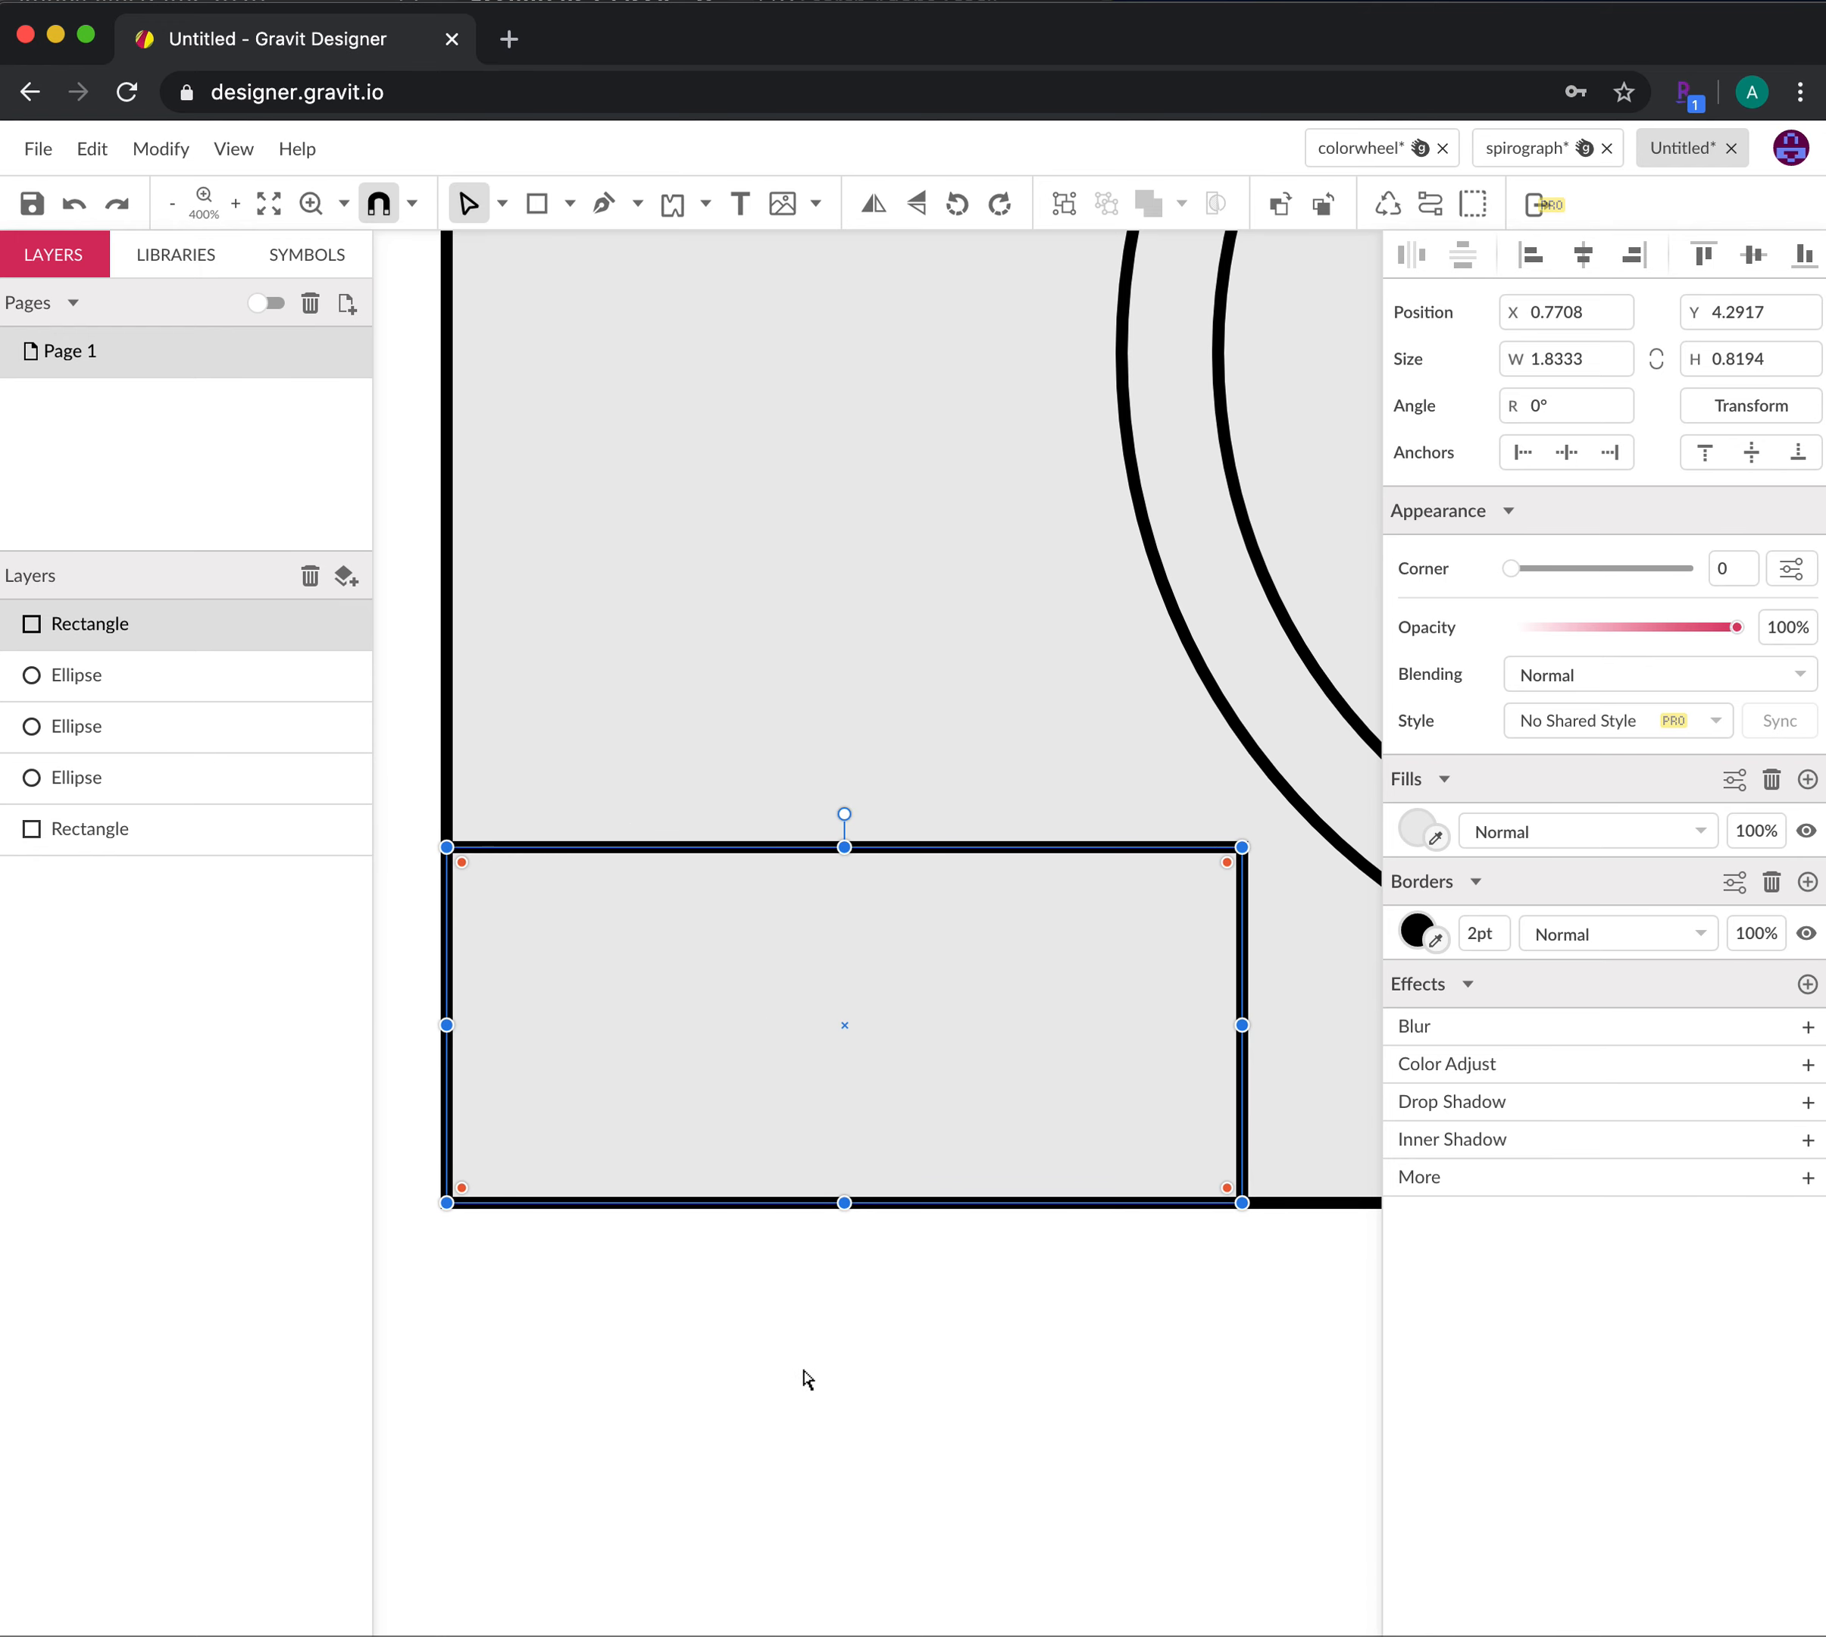
{"action": "left_click", "coordinate": [163, 151]}
{"action": "mouse_move", "coordinate": [240, 720]}
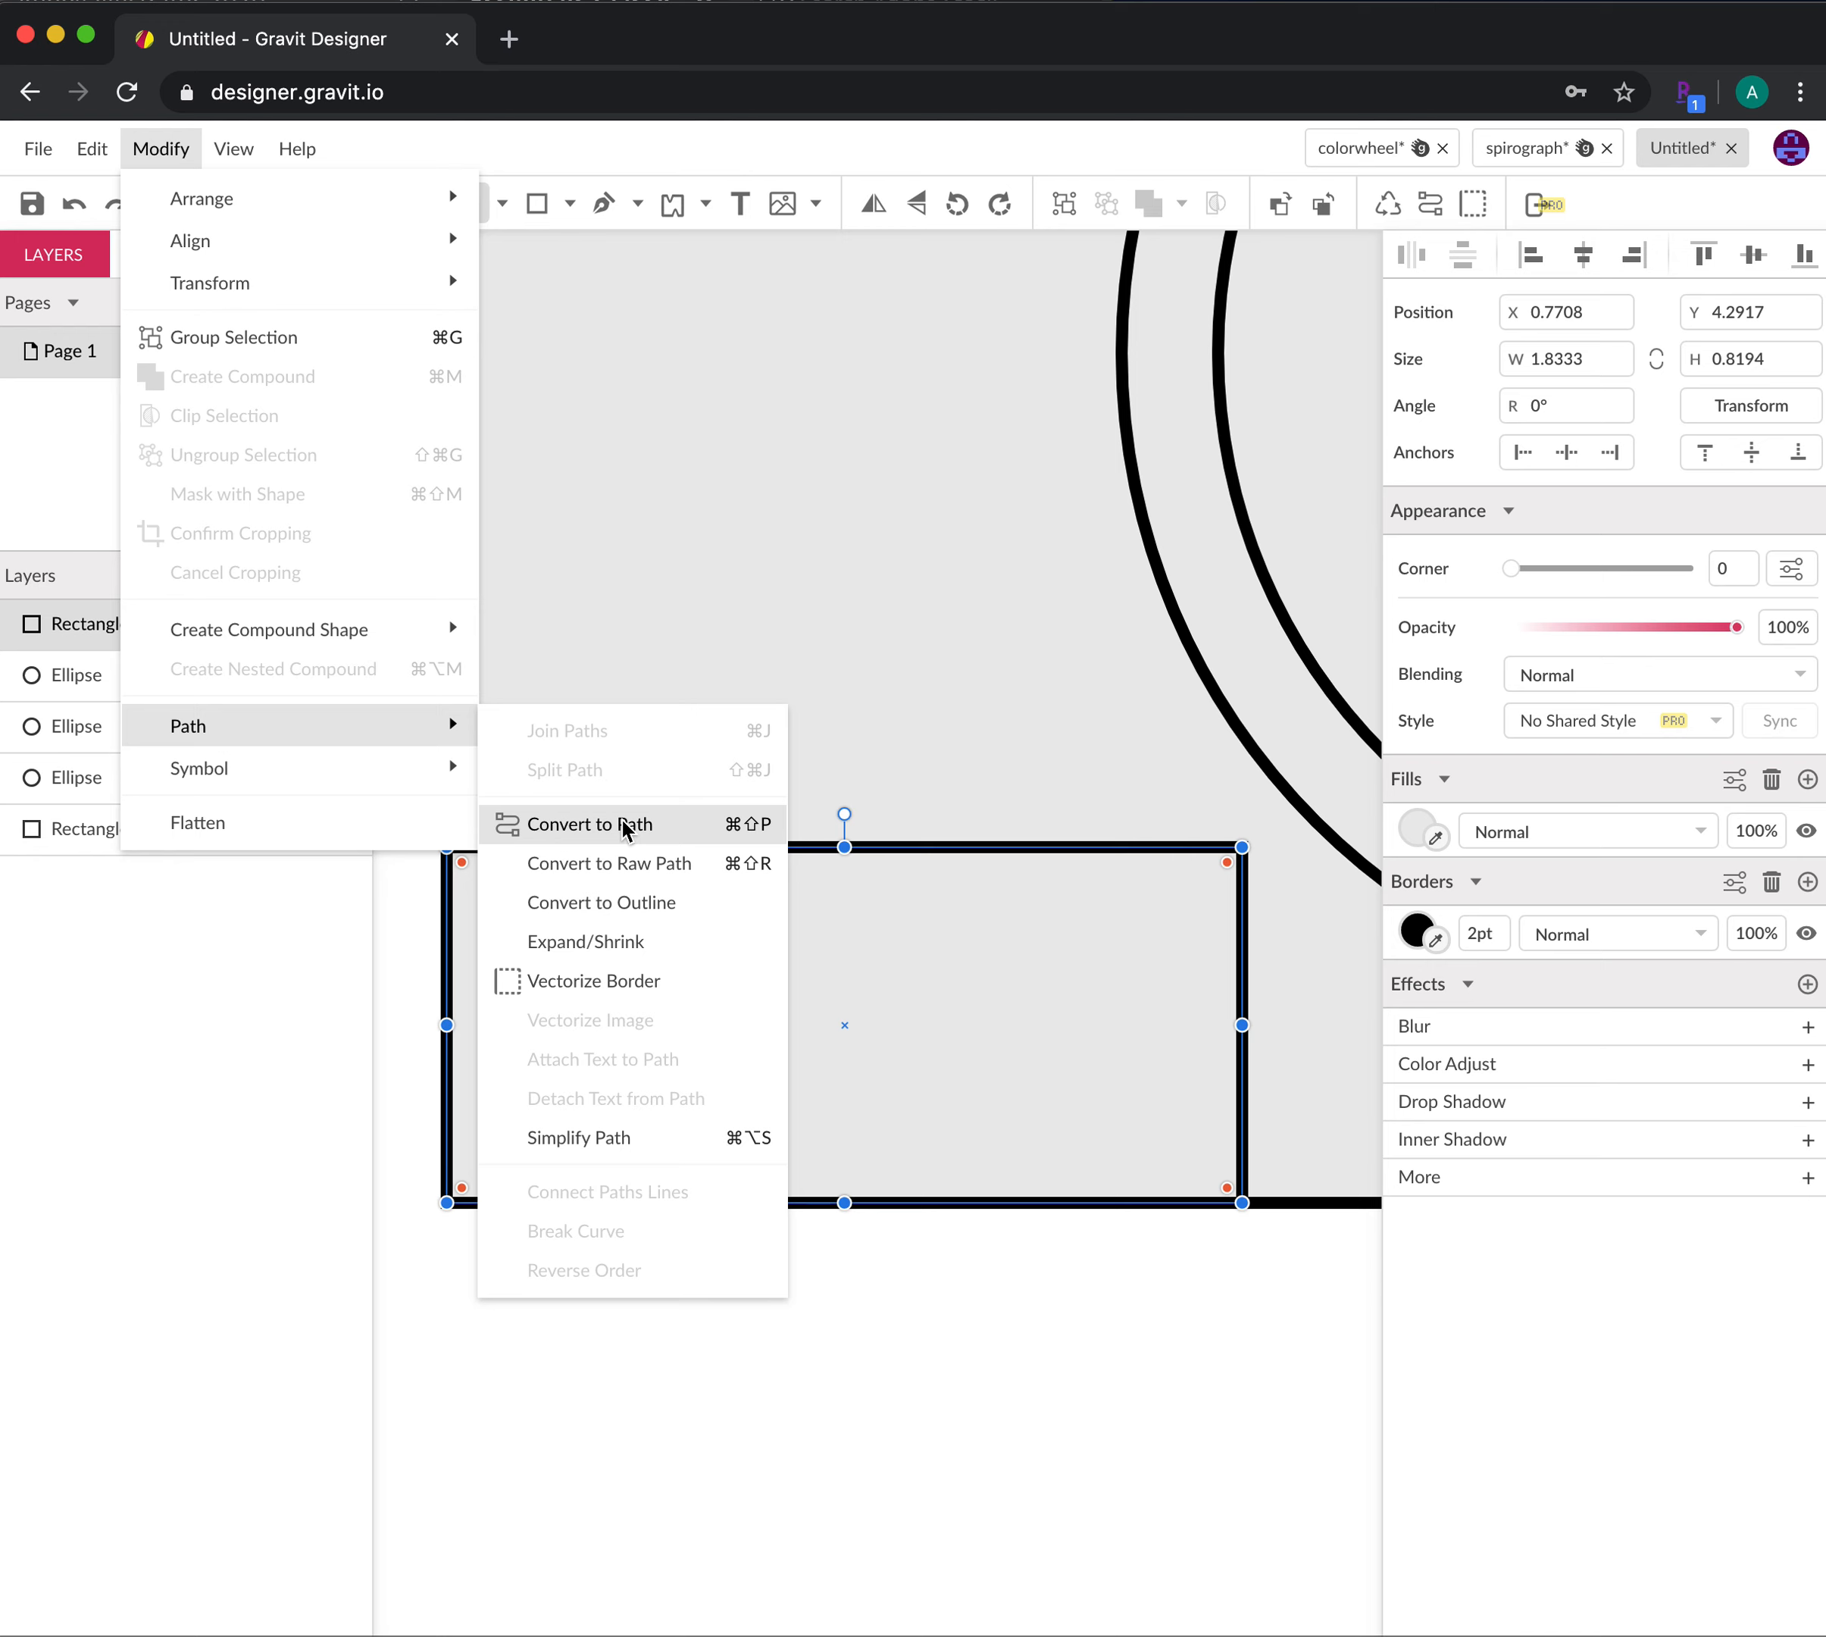
{"action": "left_click", "coordinate": [665, 824]}
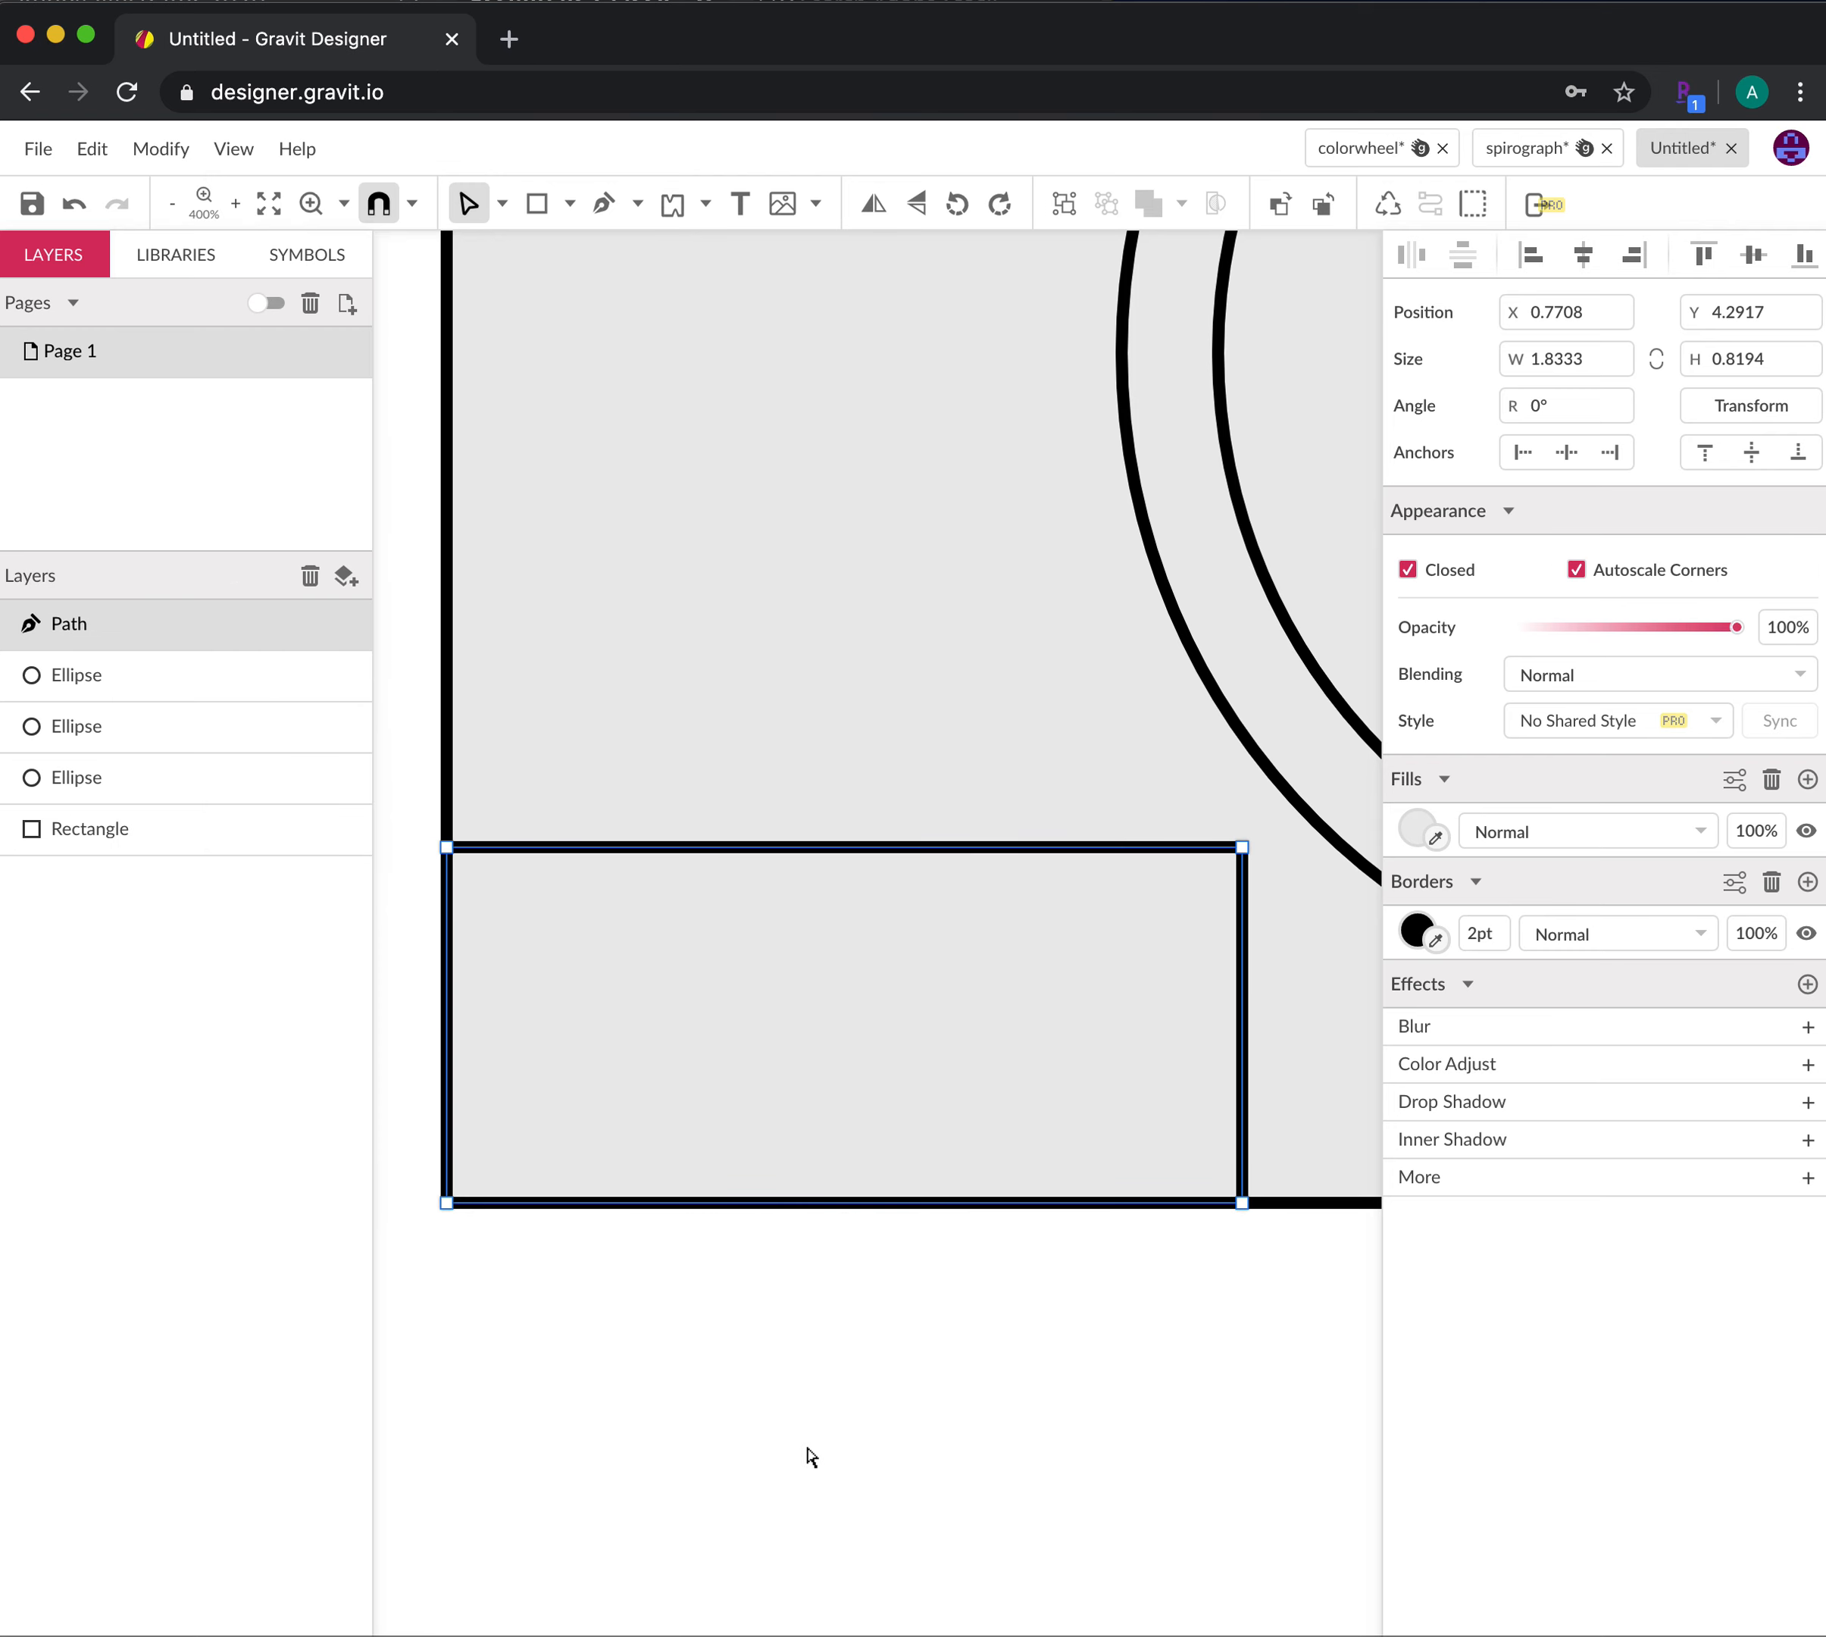
Convert the rectangle to a path, set its bottom-left anchor to Mirrored, and drag it up-right
{"action": "left_click", "coordinate": [908, 1464]}
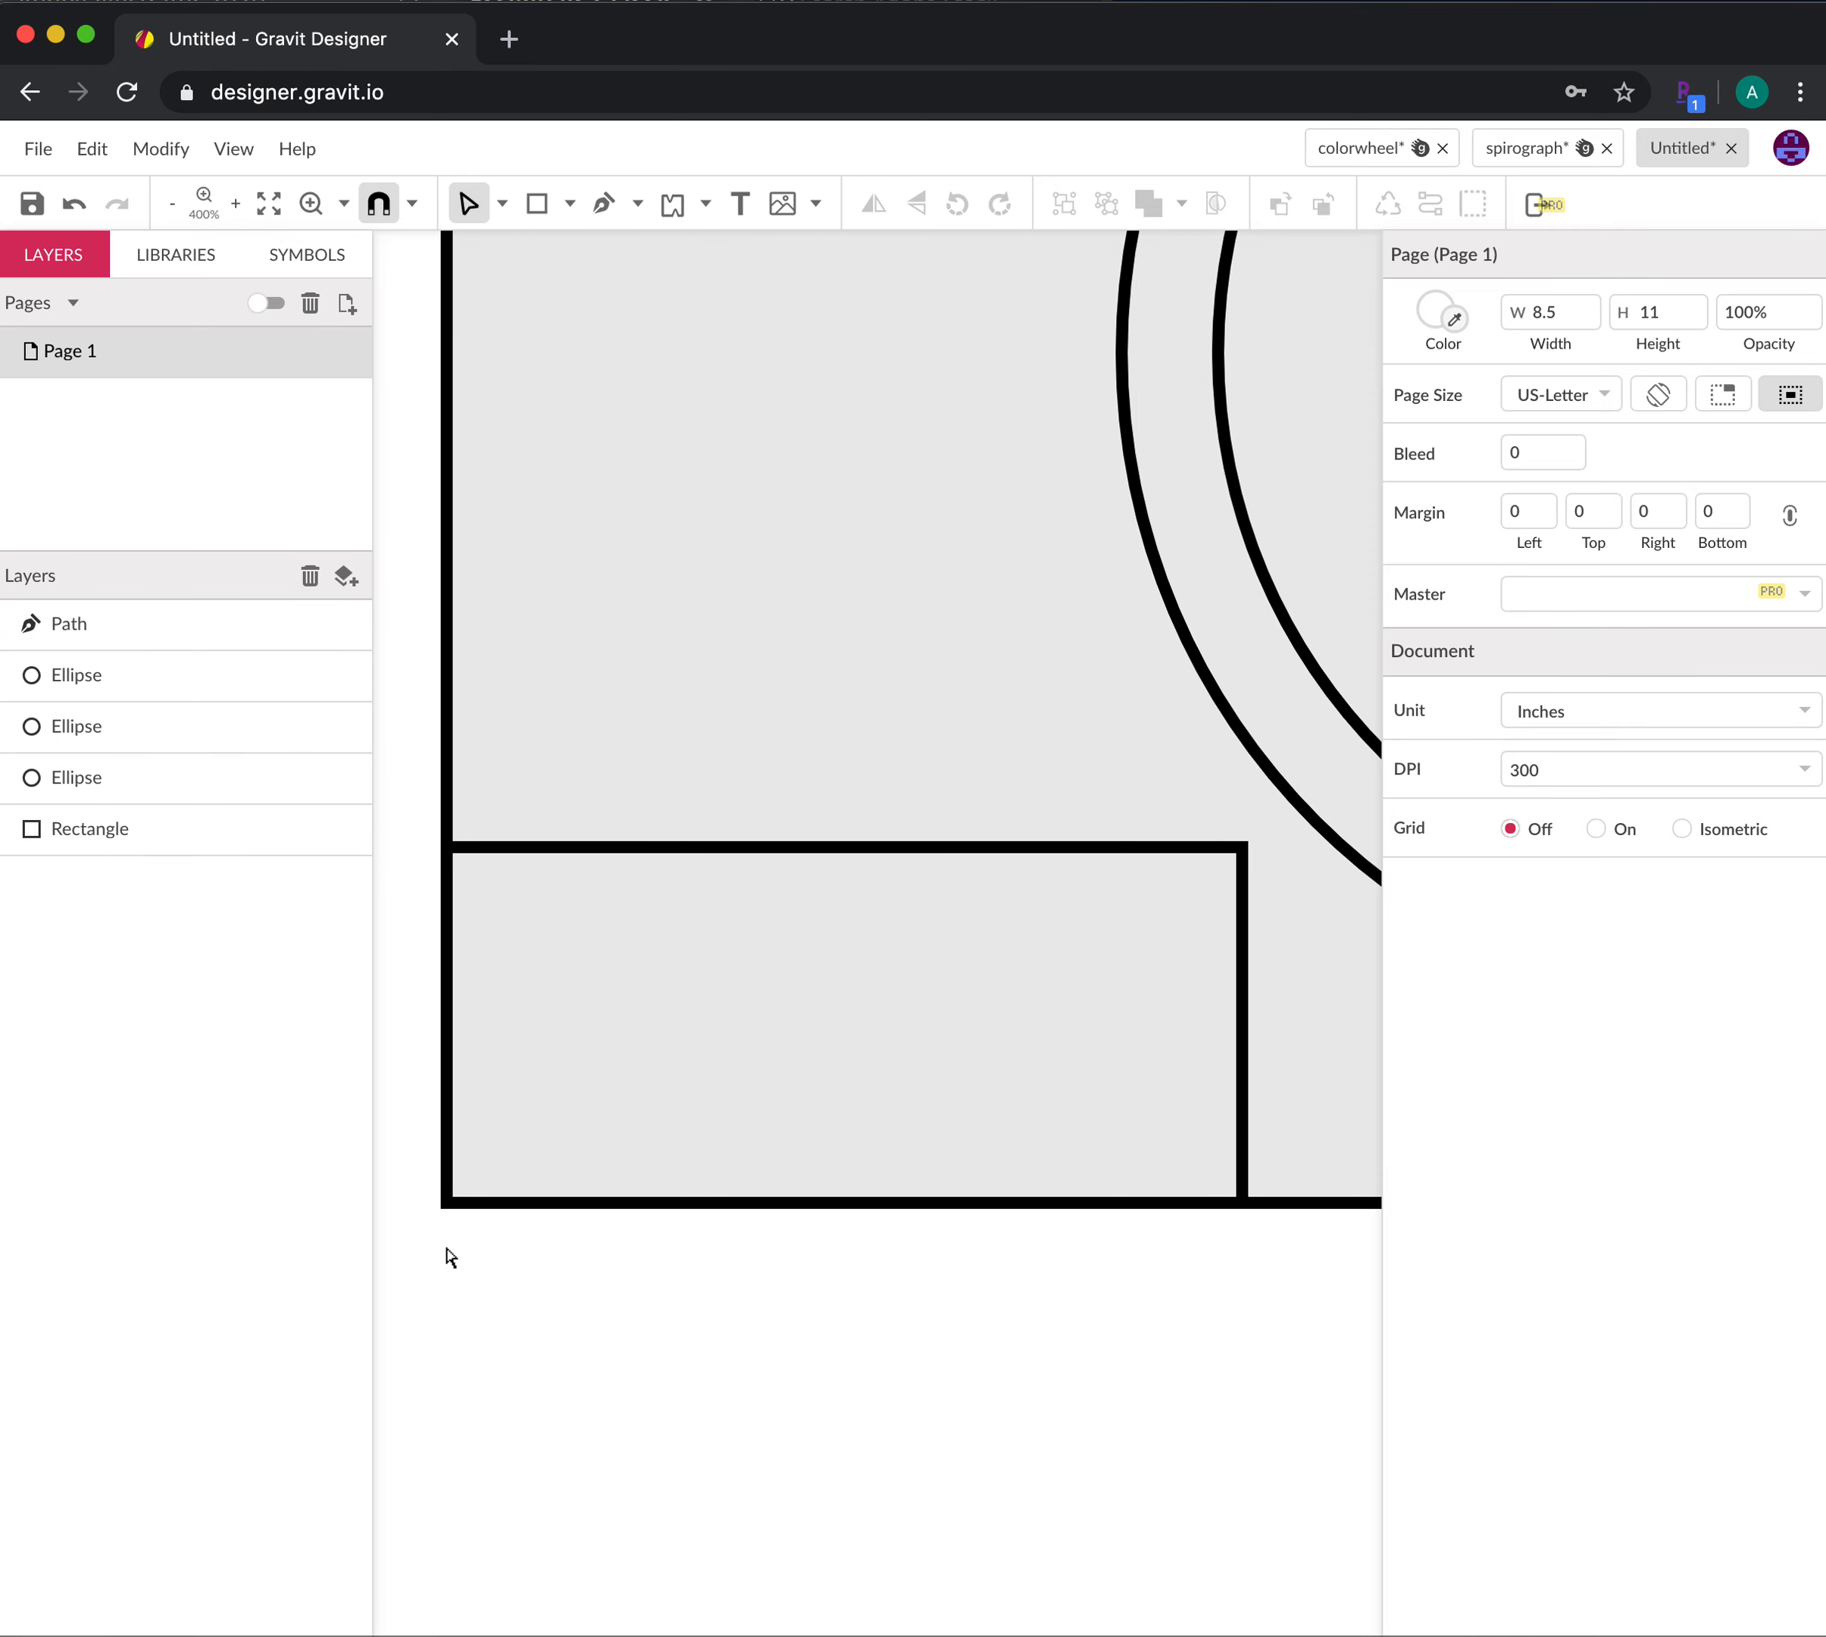
{"action": "left_click", "coordinate": [451, 1198]}
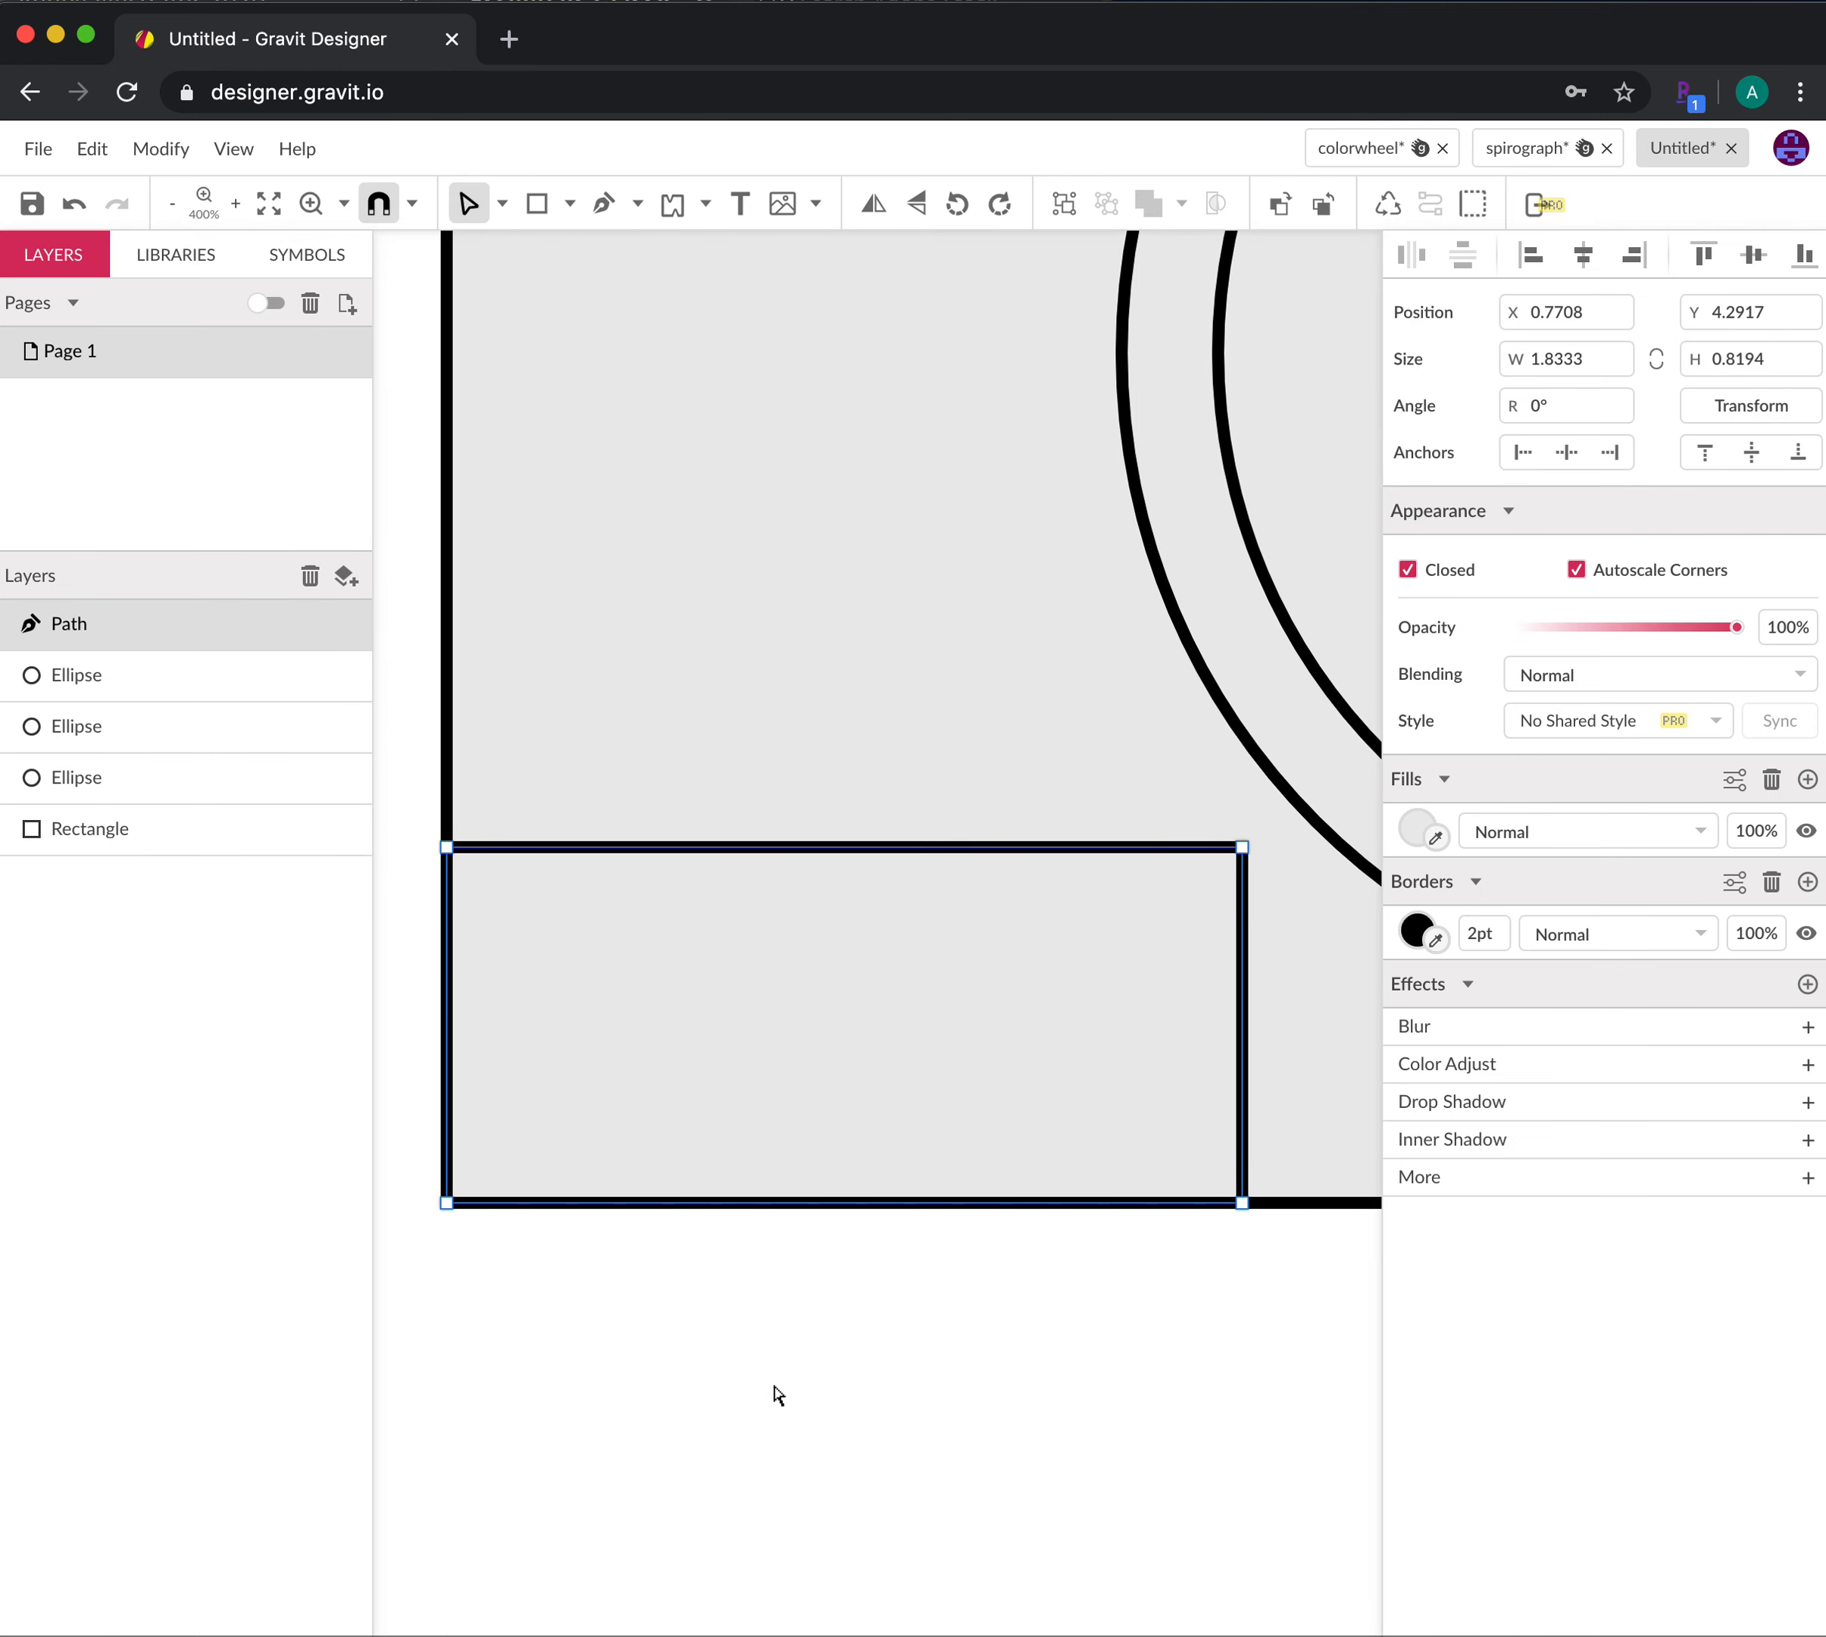
{"action": "double_click", "coordinate": [447, 1203]}
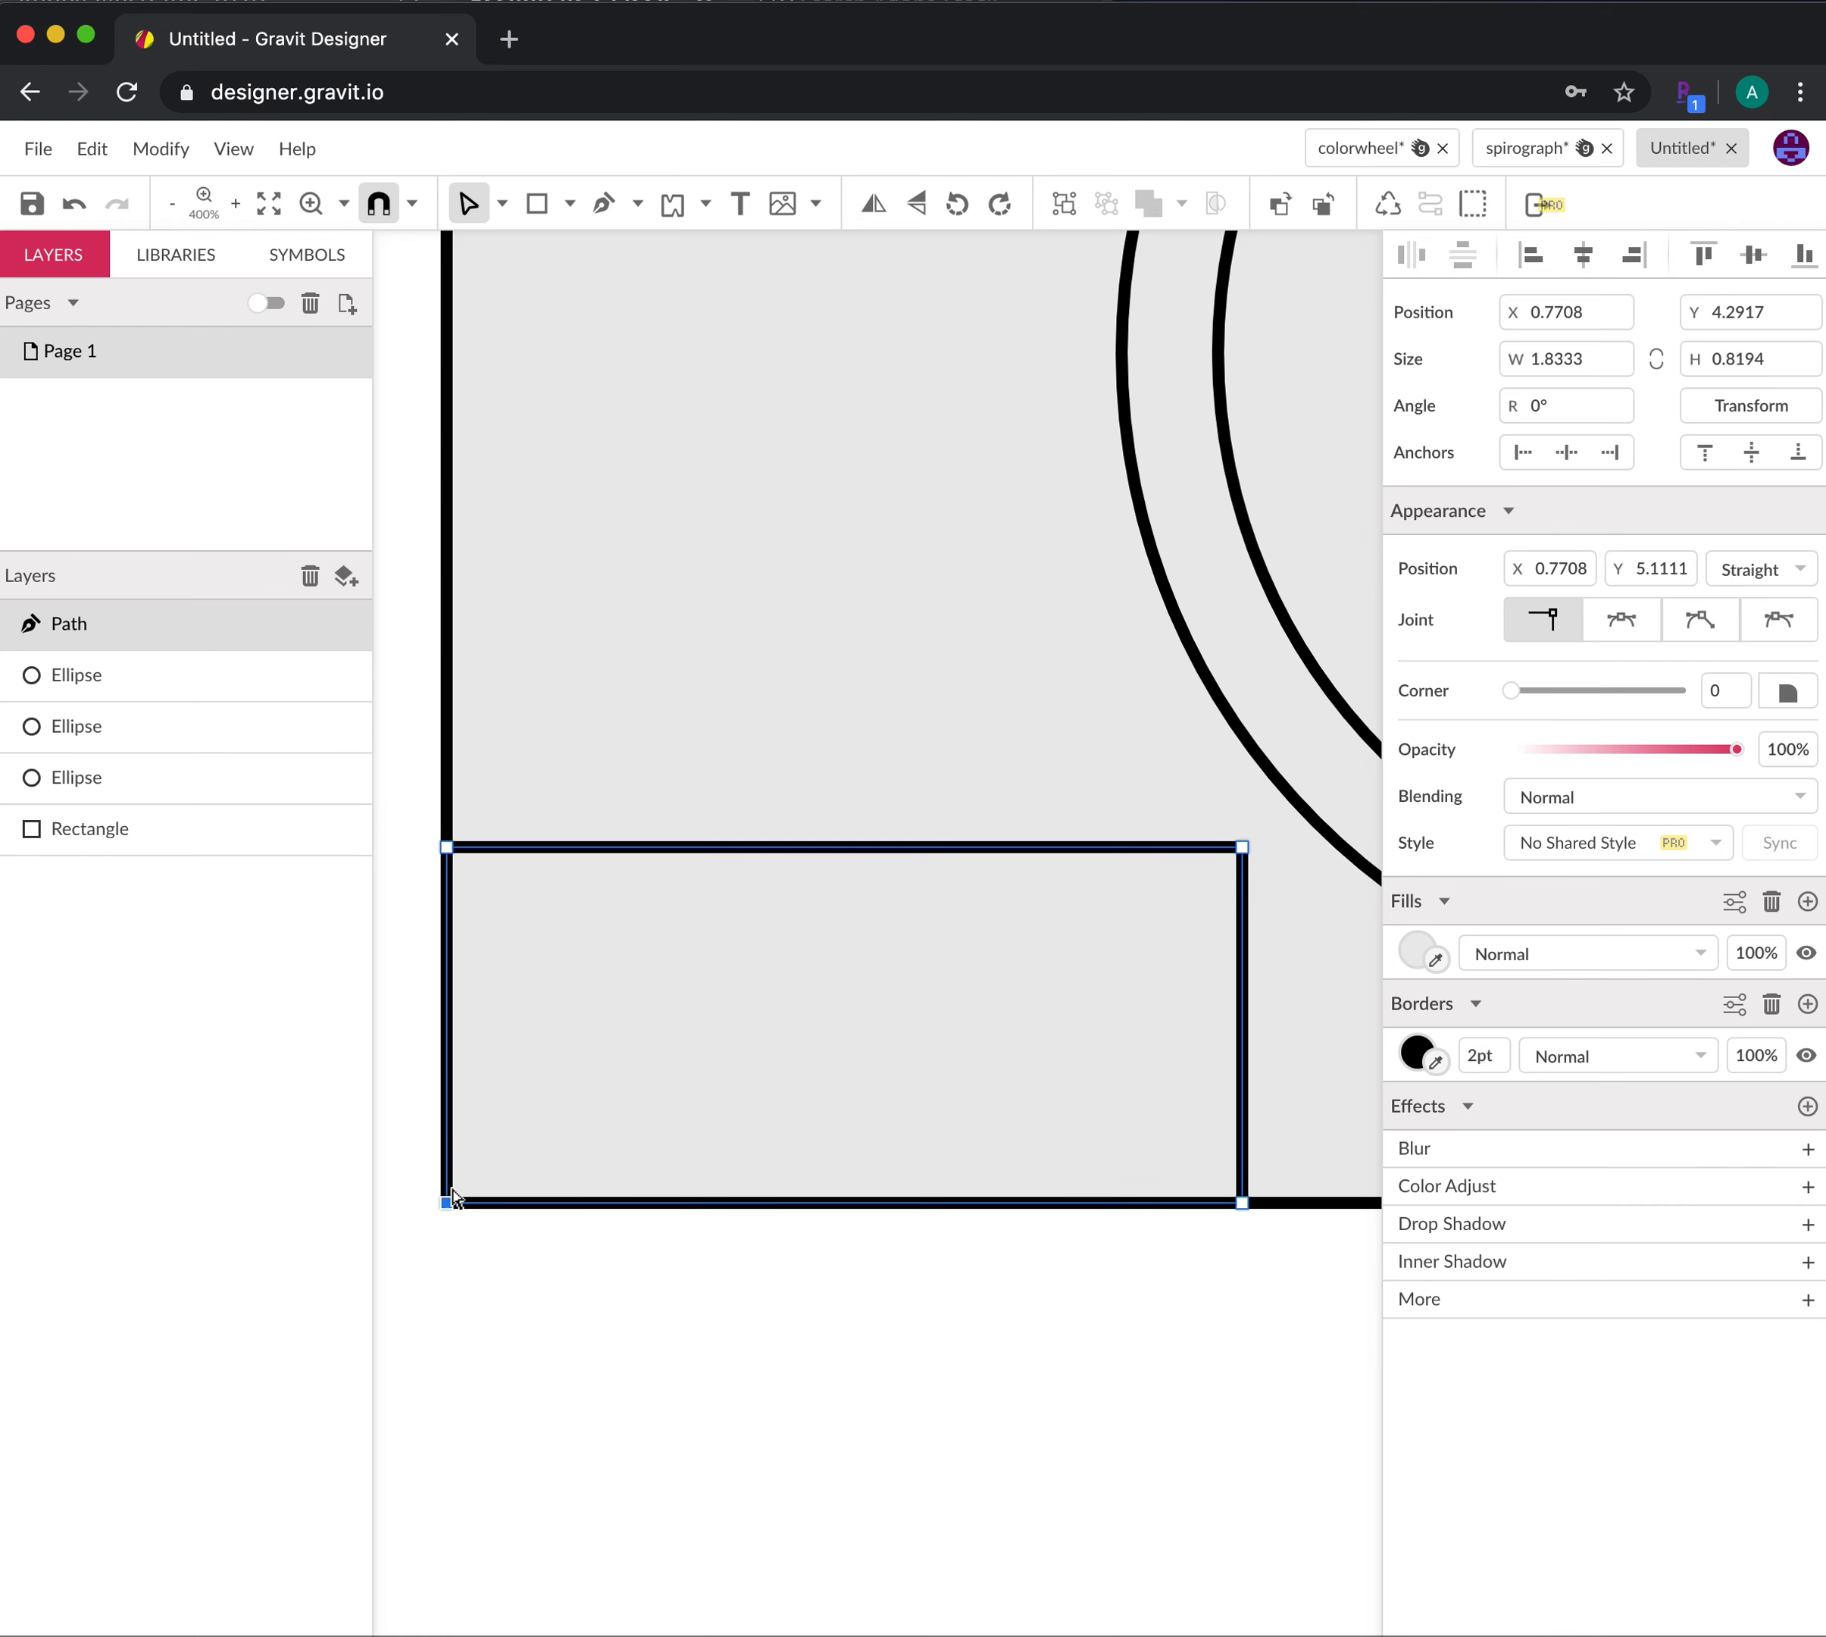
{"action": "left_click", "coordinate": [1617, 616]}
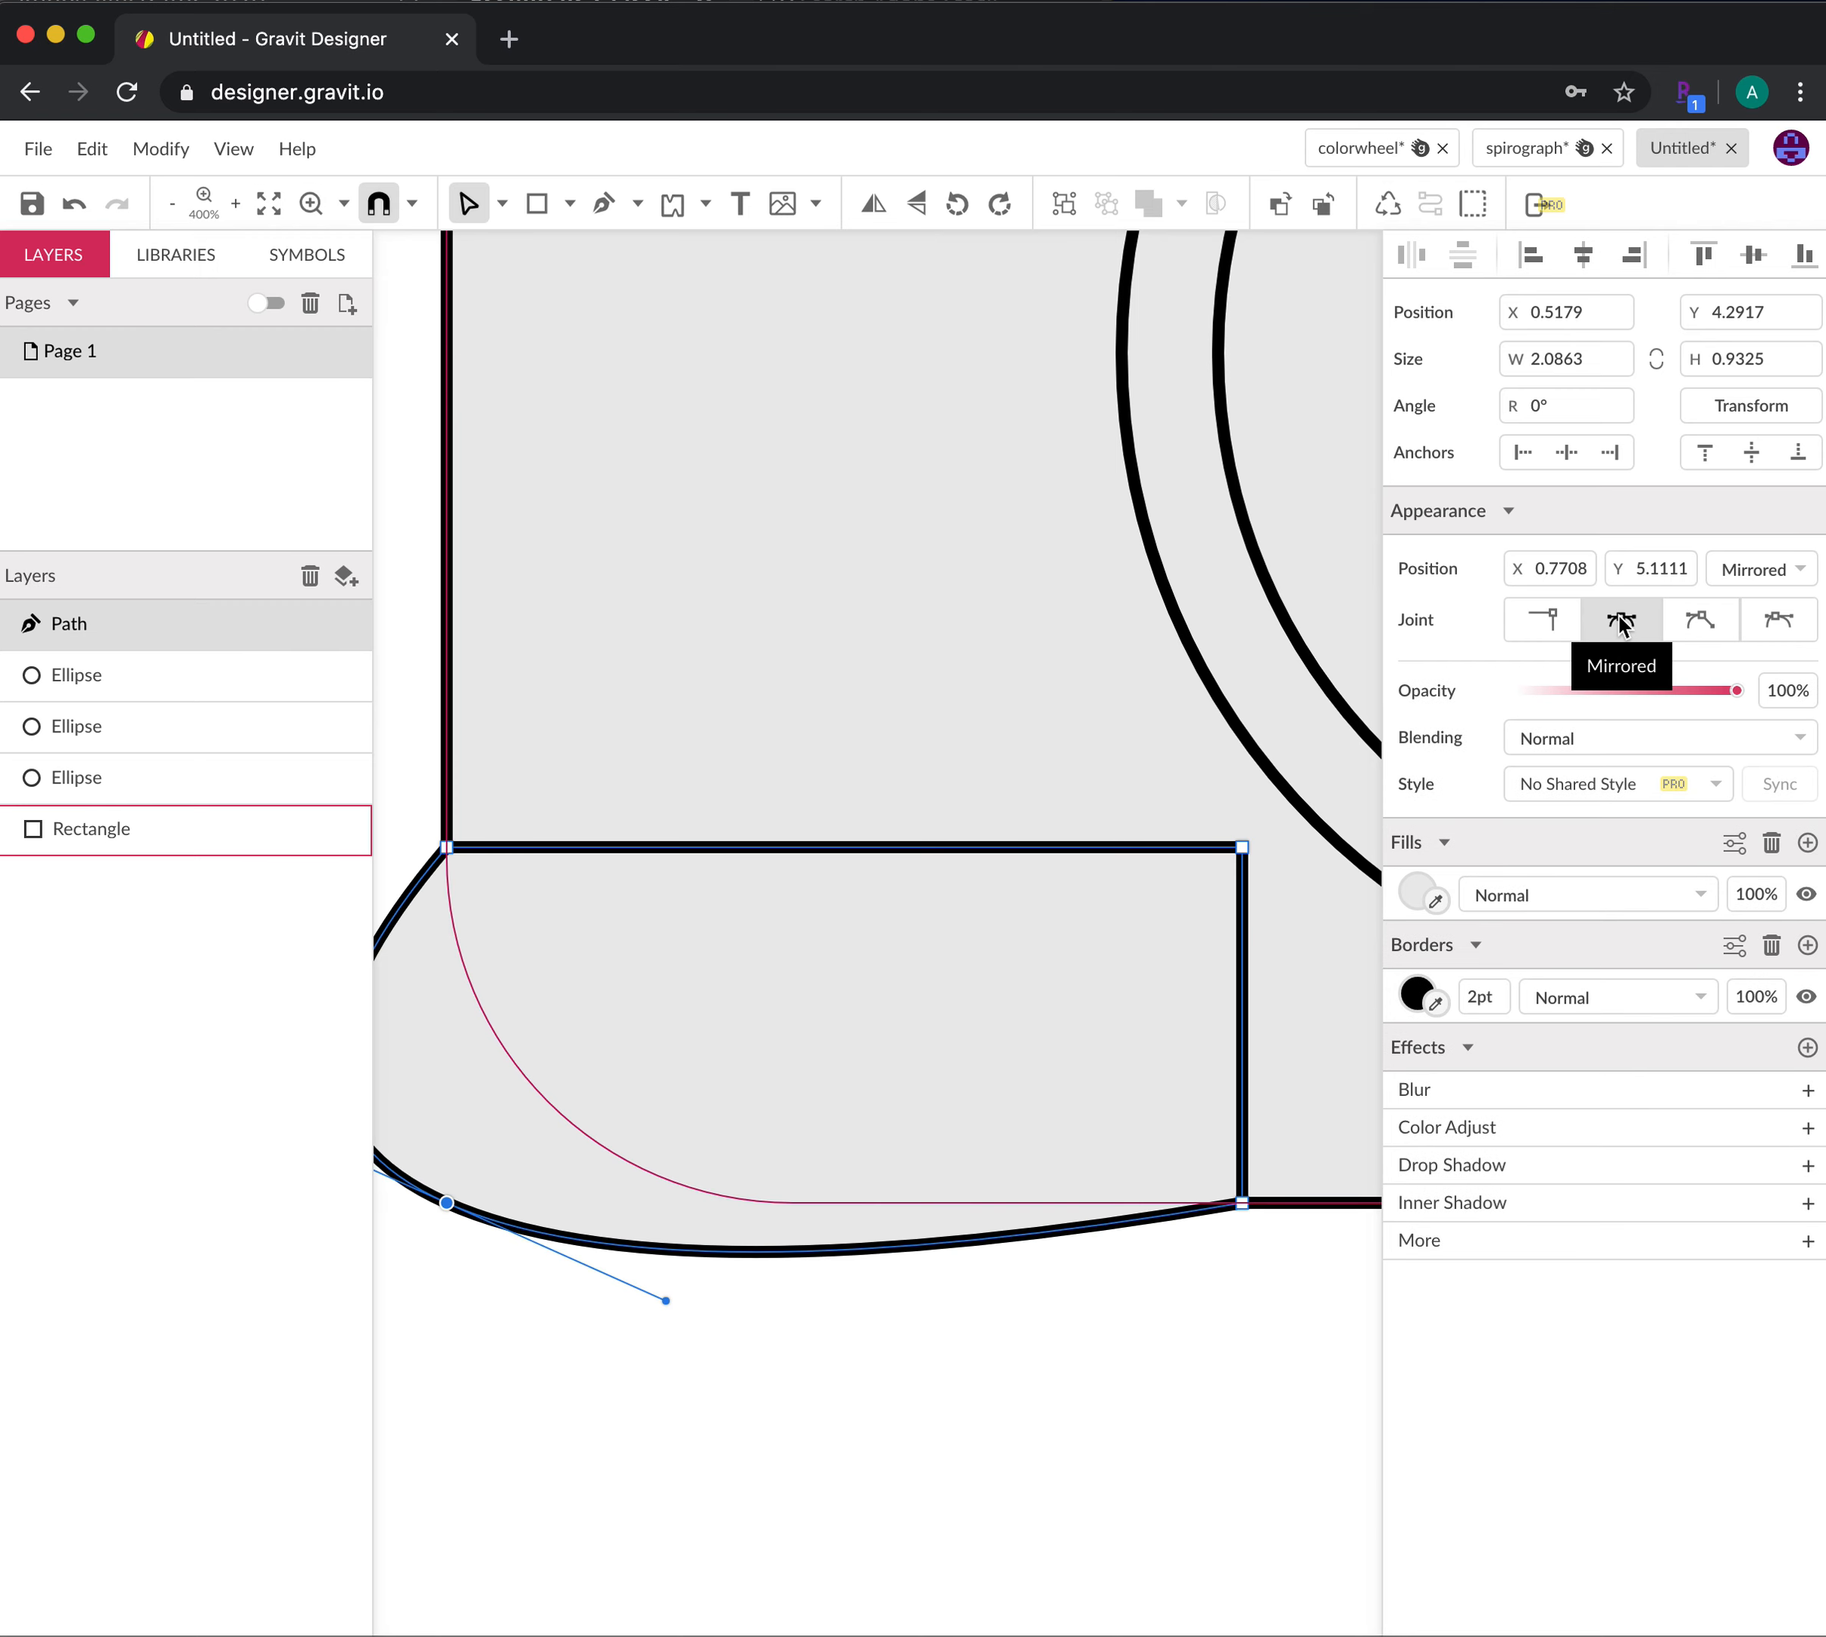
{"action": "key", "text": "space"}
{"action": "left_click_drag", "start_coordinate": [745, 1450], "coordinate": [791, 1452]}
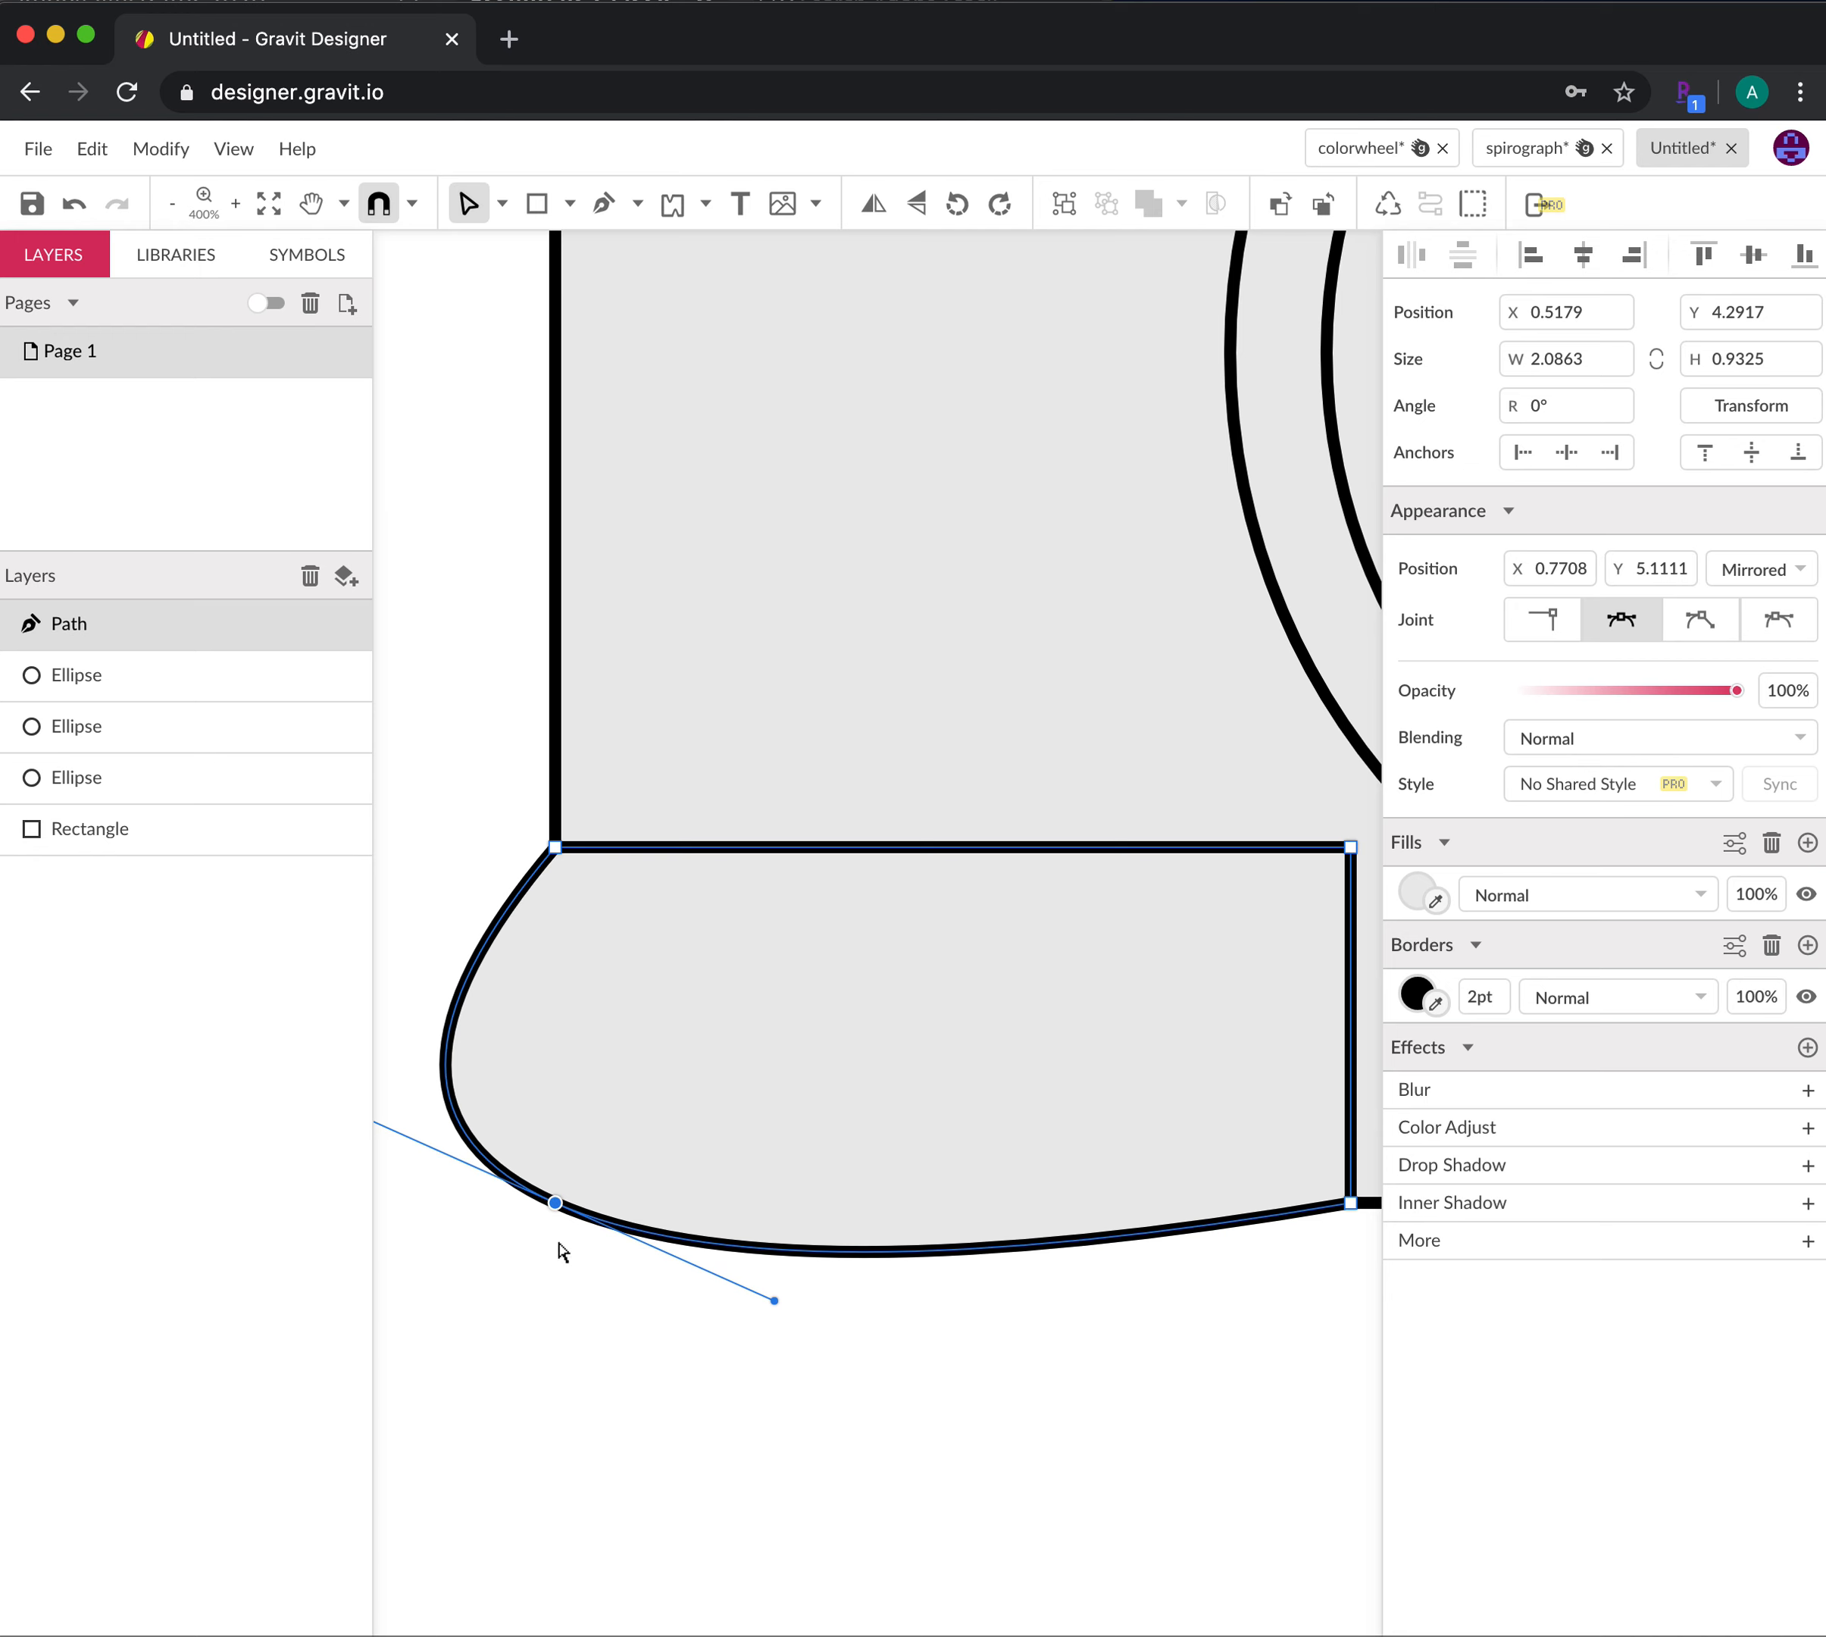
{"action": "left_click_drag", "start_coordinate": [557, 1205], "coordinate": [629, 1171]}
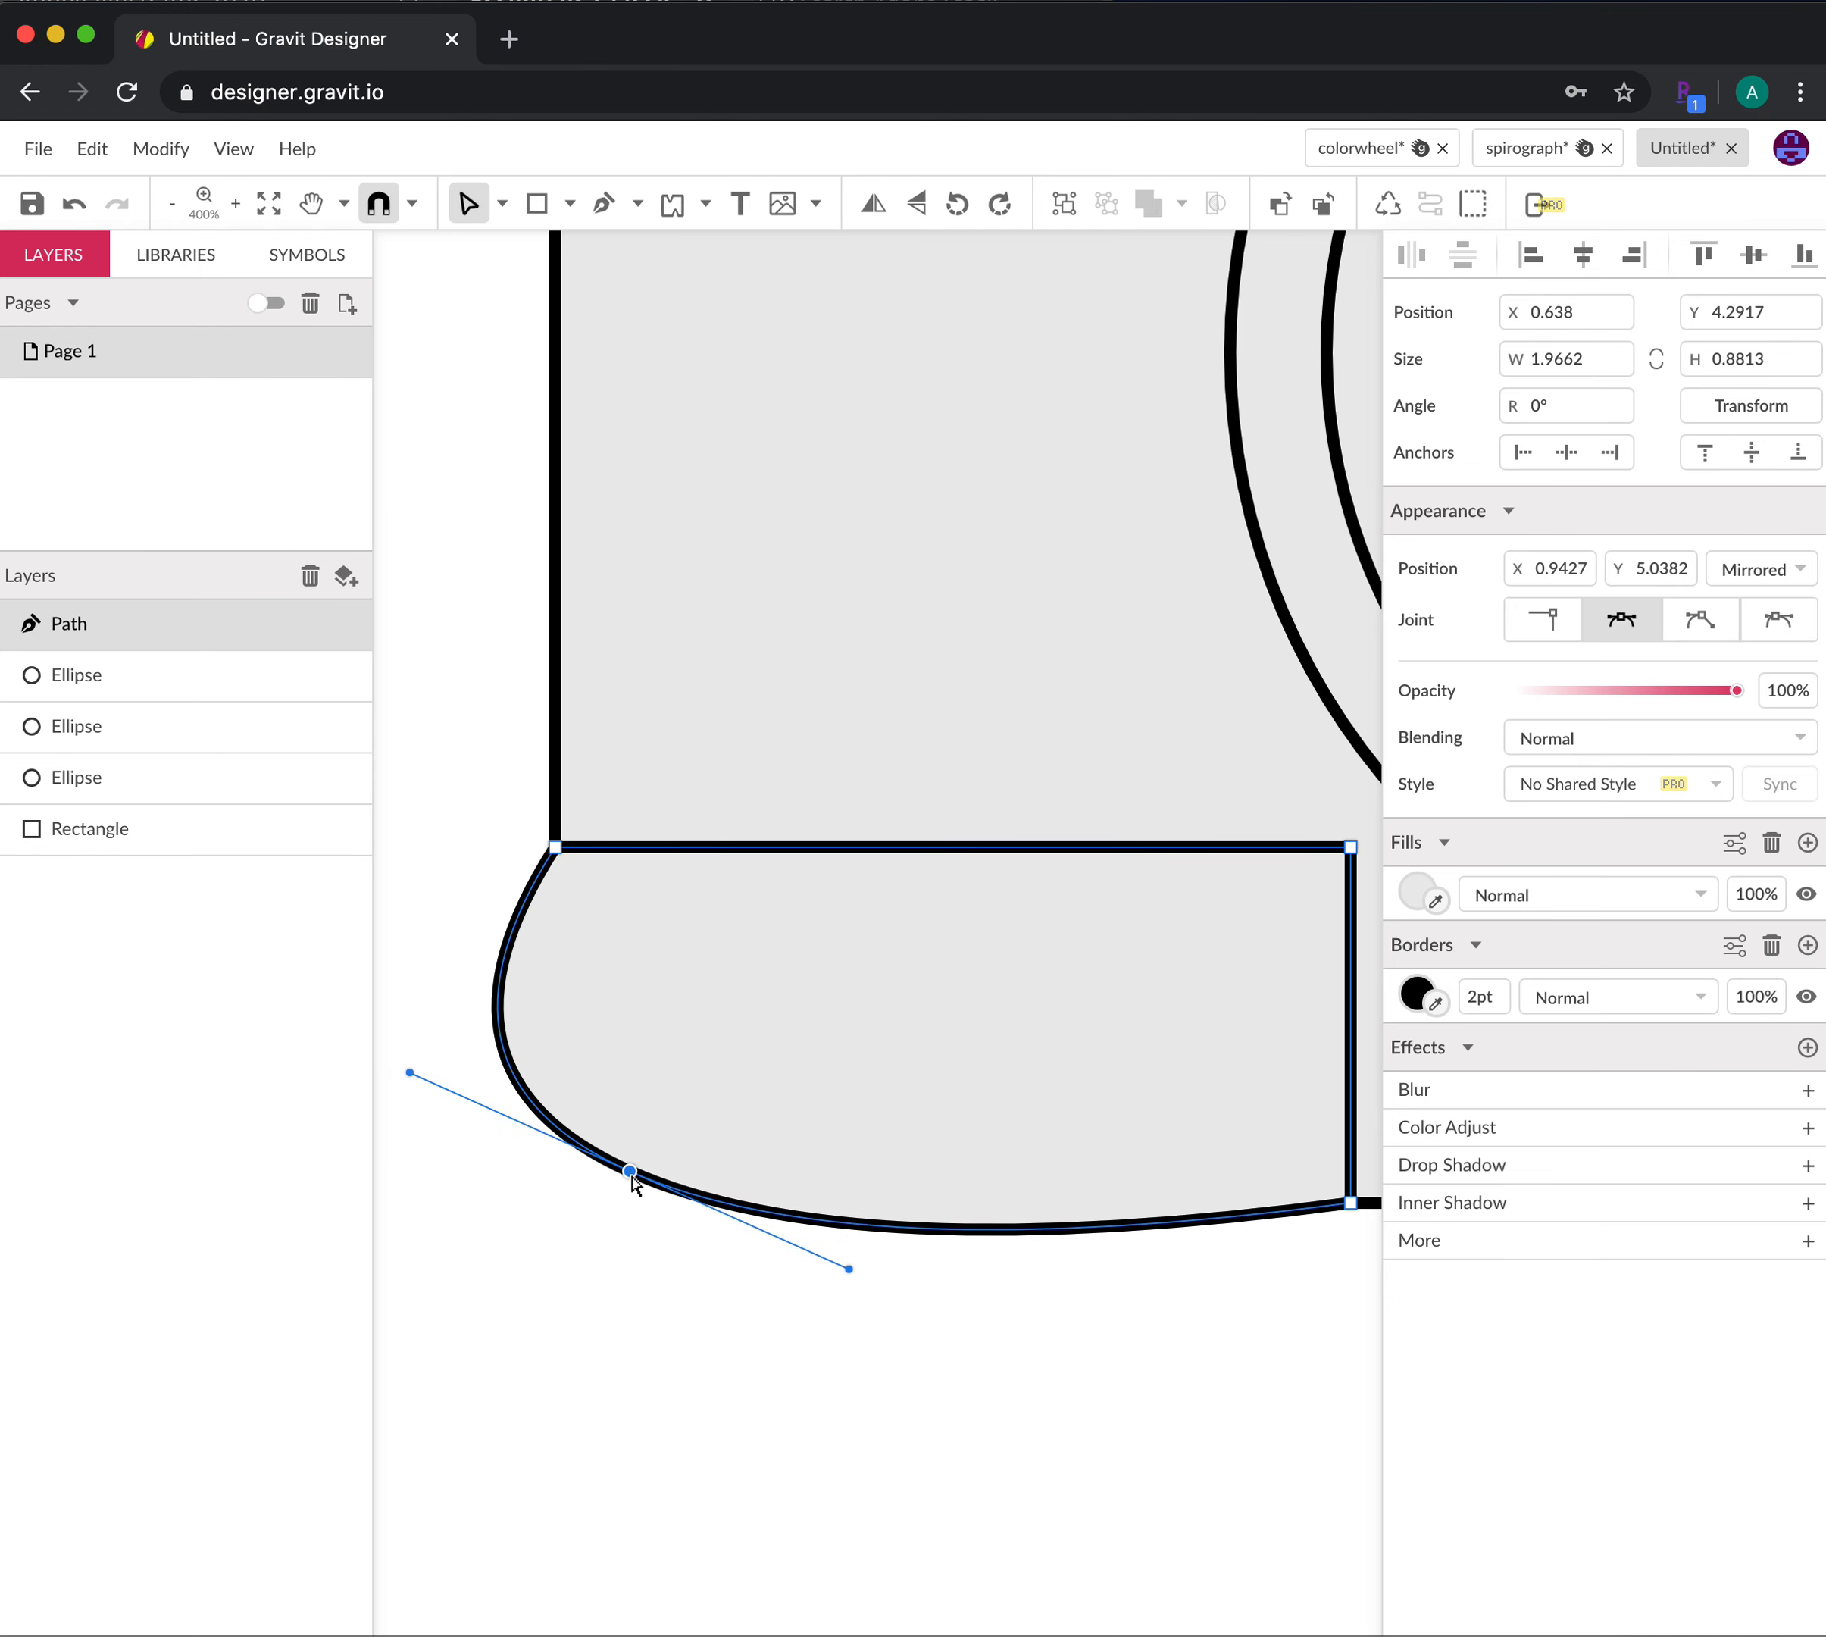
Set the lower path's fill opacity to 0%
{"action": "left_click", "coordinate": [1421, 884]}
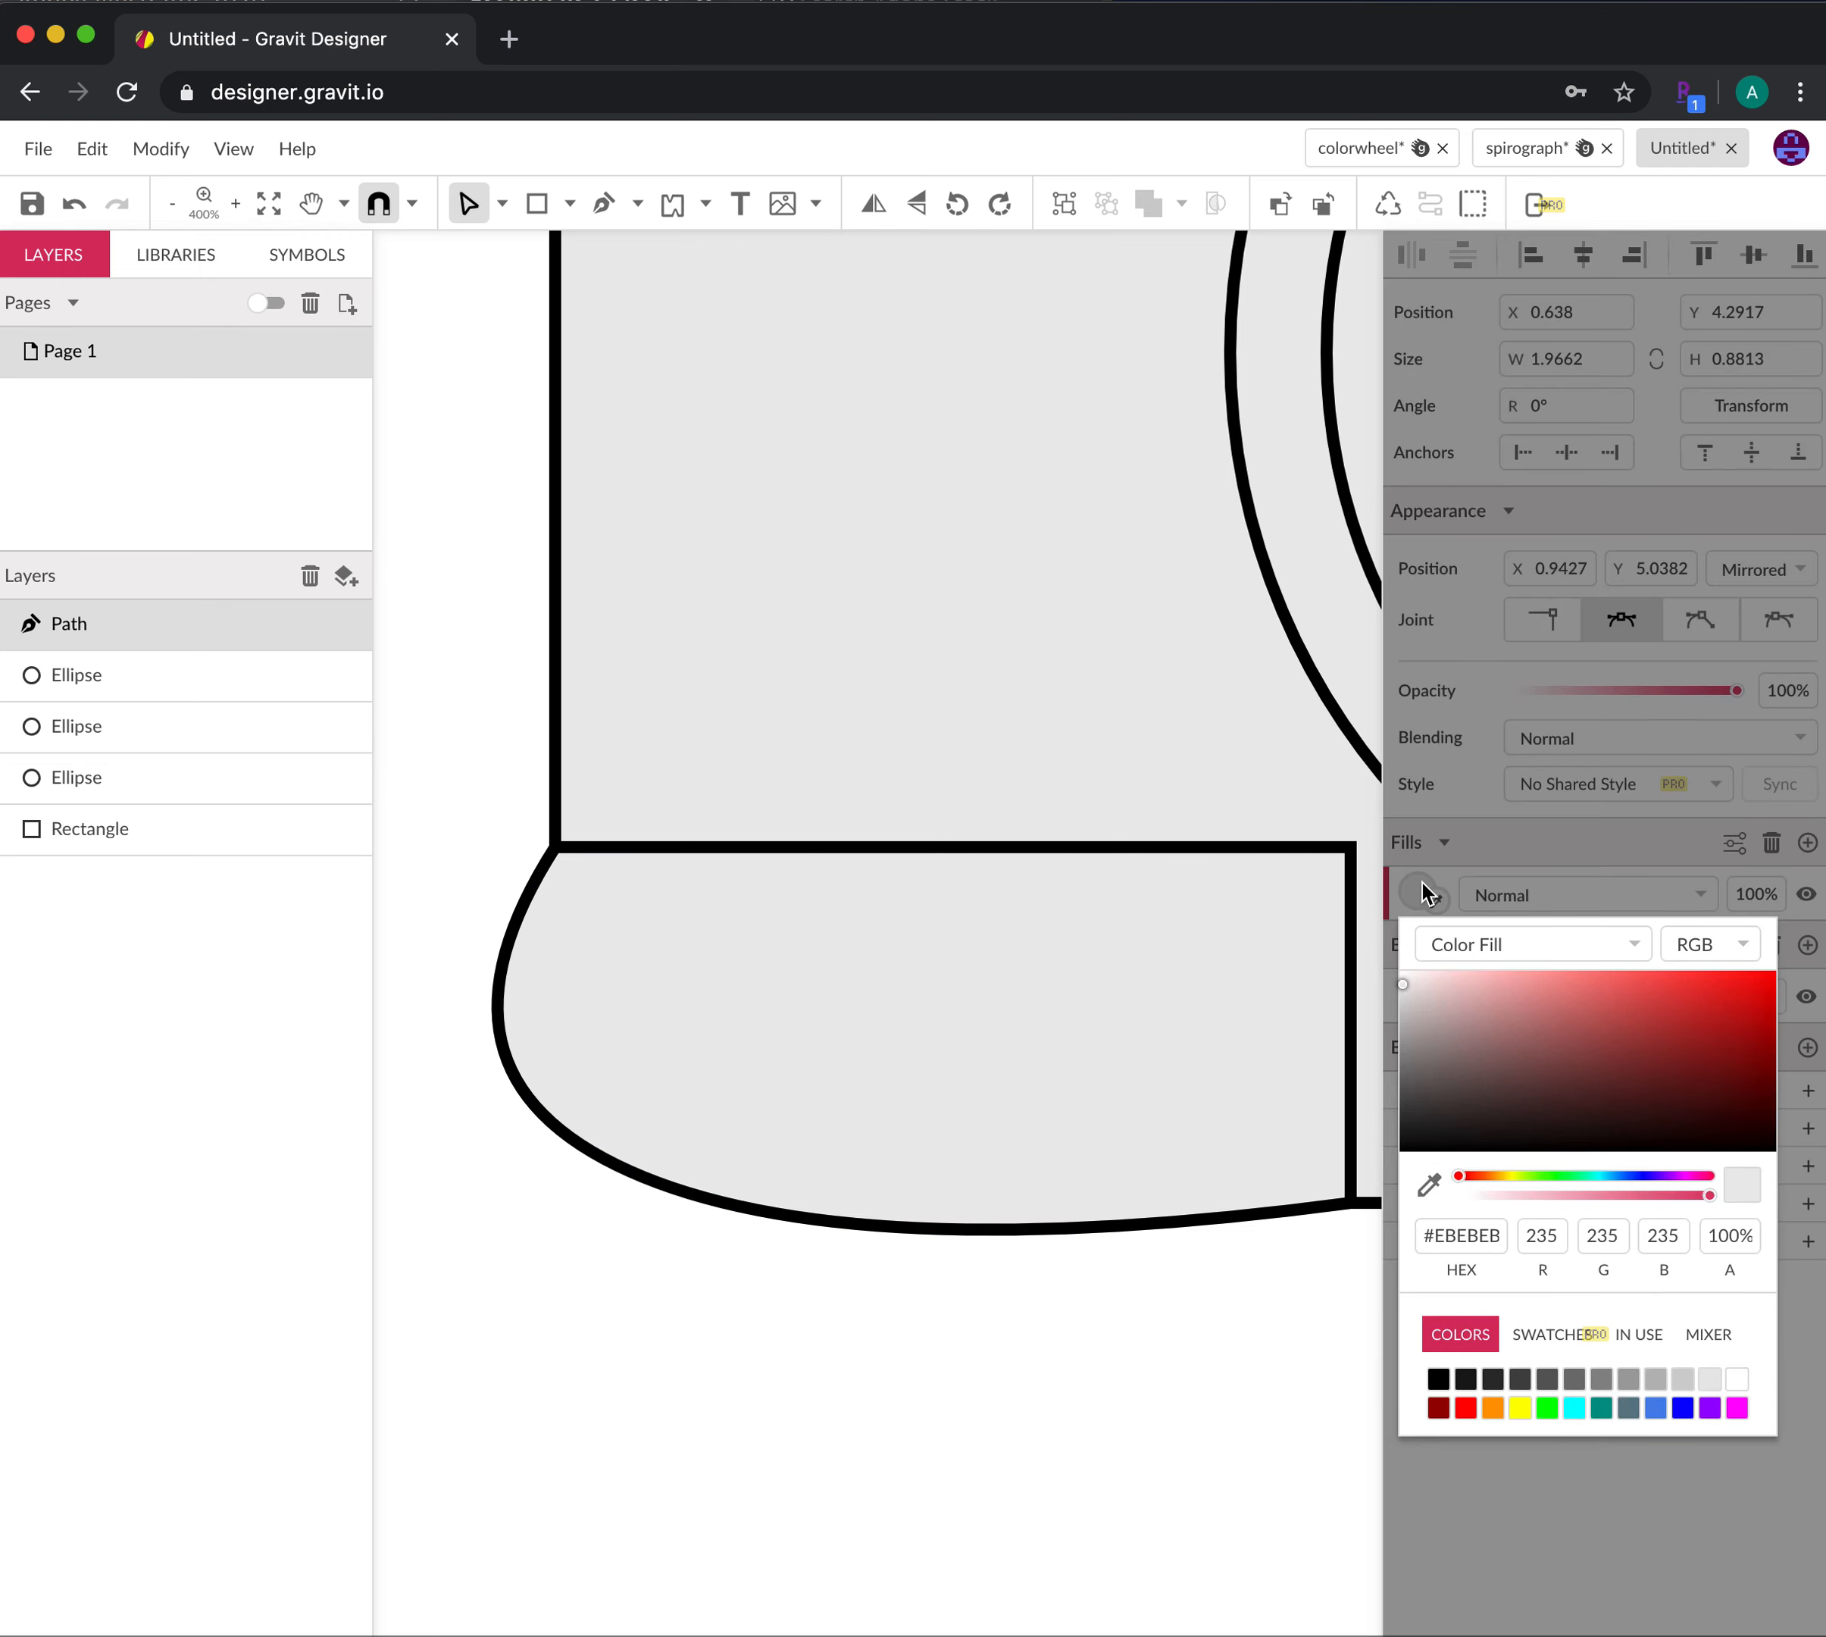
{"action": "left_click", "coordinate": [1614, 901]}
{"action": "left_click", "coordinate": [1748, 894]}
{"action": "type", "text": "0"}
{"action": "key", "text": "Return"}
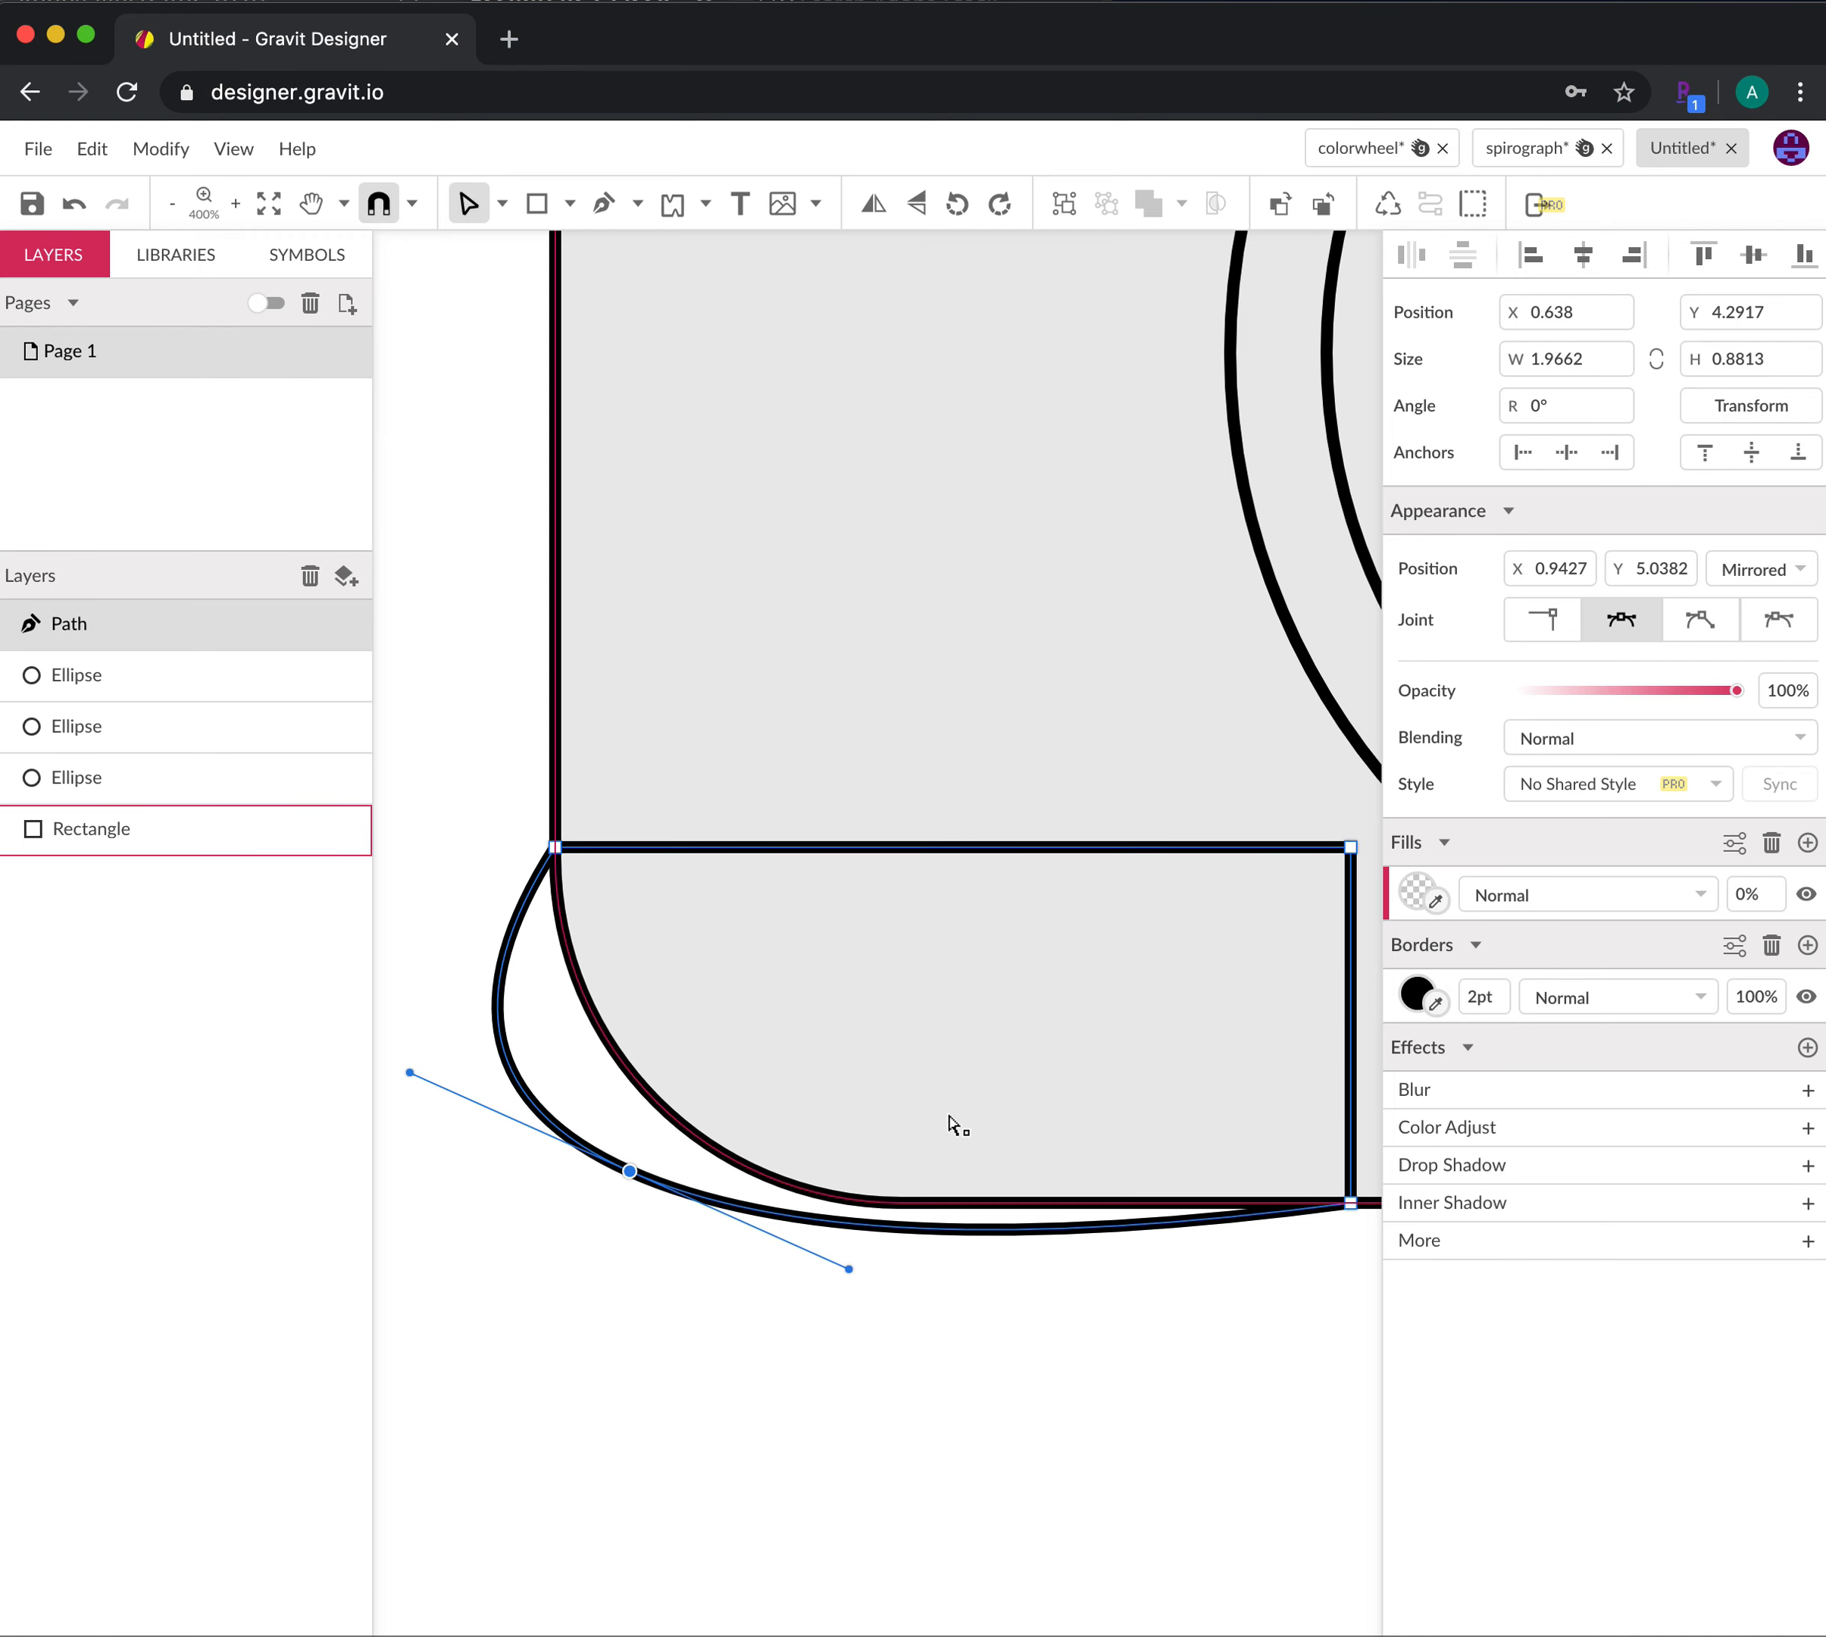
Drag the corner anchor and its bezier handles to tighten the curve toward the body outline
{"action": "left_click_drag", "start_coordinate": [631, 1174], "coordinate": [690, 1137]}
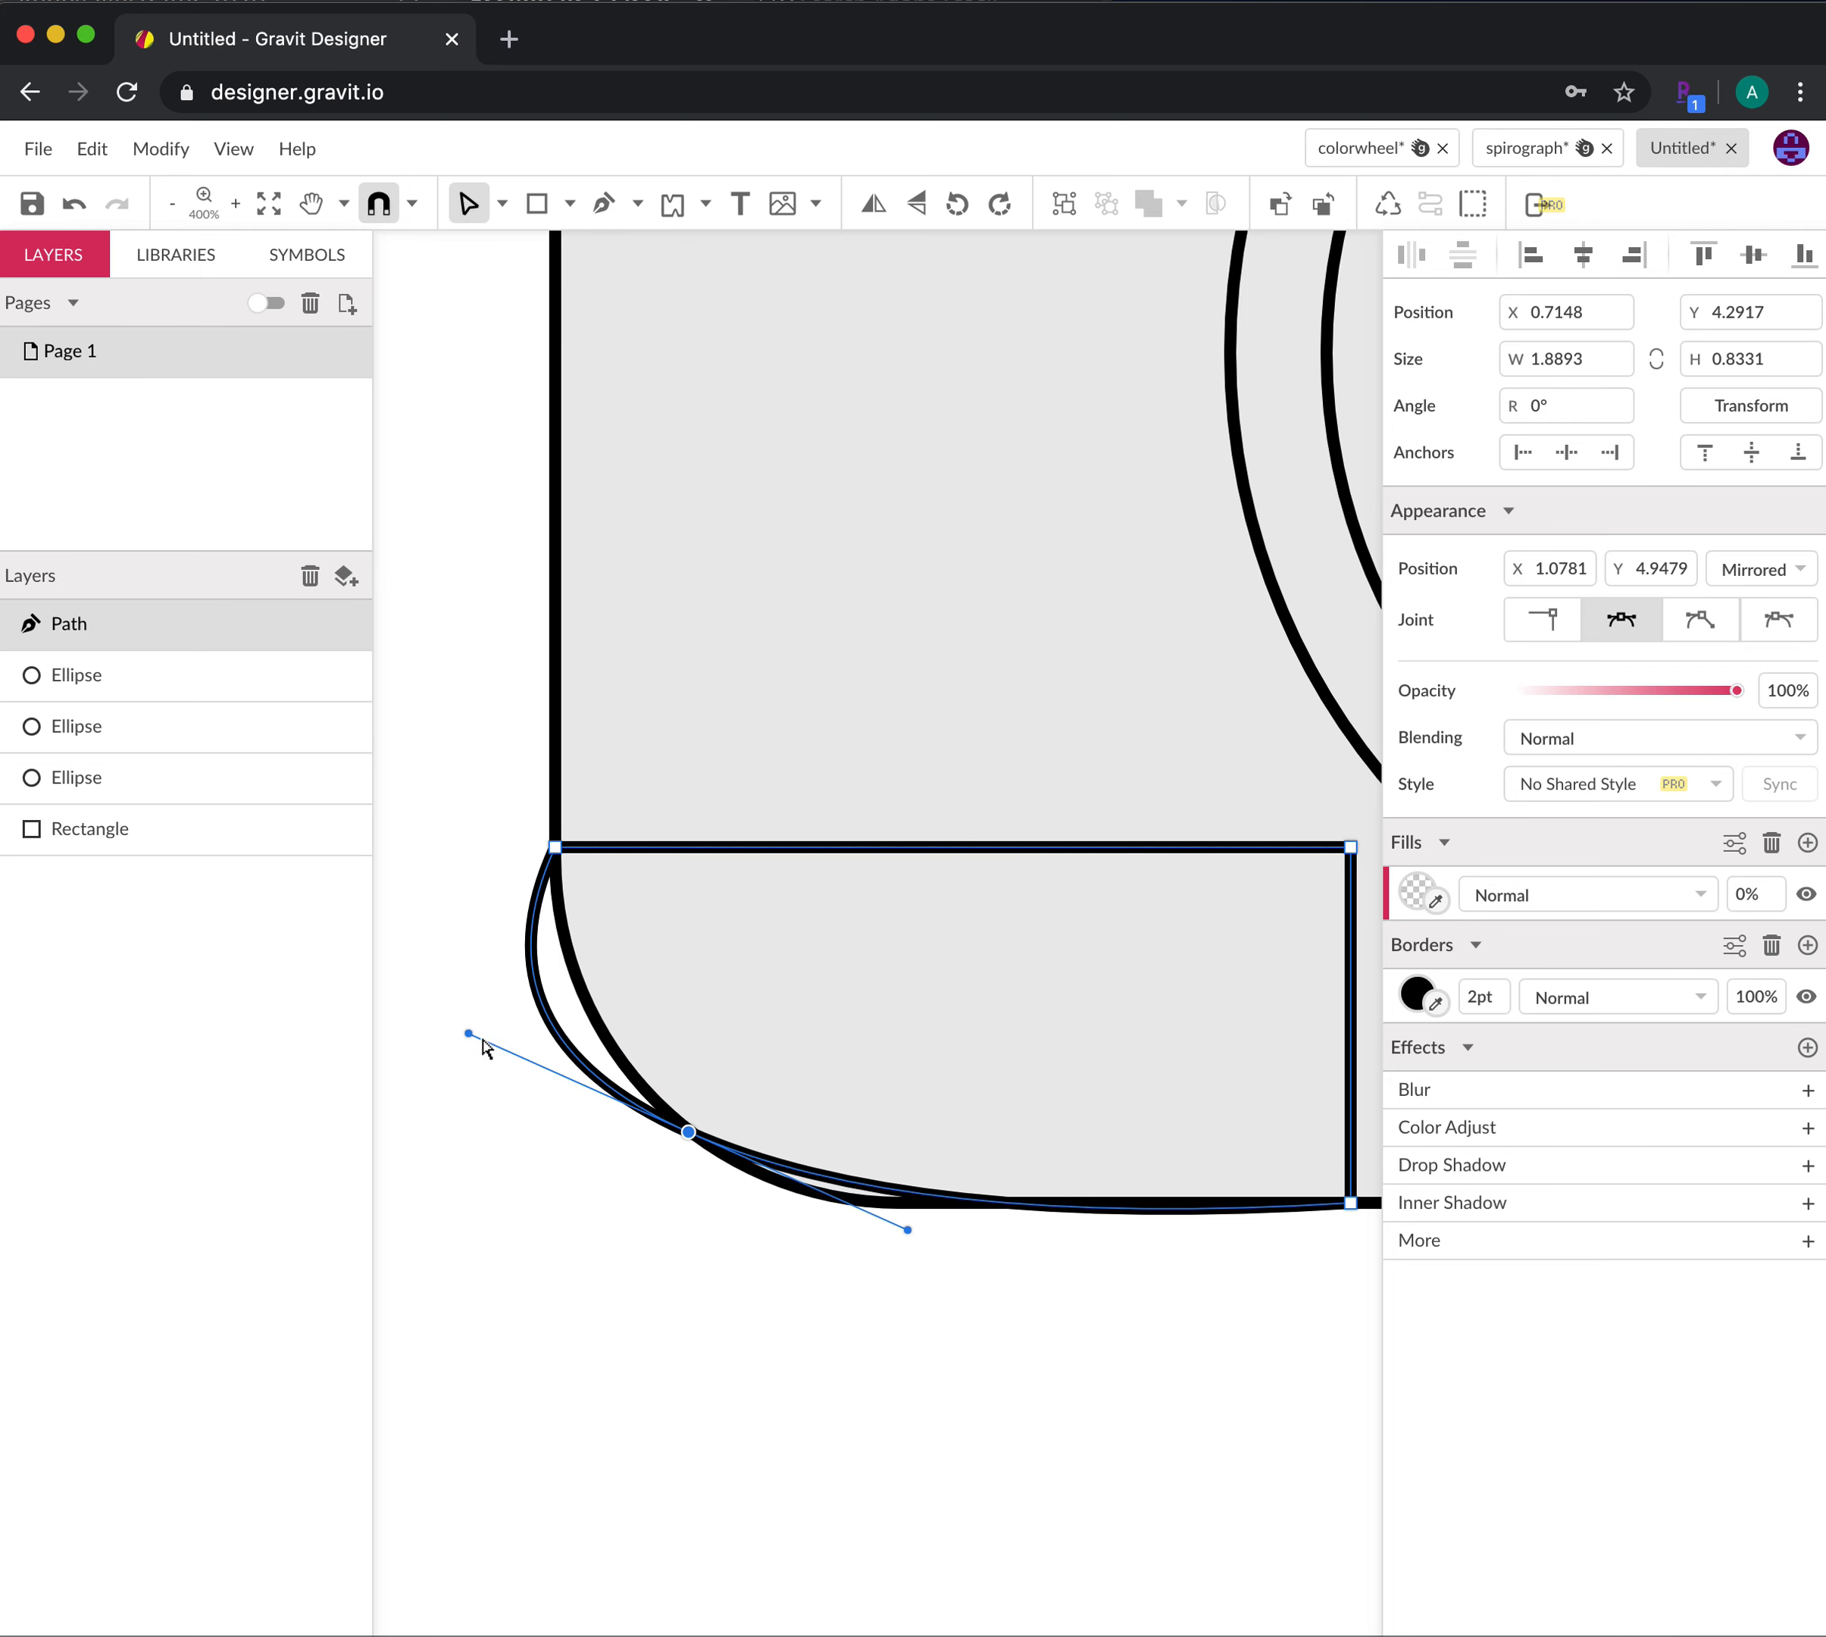
{"action": "mouse_move", "coordinate": [468, 1033]}
{"action": "left_mouse_down"}
{"action": "mouse_move", "coordinate": [524, 1054]}
{"action": "mouse_move", "coordinate": [523, 1087]}
{"action": "mouse_move", "coordinate": [561, 1051]}
{"action": "left_mouse_up"}
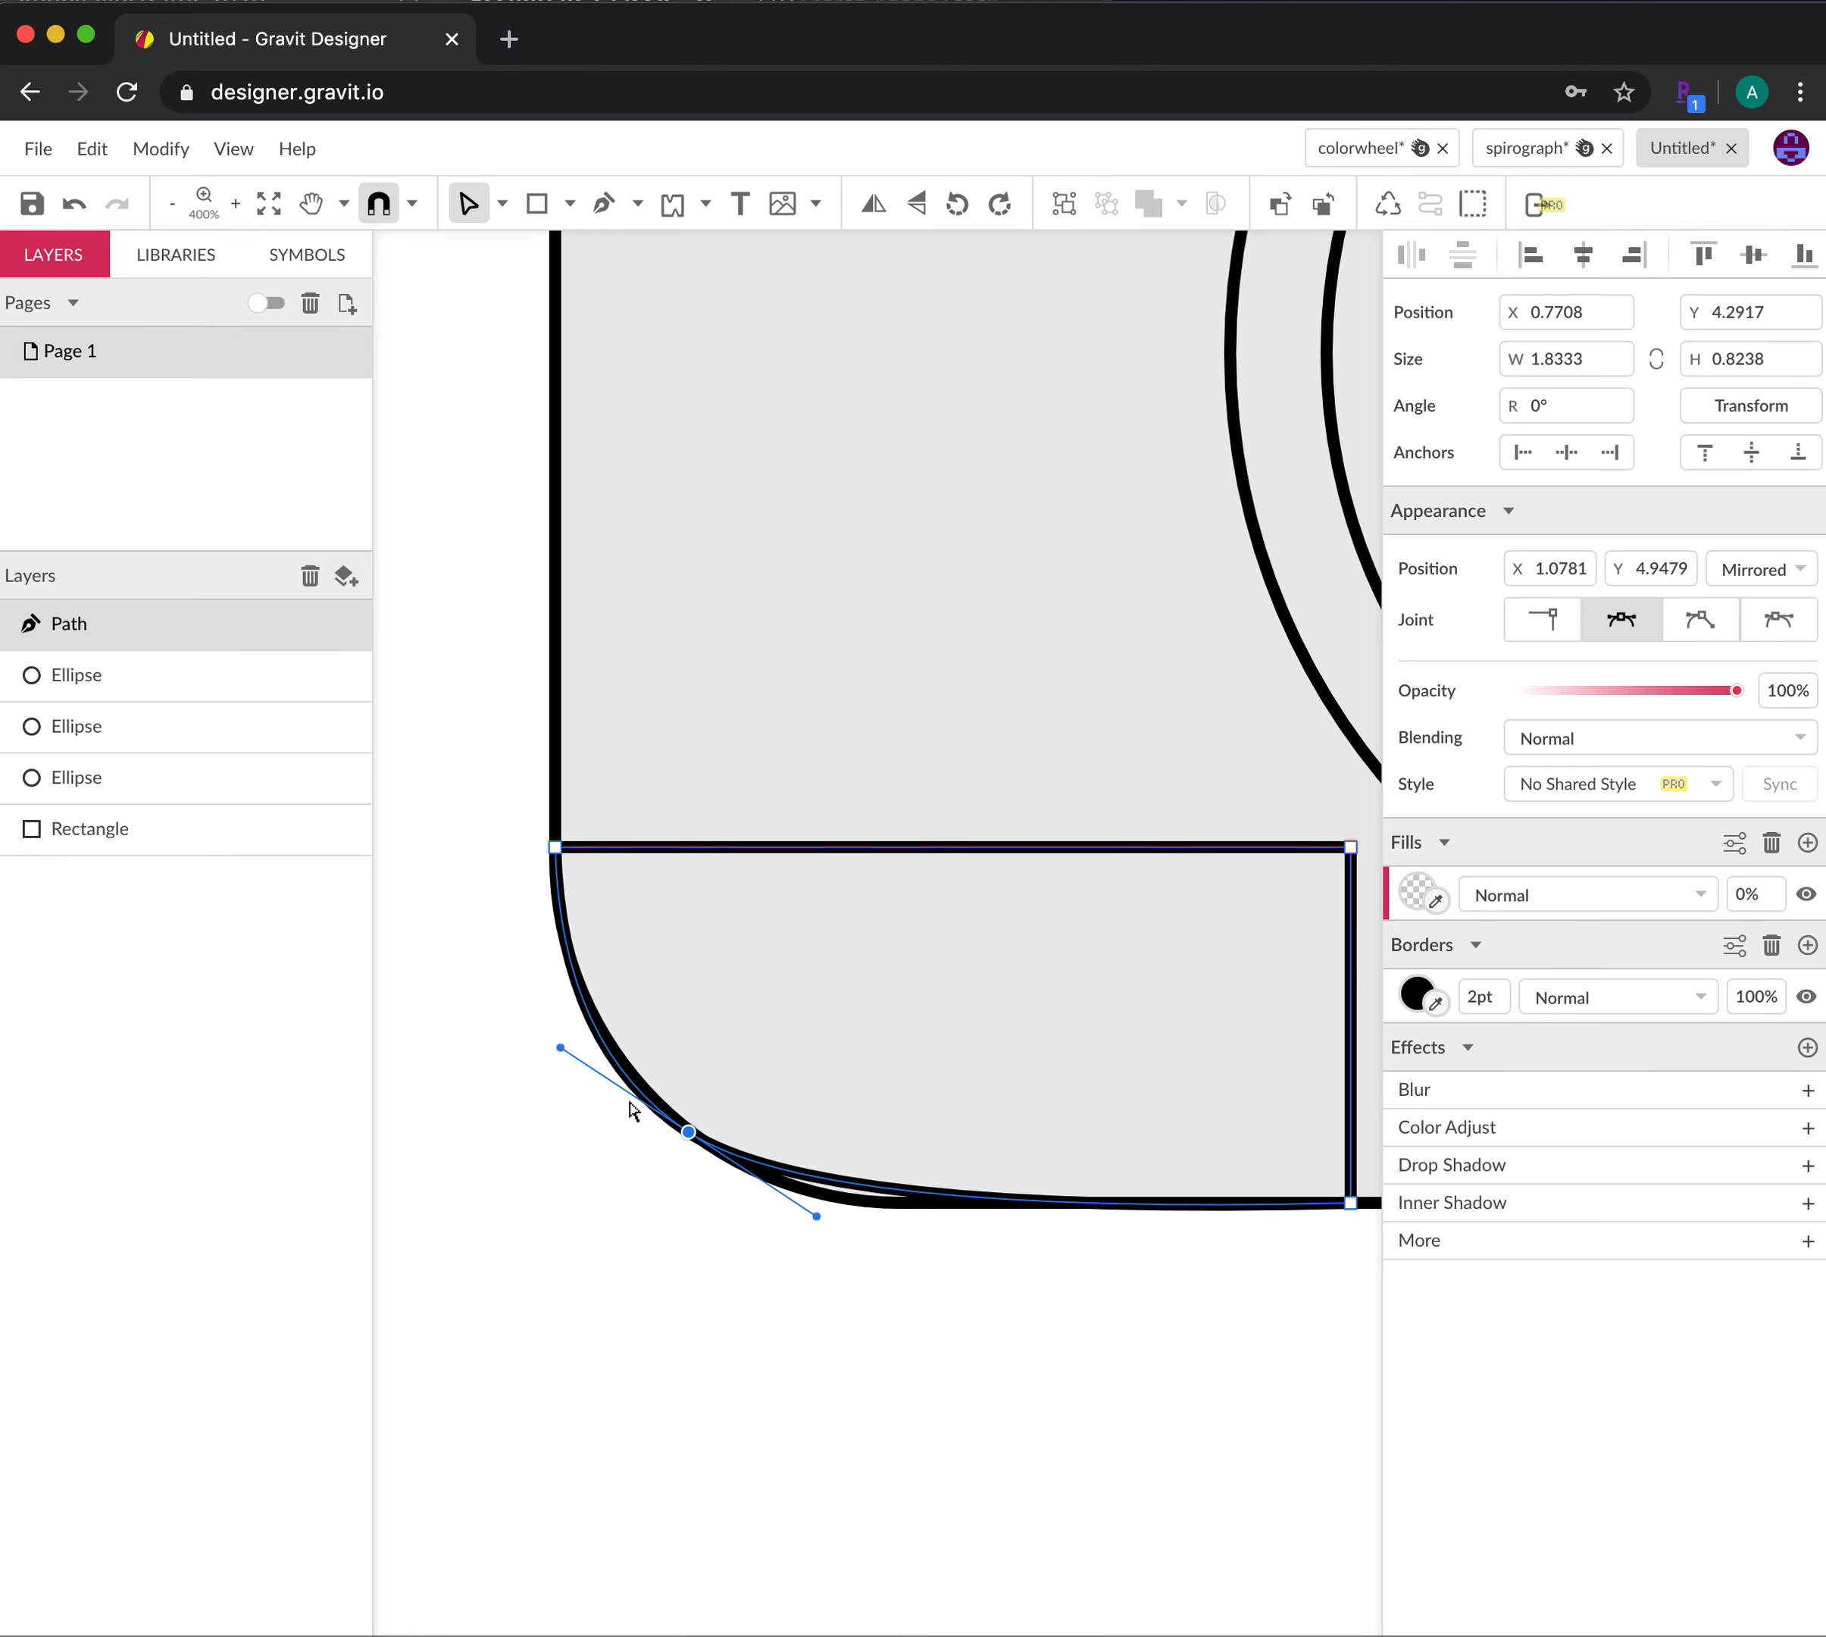
{"action": "mouse_move", "coordinate": [816, 1216]}
{"action": "left_mouse_down"}
{"action": "mouse_move", "coordinate": [799, 1203]}
{"action": "mouse_move", "coordinate": [831, 1247]}
{"action": "mouse_move", "coordinate": [814, 1228]}
{"action": "left_mouse_up"}
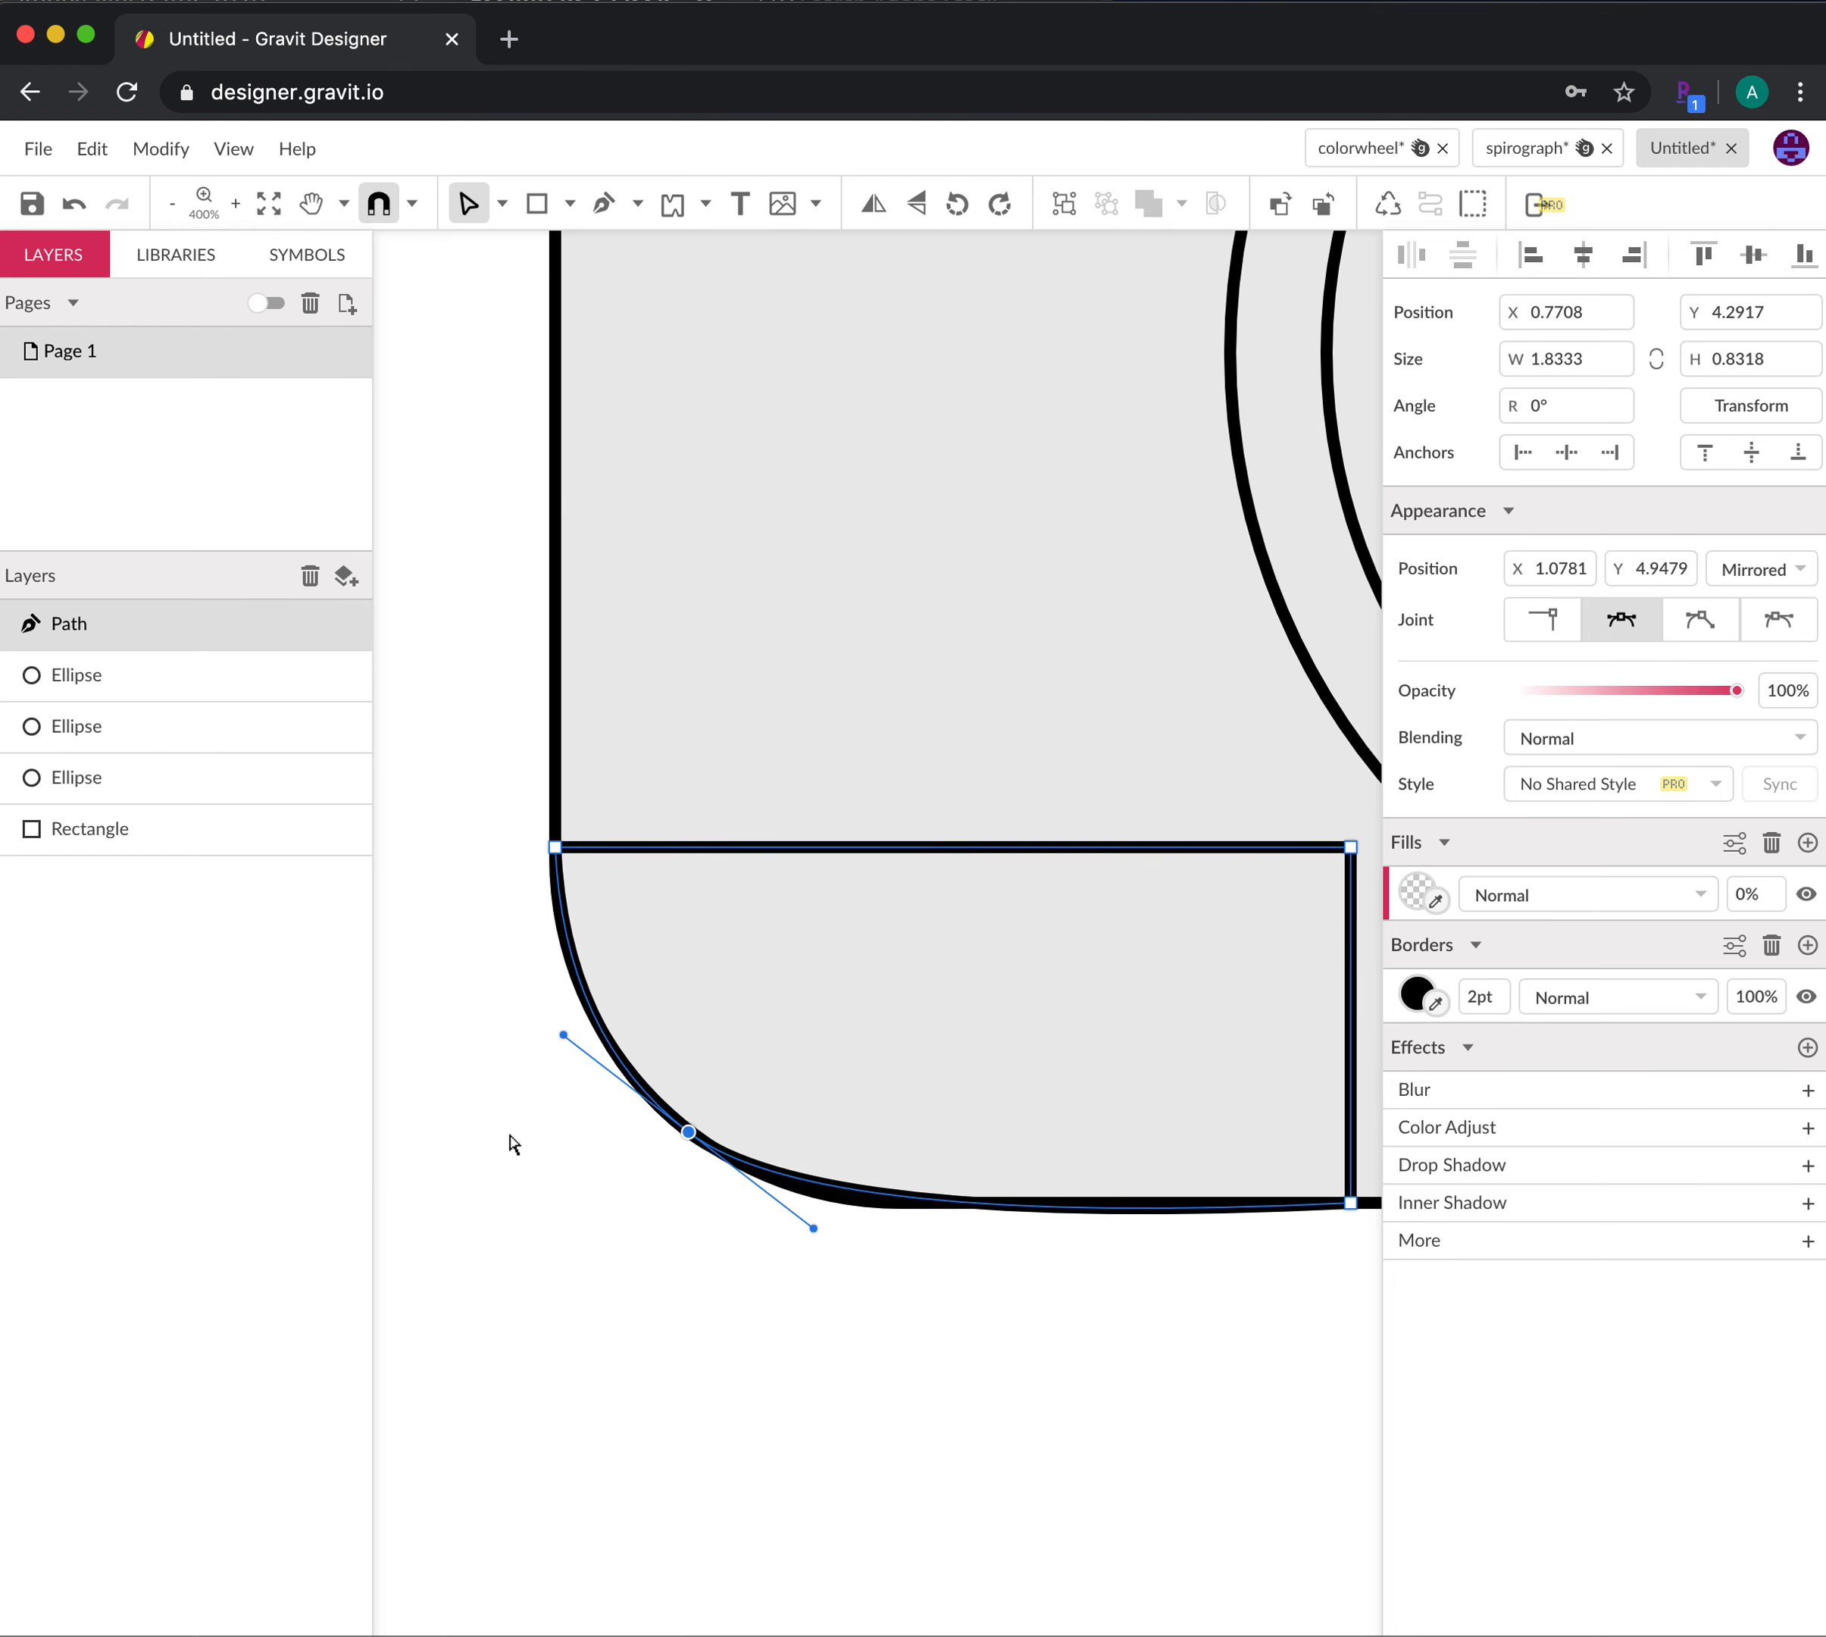
With the Pen tool, add two anchors: one on the curved corner and one on the lower edge
{"action": "left_click", "coordinate": [603, 203]}
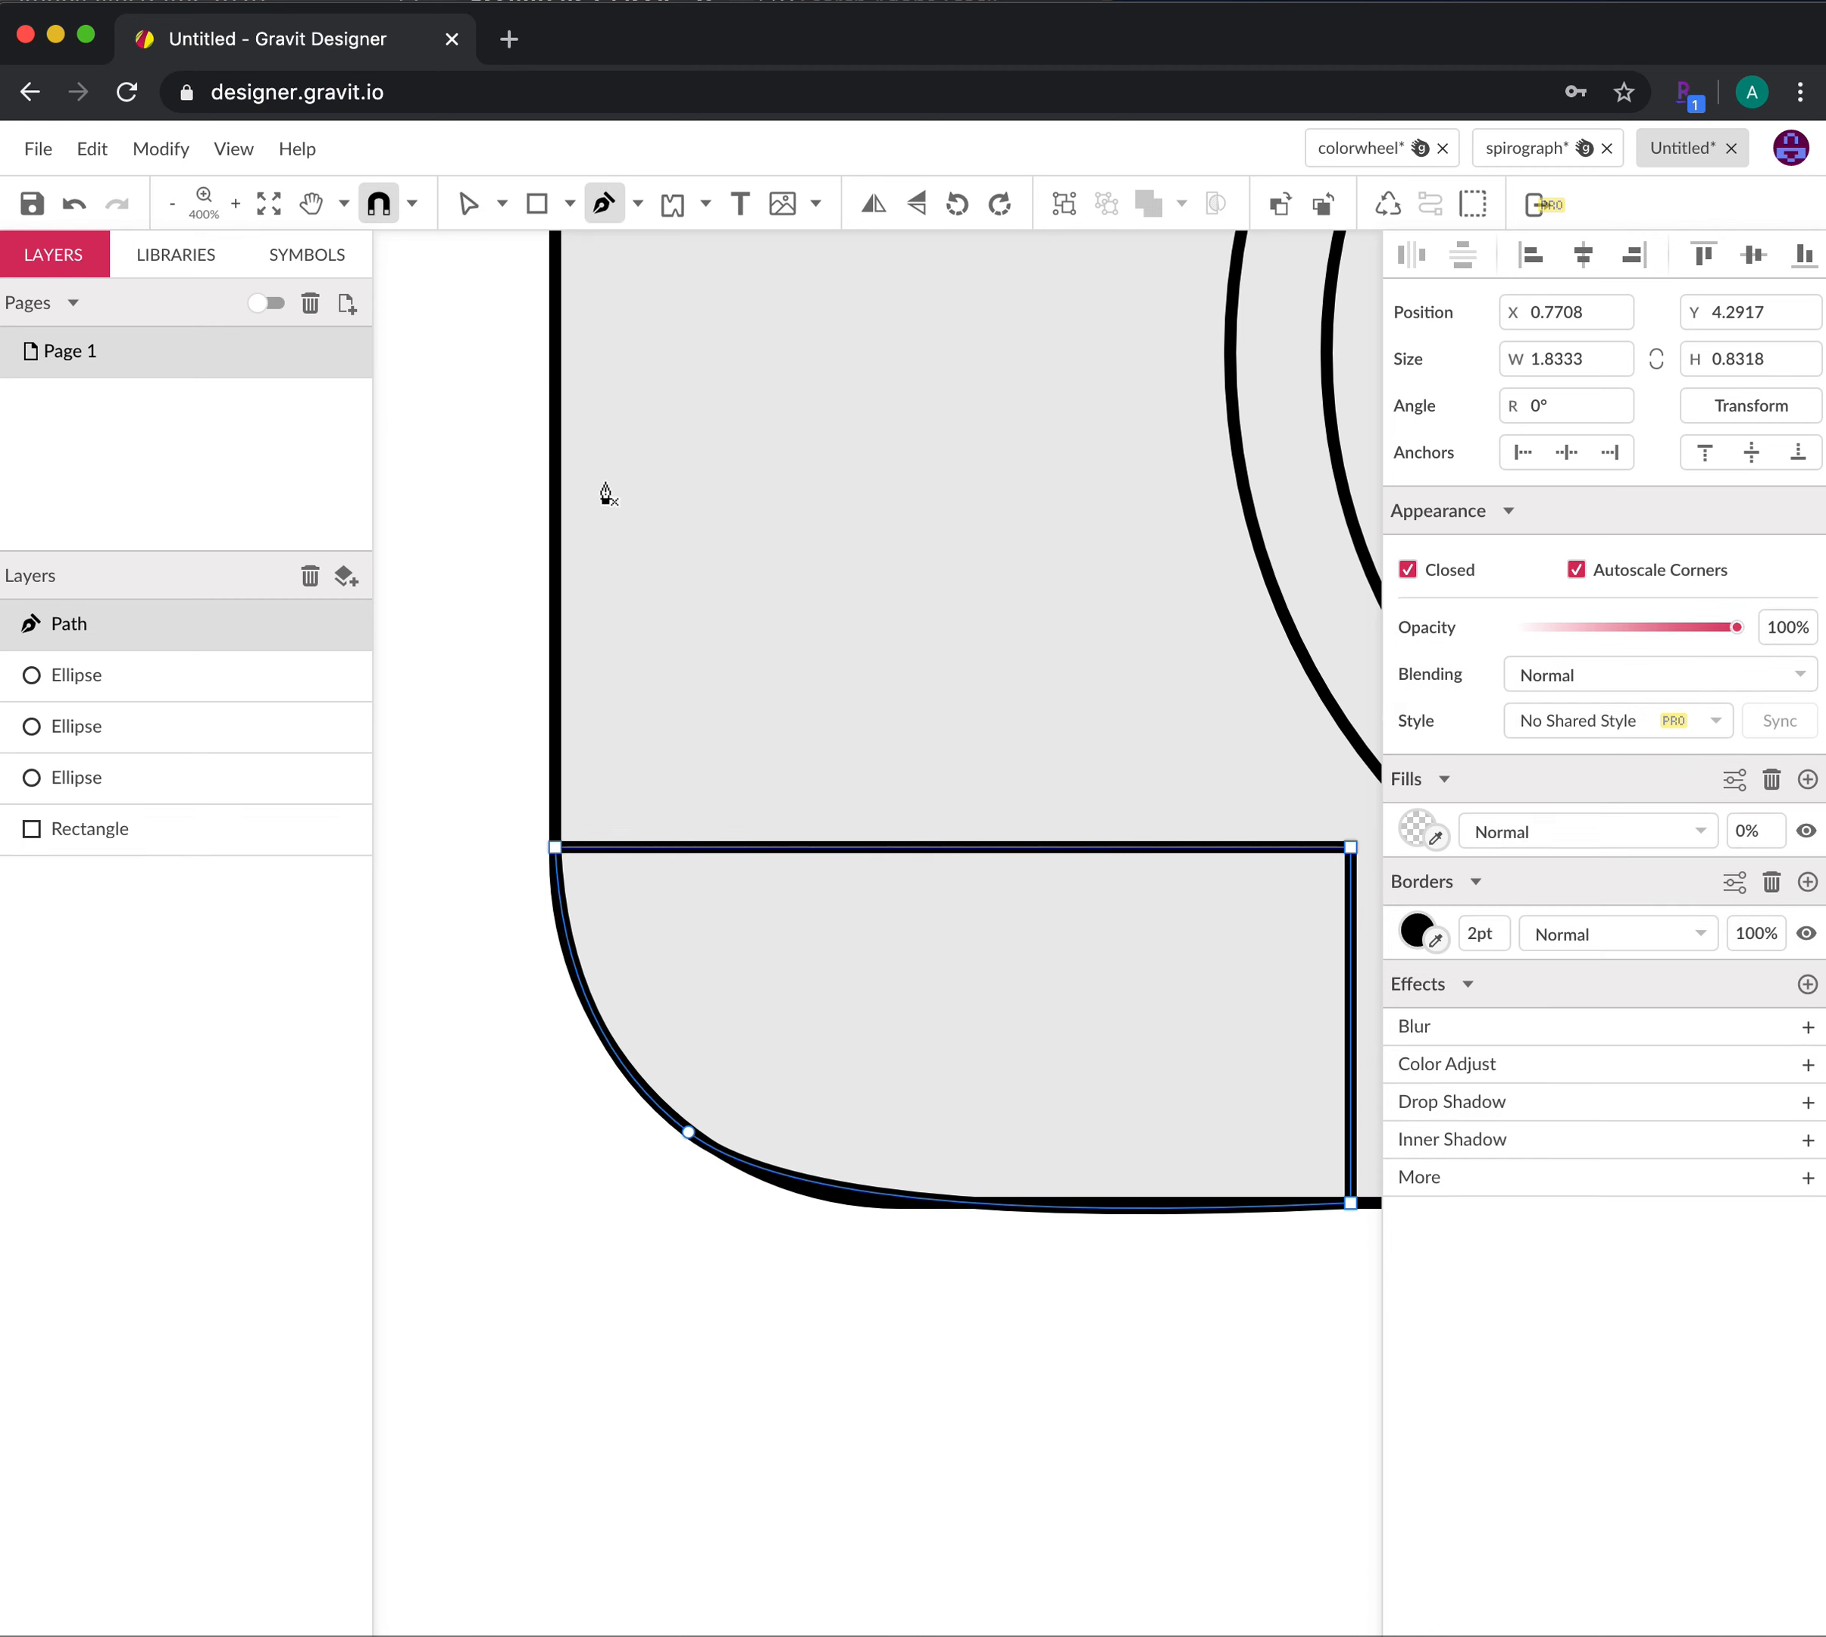
{"action": "left_click", "coordinate": [608, 1044]}
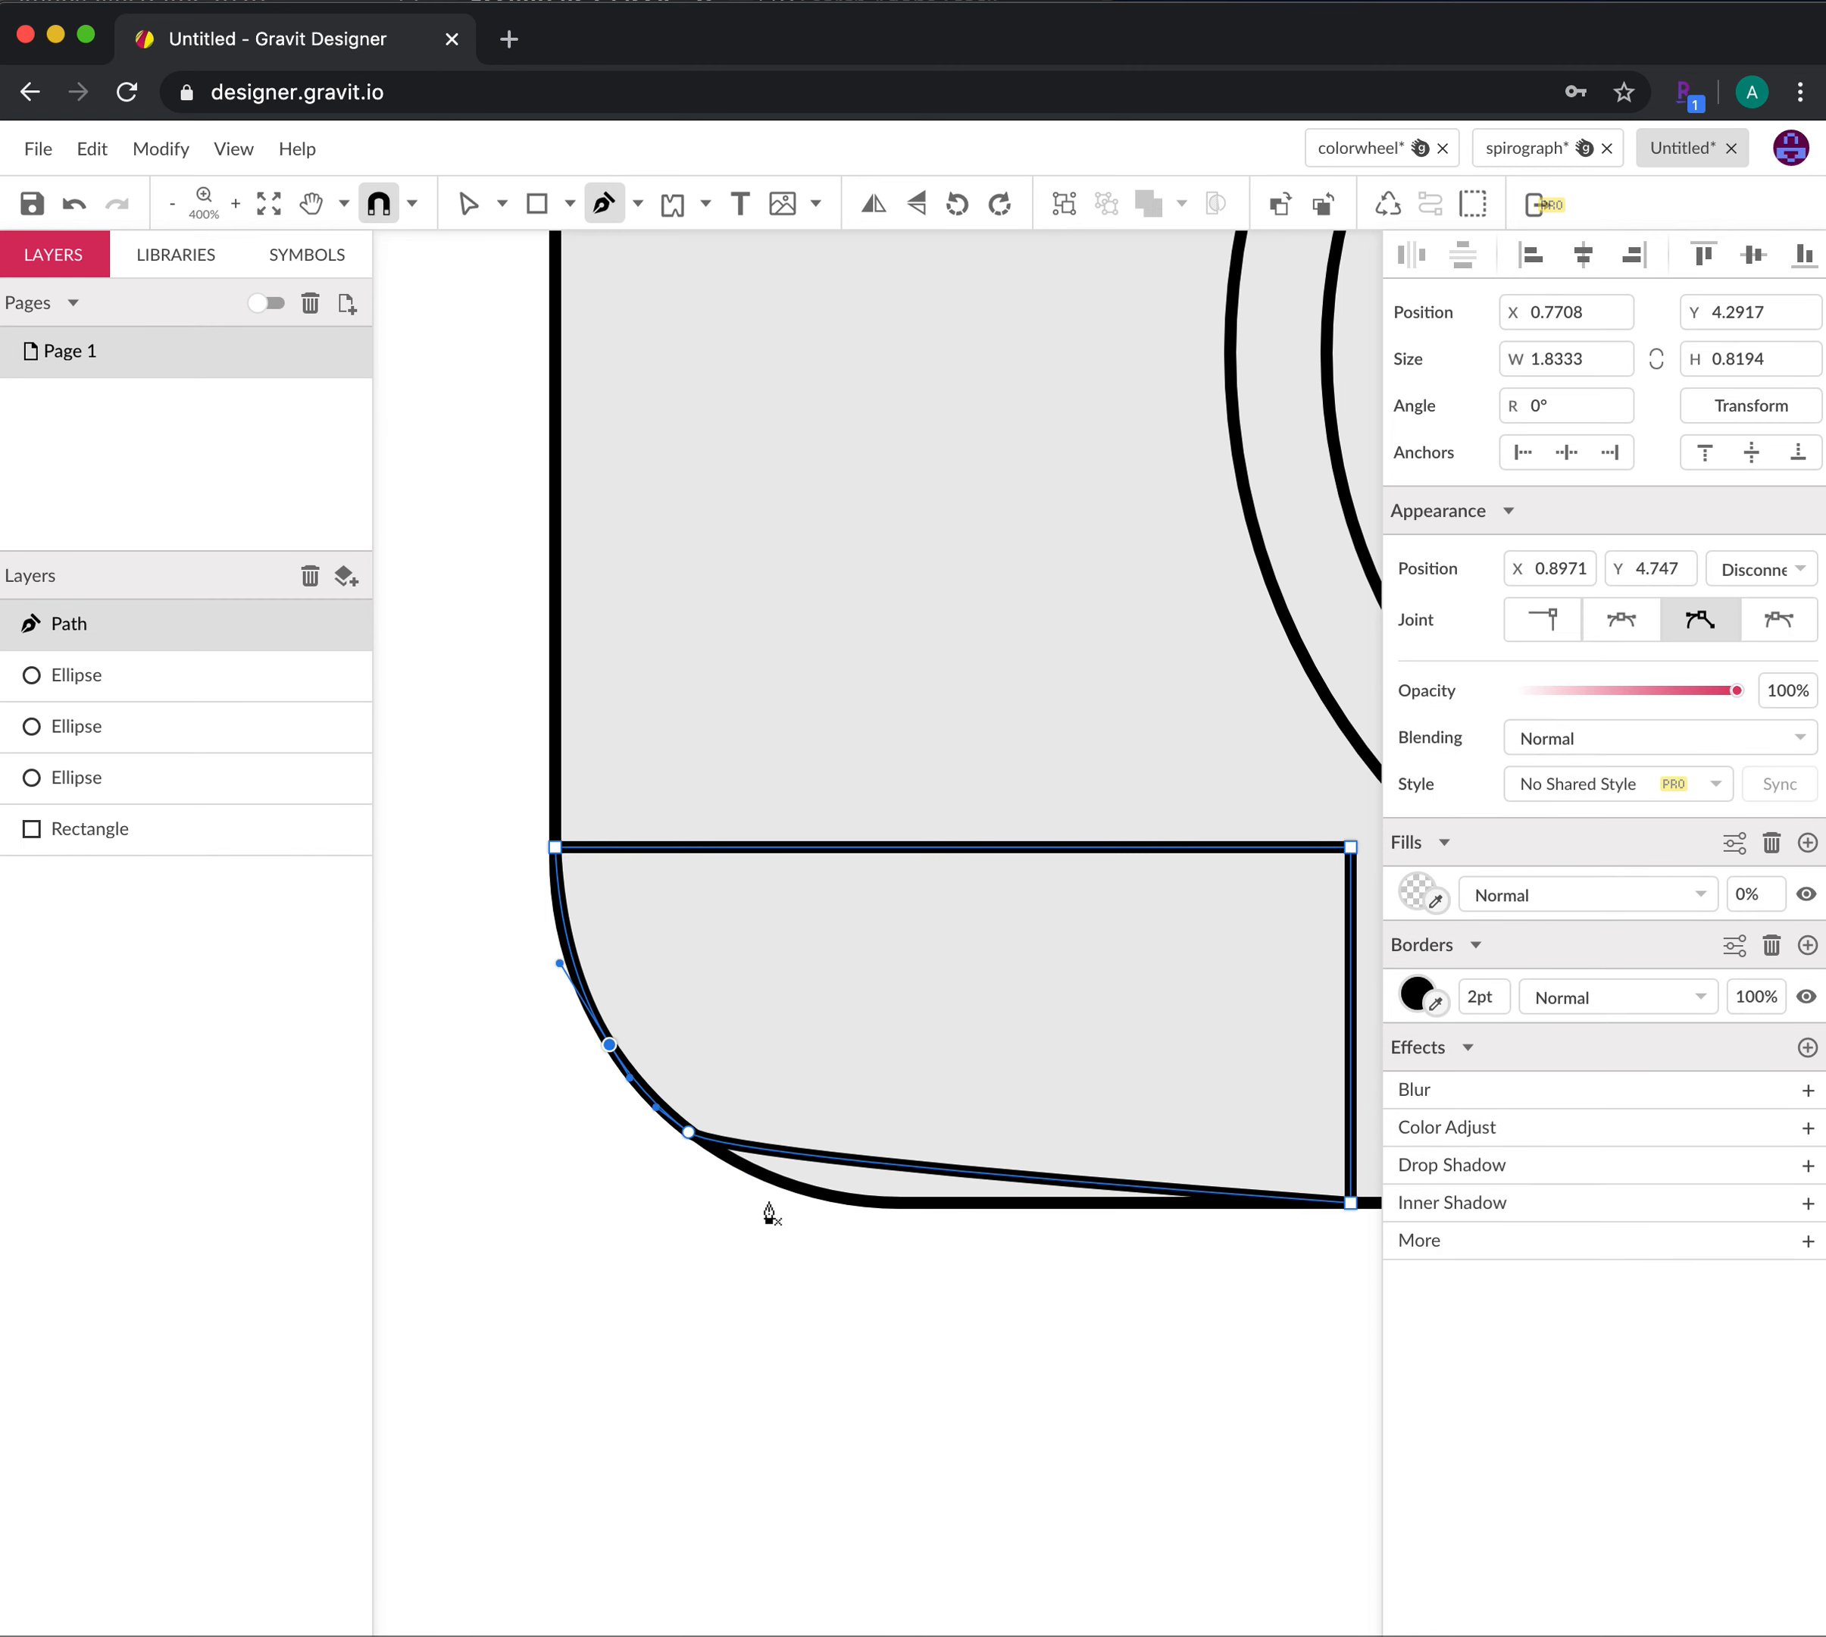
{"action": "left_click", "coordinate": [856, 1160]}
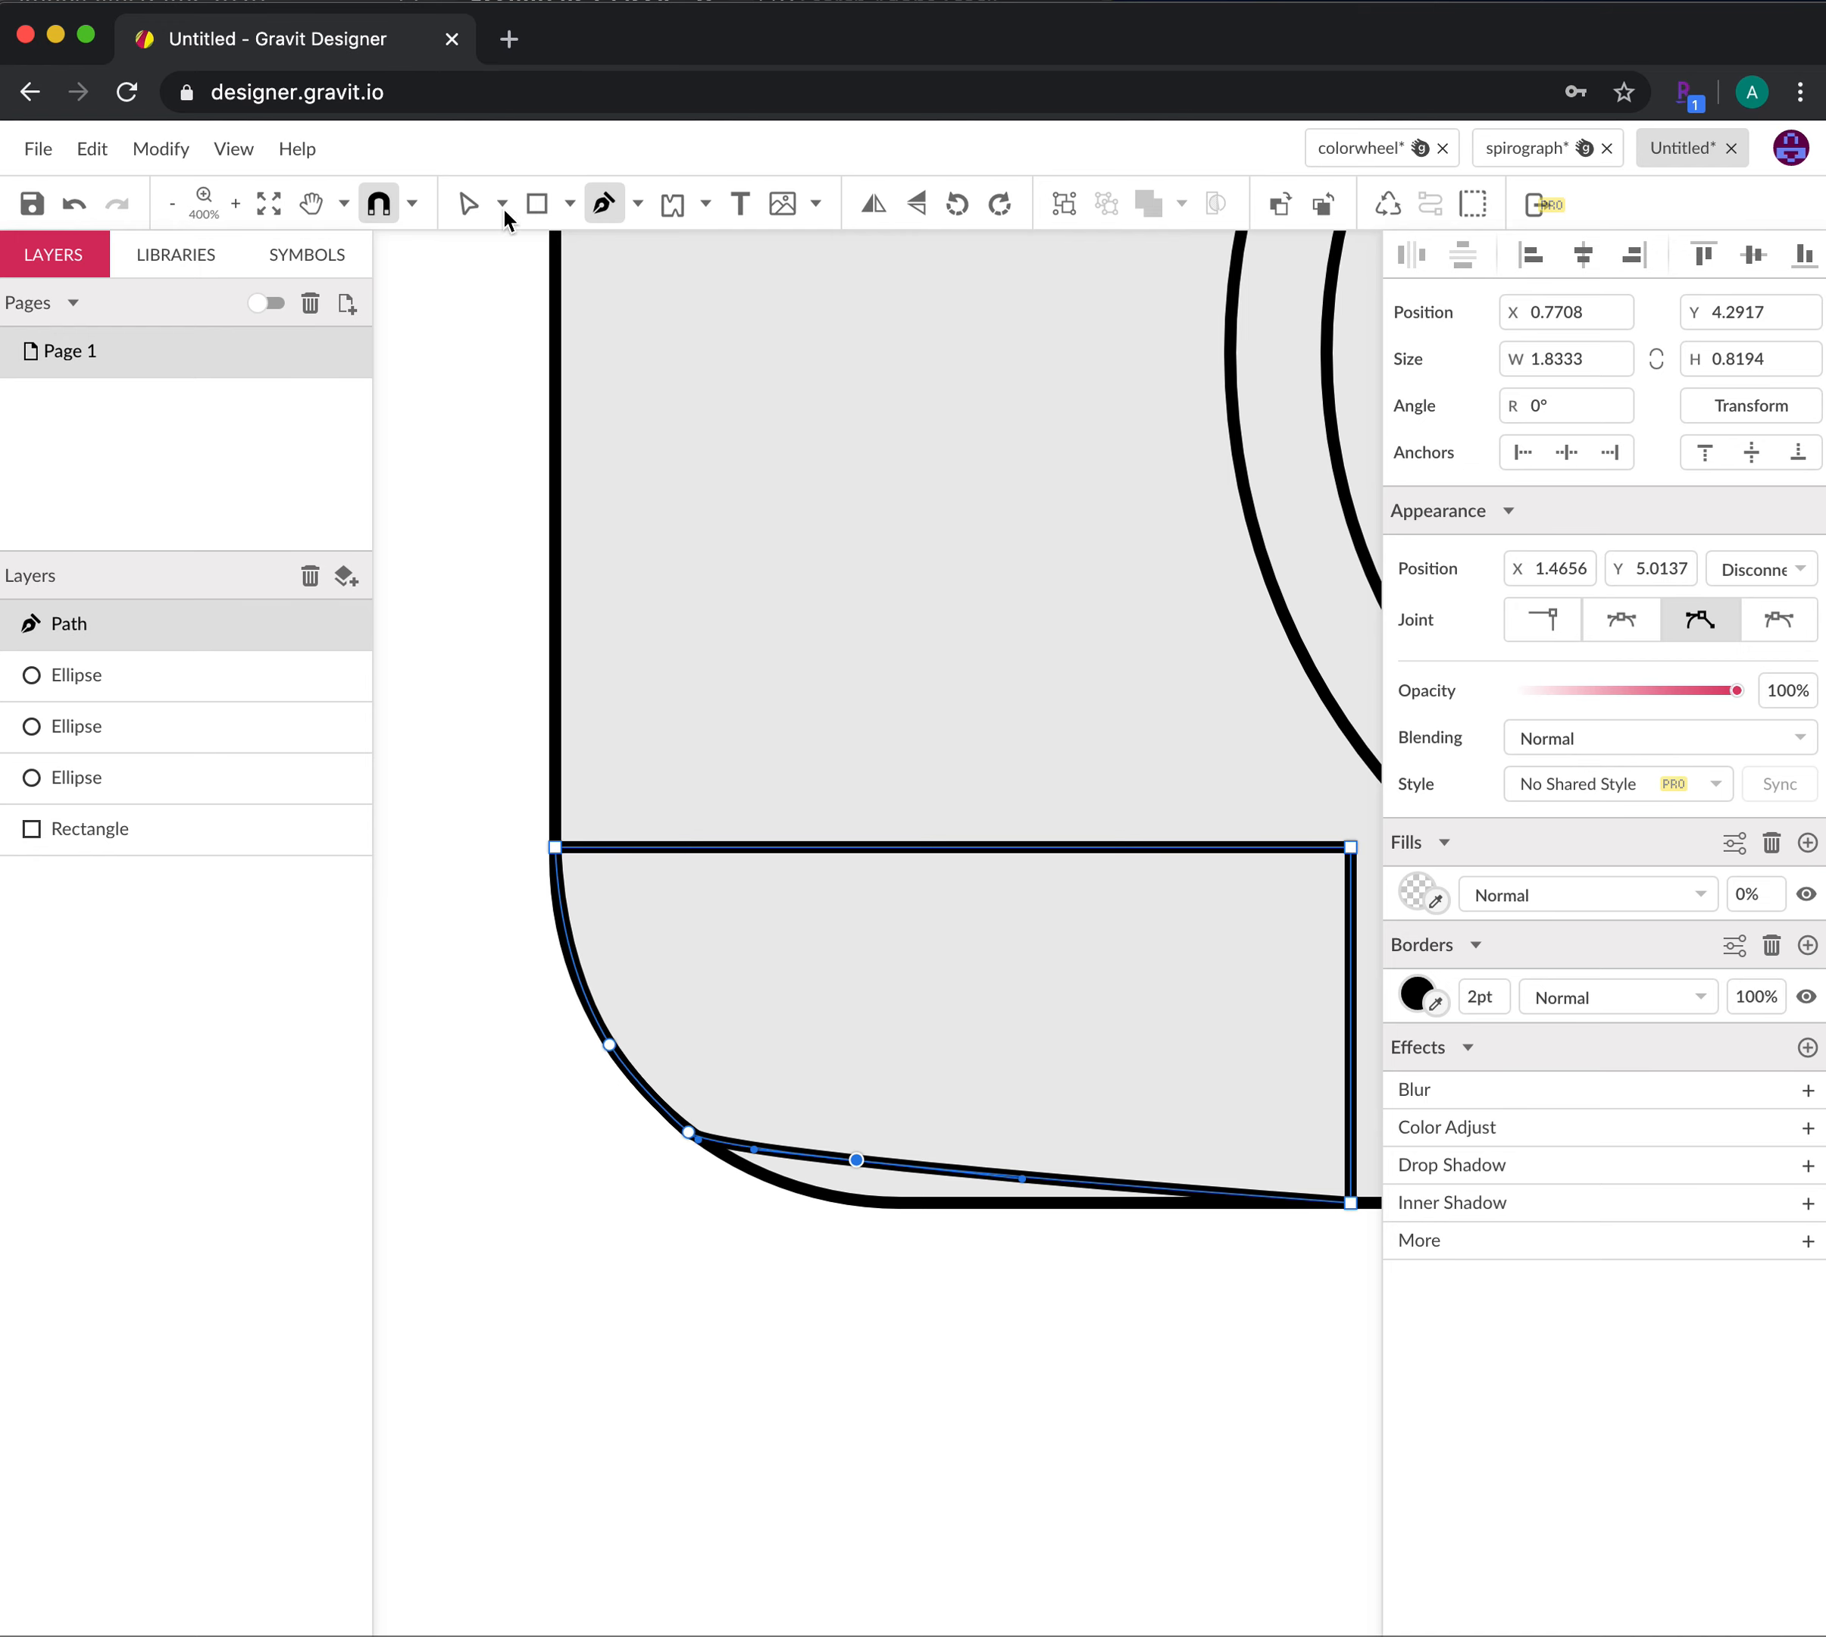
{"action": "left_click", "coordinate": [469, 210]}
Move the new bottom anchor onto the bottom edge and flatten the bottom curve
{"action": "left_click", "coordinate": [770, 1305]}
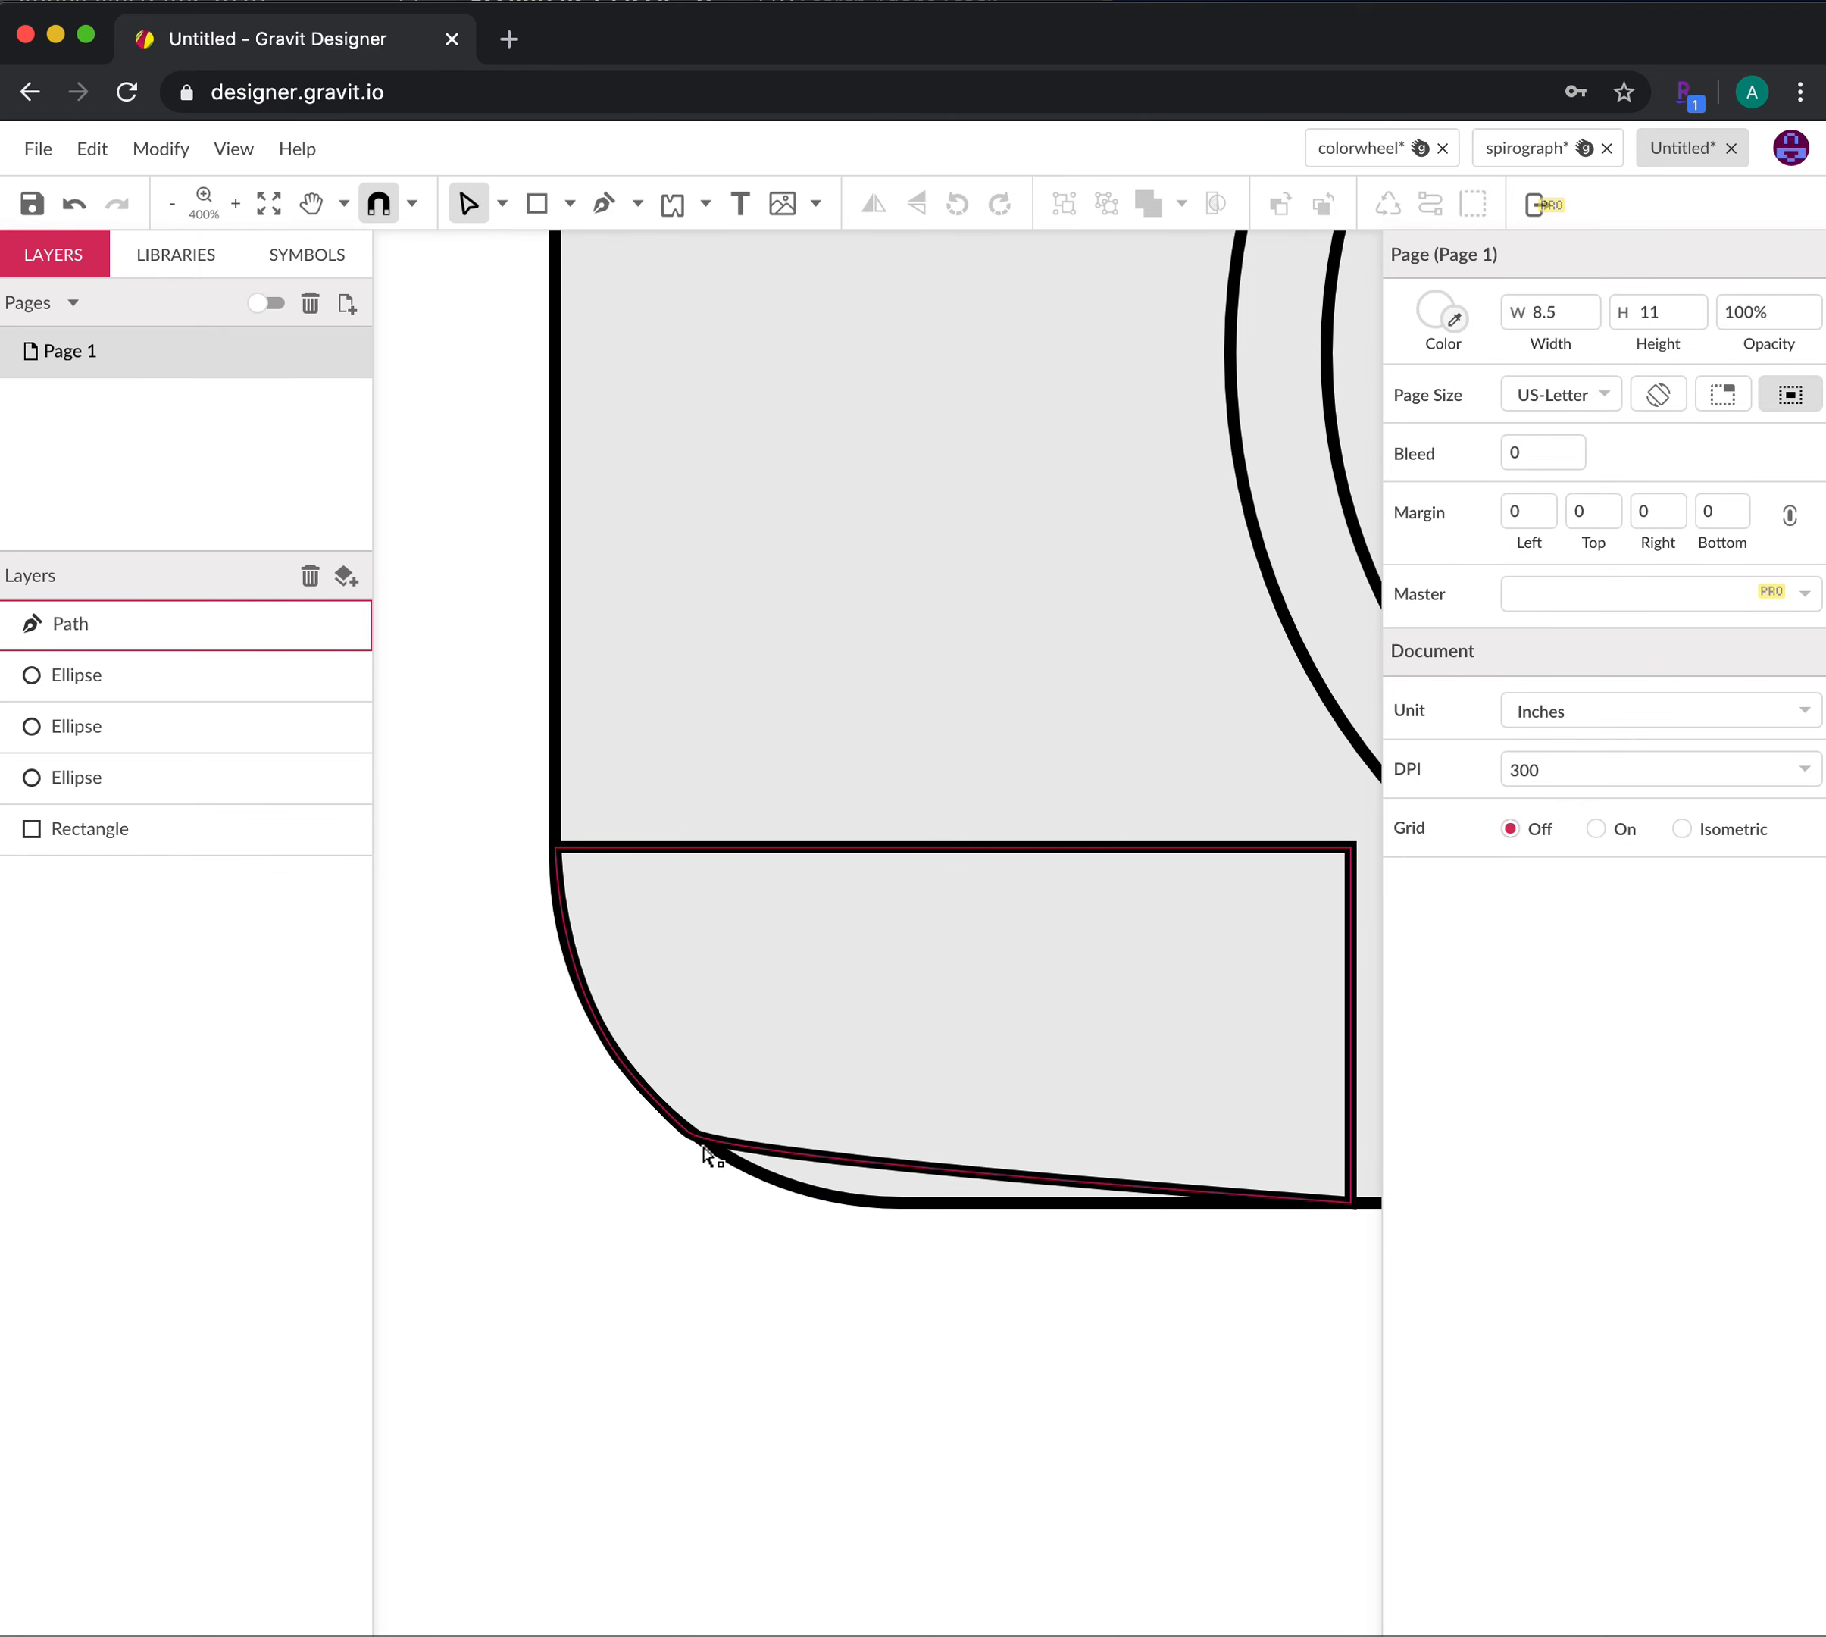
{"action": "left_click", "coordinate": [697, 1146]}
{"action": "left_click", "coordinate": [856, 1161]}
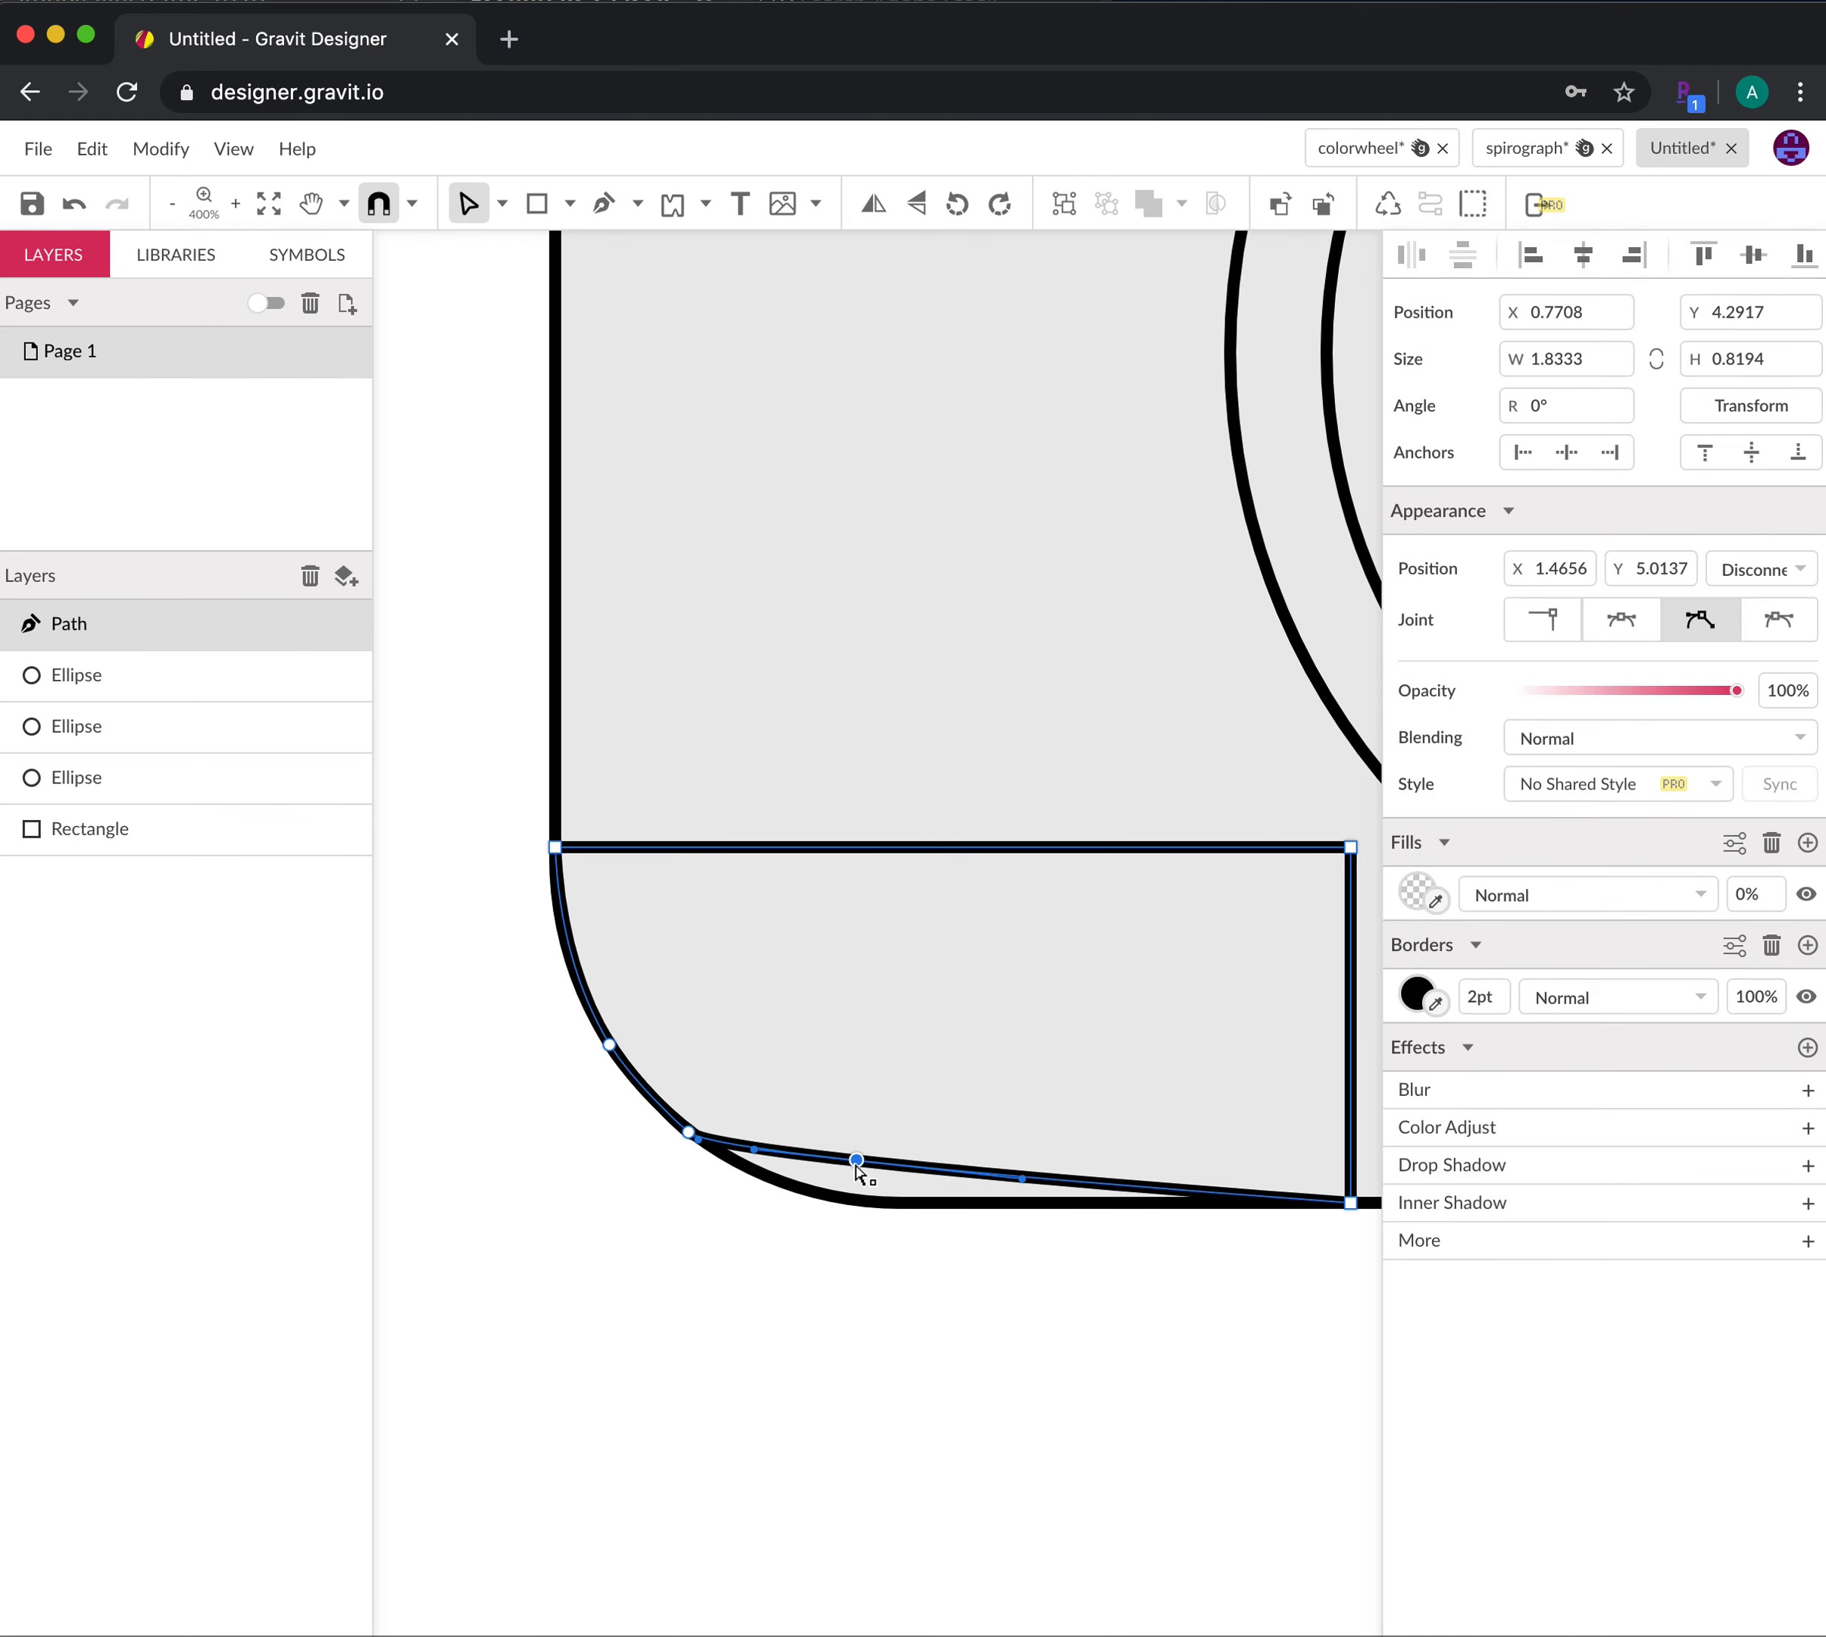
{"action": "left_click_drag", "start_coordinate": [857, 1161], "coordinate": [890, 1203]}
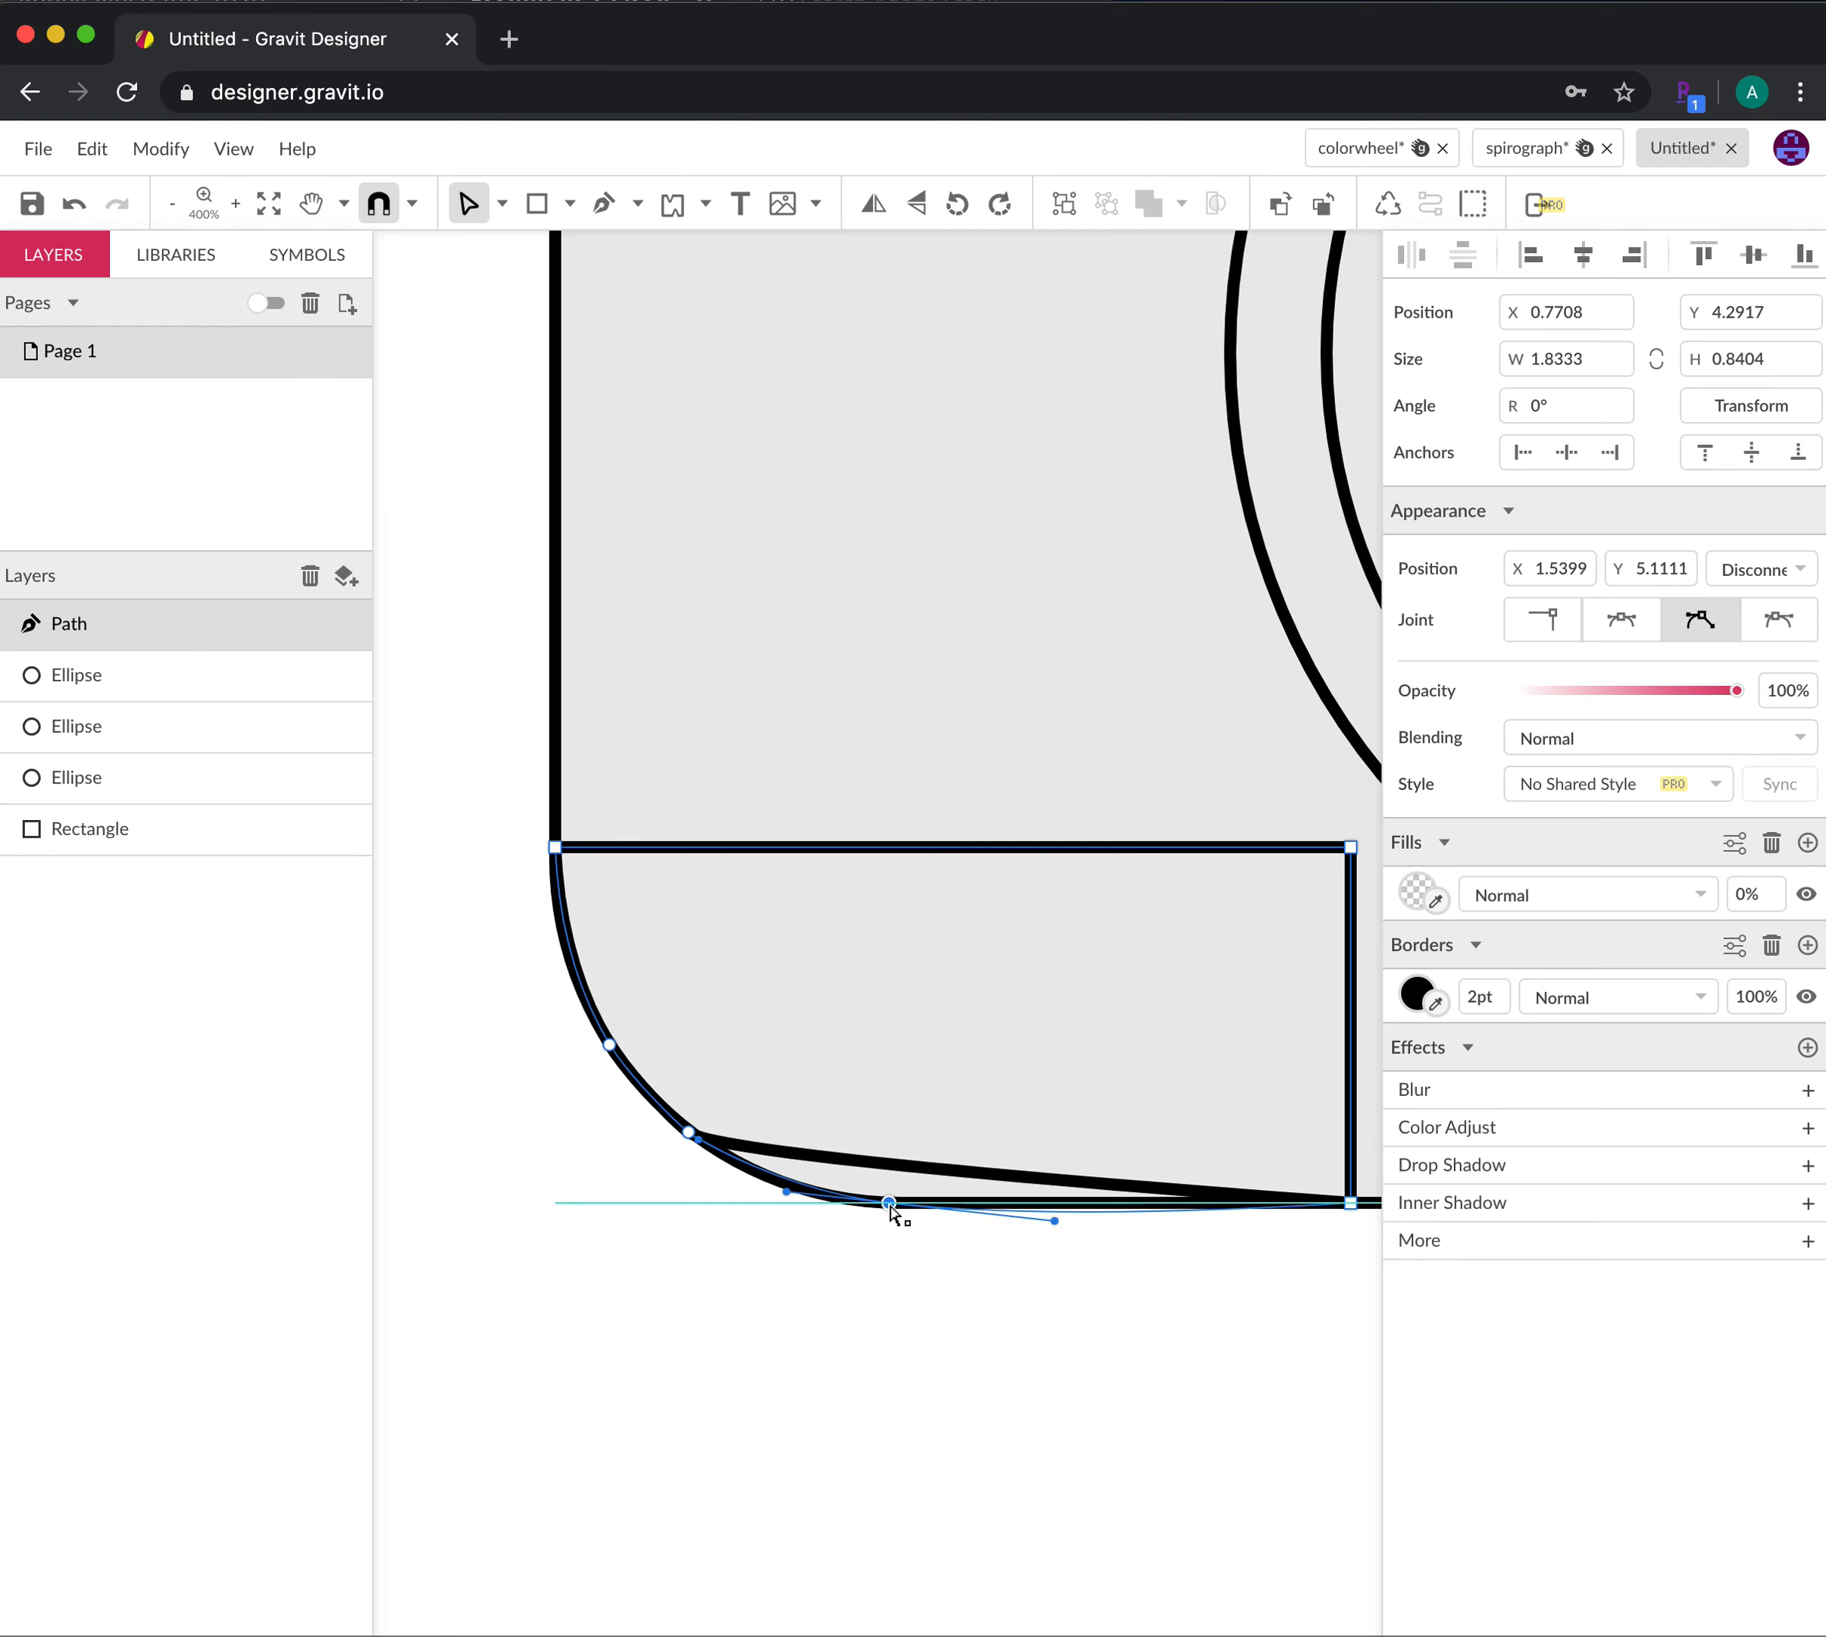
{"action": "left_click_drag", "start_coordinate": [1054, 1221], "coordinate": [895, 1208]}
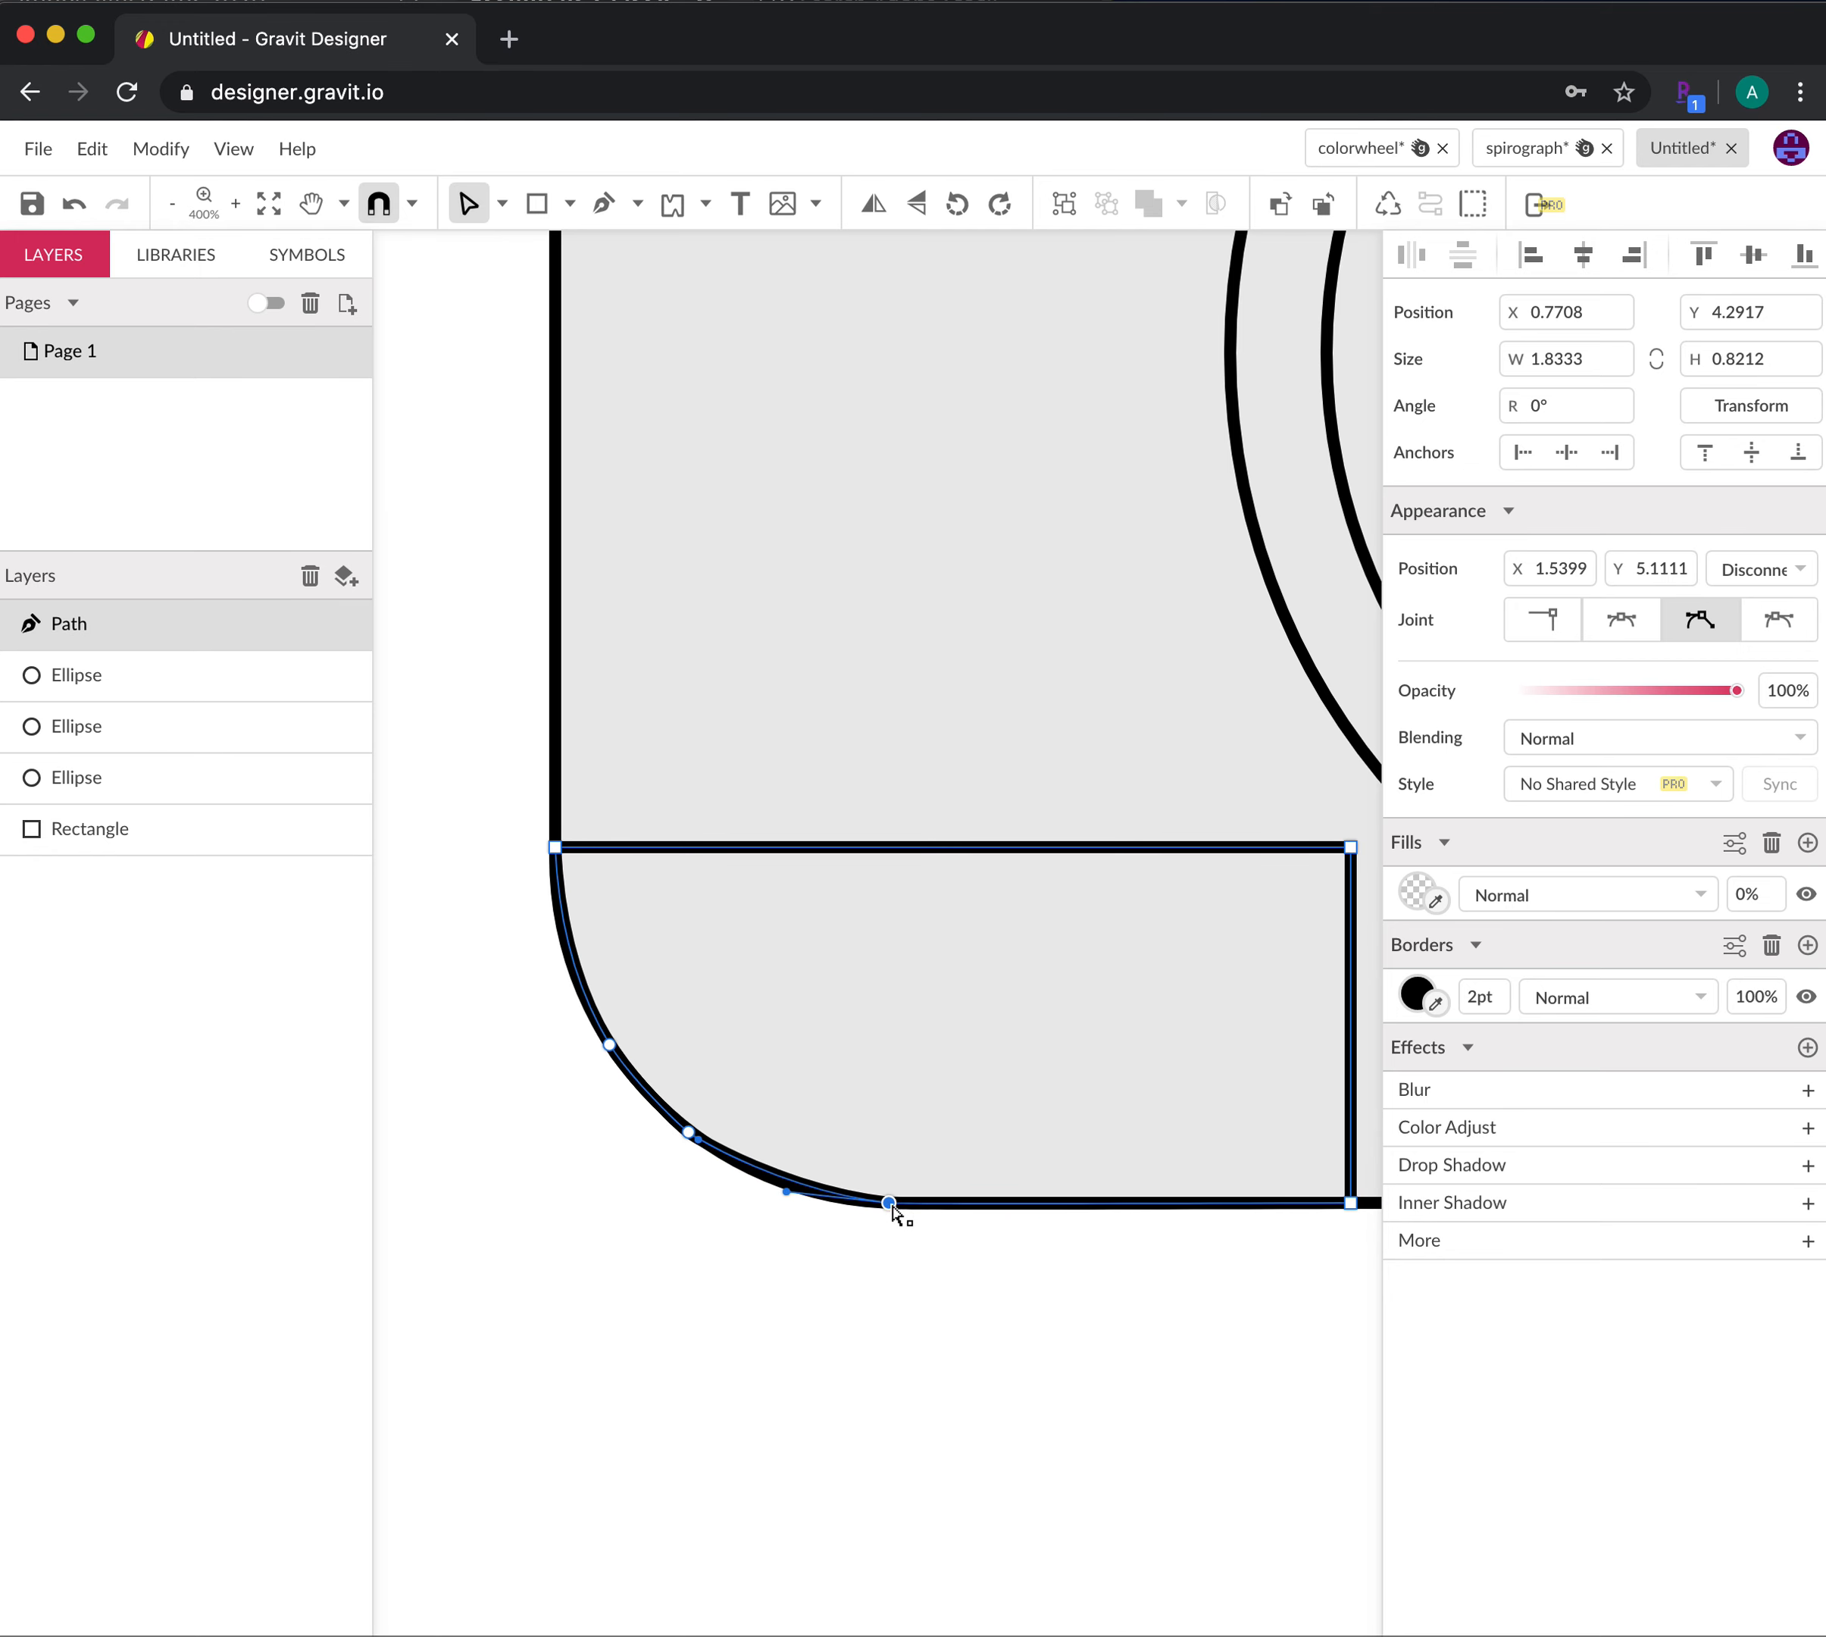
Adjust the upper and middle anchors' handles so the corner forms an even arc
{"action": "left_click", "coordinate": [612, 1047]}
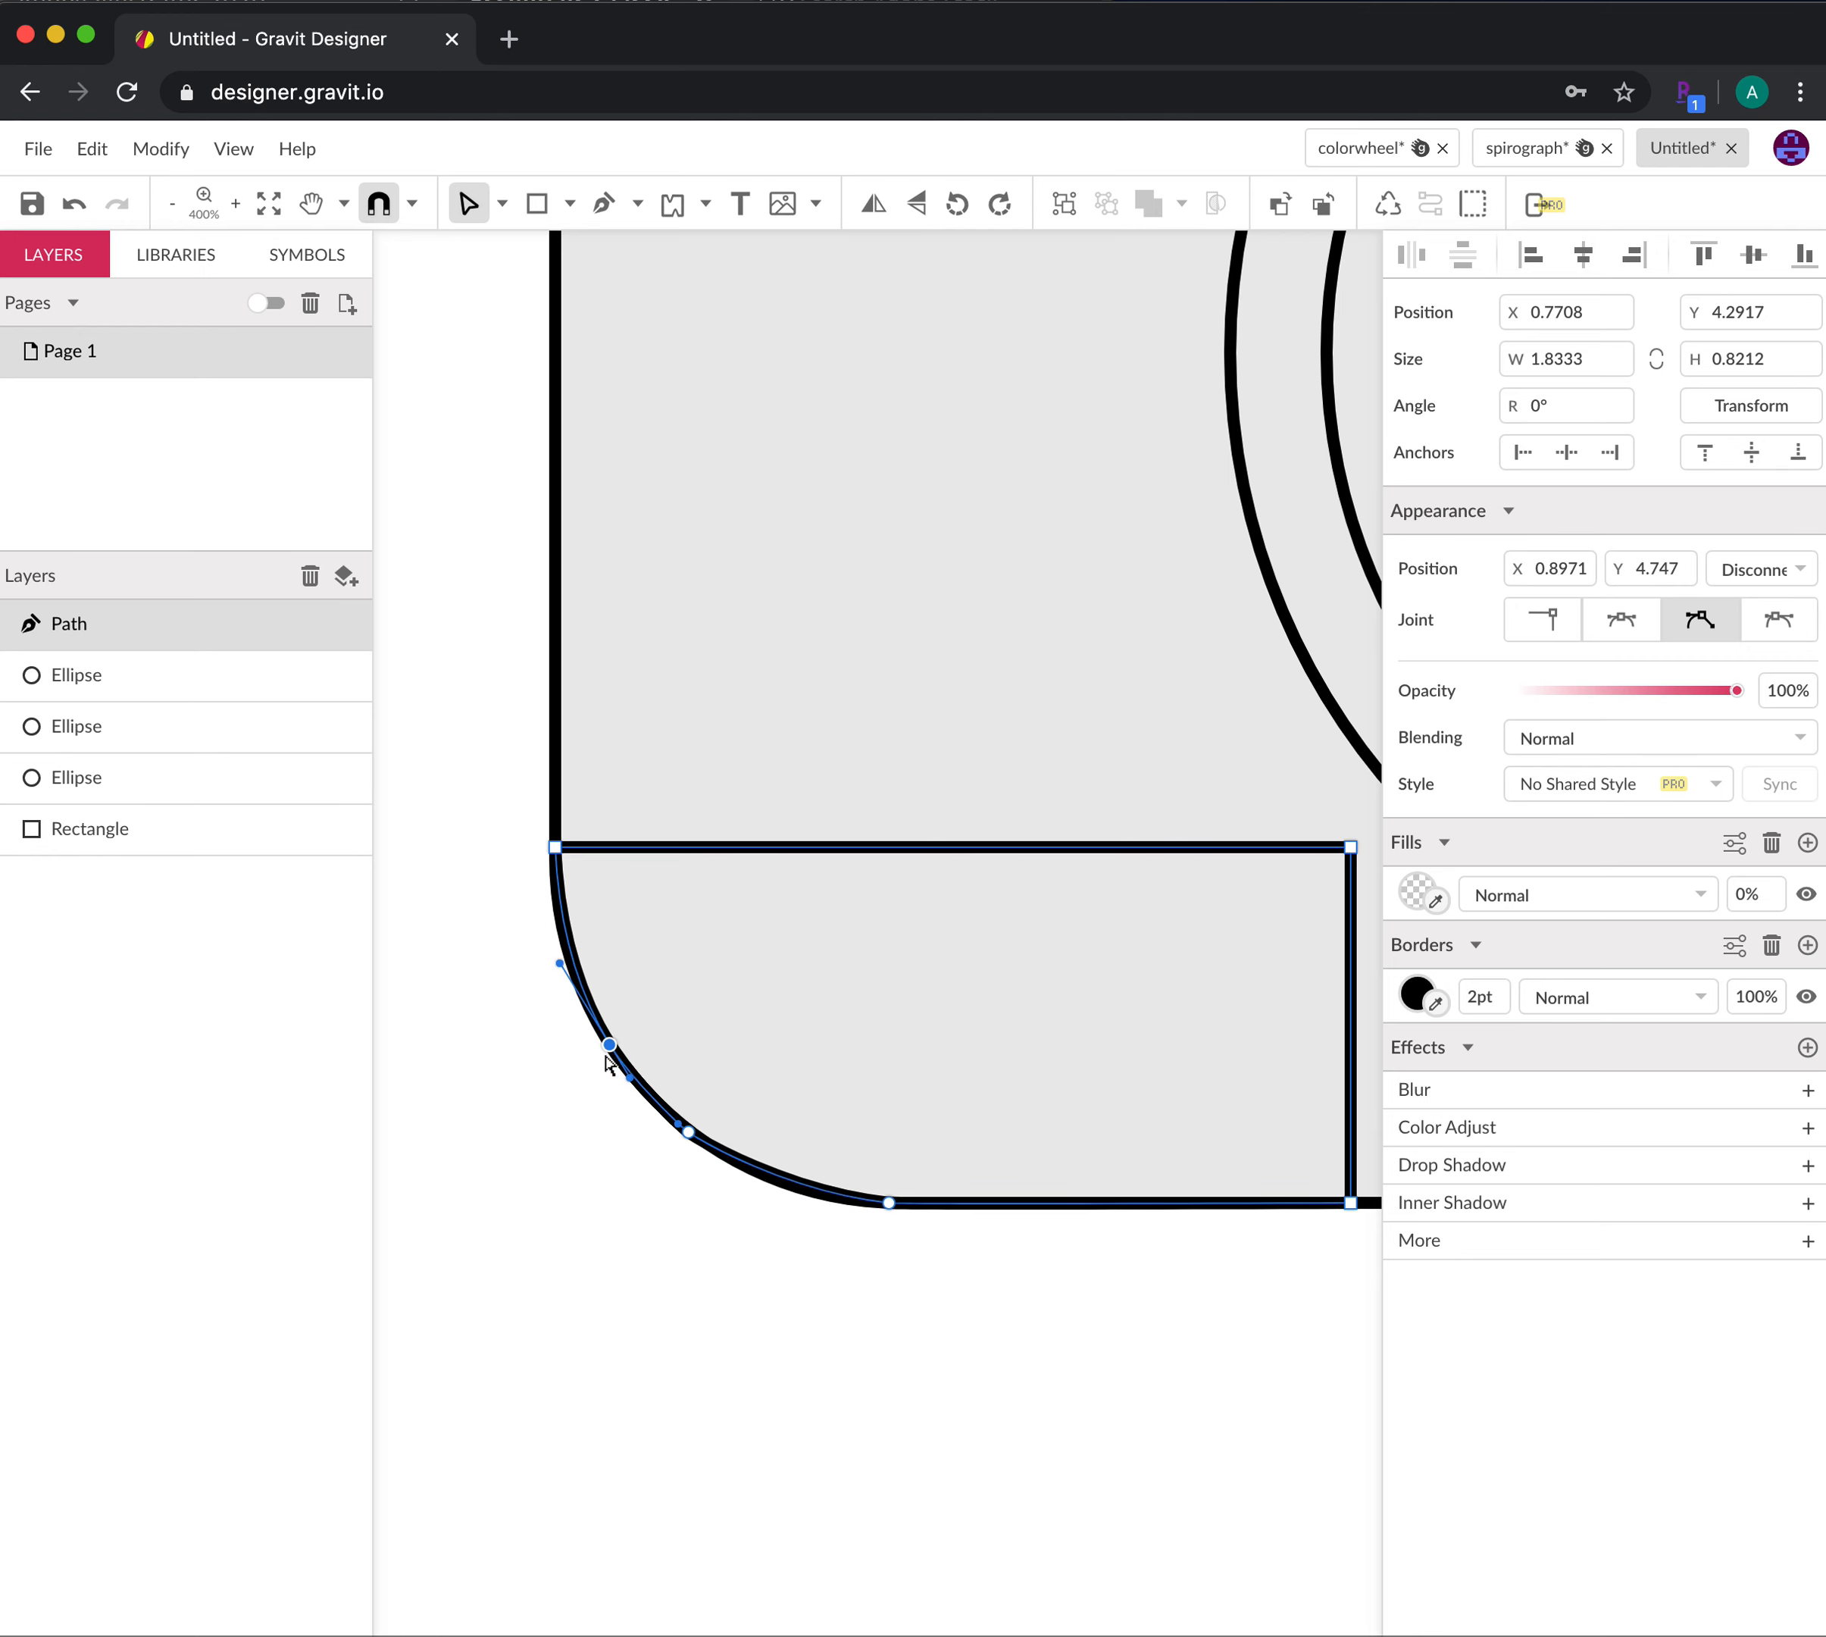
{"action": "mouse_move", "coordinate": [560, 967]}
{"action": "left_mouse_down"}
{"action": "mouse_move", "coordinate": [569, 1007]}
{"action": "mouse_move", "coordinate": [550, 940]}
{"action": "left_mouse_up"}
{"action": "left_click", "coordinate": [686, 1133]}
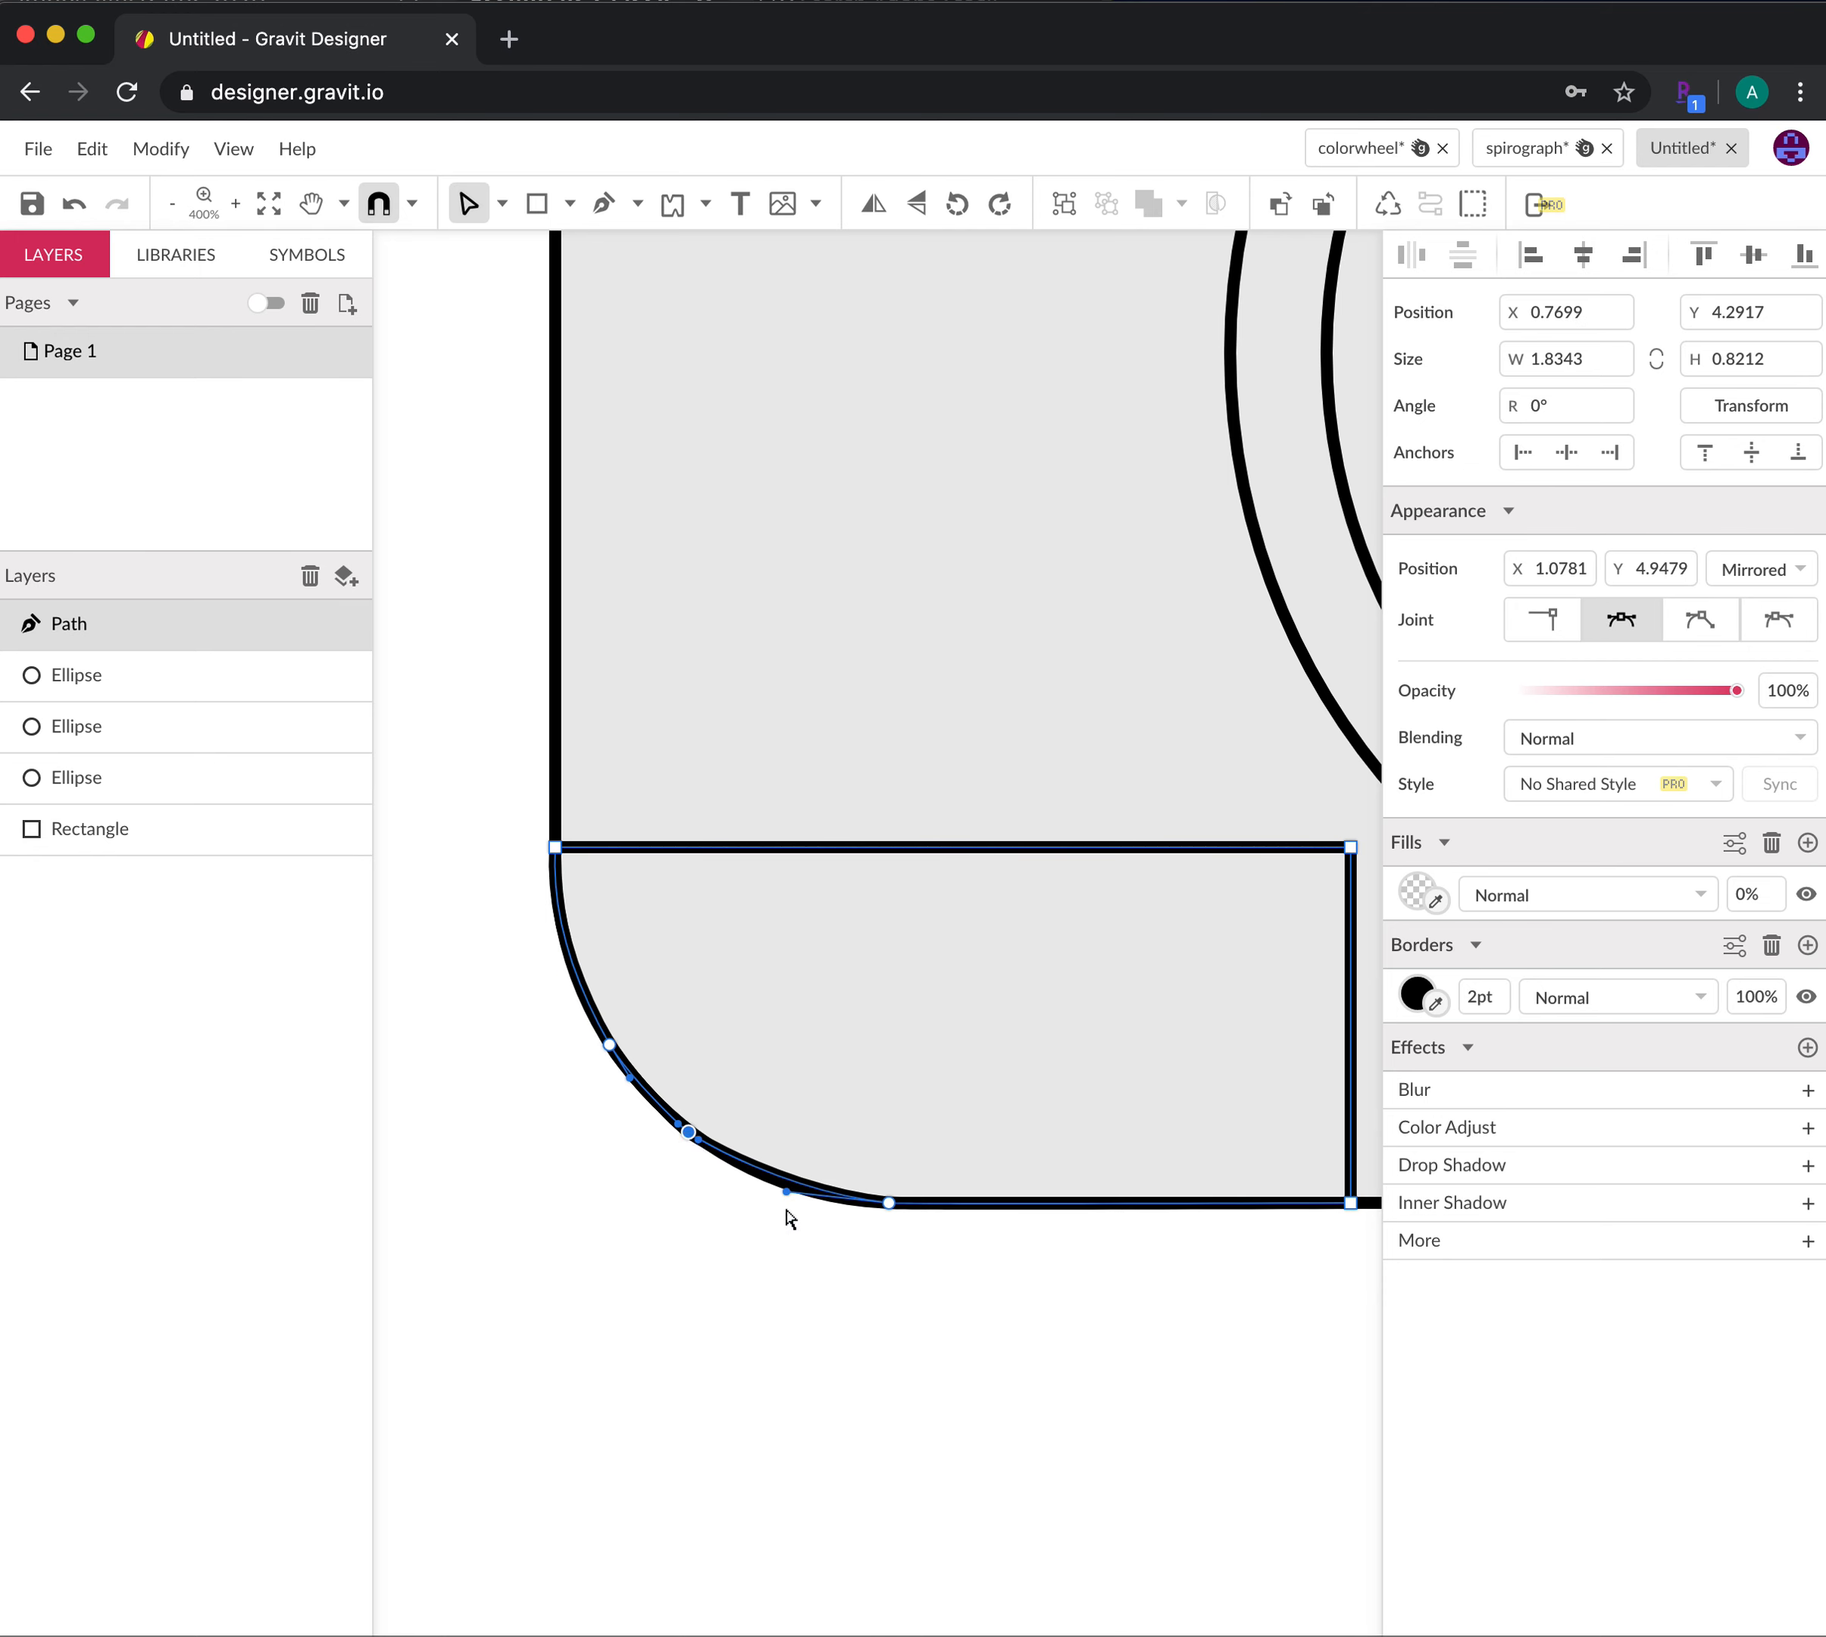
{"action": "left_click_drag", "start_coordinate": [785, 1194], "coordinate": [785, 1201]}
{"action": "left_click", "coordinate": [1026, 1291]}
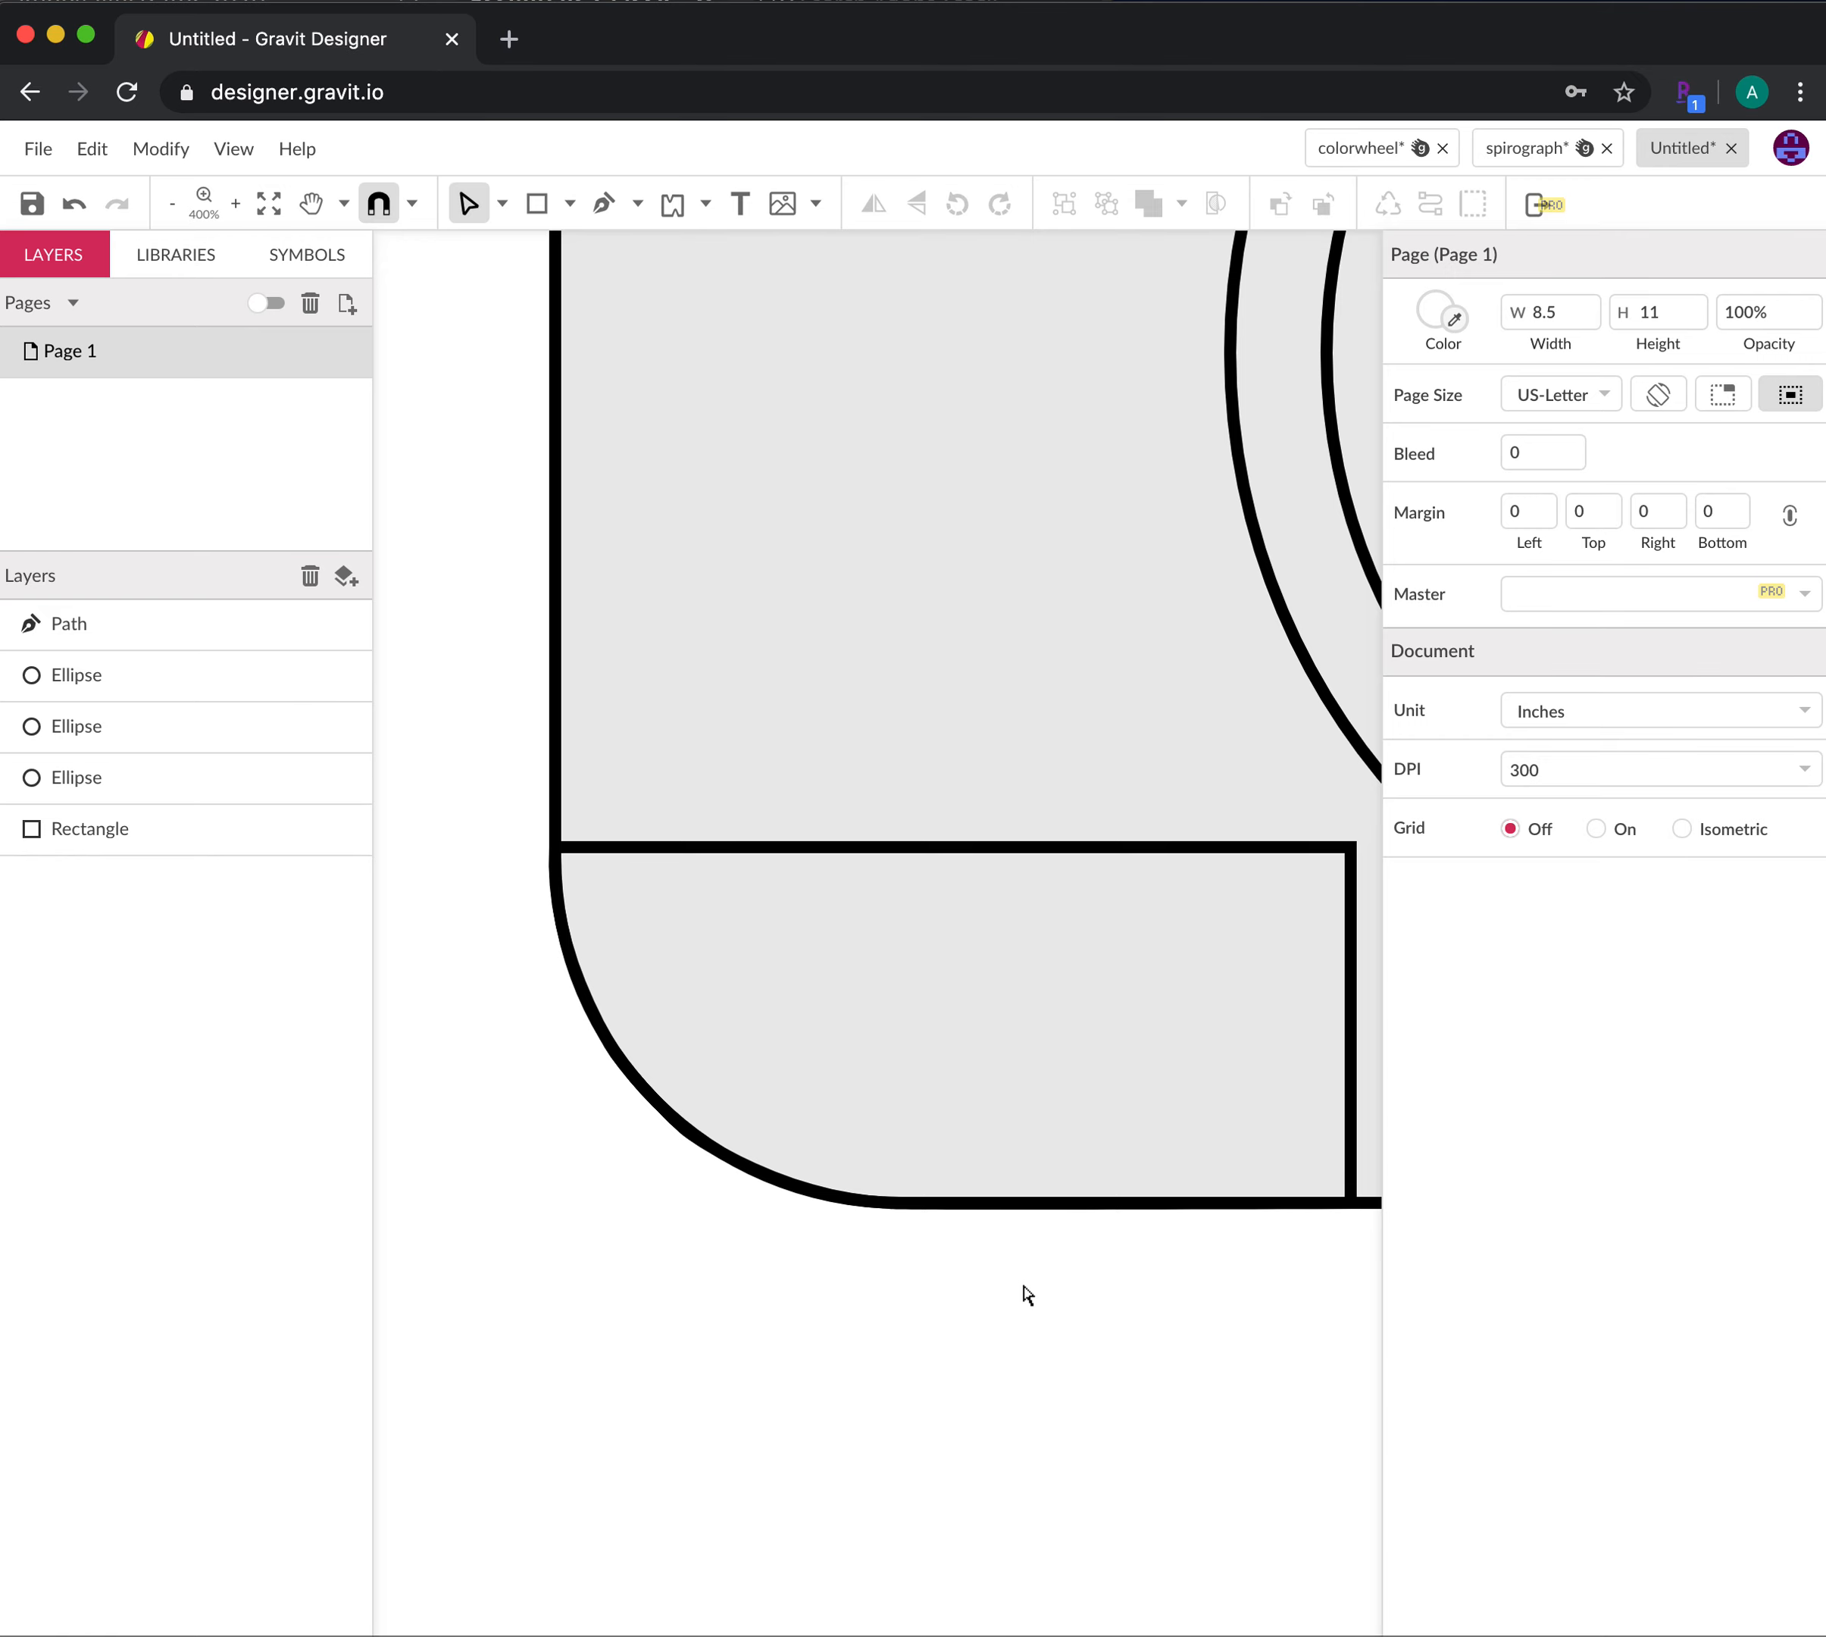
{"action": "left_click", "coordinate": [918, 852]}
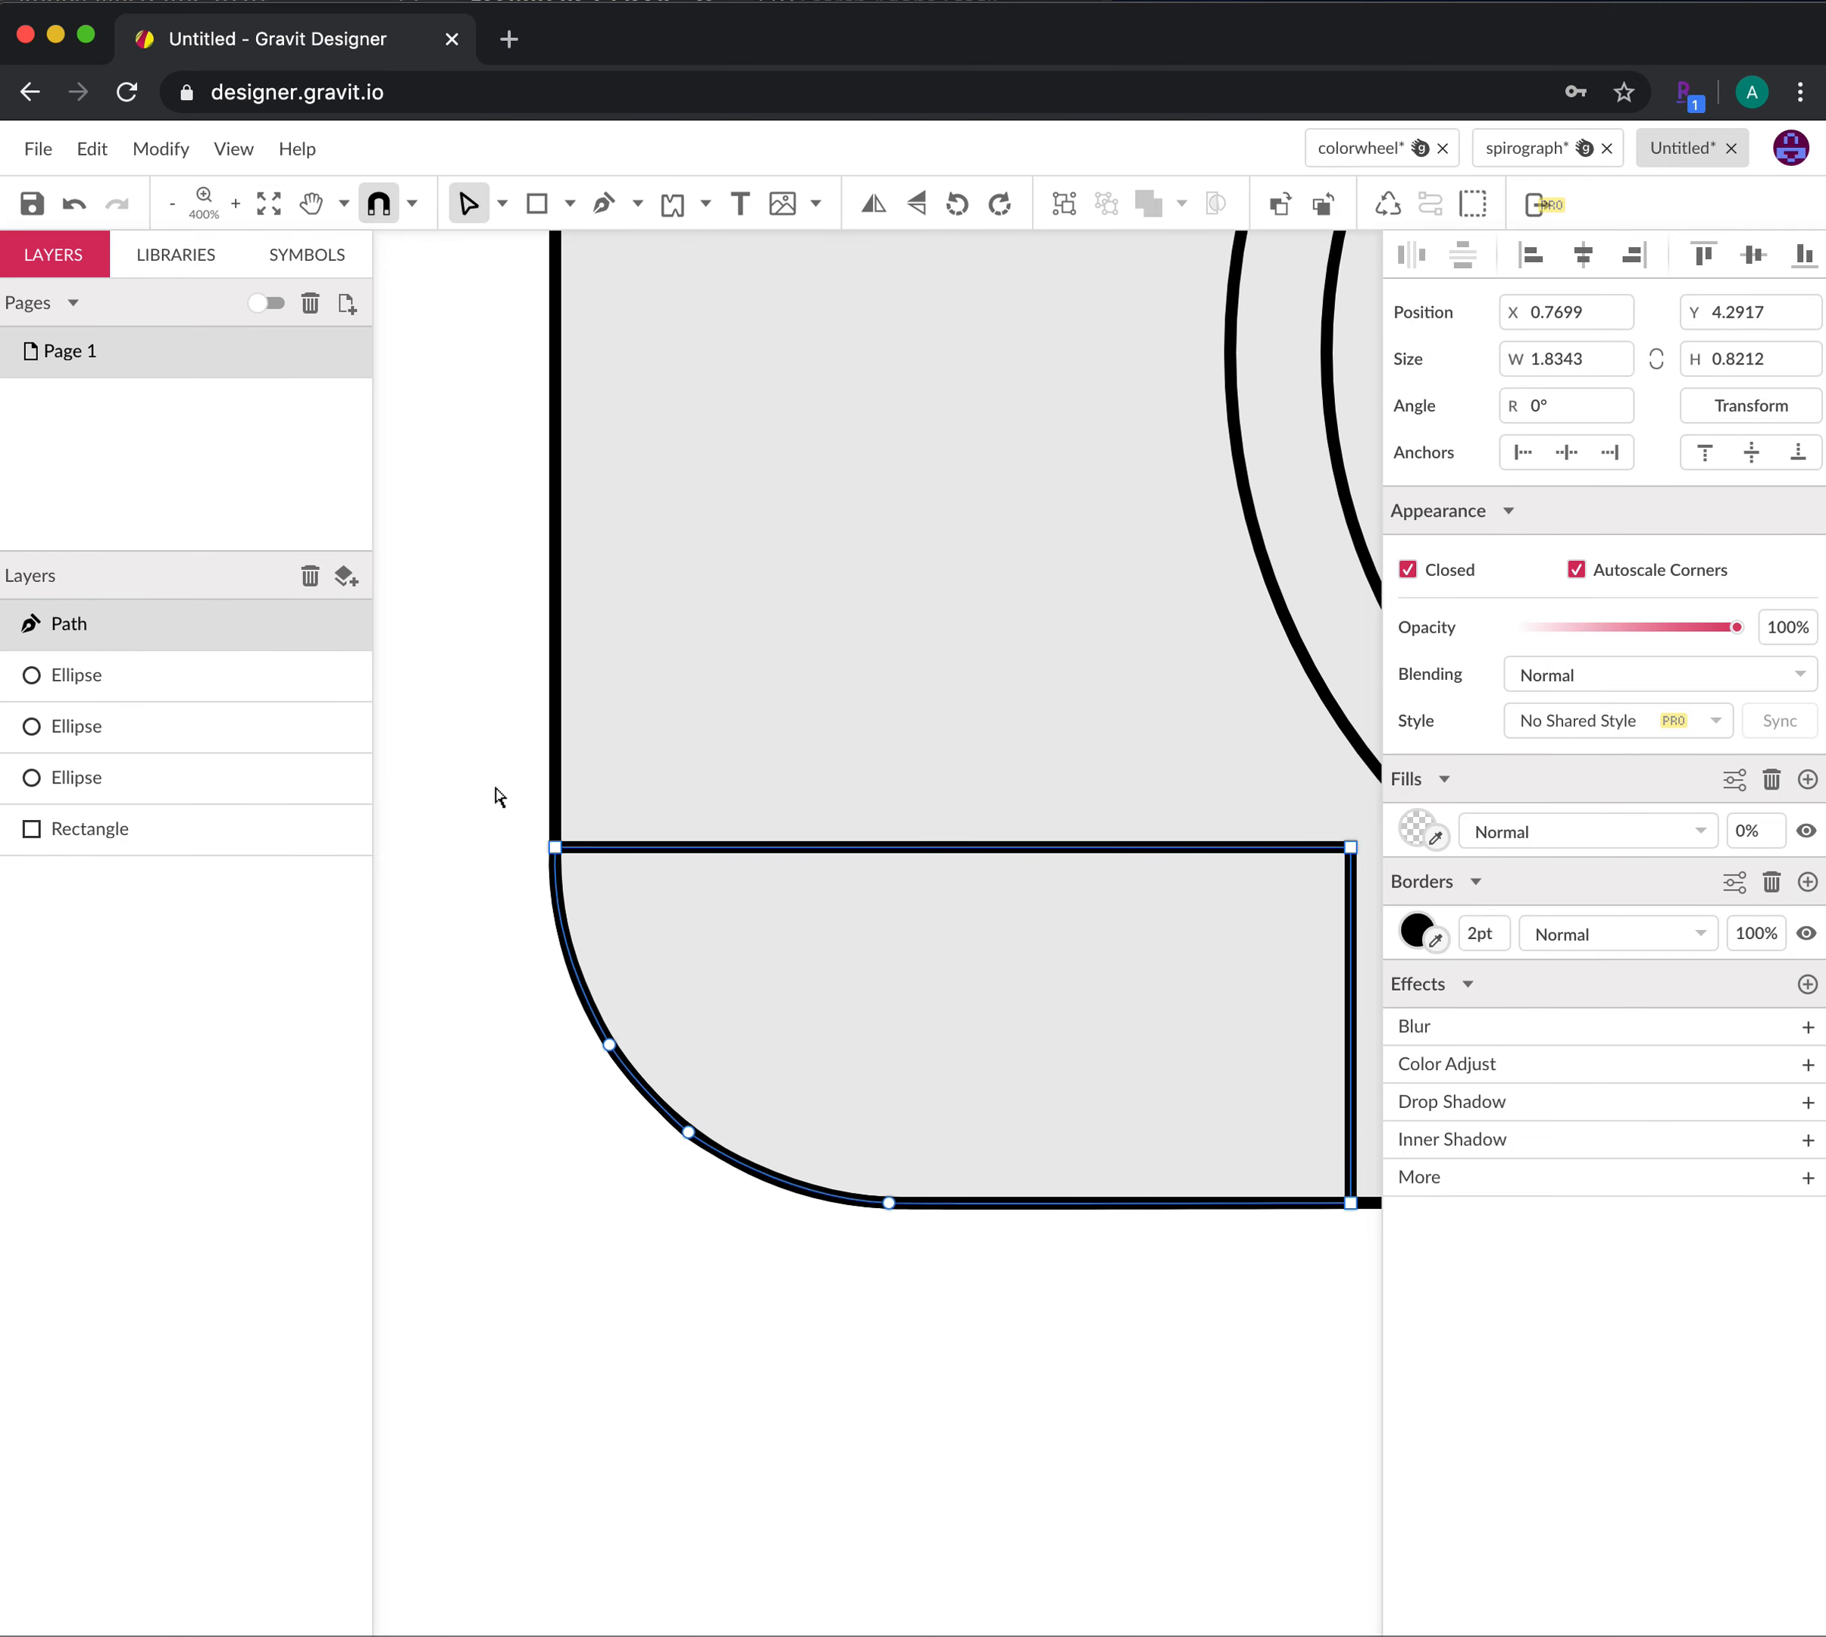
Draw a new 1.6684 × 0.7465-inch rectangle below the camera body
{"action": "key", "text": "h"}
{"action": "left_click_drag", "start_coordinate": [867, 1460], "coordinate": [833, 1309]}
{"action": "key", "text": "v"}
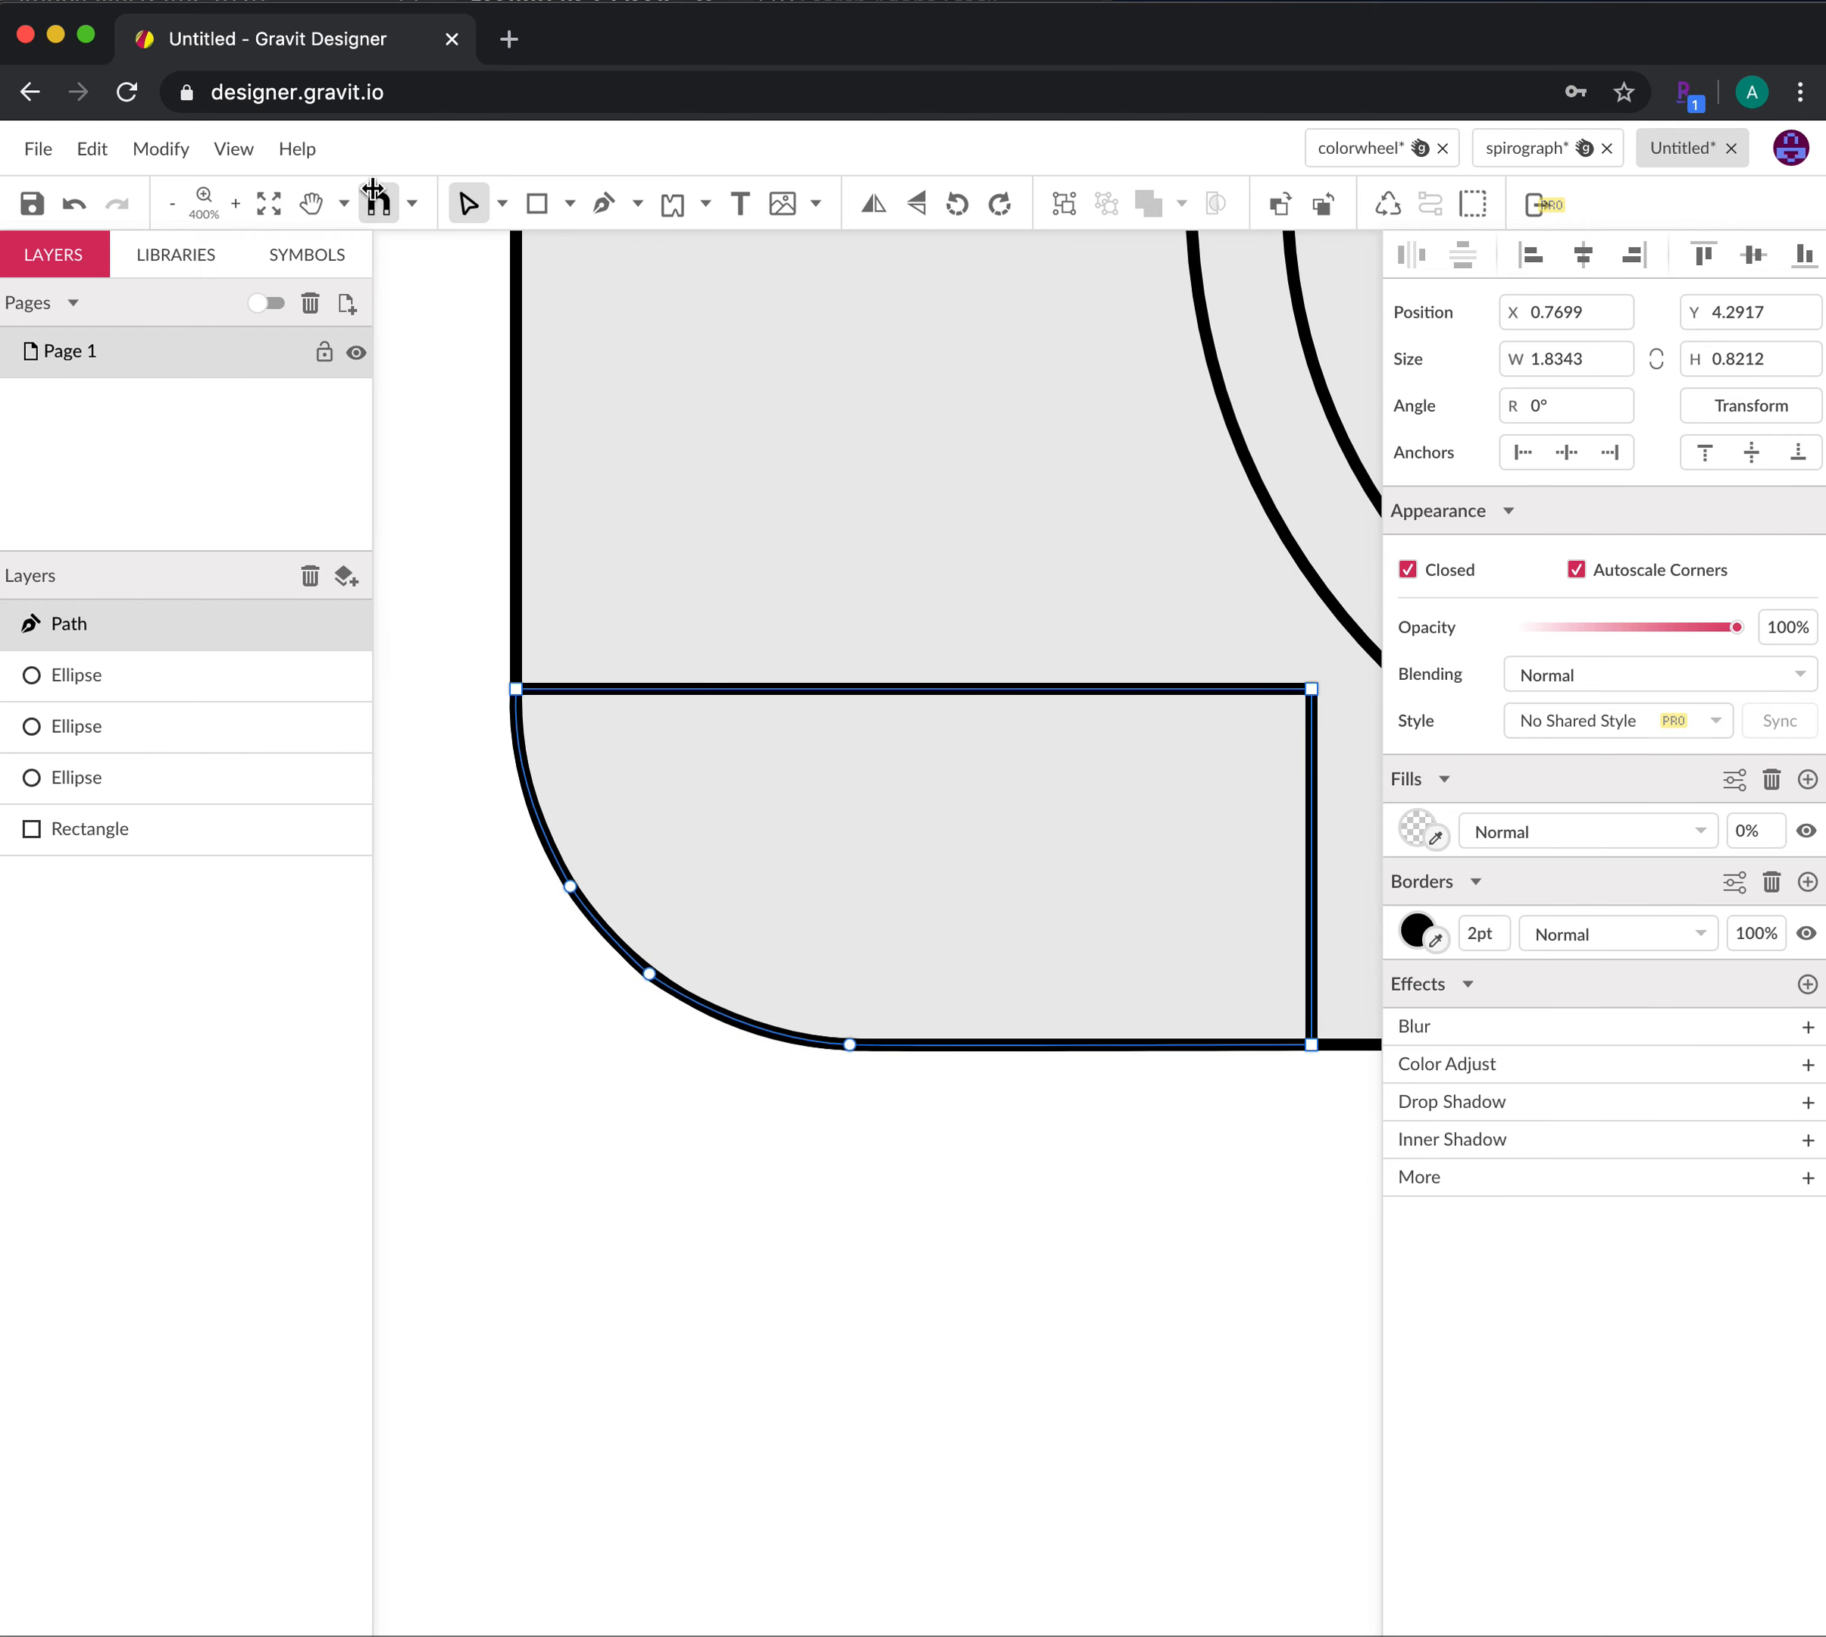
{"action": "left_click", "coordinate": [551, 205]}
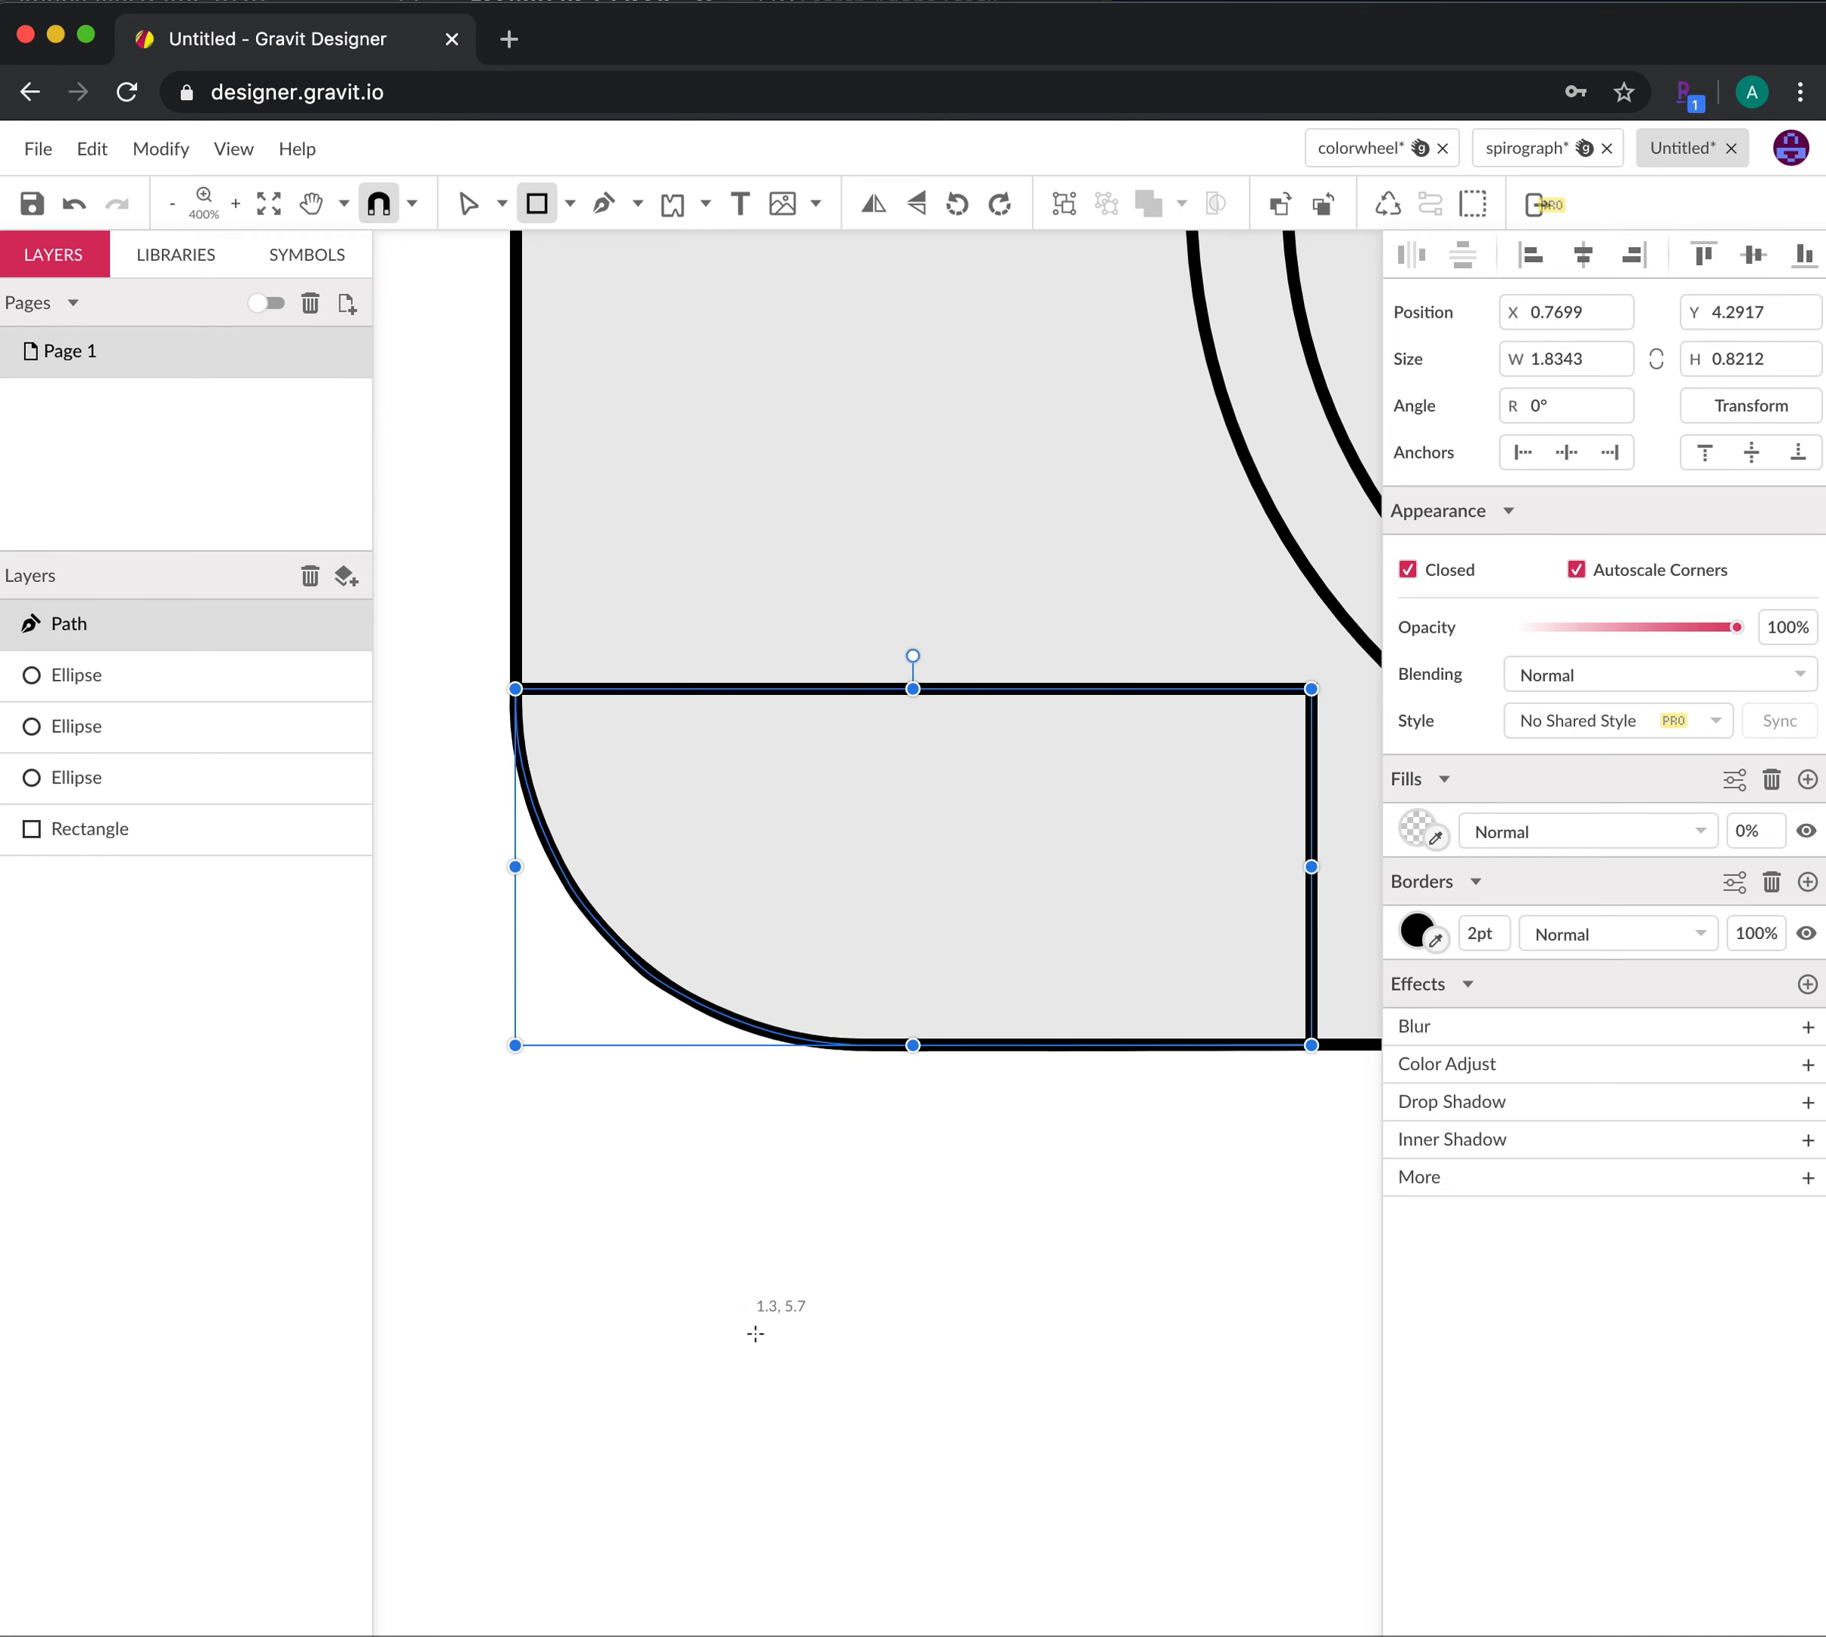
{"action": "left_click_drag", "start_coordinate": [564, 1233], "coordinate": [1288, 1557]}
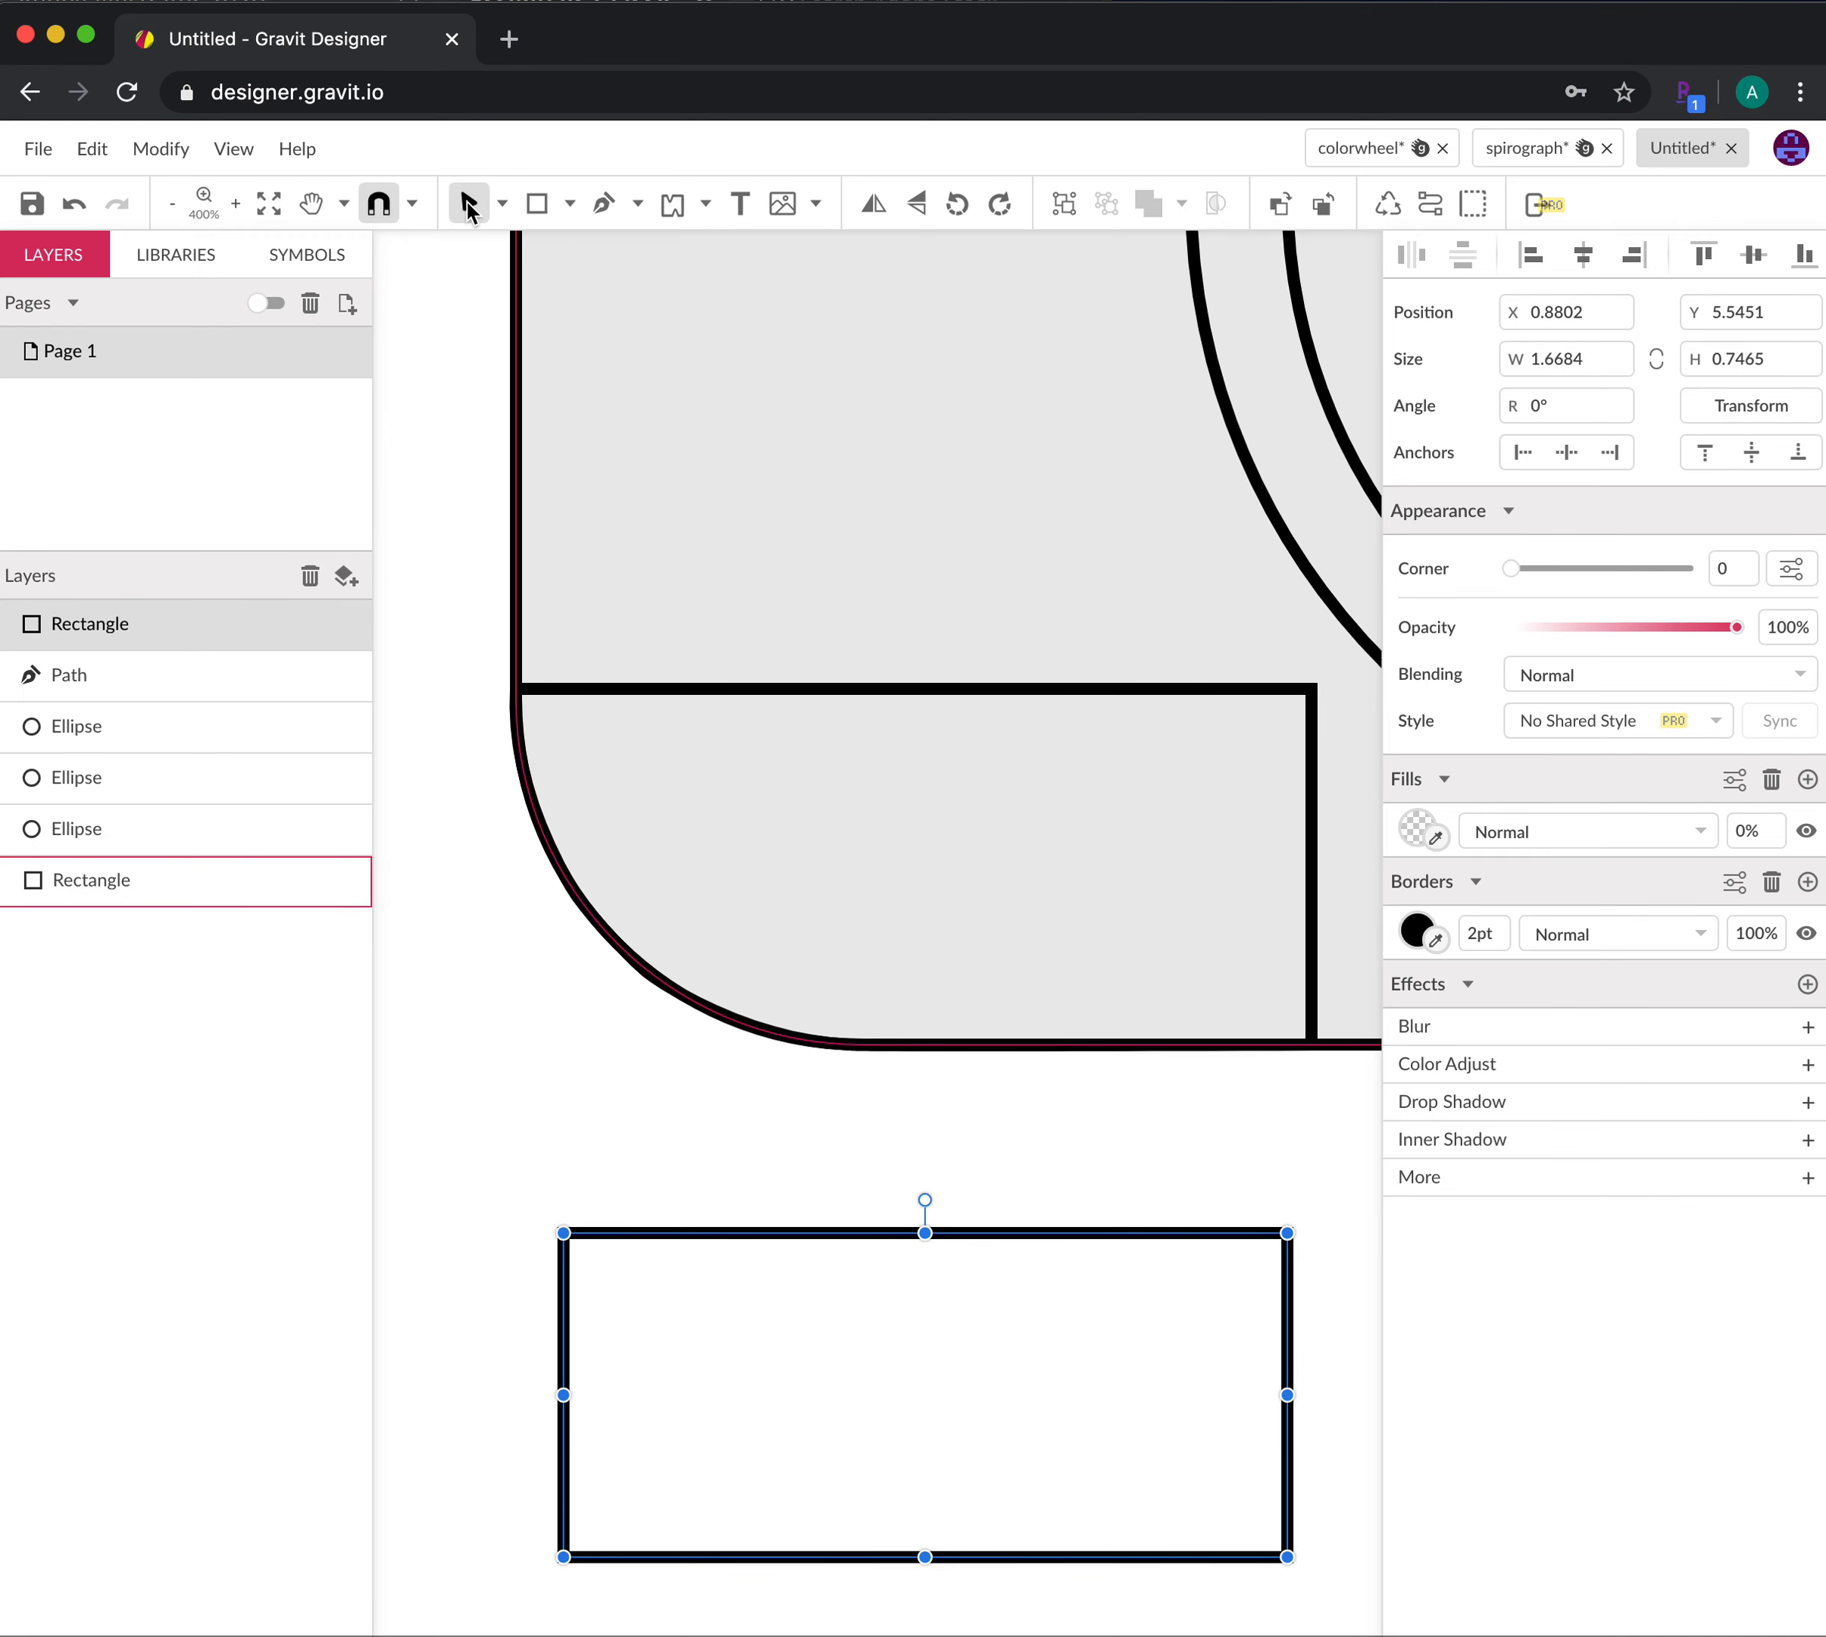
Convert the new rectangle with Modify > Path > Convert to Path
{"action": "left_click", "coordinate": [503, 205]}
{"action": "left_click", "coordinate": [533, 287]}
{"action": "left_click", "coordinate": [162, 148]}
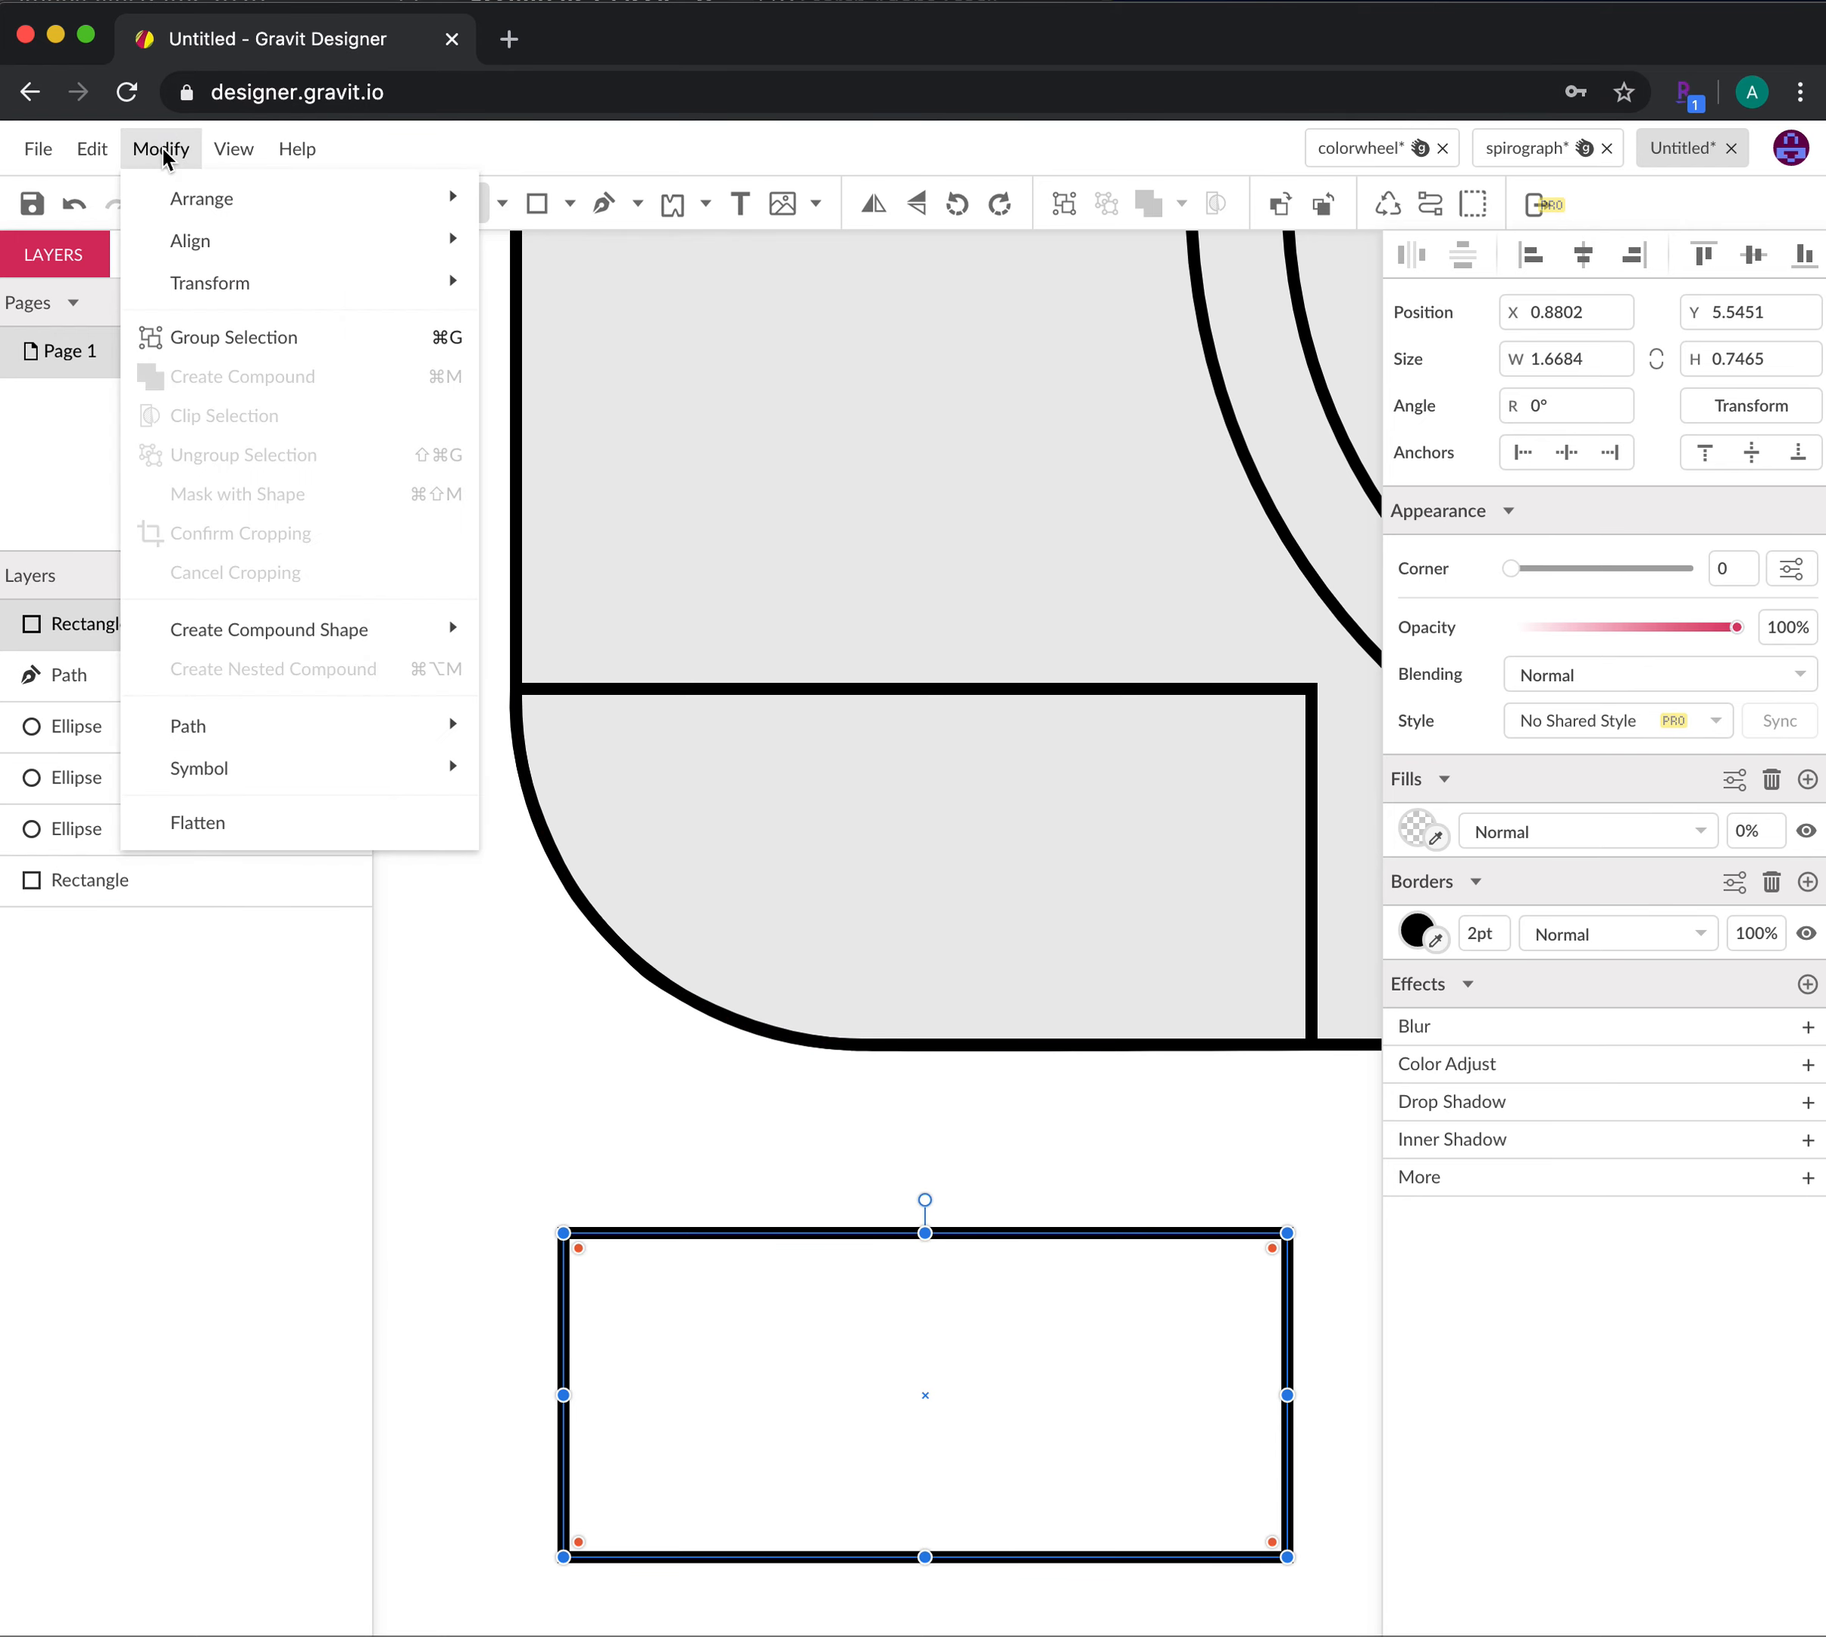
{"action": "mouse_move", "coordinate": [312, 722]}
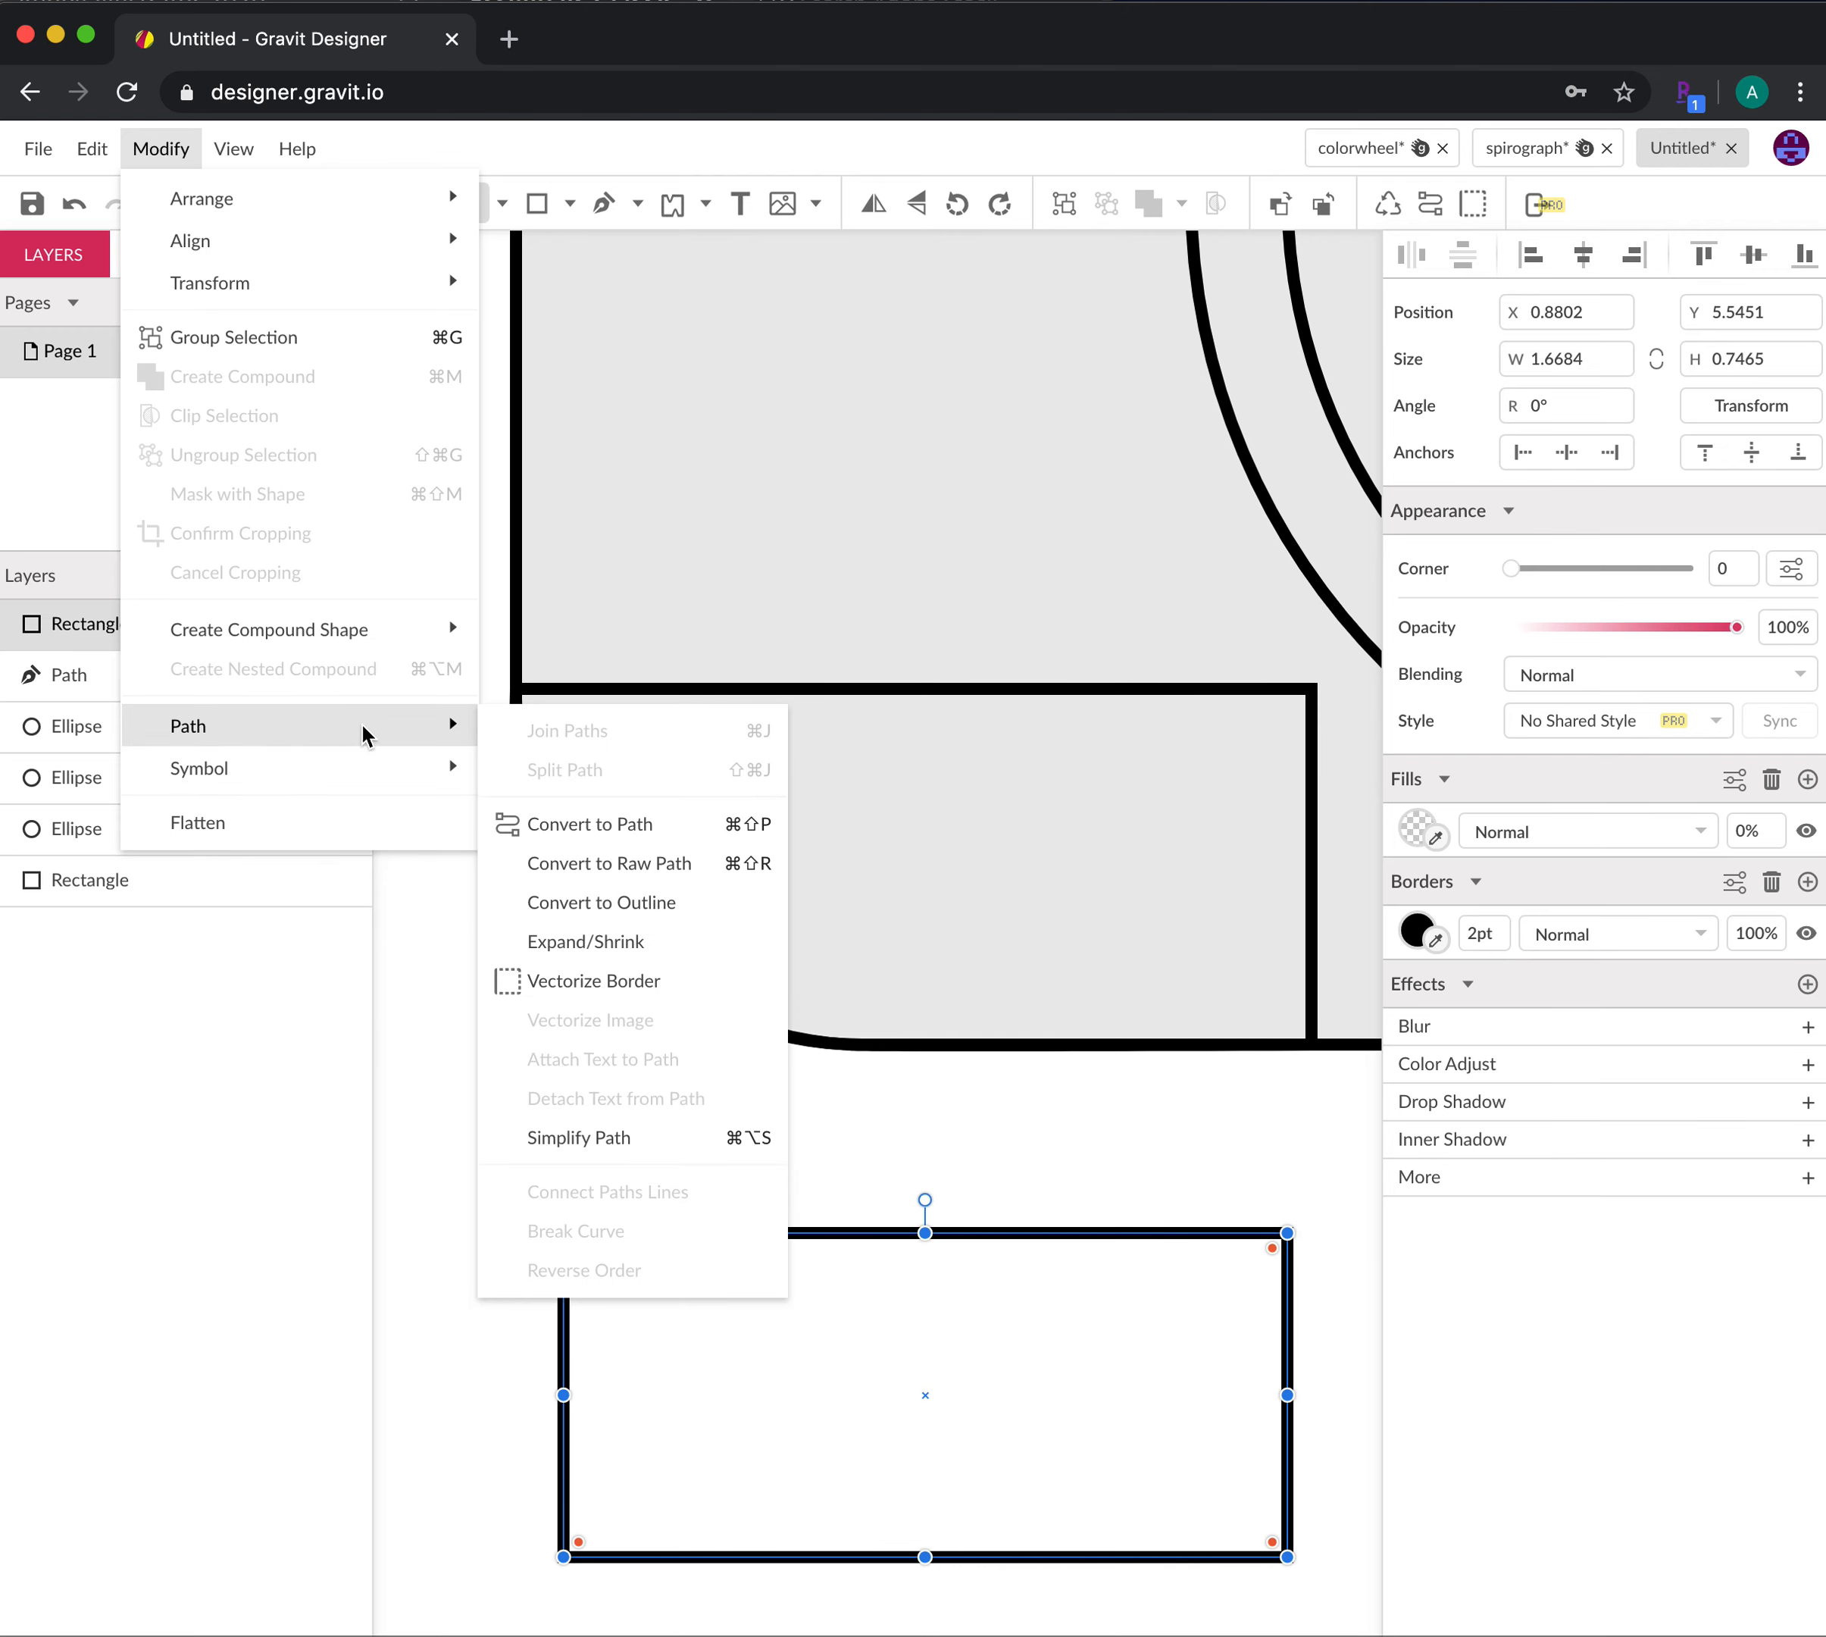
{"action": "left_click", "coordinate": [597, 824]}
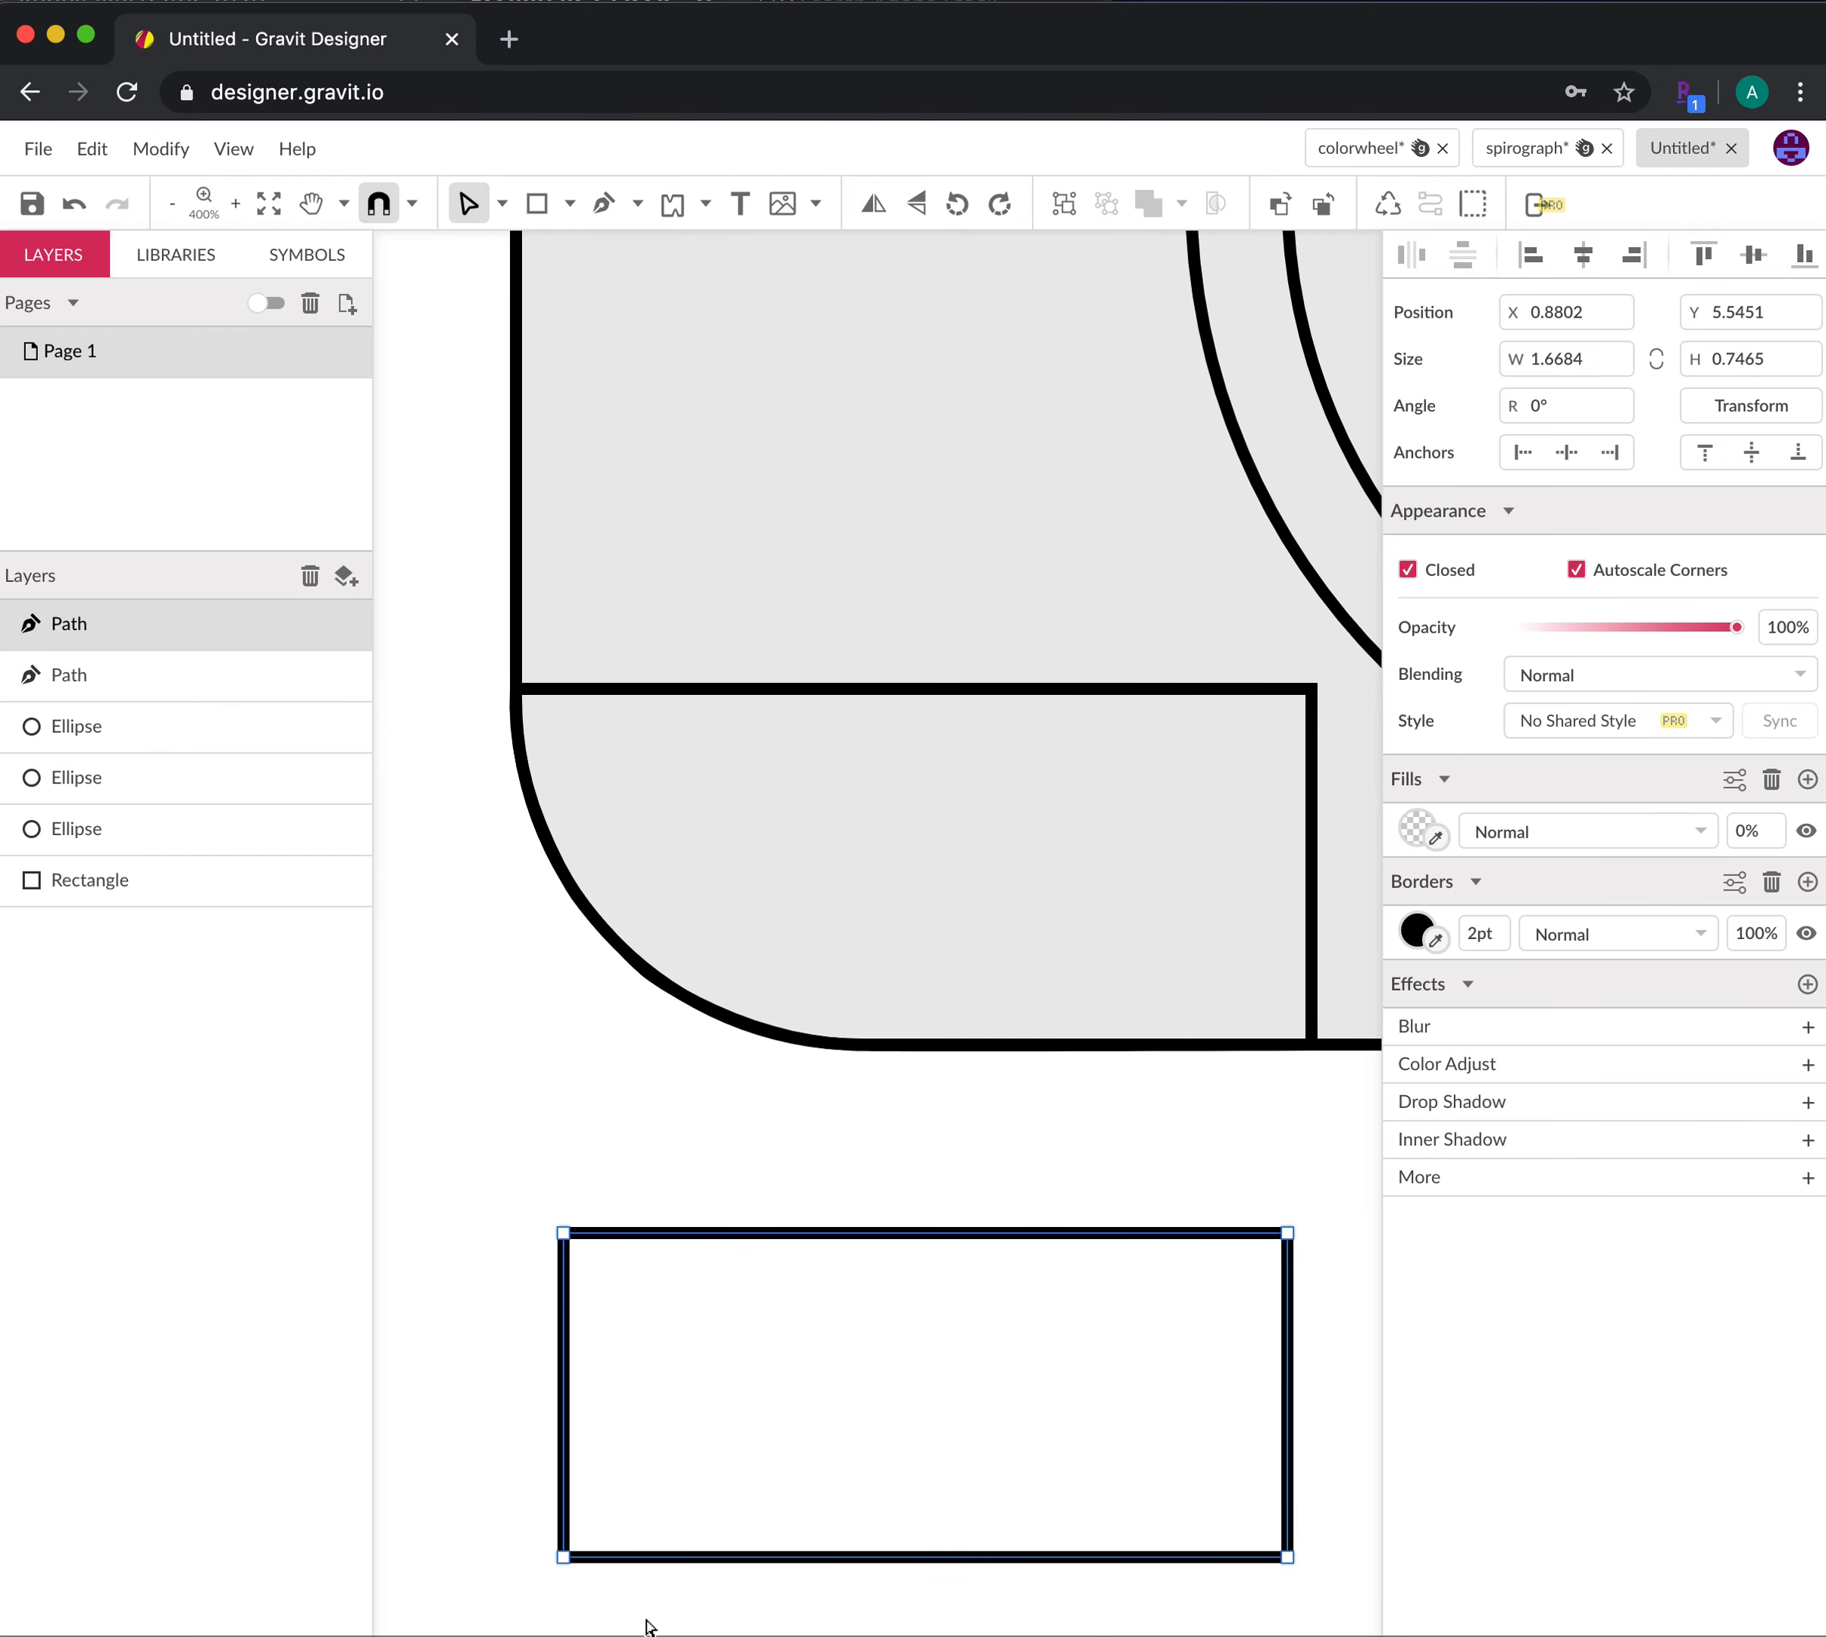
{"action": "left_click", "coordinate": [611, 1569]}
{"action": "left_click", "coordinate": [565, 1559]}
Set the bottom-left anchor to Mirrored and add points on the lower-left curve and bottom edge
{"action": "left_click", "coordinate": [564, 1558]}
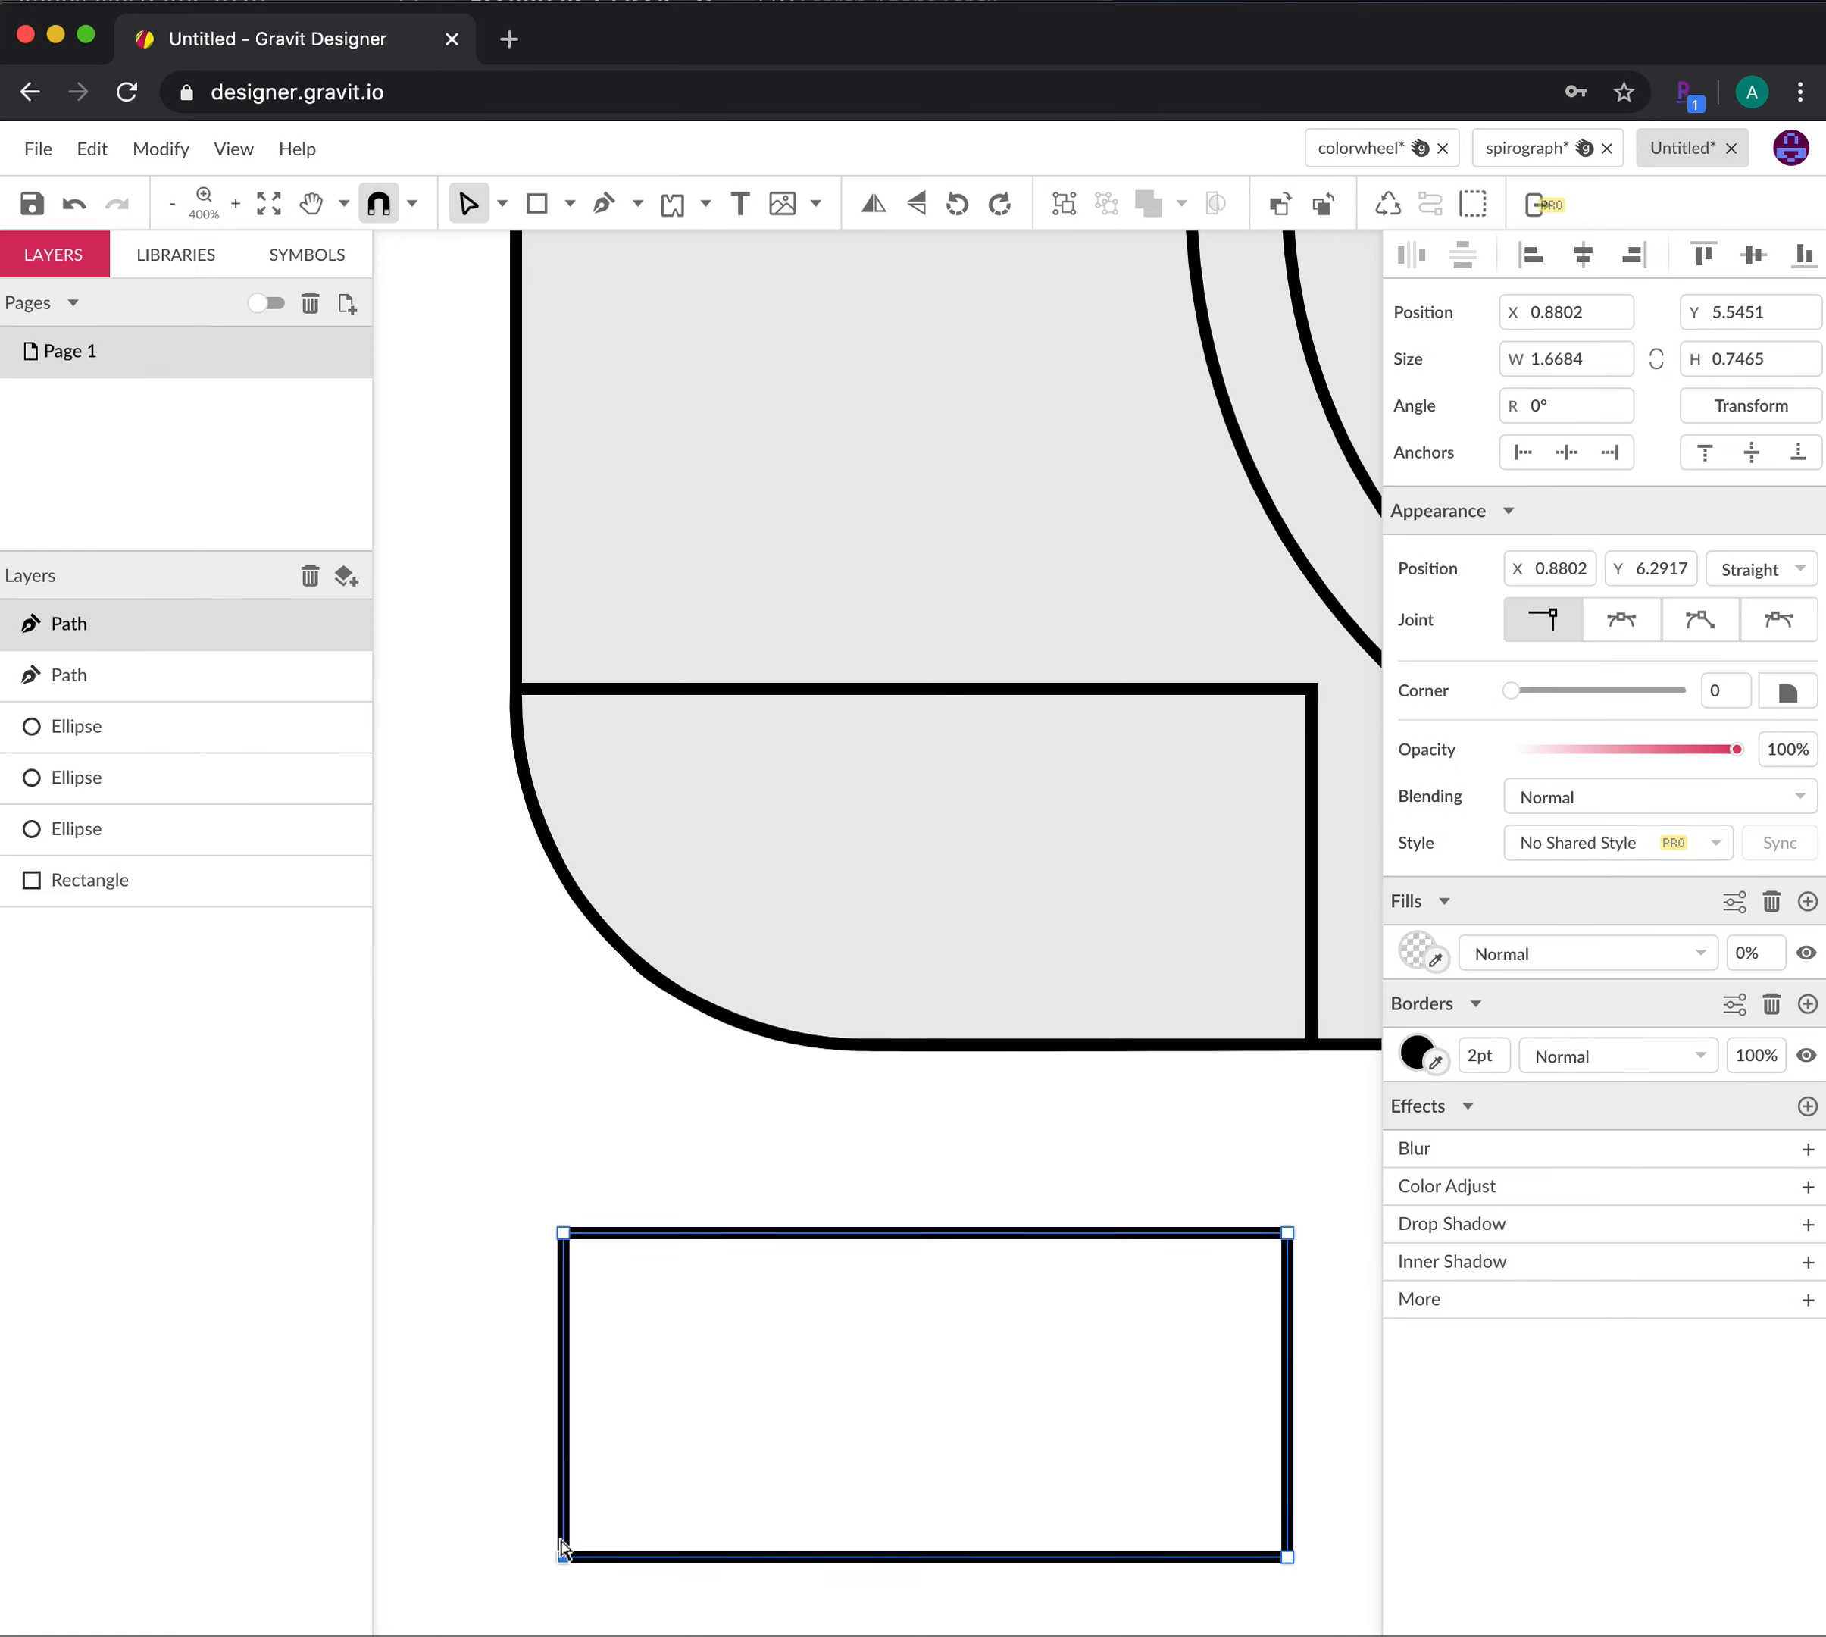
{"action": "left_click", "coordinate": [1619, 619]}
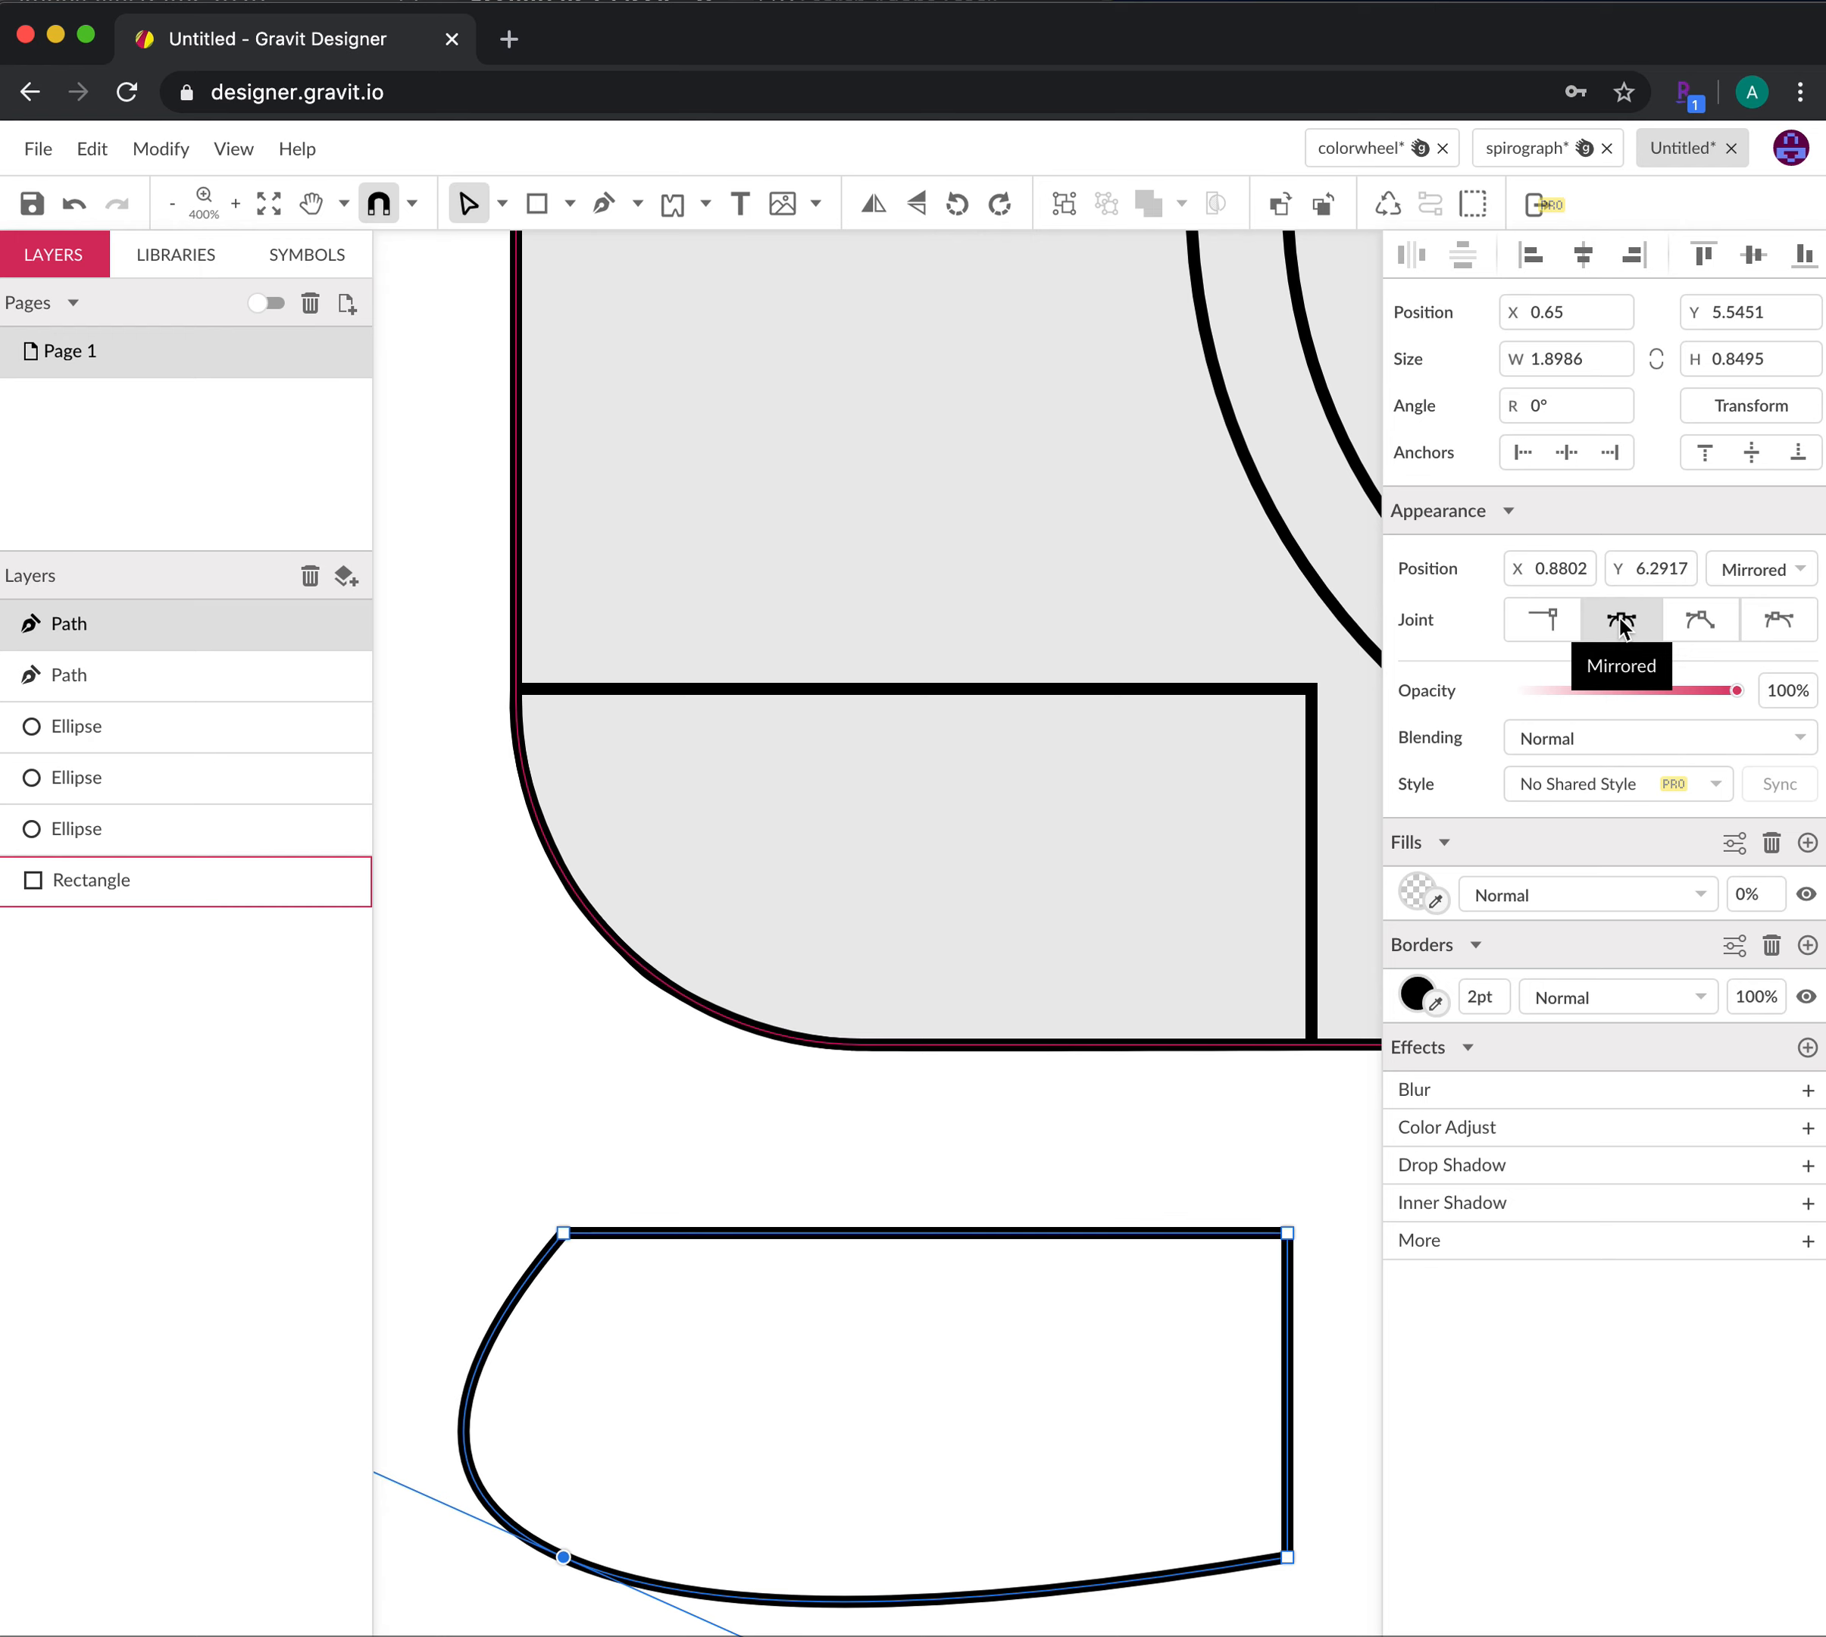
{"action": "left_click", "coordinate": [601, 214]}
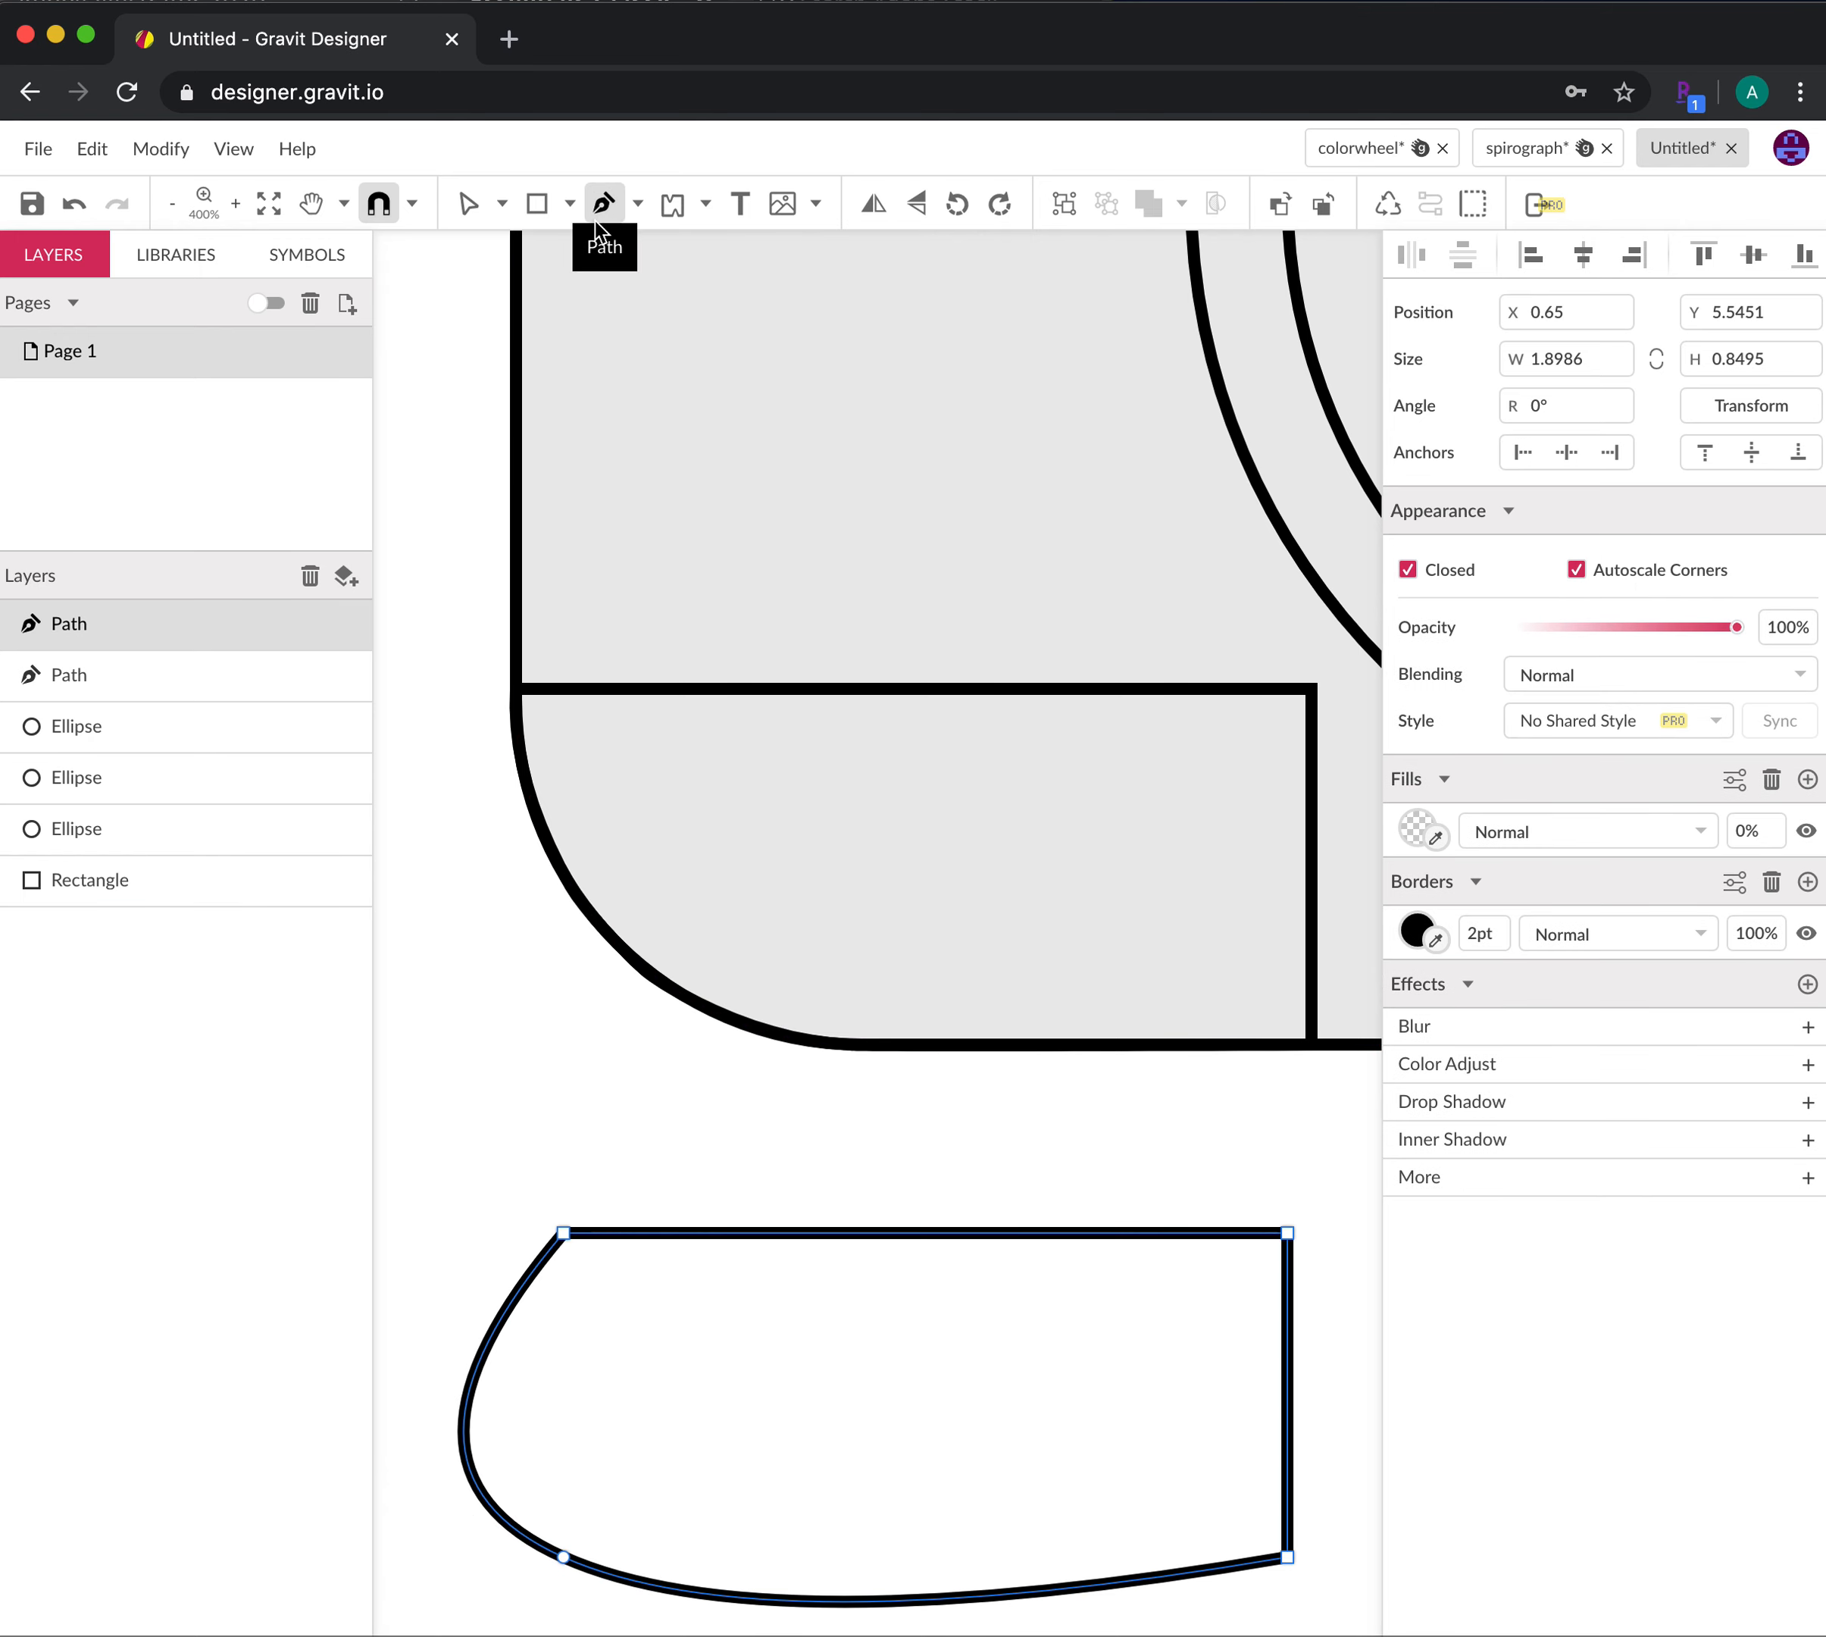
{"action": "left_click", "coordinate": [471, 1477]}
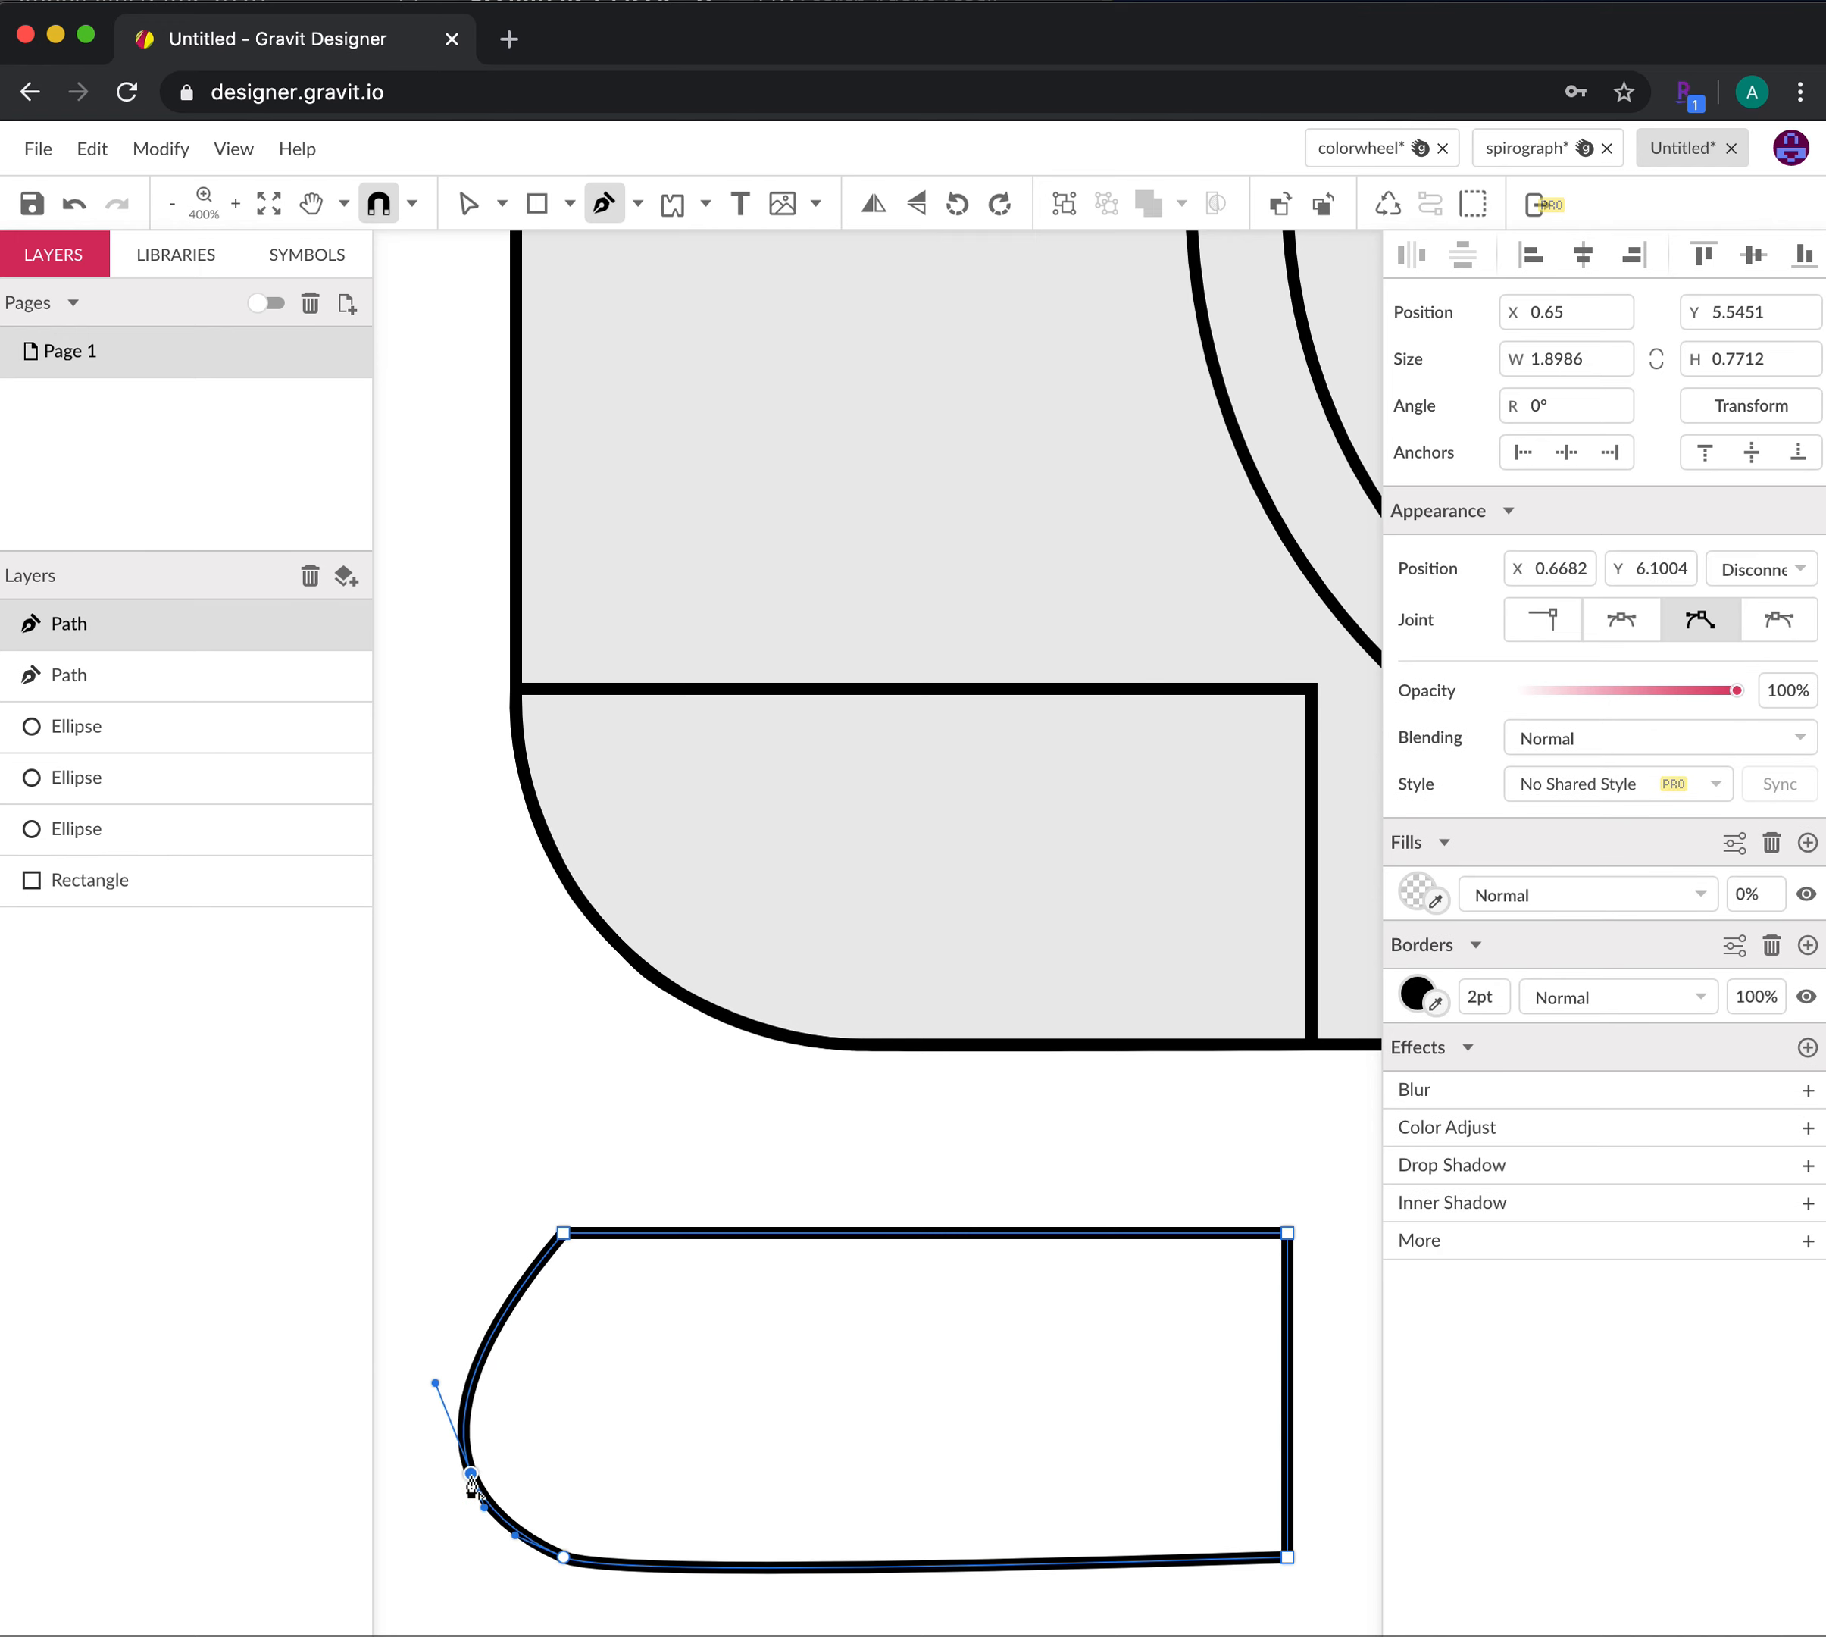
{"action": "left_click", "coordinate": [678, 1567]}
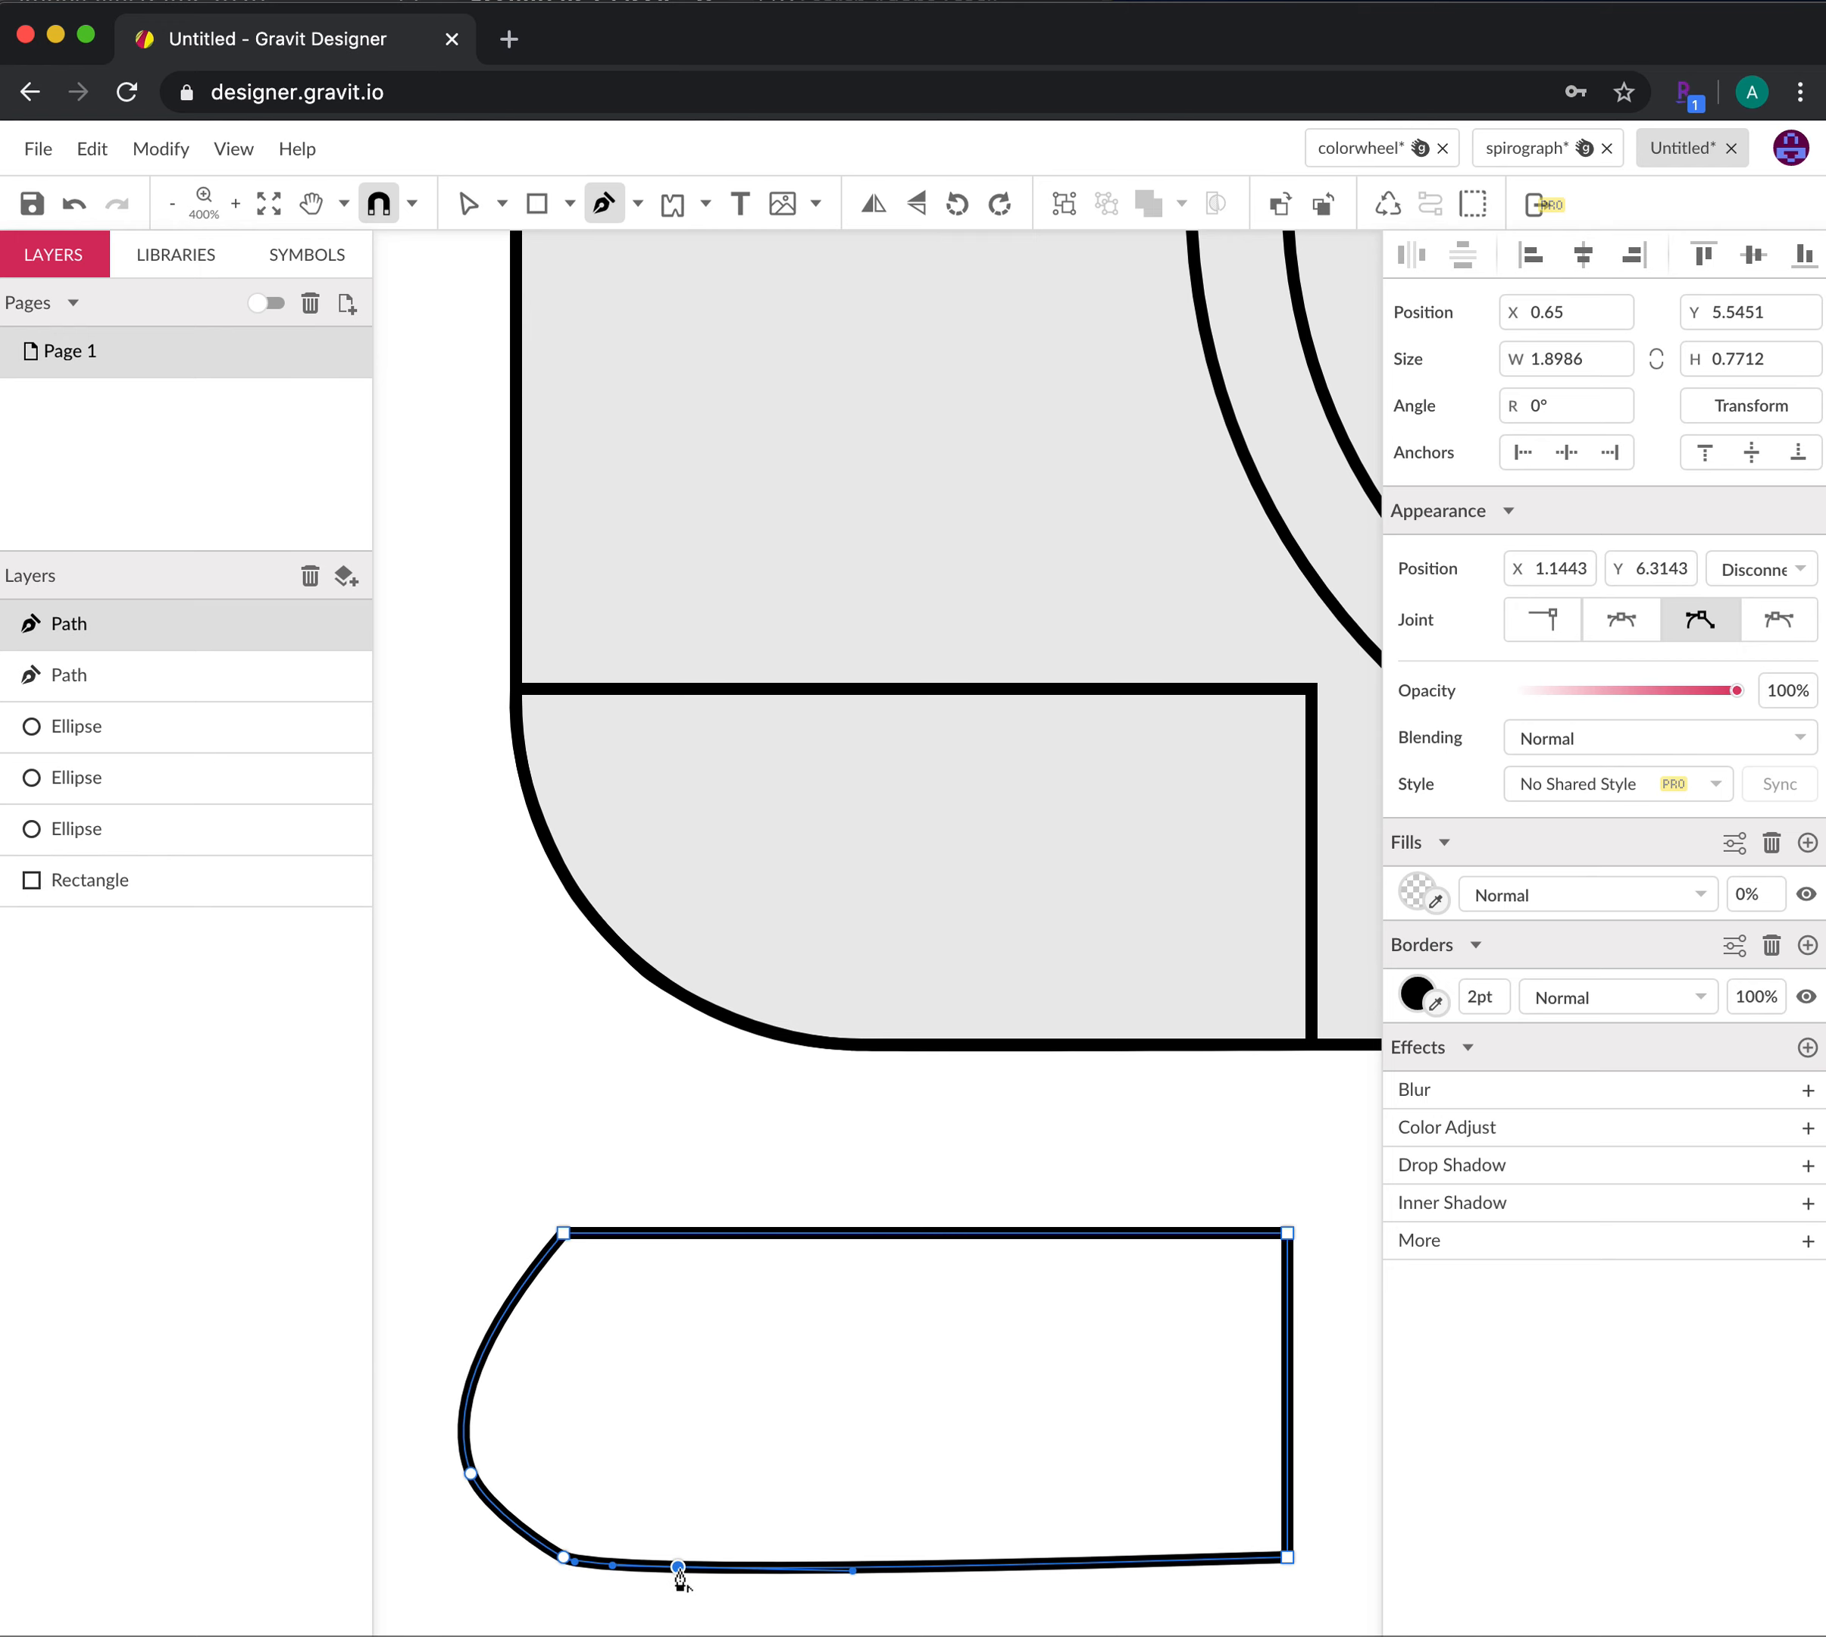
Drag the left-edge and bottom-left anchors right to try rounding the corner
{"action": "left_click", "coordinate": [471, 208]}
{"action": "left_click_drag", "start_coordinate": [472, 1473], "coordinate": [504, 1402]}
{"action": "left_click_drag", "start_coordinate": [565, 1558], "coordinate": [738, 1567]}
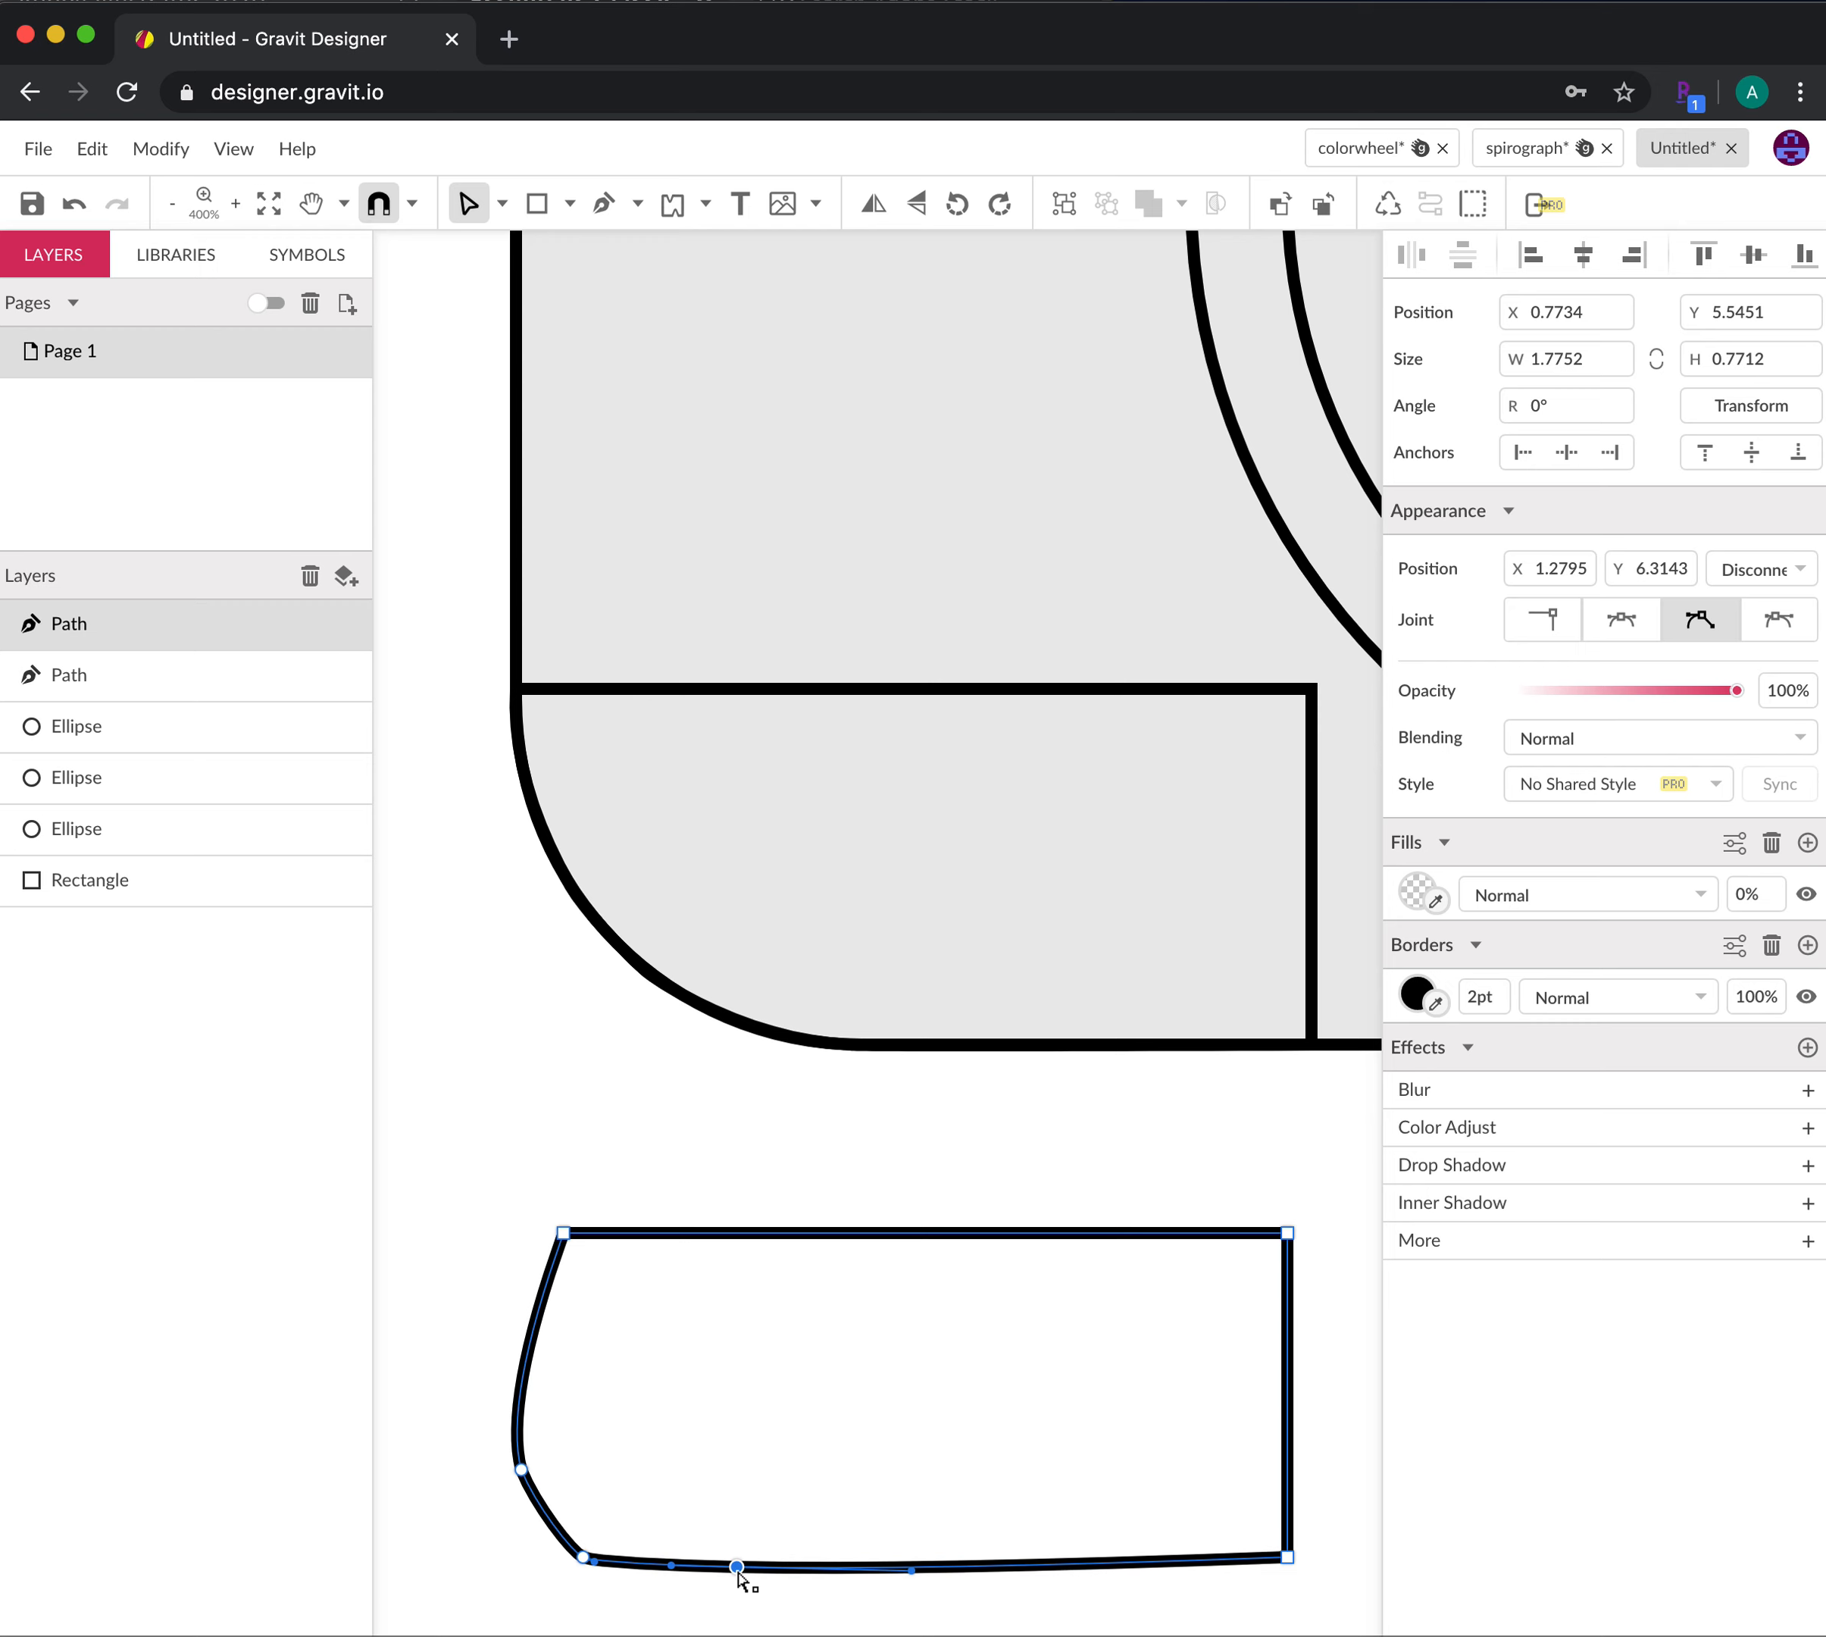
{"action": "left_click", "coordinate": [784, 1627]}
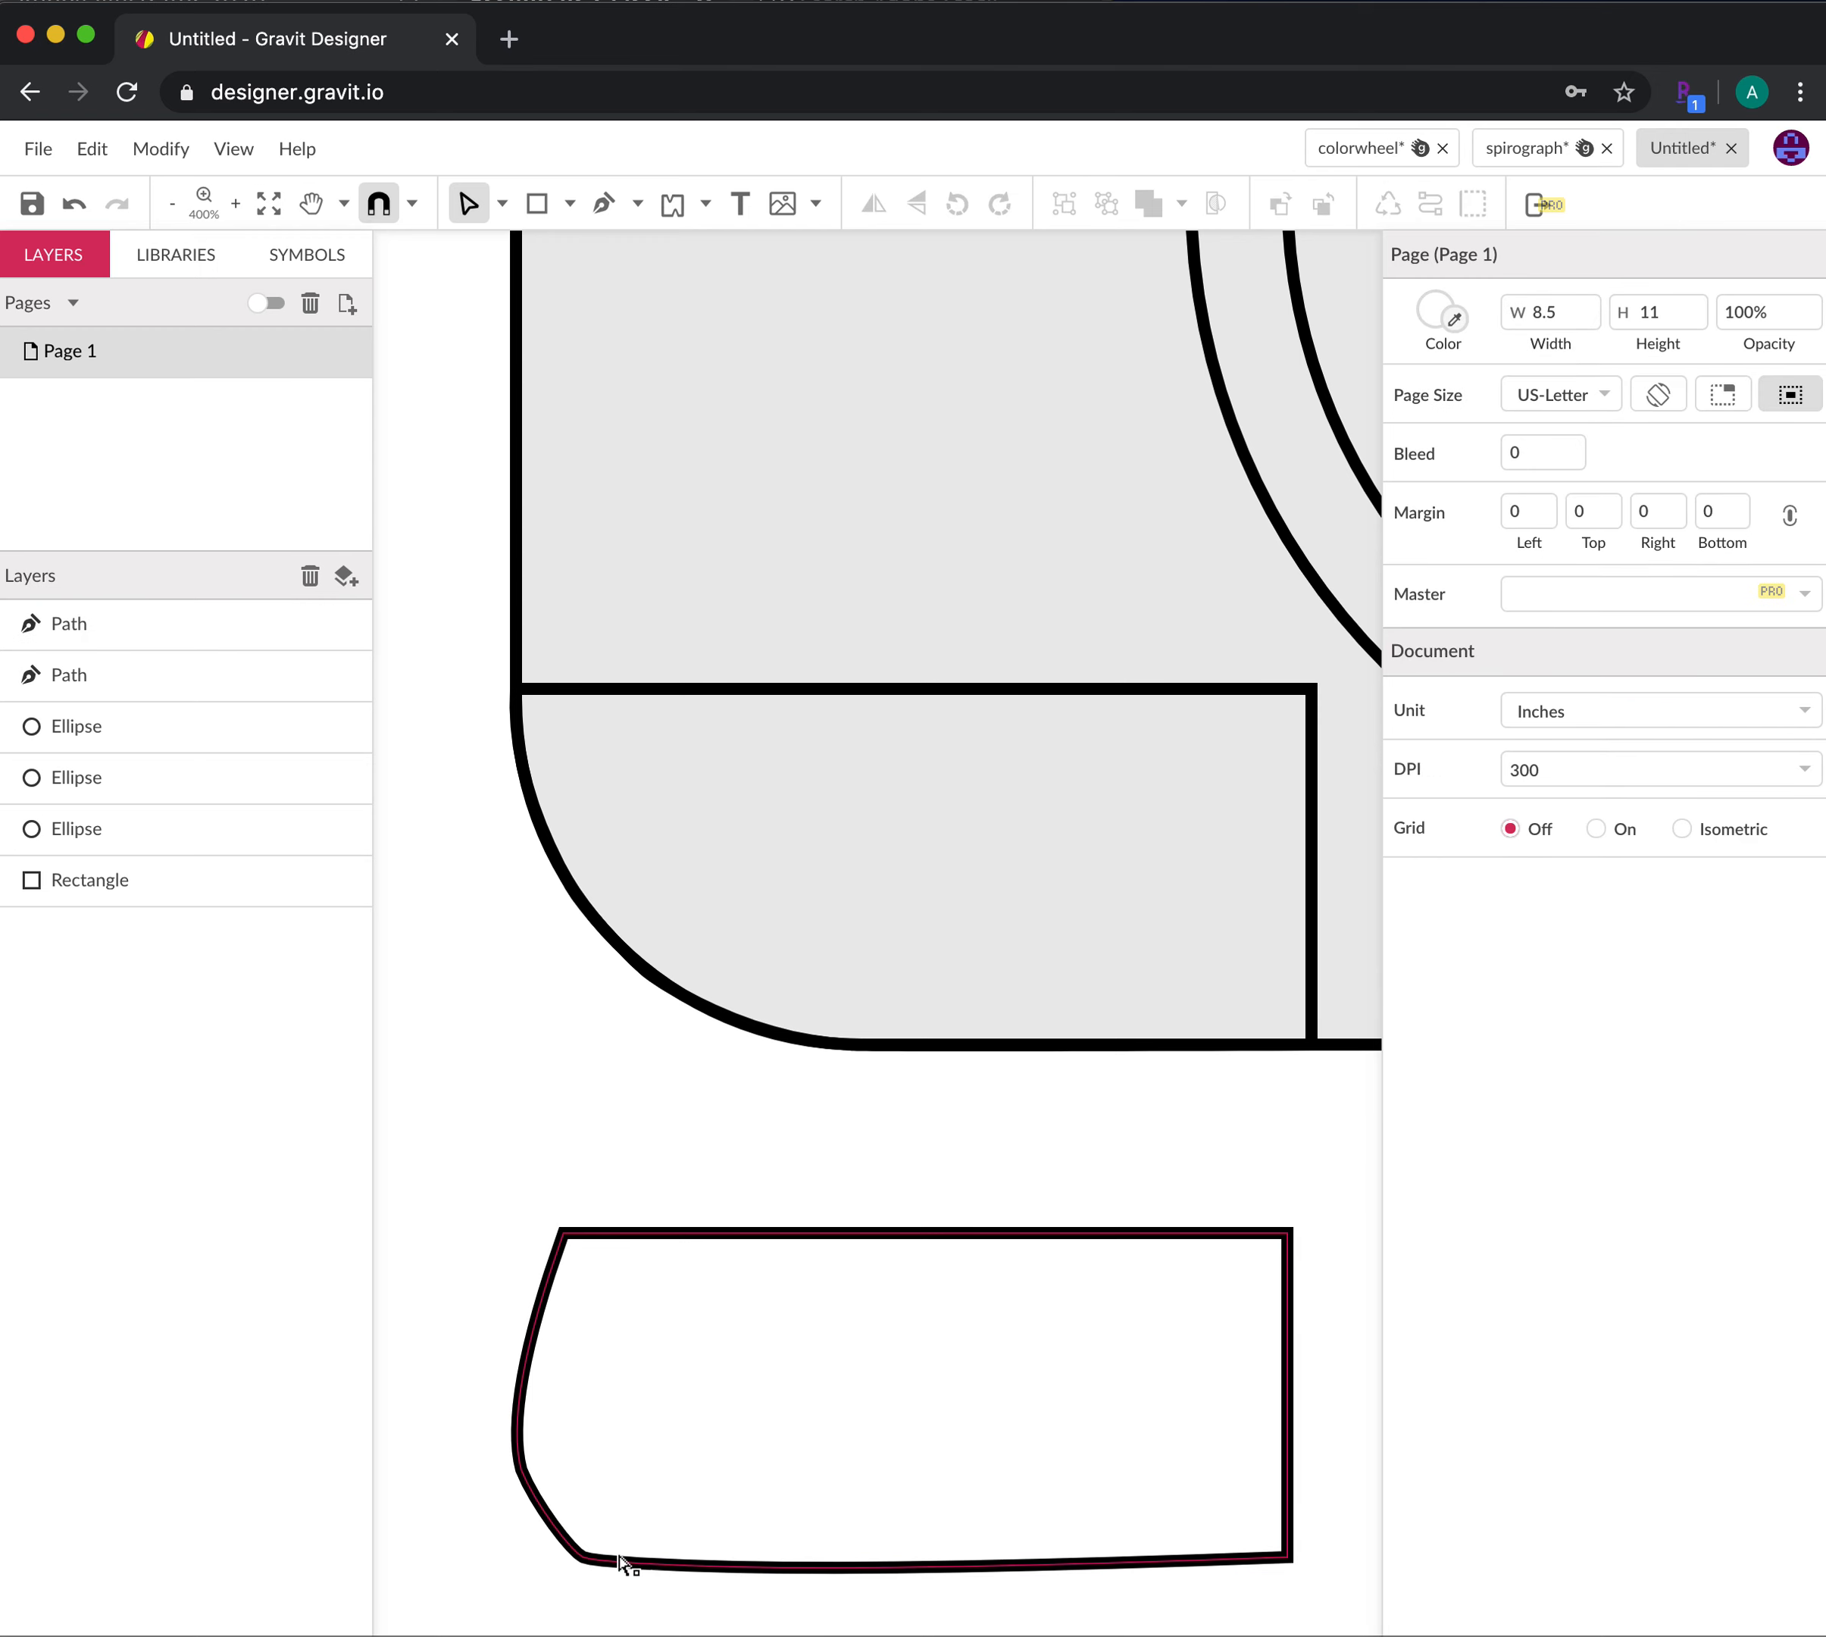
{"action": "left_click", "coordinate": [526, 1475]}
{"action": "left_click", "coordinate": [524, 1473]}
{"action": "left_click_drag", "start_coordinate": [522, 1471], "coordinate": [564, 1459]}
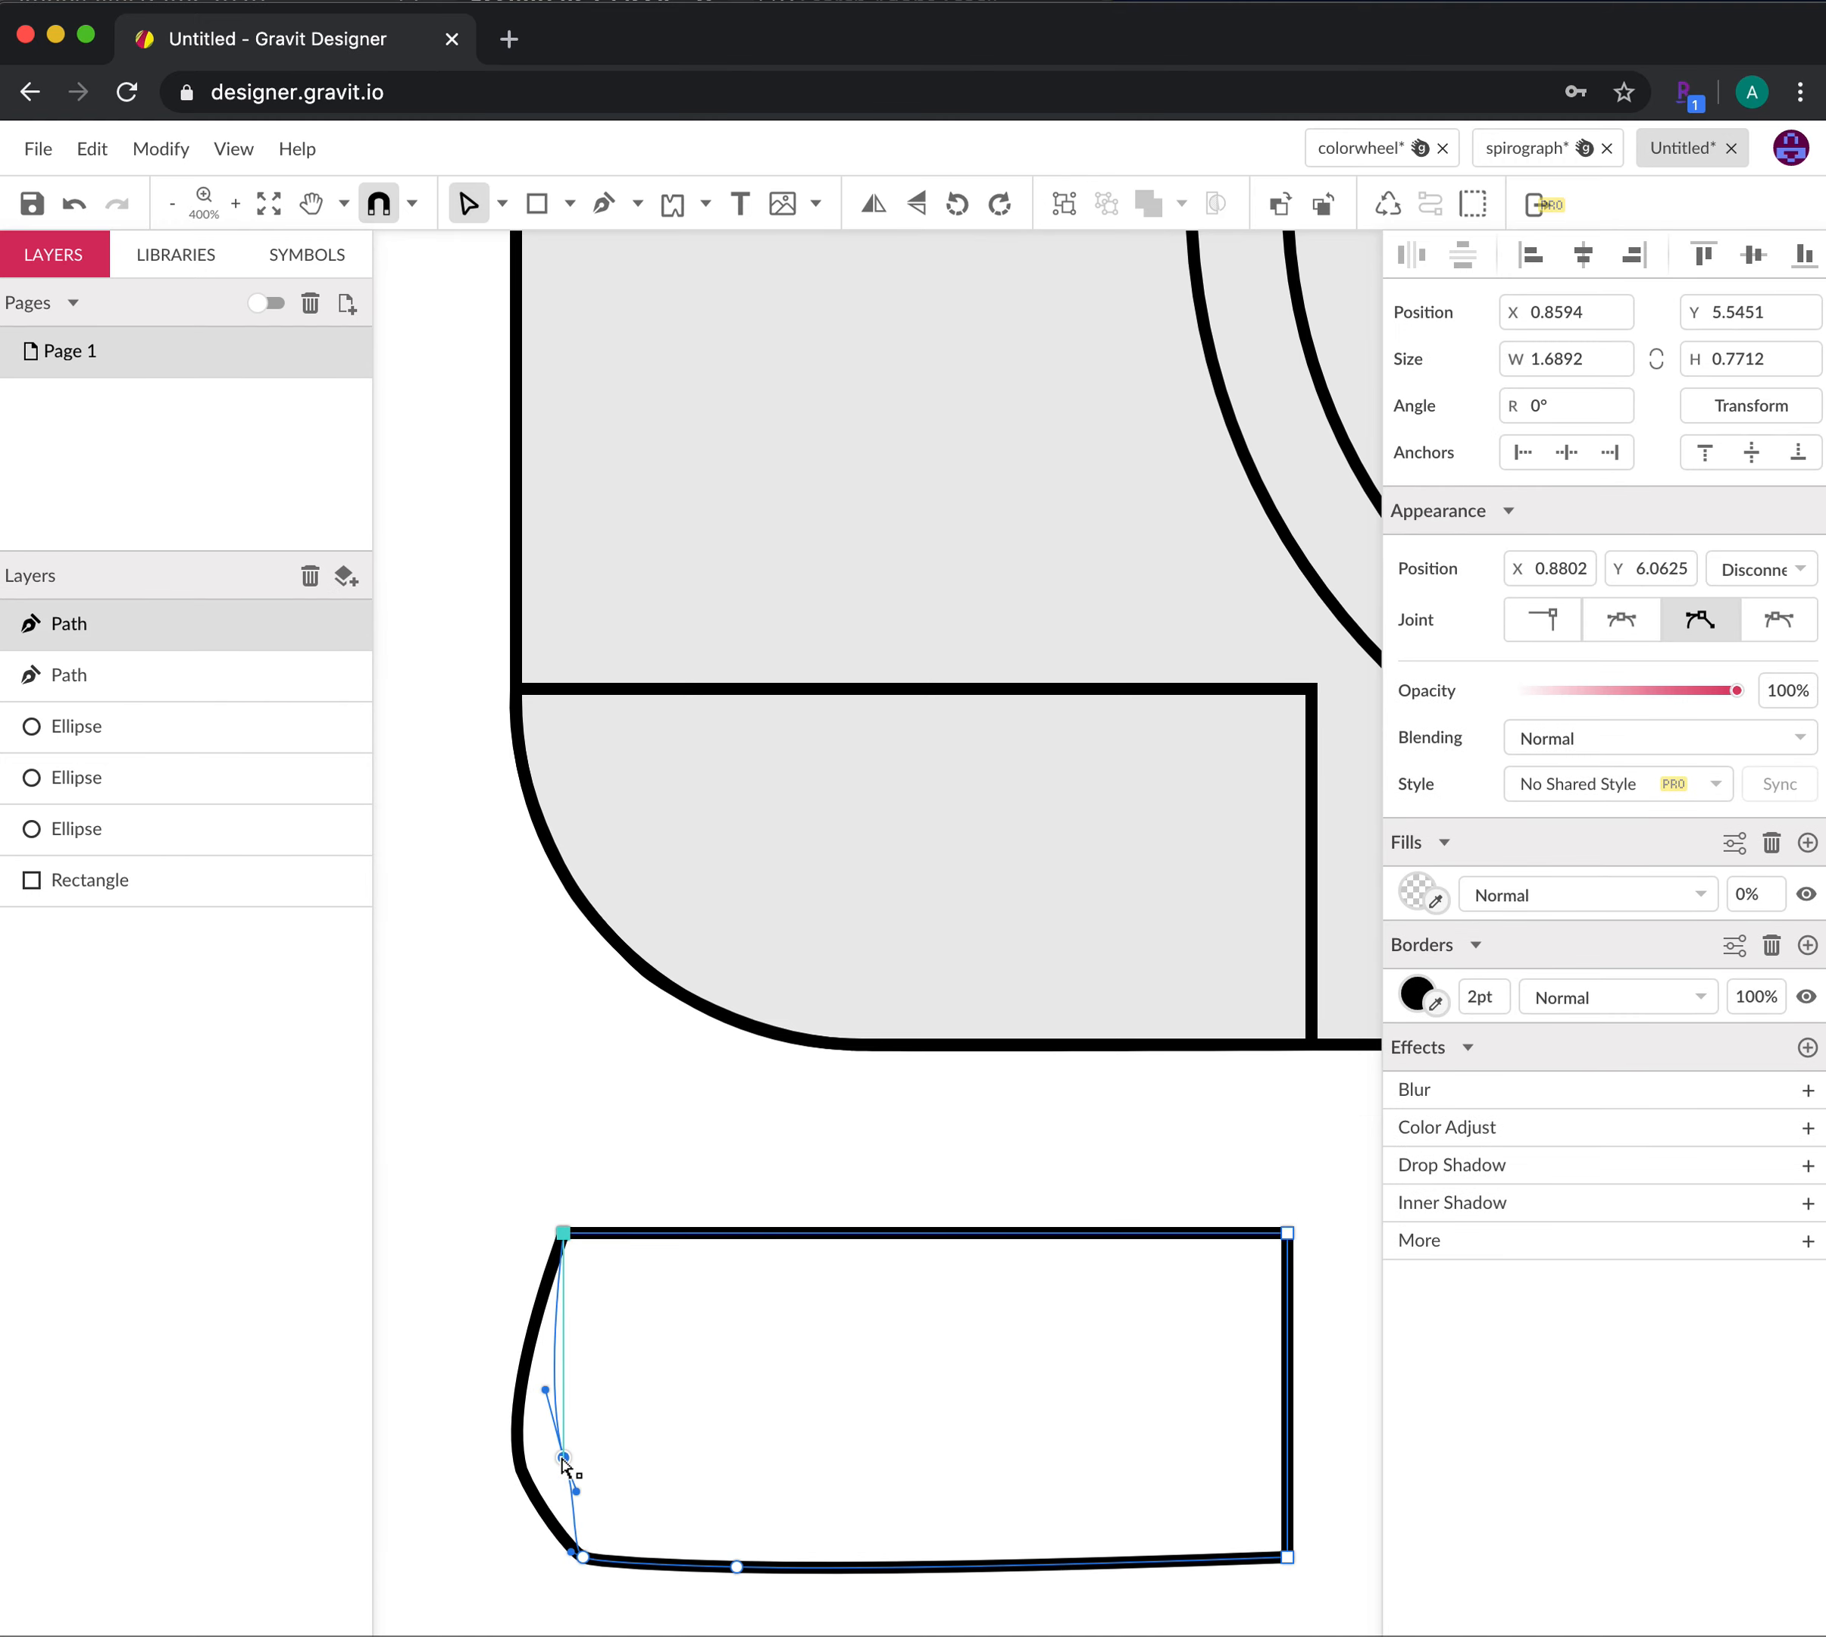
{"action": "left_click_drag", "start_coordinate": [585, 1557], "coordinate": [614, 1549]}
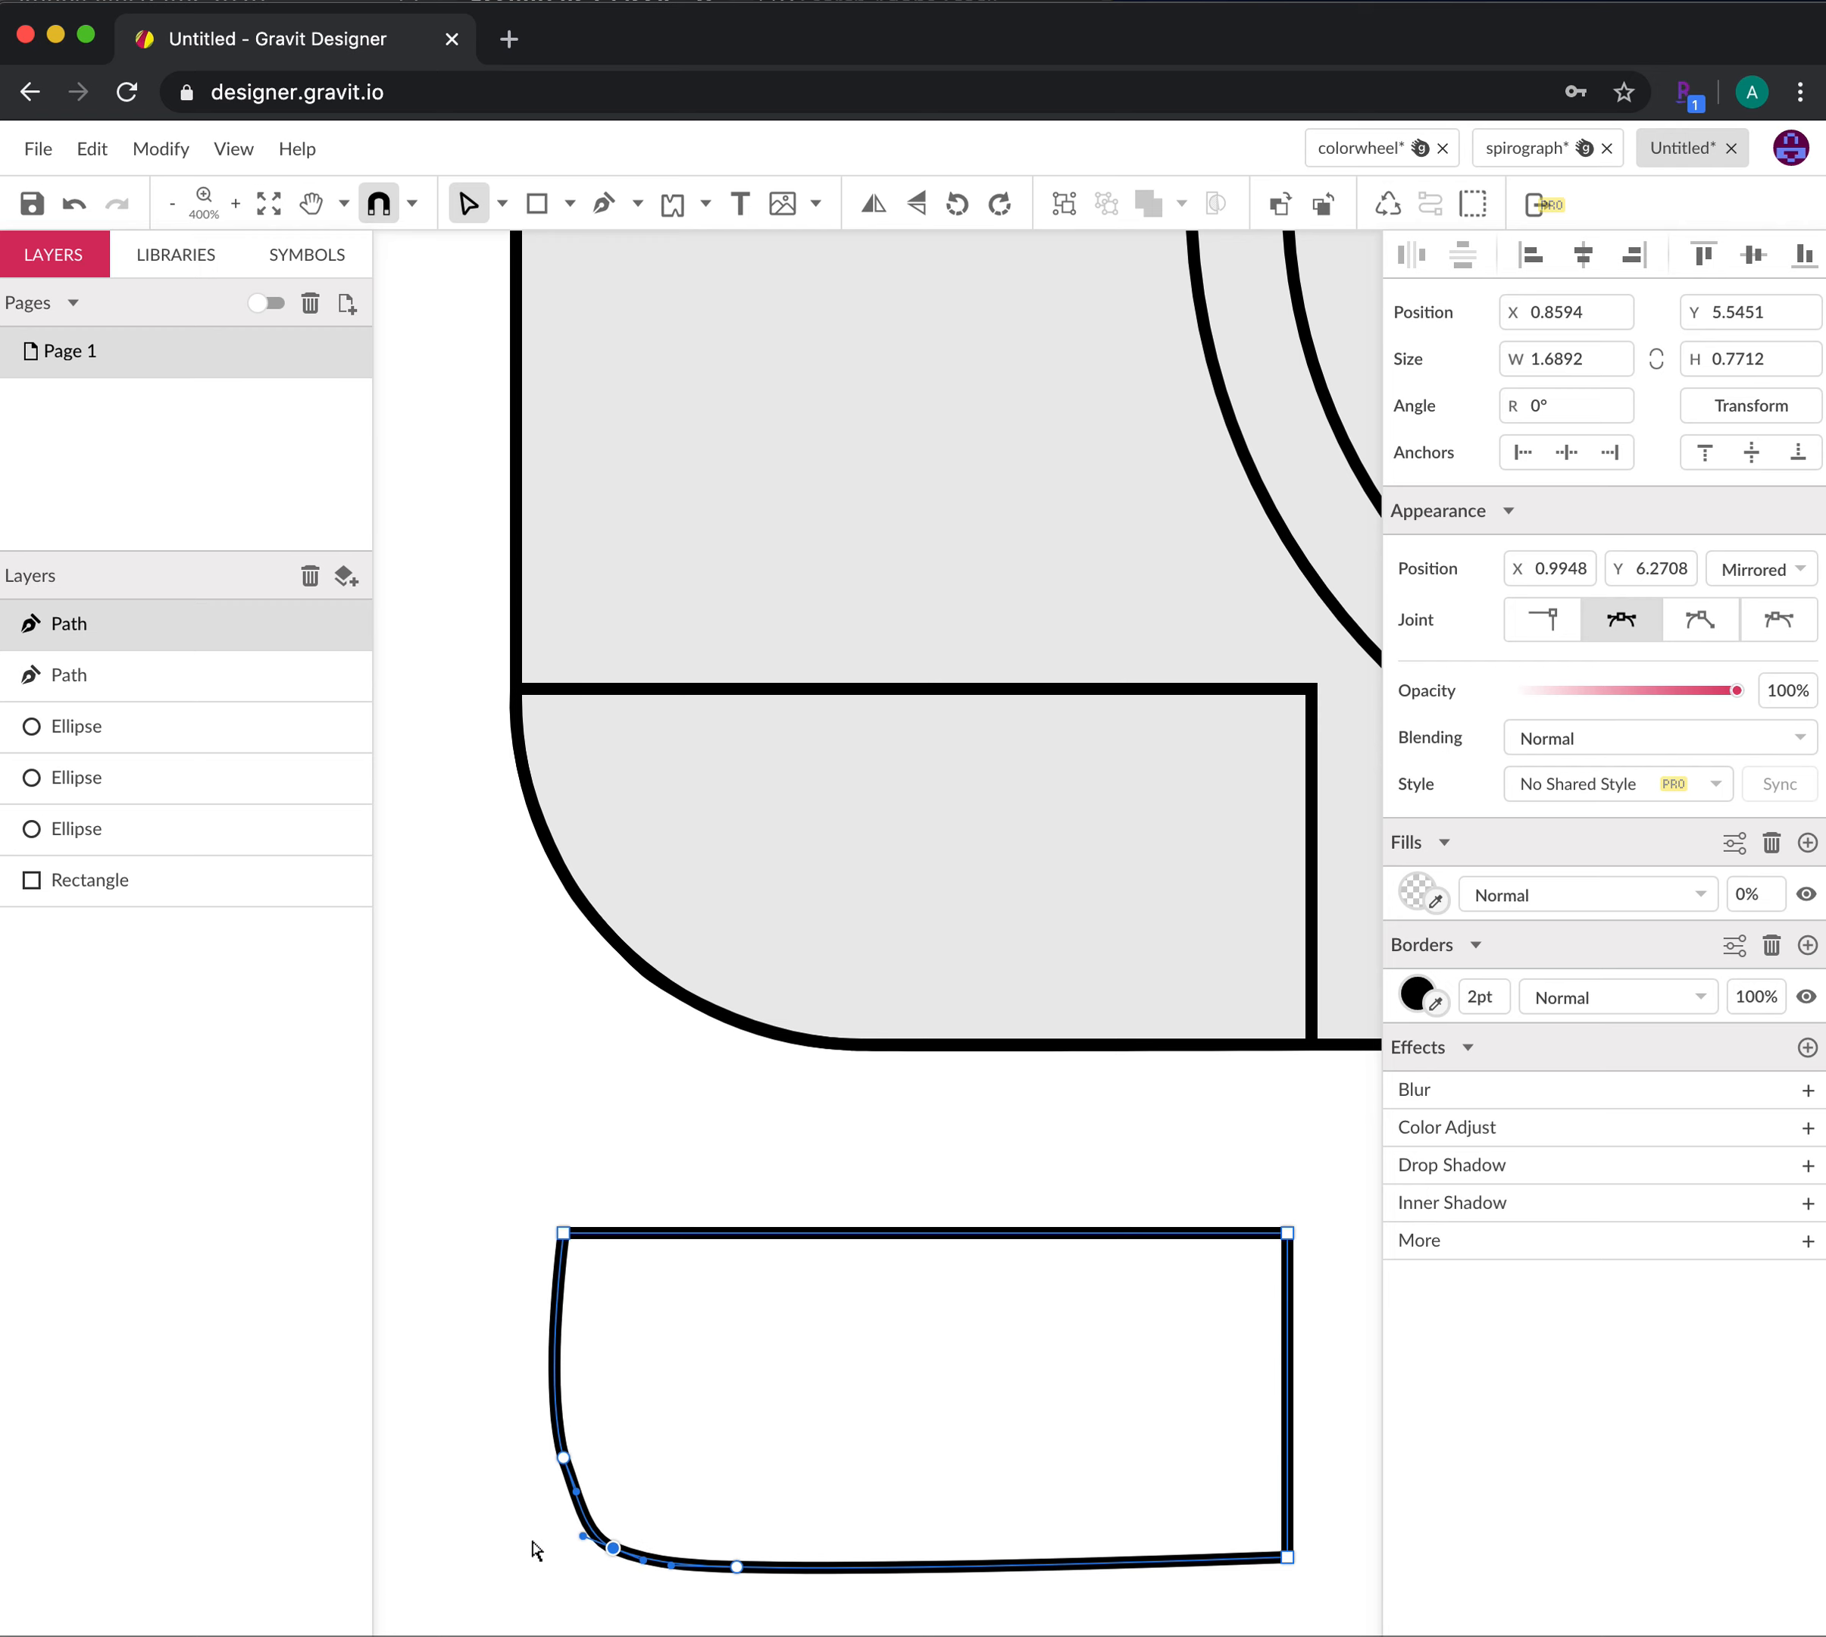
Select the lower path and delete it
{"action": "left_click", "coordinate": [530, 1546]}
{"action": "left_click", "coordinate": [653, 1234]}
{"action": "key", "text": "Delete"}
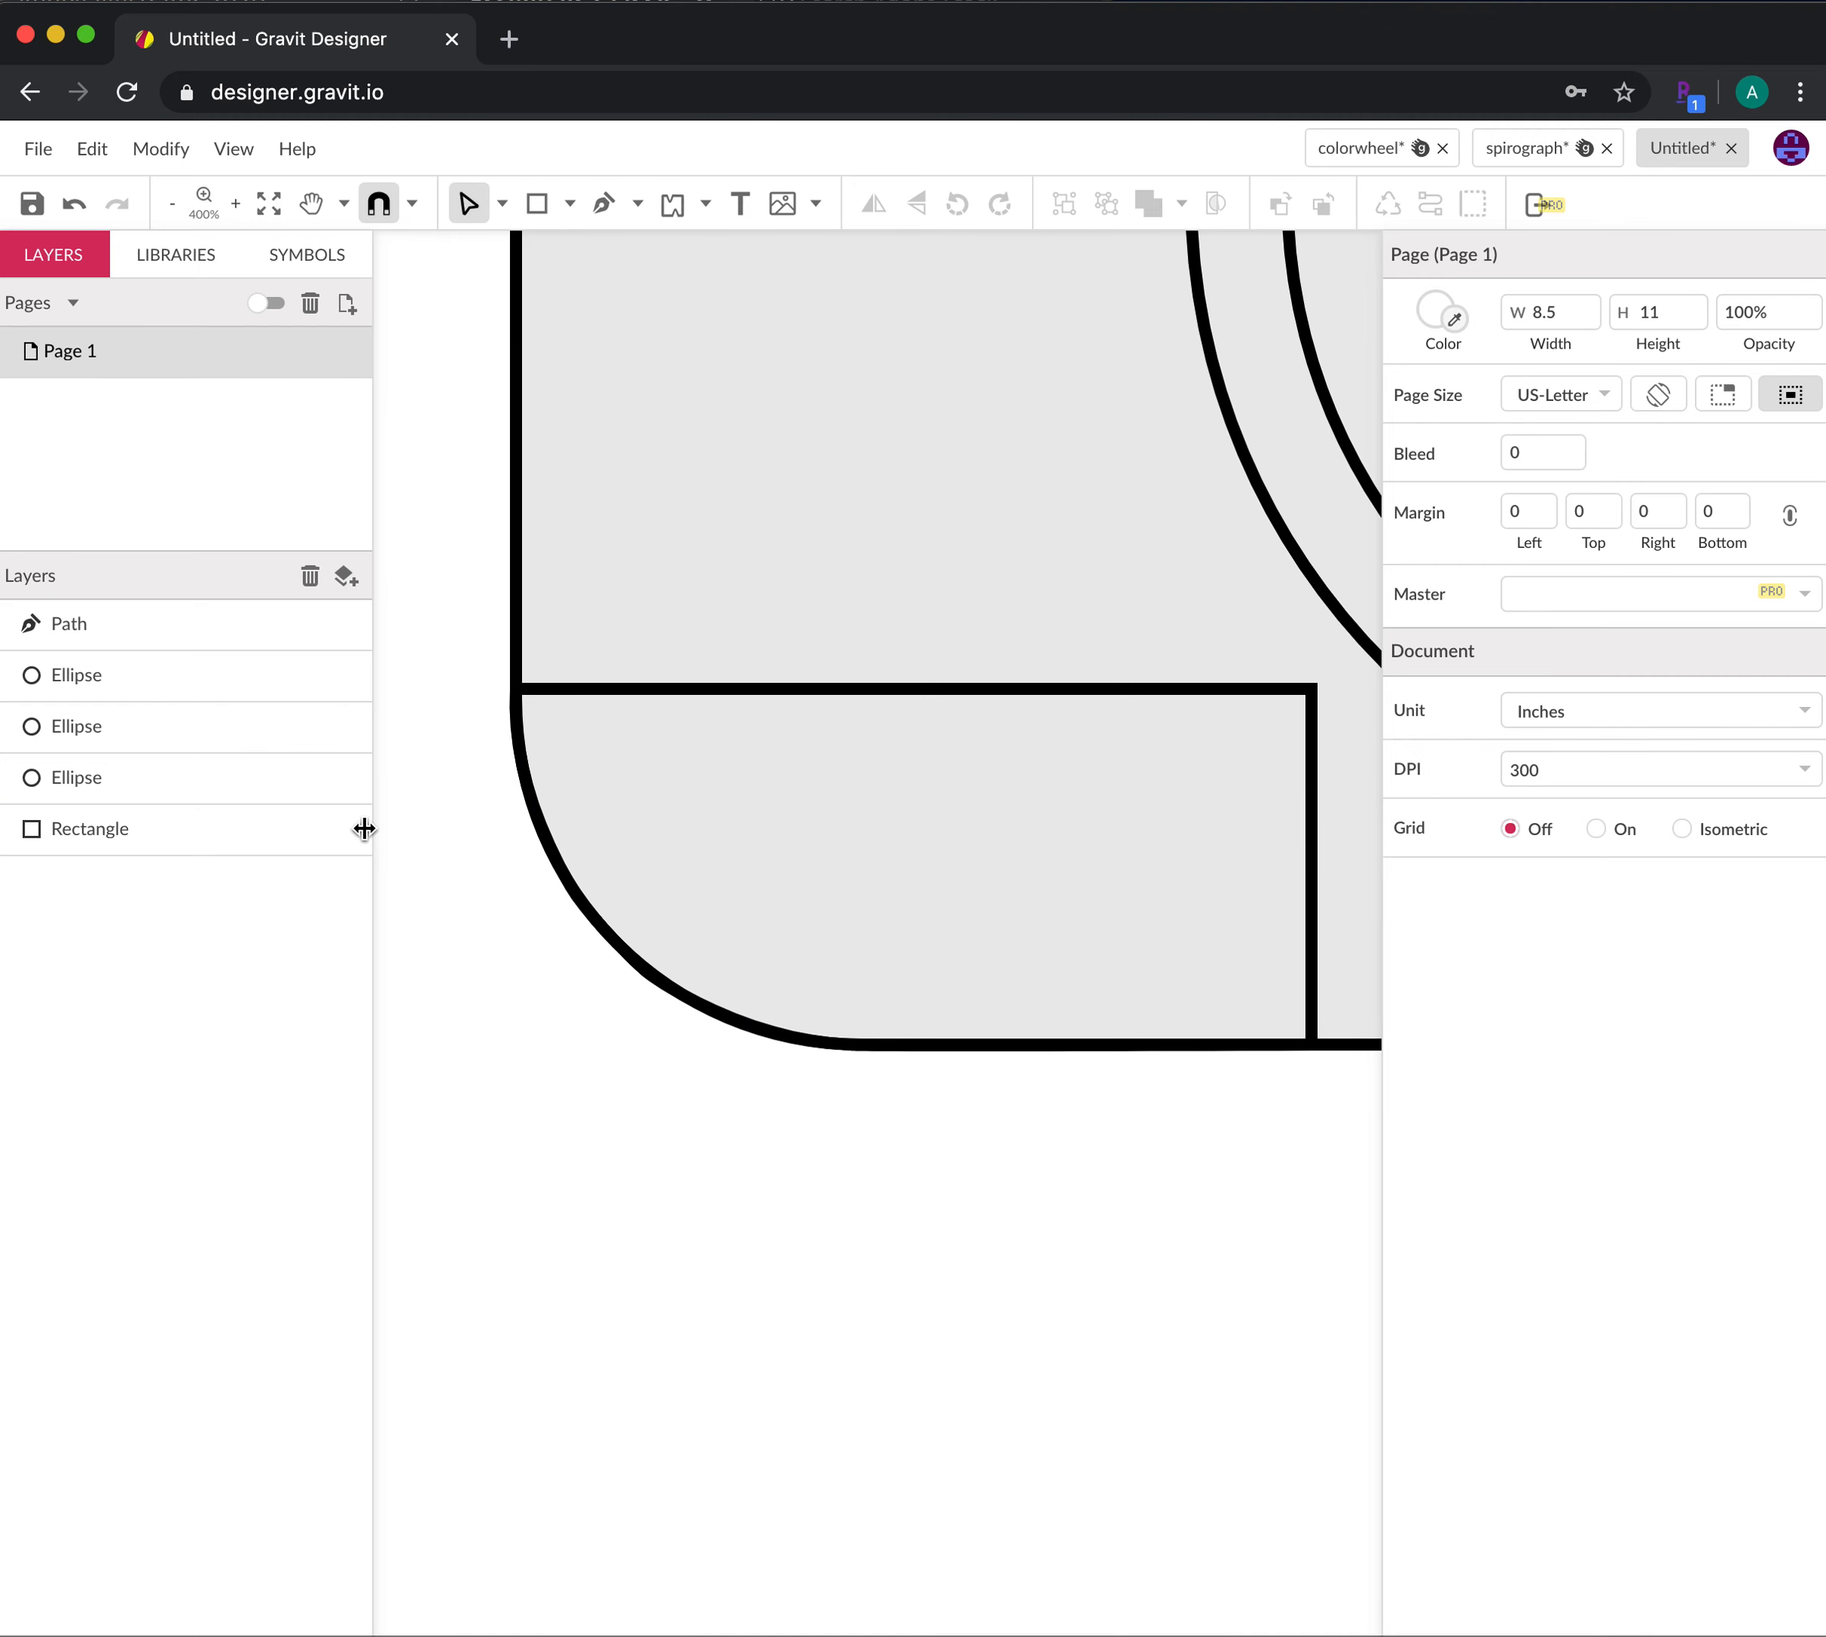
Draw the first vertical grip line across the camera's lower-left section
{"action": "left_click", "coordinate": [174, 206]}
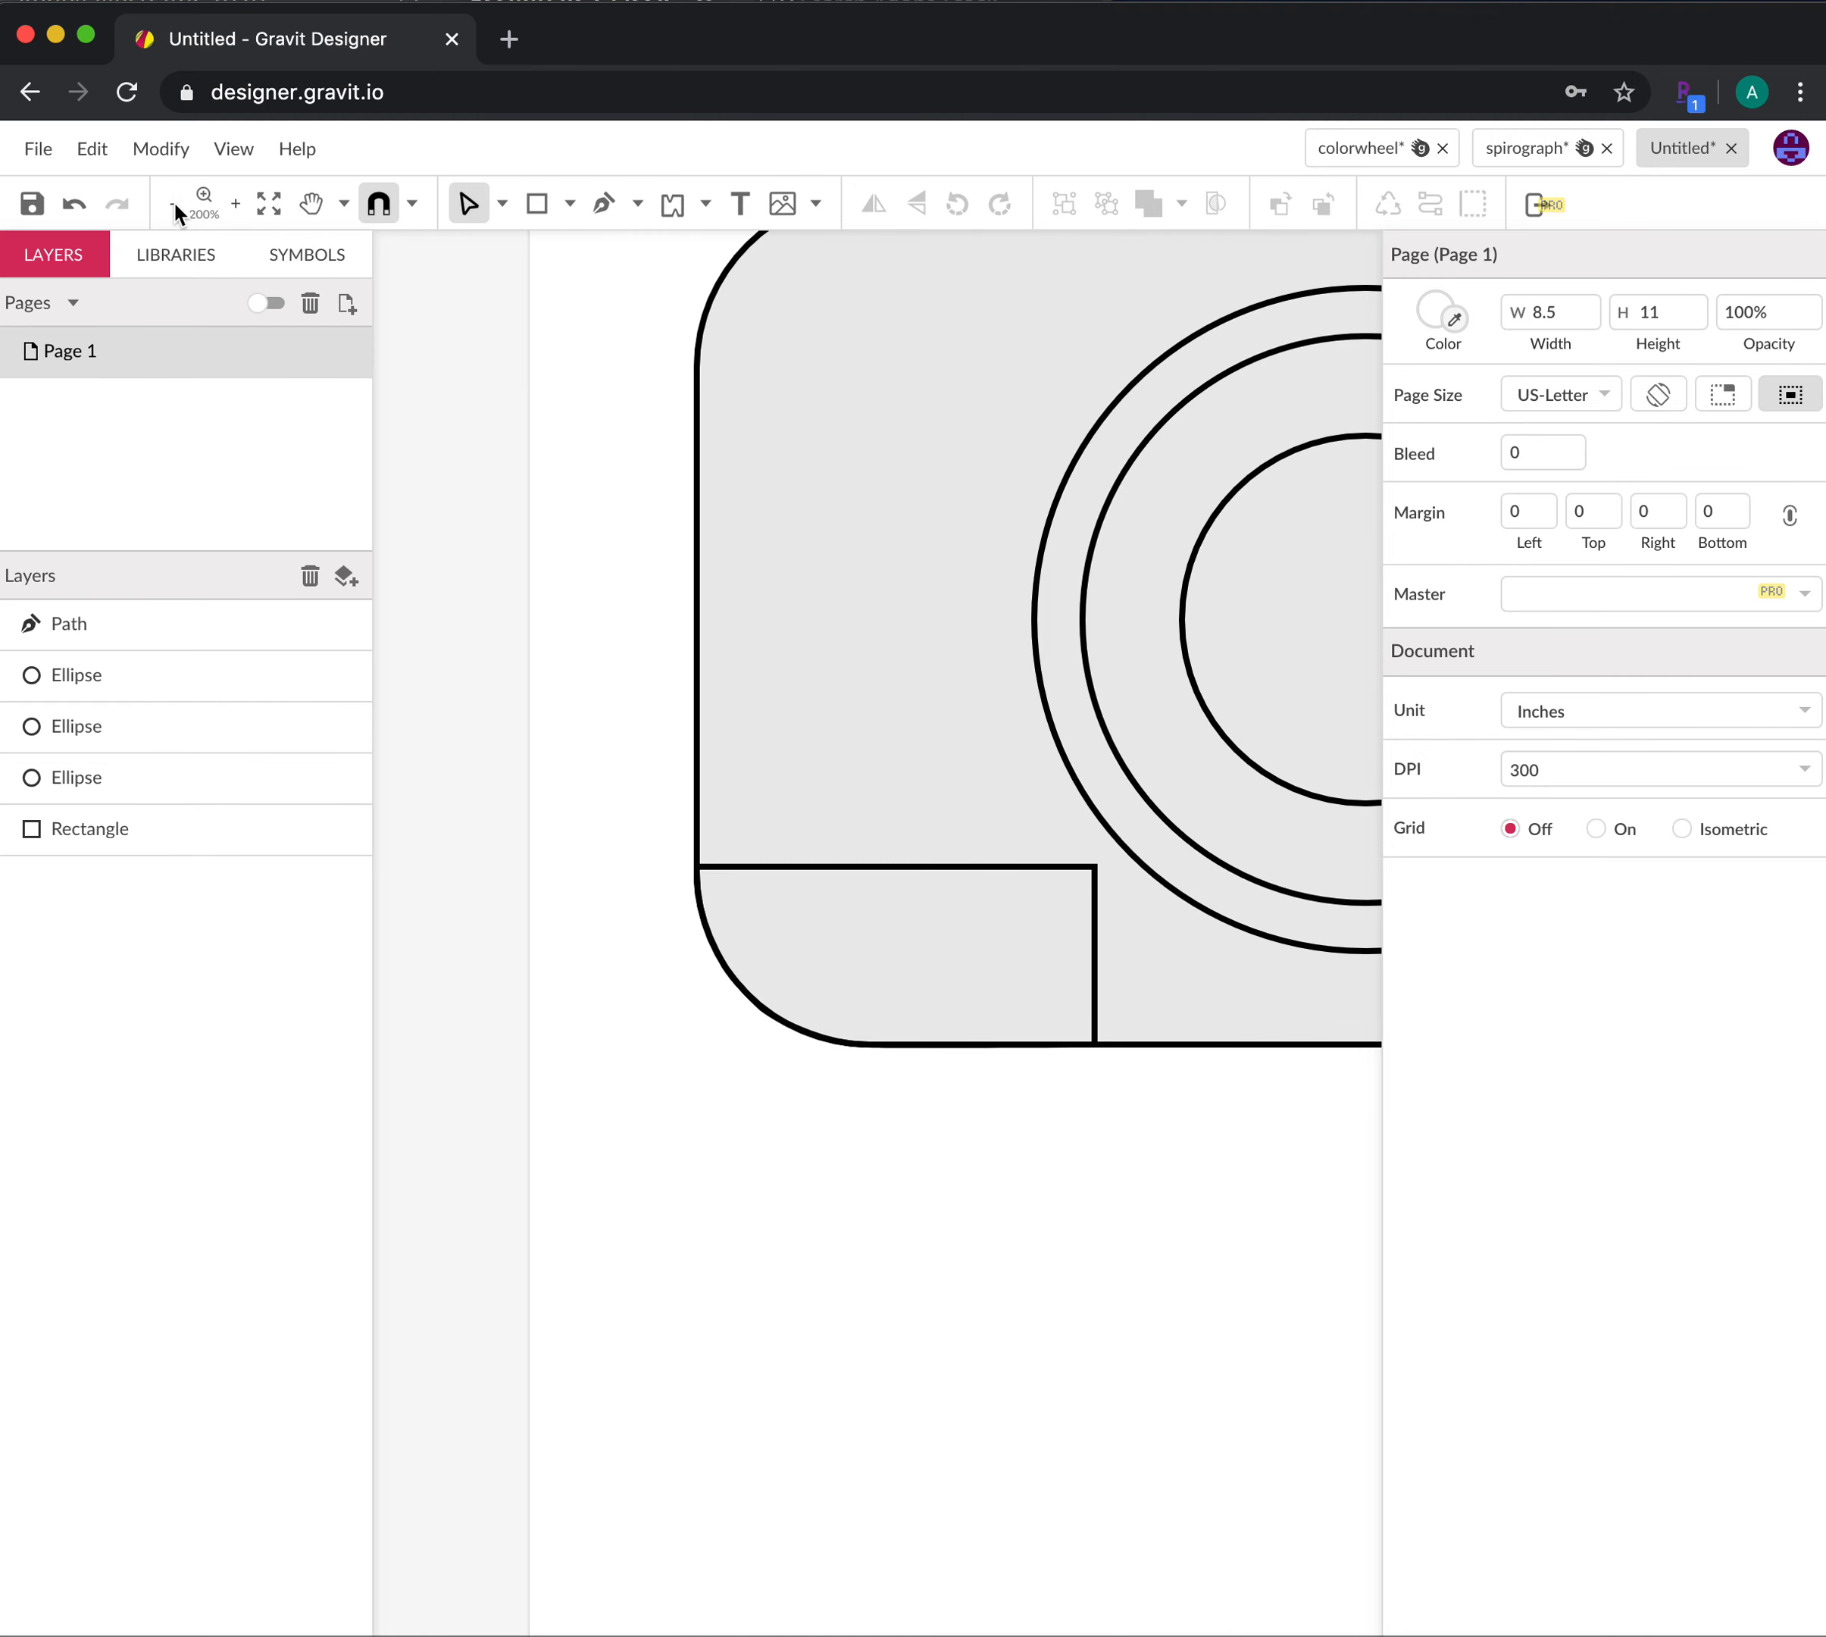
{"action": "left_click", "coordinate": [174, 207]}
{"action": "left_click_drag", "start_coordinate": [1100, 1373], "coordinate": [965, 1525]}
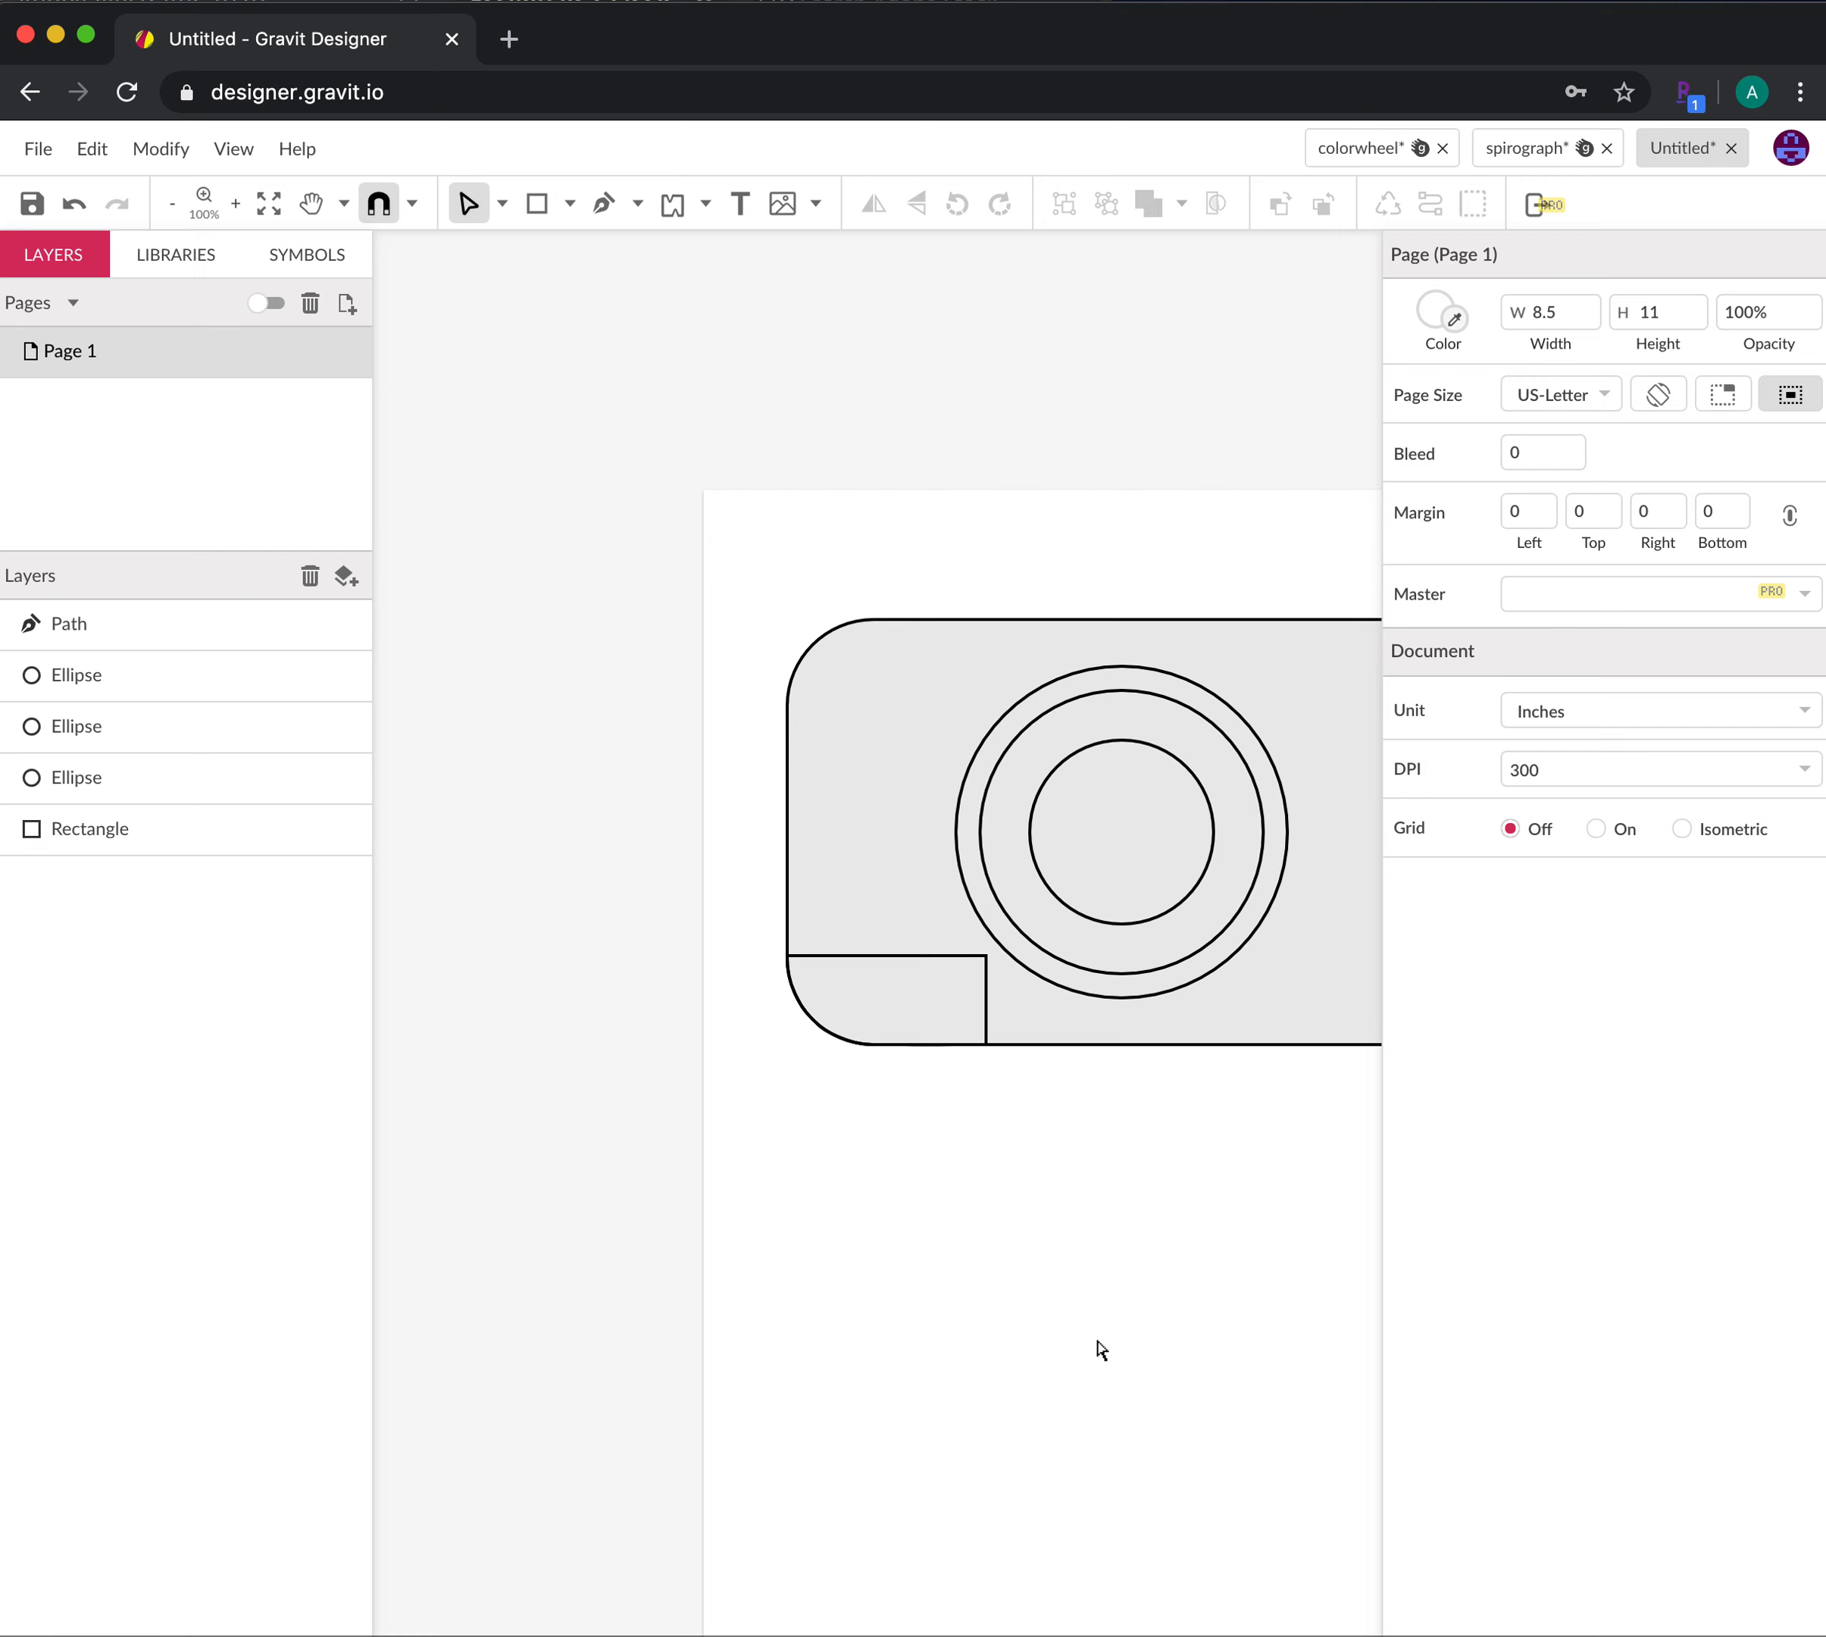
{"action": "key", "text": "z"}
{"action": "left_click", "coordinate": [976, 986]}
{"action": "key", "text": "space"}
{"action": "left_click_drag", "start_coordinate": [1084, 1132], "coordinate": [871, 1282]}
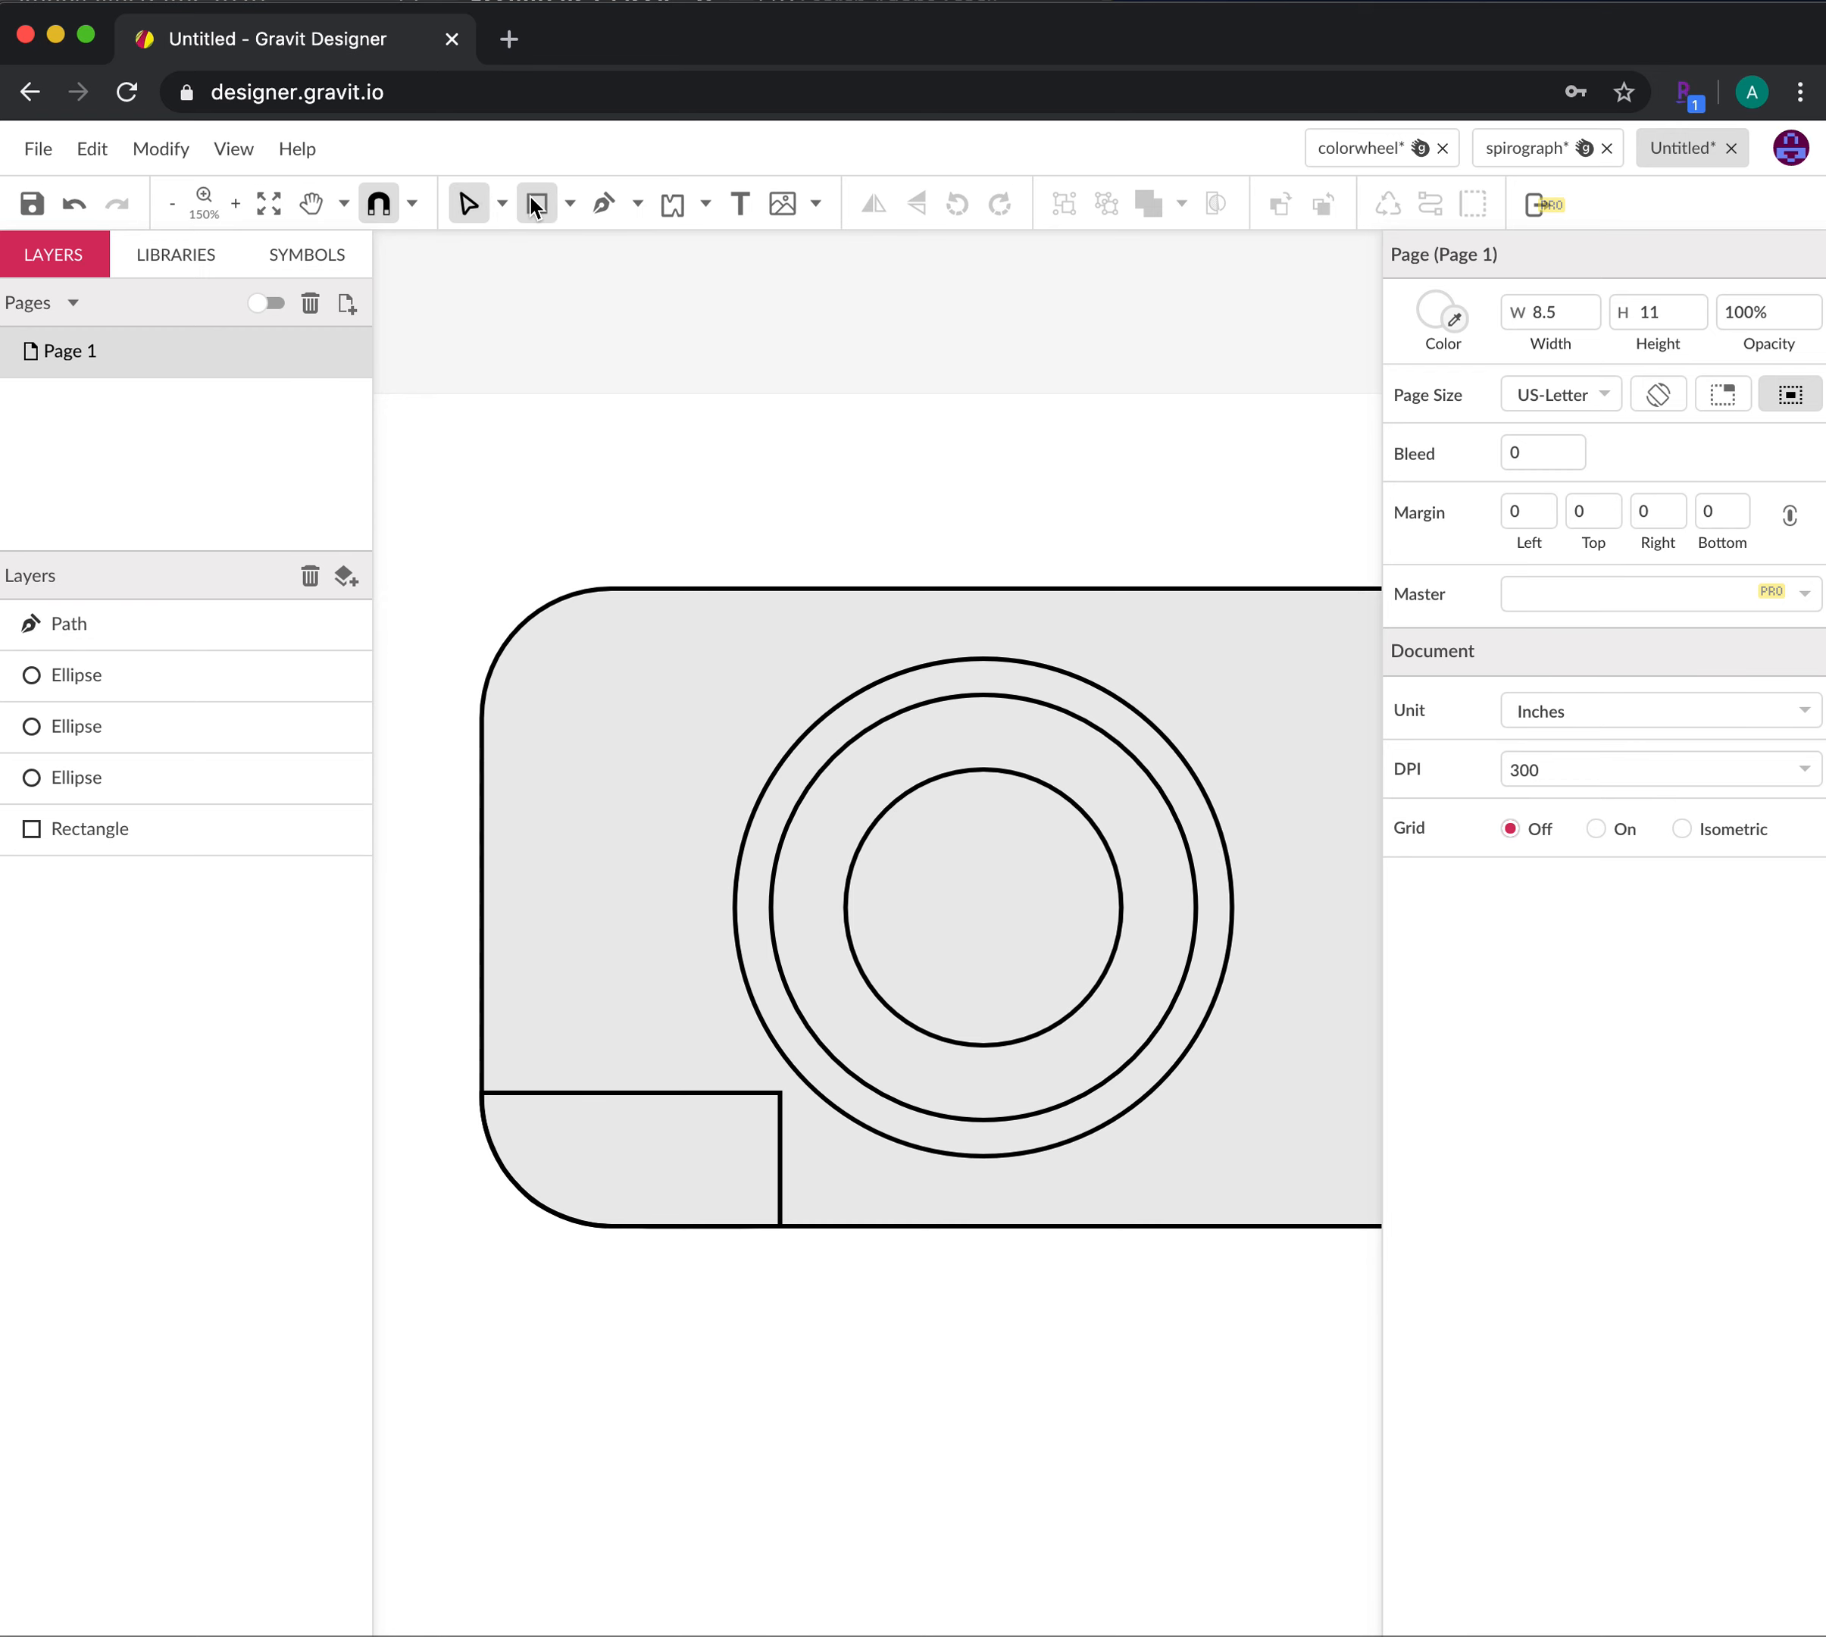
{"action": "left_click", "coordinate": [569, 203]}
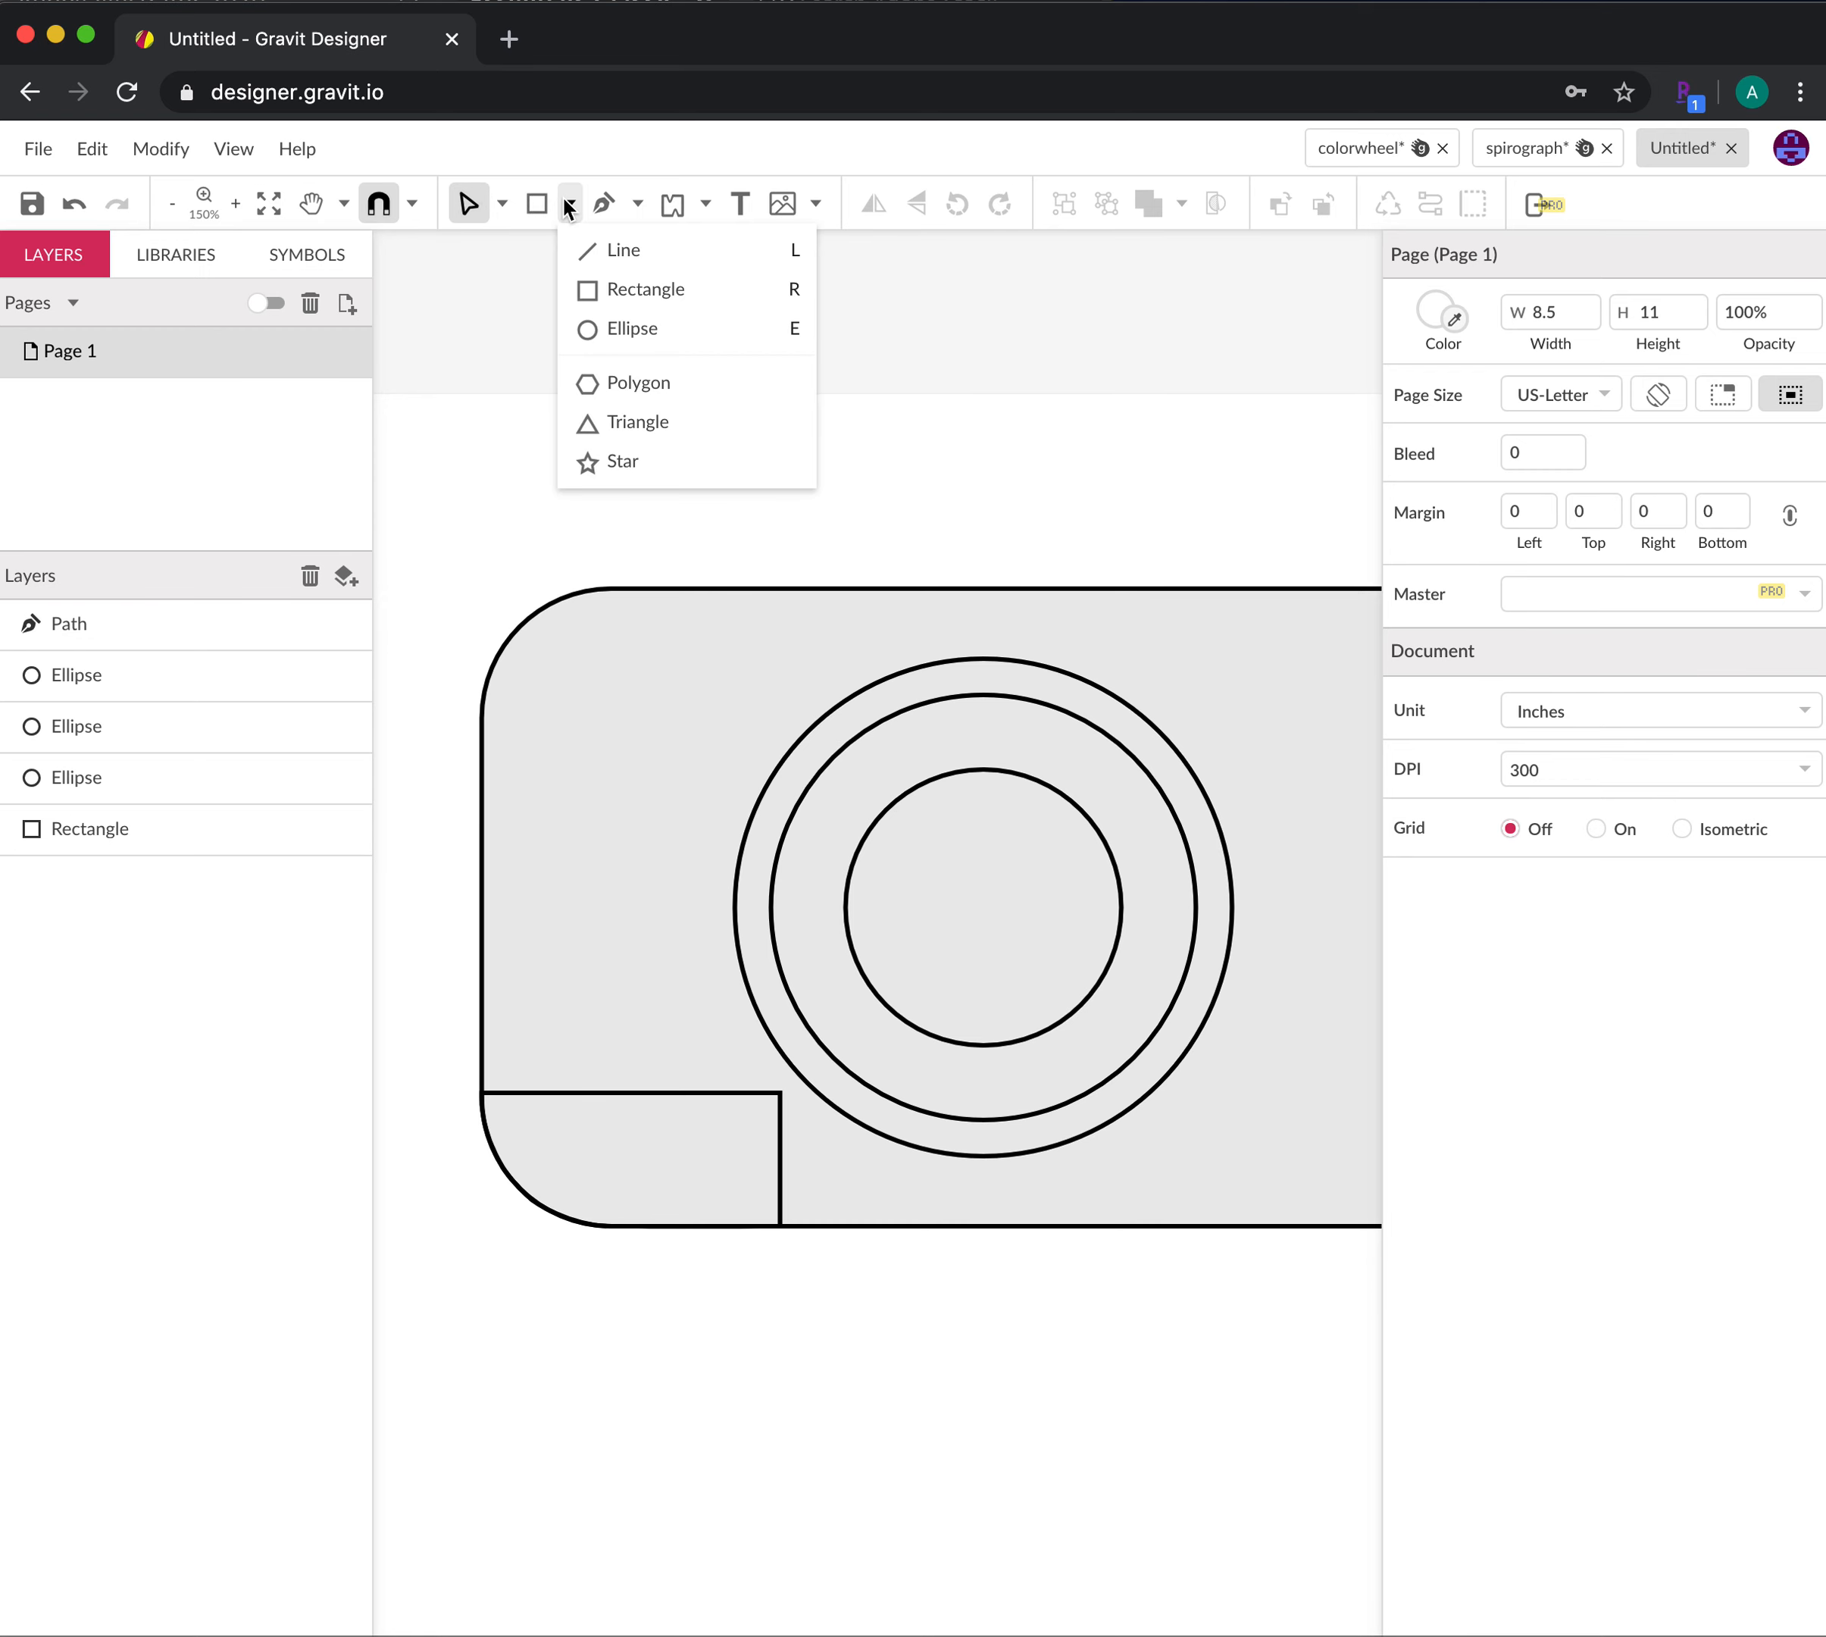
{"action": "left_click", "coordinate": [603, 250]}
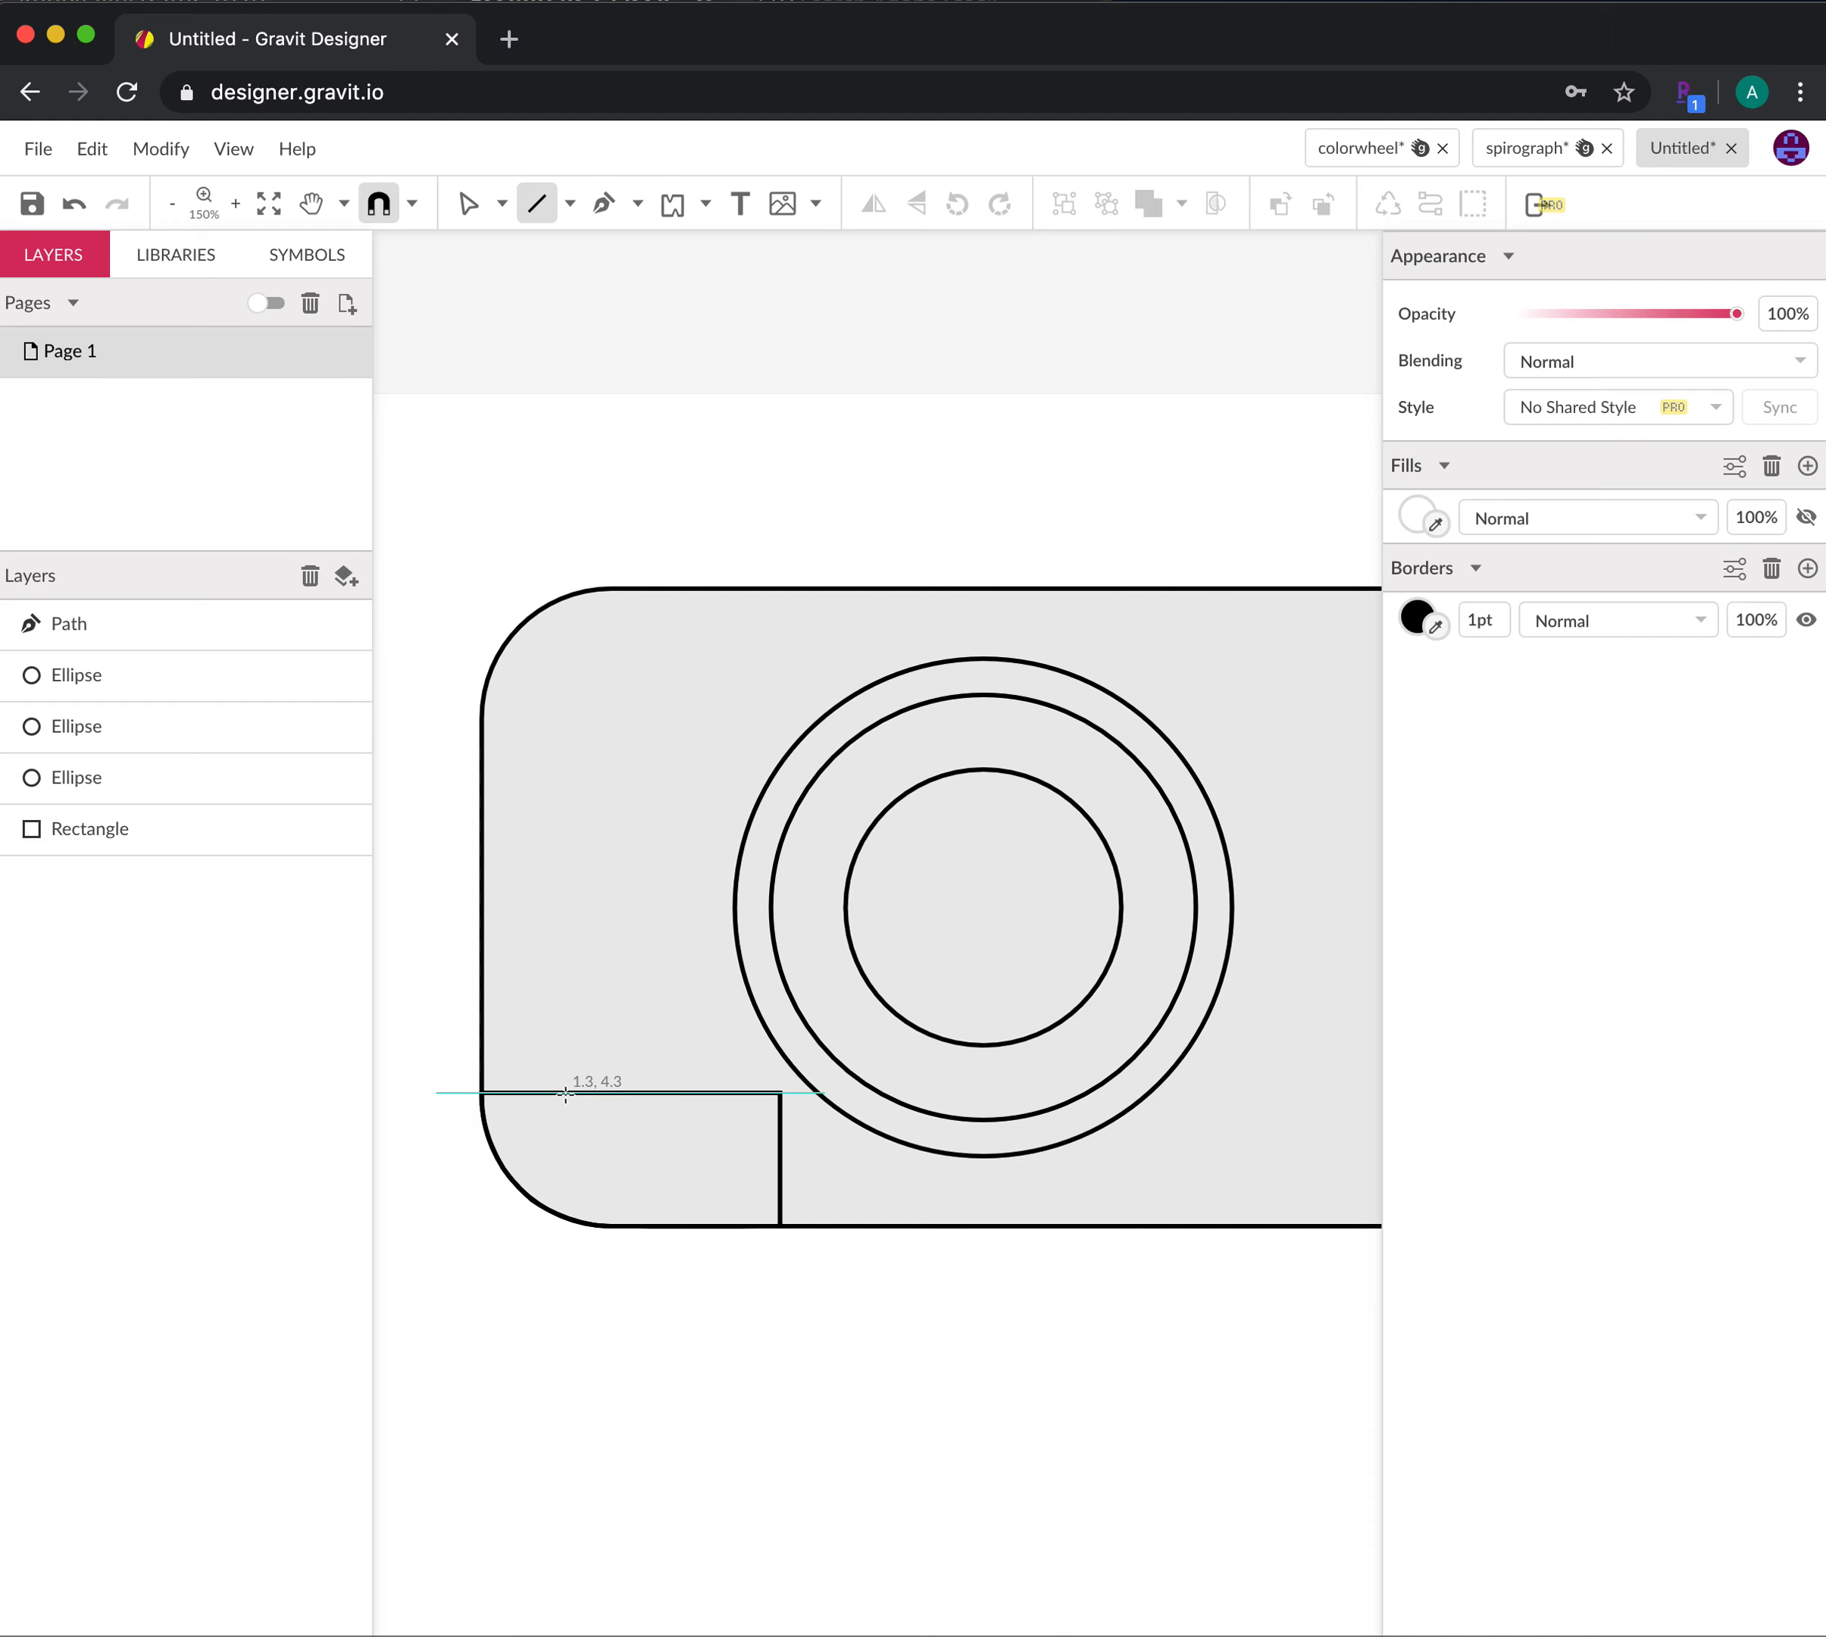
{"action": "left_click_drag", "start_coordinate": [565, 1093], "coordinate": [565, 1219]}
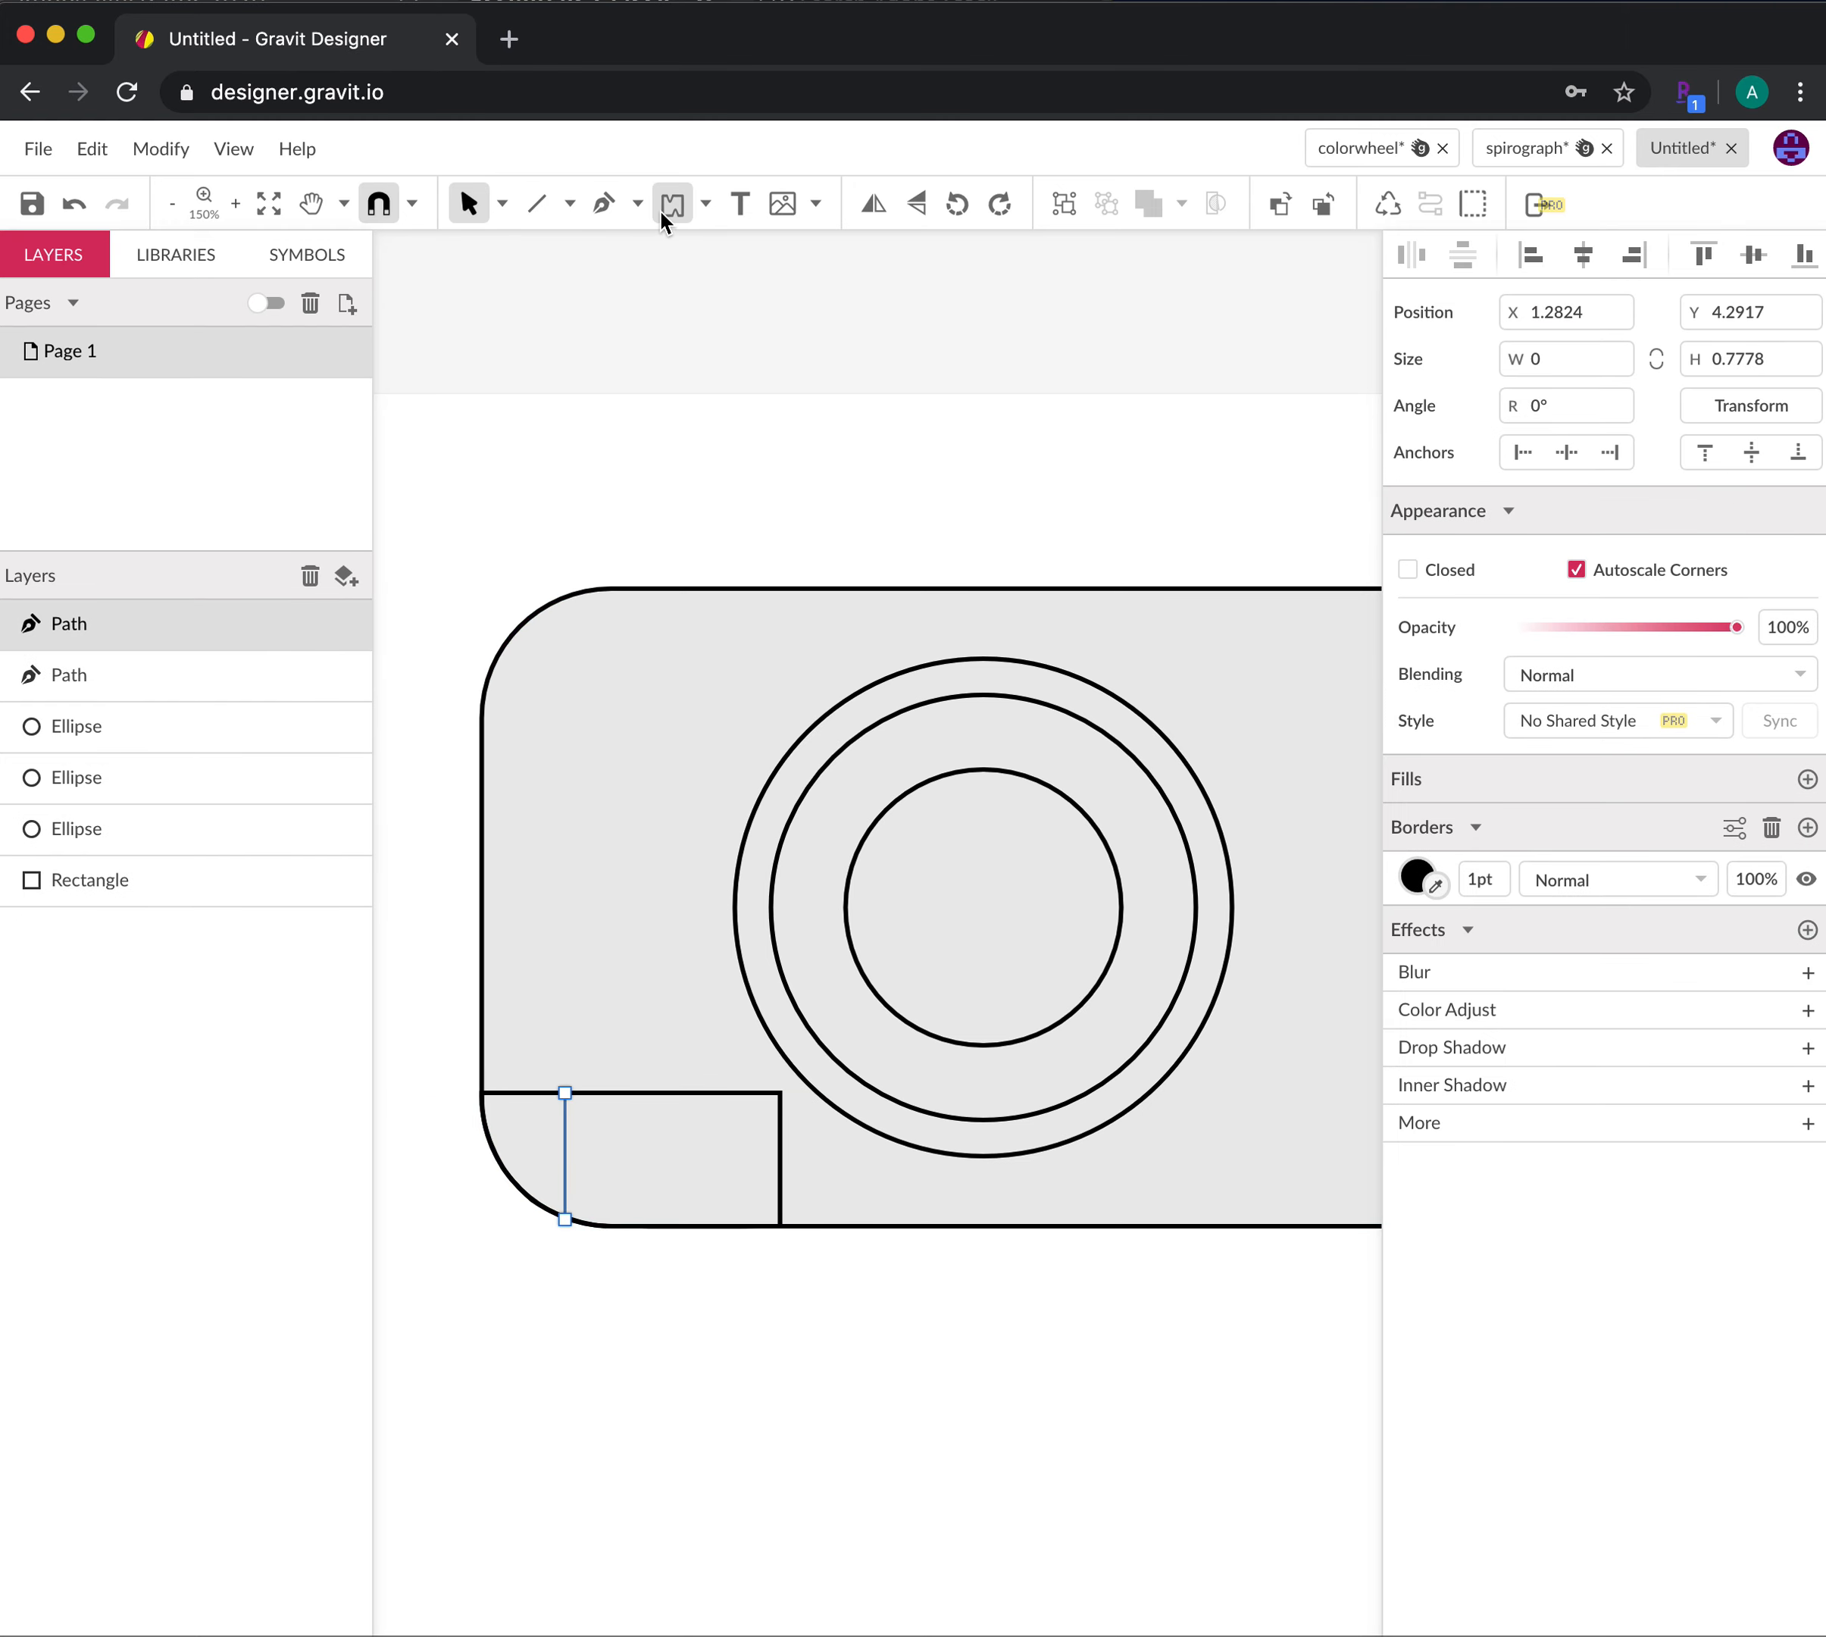
Draw the second and third vertical grip lines, each 0.8212 inches tall
{"action": "left_click", "coordinate": [544, 202]}
{"action": "left_click_drag", "start_coordinate": [644, 1093], "coordinate": [644, 1225]}
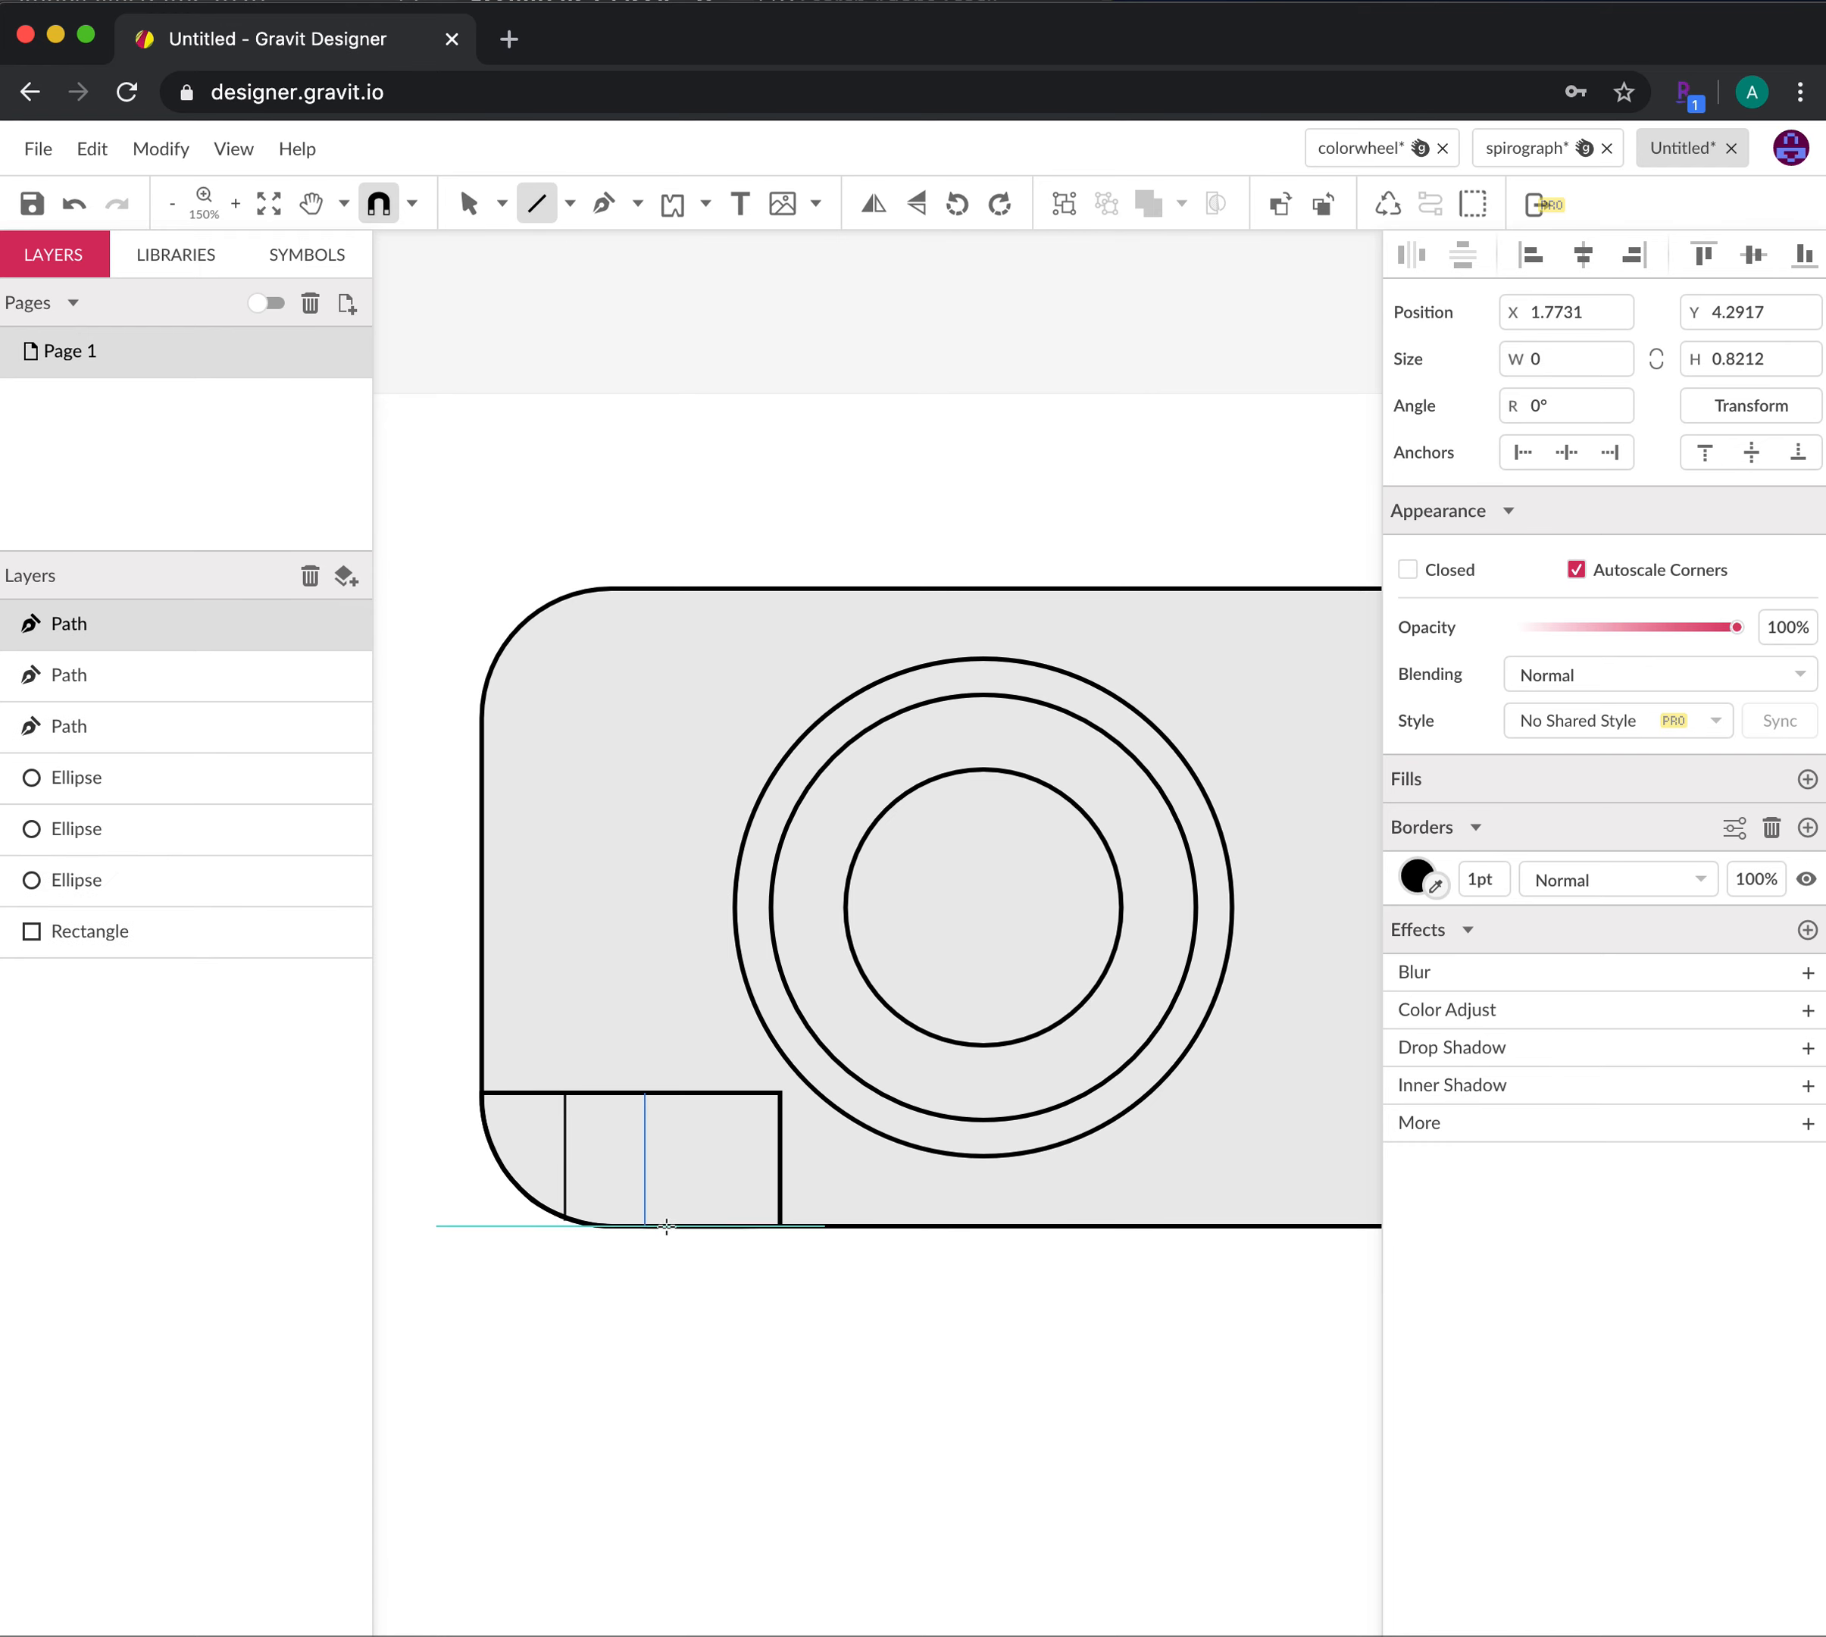
{"action": "key", "text": "v"}
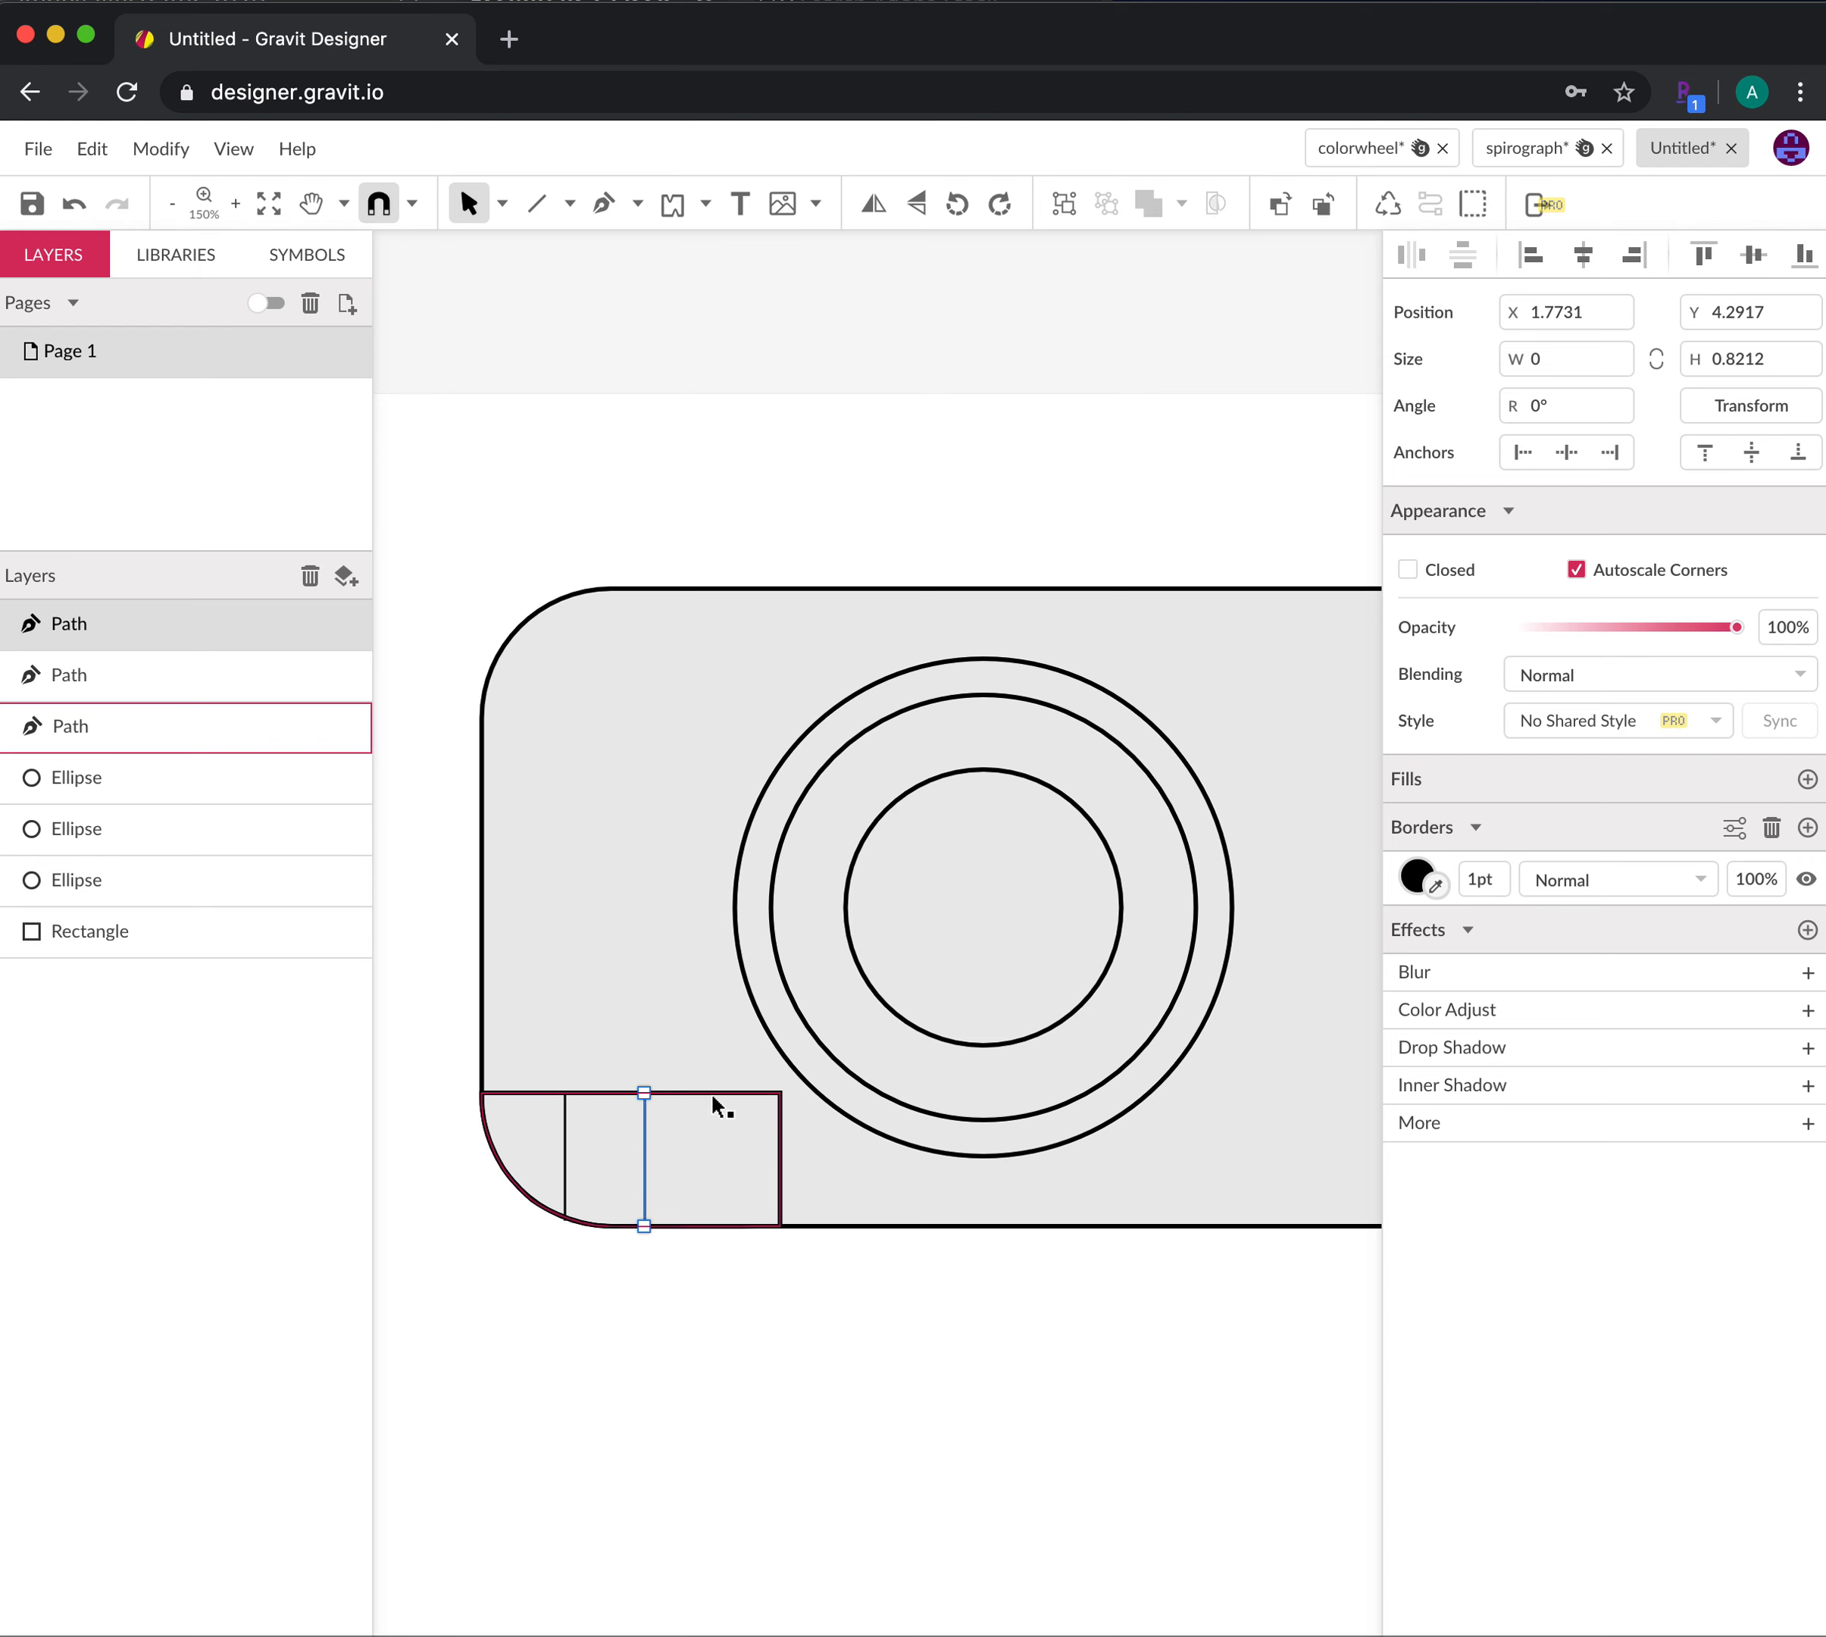
{"action": "left_click", "coordinate": [538, 203]}
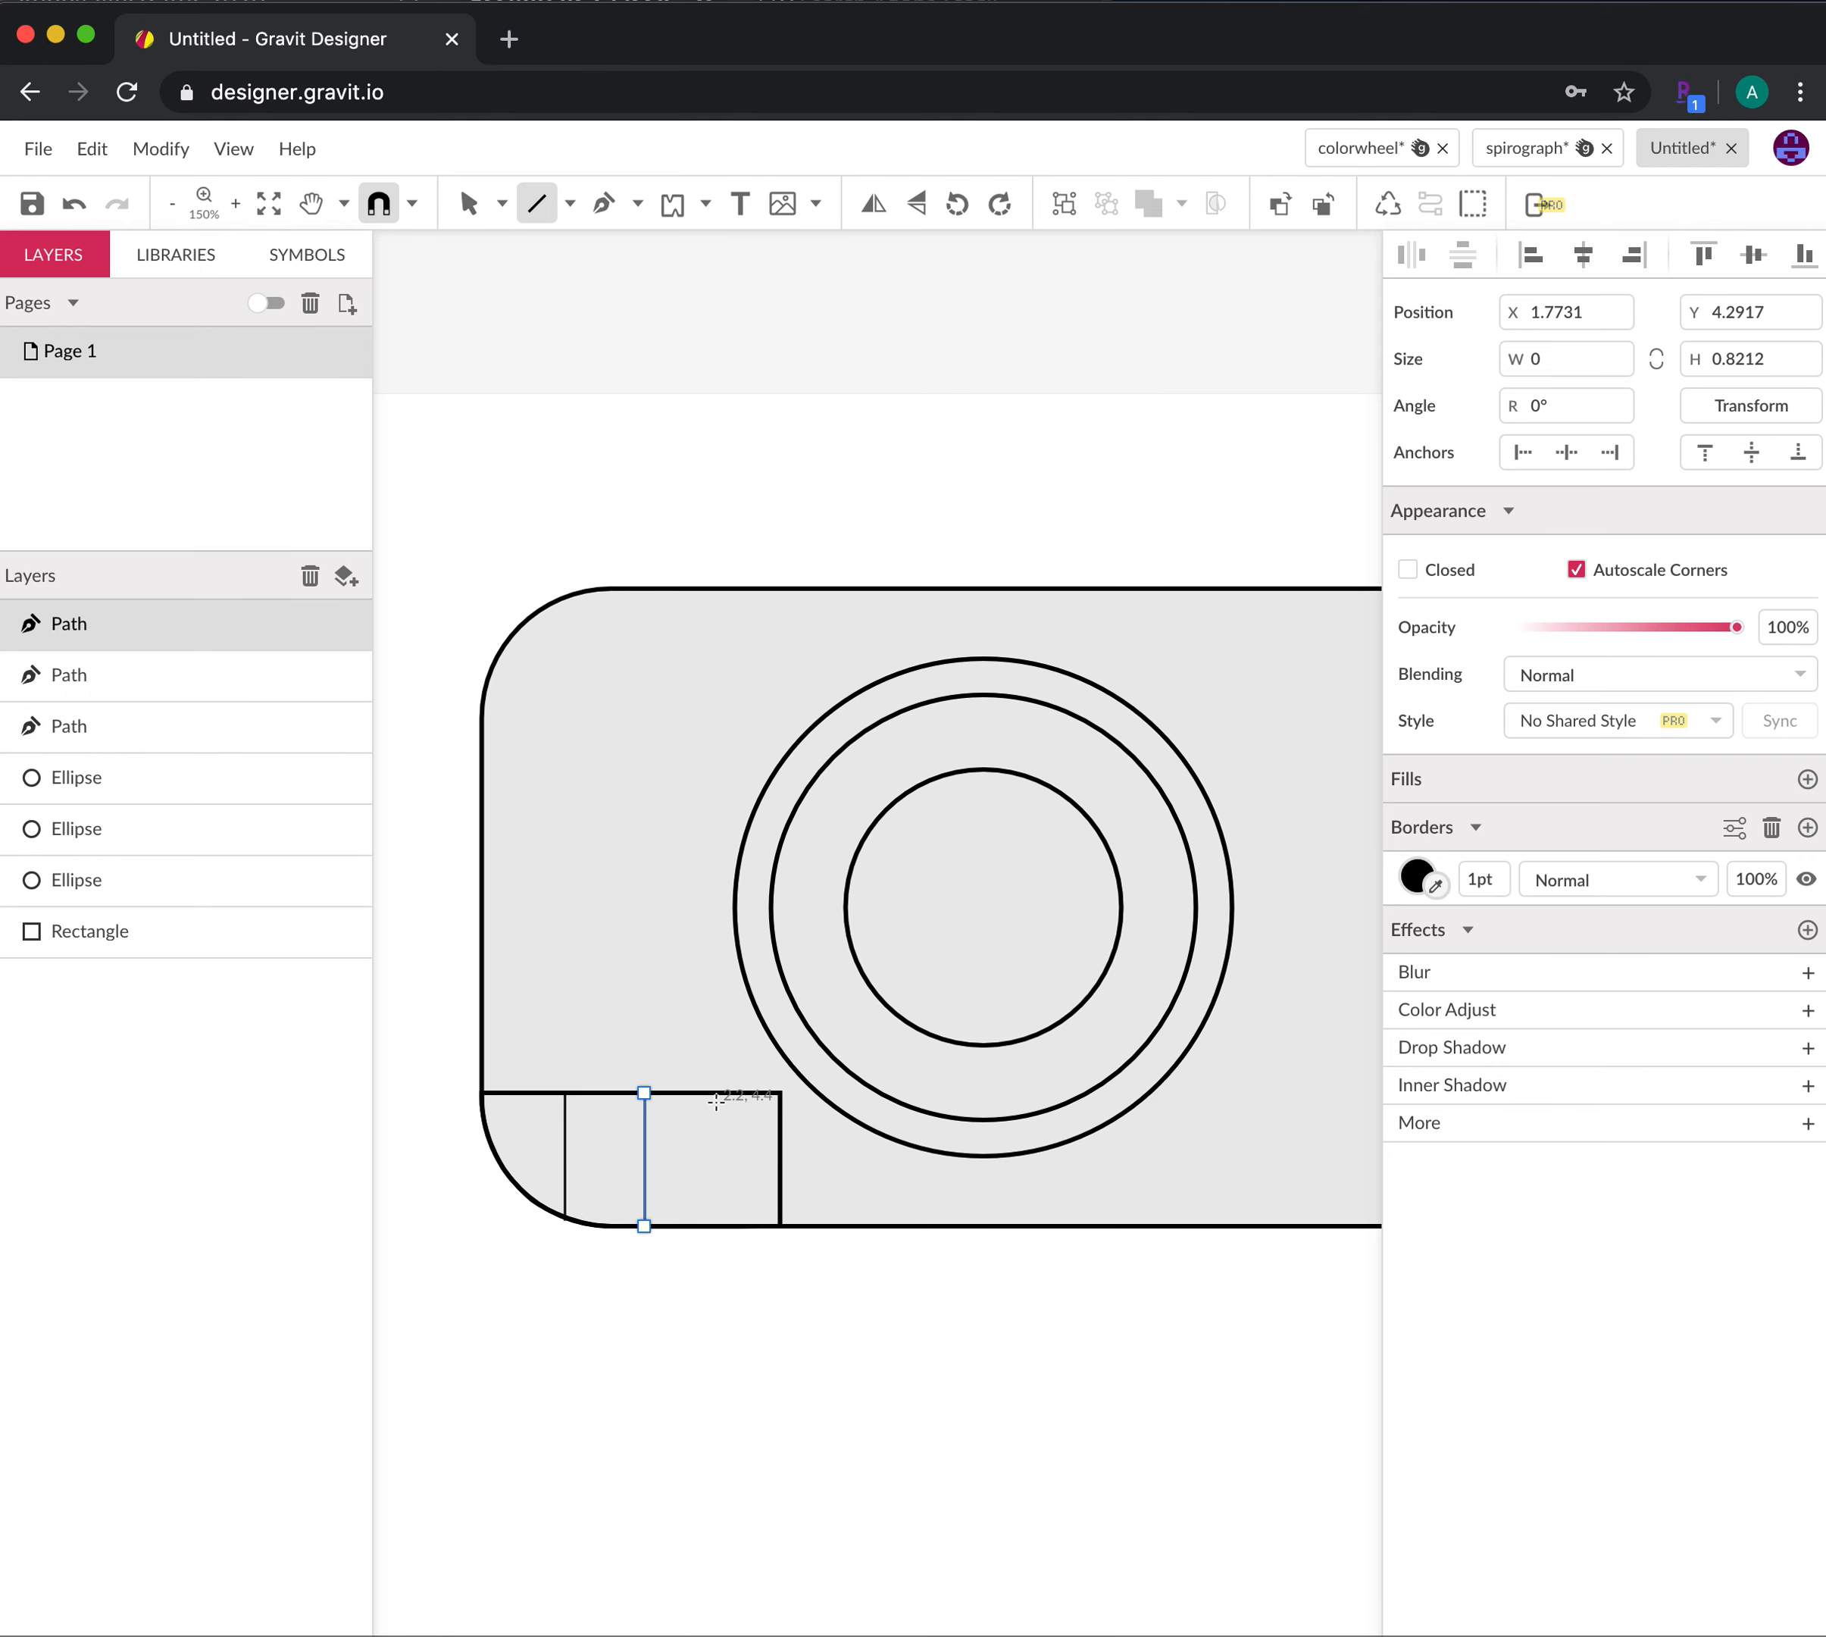
{"action": "left_click_drag", "start_coordinate": [717, 1092], "coordinate": [720, 1227]}
{"action": "key", "text": "v"}
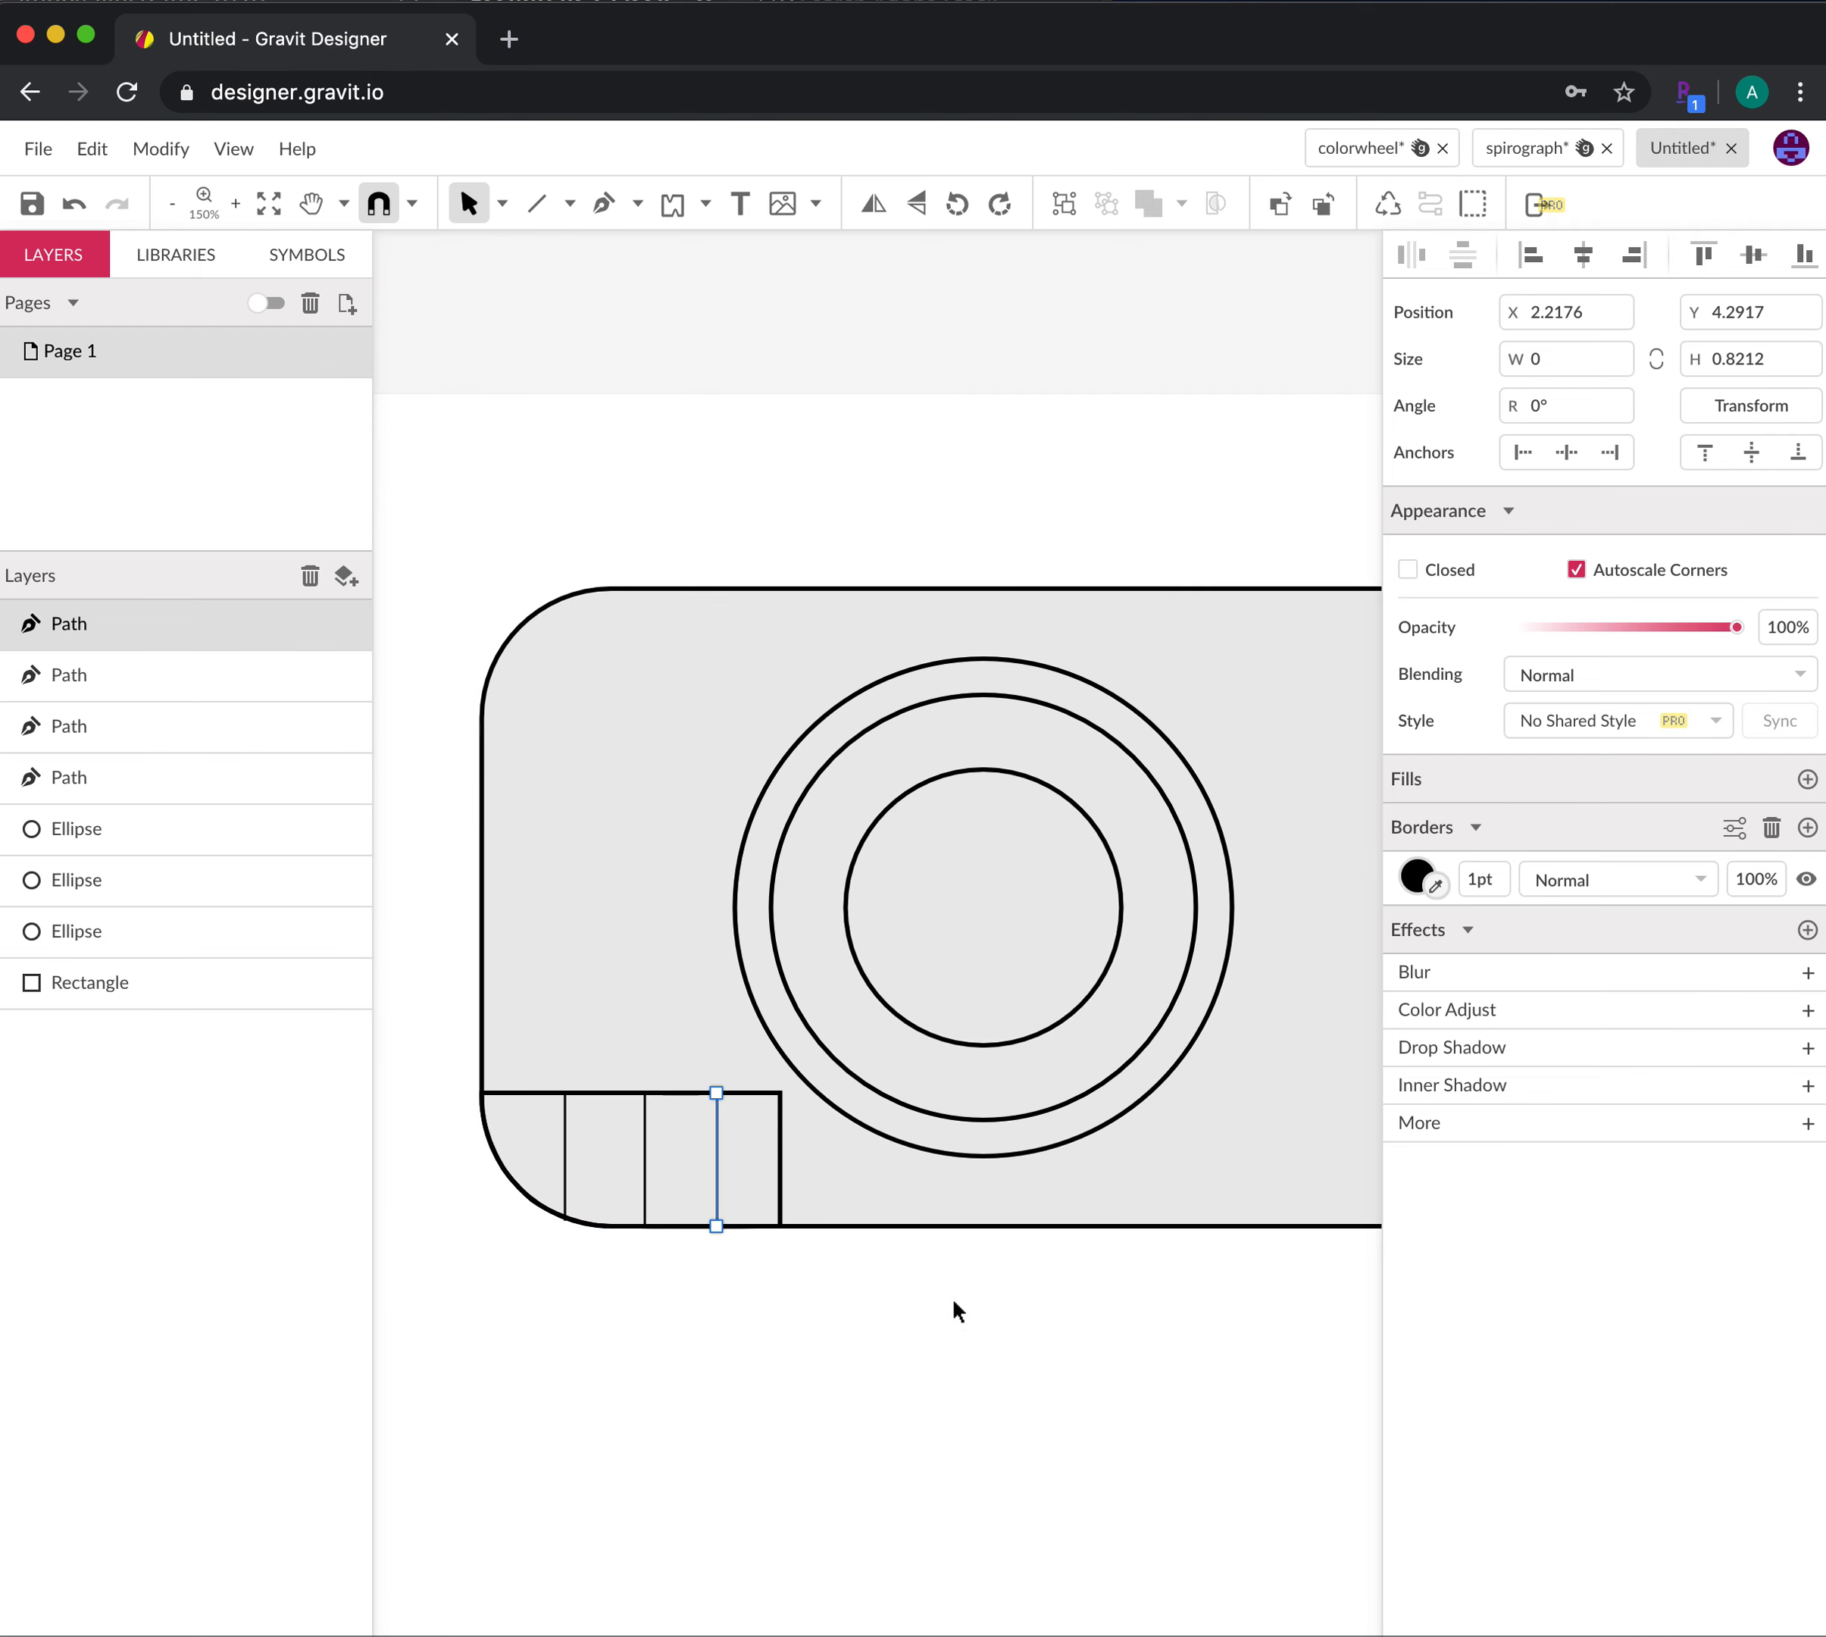
{"action": "left_click", "coordinate": [970, 1349]}
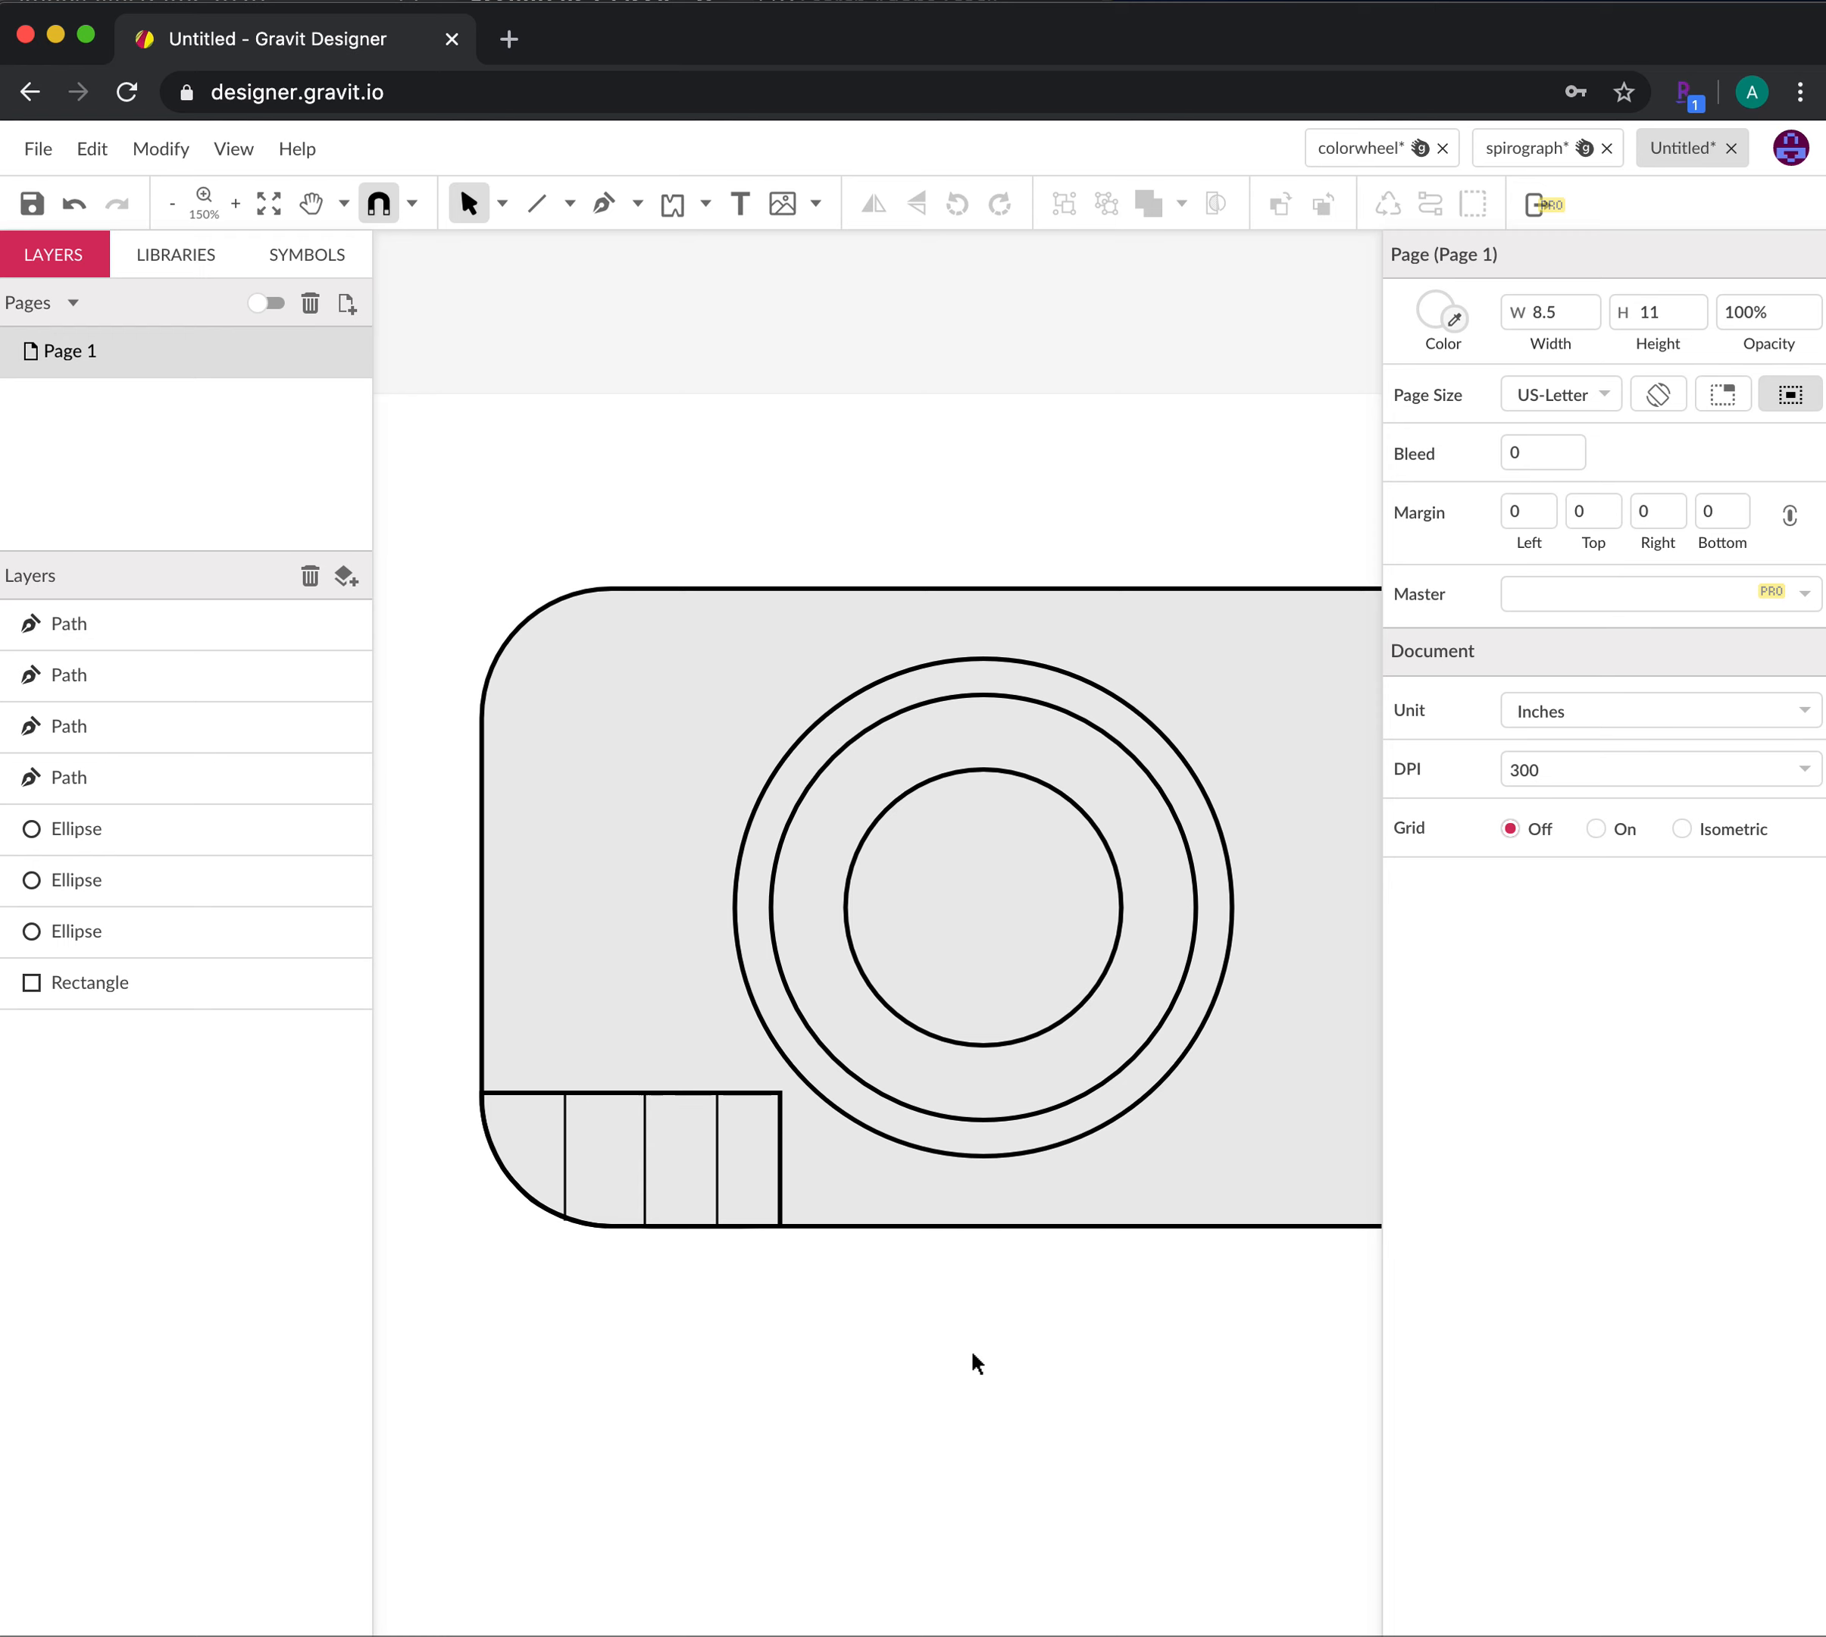
{"action": "key", "text": "space"}
{"action": "left_click", "coordinate": [543, 197]}
Draw a small button rectangle atop the camera body and a thin side button on its left
{"action": "left_click", "coordinate": [542, 197]}
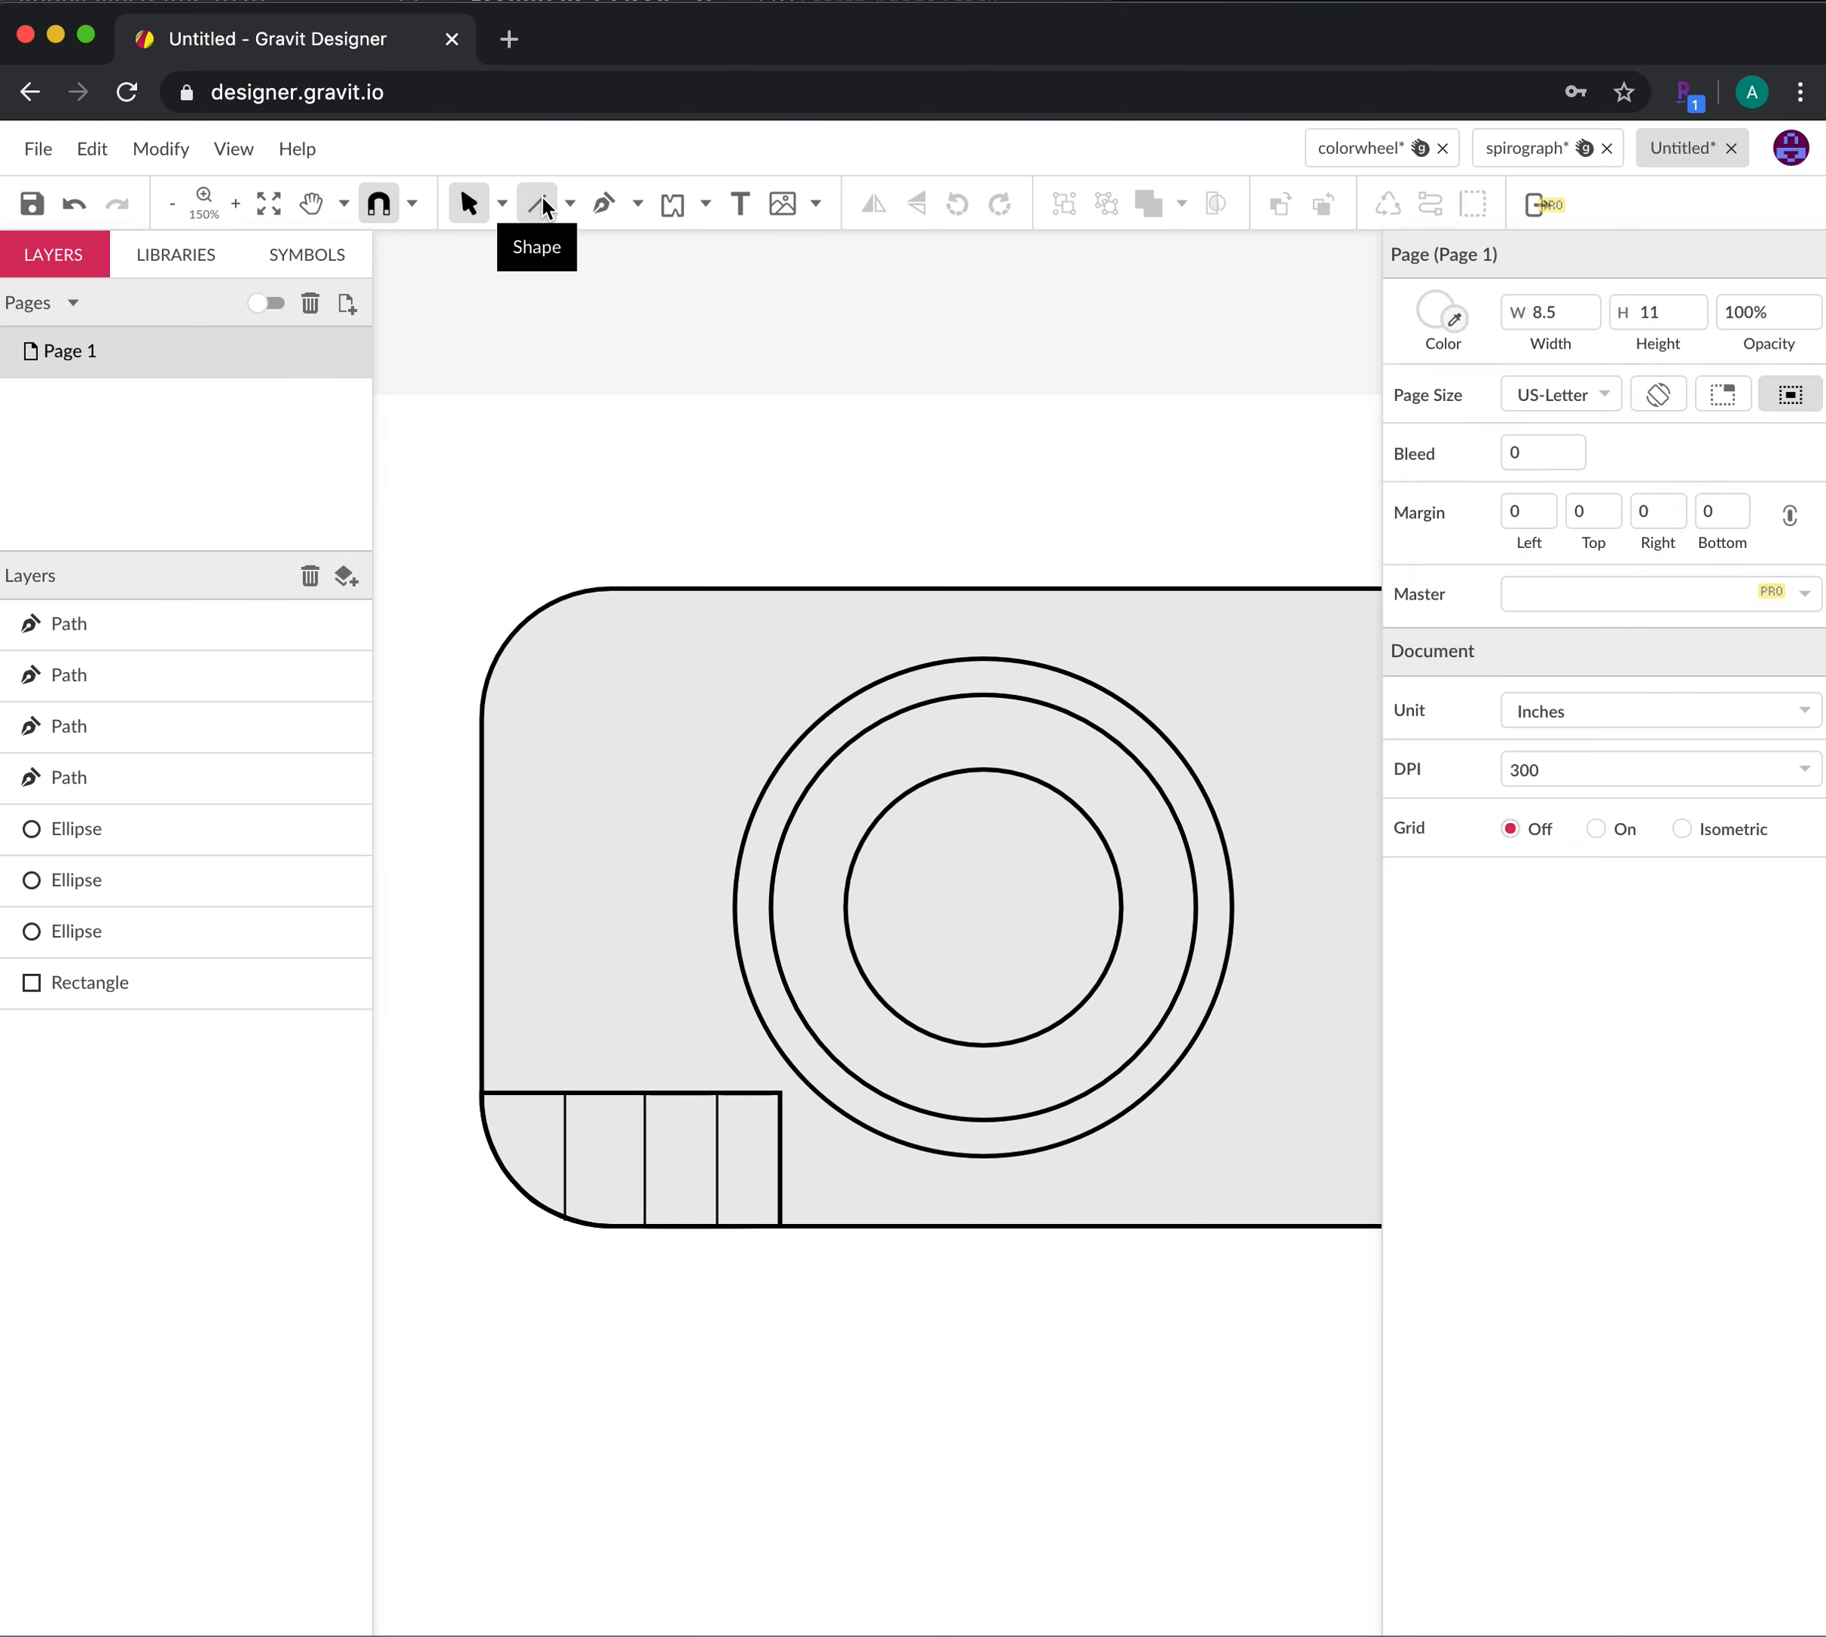
{"action": "left_click", "coordinate": [544, 207]}
{"action": "left_click", "coordinate": [569, 204]}
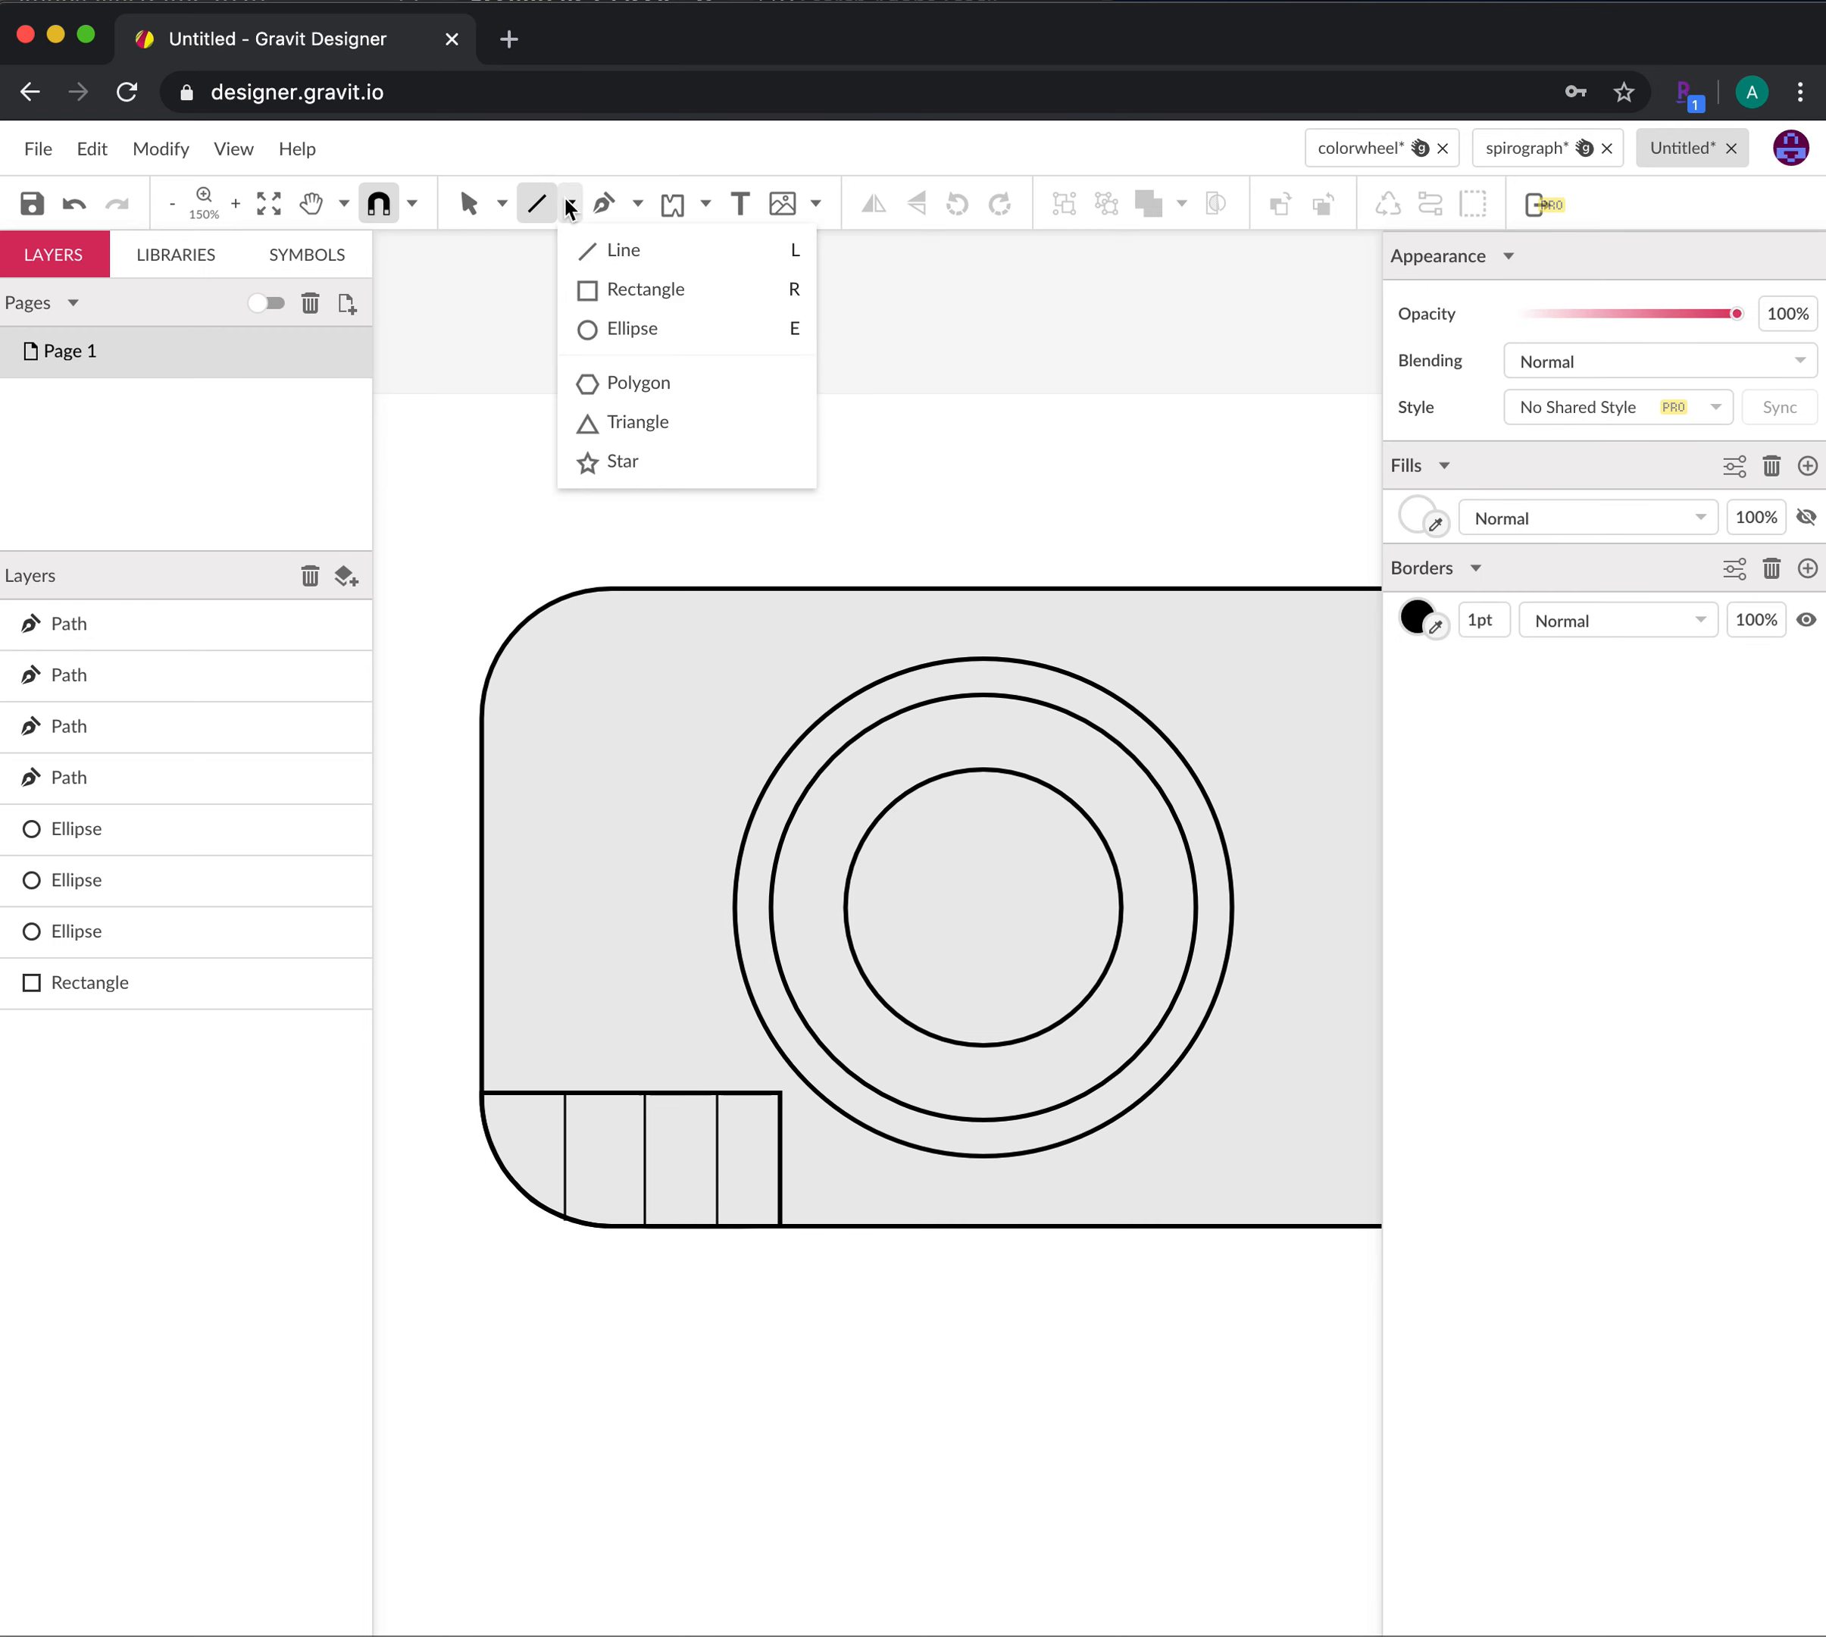
{"action": "left_click", "coordinate": [625, 288]}
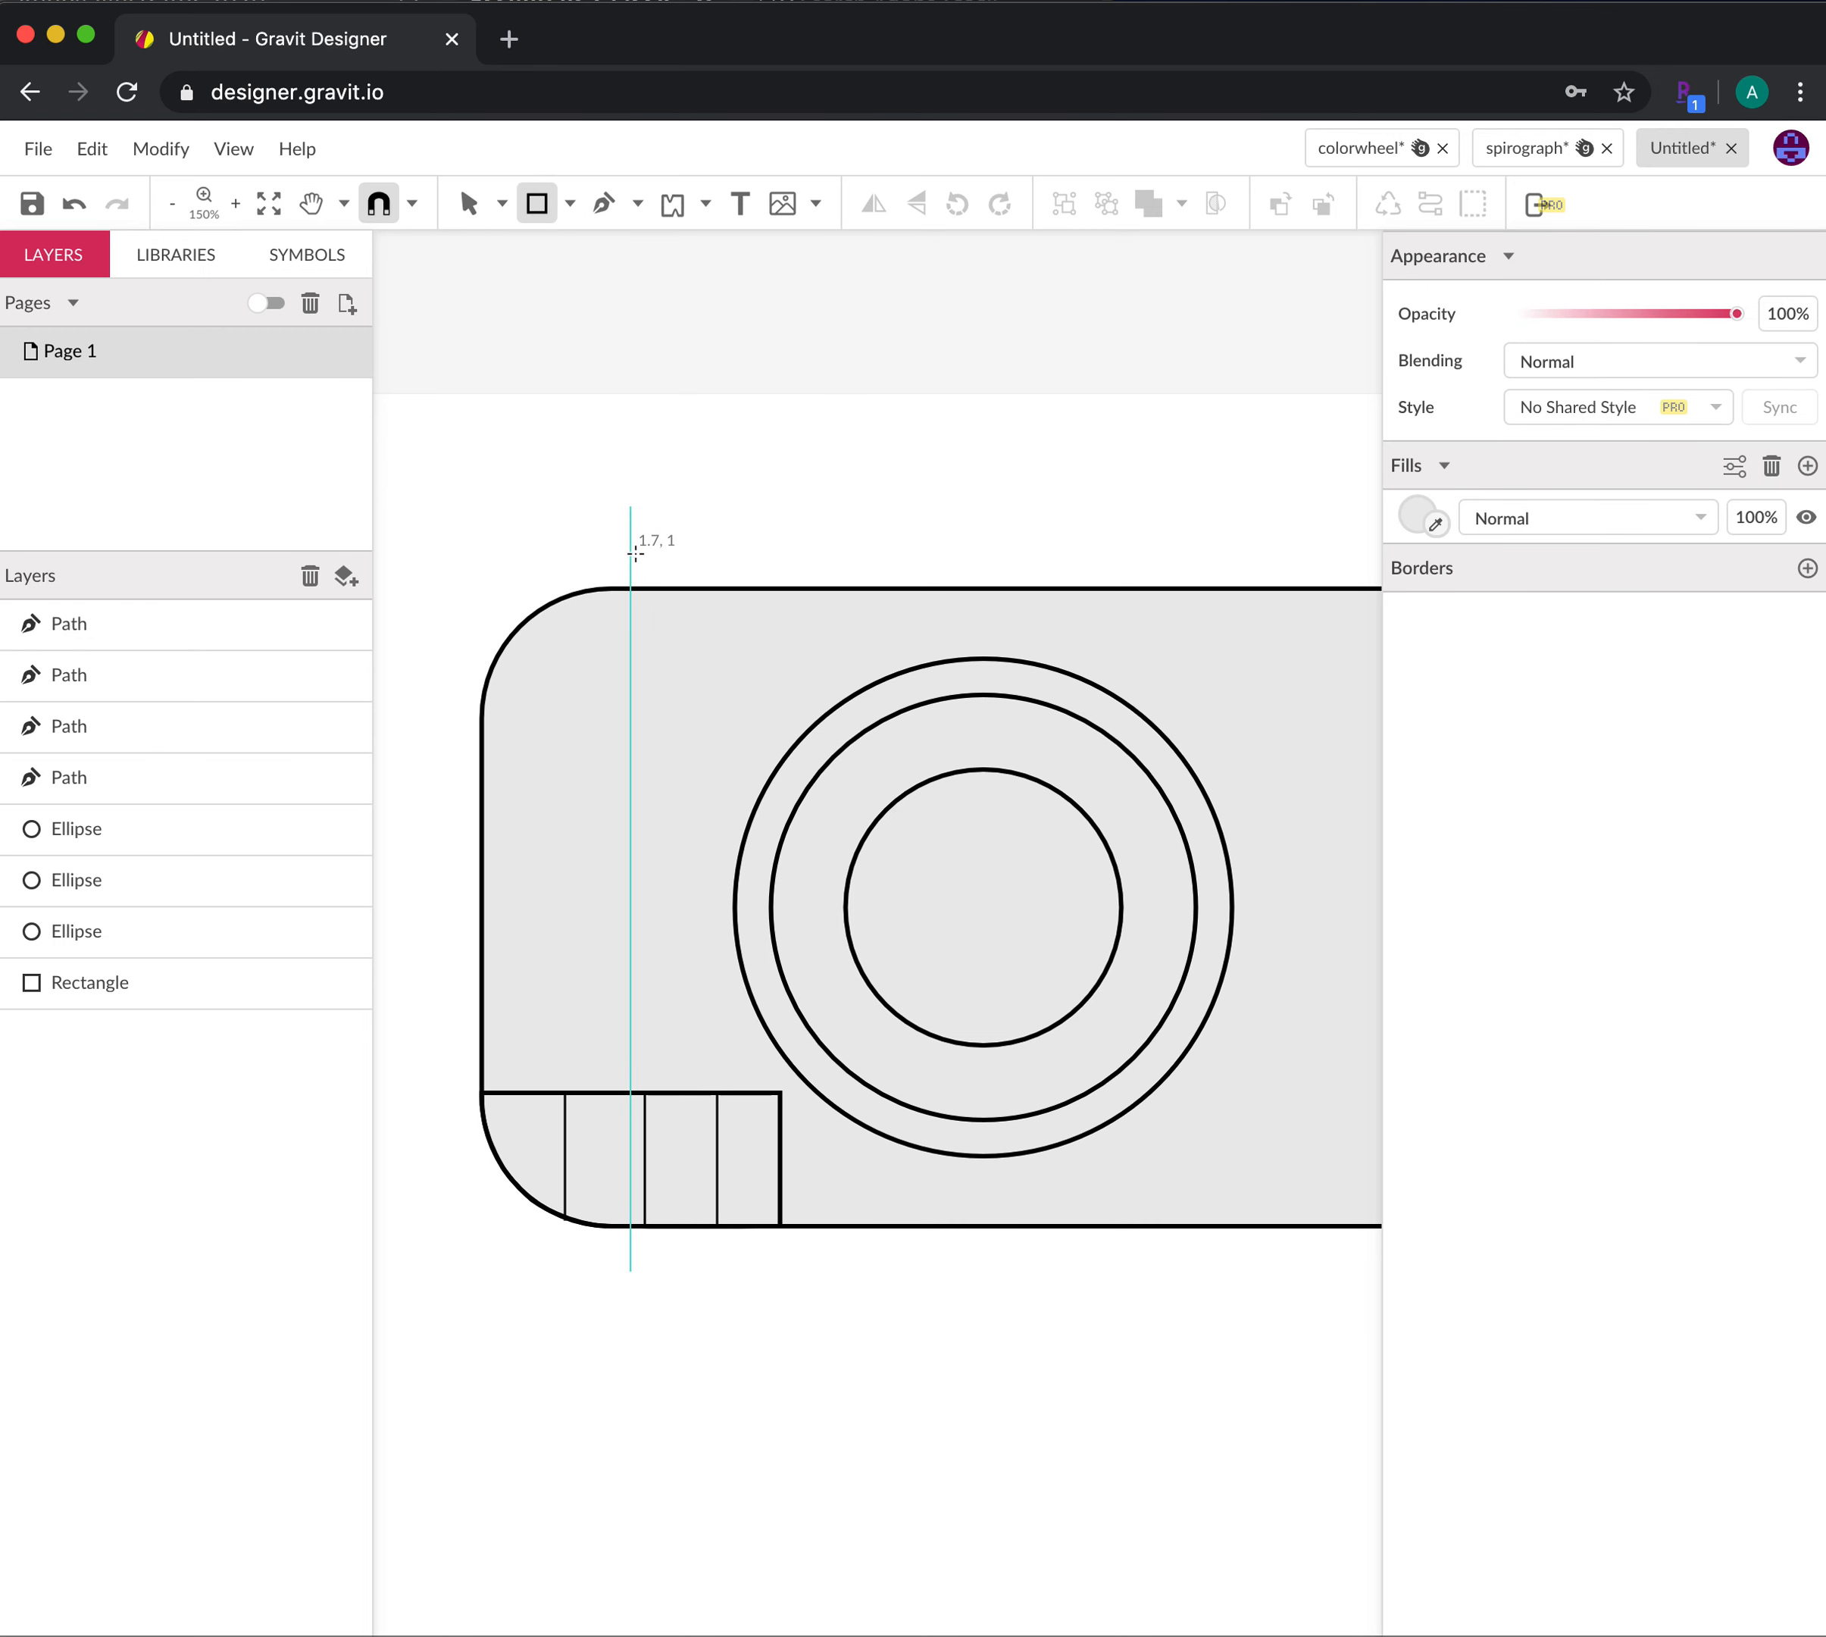
{"action": "left_click_drag", "start_coordinate": [635, 541], "coordinate": [748, 588]}
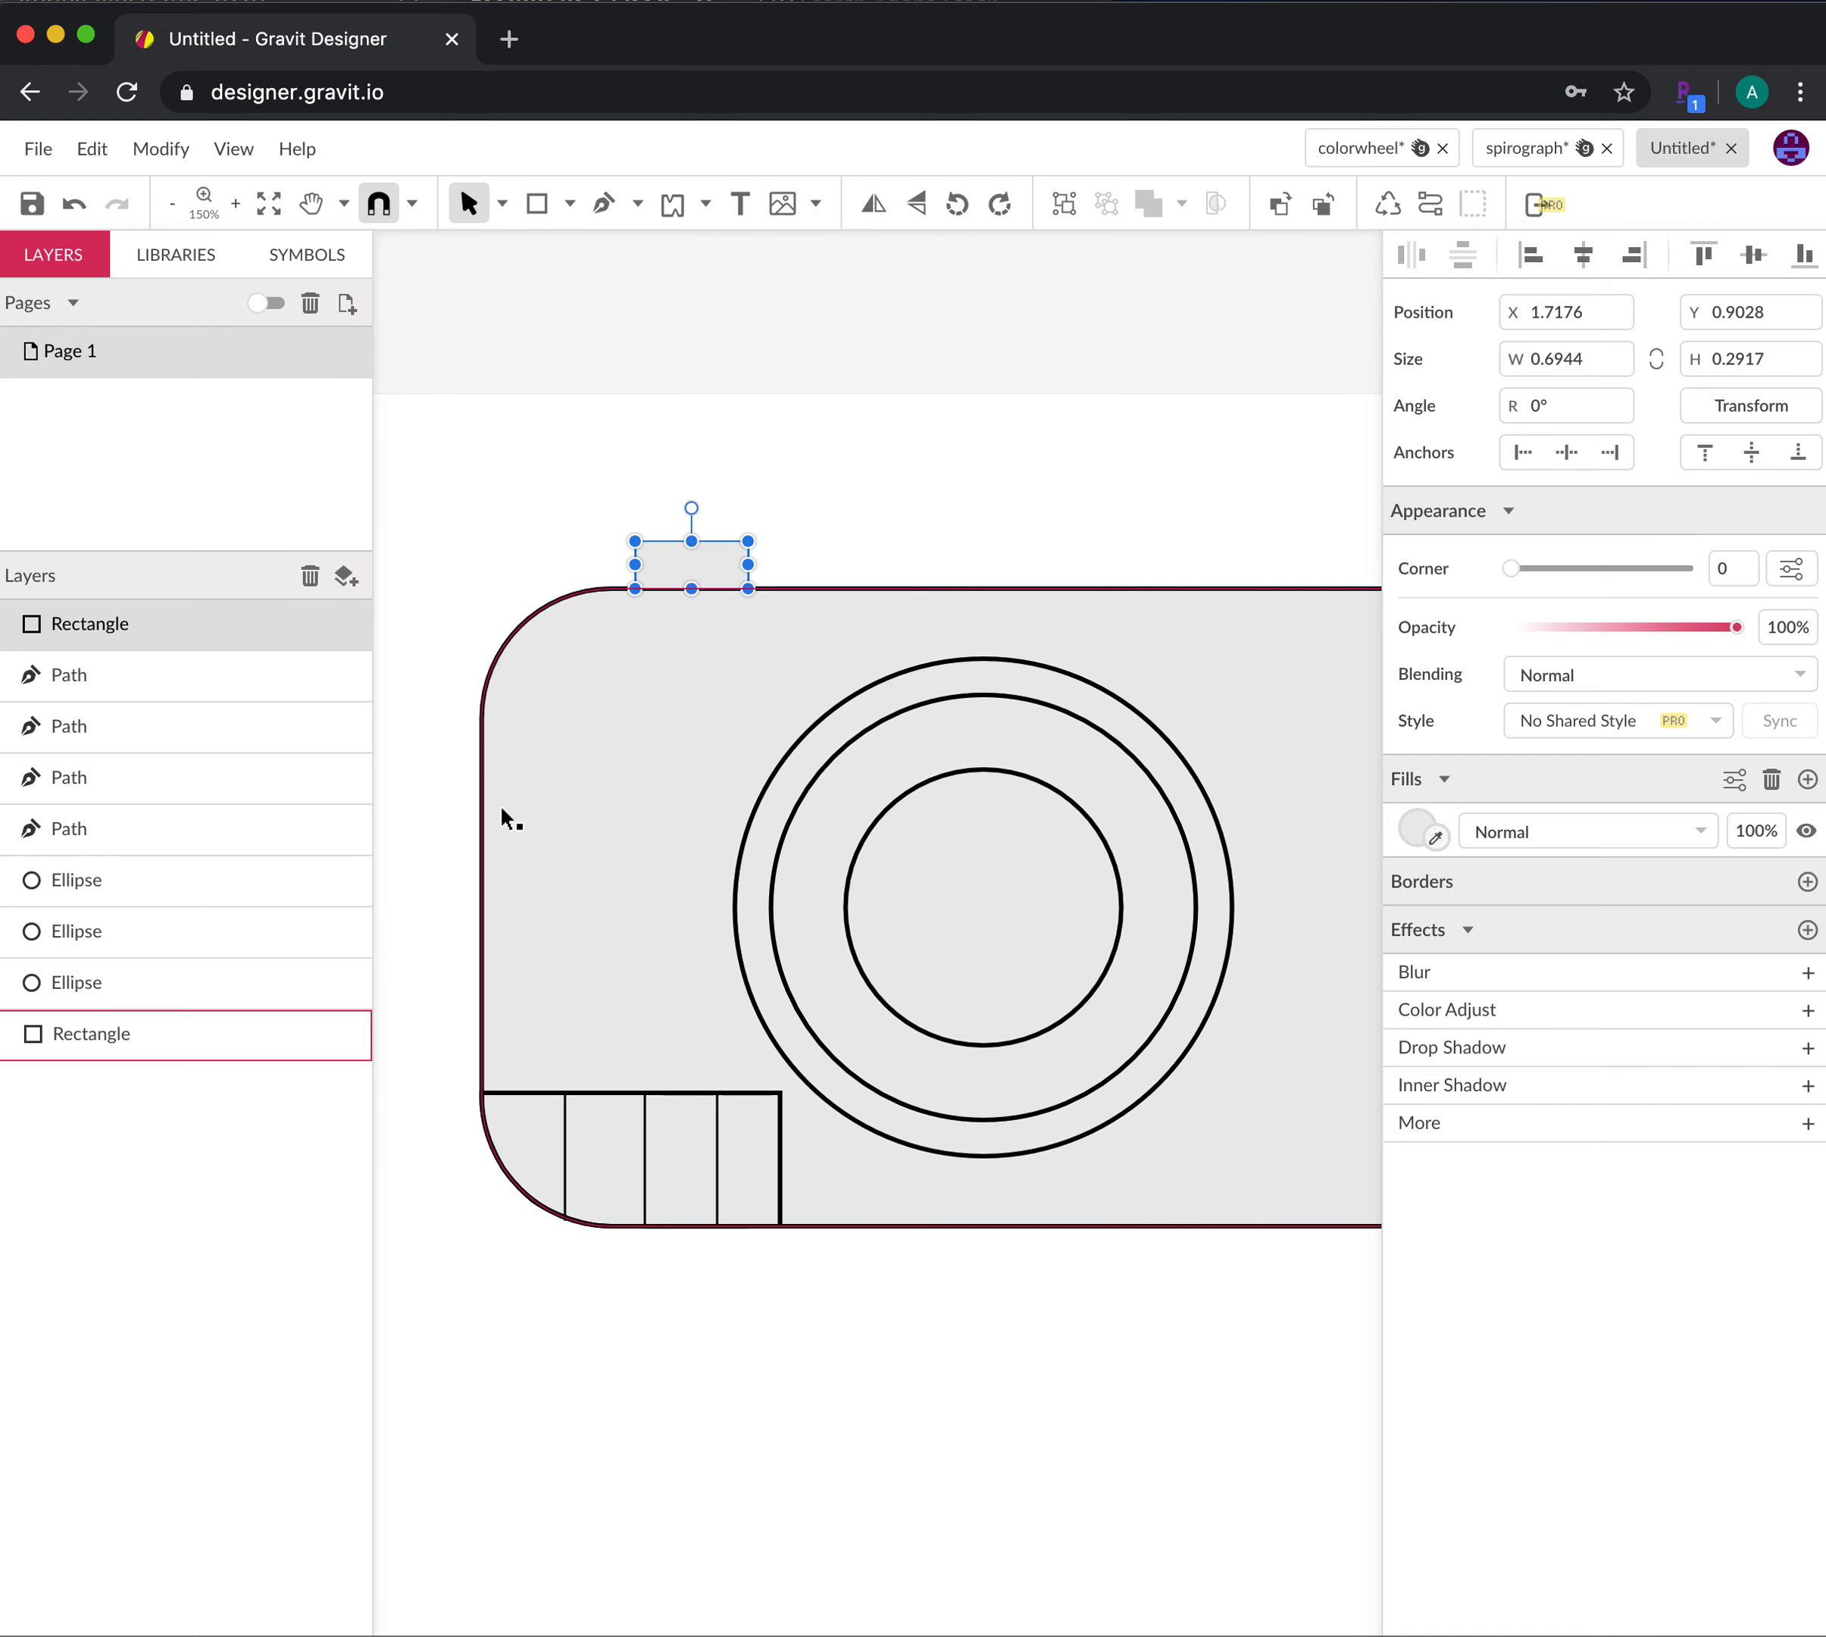
{"action": "left_click", "coordinate": [537, 204]}
{"action": "left_click_drag", "start_coordinate": [427, 713], "coordinate": [481, 822]}
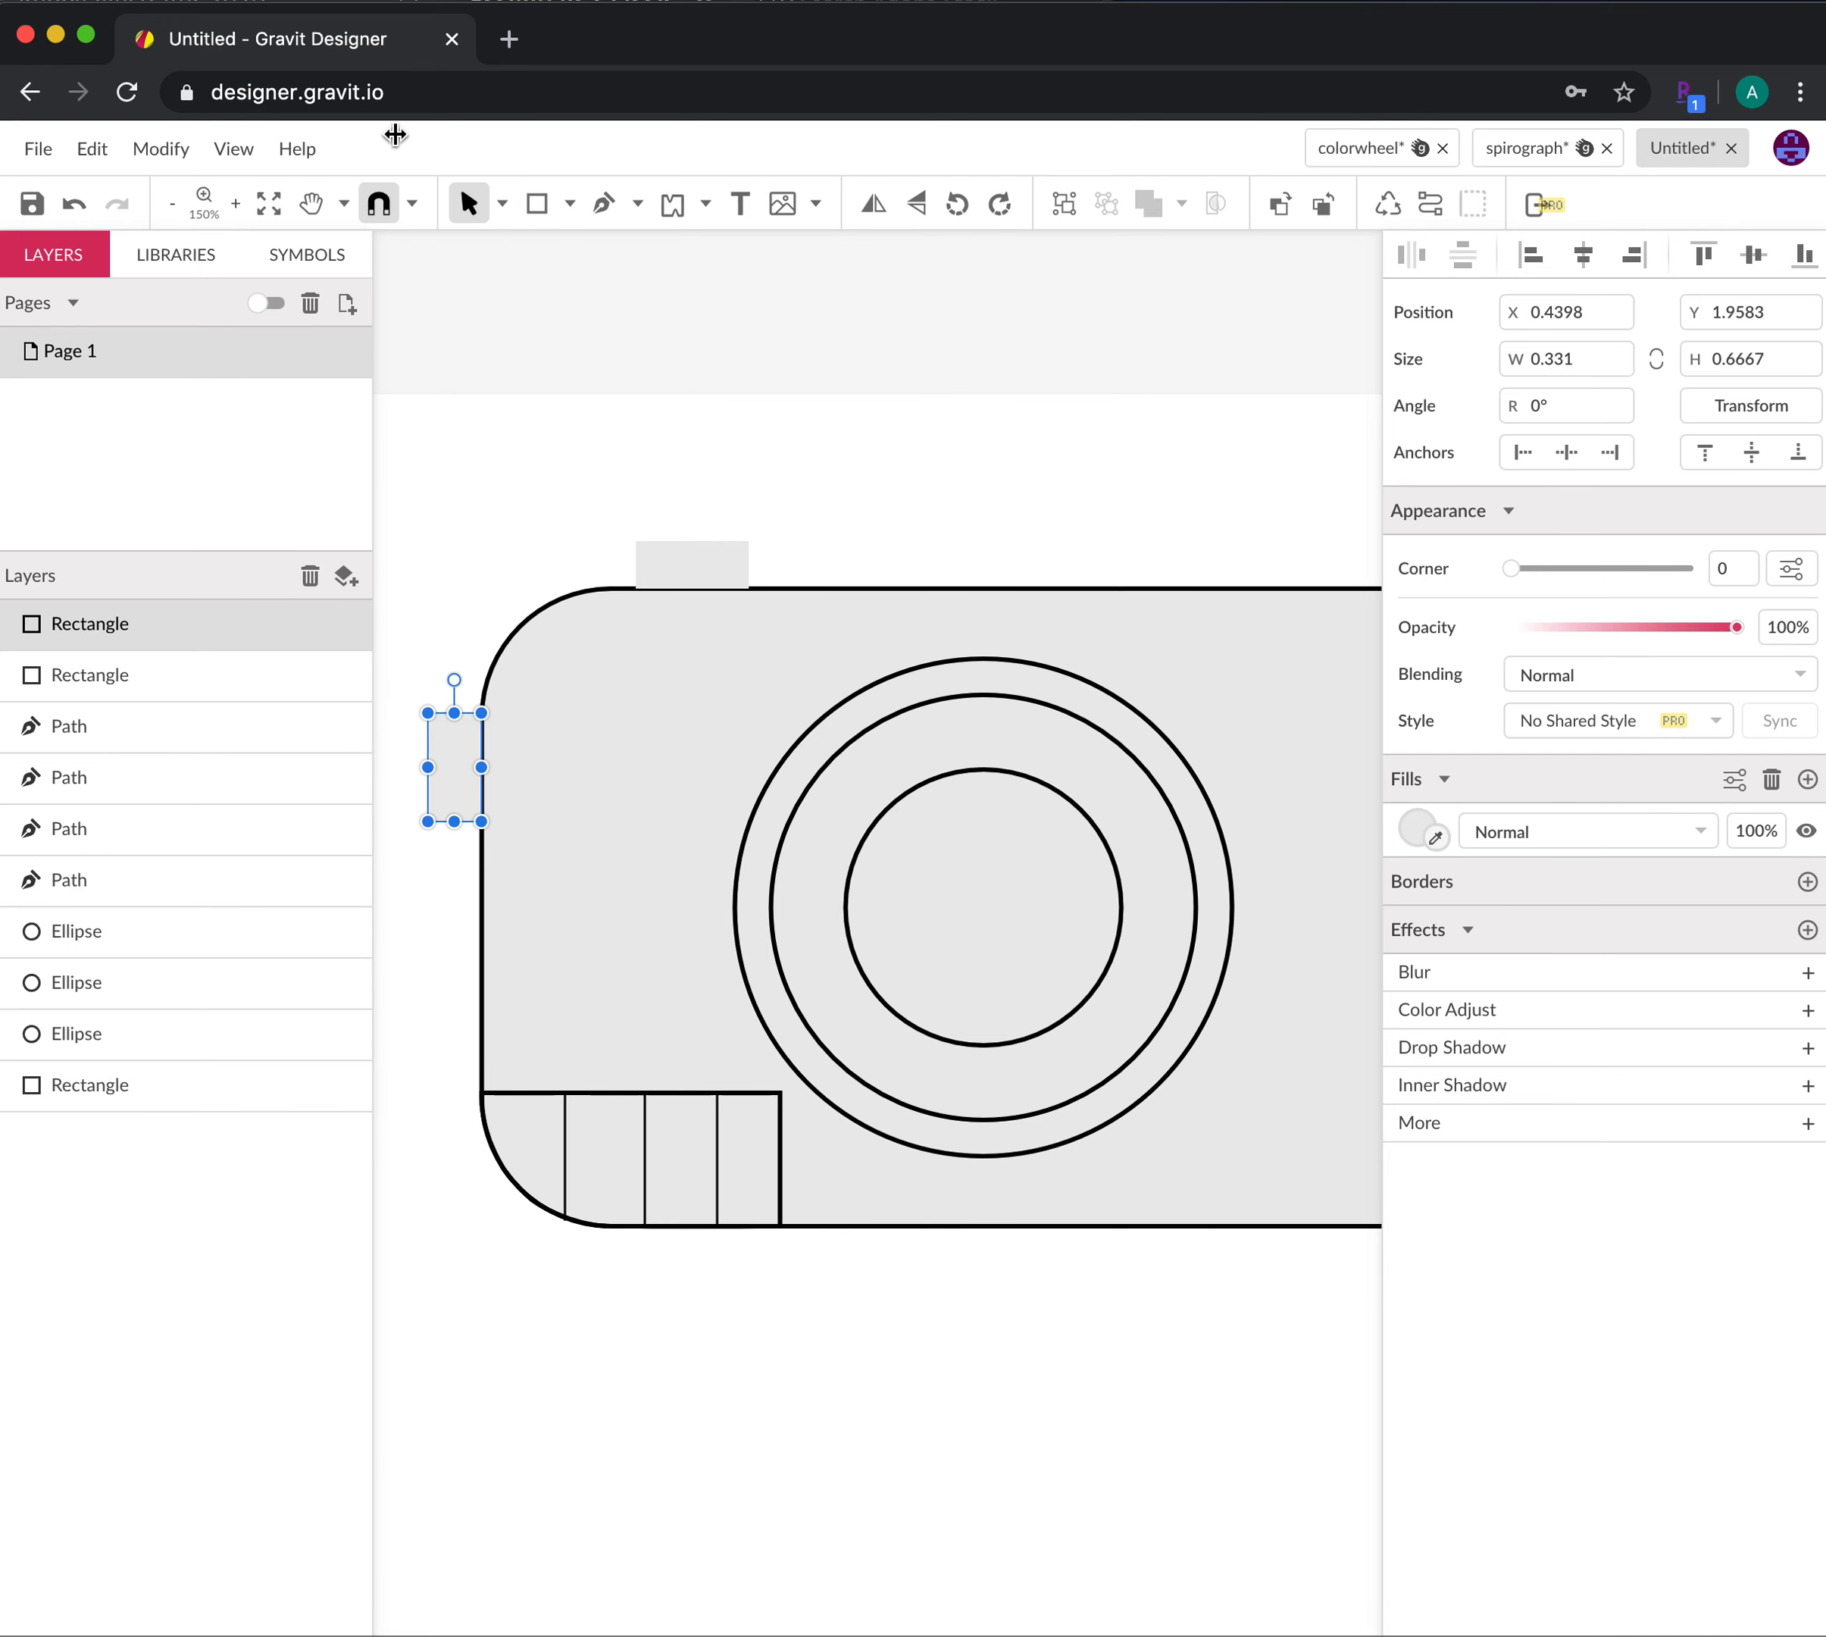
Alt-drag the left side button down to place a duplicate below it
{"action": "left_click", "coordinate": [439, 935]}
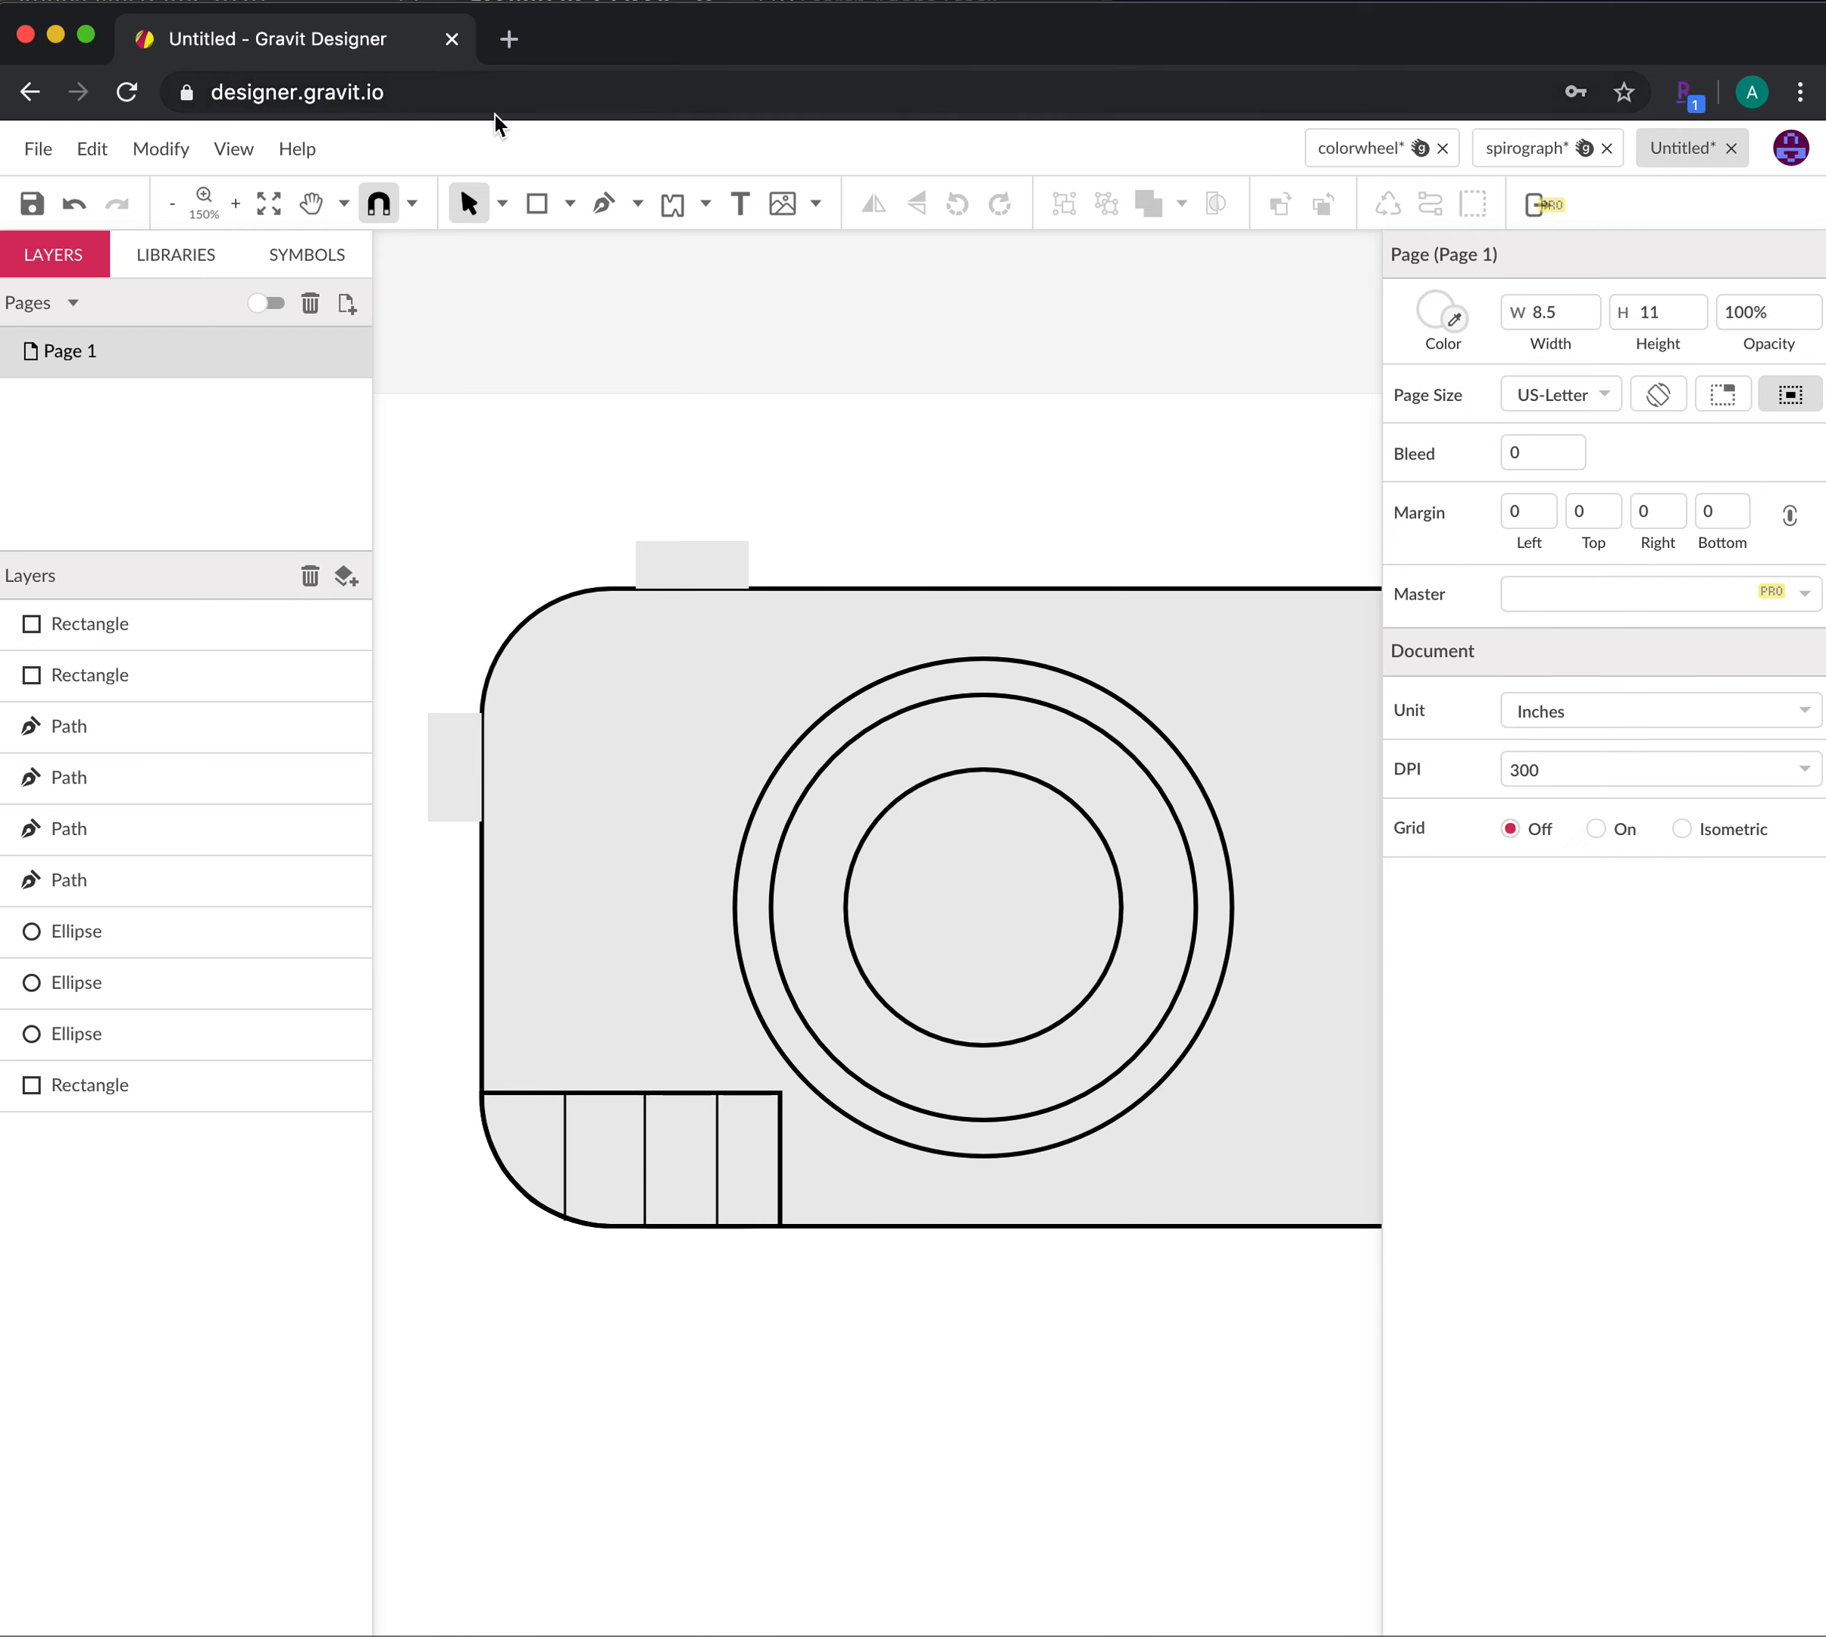
{"action": "left_click", "coordinate": [439, 785]}
{"action": "left_click_drag", "start_coordinate": [457, 770], "coordinate": [472, 974]}
{"action": "left_click", "coordinate": [969, 1340]}
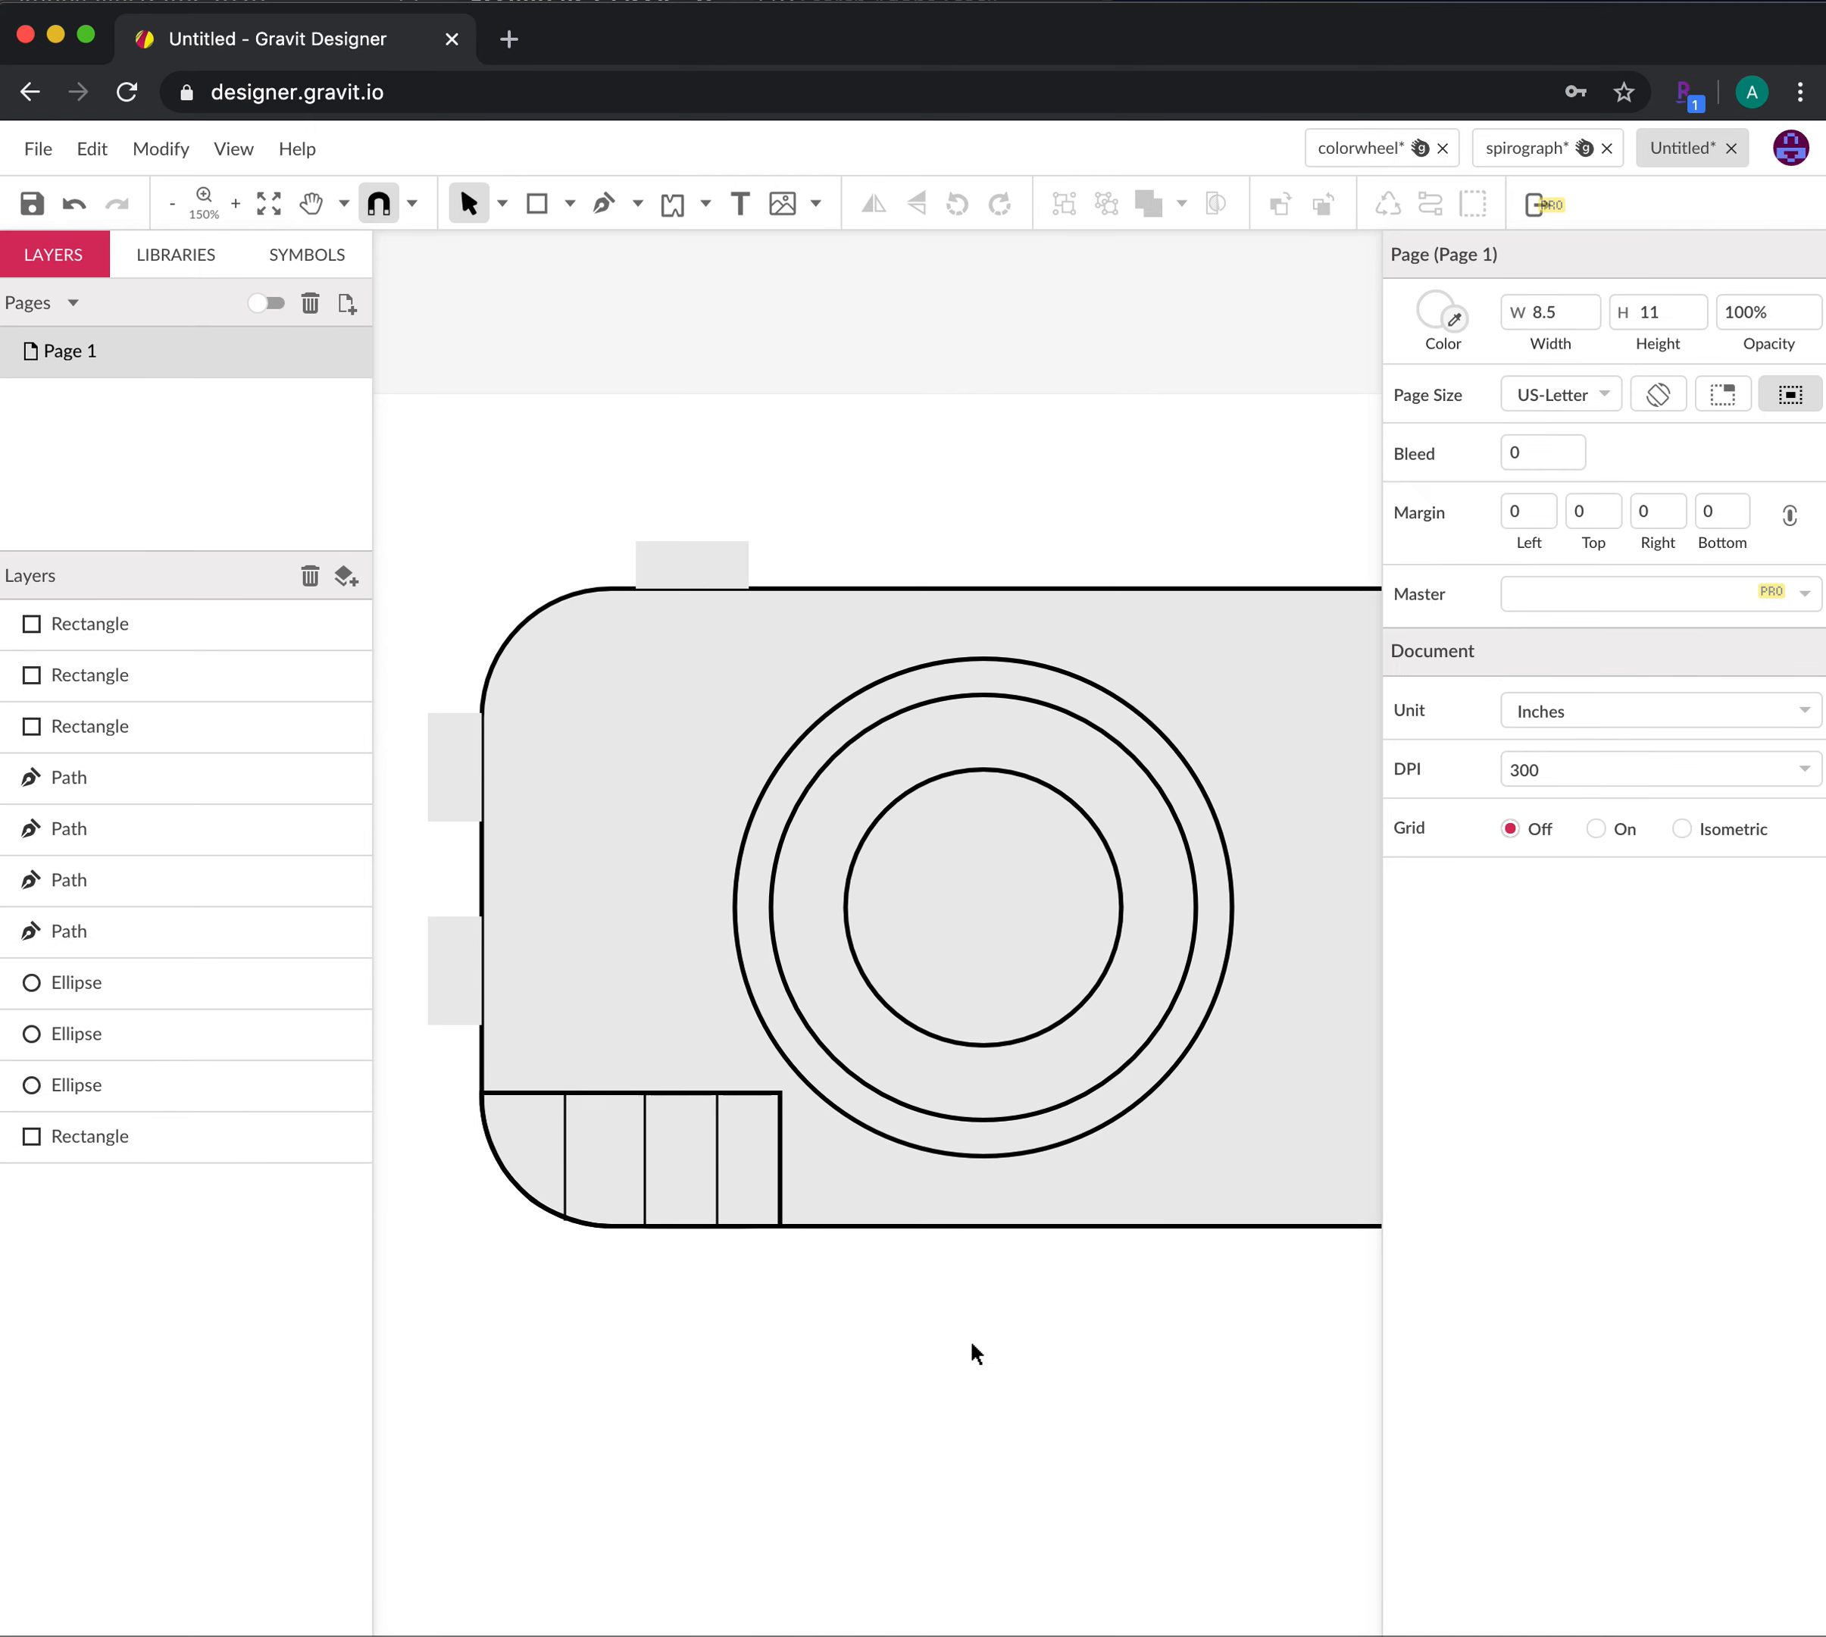
Draw a tall 0.3356 × 1.8704-inch grip rectangle along the camera body's right edge
{"action": "key", "text": "h"}
{"action": "left_click_drag", "start_coordinate": [1149, 1370], "coordinate": [844, 1376]}
{"action": "key", "text": "v"}
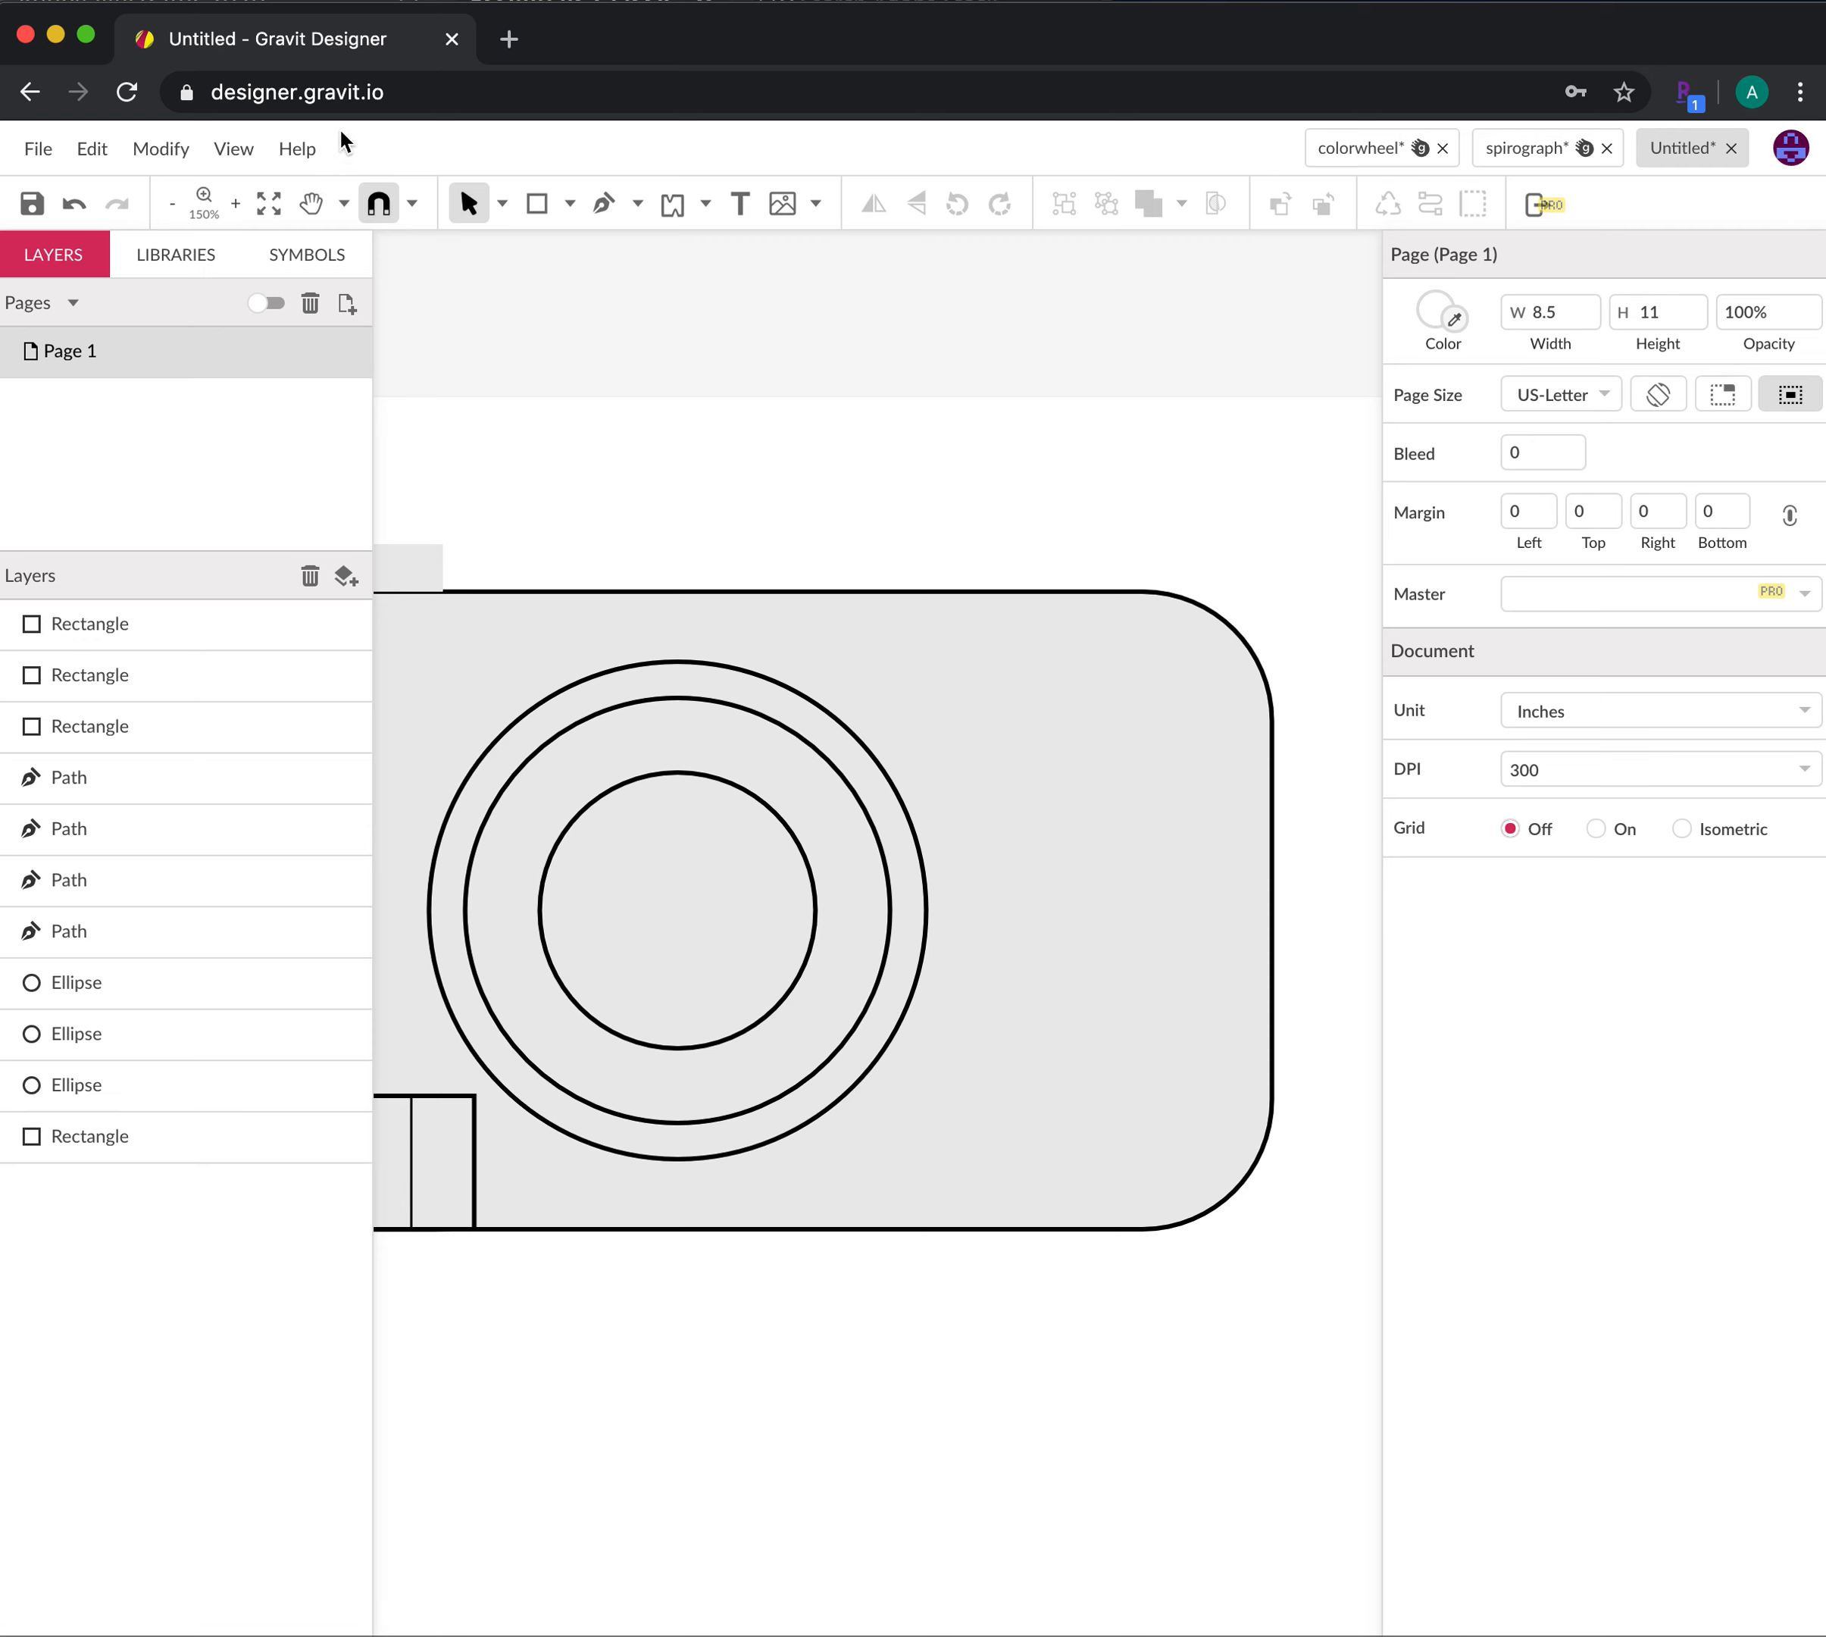
{"action": "left_click", "coordinate": [533, 204]}
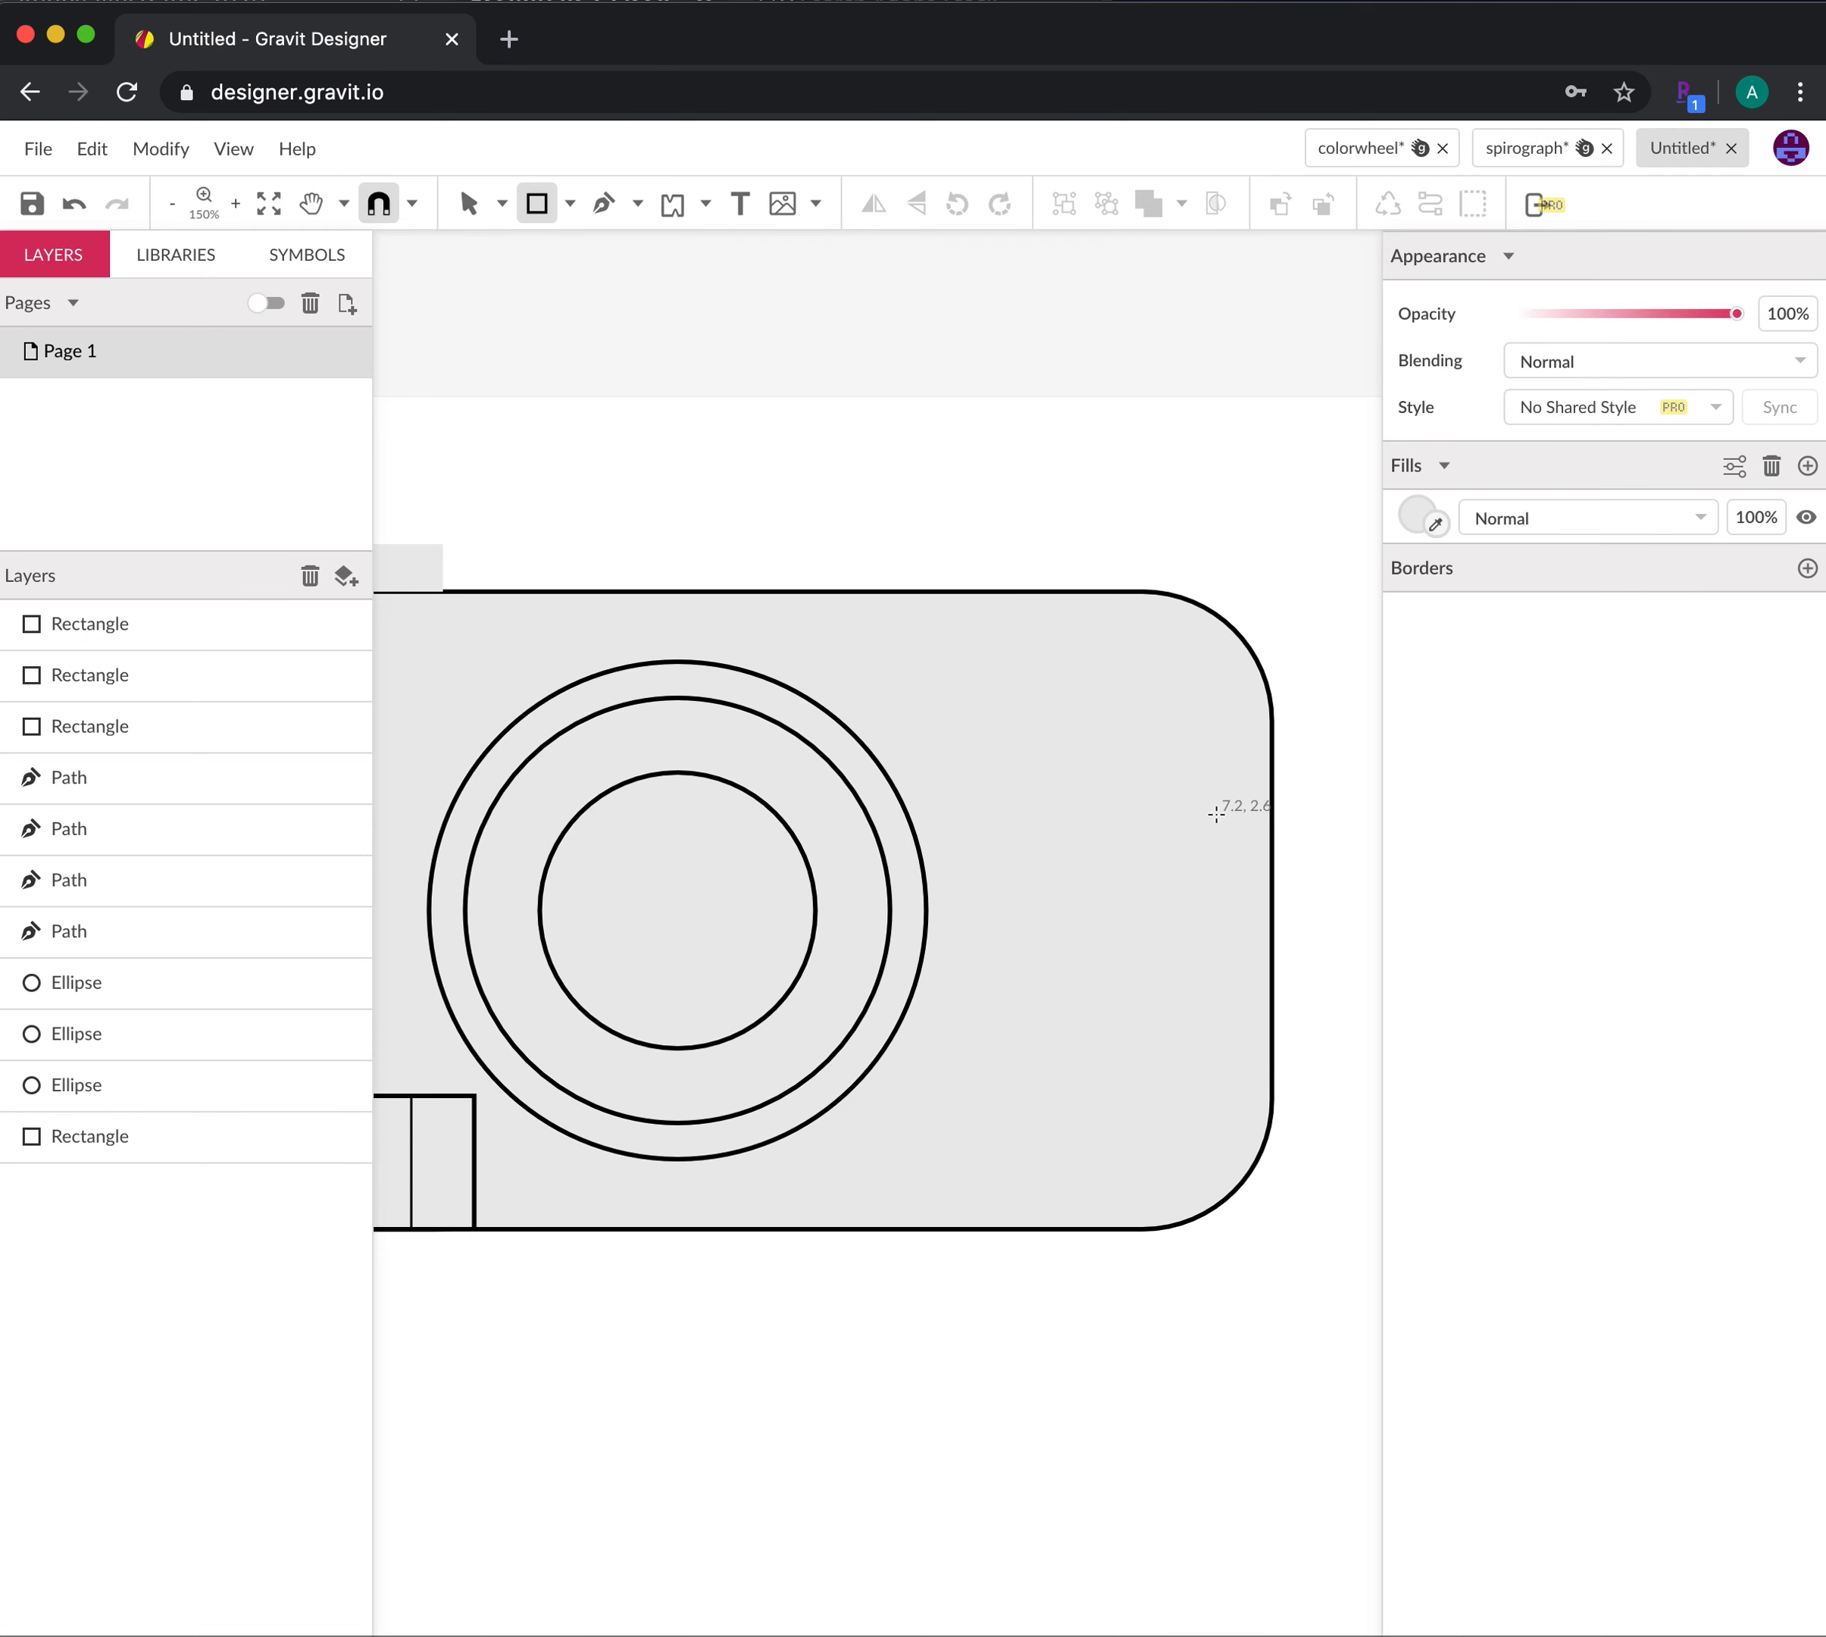
{"action": "left_click_drag", "start_coordinate": [1216, 814], "coordinate": [1271, 1116]}
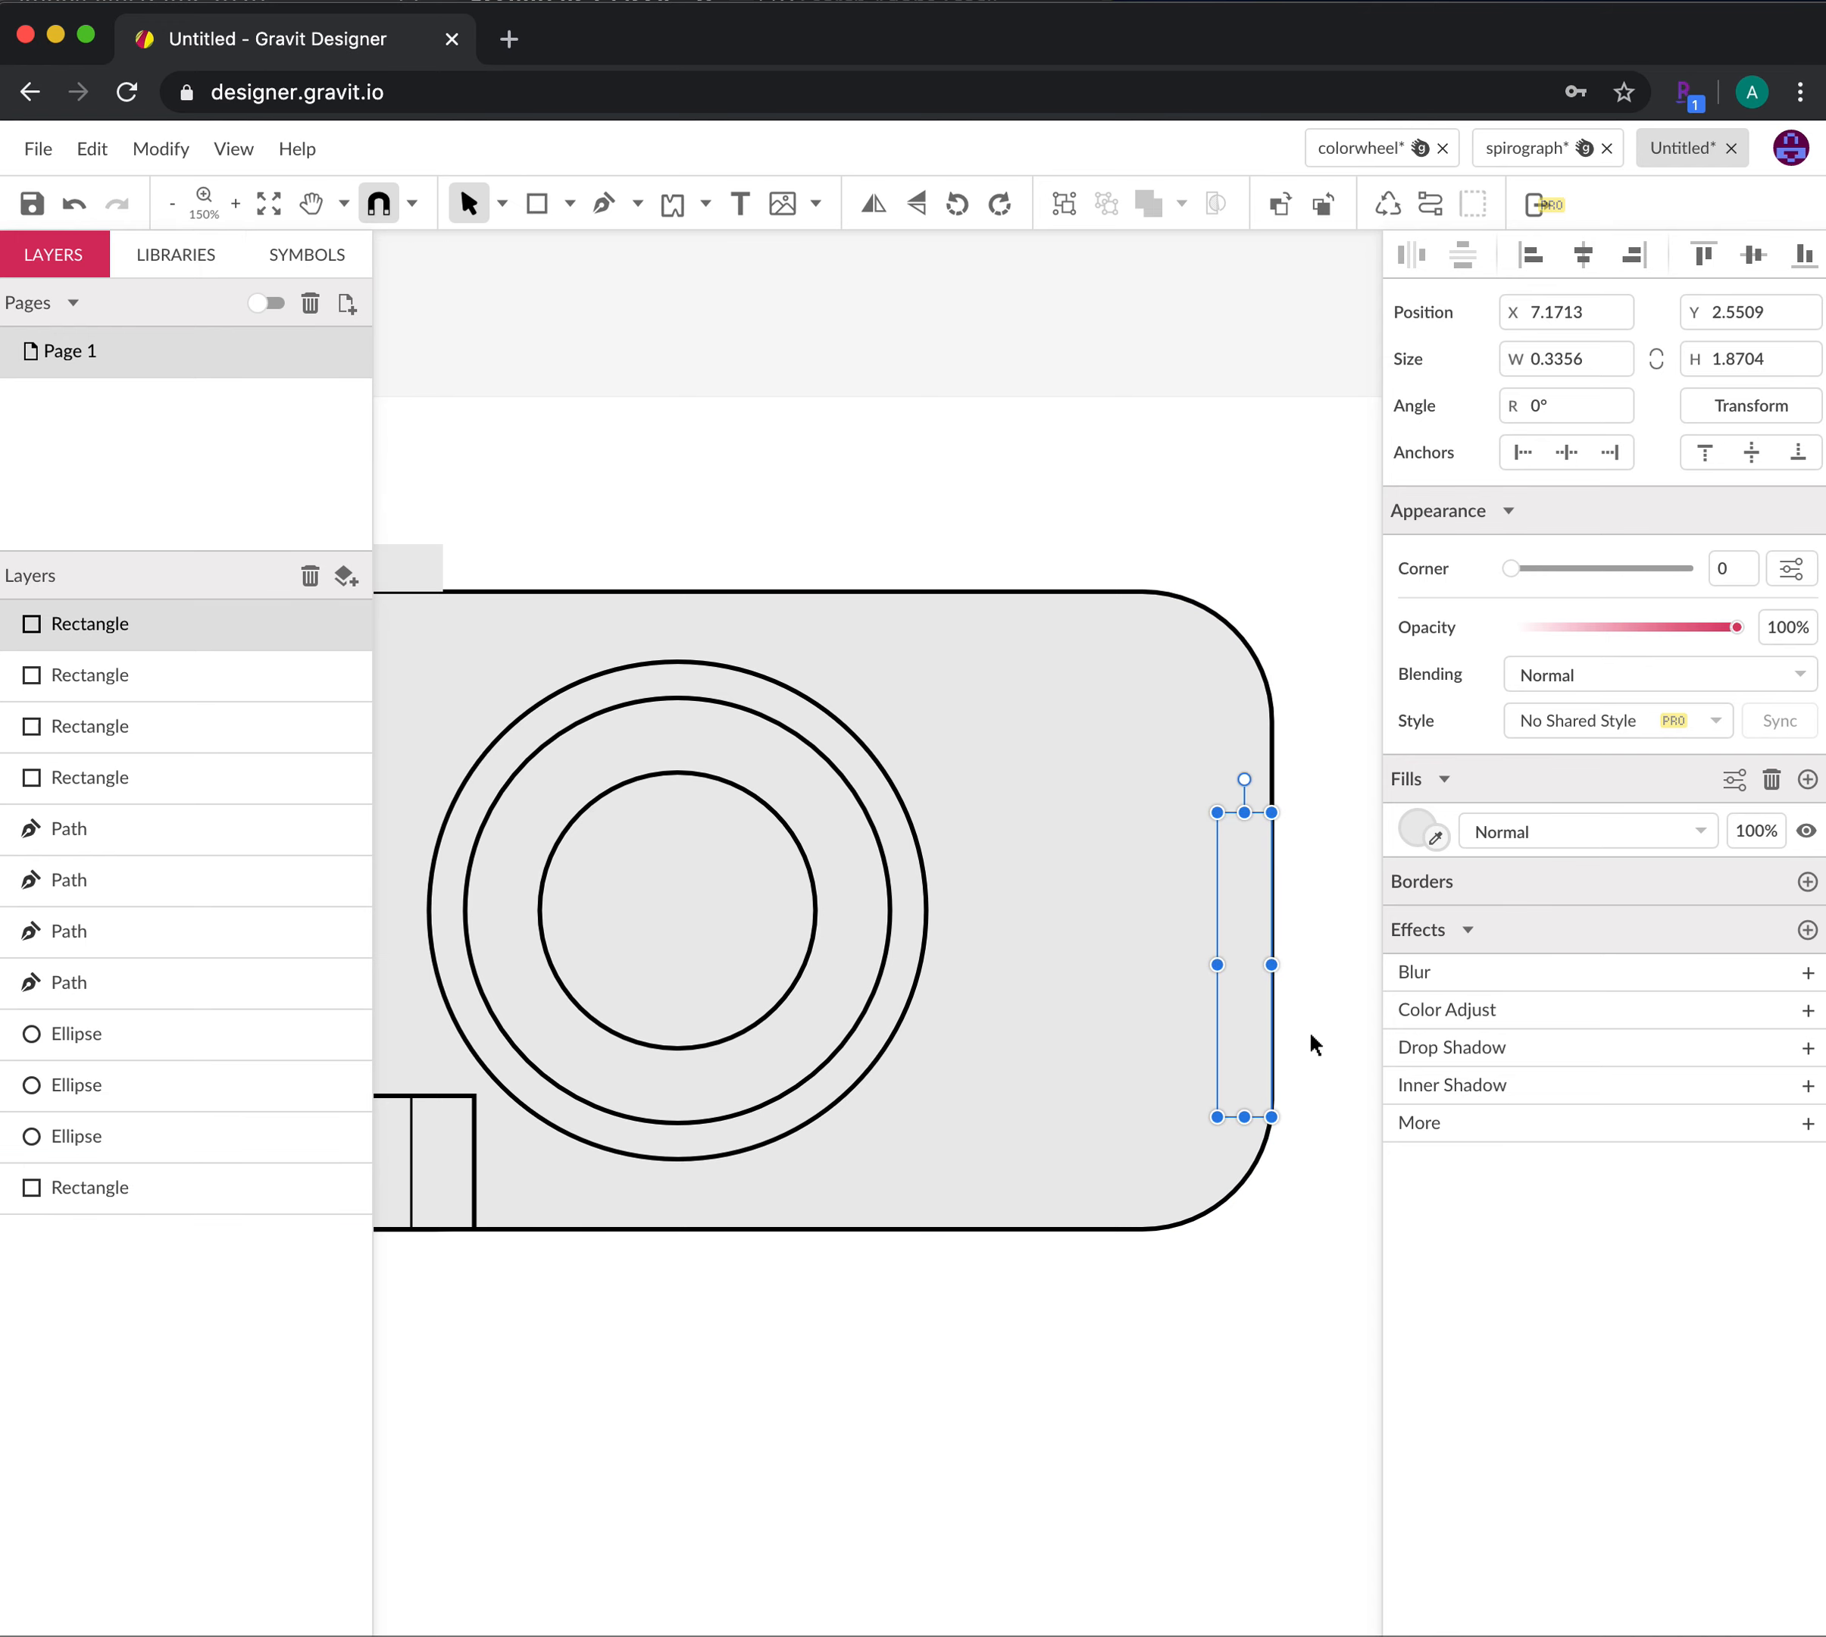
{"action": "key", "text": "space"}
{"action": "left_click", "coordinate": [1129, 1305], "text": "alt"}
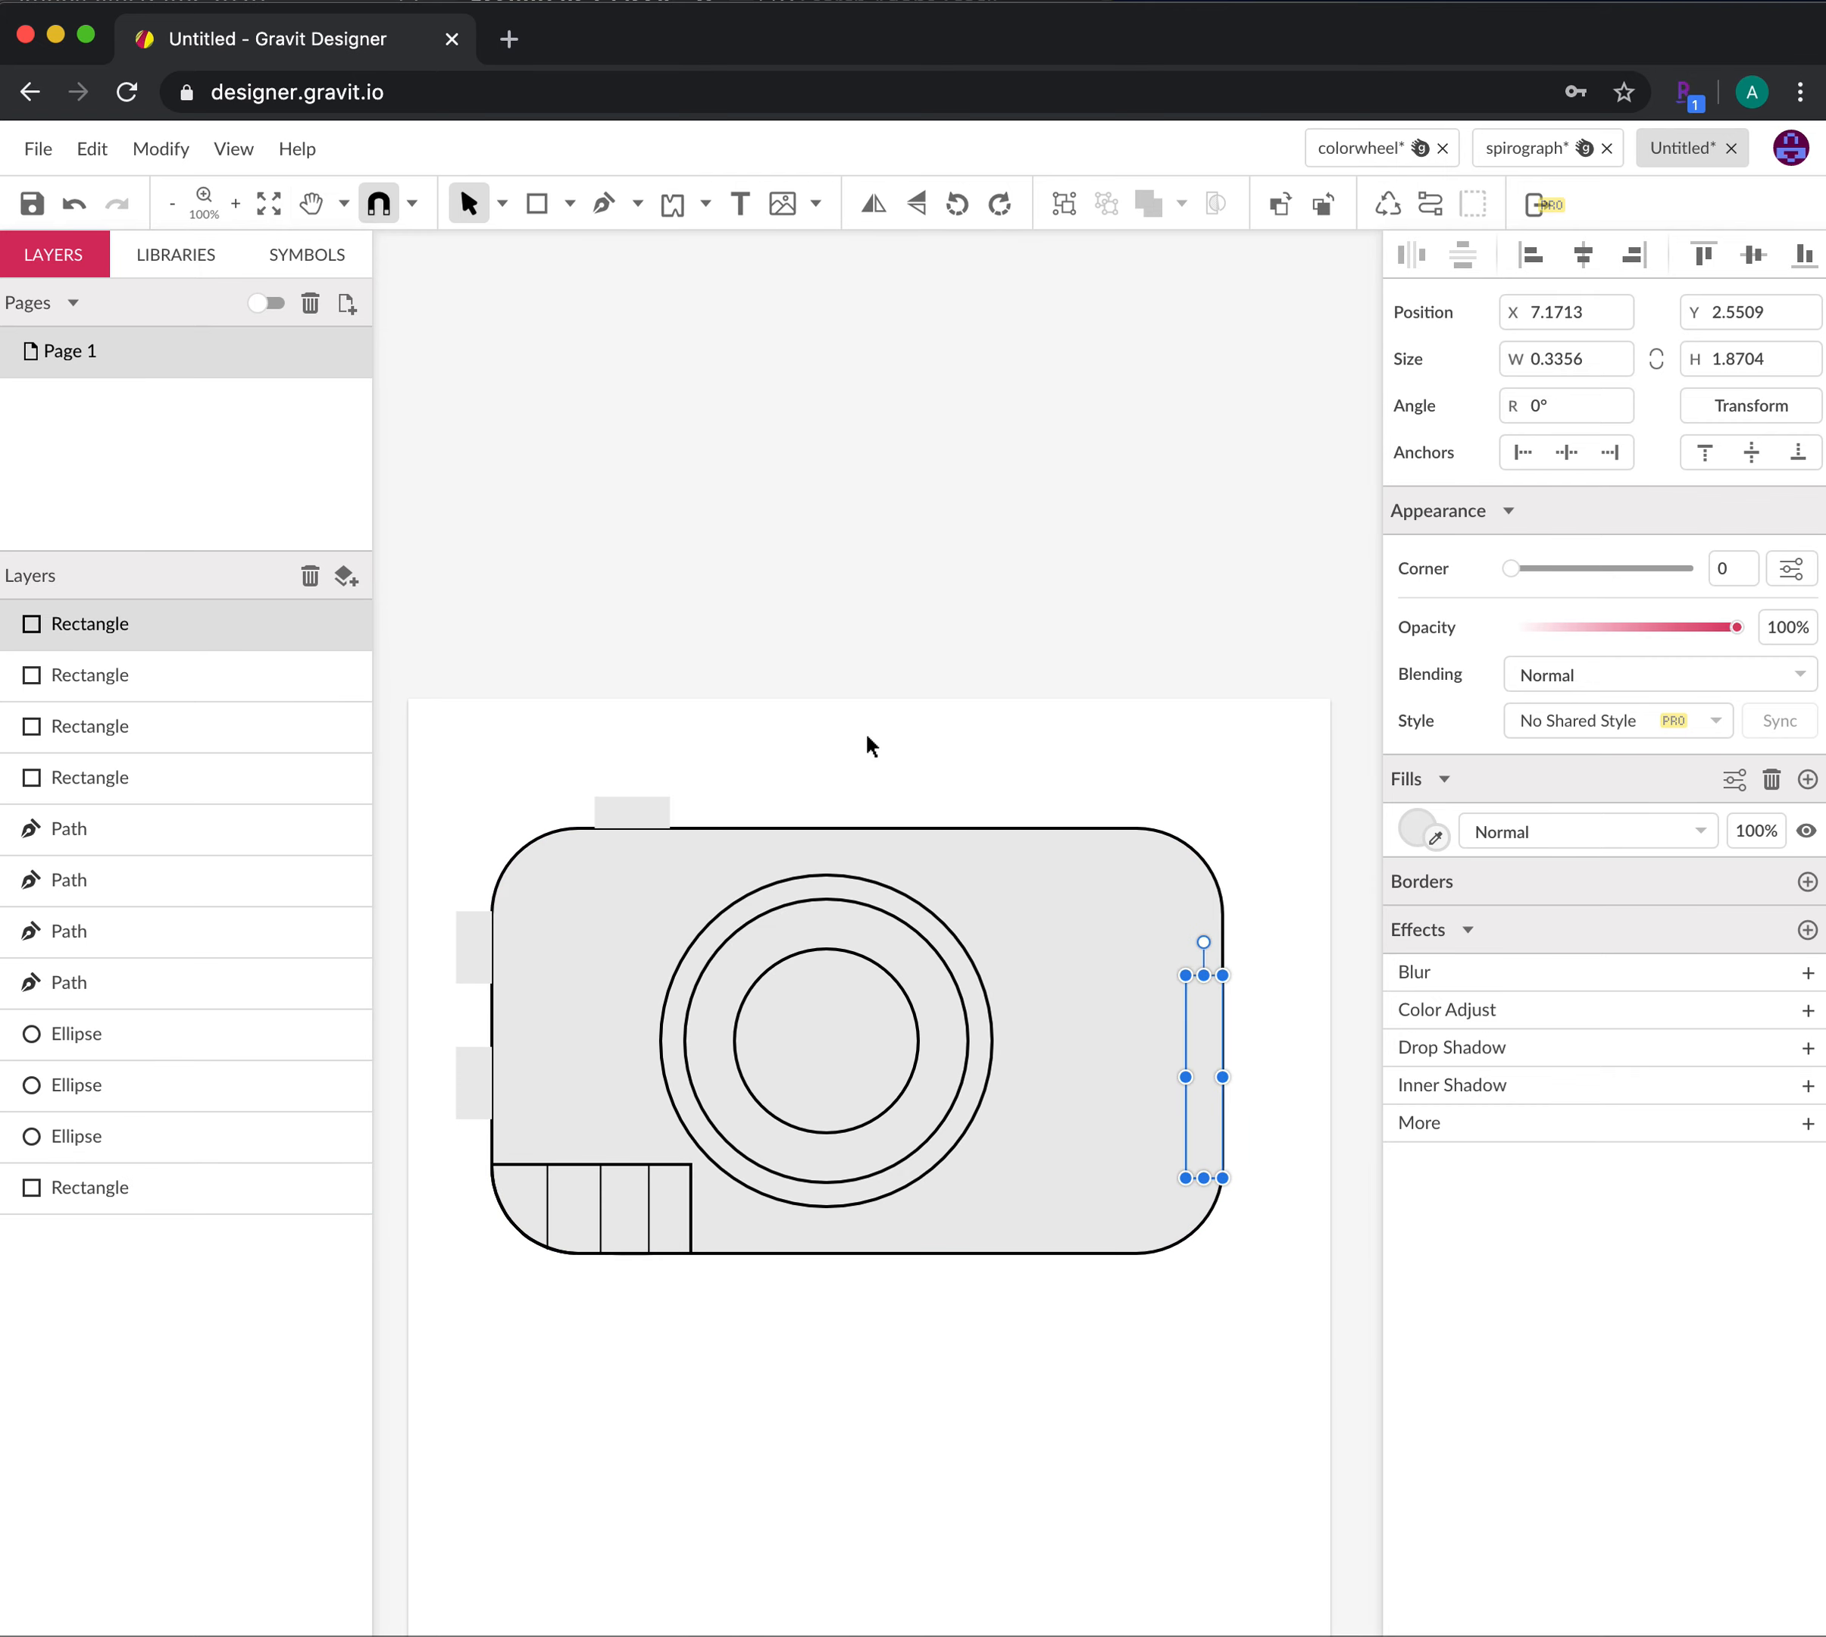
Marquee-select the camera body, lens rings and grip lines and set their border width to 5pt
{"action": "left_click", "coordinate": [1200, 1353]}
{"action": "left_click", "coordinate": [1196, 1100]}
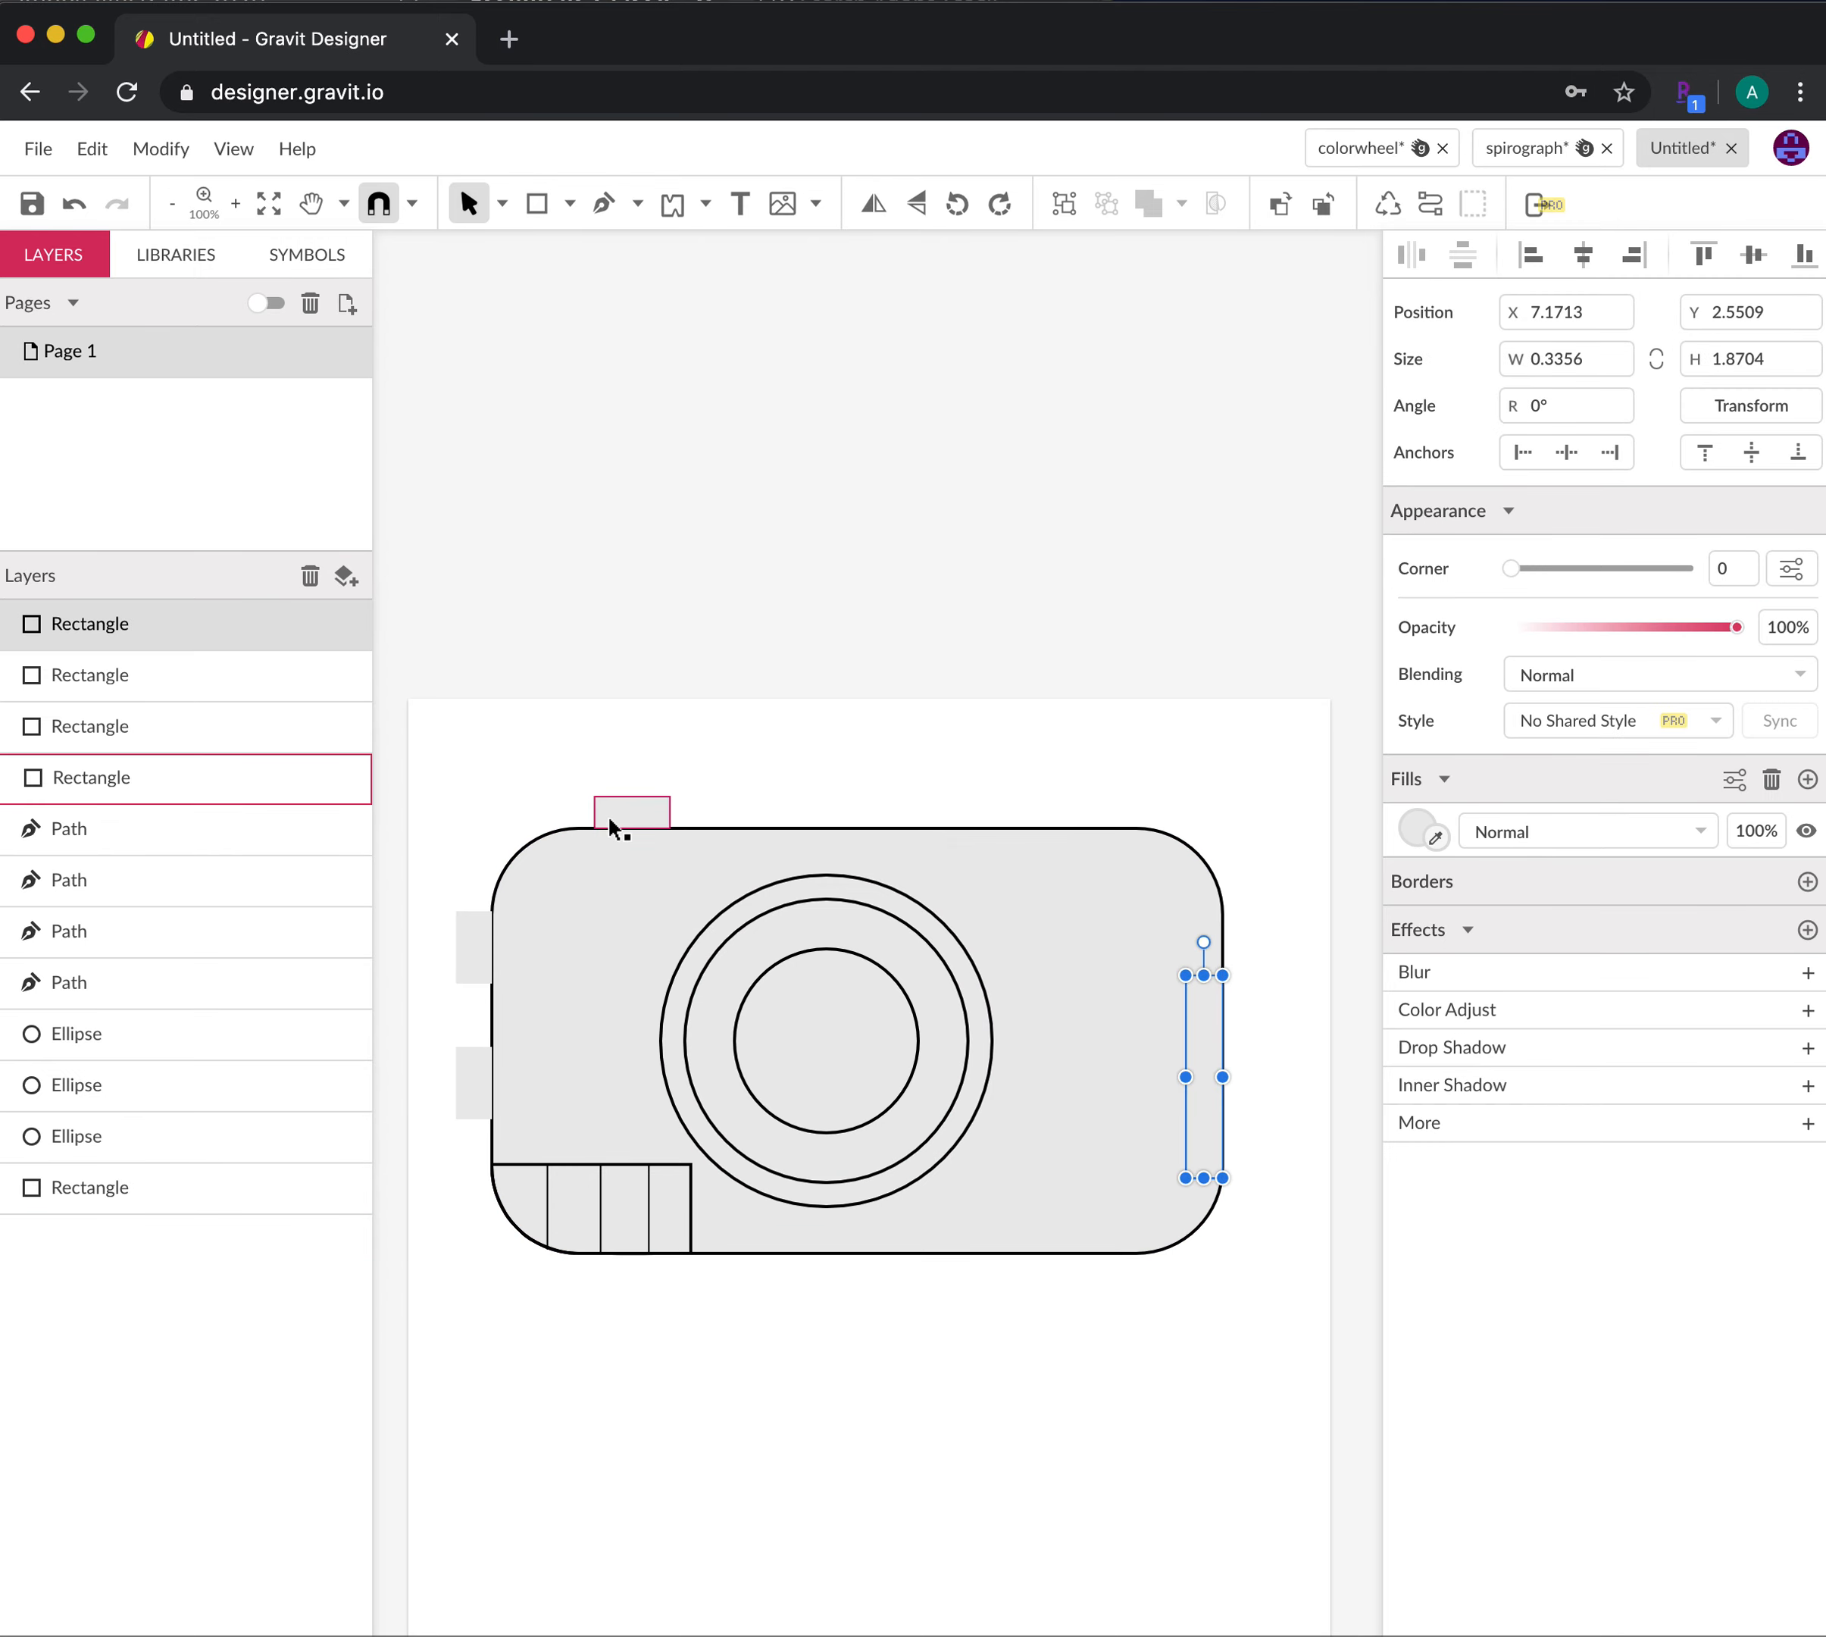
{"action": "left_click", "coordinate": [631, 821], "text": "shift"}
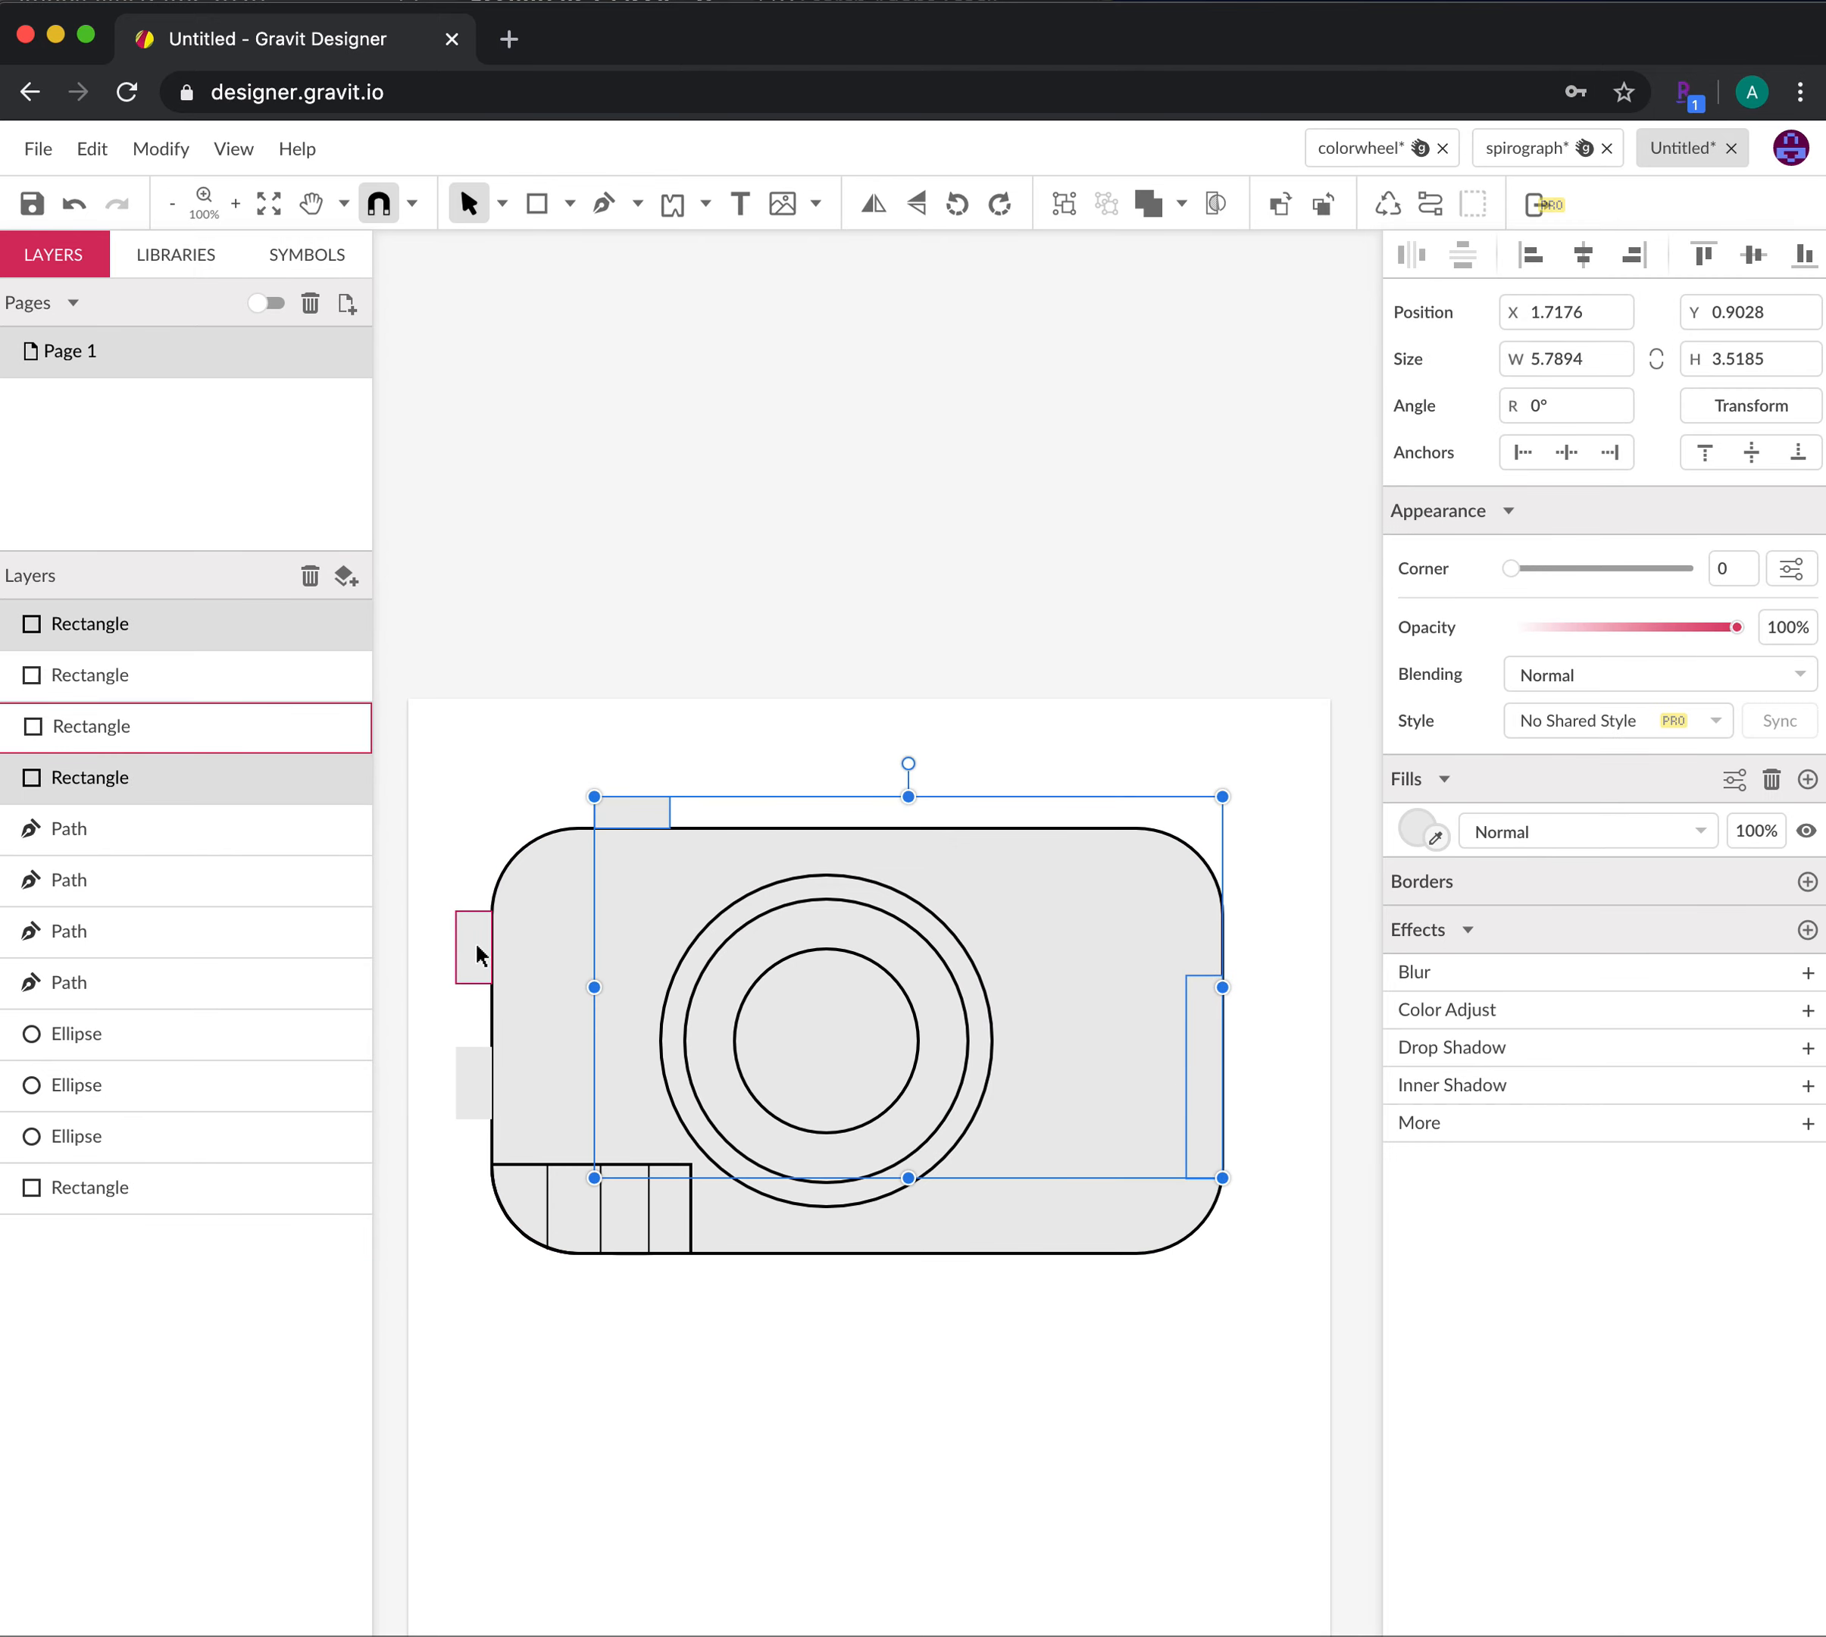
{"action": "left_click", "coordinate": [475, 943], "text": "shift"}
{"action": "left_click", "coordinate": [928, 1382]}
{"action": "left_click_drag", "start_coordinate": [445, 770], "coordinate": [1266, 1322]}
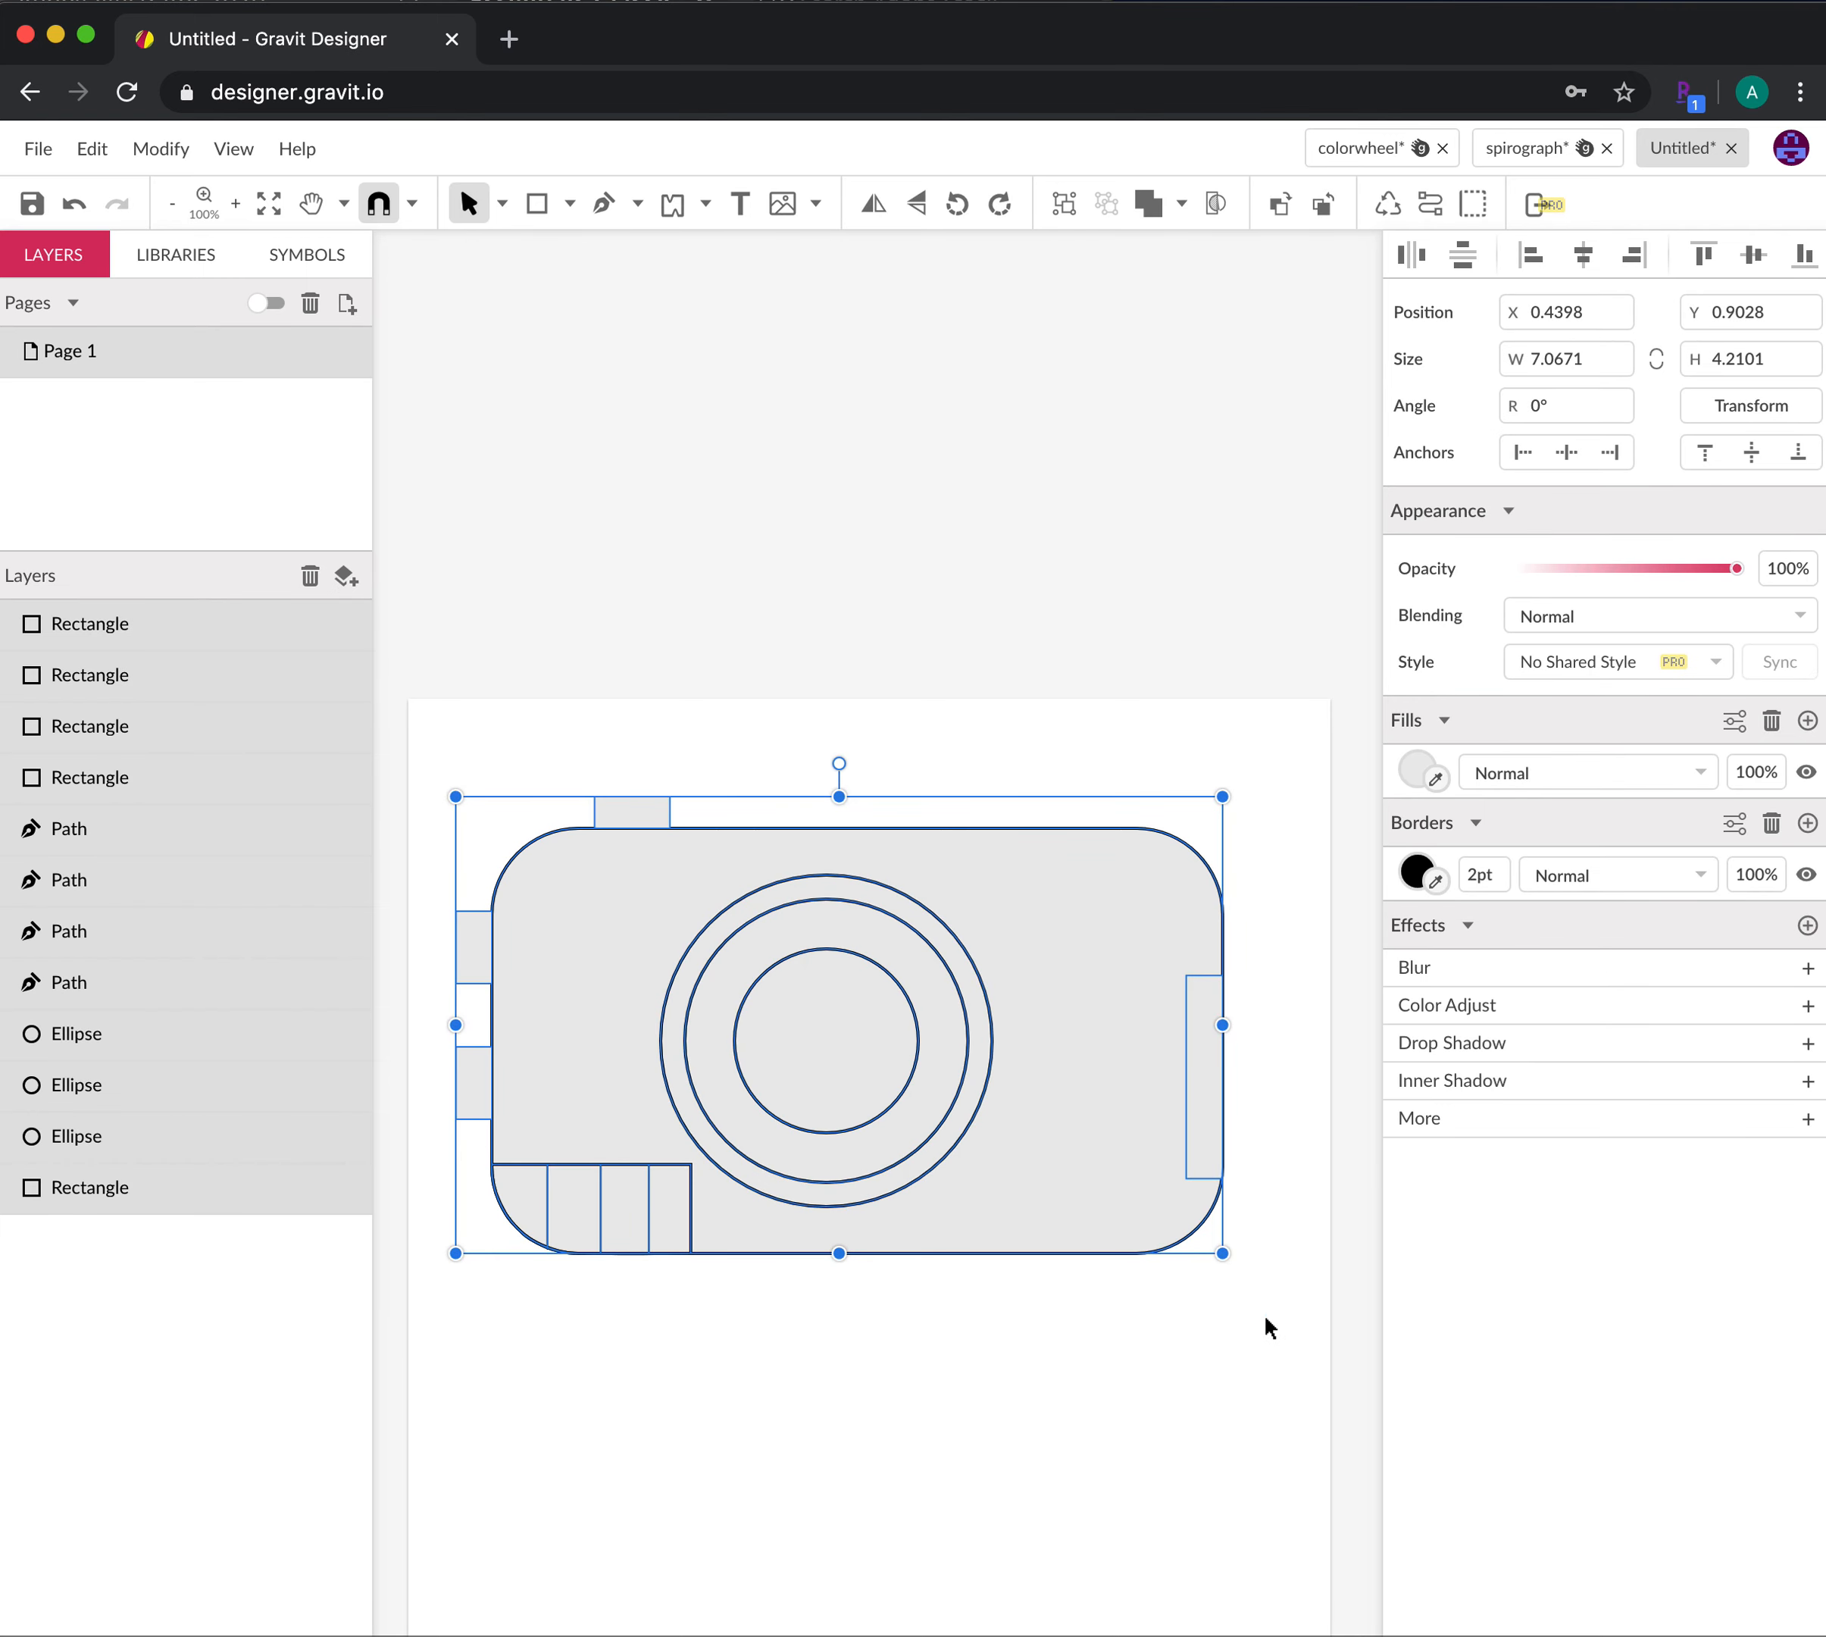
{"action": "left_click", "coordinate": [1482, 875]}
{"action": "type", "text": "5"}
{"action": "key", "text": "Return"}
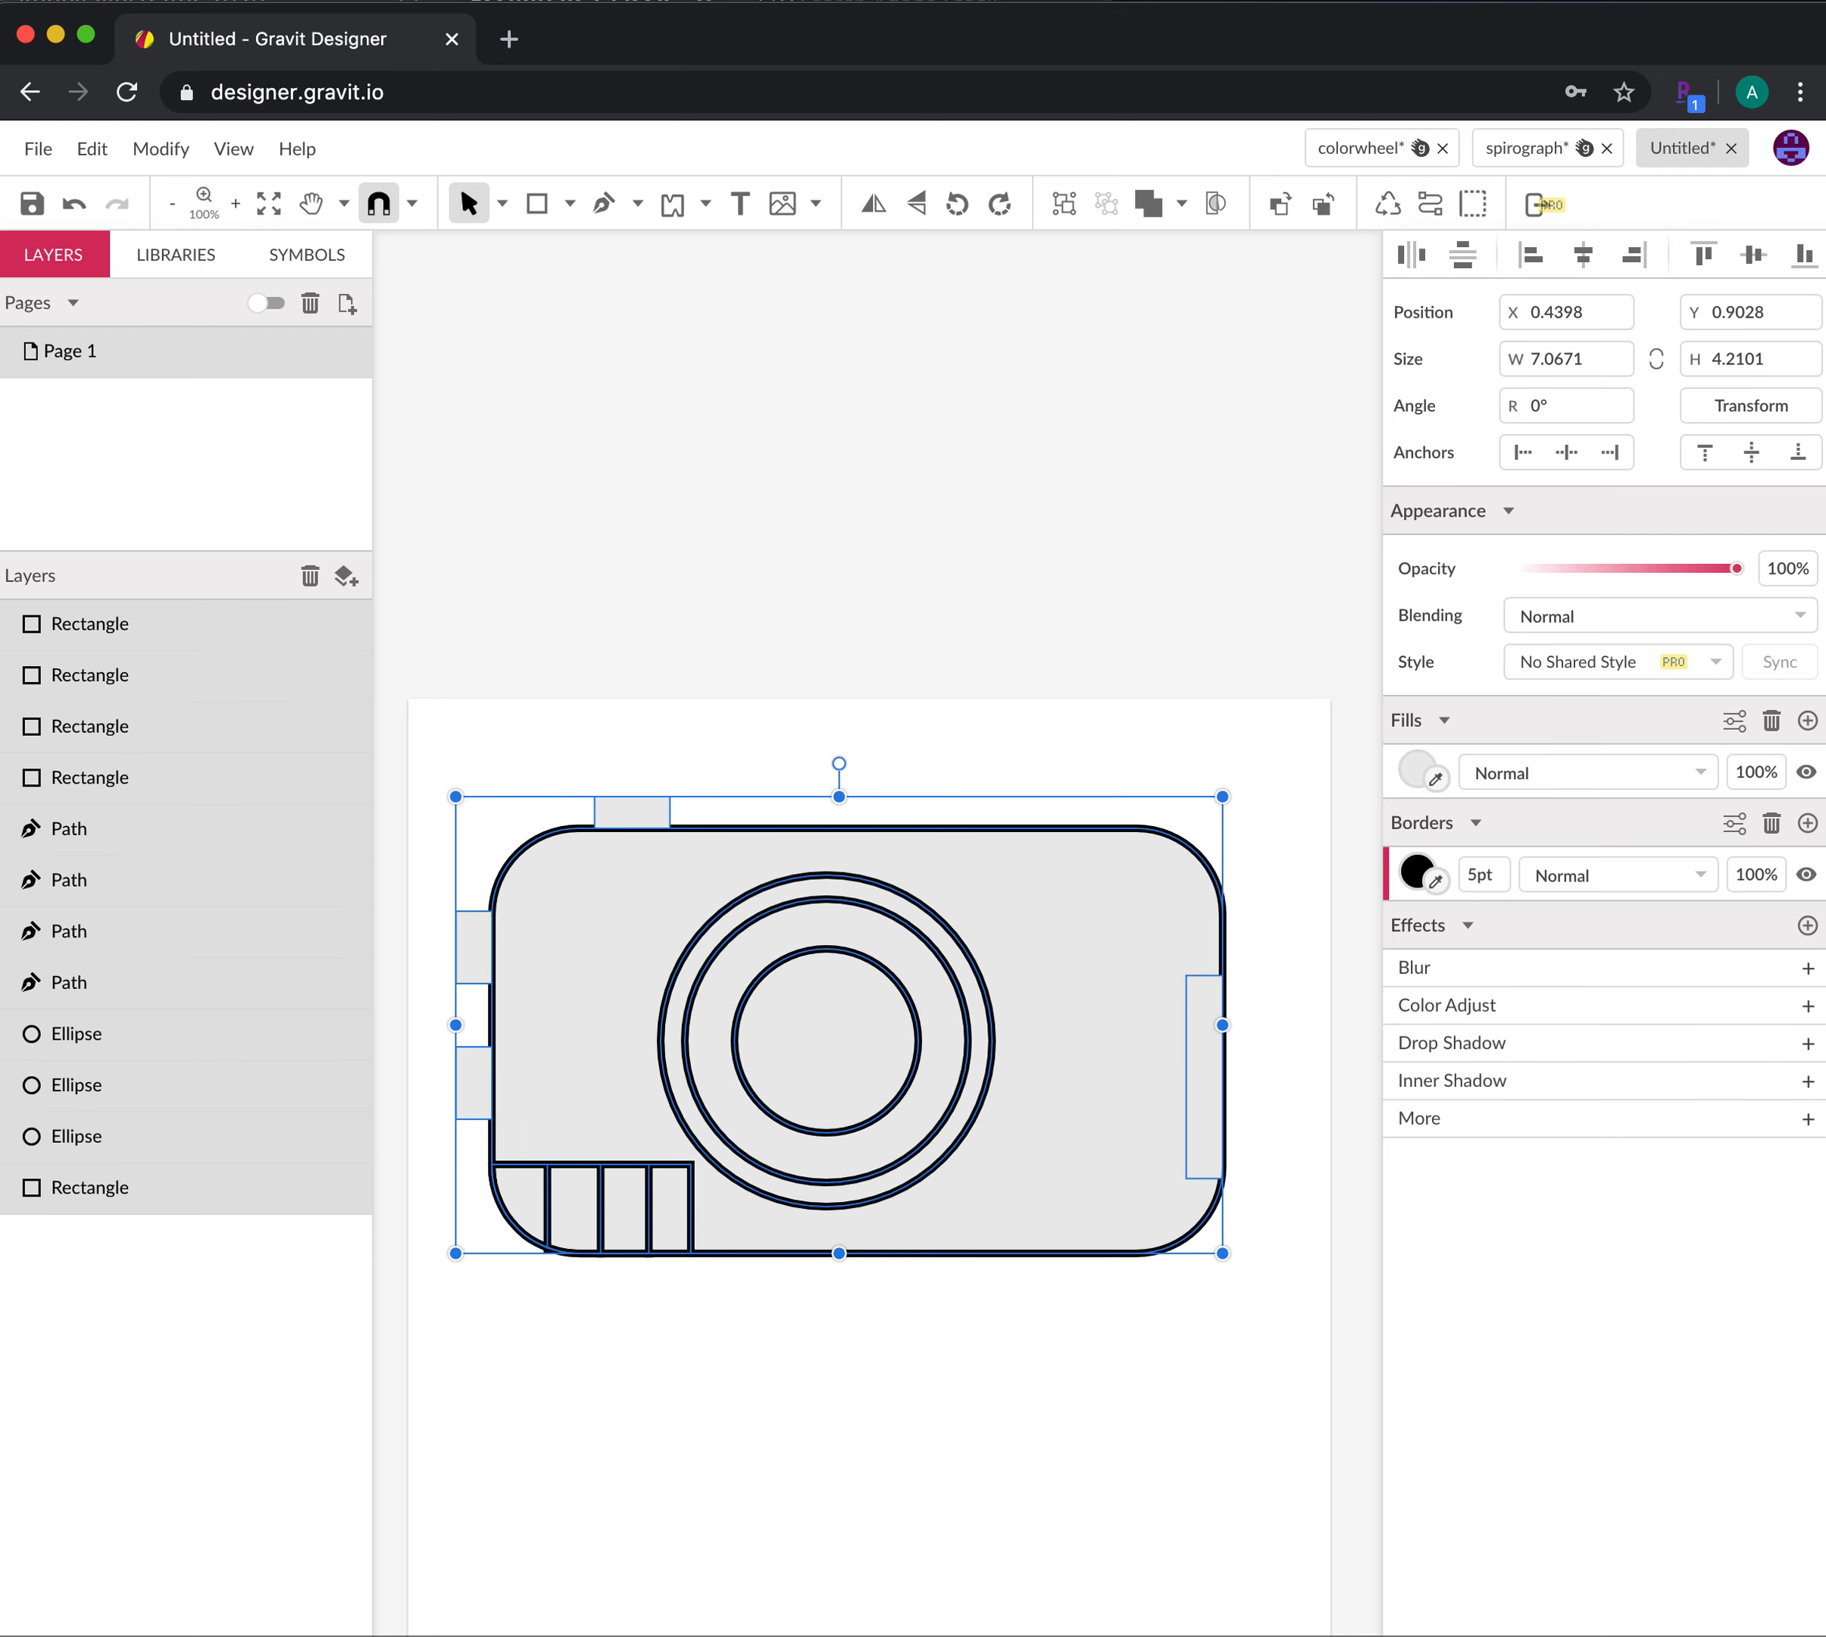
{"action": "left_click", "coordinate": [1299, 1435]}
{"action": "left_click", "coordinate": [1202, 1137]}
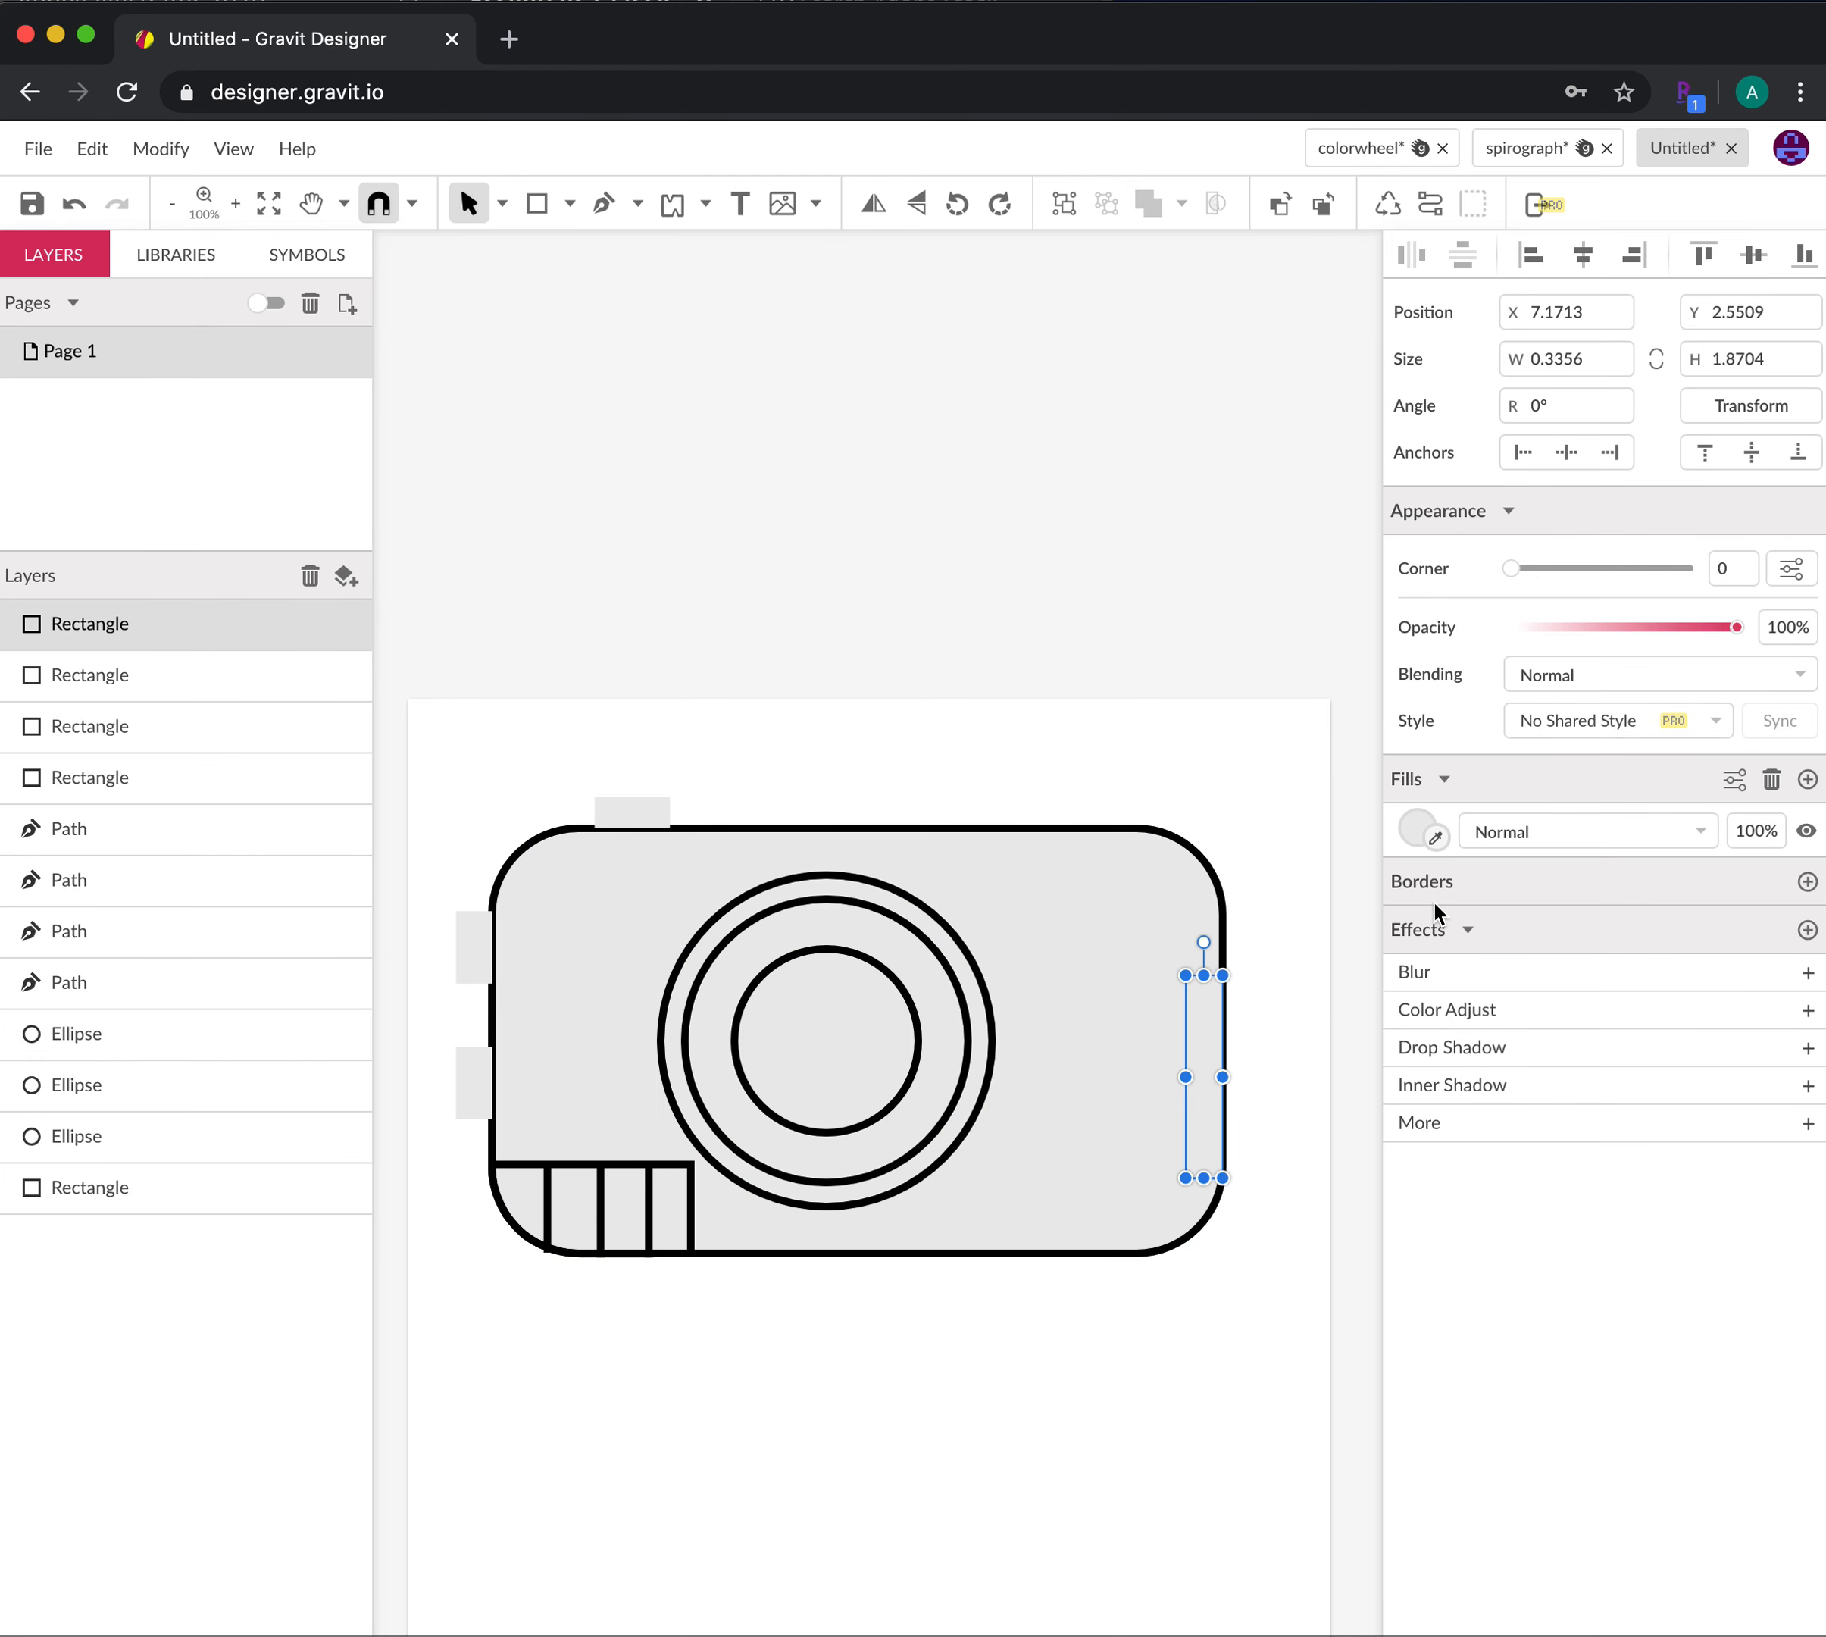
Add a 5pt border to the right grip rectangle
{"action": "left_click", "coordinate": [1806, 882]}
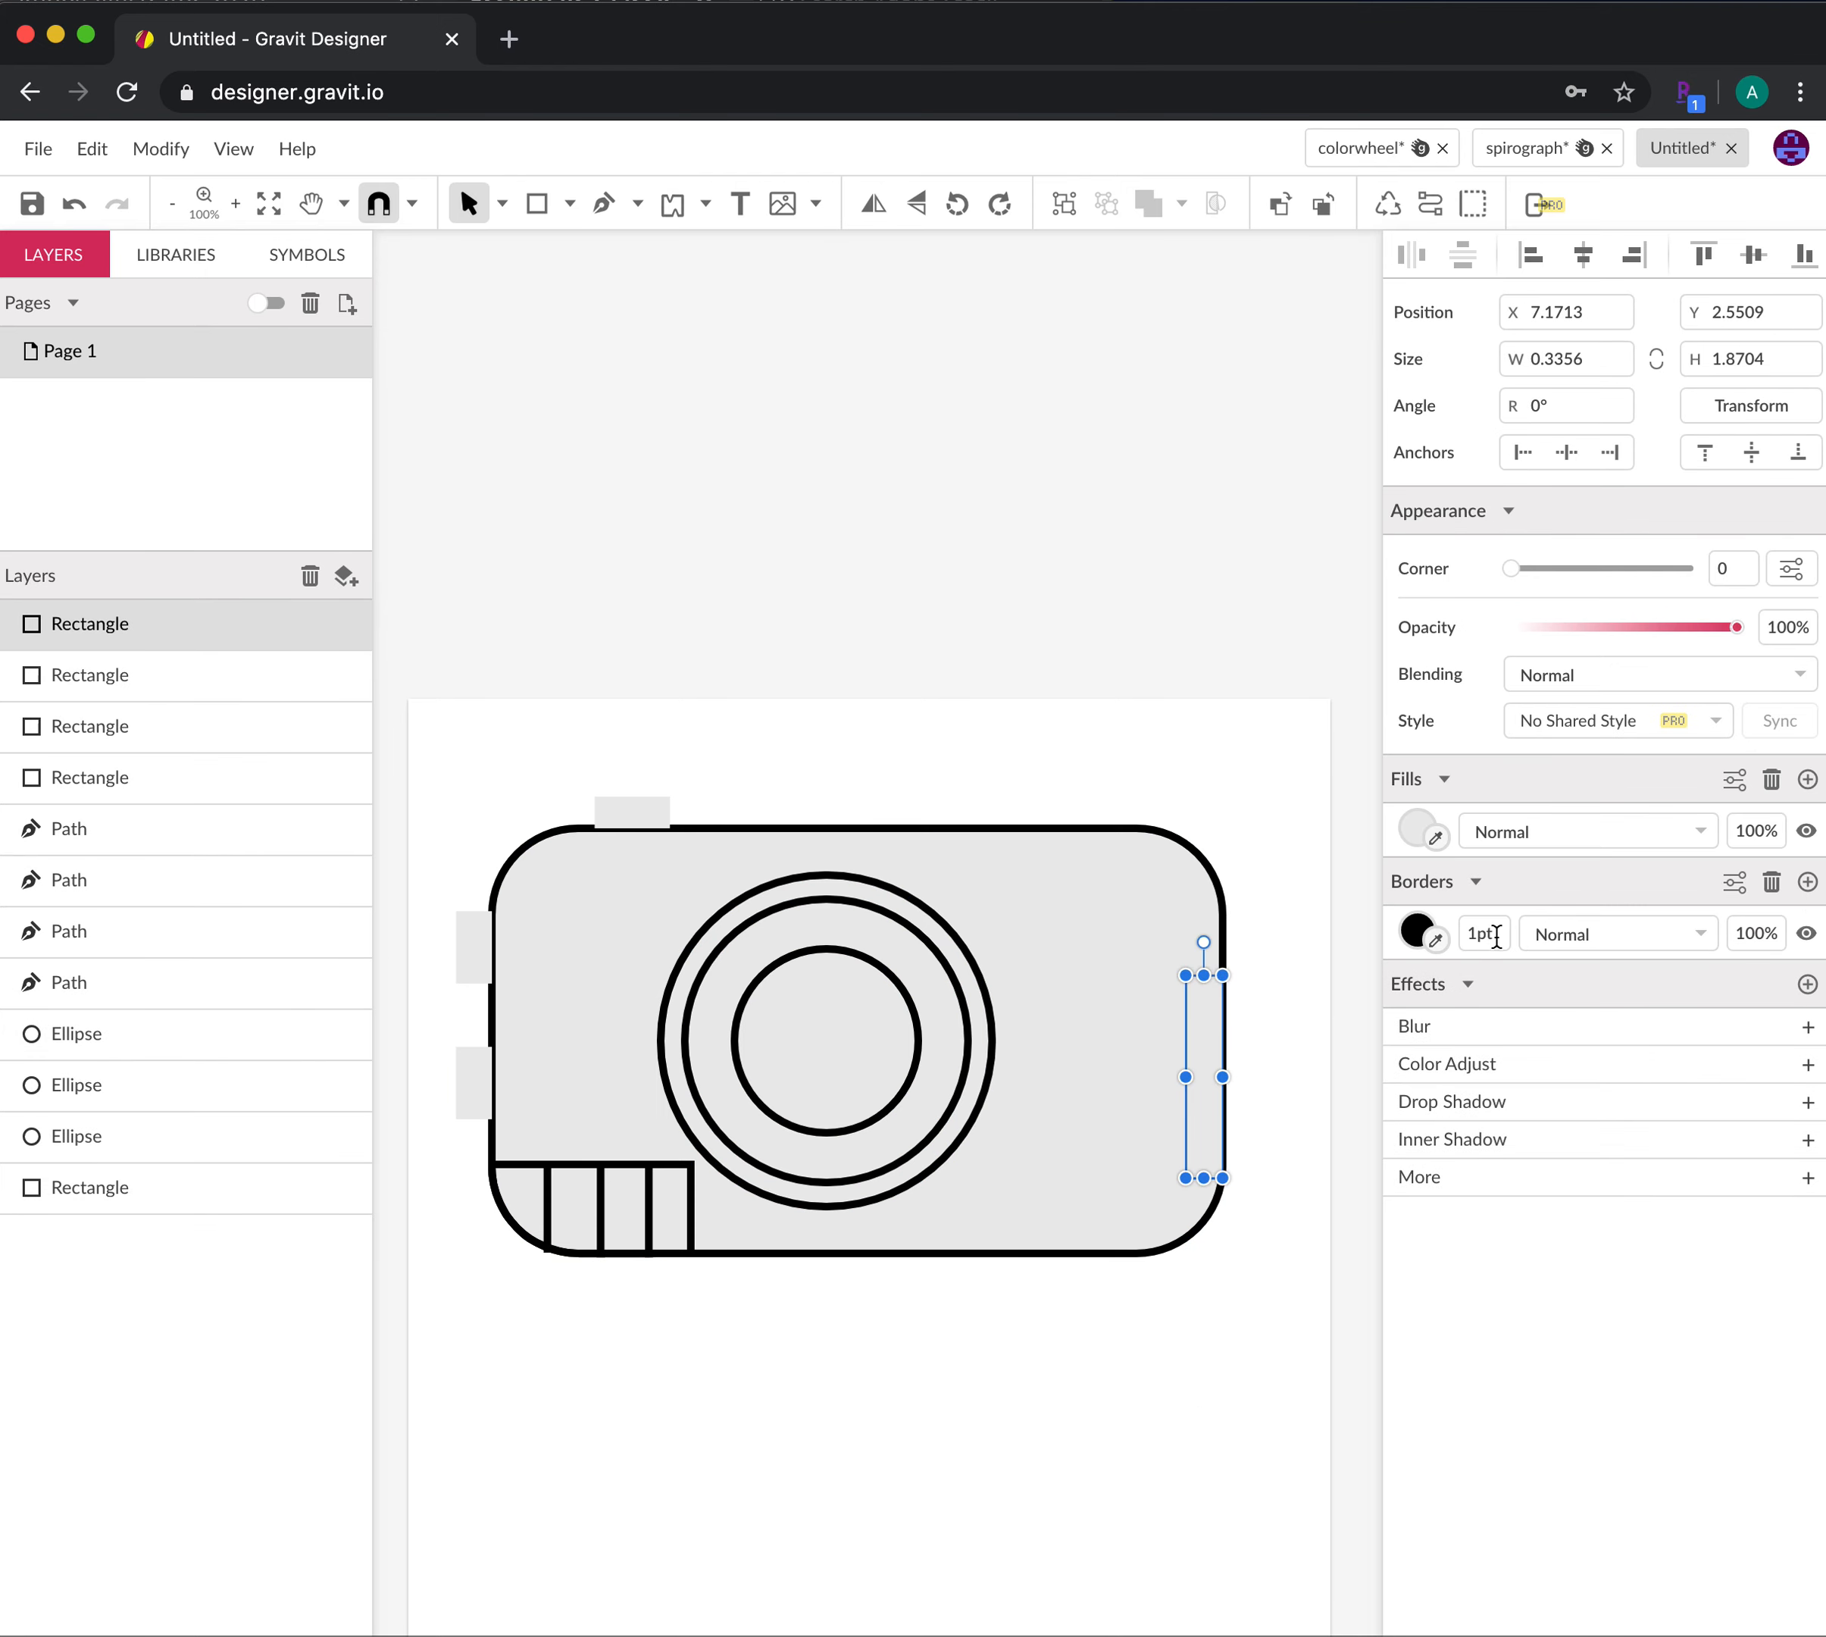
{"action": "type", "text": "5"}
{"action": "key", "text": "Return"}
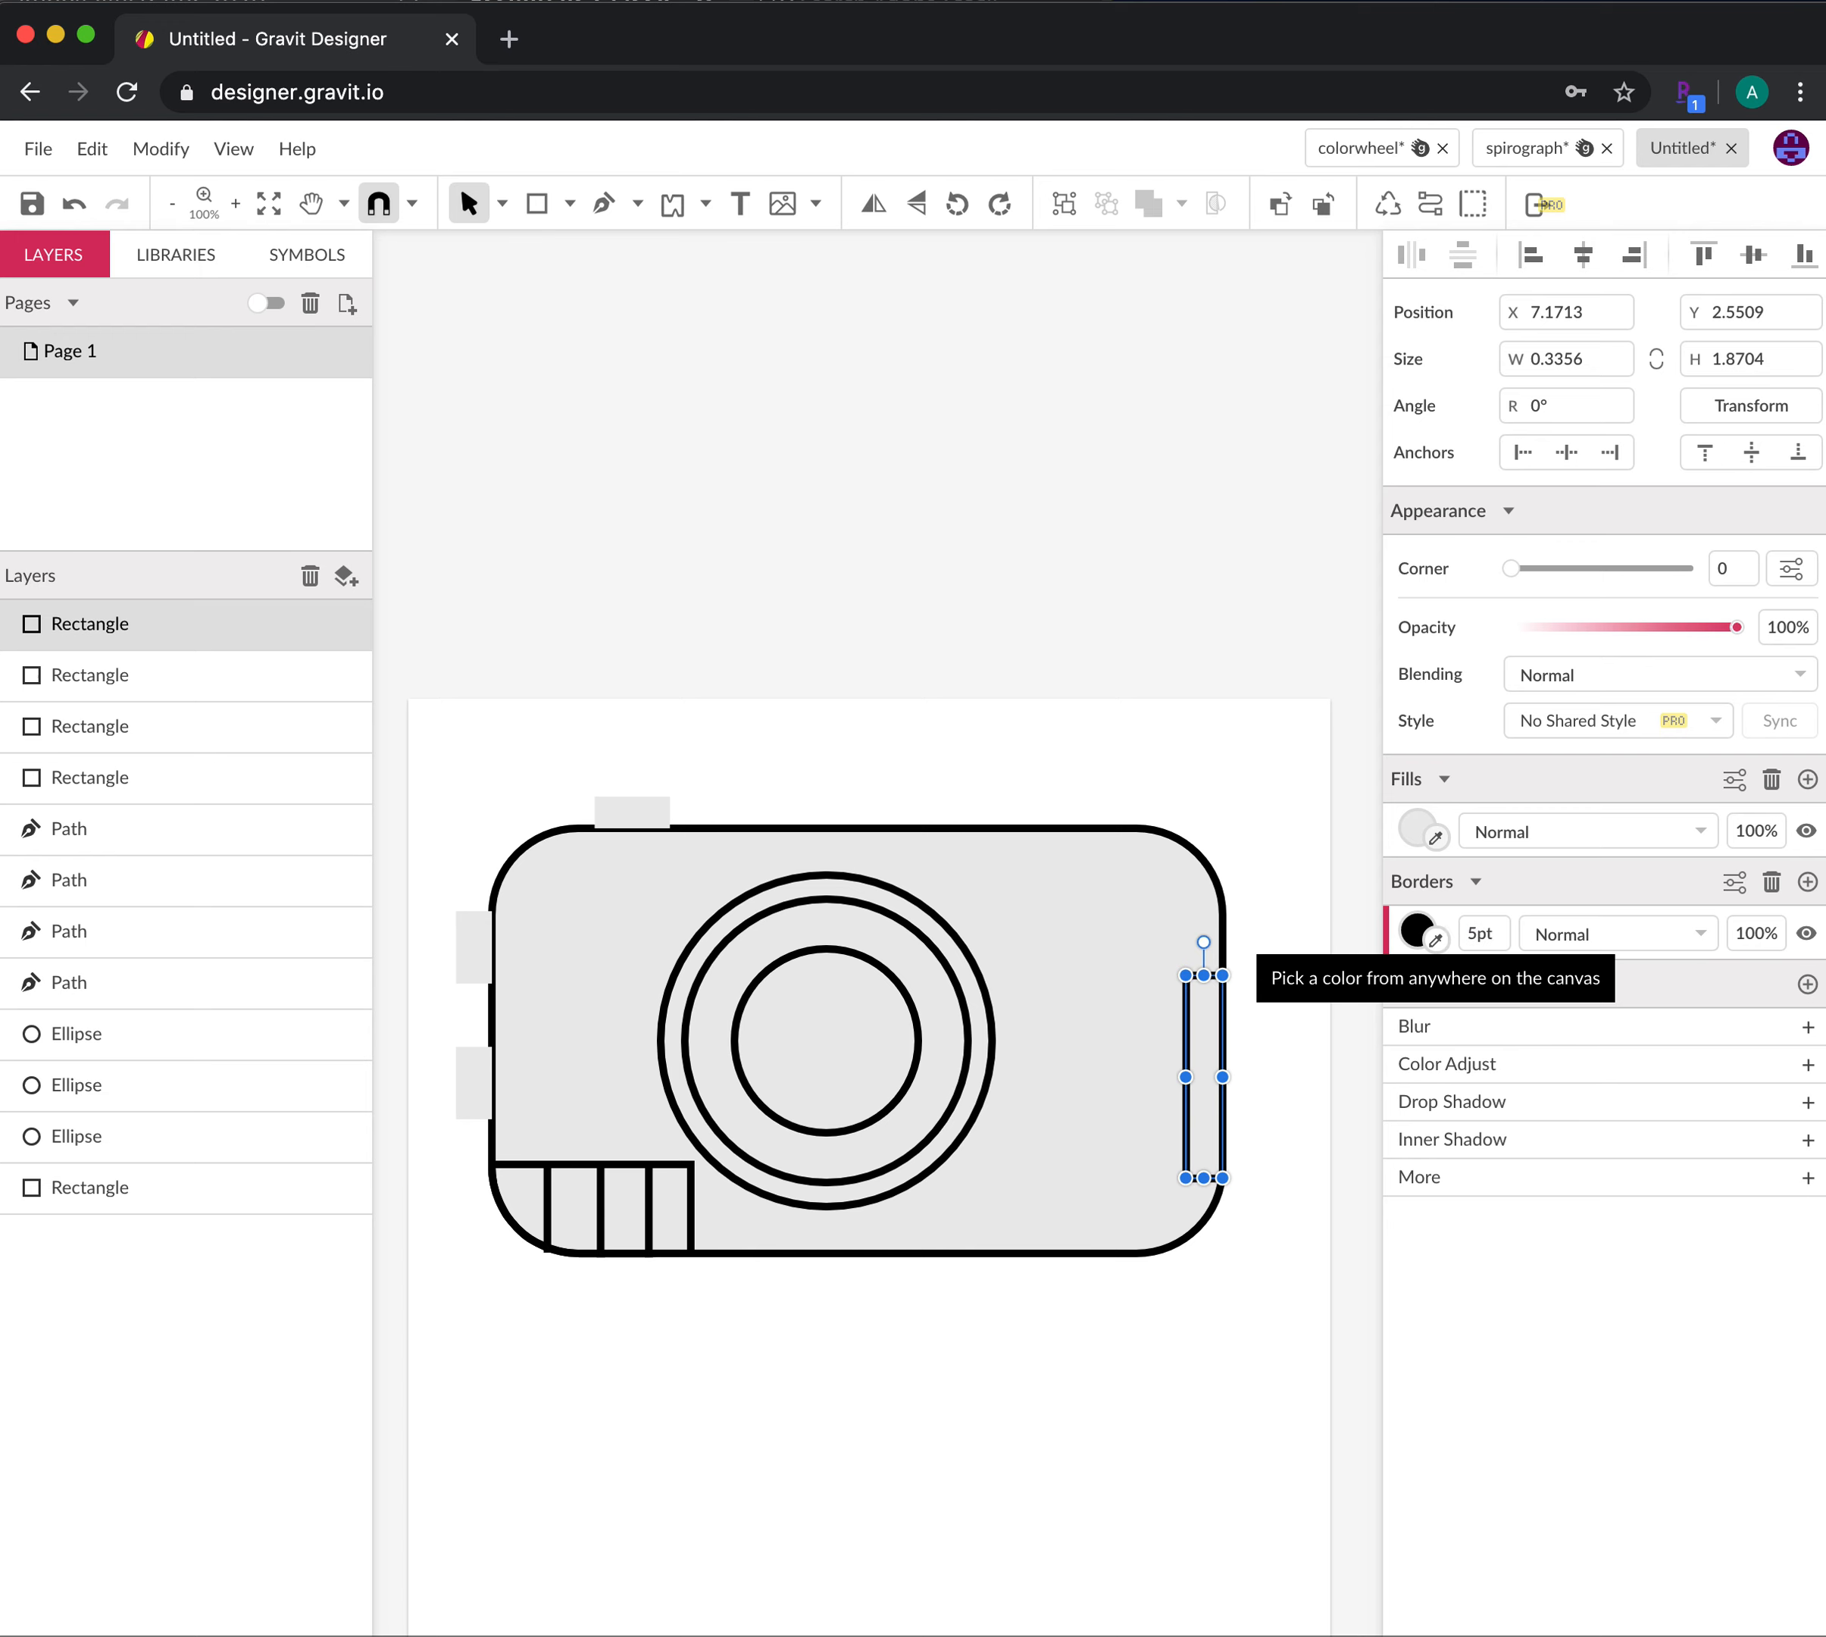
Add a 5pt border to the top button and both left side buttons
{"action": "left_click", "coordinate": [673, 803]}
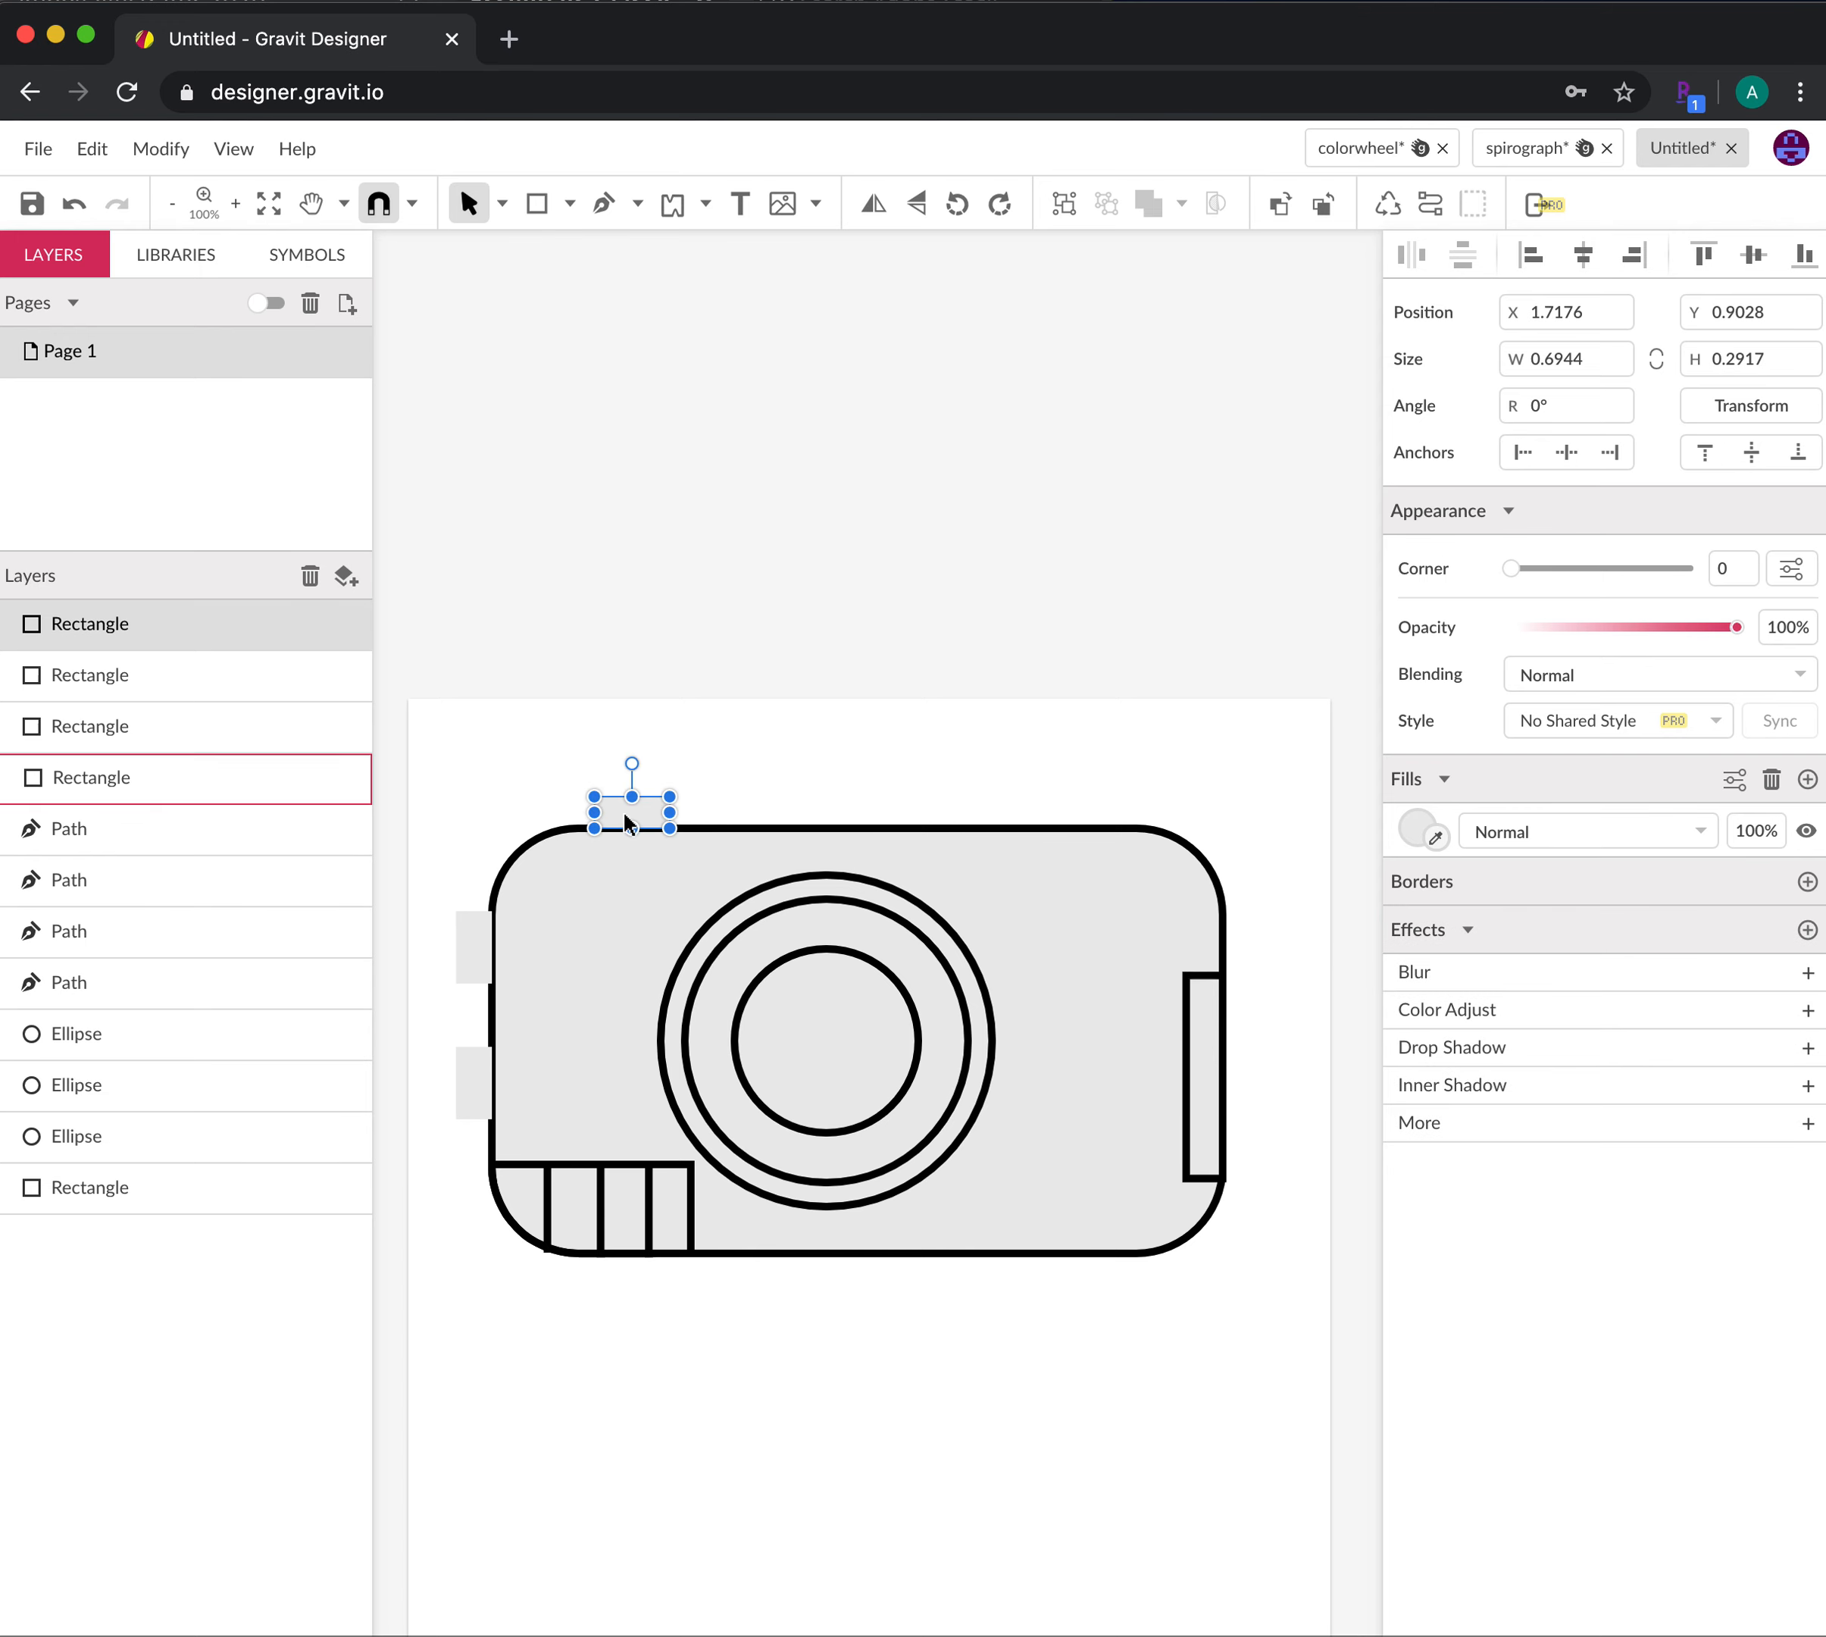
{"action": "left_click", "coordinate": [482, 943], "text": "shift"}
{"action": "left_click", "coordinate": [475, 1083], "text": "shift"}
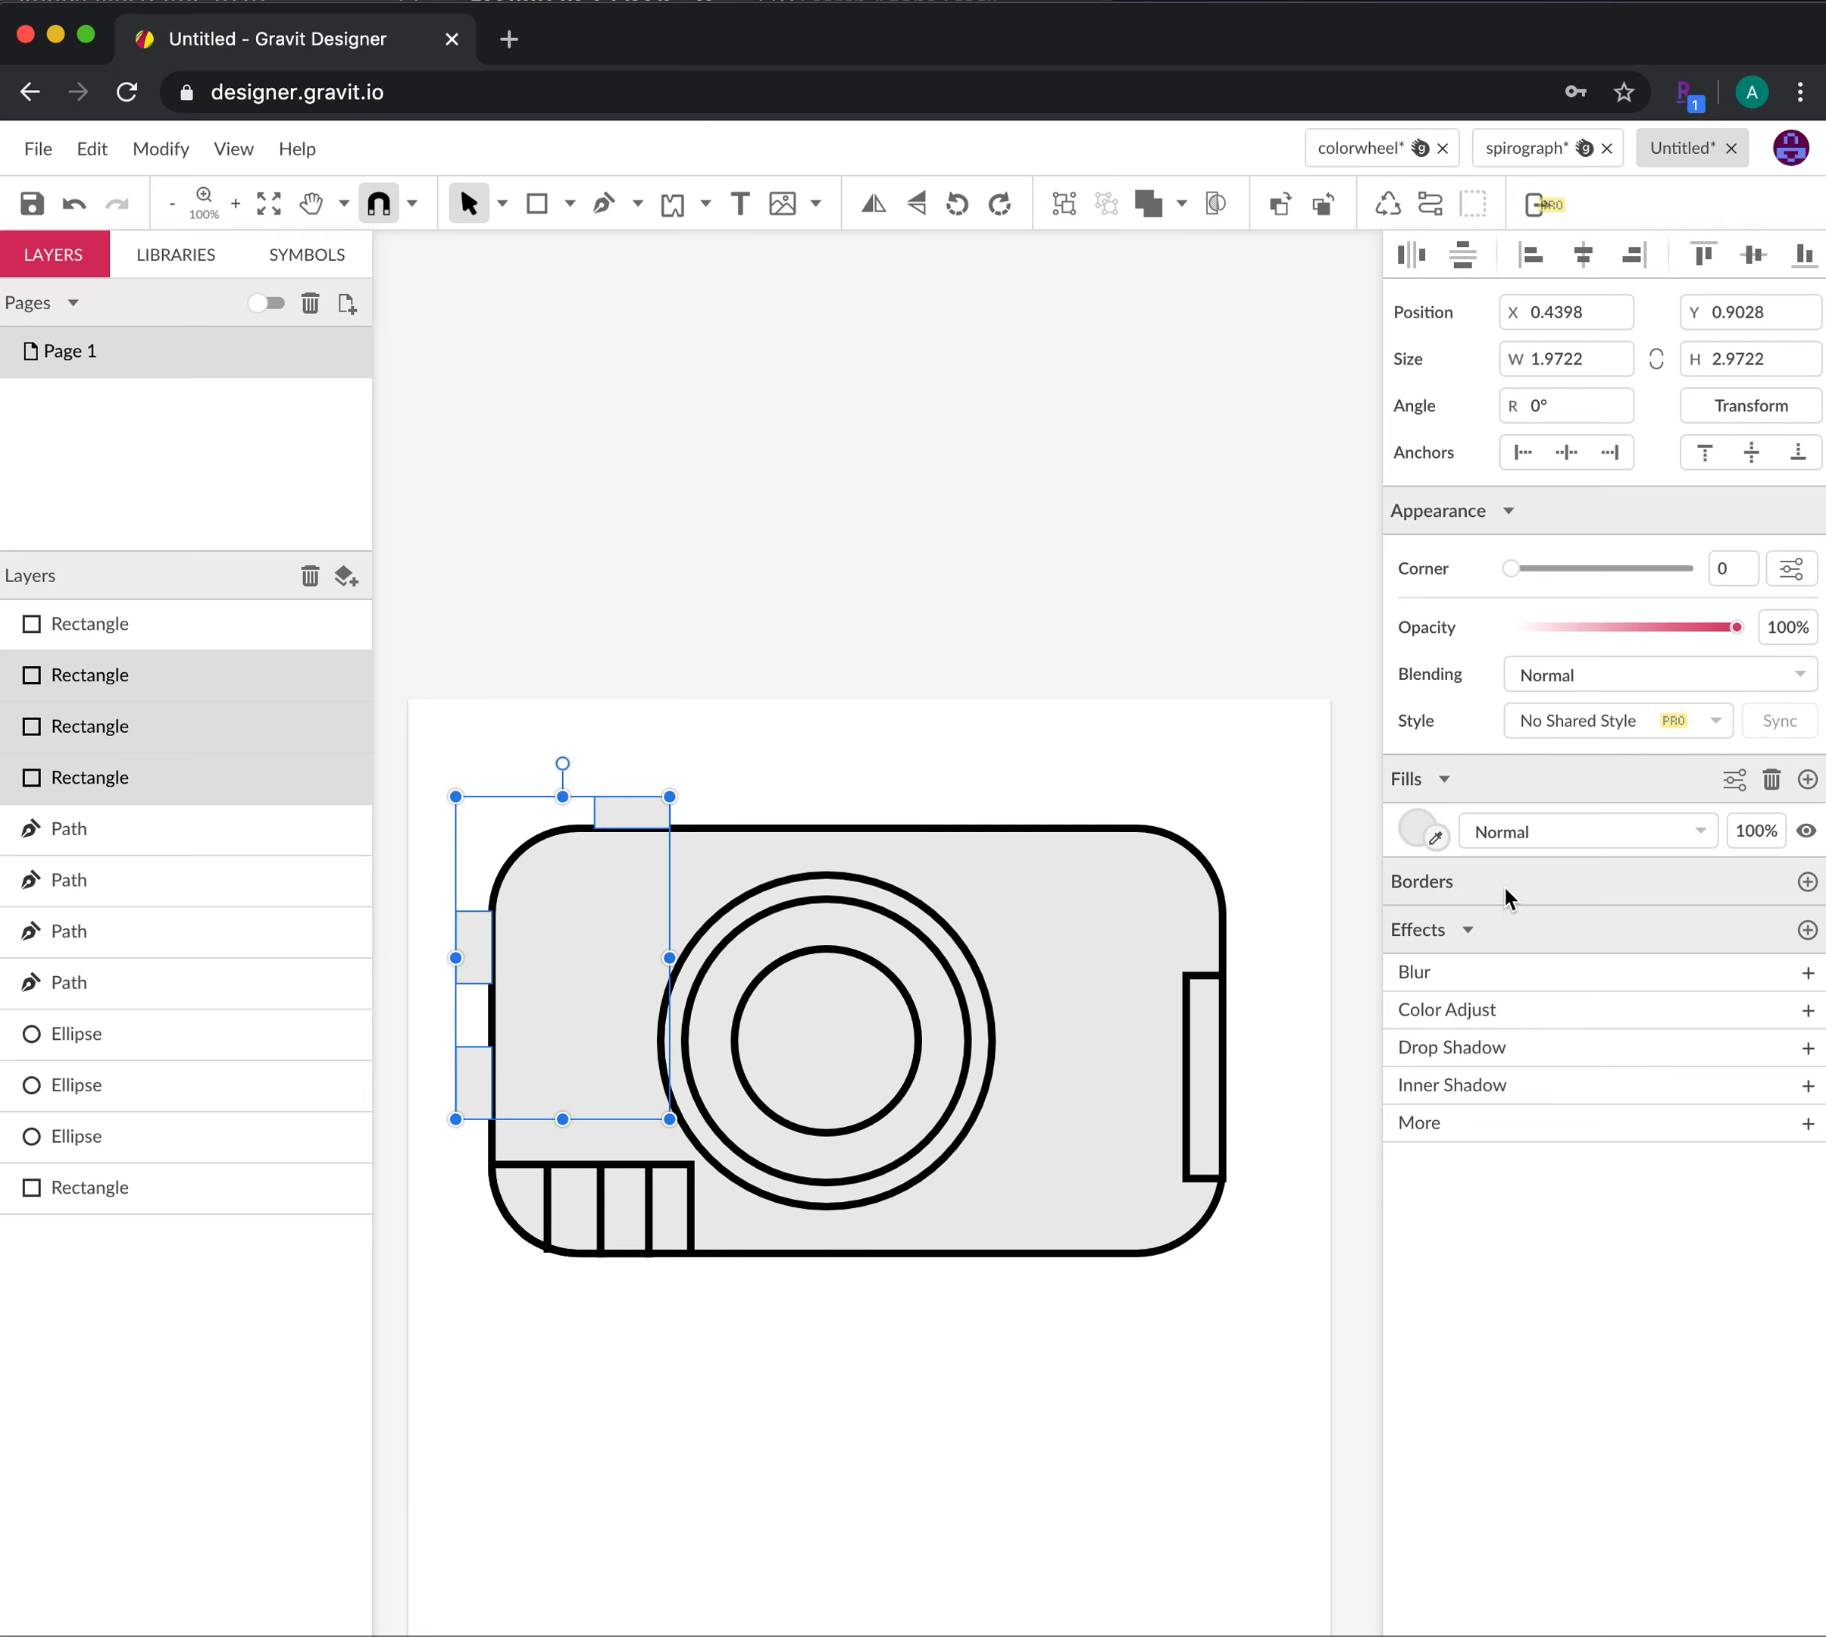
{"action": "left_click", "coordinate": [1807, 882]}
{"action": "double_click", "coordinate": [1482, 933]}
{"action": "type", "text": "5pt"}
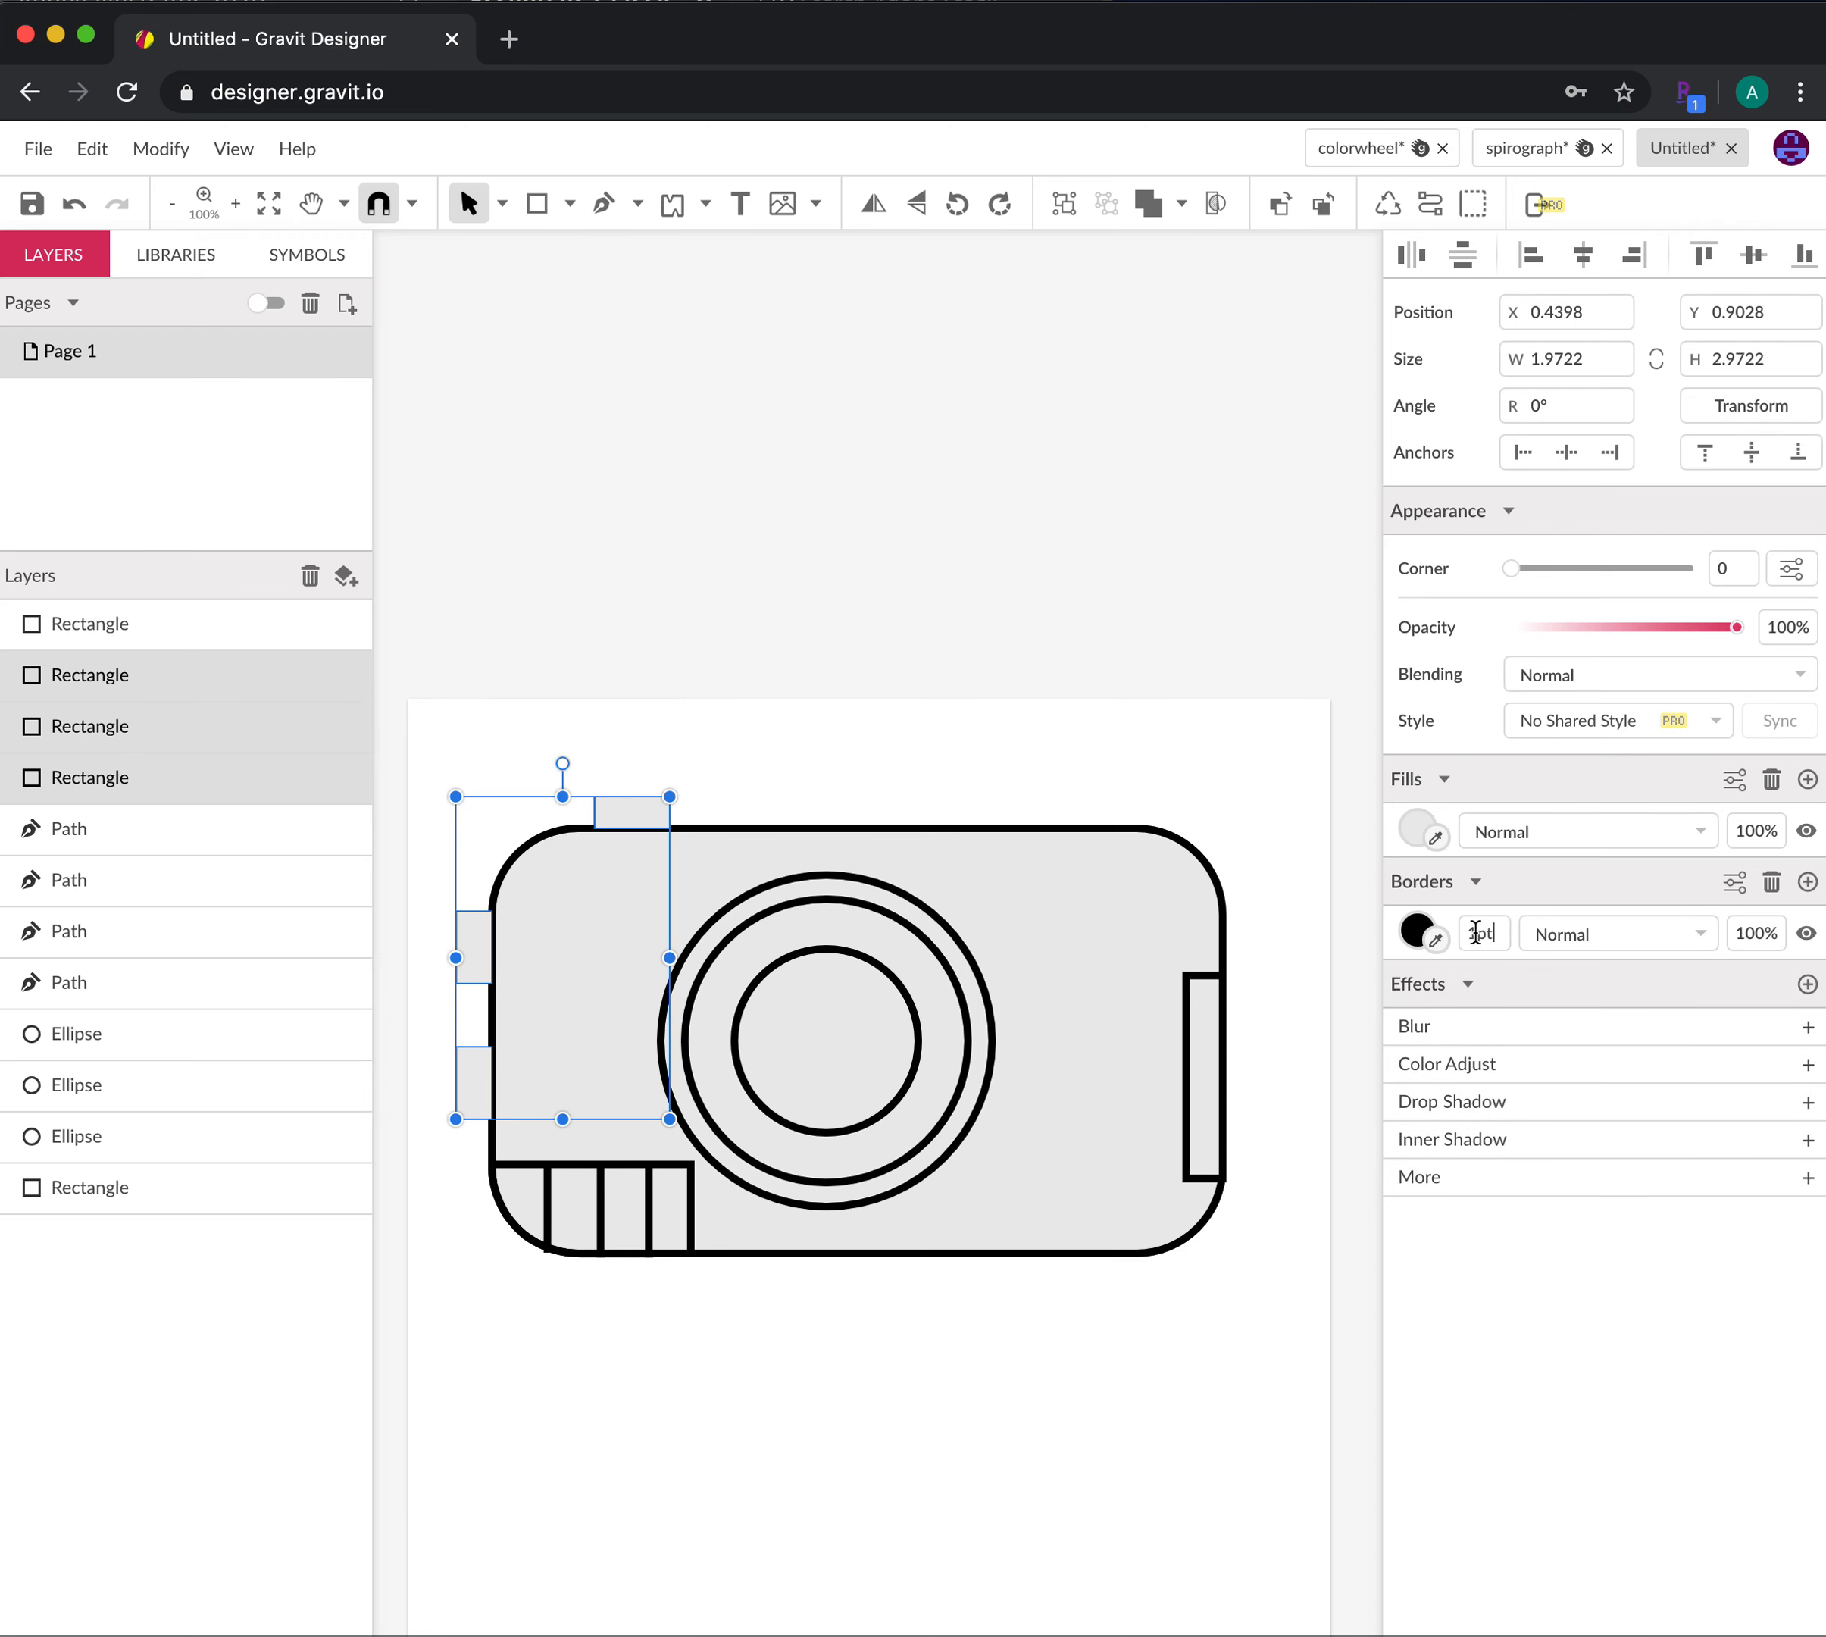
{"action": "key", "text": "Return"}
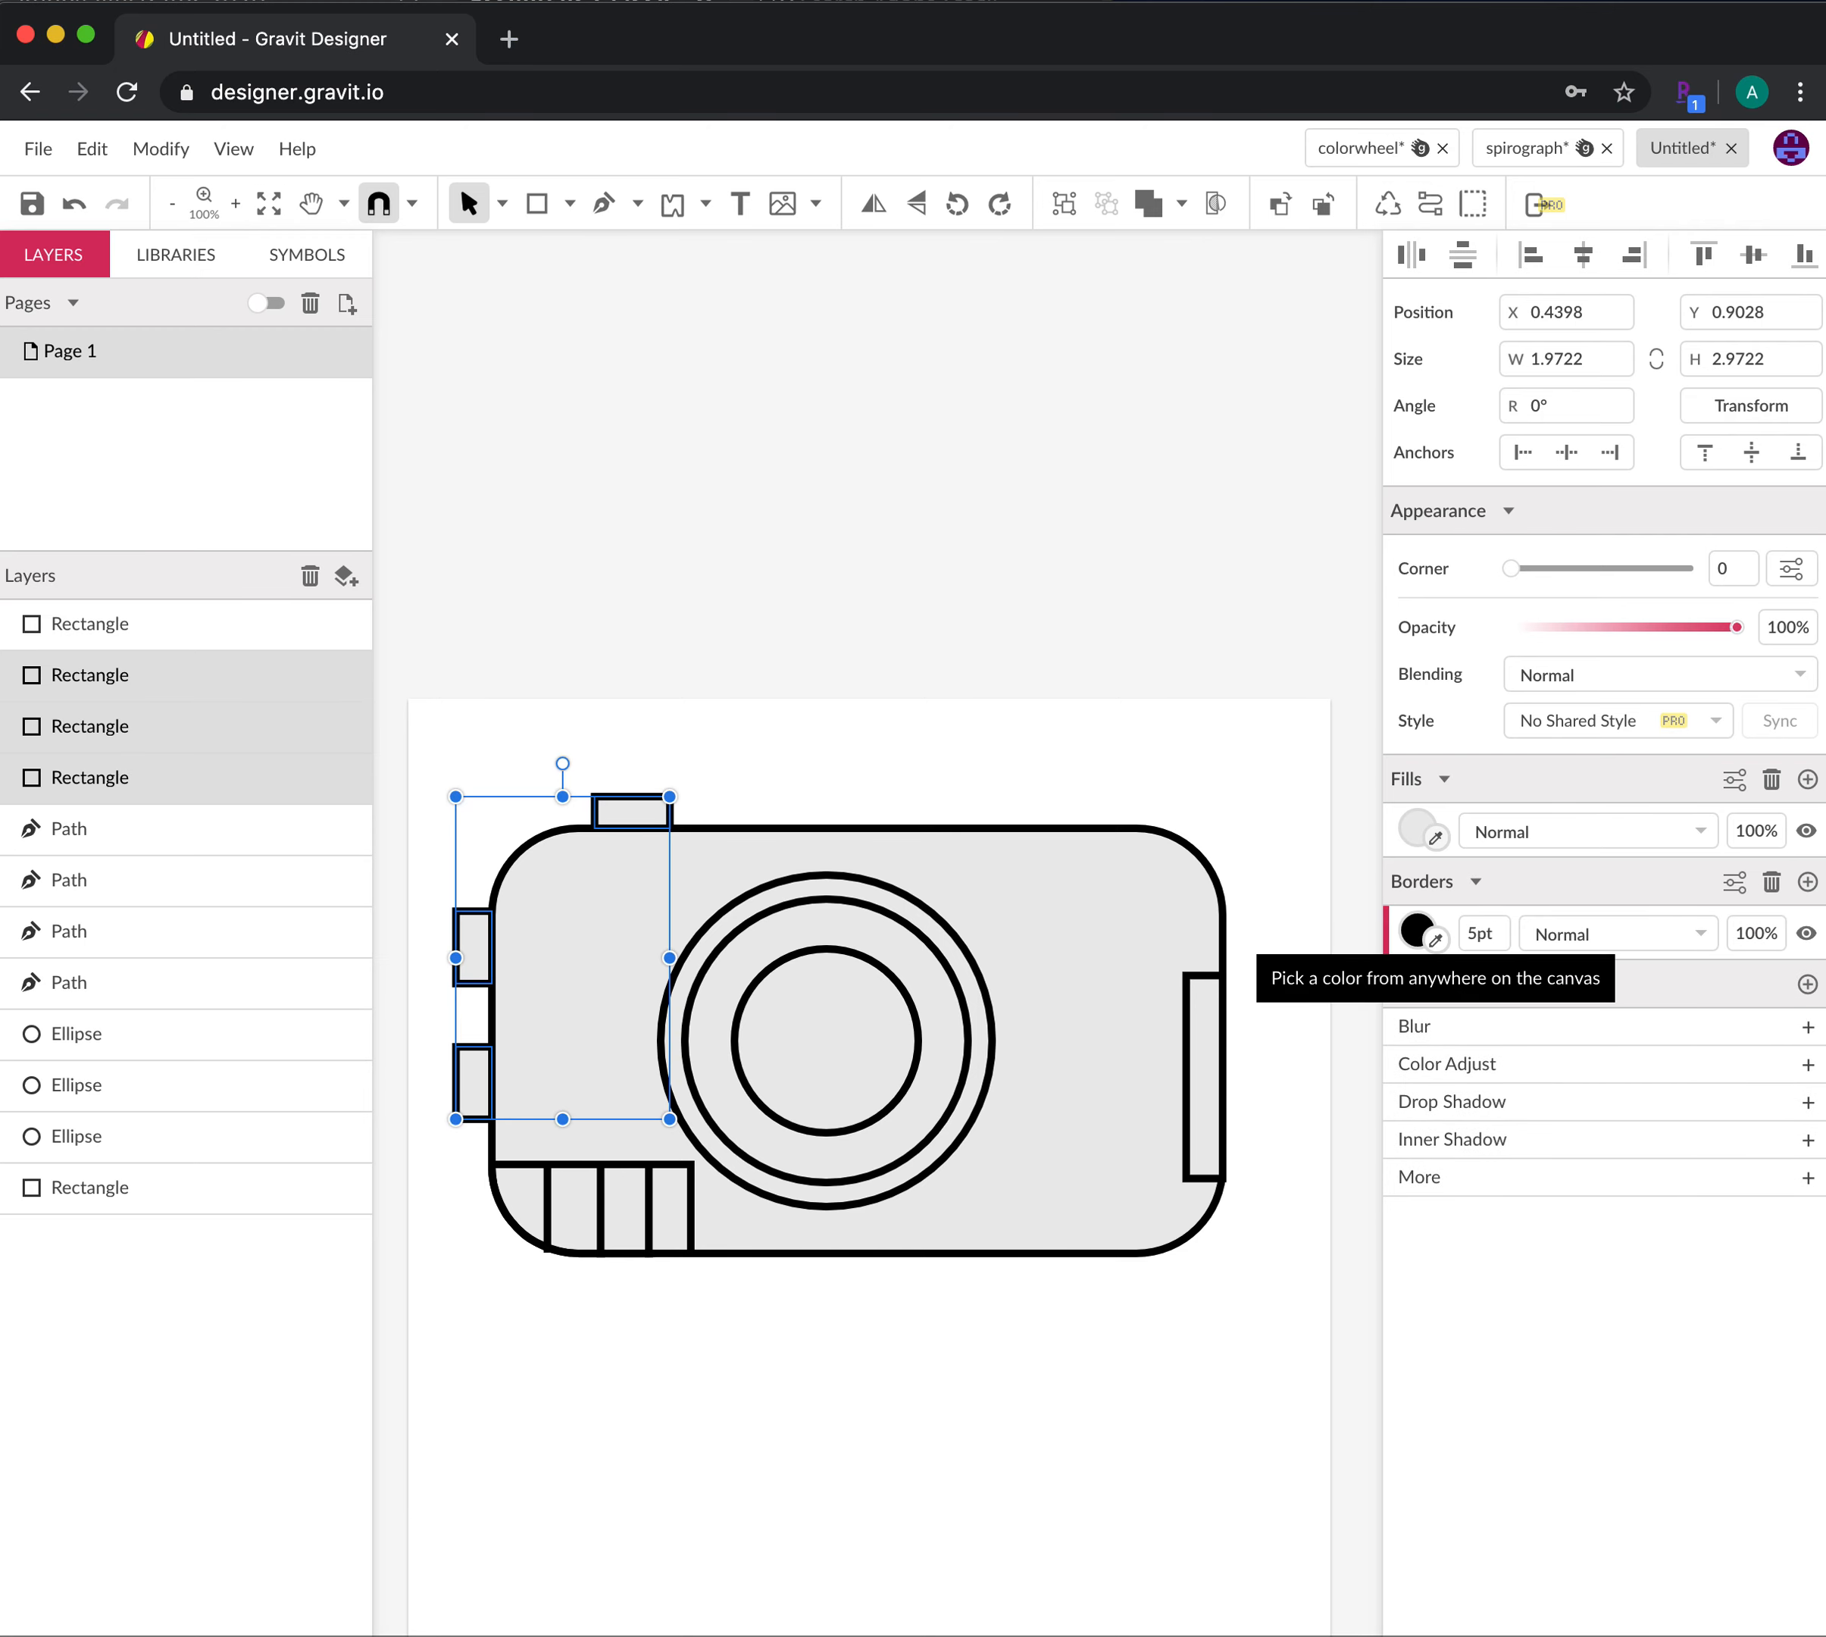
{"action": "left_click", "coordinate": [1157, 1416]}
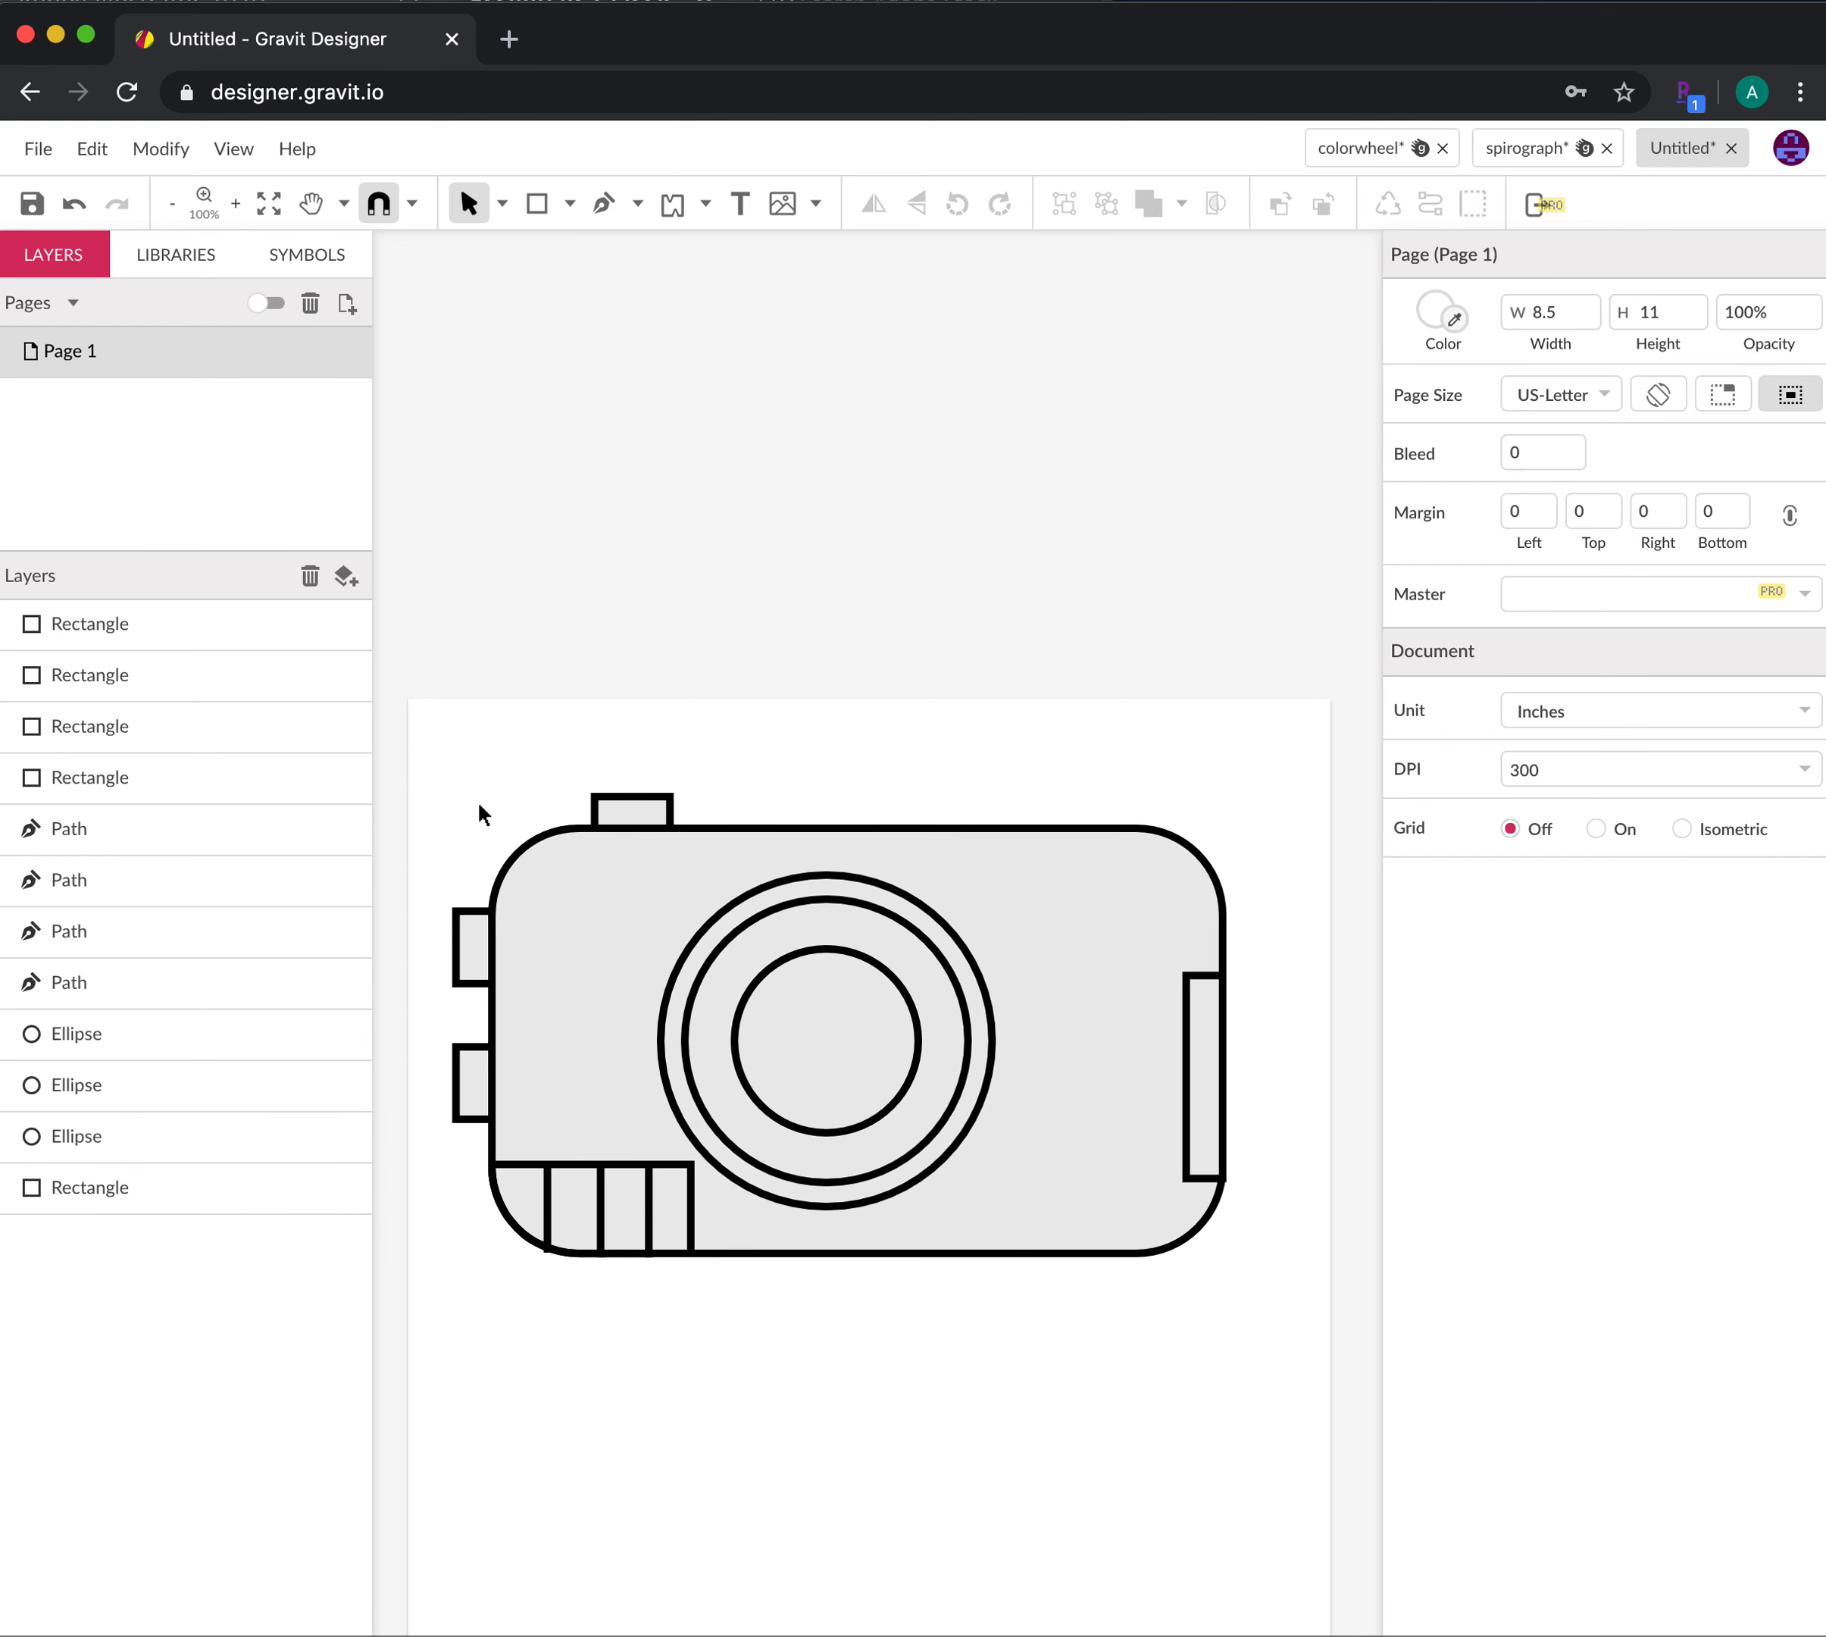
{"action": "left_click_drag", "start_coordinate": [437, 759], "coordinate": [1257, 1309]}
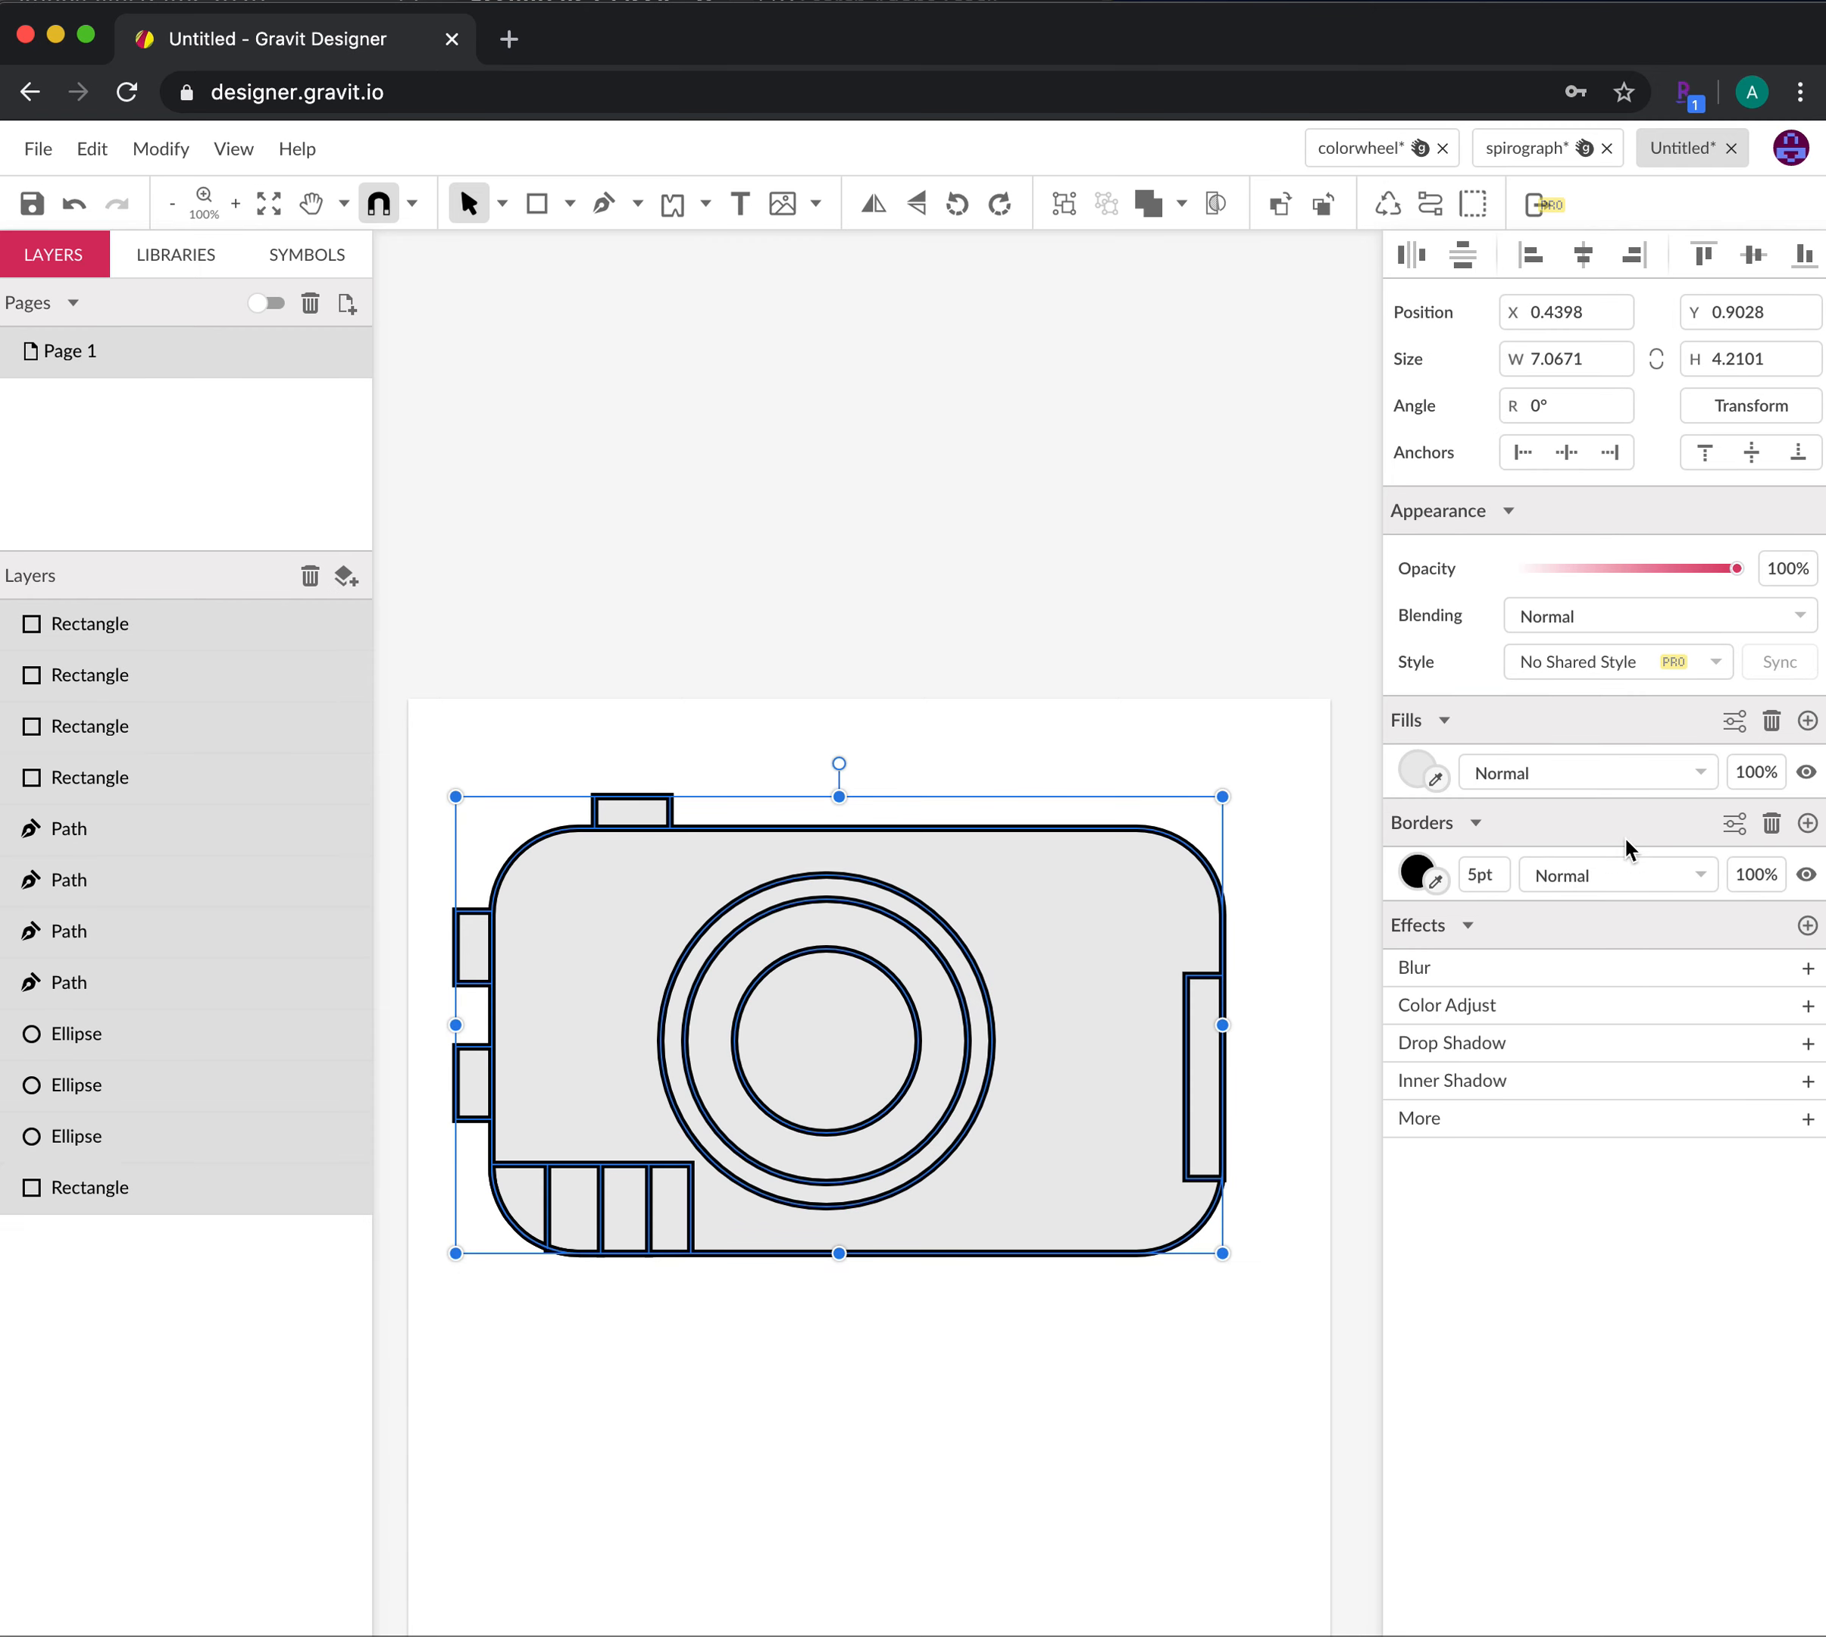
Set the fill opacity of all camera shapes to 0%
{"action": "left_click", "coordinate": [1761, 771]}
{"action": "type", "text": "0"}
{"action": "key", "text": "Return"}
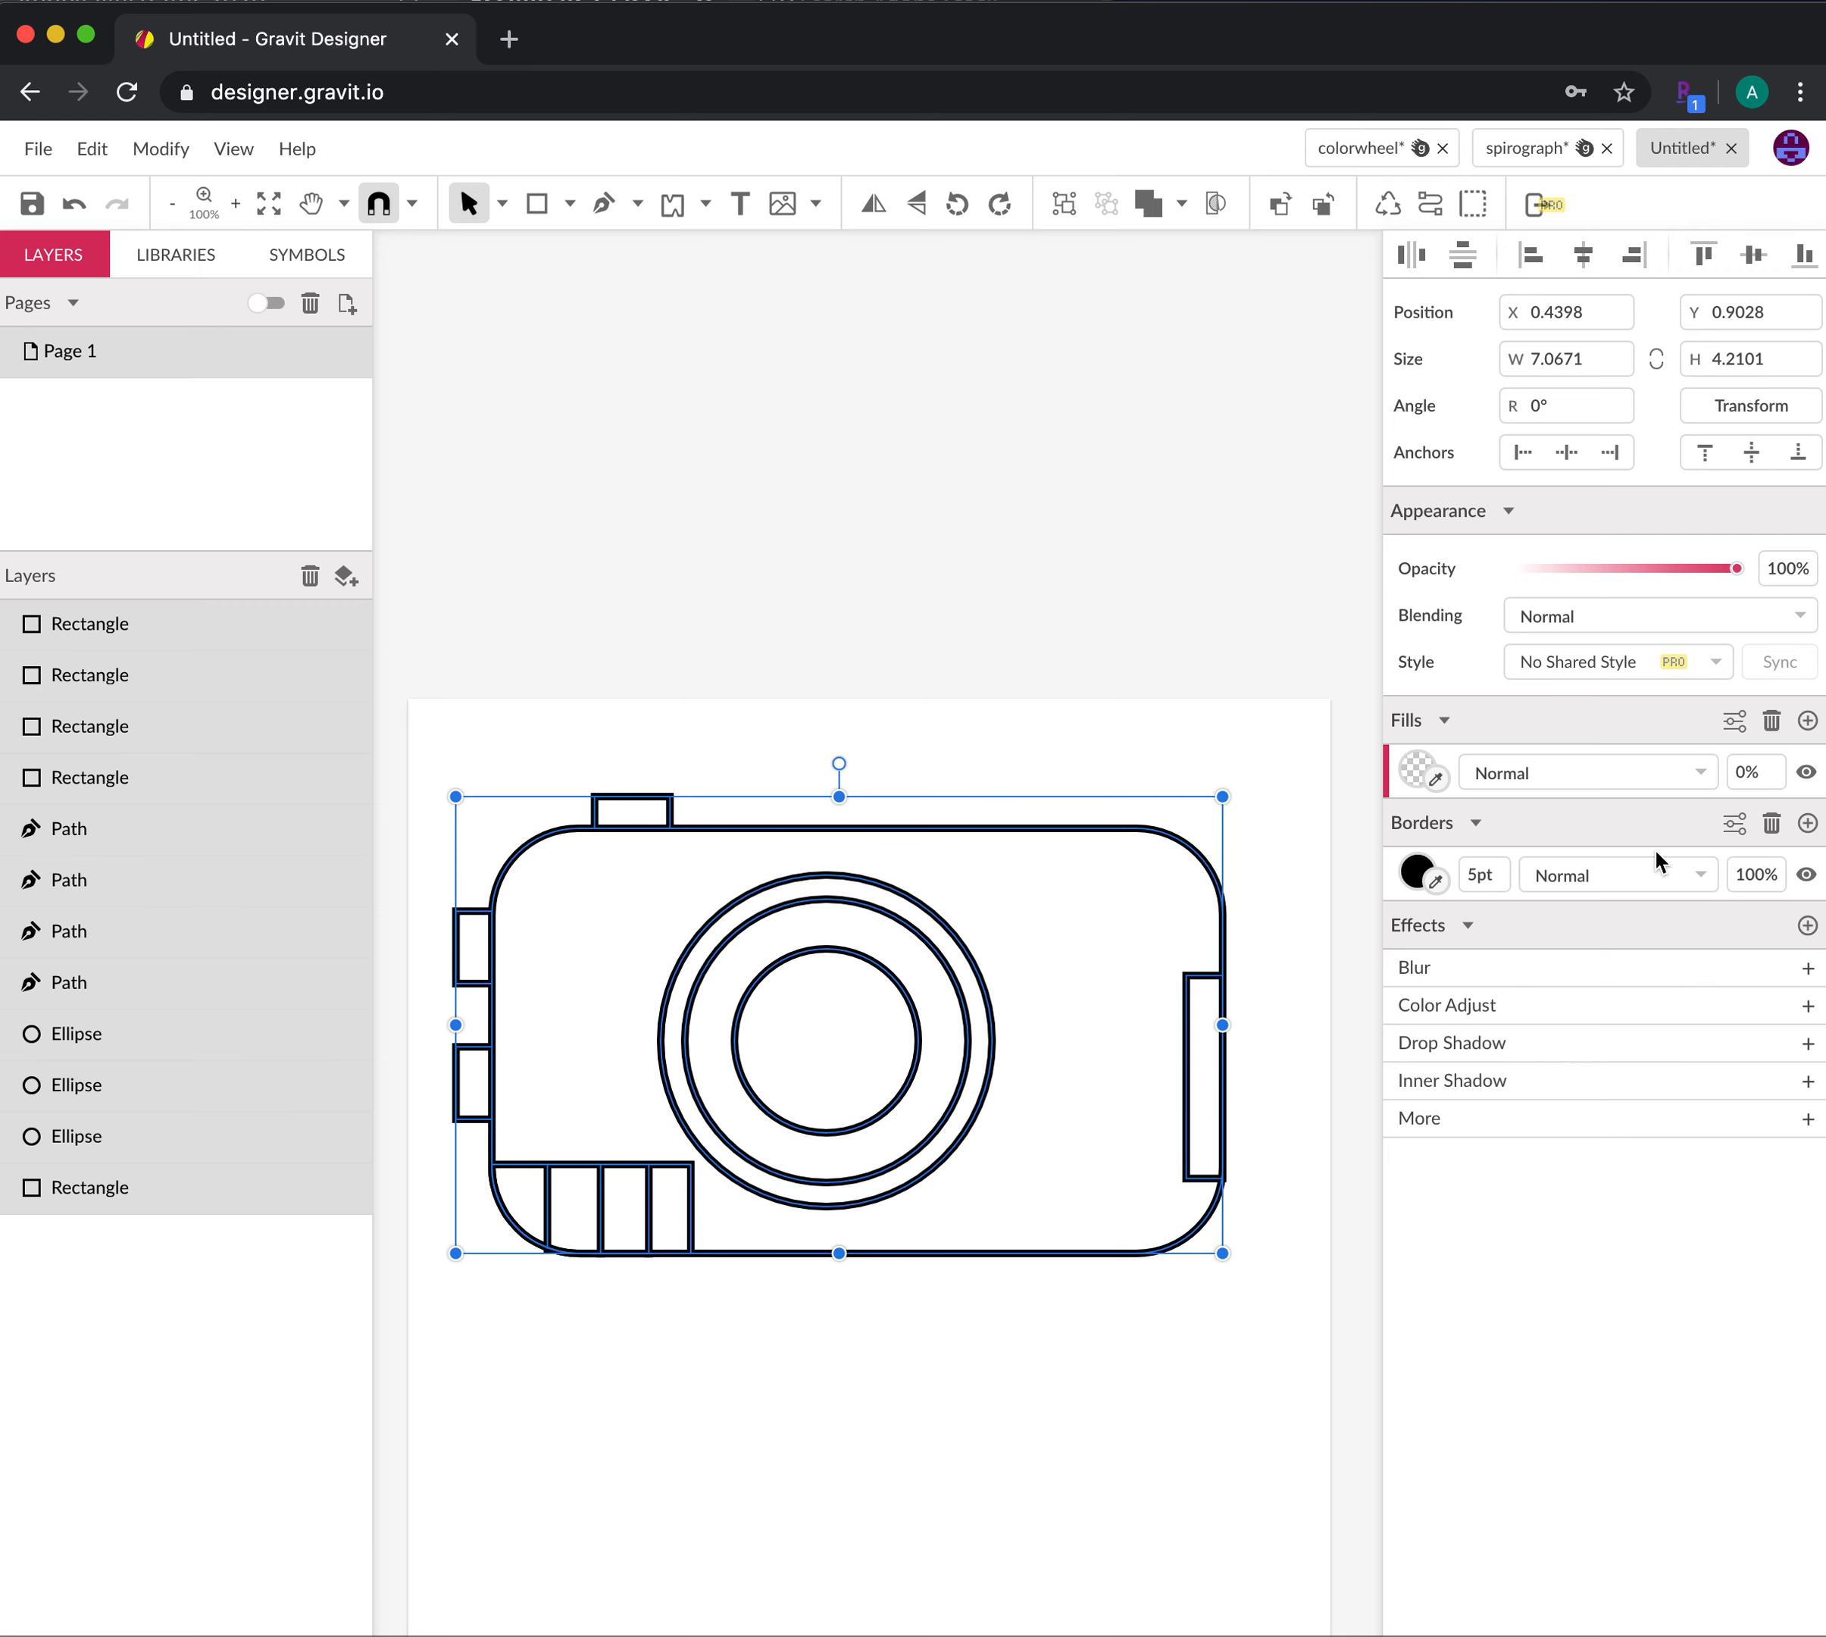
Change all camera outlines to dark red #980000
{"action": "left_click", "coordinate": [1417, 873]}
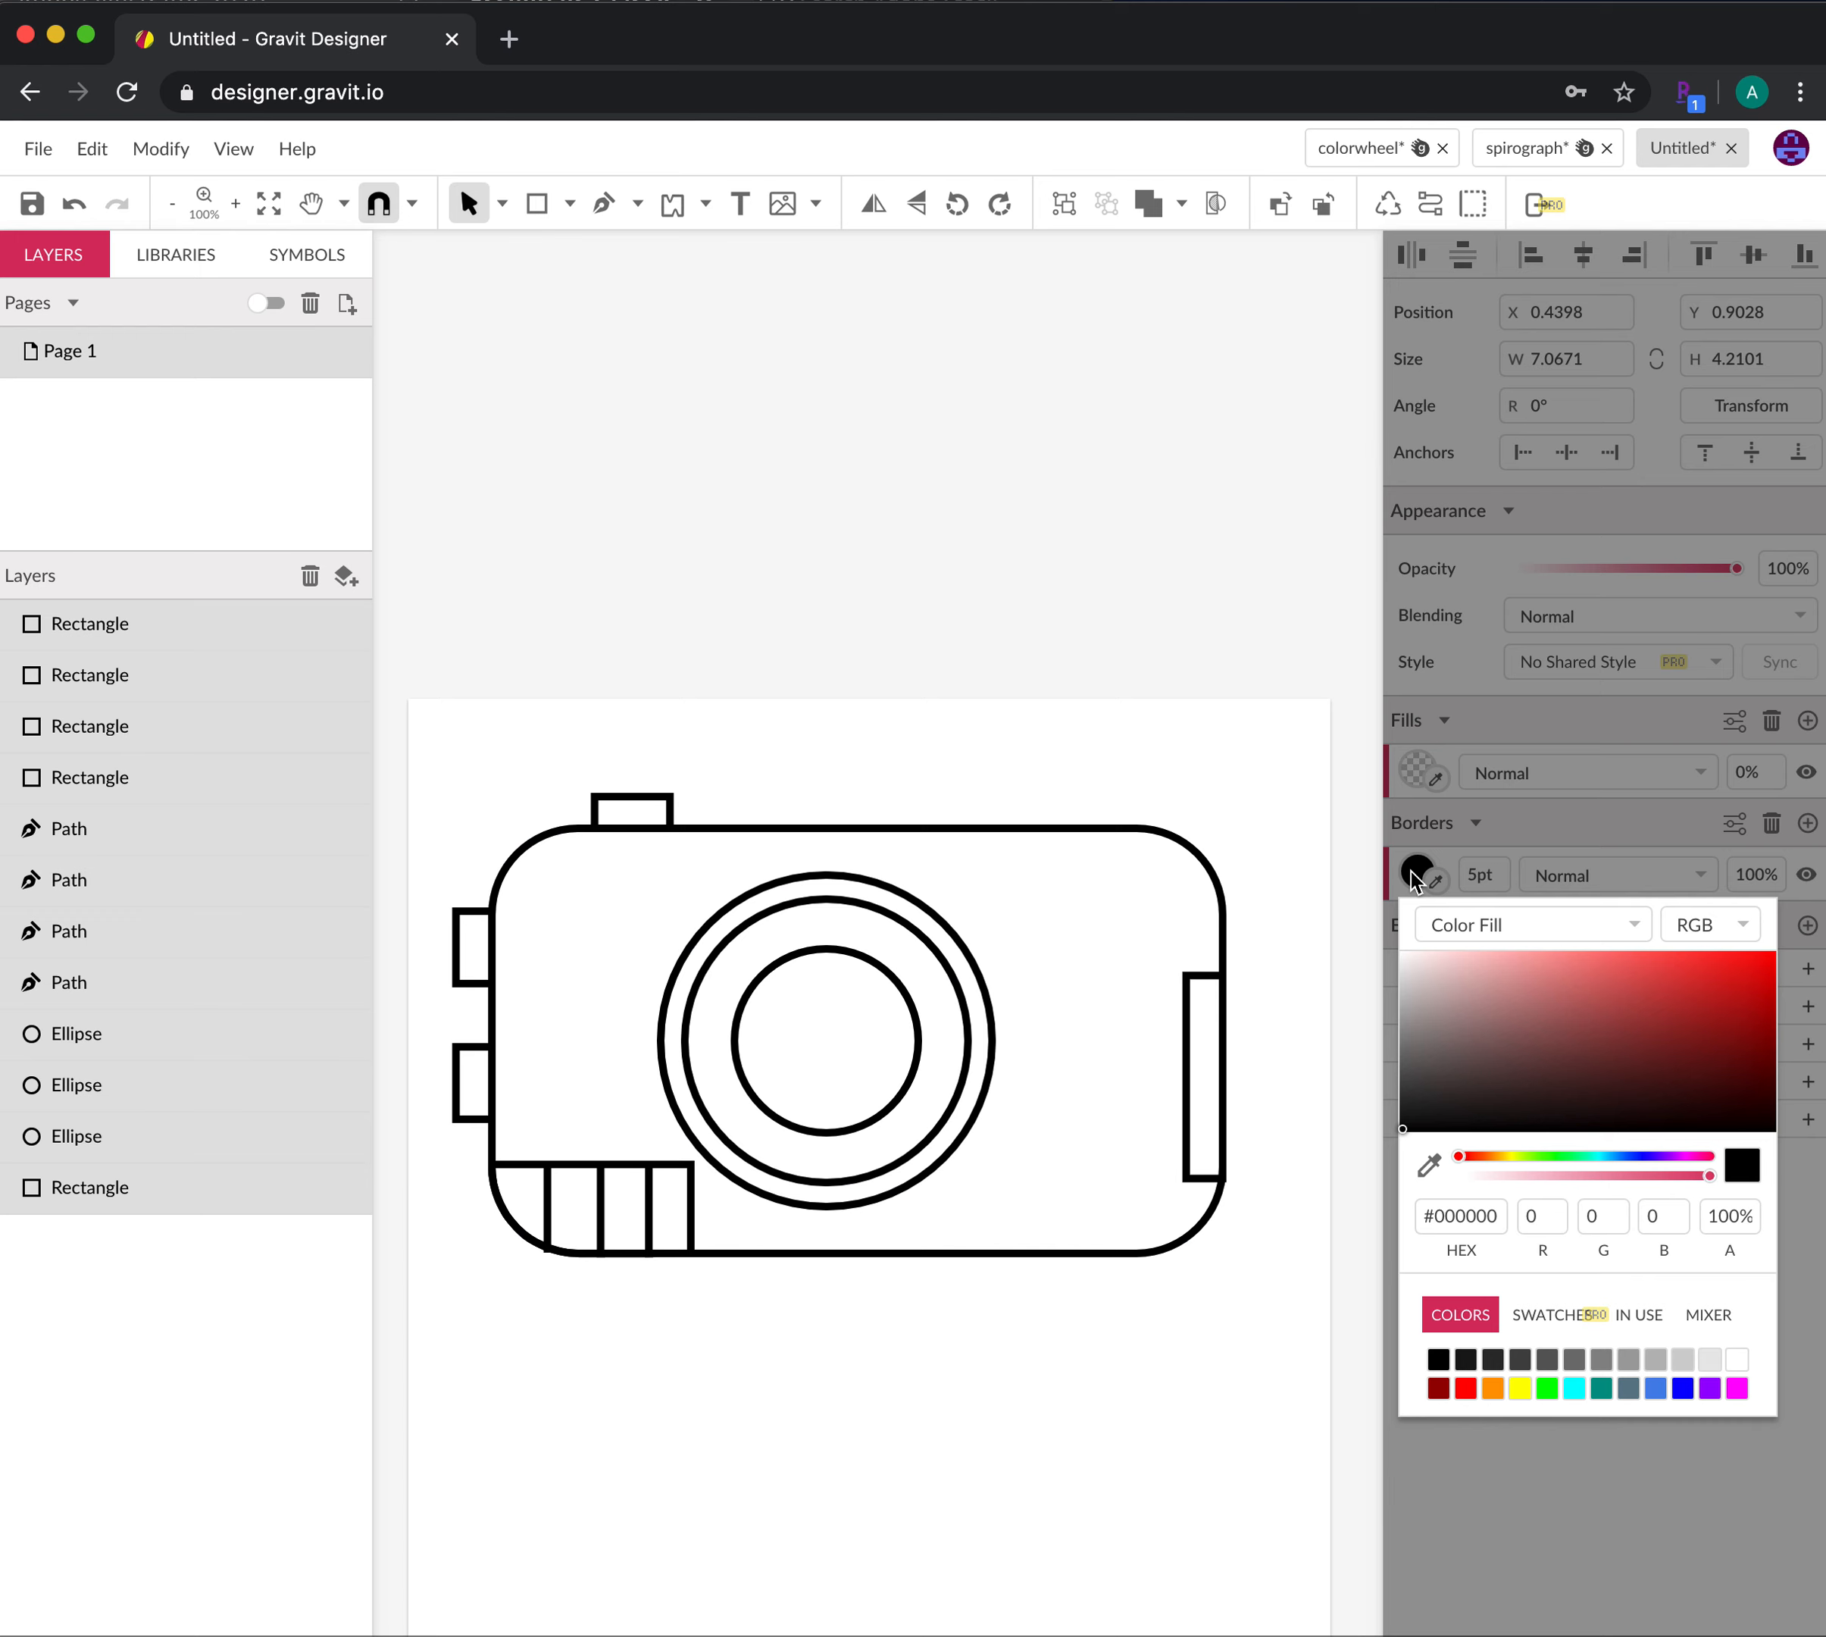
{"action": "left_click", "coordinate": [1438, 1389]}
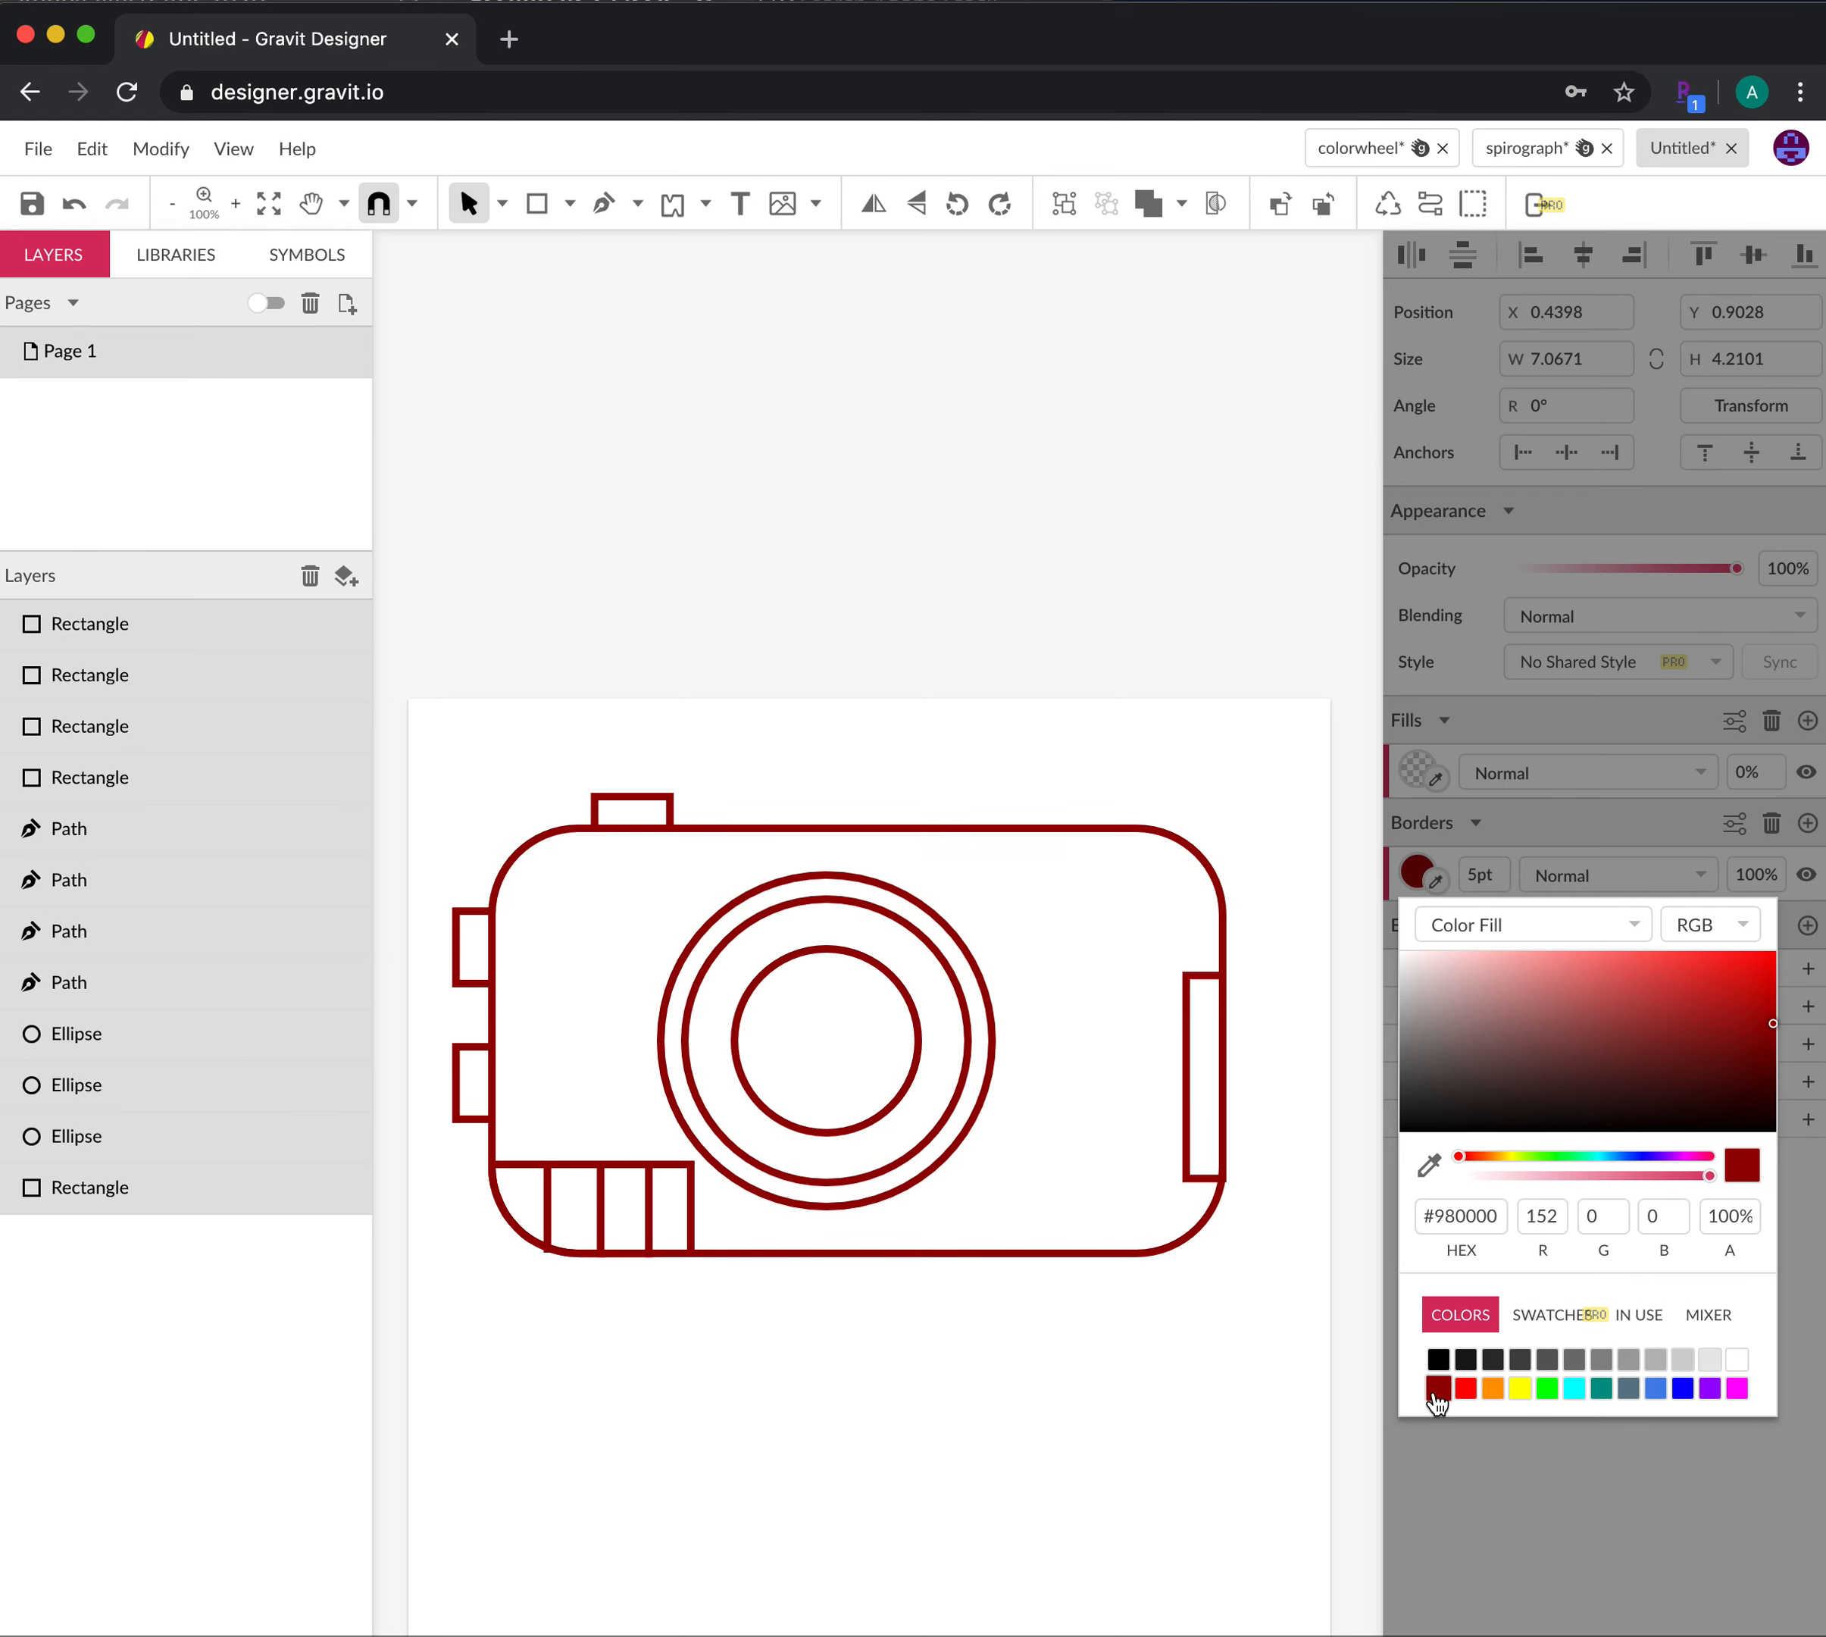
{"action": "left_click", "coordinate": [1227, 1411]}
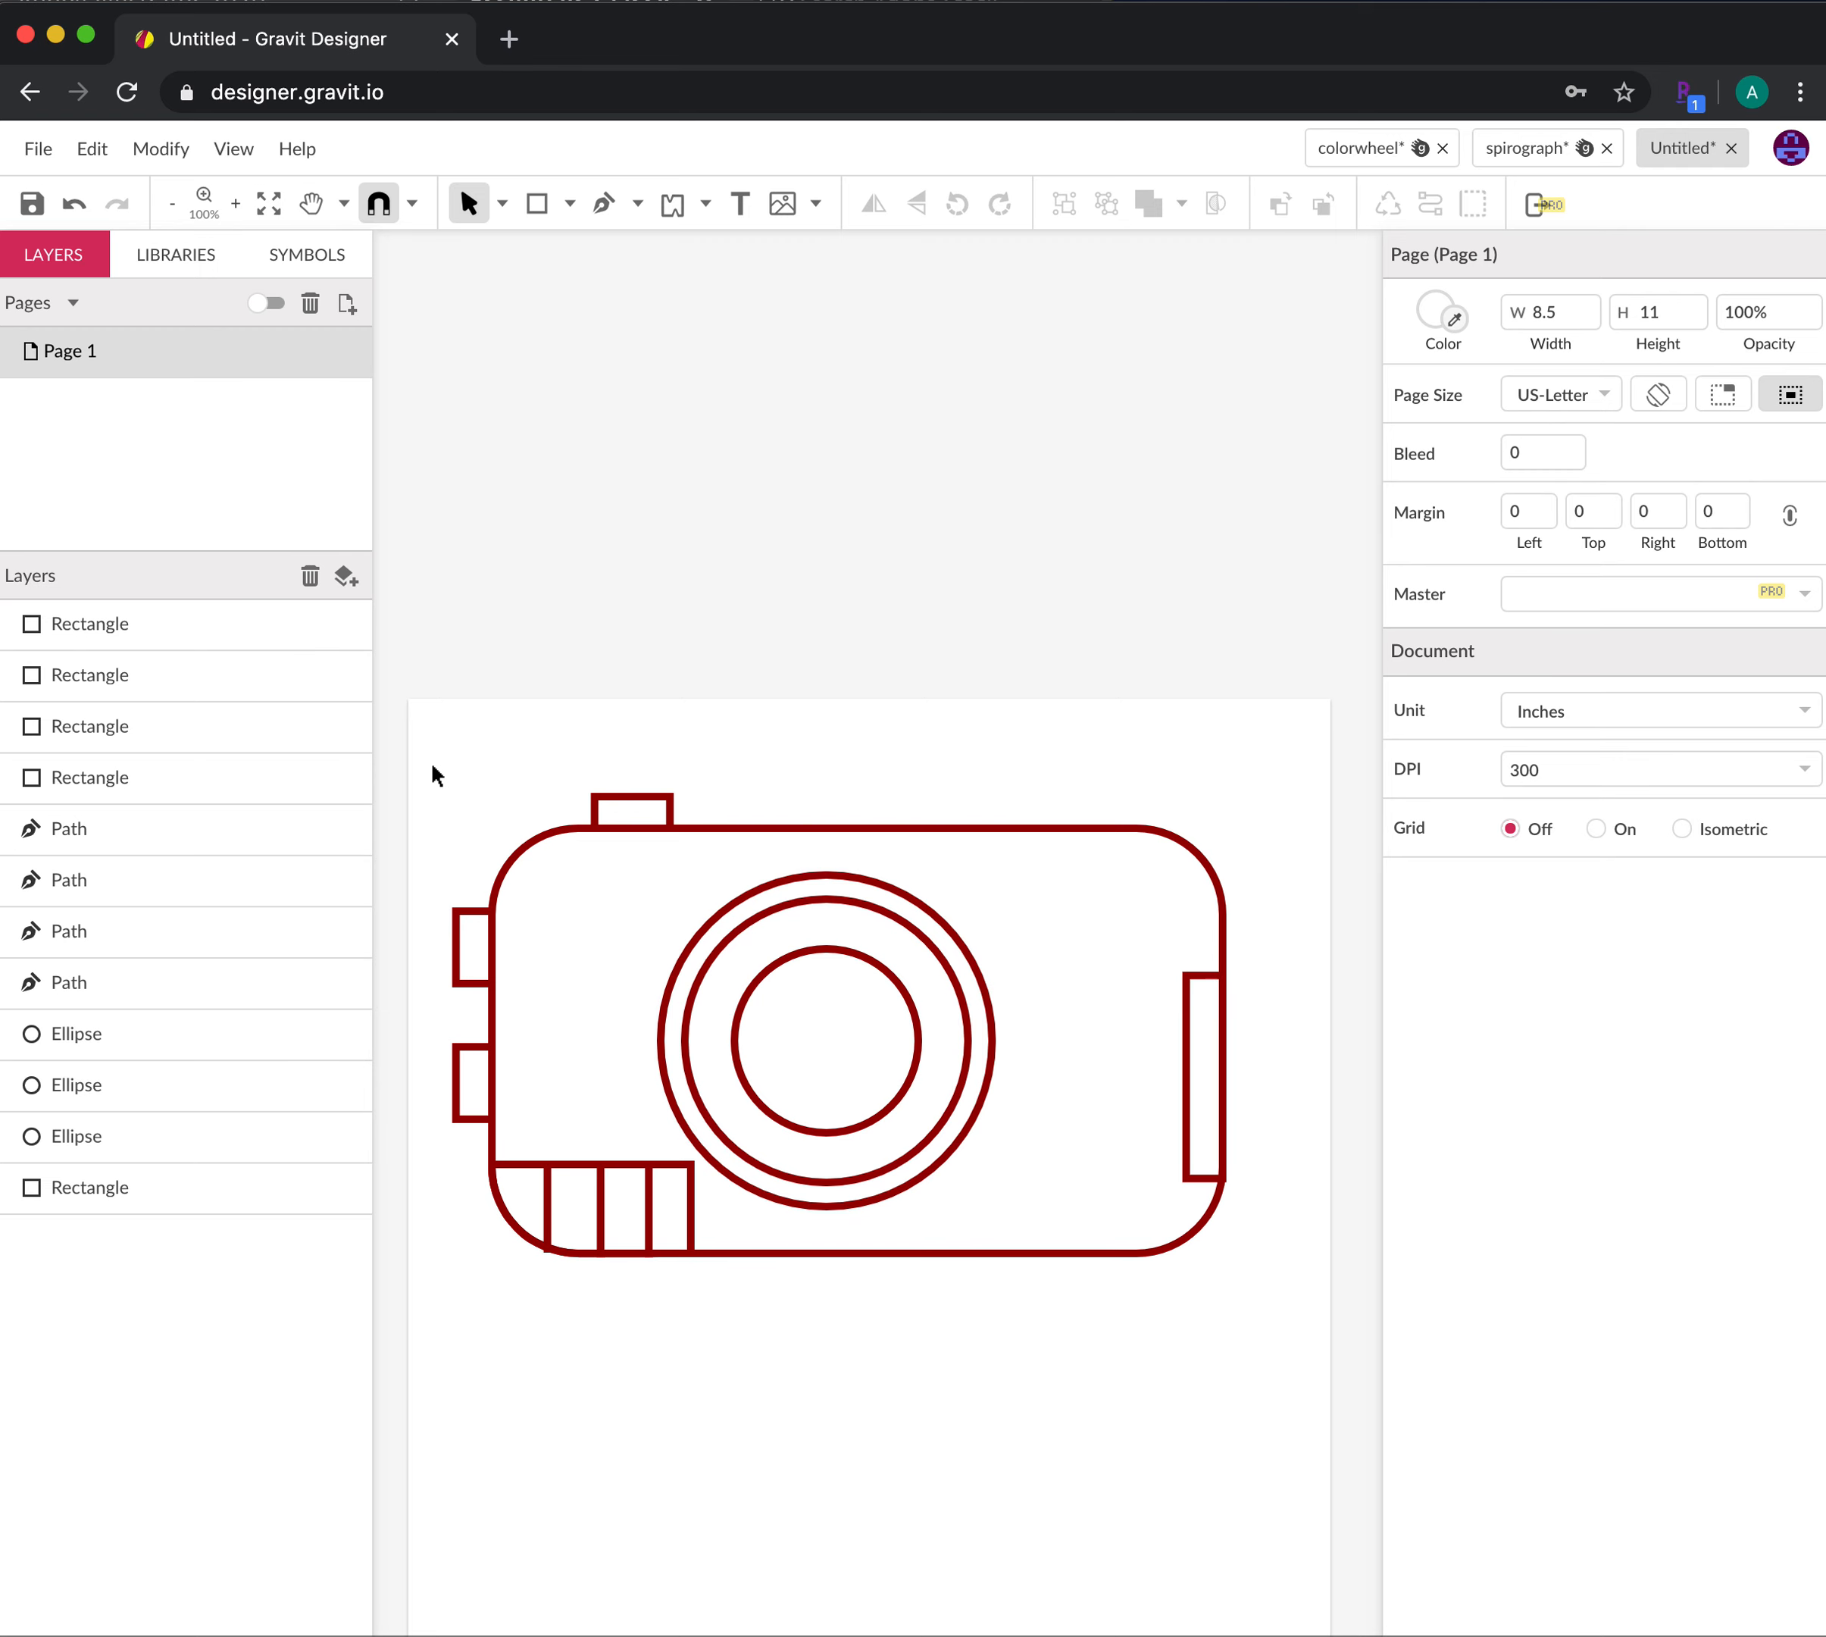
Group all the camera shapes and scale the group down to about 6.088 × 3.6268 inches
{"action": "left_click_drag", "start_coordinate": [444, 736], "coordinate": [1245, 1334]}
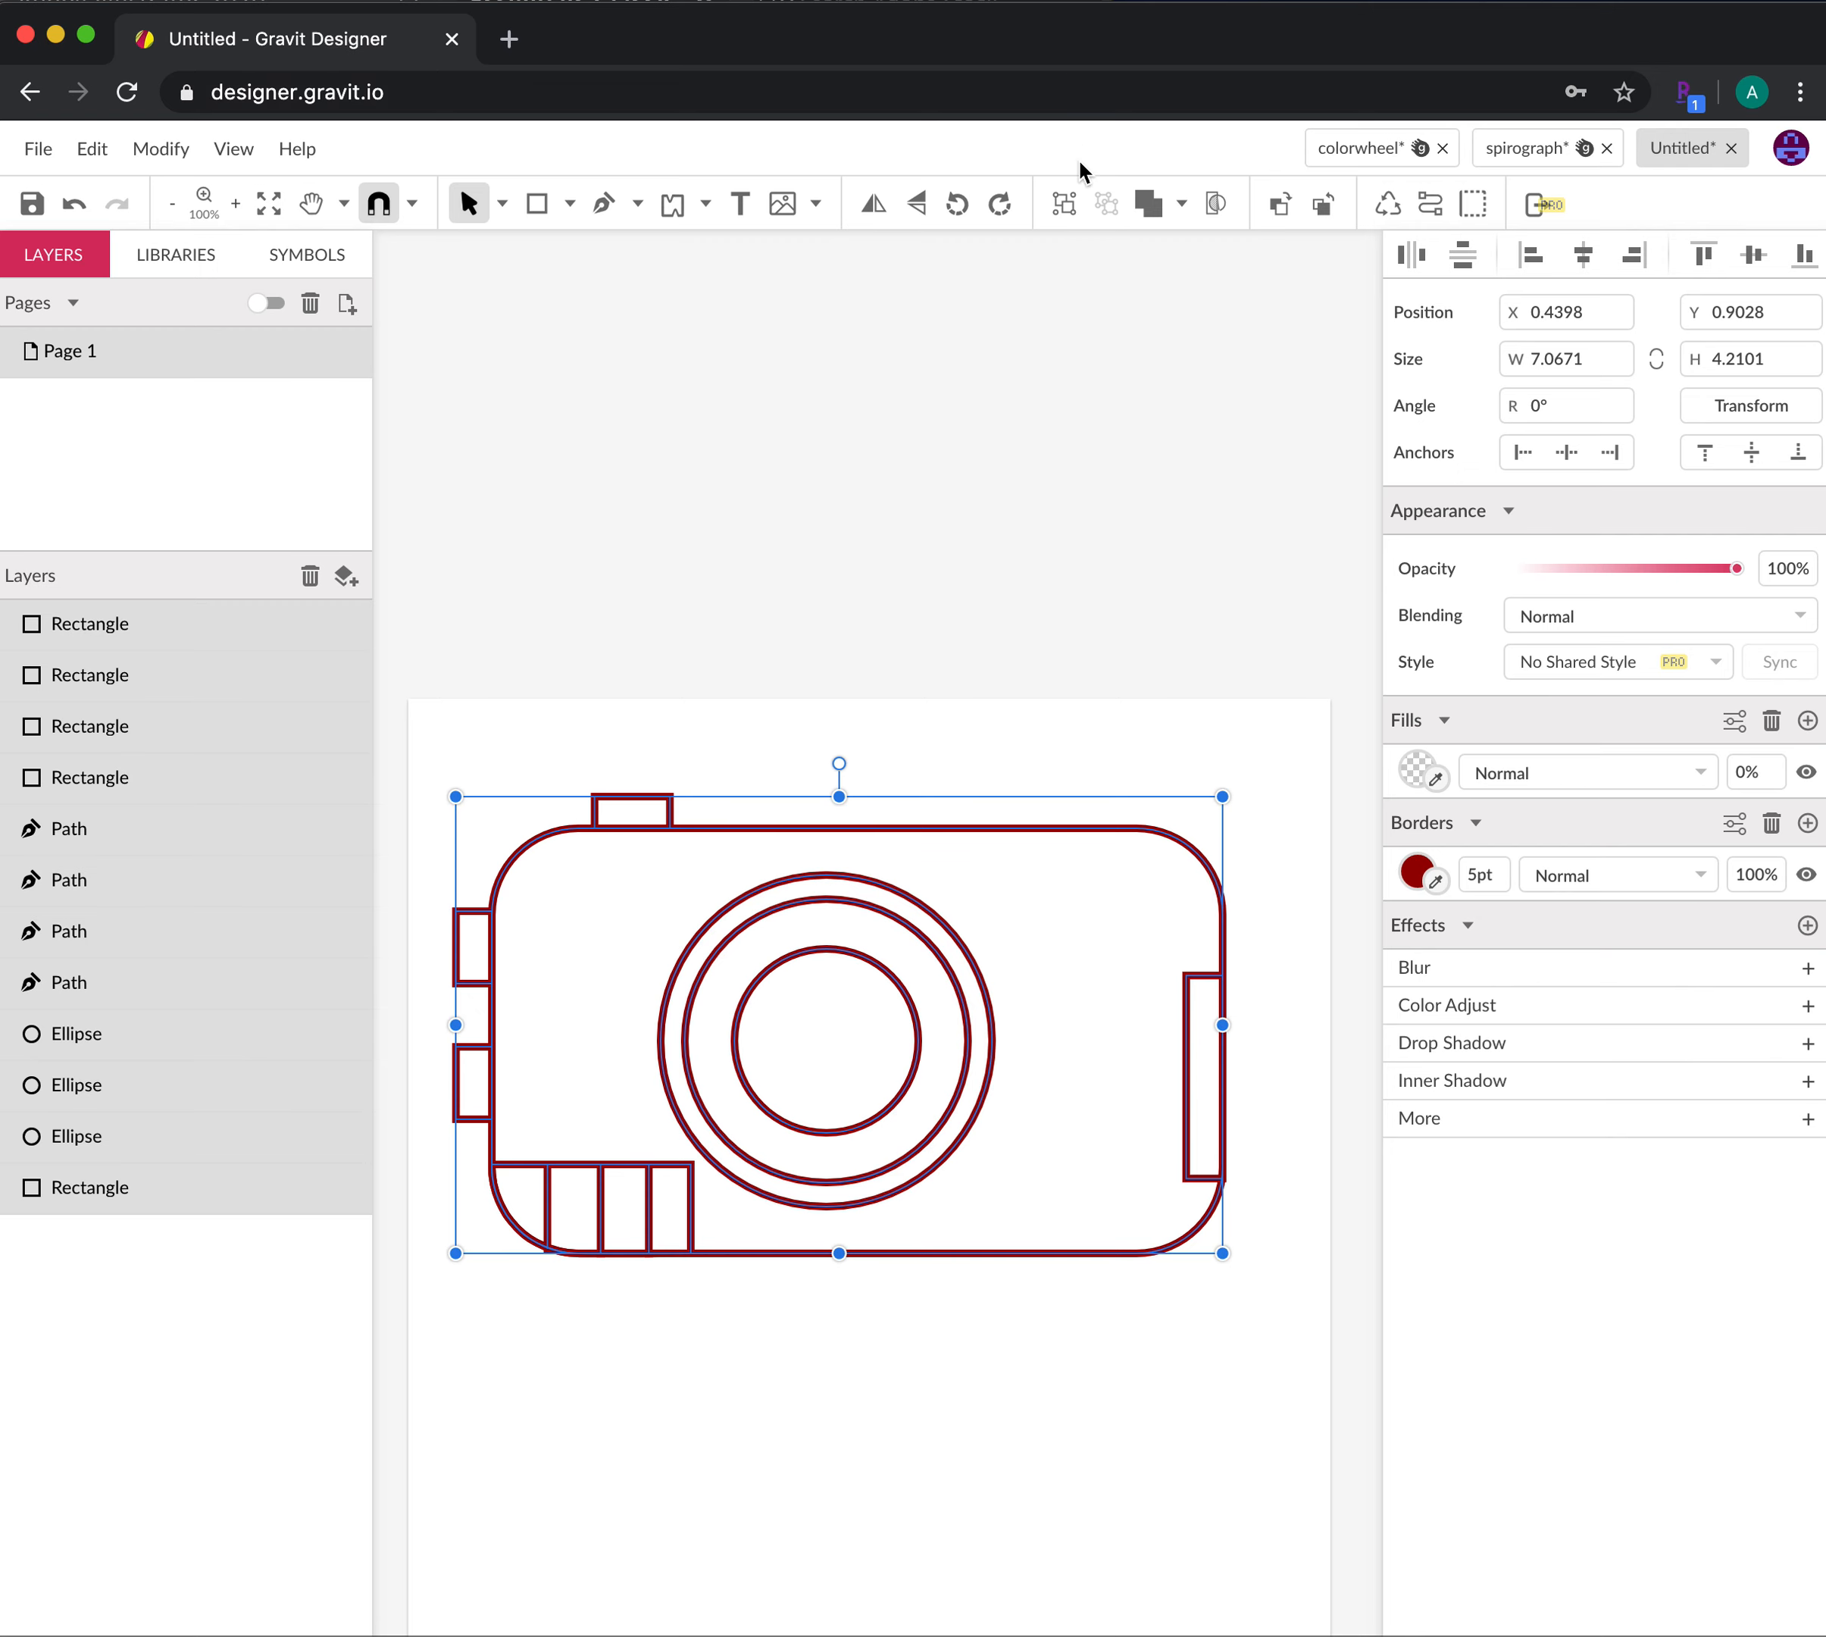
{"action": "left_click", "coordinate": [1070, 207]}
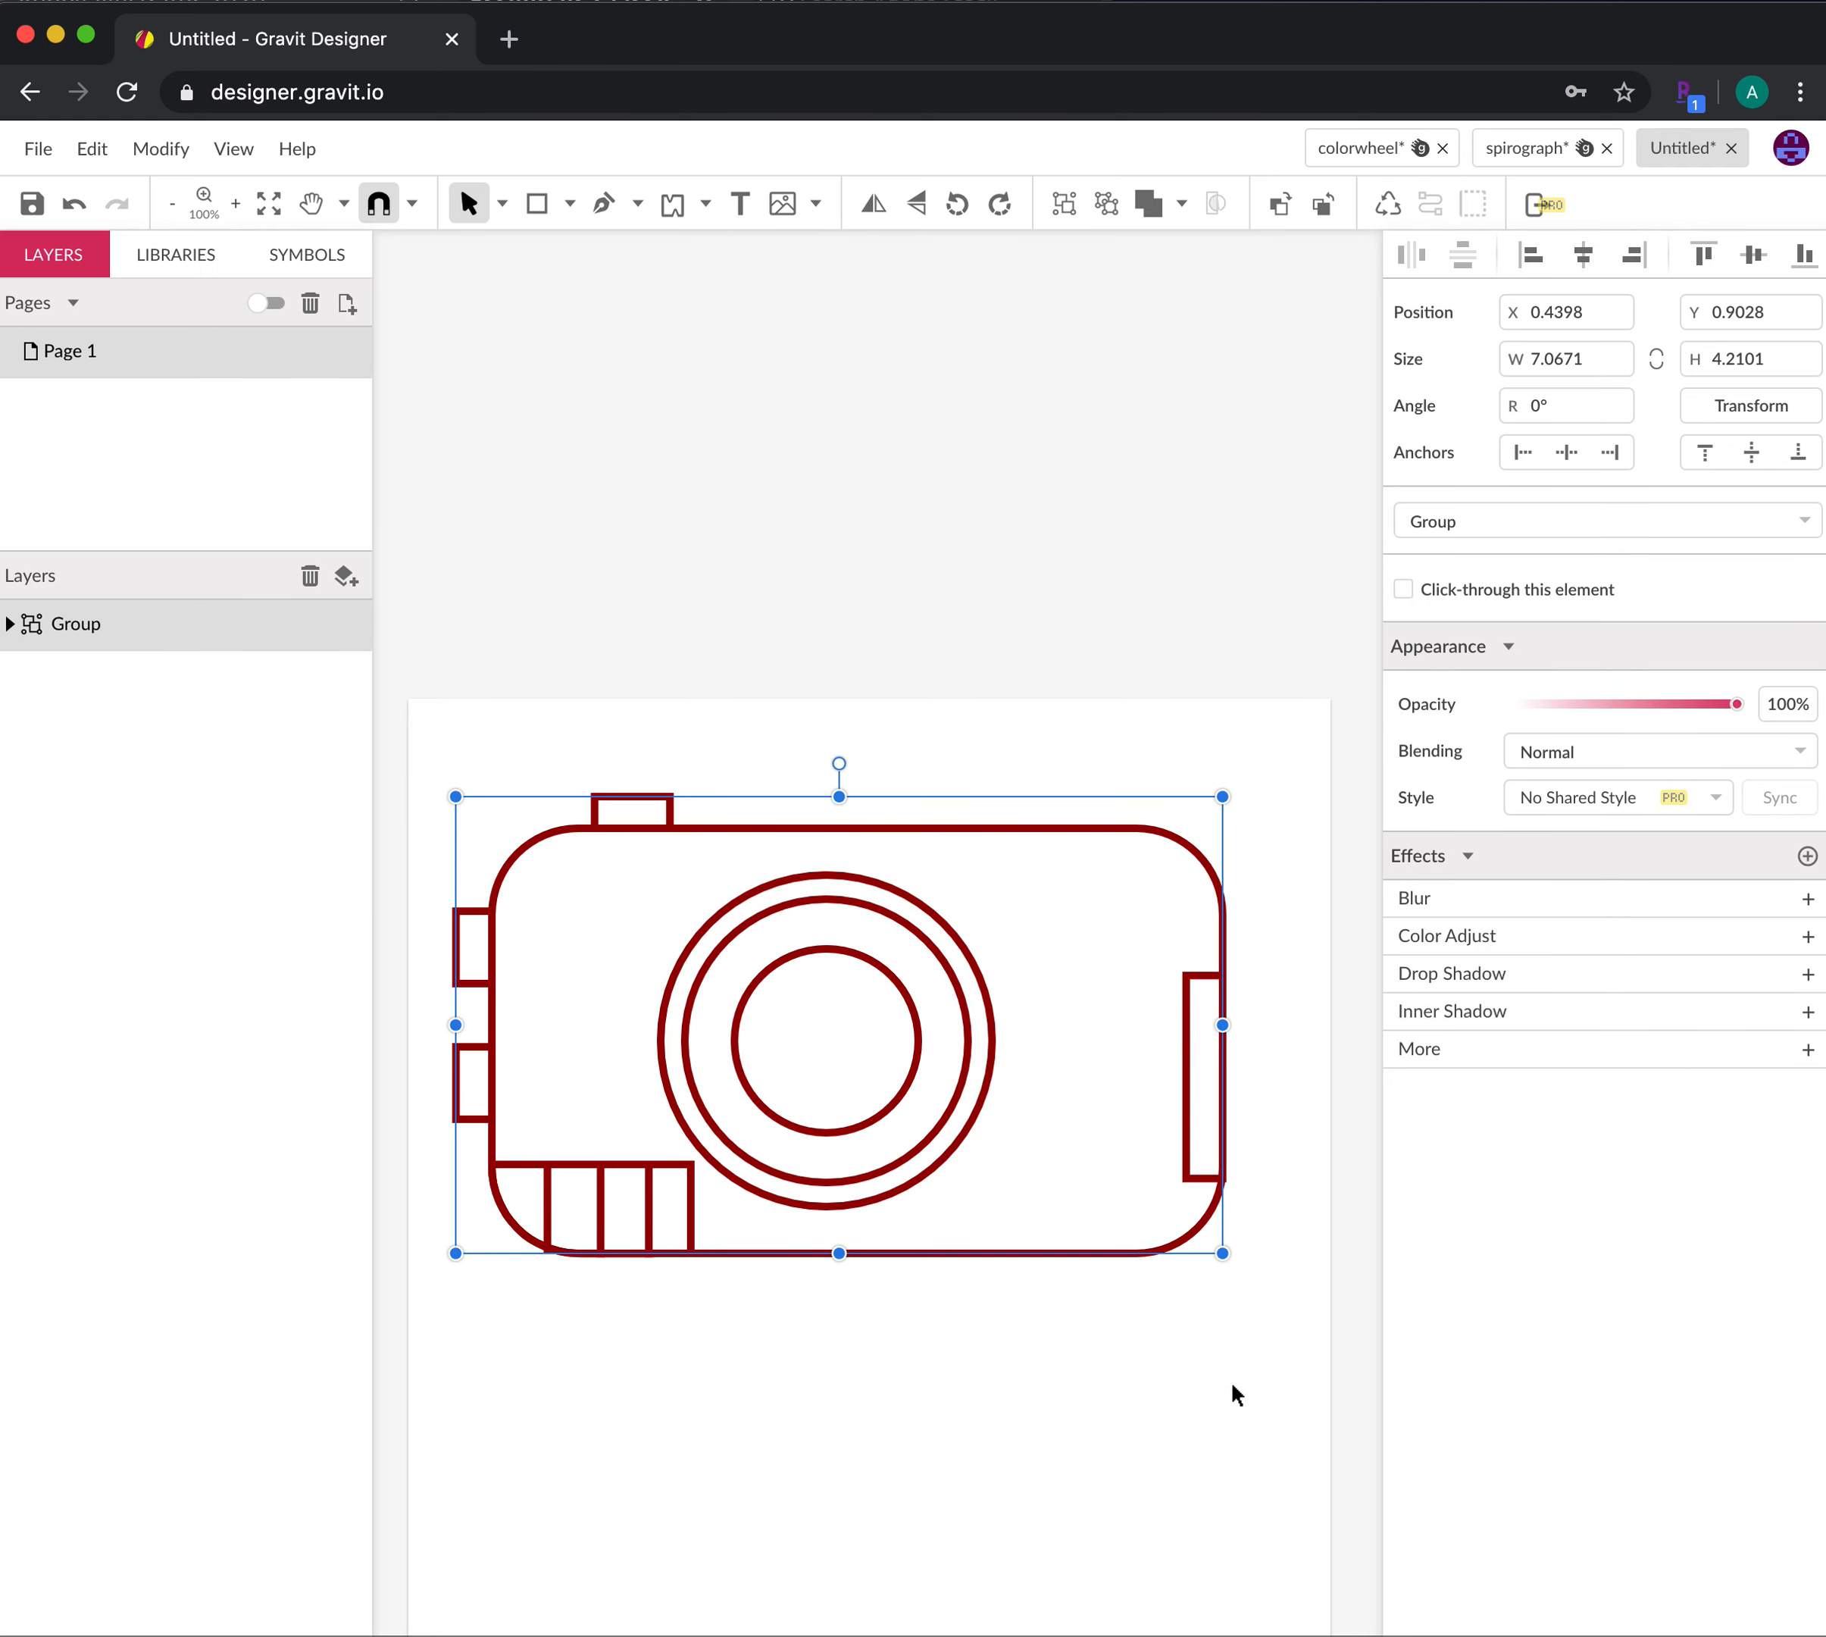
{"action": "left_click_drag", "start_coordinate": [1222, 1253], "coordinate": [995, 1099]}
{"action": "left_click", "coordinate": [1039, 1239]}
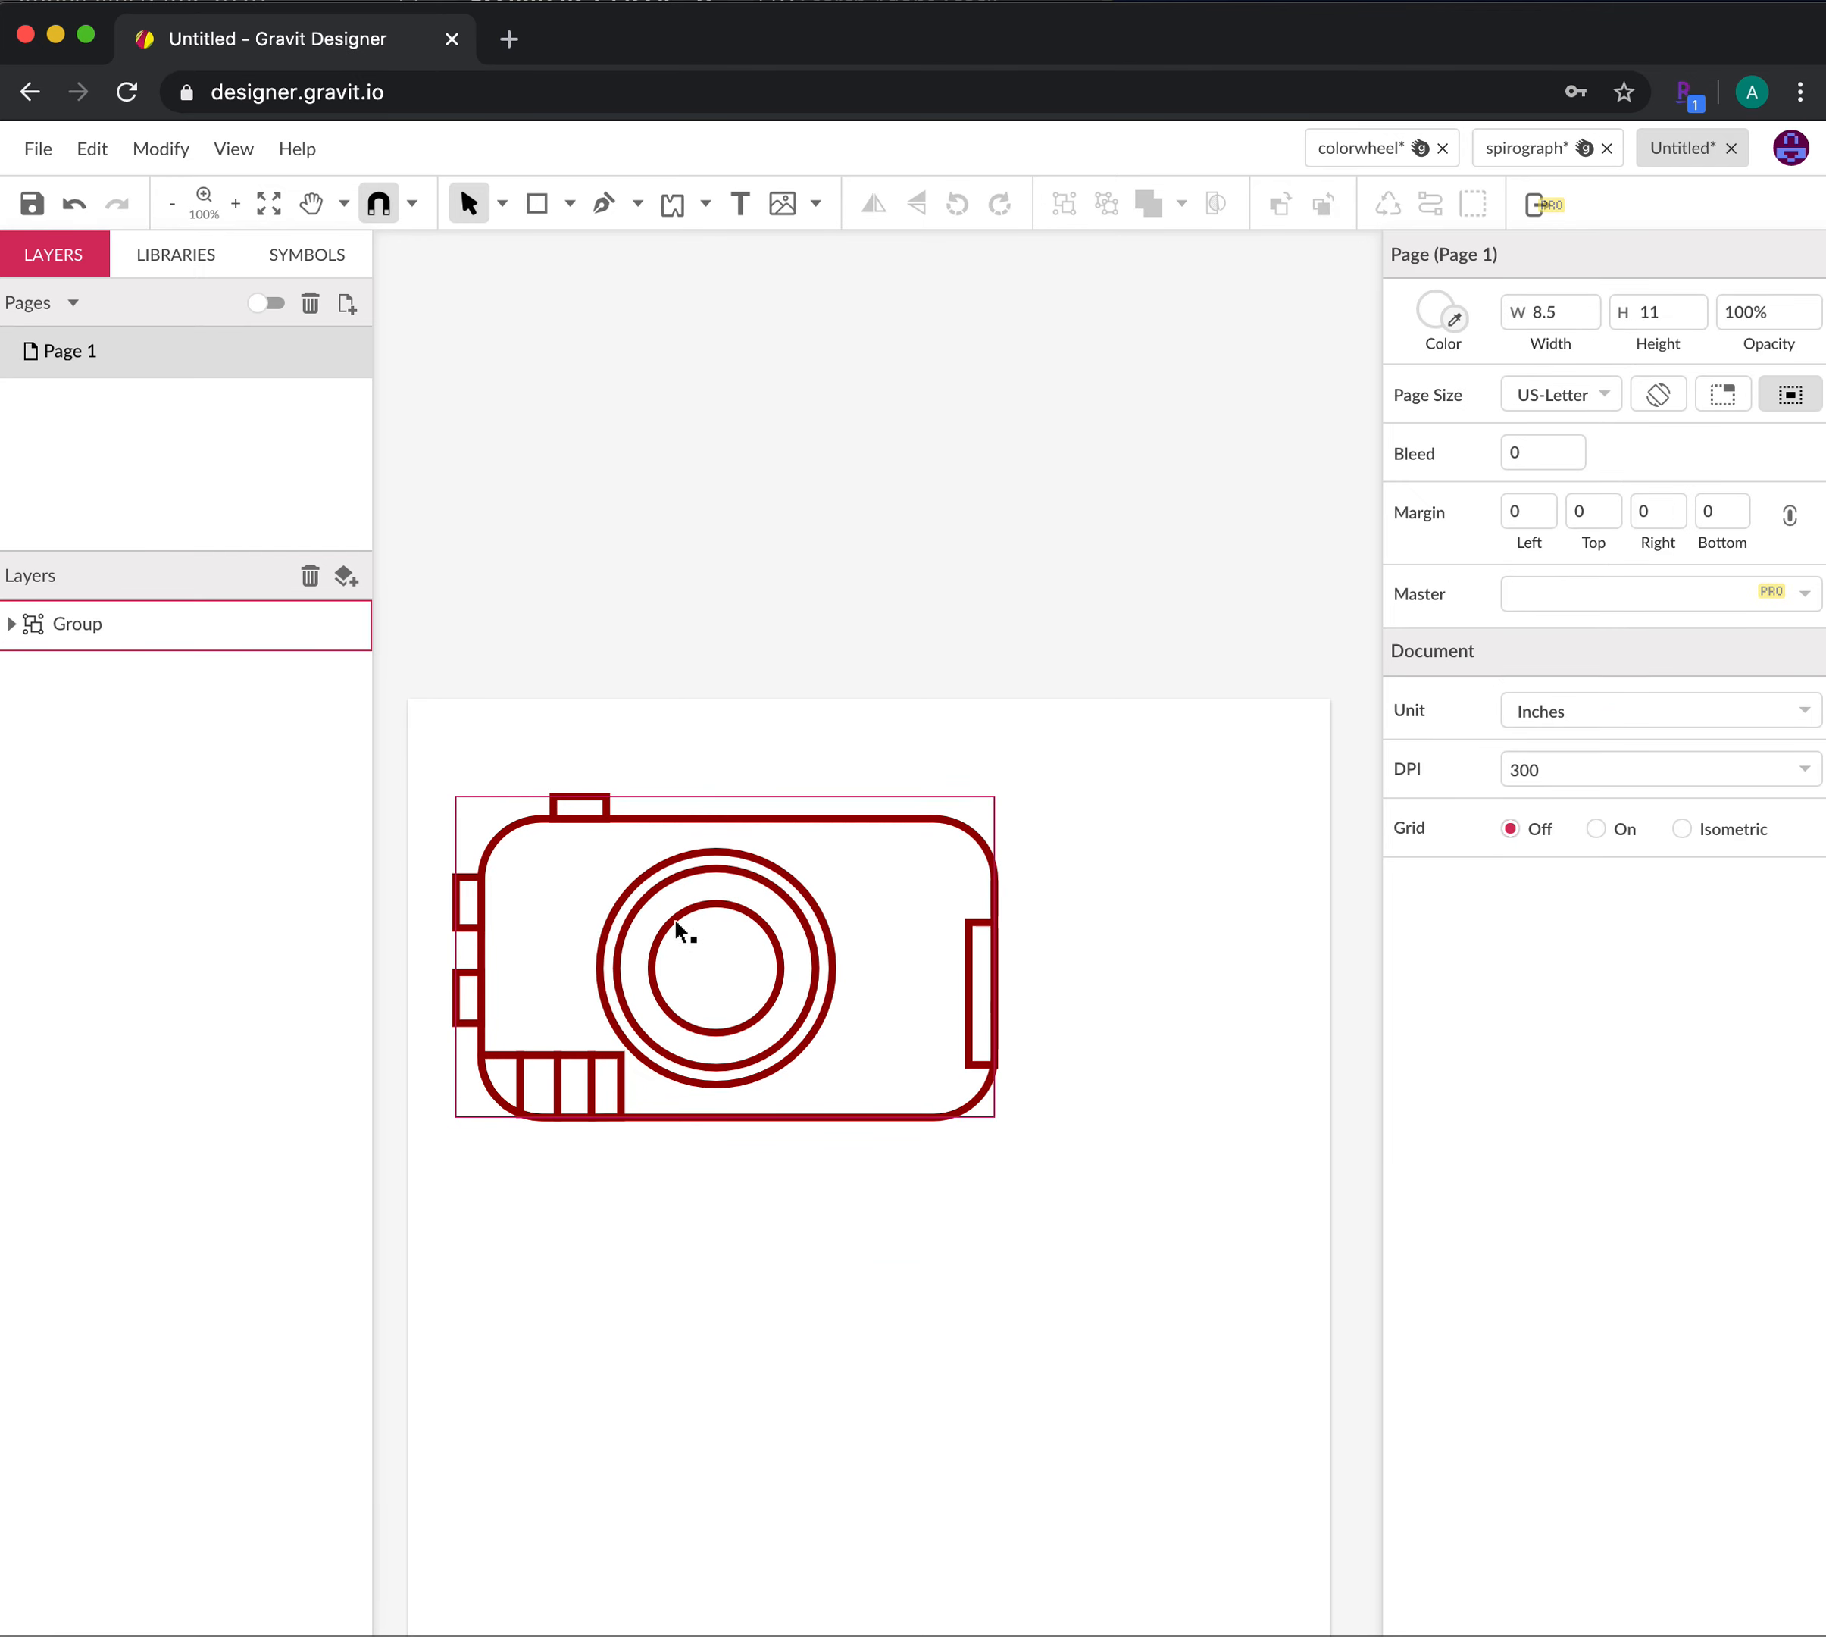
Move the camera group up and to the left on the page
{"action": "left_click_drag", "start_coordinate": [680, 930], "coordinate": [636, 894]}
{"action": "left_click", "coordinate": [866, 1179]}
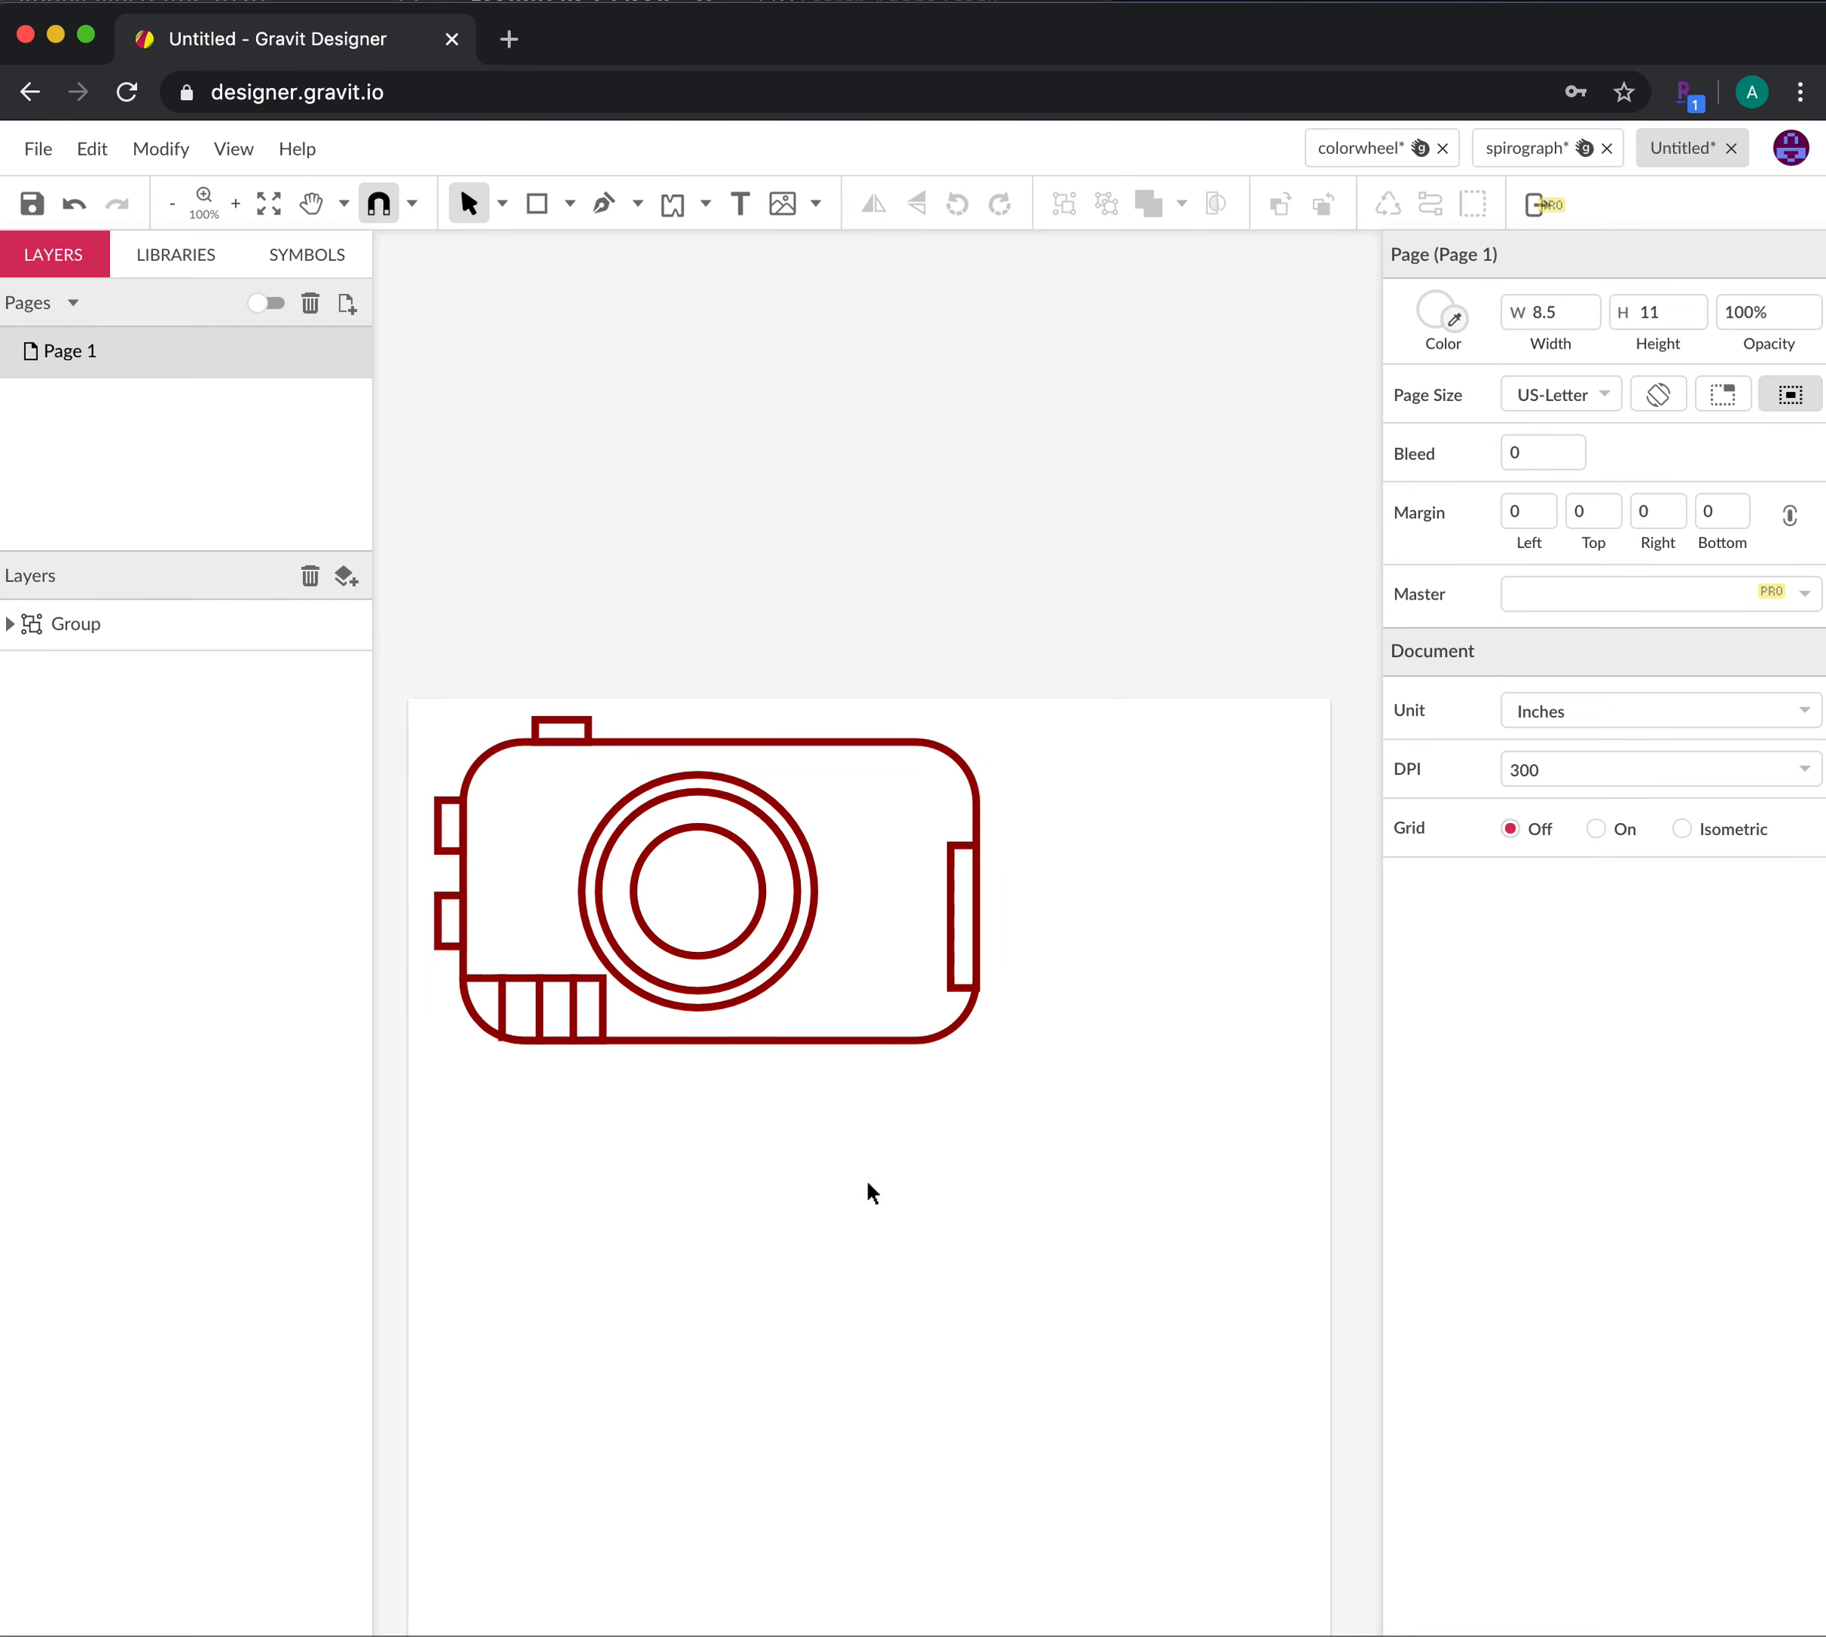
{"action": "scroll", "coordinate": [833, 1227], "scroll_direction": "down", "scroll_amount": 5}
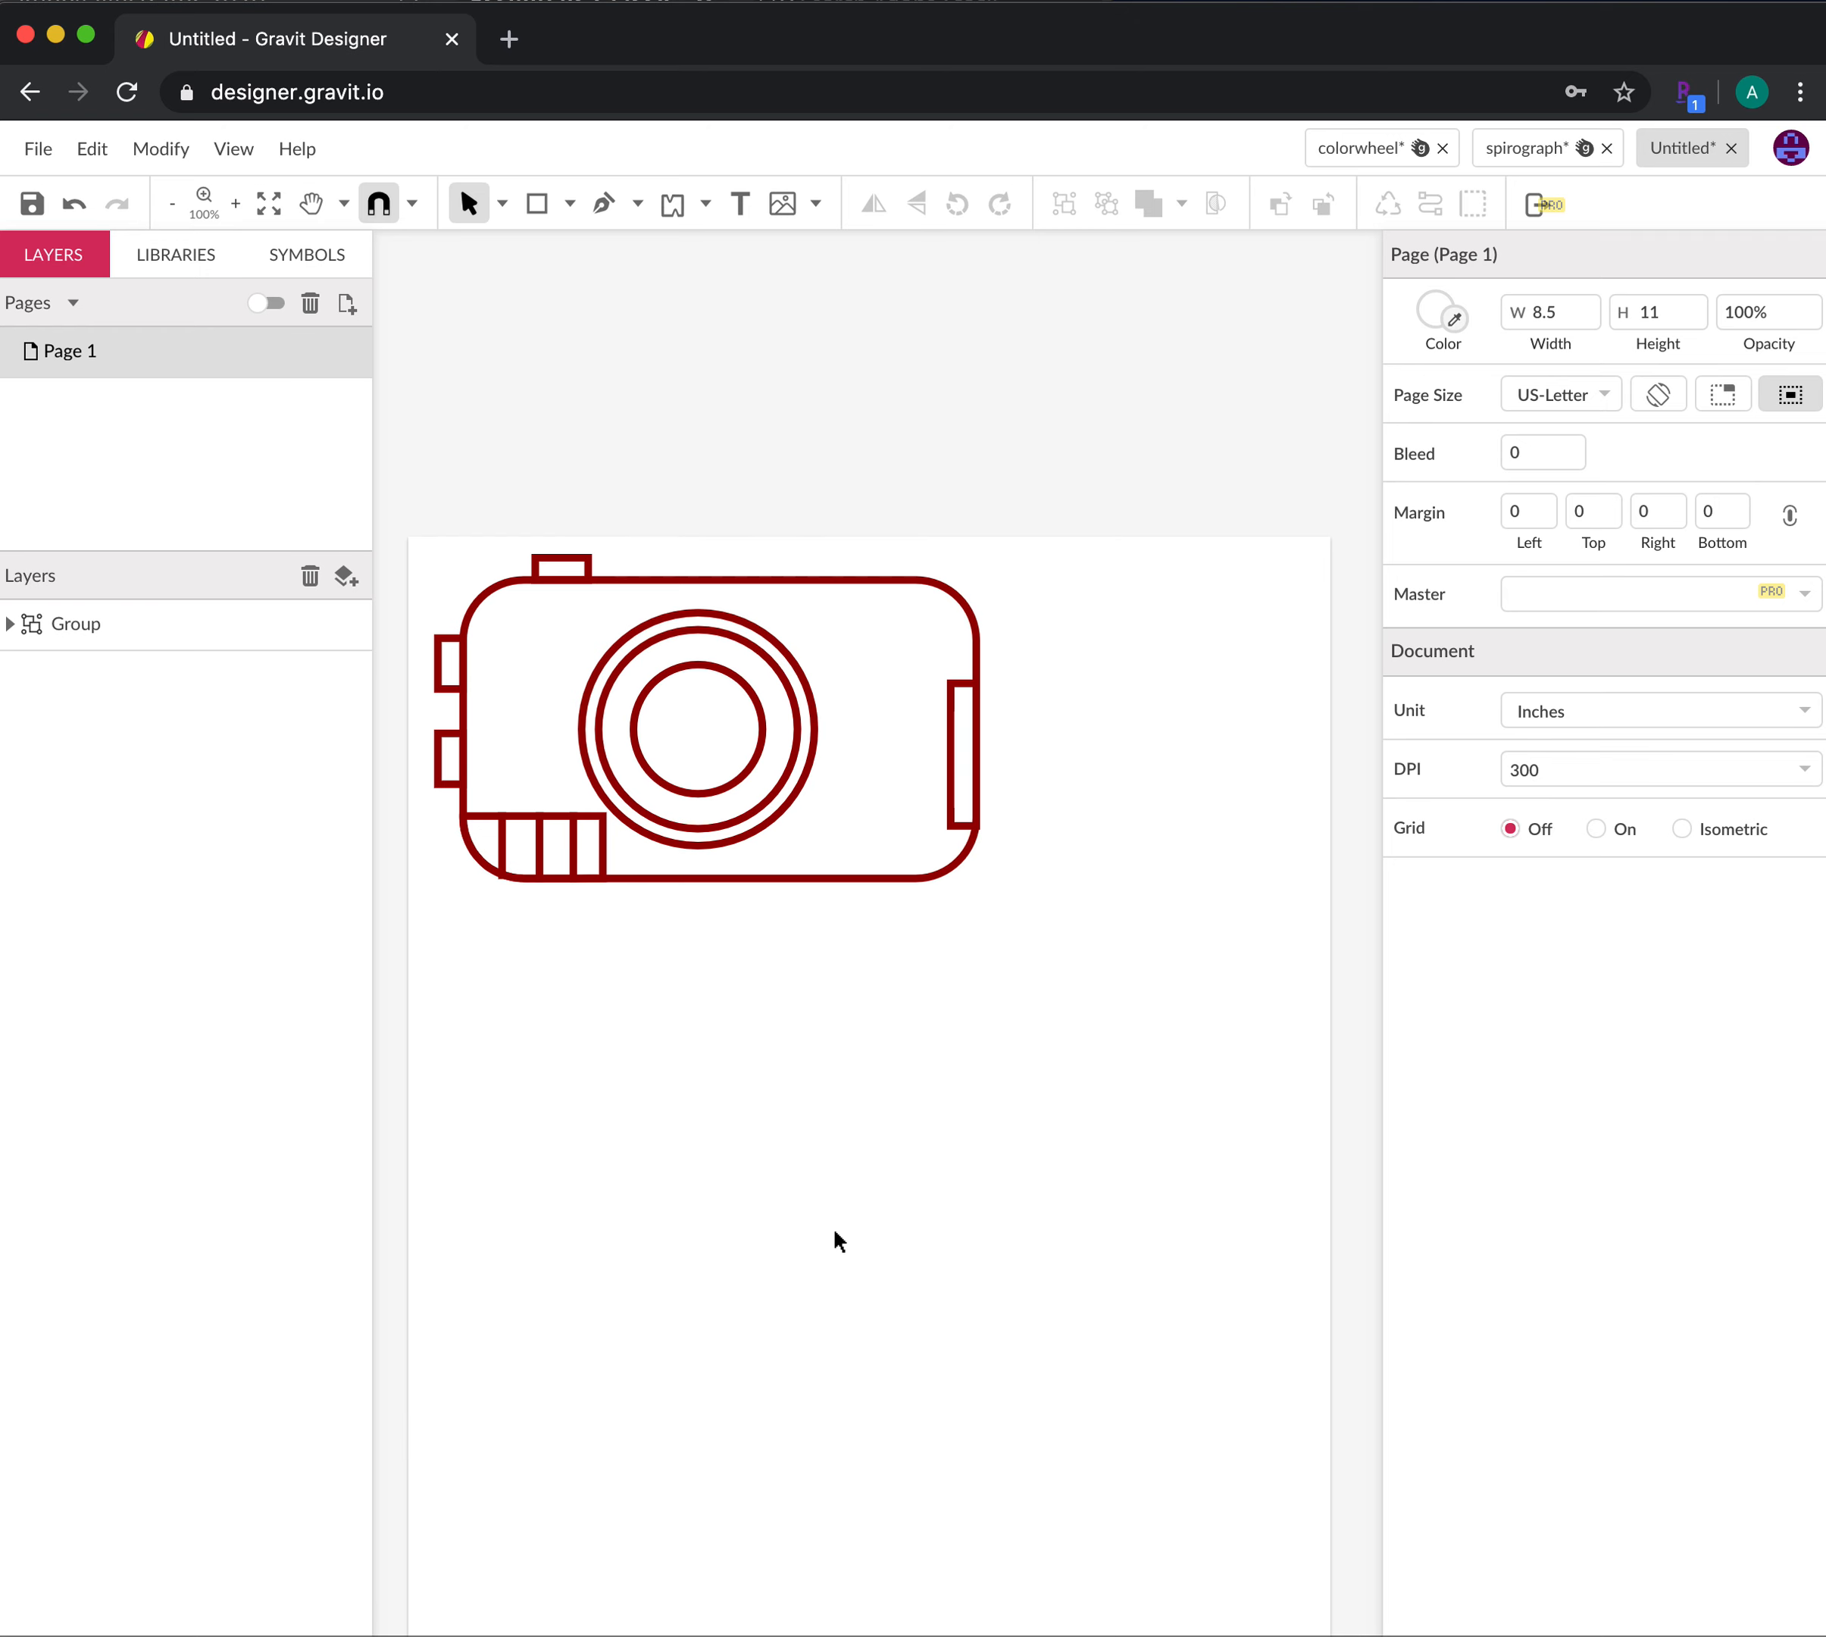